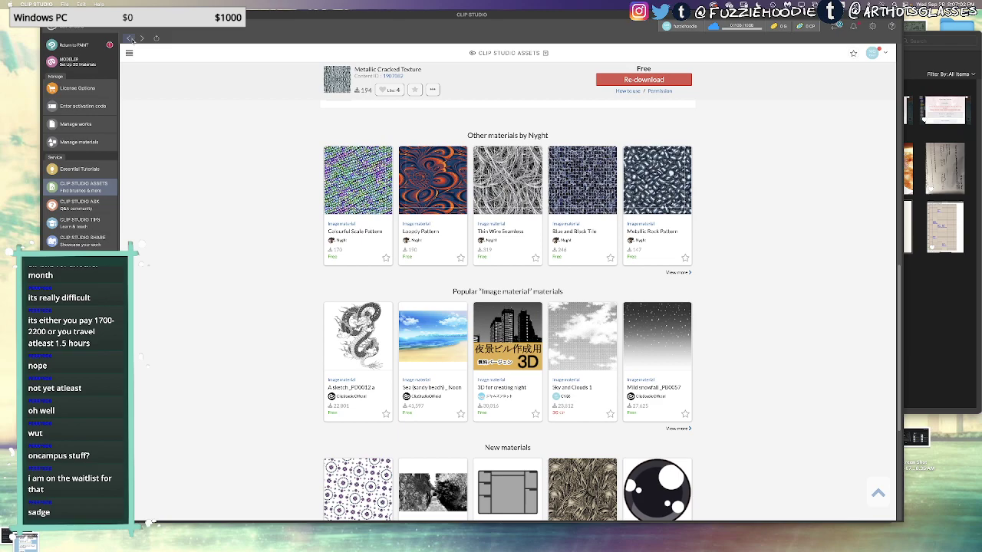
Return to the "metal" search results and download the free Silver Texture image material
click(129, 39)
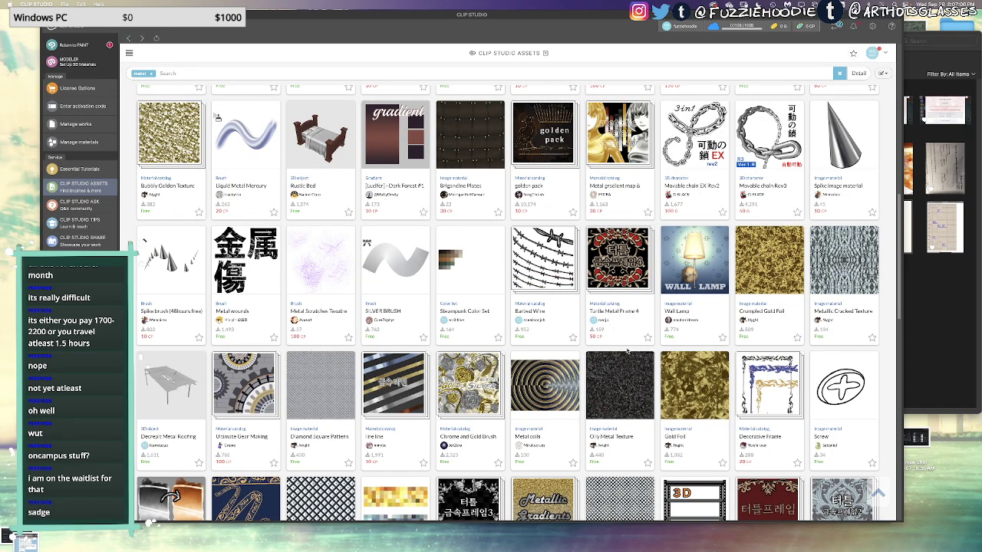
scroll(627, 351, down, 3)
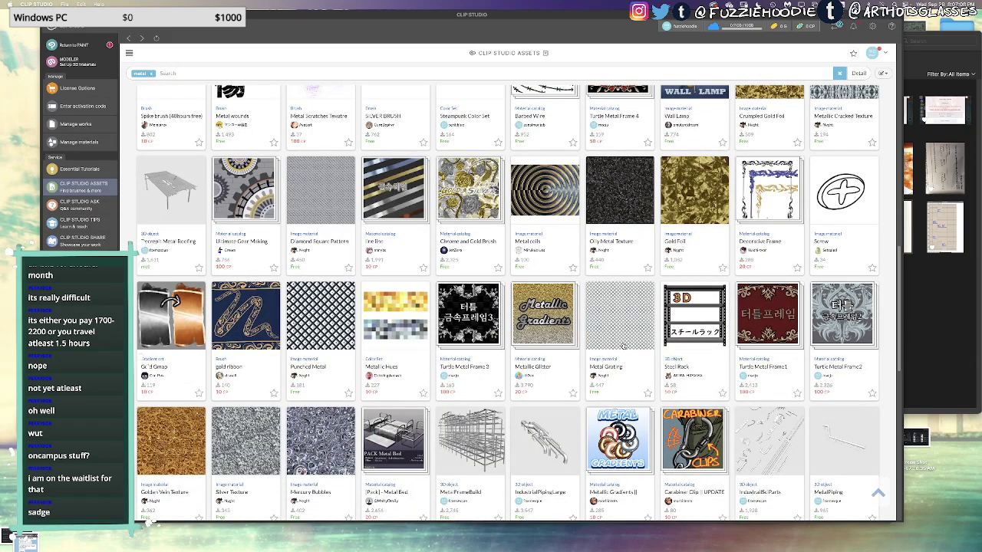
scroll(461, 366, down, 2)
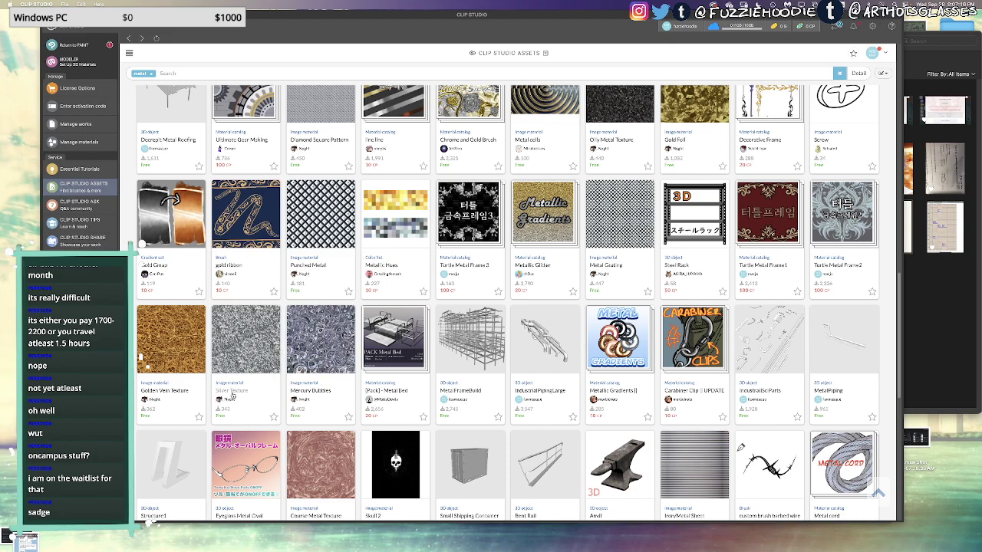
click(233, 392)
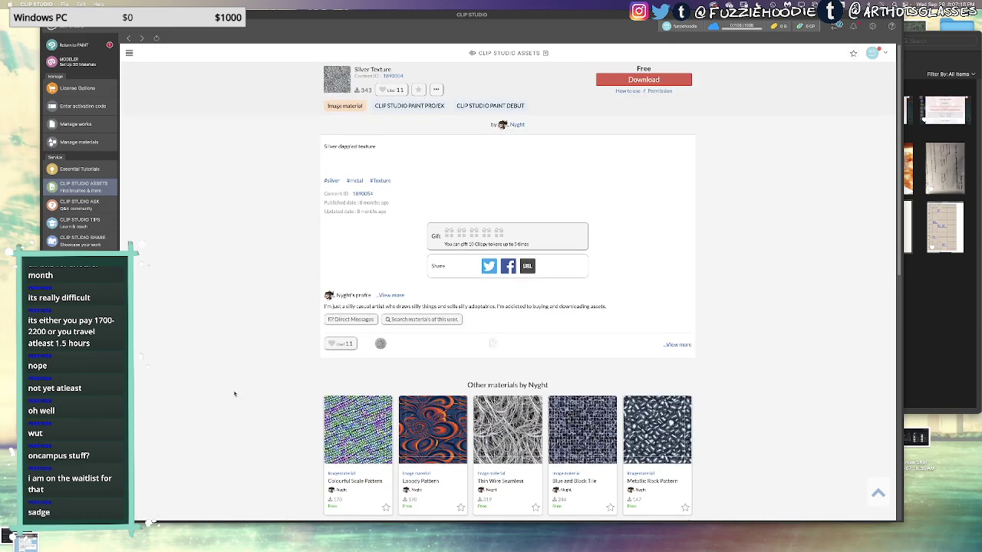
click(641, 79)
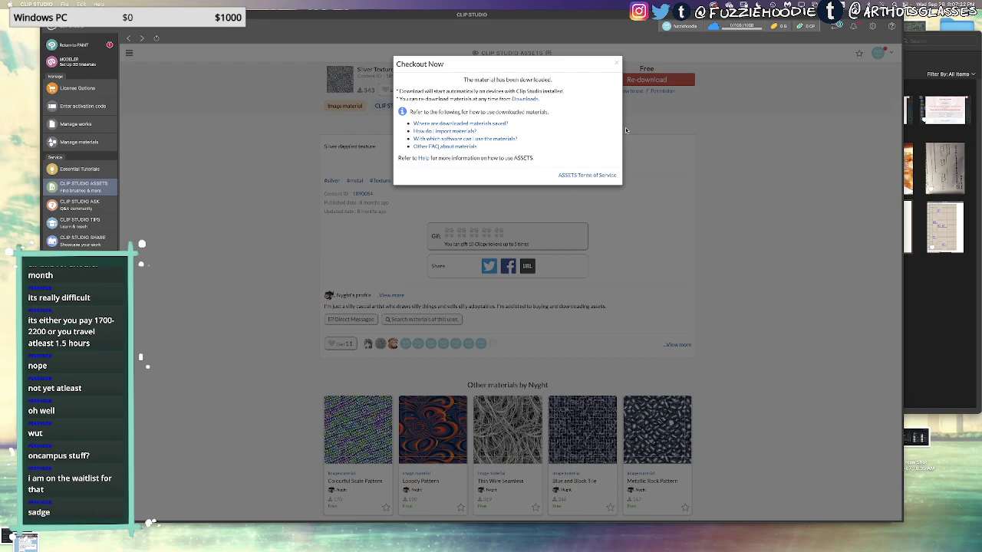
click(616, 66)
Clear the Photos window from behind the asset library window
click(951, 285)
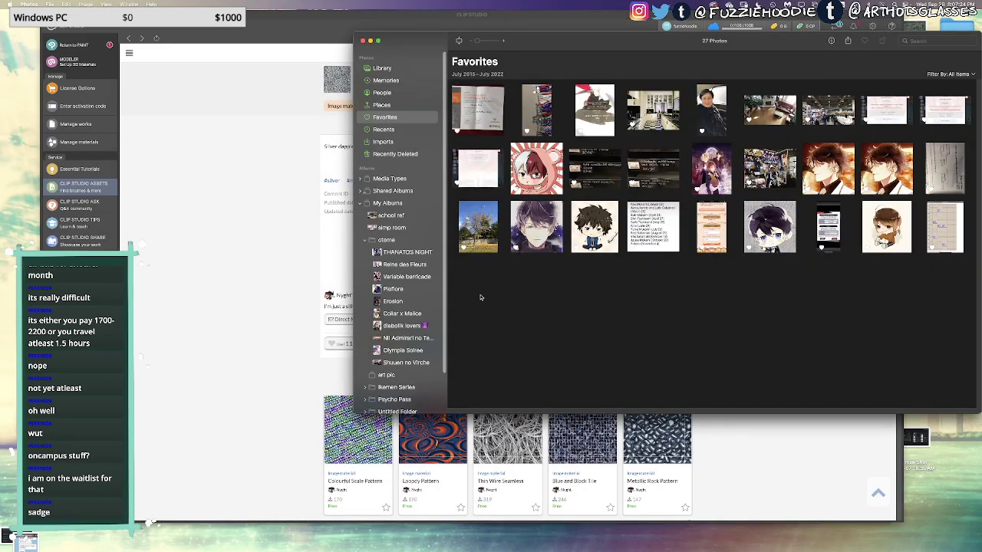
click(296, 371)
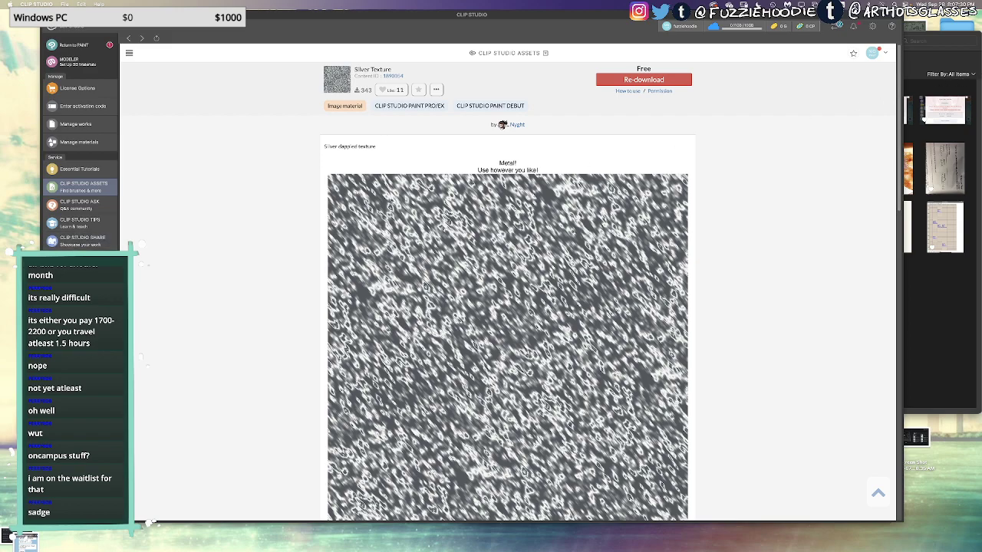
click(924, 119)
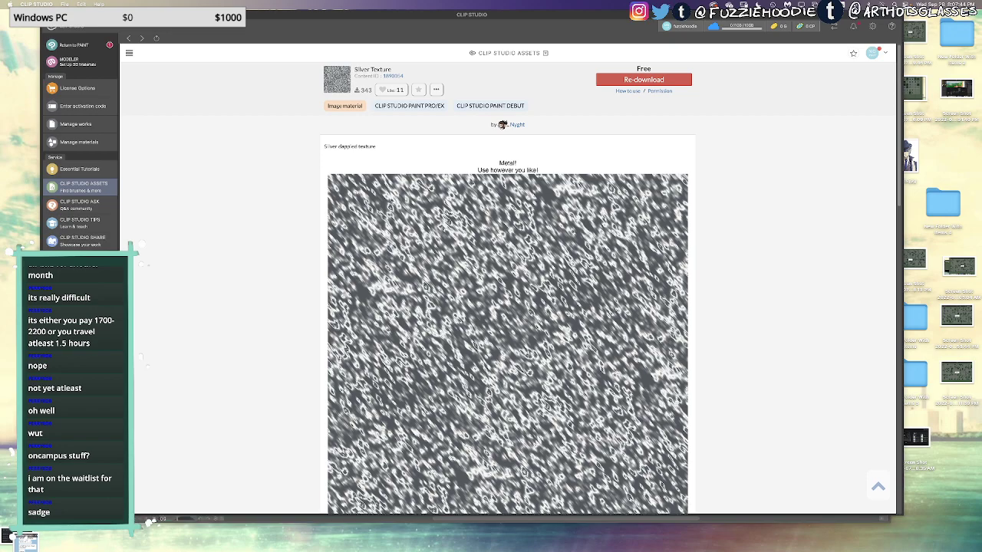
Switch to Clip Studio Paint, collapse the excavator's layer folder and place the Silver Texture material above Layer 7 Copy
key(super+Tab)
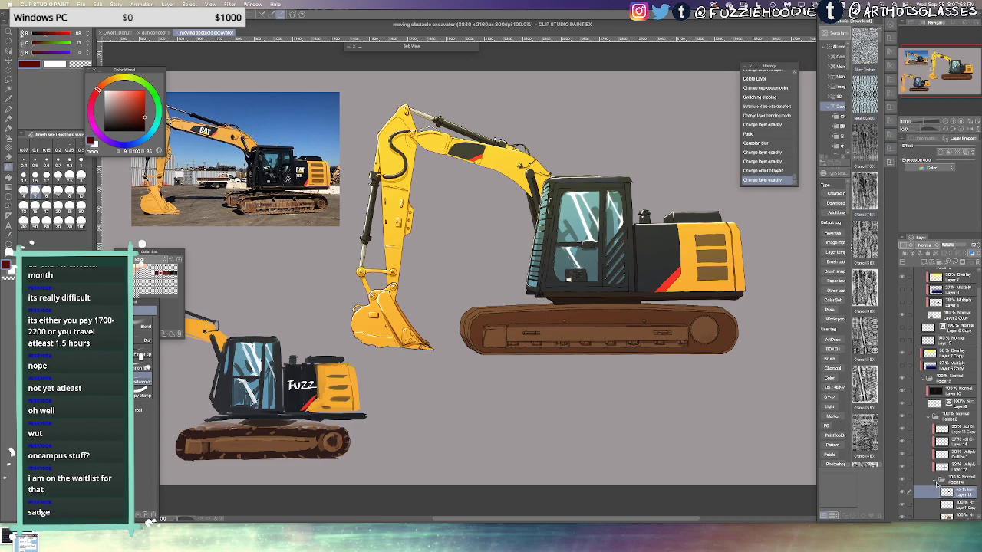
click(937, 483)
click(928, 378)
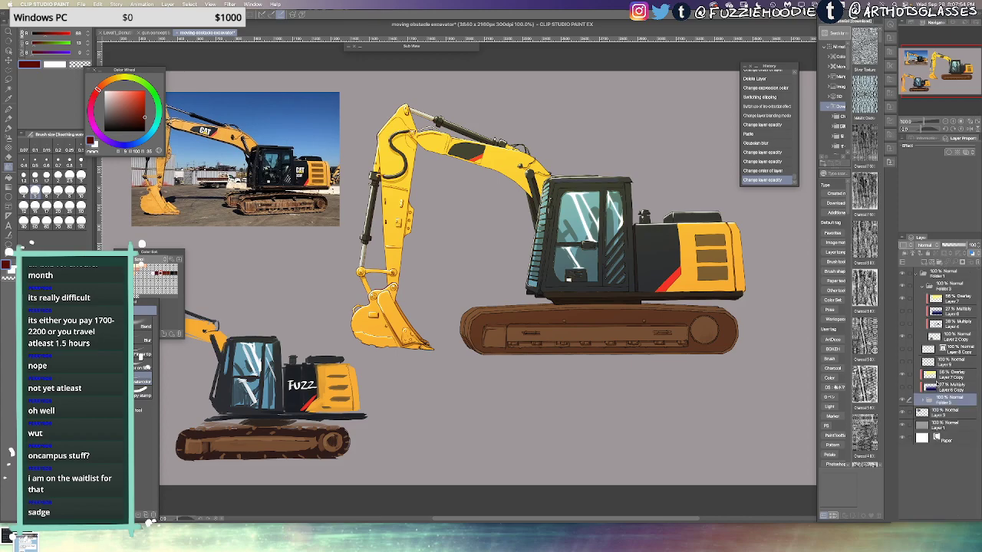
click(942, 380)
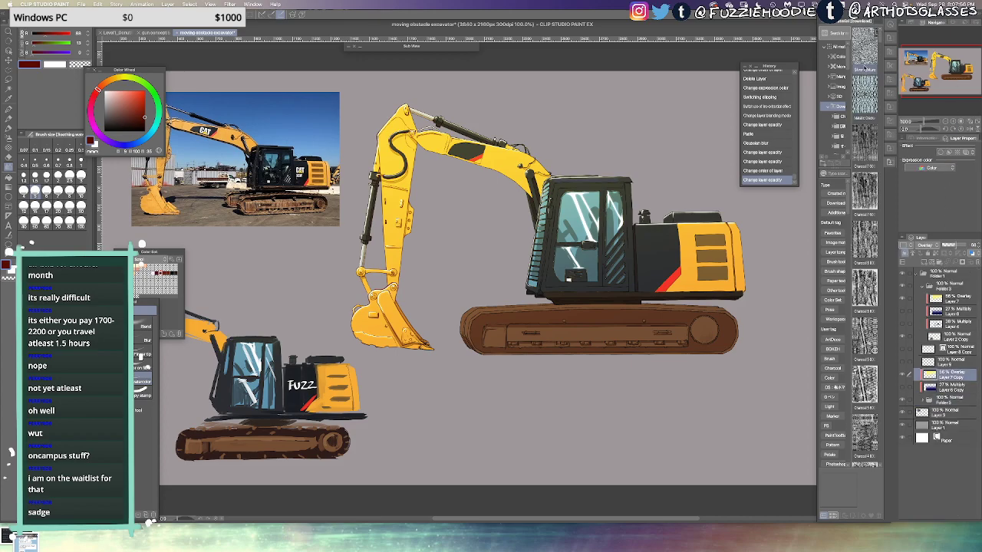
drag(864, 73, 525, 254)
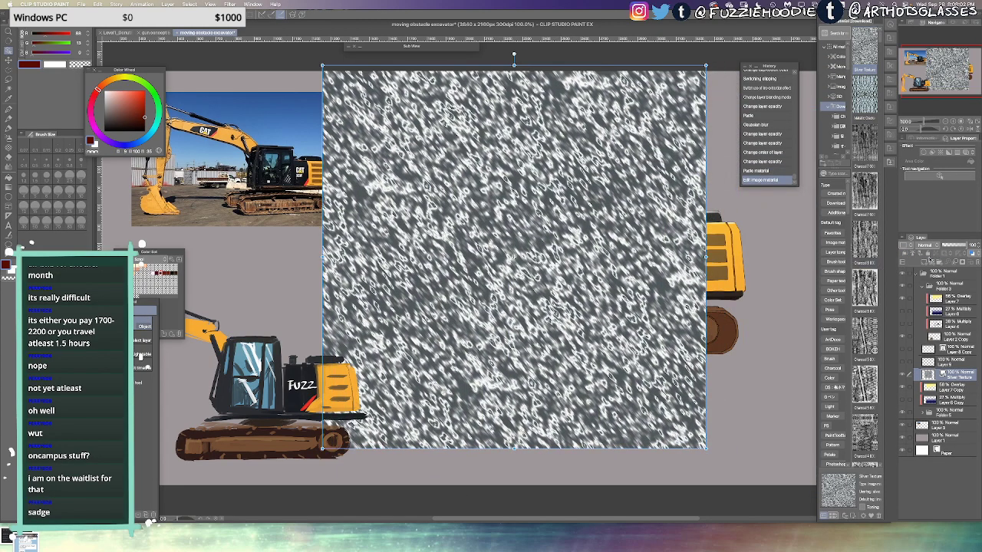
Clip the Silver Texture to the layer below, then shrink and reposition it over the excavator's arm and bucket
click(905, 255)
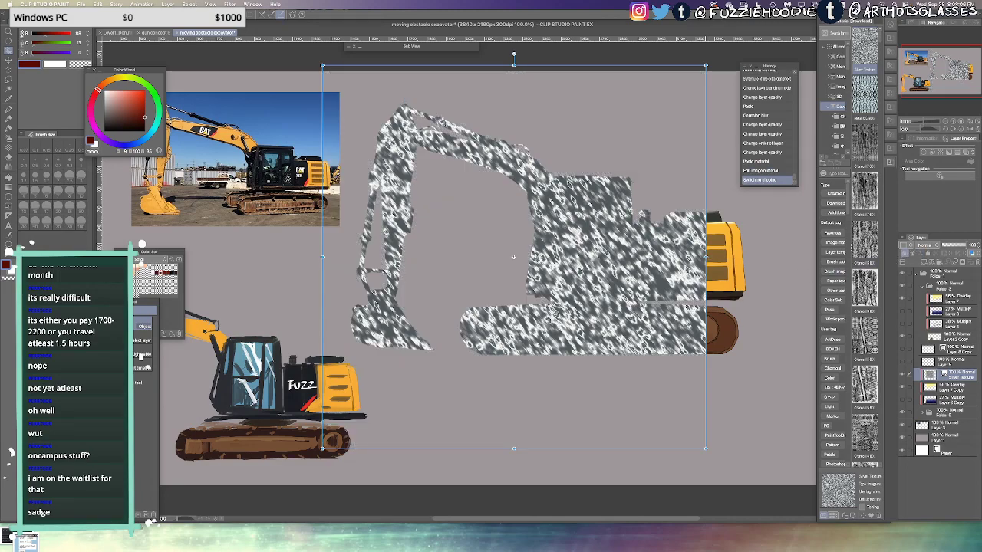
drag(706, 257, 579, 257)
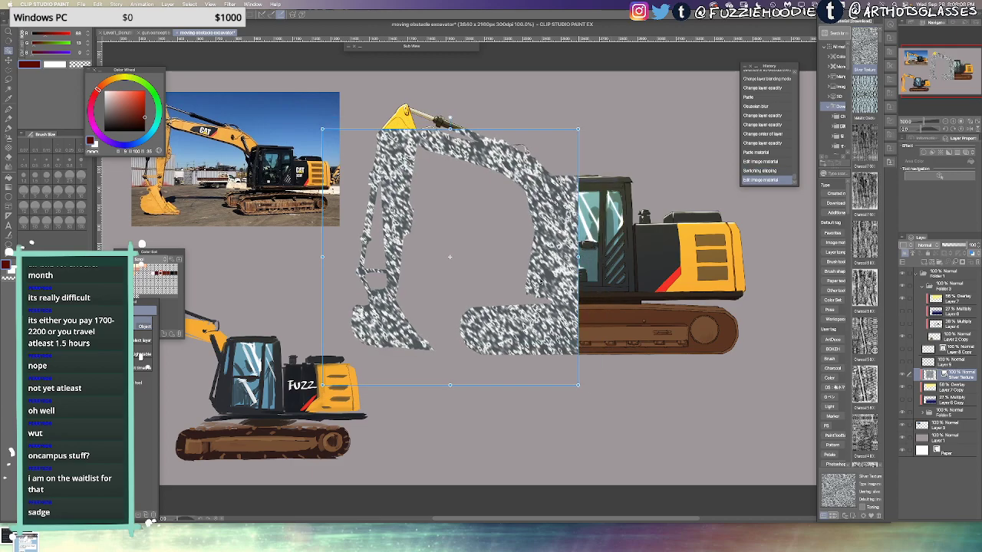
drag(562, 300, 534, 278)
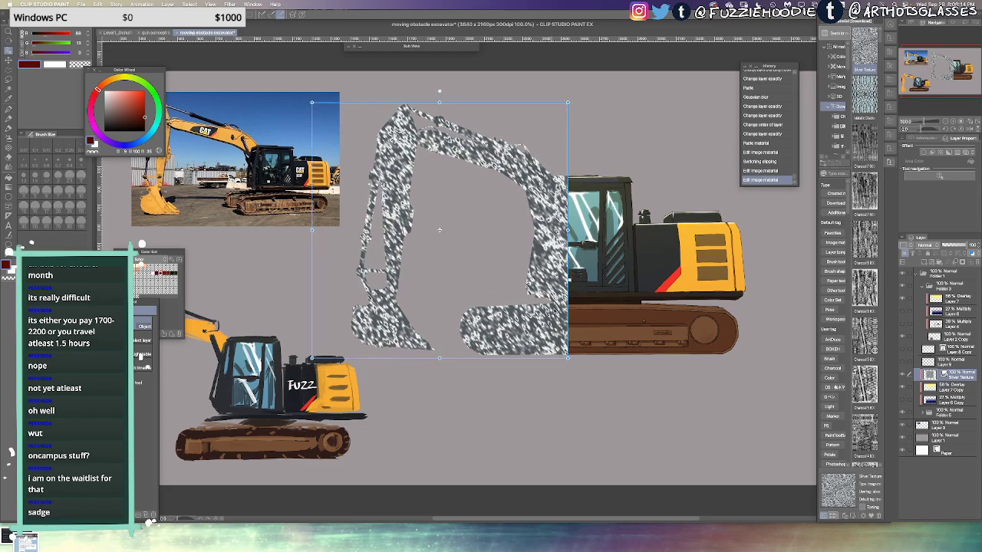
Set the Silver Texture layer to Multiply at about 15% opacity and hide it
click(933, 246)
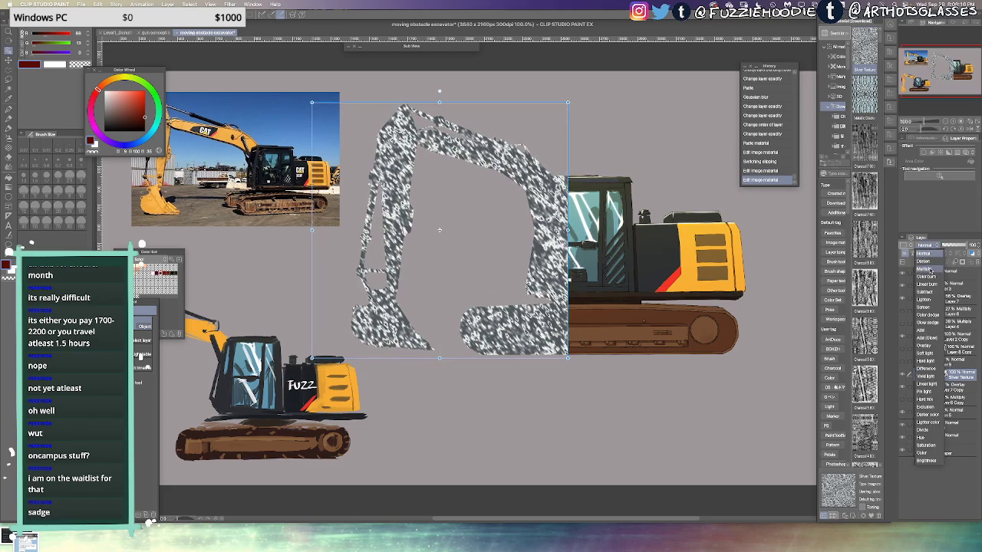
click(928, 269)
drag(951, 246, 943, 250)
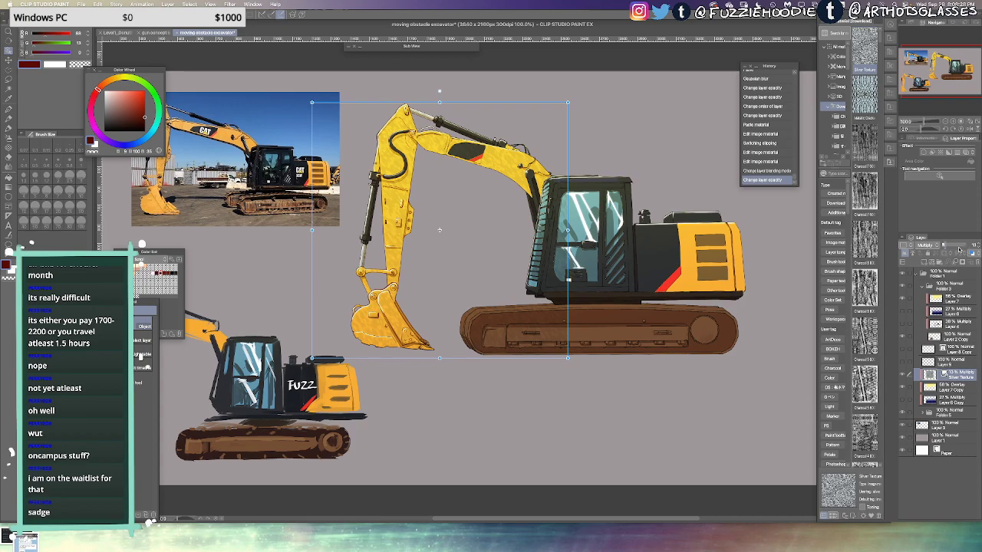
click(902, 375)
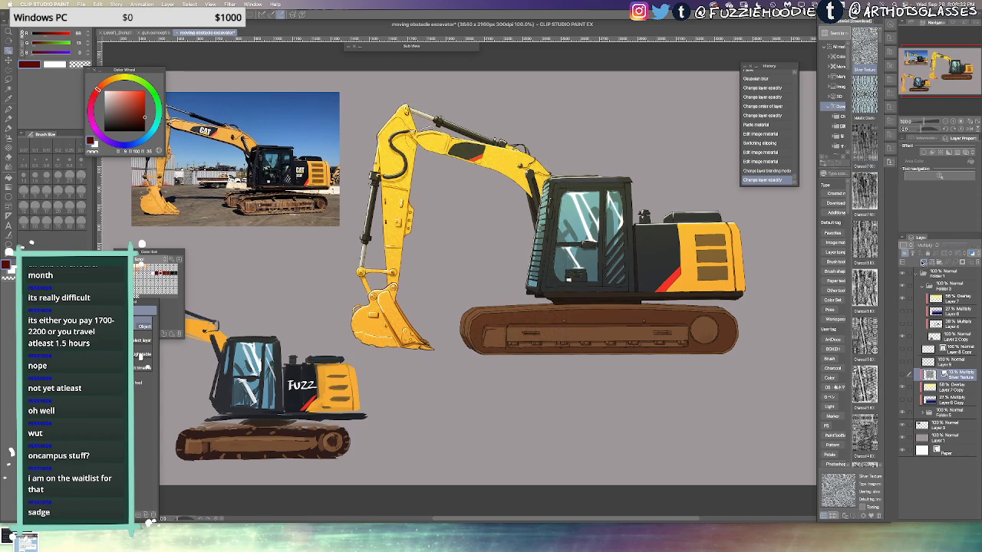
Add a clipped raster layer above the Silver Texture layer and choose the Noise pastel brush
click(903, 253)
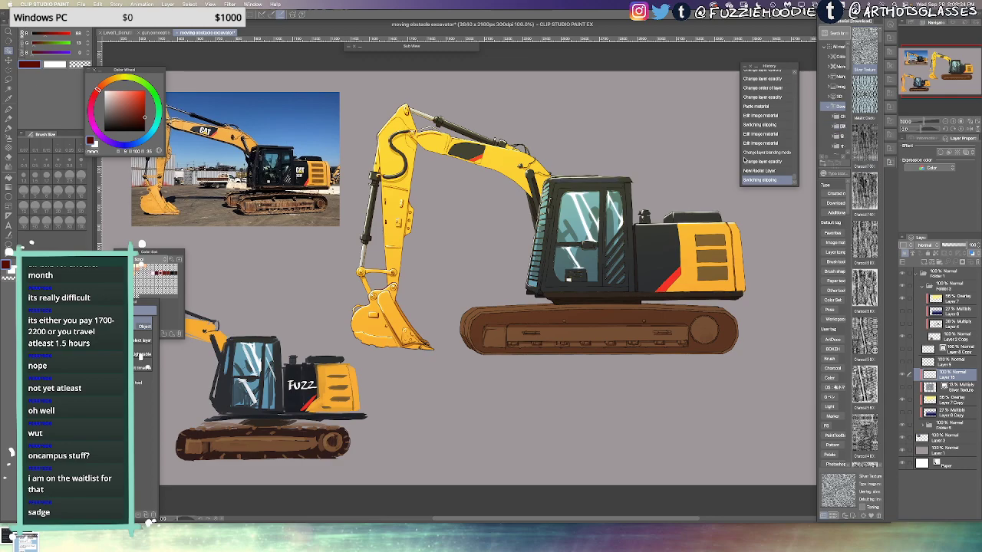
key(b)
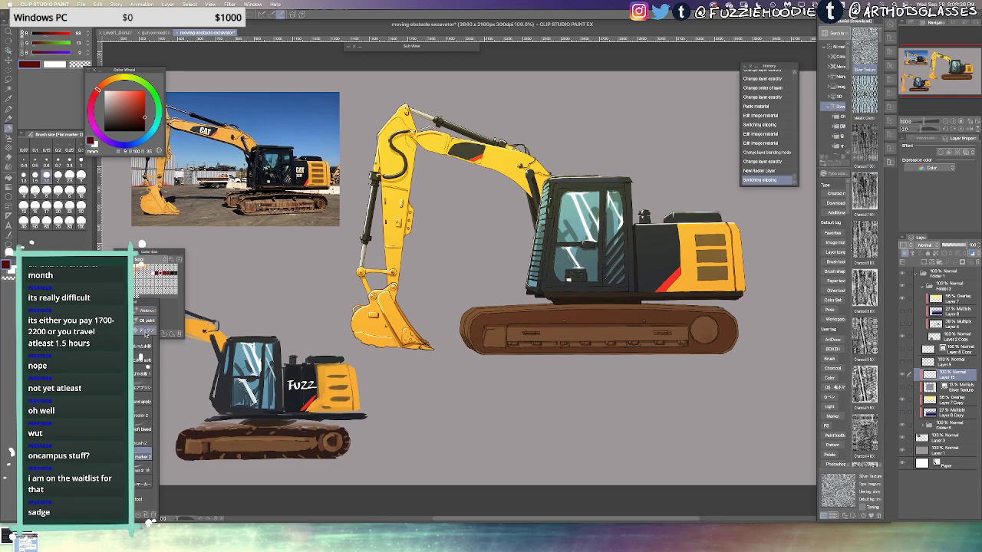
click(144, 328)
key(p)
key(p)
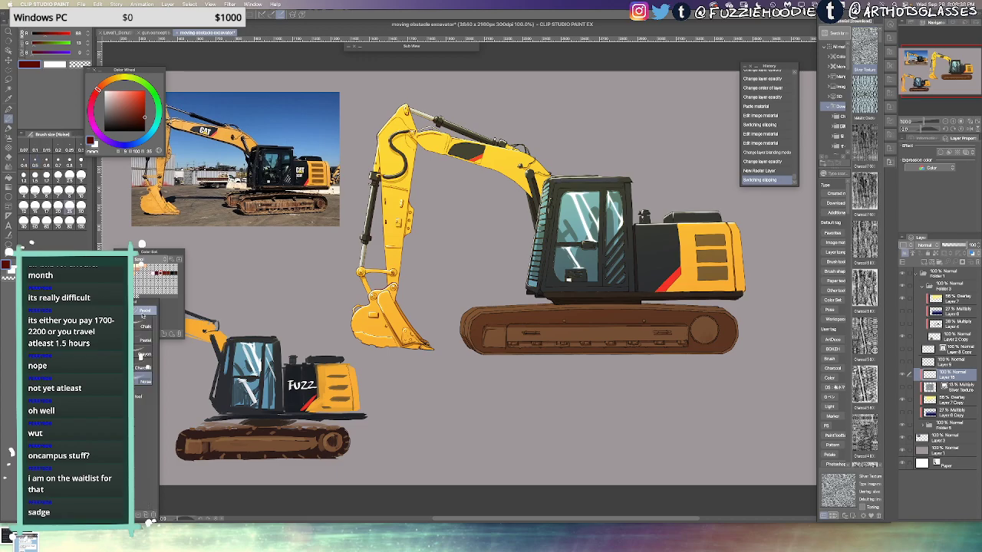
Try dark red noise strokes on the excavator's arm and along the lower bucket
drag(399, 204, 388, 269)
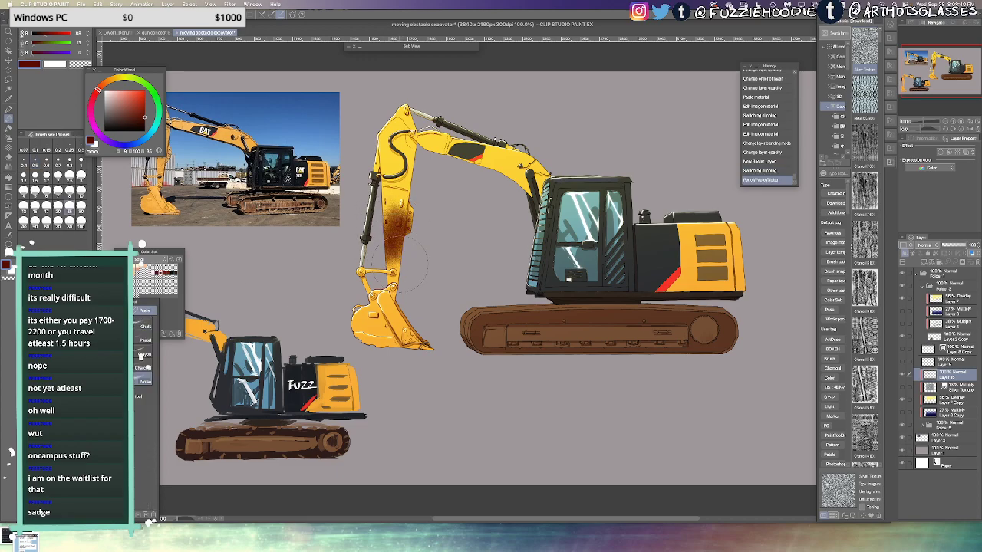
key(ctrl+z)
mouse_move(426, 322)
mouse_down()
mouse_move(409, 357)
mouse_move(377, 361)
mouse_move(385, 352)
mouse_move(364, 344)
mouse_move(414, 345)
mouse_up()
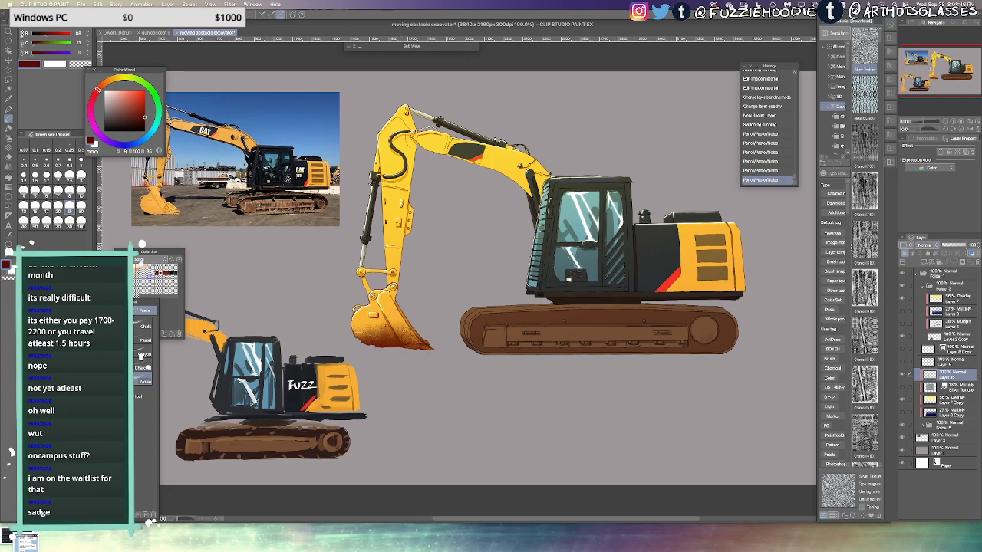
Choose a dark brown from the color set and clear the test strokes from the noise layer
click(156, 274)
click(177, 272)
mouse_move(414, 354)
mouse_down()
mouse_move(377, 341)
mouse_move(406, 295)
mouse_move(402, 340)
mouse_move(396, 347)
mouse_move(383, 323)
mouse_move(383, 280)
mouse_up()
key(ctrl+z)
key(ctrl+z)
key(Delete)
Enlarge the Noise brush and paint dark brown grain over the excavator's arm, bucket, cab, body and tracks
key(])
key(])
key(])
key(])
mouse_move(402, 234)
mouse_down()
mouse_move(415, 291)
mouse_move(395, 238)
mouse_move(395, 170)
mouse_move(444, 142)
mouse_move(496, 192)
mouse_move(522, 178)
mouse_up()
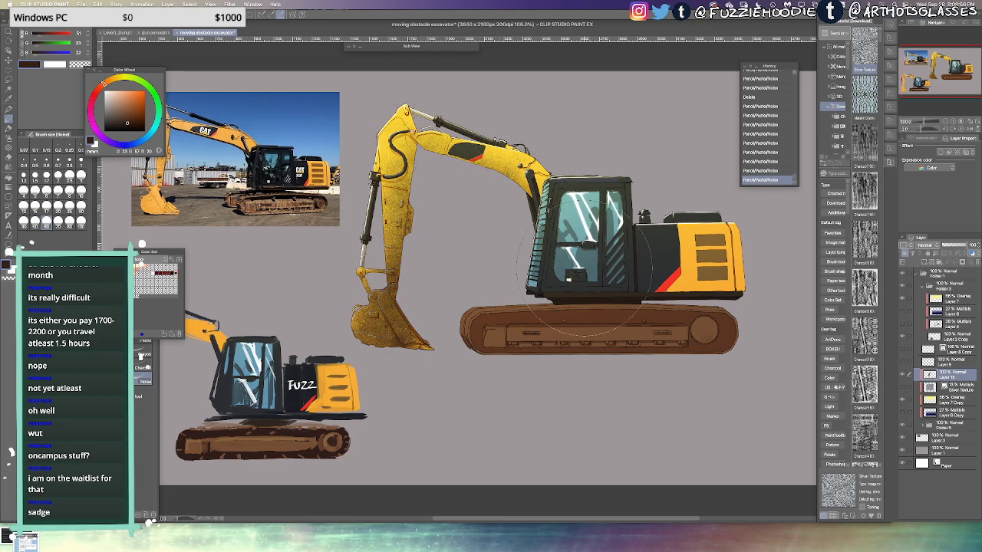
mouse_move(568, 328)
mouse_down()
mouse_move(736, 292)
mouse_move(713, 318)
mouse_move(472, 338)
mouse_up()
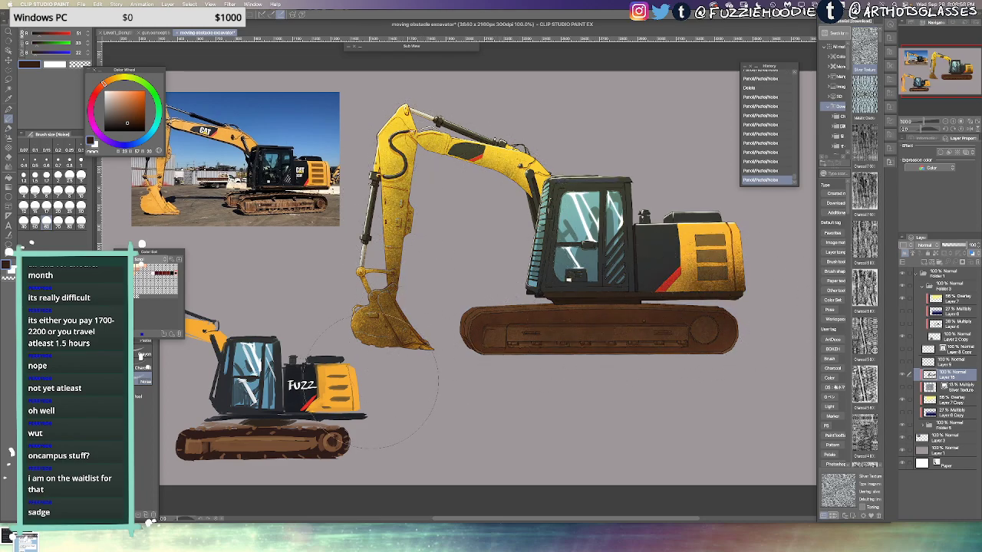
mouse_move(559, 285)
mouse_down()
mouse_move(617, 253)
mouse_move(627, 199)
mouse_up()
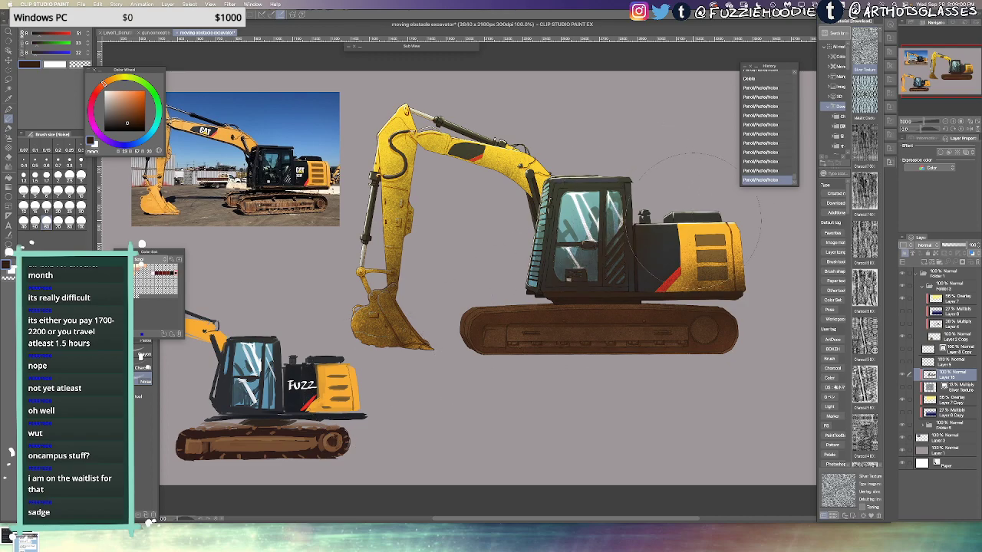
Set the painted noise layer to Multiply and lower its opacity to about 16%
click(926, 246)
click(930, 269)
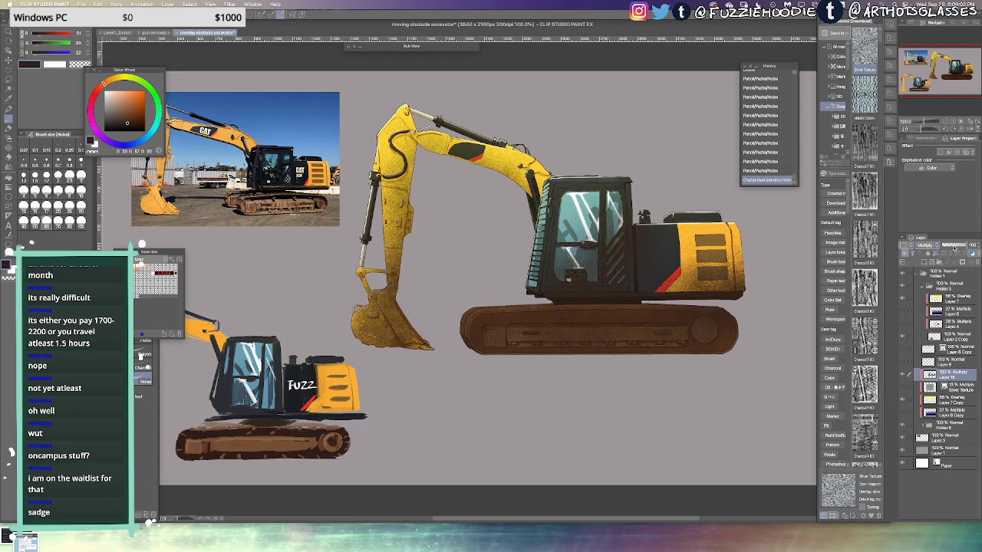
click(947, 247)
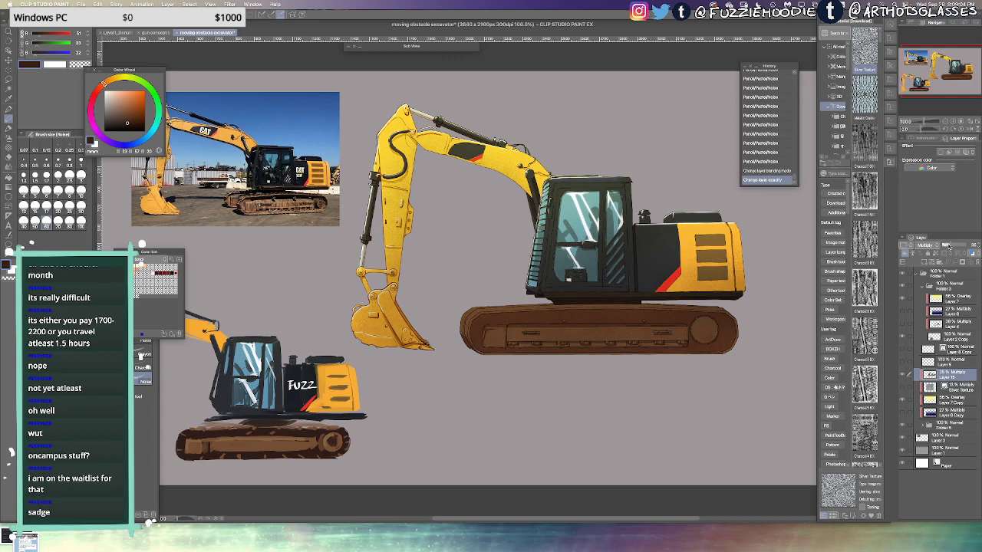
click(946, 246)
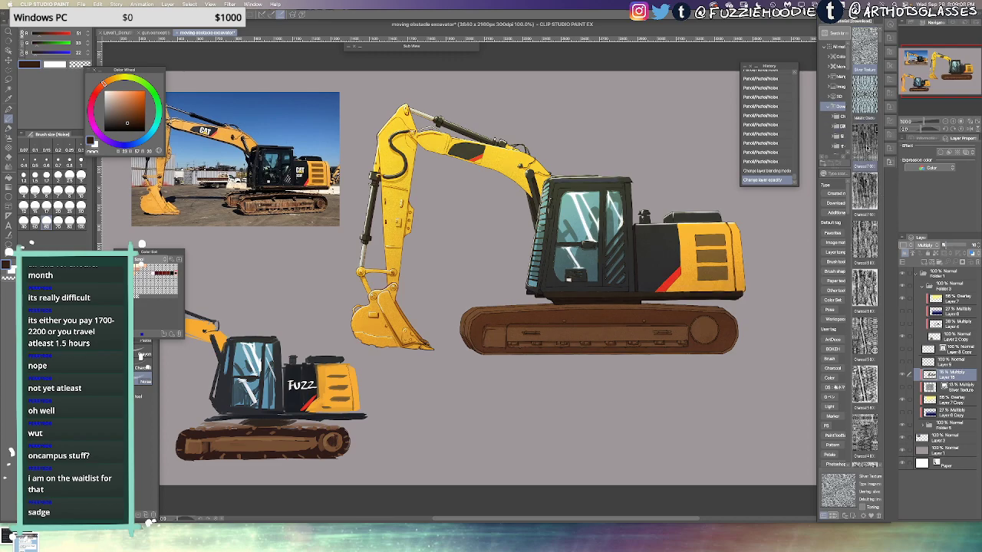
click(865, 196)
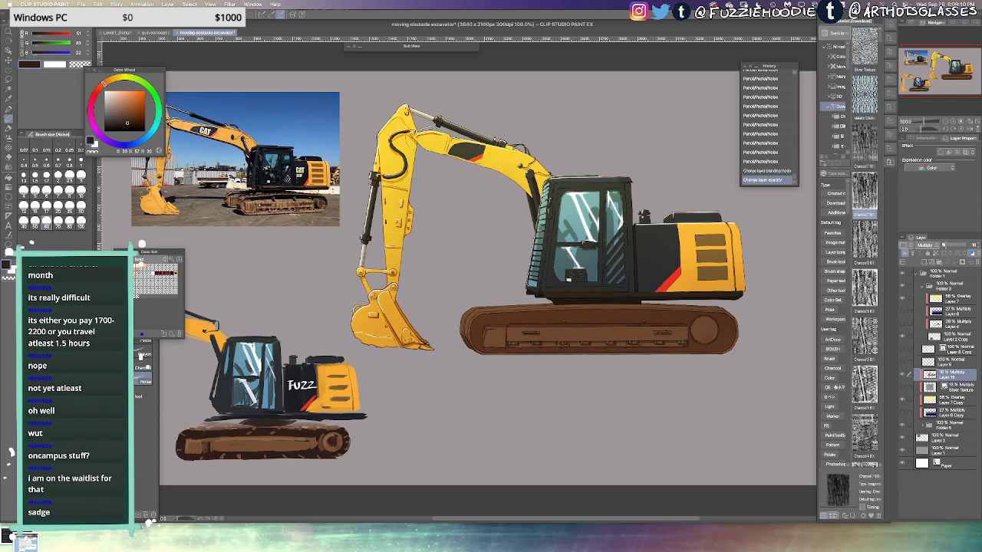
double_click(865, 197)
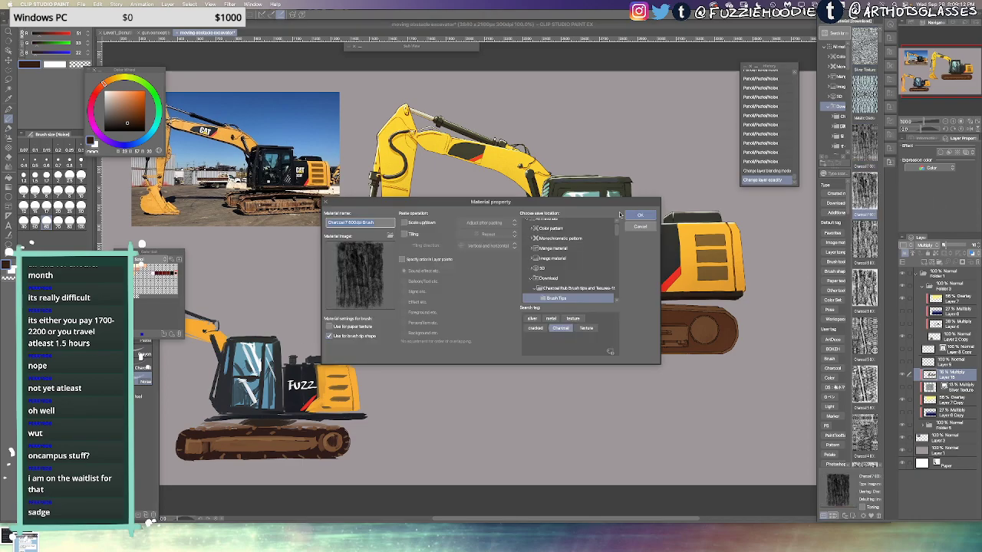
click(635, 228)
Place the selected Charcoal brush-tip material on the canvas as a new layer above the noise layer
drag(859, 197, 106, 445)
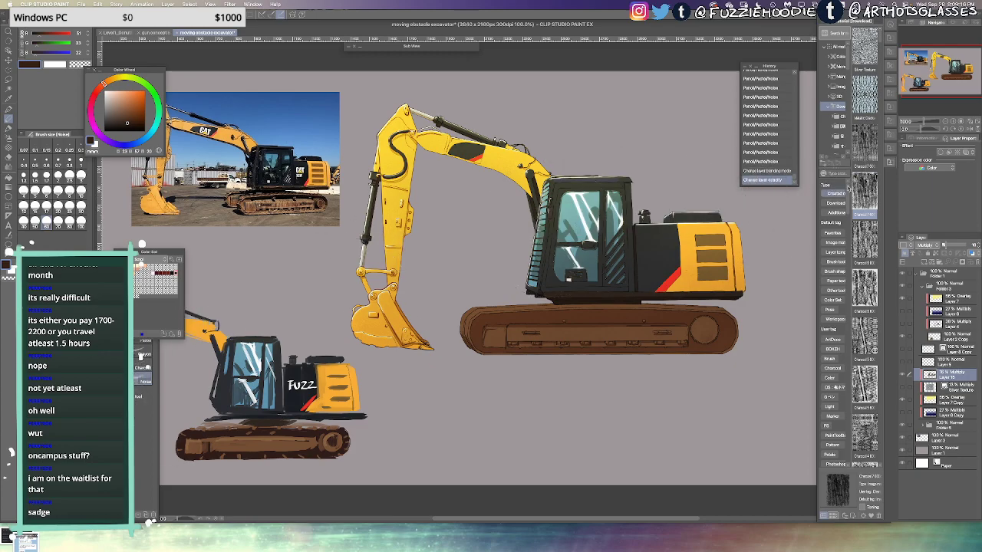
drag(863, 192, 108, 437)
drag(141, 355, 534, 275)
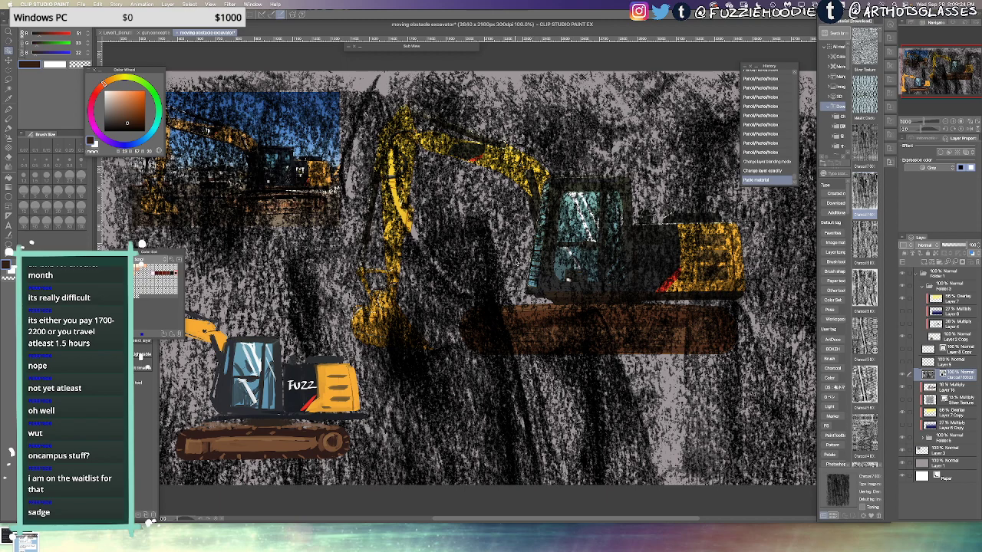
key(super+0)
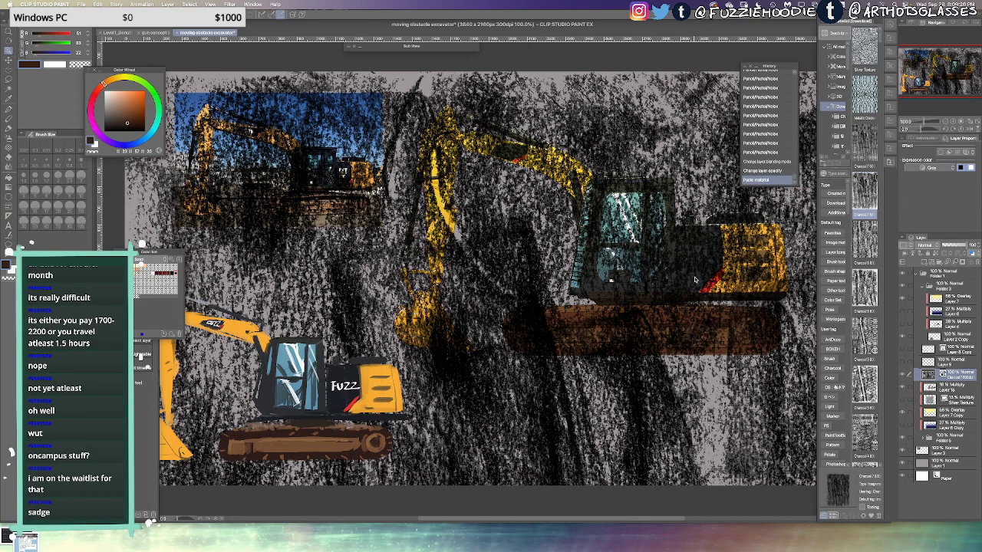
scroll(695, 291, down, 5)
drag(693, 291, 612, 298)
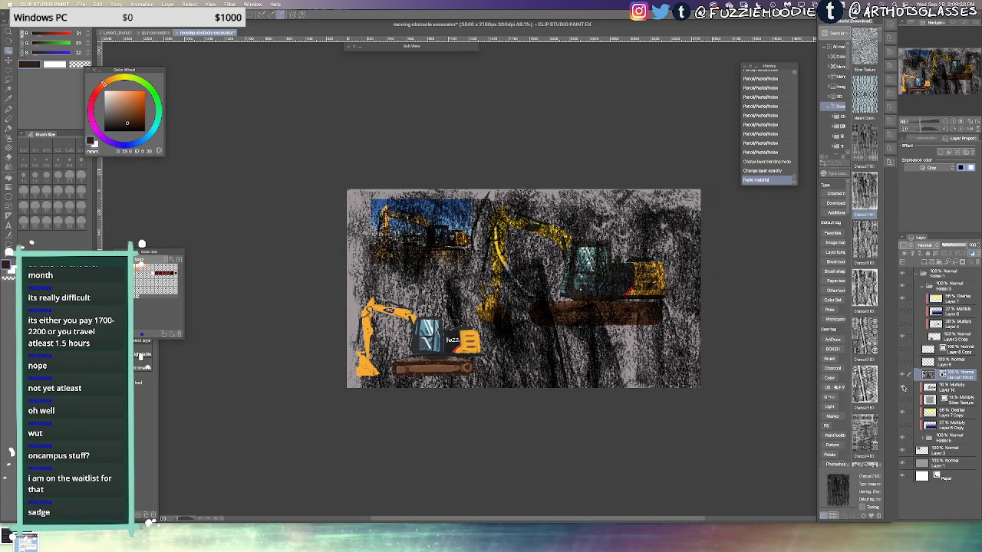
Clip the new charcoal texture layer to the layer below, keeping its Normal blending mode
click(926, 246)
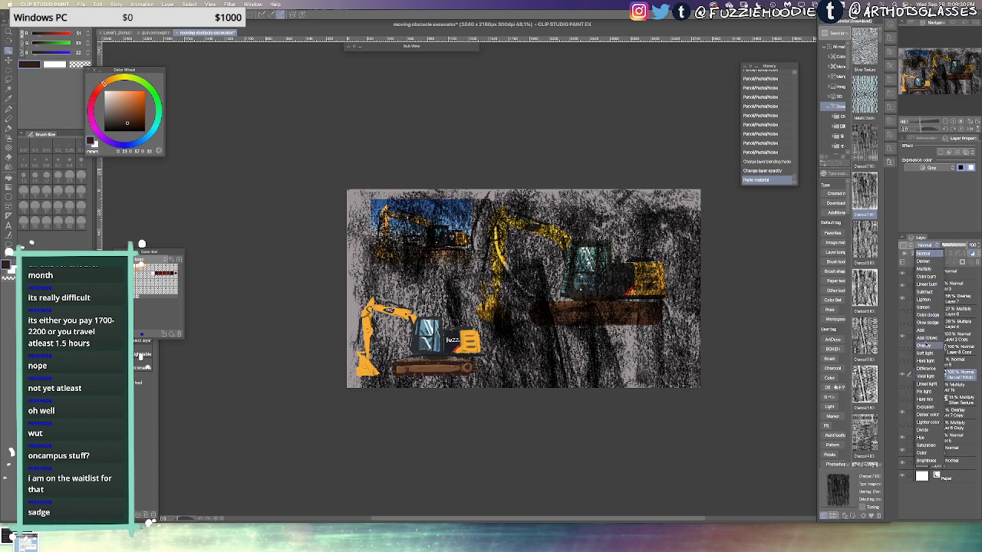
click(924, 254)
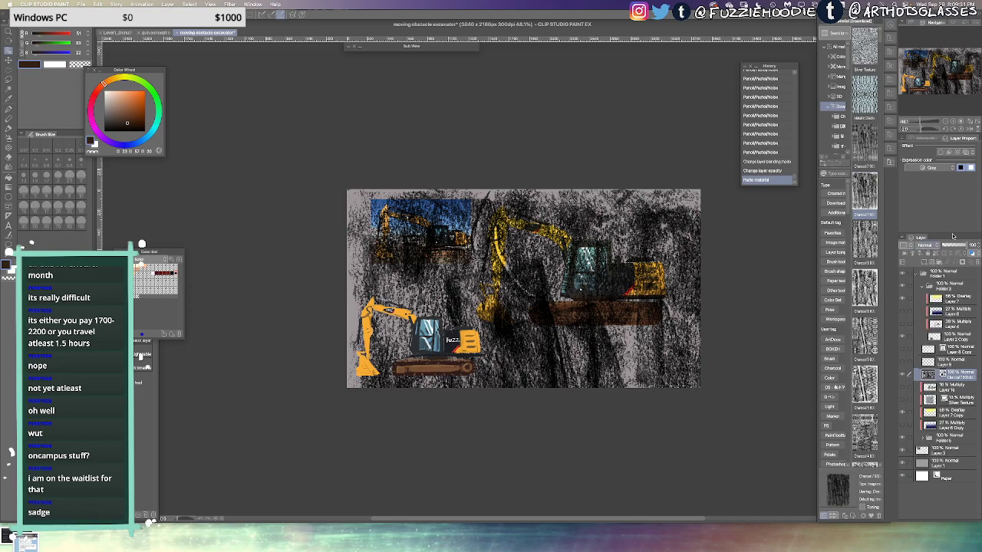
click(904, 255)
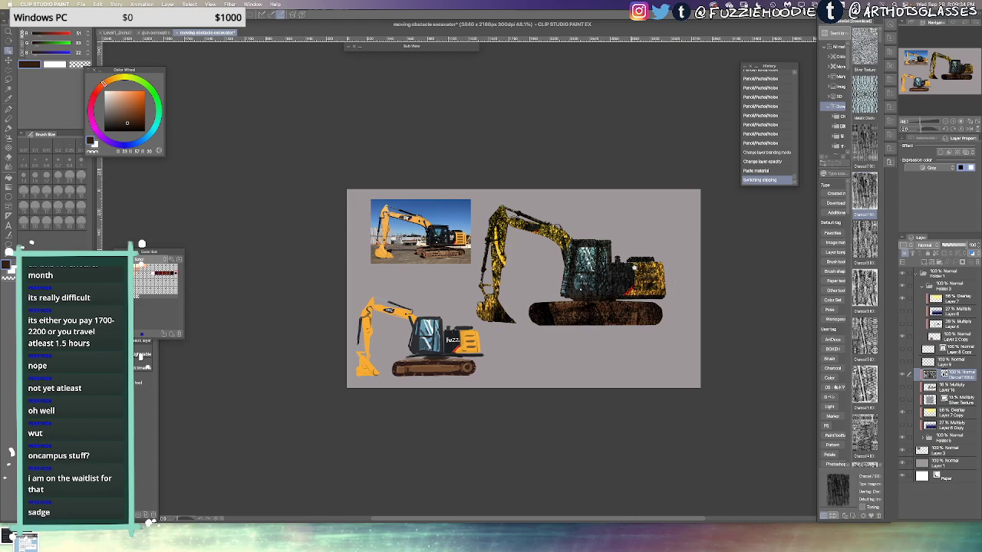
Transform the charcoal texture layer, shrinking it to about half size and moving it over the large excavator
scroll(633, 267, up, 2)
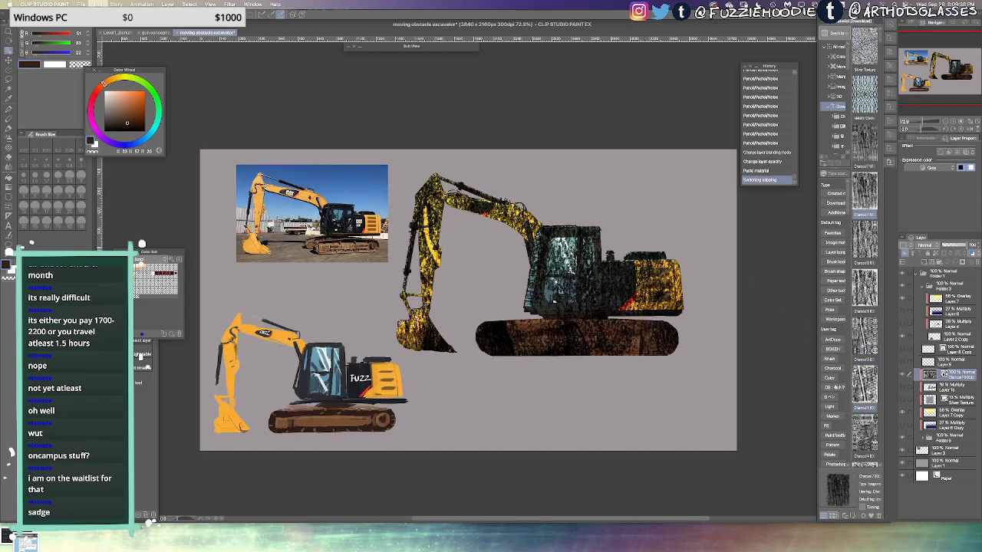
key(ctrl+t)
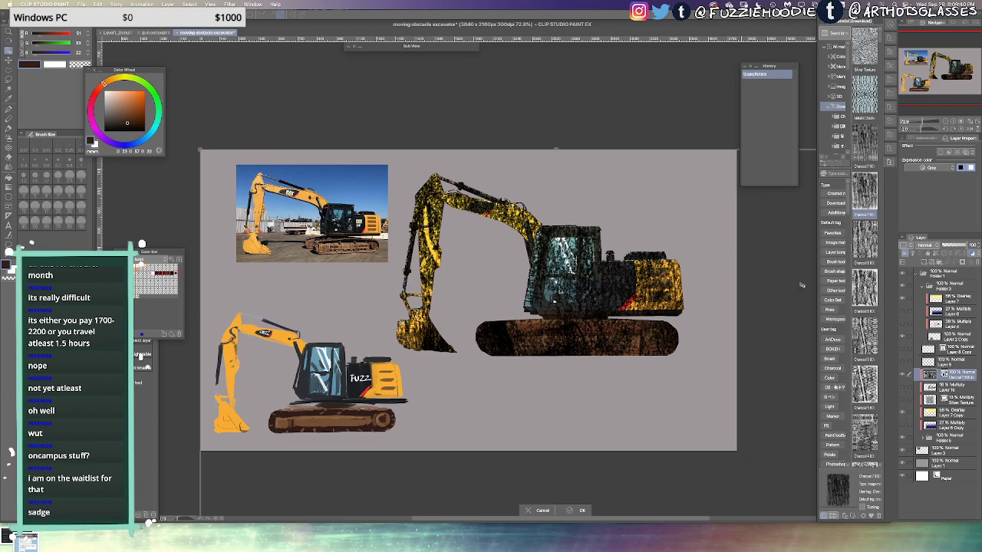
key(Escape)
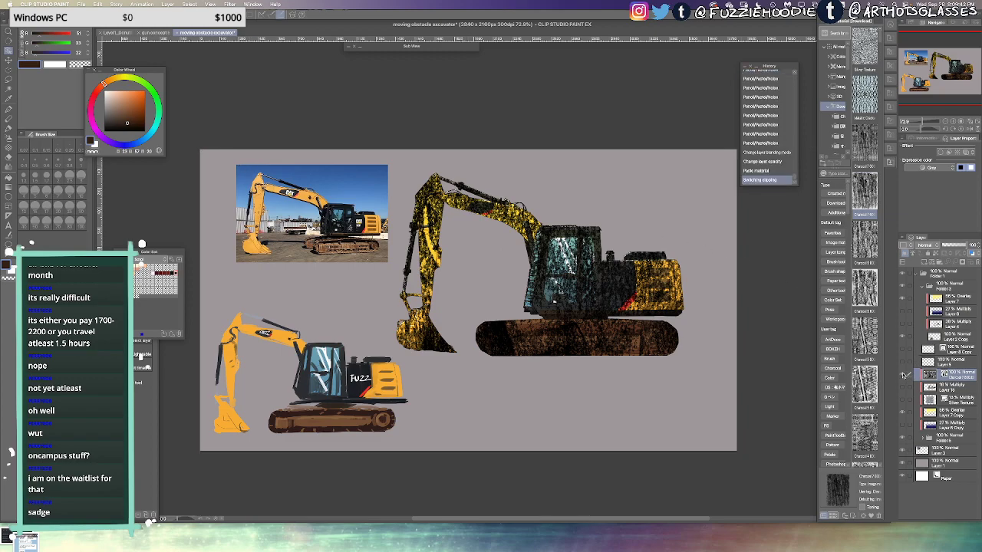
key(ctrl+t)
scroll(736, 349, down, 6)
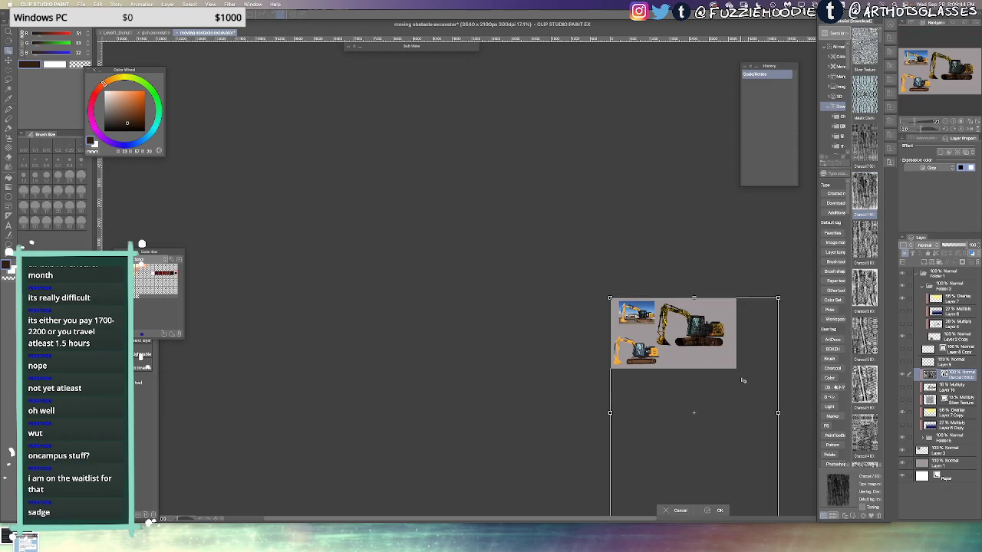
drag(729, 397, 681, 297)
drag(729, 429, 642, 310)
drag(618, 267, 661, 284)
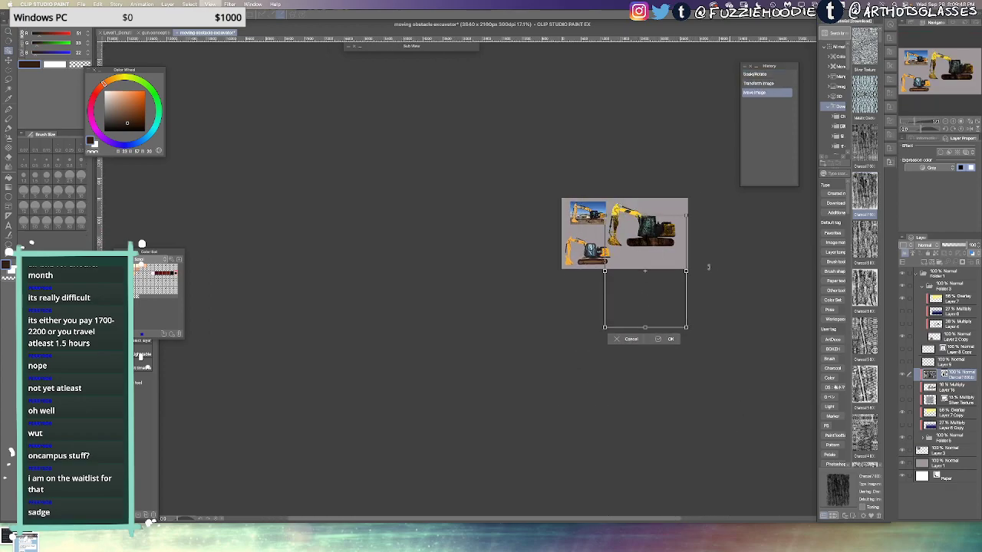
Shrink the charcoal texture further and reposition it so it covers the excavator's arm and bucket
key(ctrl+alt+0)
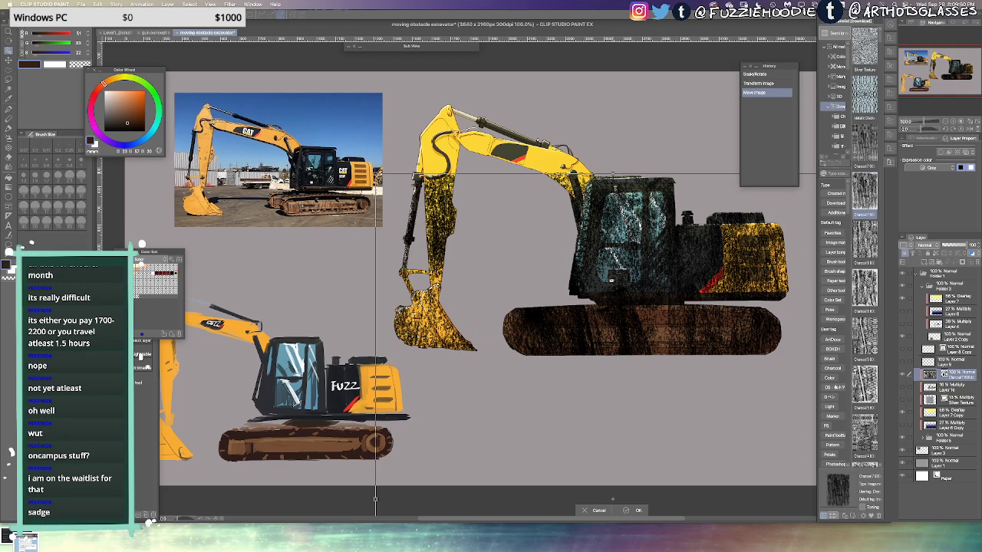
drag(611, 173, 612, 280)
drag(639, 341, 587, 159)
drag(668, 330, 685, 222)
drag(611, 281, 611, 277)
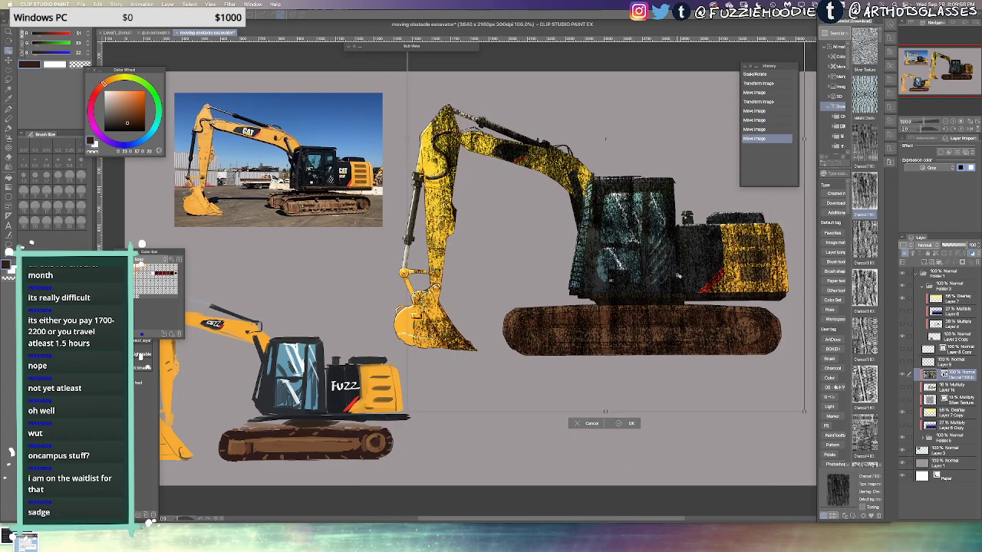
drag(683, 280, 580, 306)
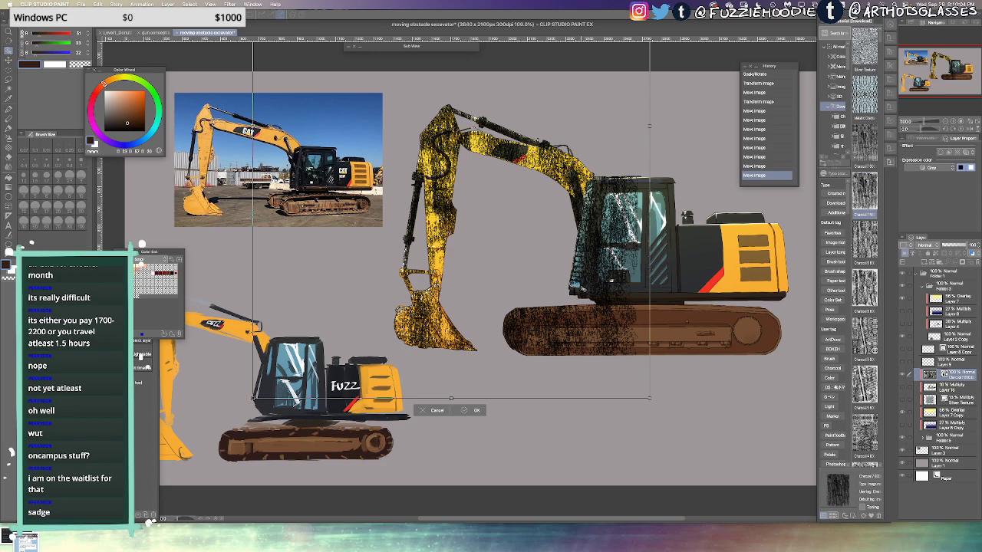
Scale the charcoal texture down once more, align it over the arm and bucket, and apply the transform
drag(650, 398, 516, 214)
drag(443, 190, 555, 385)
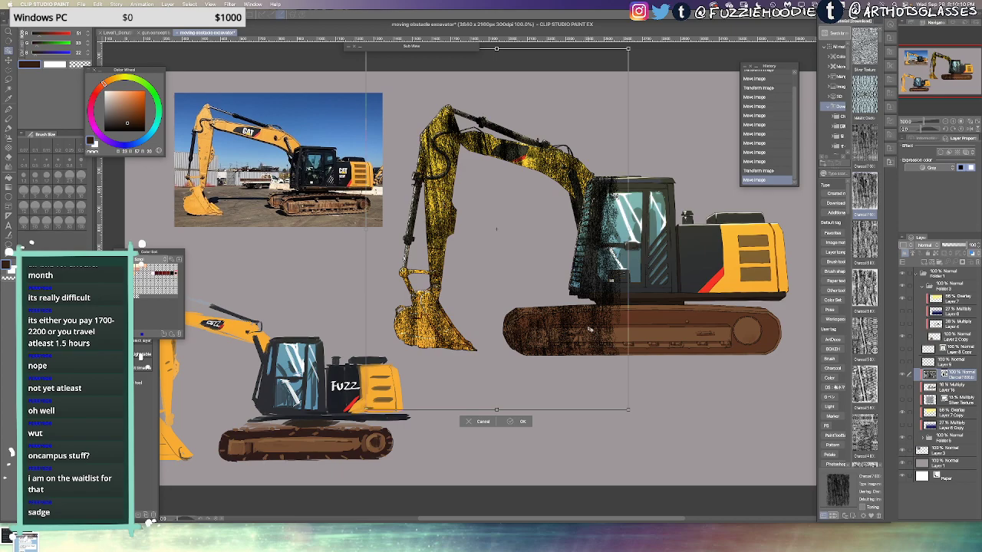
drag(588, 329, 583, 328)
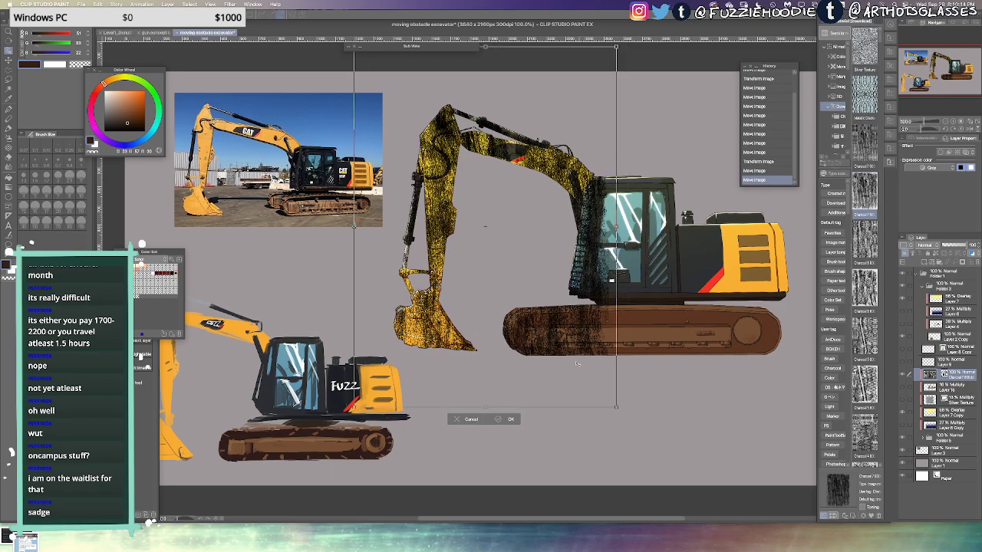
click(509, 419)
Set the charcoal layer to Multiply and lower its opacity to under 10%
click(924, 245)
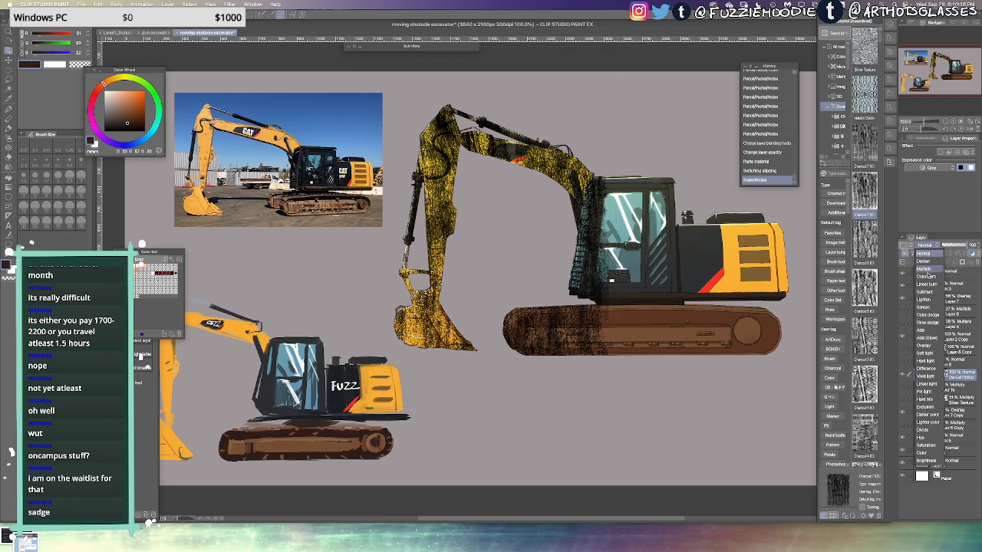
click(929, 269)
click(946, 245)
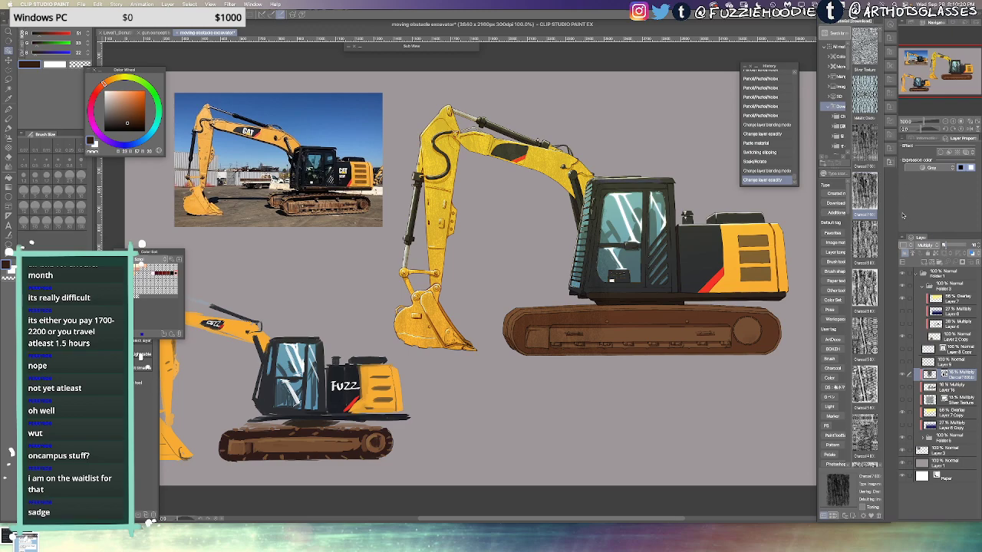
drag(946, 250, 944, 252)
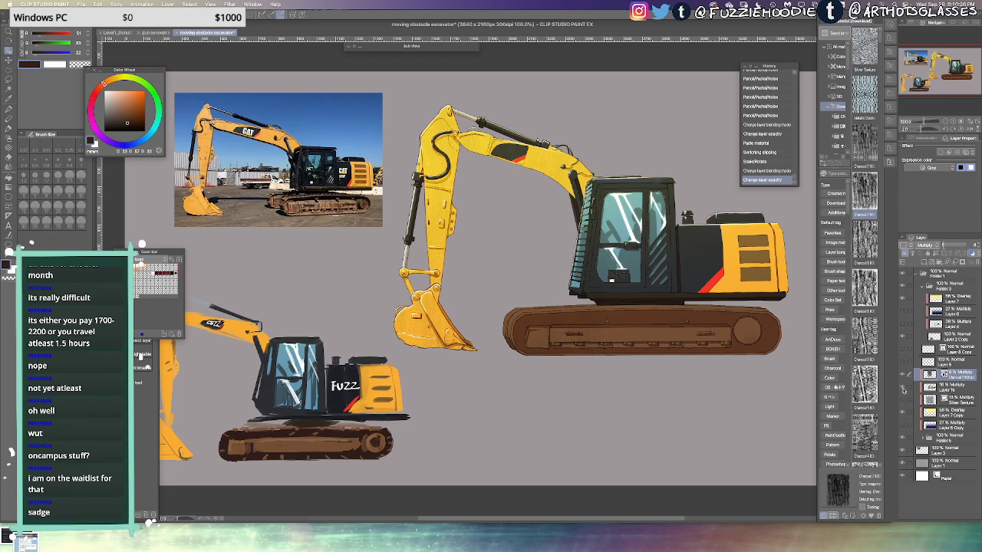
Check the painted noise layer's effect by toggling its visibility, and delete that layer
click(903, 391)
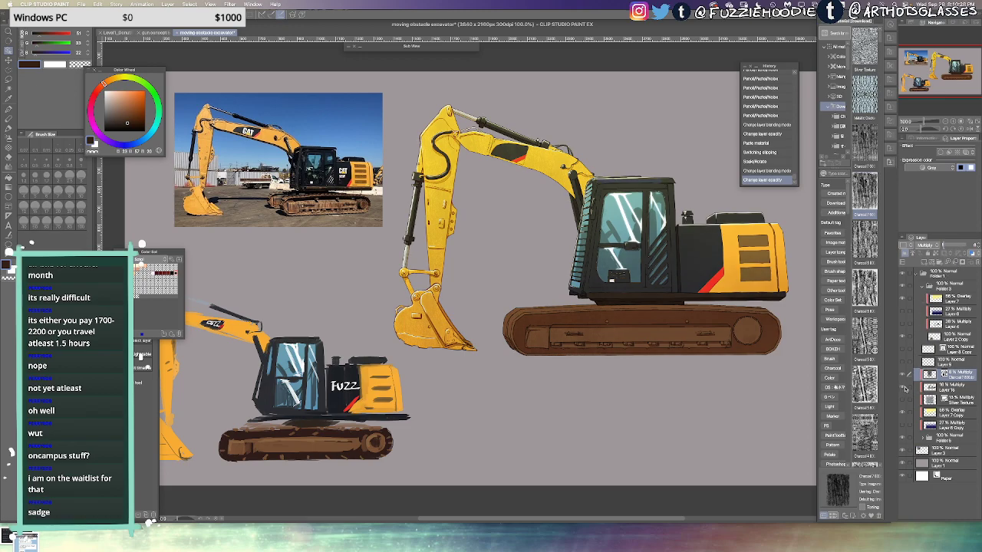
click(948, 390)
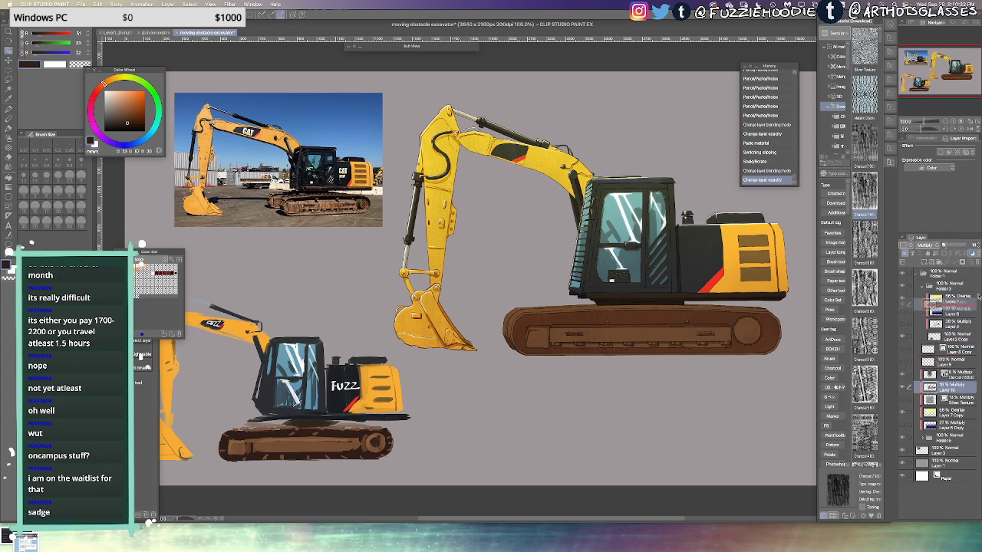
click(971, 264)
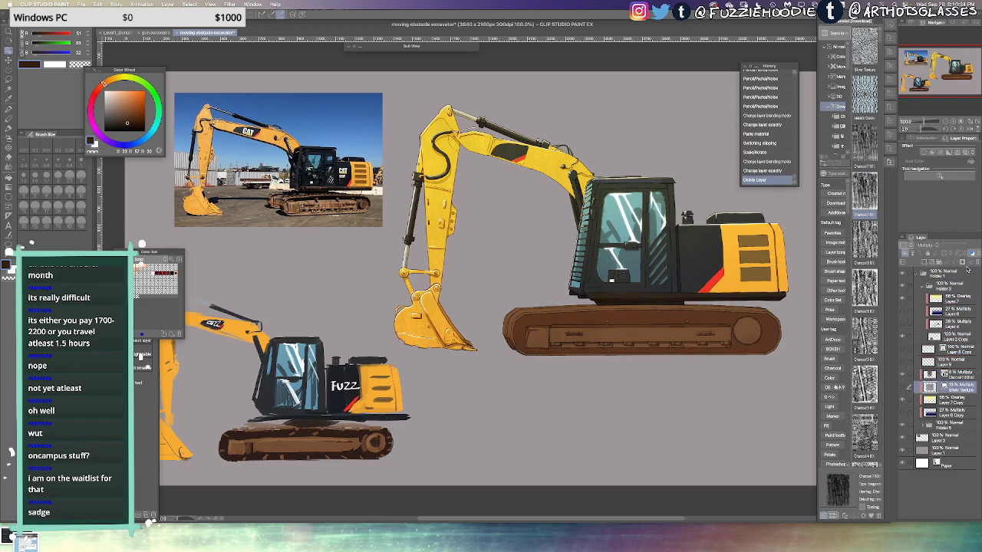
Try Overlay at about 50% opacity and Soft light blending on the charcoal layer
click(955, 373)
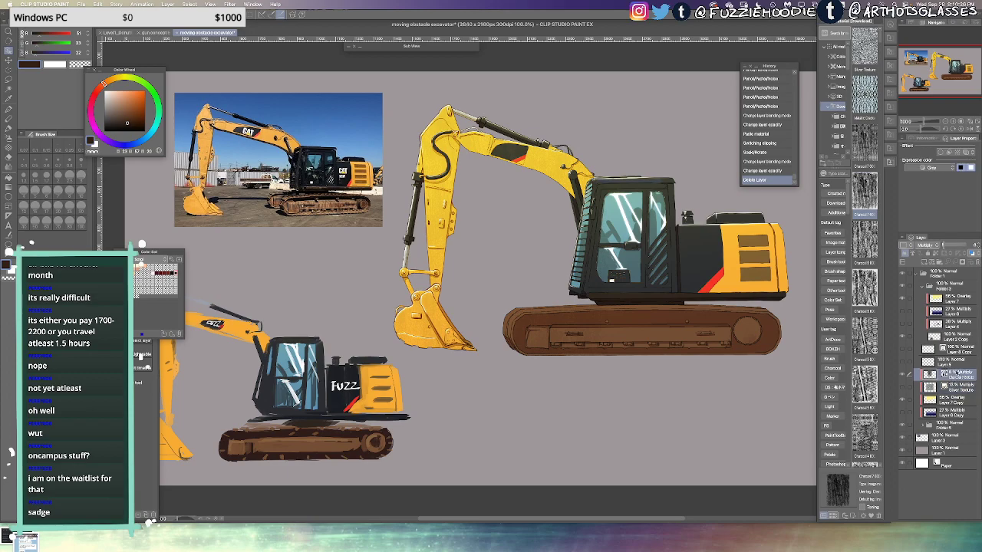
click(936, 246)
click(926, 345)
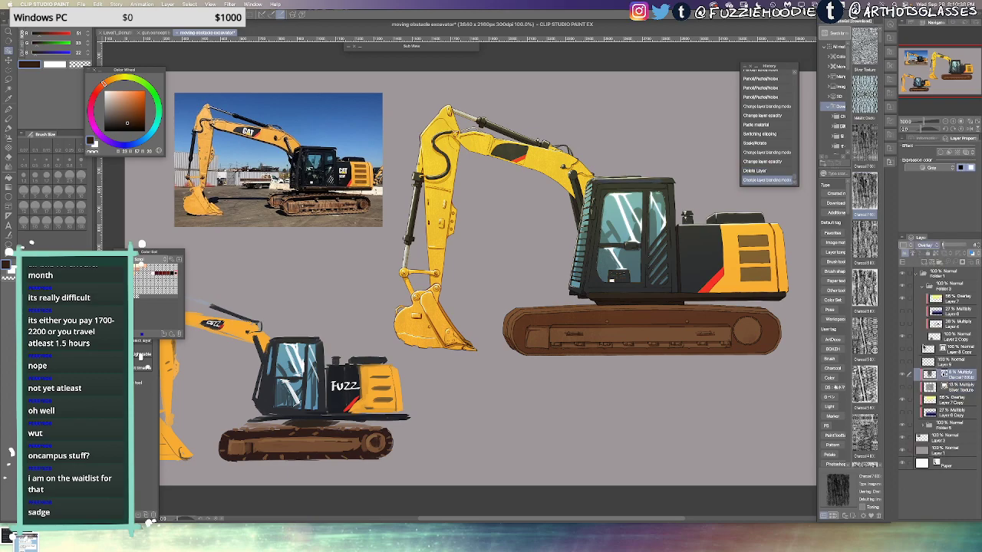
drag(954, 246, 968, 246)
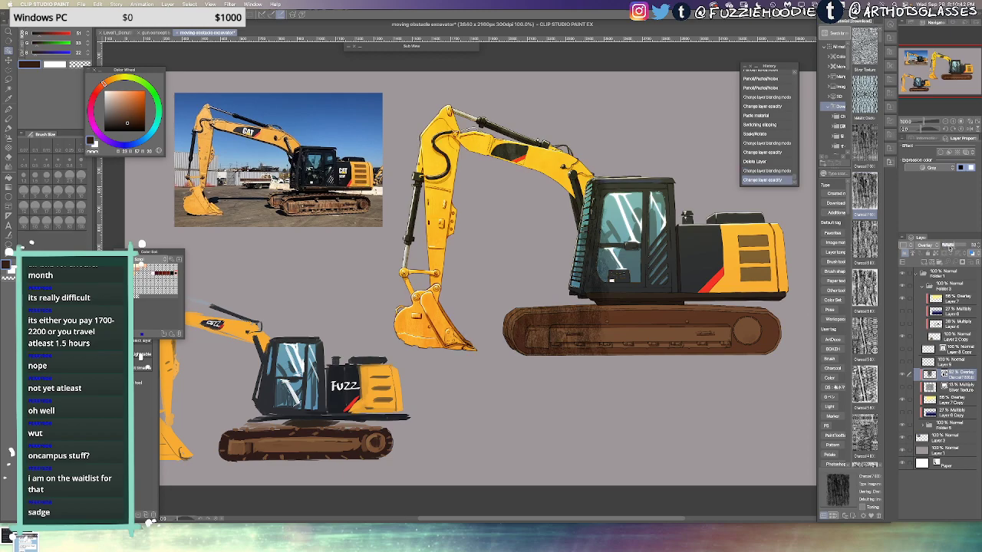
click(935, 246)
click(926, 357)
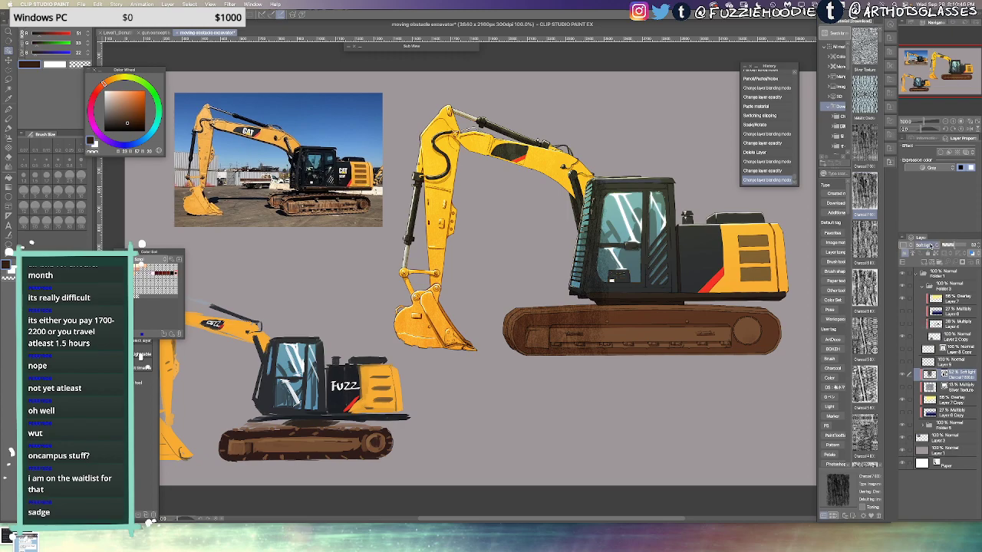
Return the charcoal layer to Multiply and reduce its opacity to under 10%
click(932, 247)
click(925, 270)
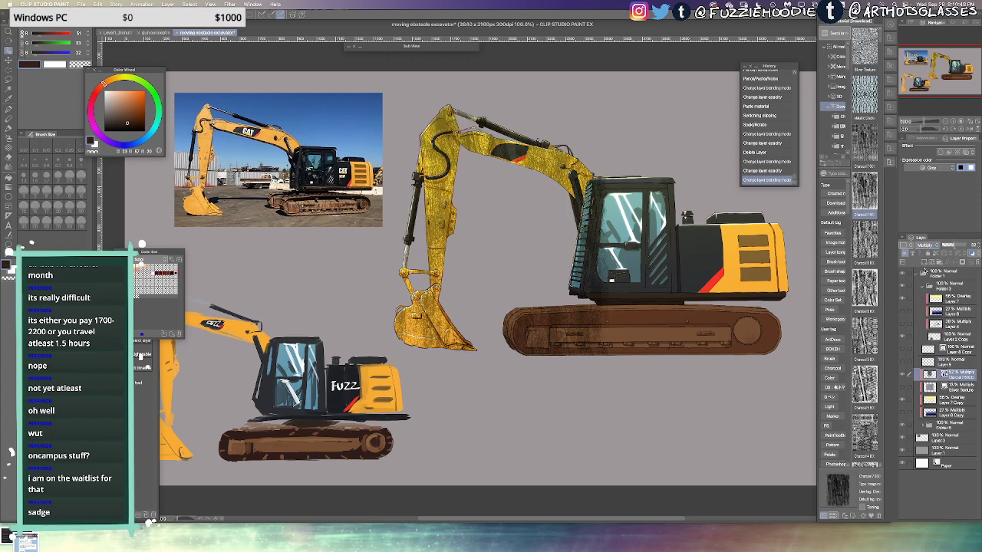
click(945, 245)
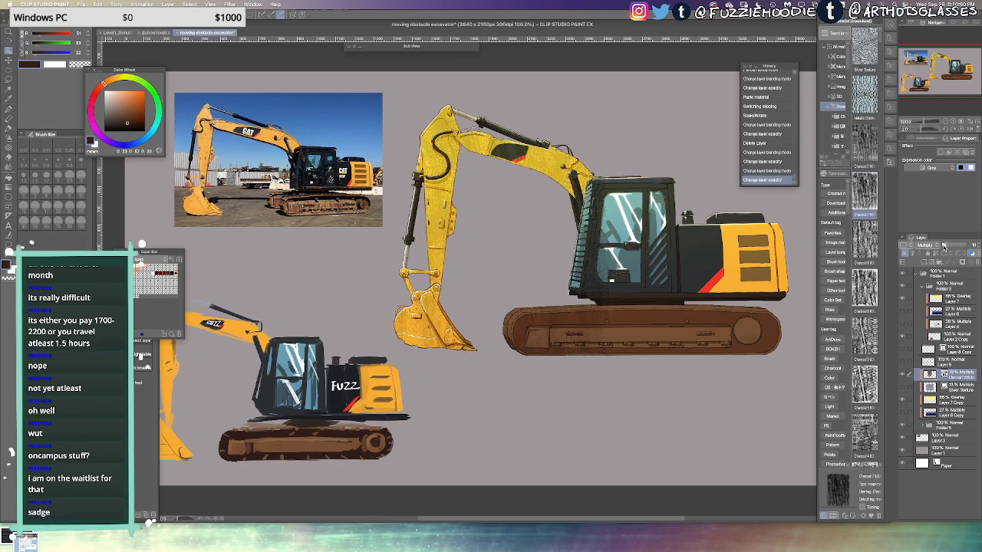
click(965, 243)
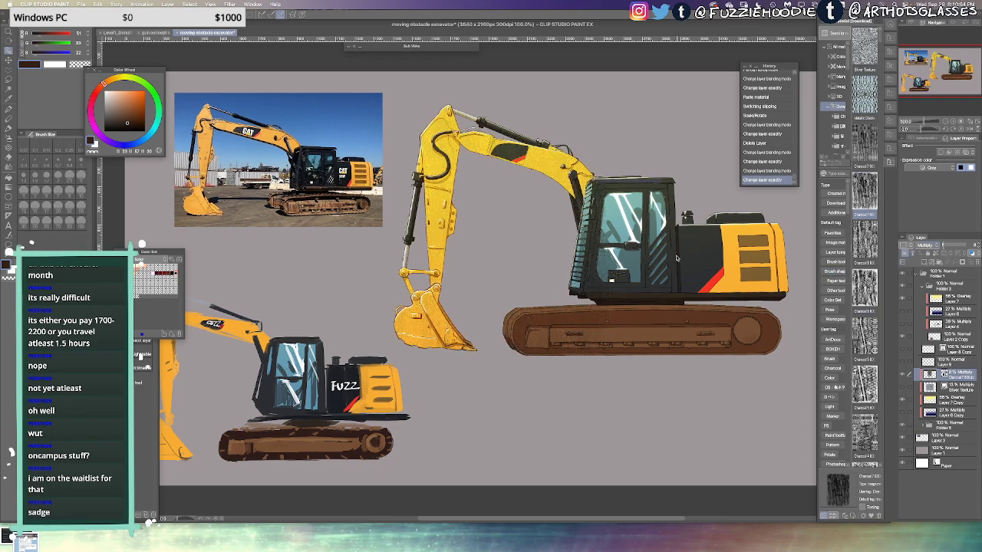
Lasso the cab, body and tracks on the charcoal layer, erase the texture there, and deselect
key(l)
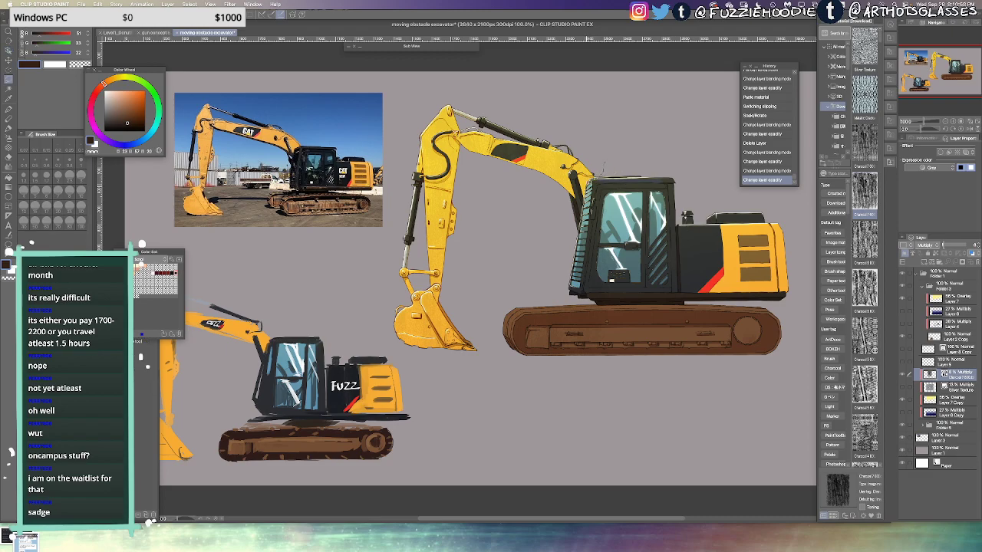
mouse_move(603, 164)
mouse_down()
mouse_move(552, 267)
mouse_move(690, 387)
mouse_move(605, 125)
mouse_up()
key(Delete)
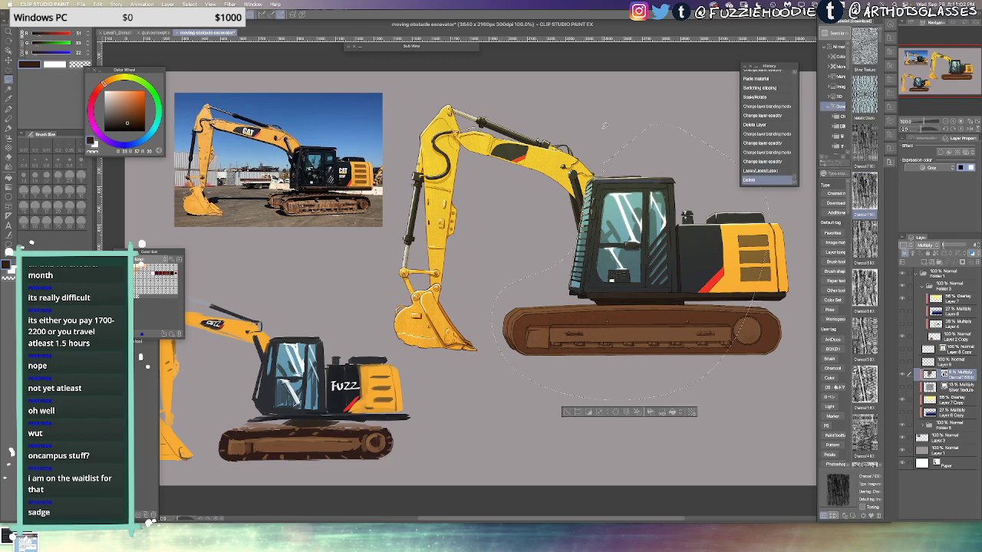
key(super+d)
Place the blotchy Charcoal material on the canvas as a new layer and scale down its repeating tile
drag(805, 353, 759, 328)
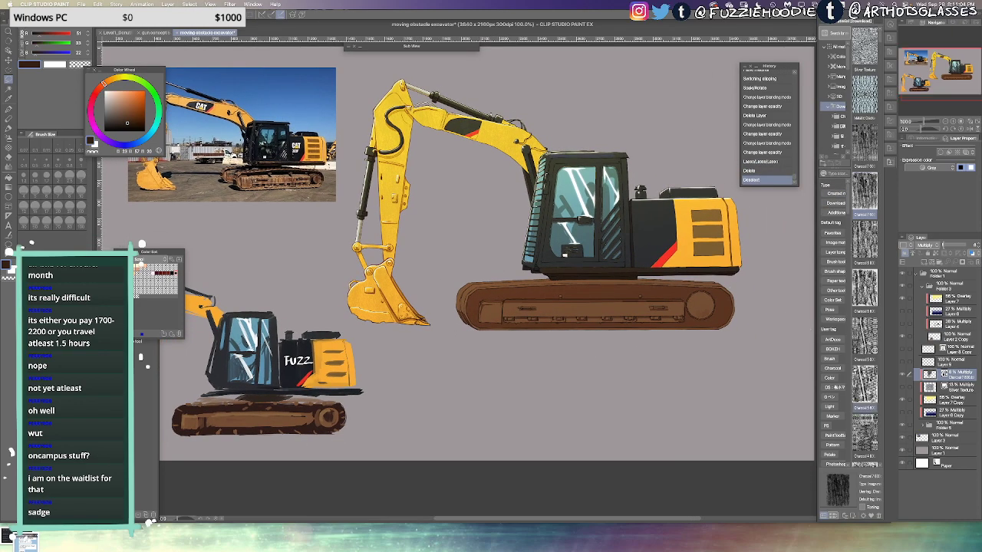
drag(865, 433, 713, 322)
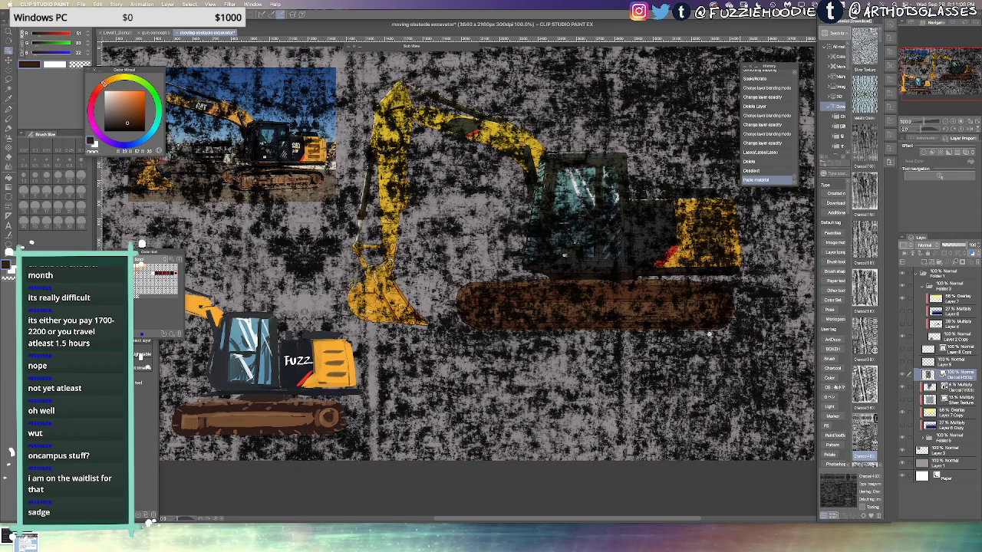
scroll(709, 335, down, 10)
drag(684, 267, 740, 346)
drag(785, 408, 753, 378)
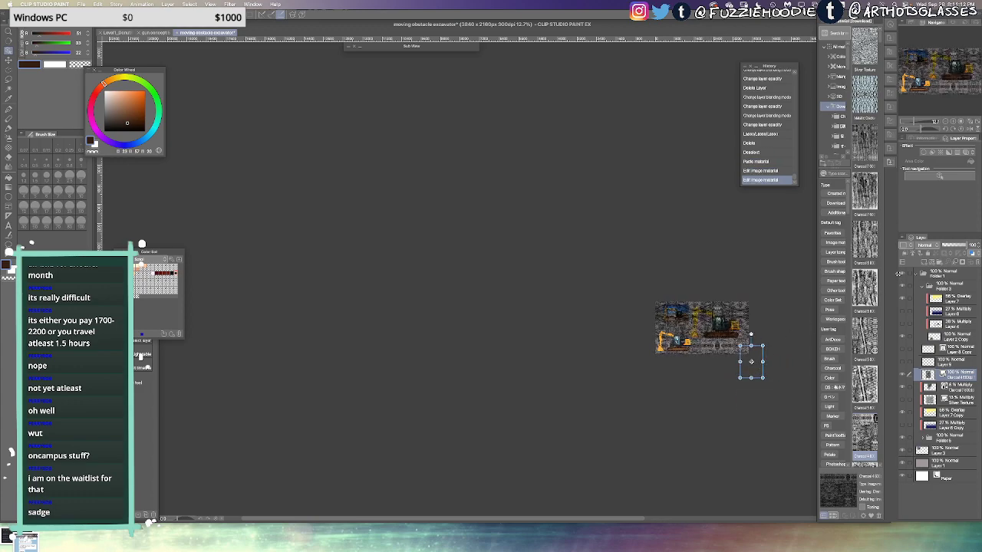
Clip the new blotchy charcoal layer to the layer below and rasterize it
click(905, 253)
scroll(743, 334, up, 5)
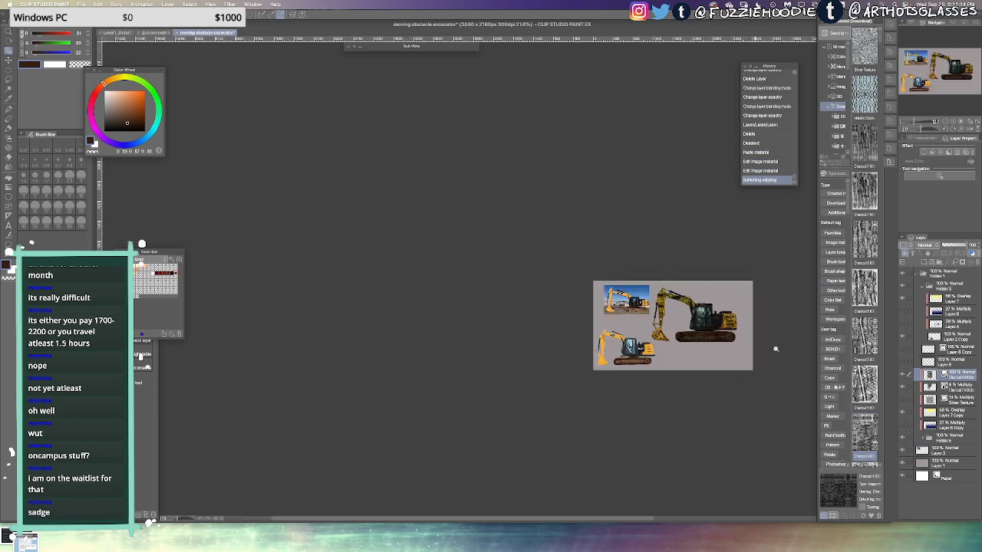
scroll(696, 299, up, 2)
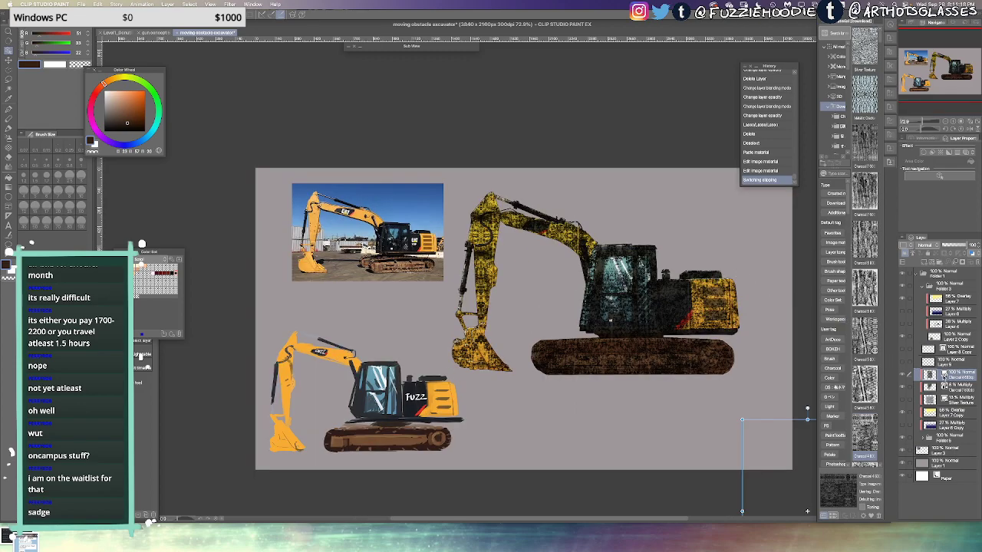
key(super+r)
key(super+r)
key(super+shift+r)
Try a lasso selection around the excavator's lower part on the rasterized charcoal layer, and undo it
key(l)
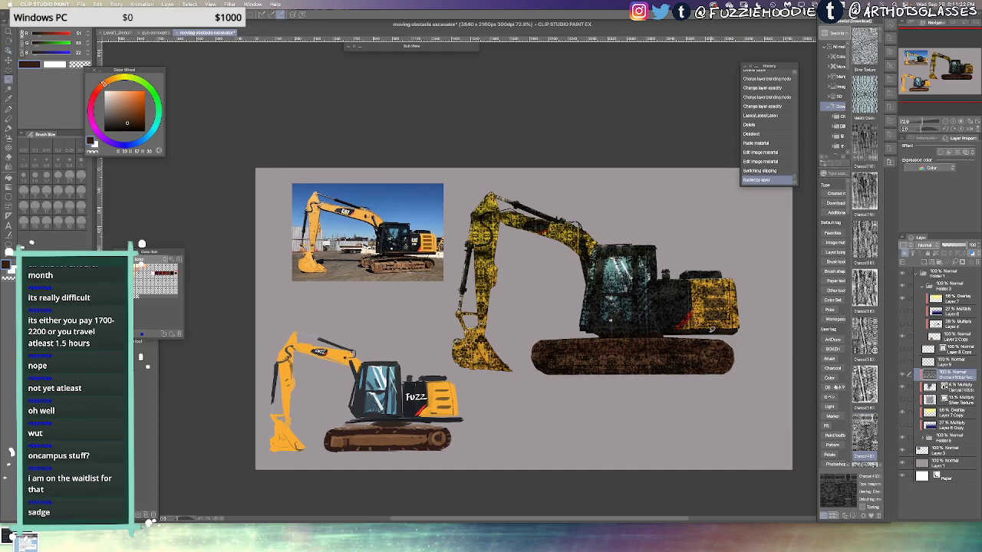
drag(667, 335, 550, 338)
key(super+z)
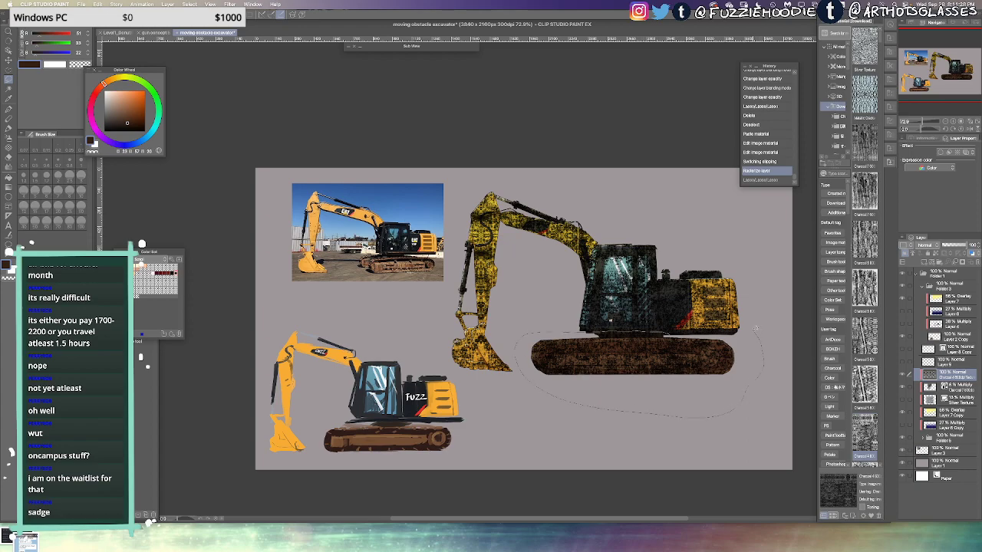
Lasso around the excavator's tracks, invert the selection, delete the charcoal texture outside the tracks, and deselect
drag(755, 328, 753, 324)
key(ctrl+shift+i)
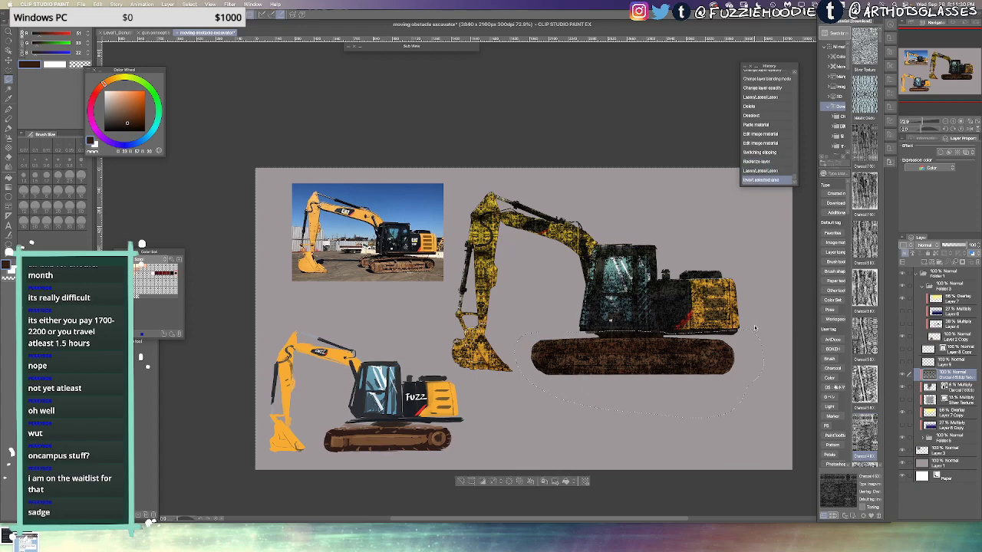
key(Delete)
key(ctrl+d)
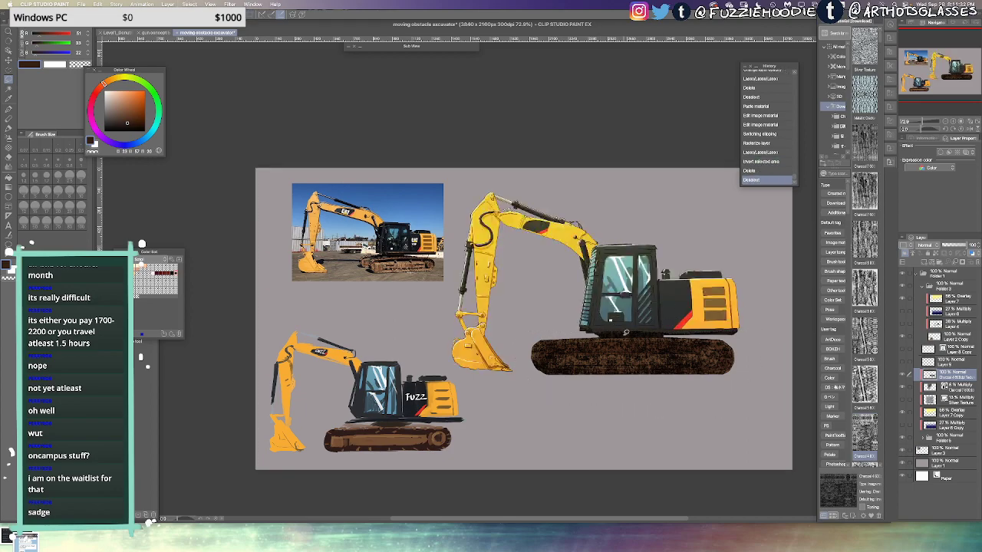
Erase leftover charcoal texture along the base between the cab and the tracks with the Soft eraser
key(e)
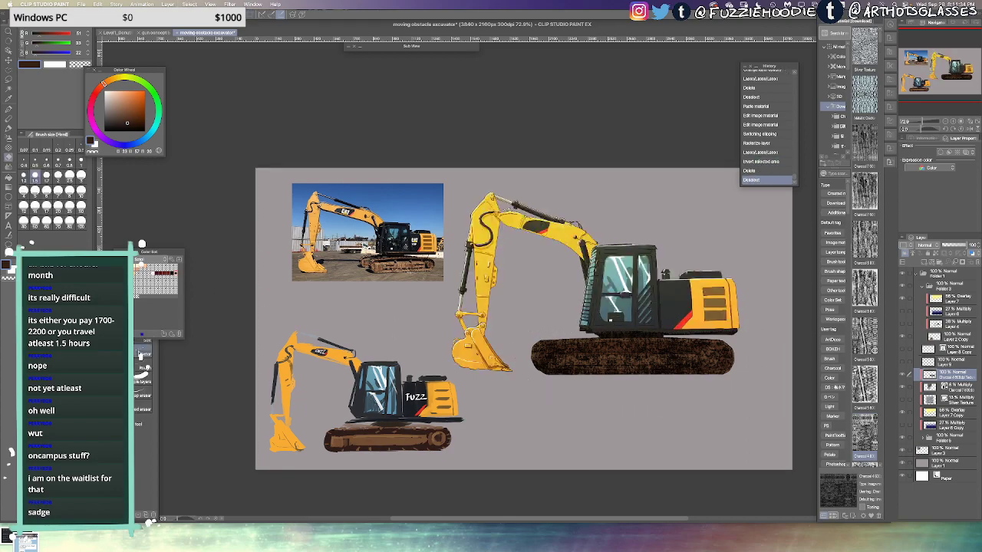
click(145, 339)
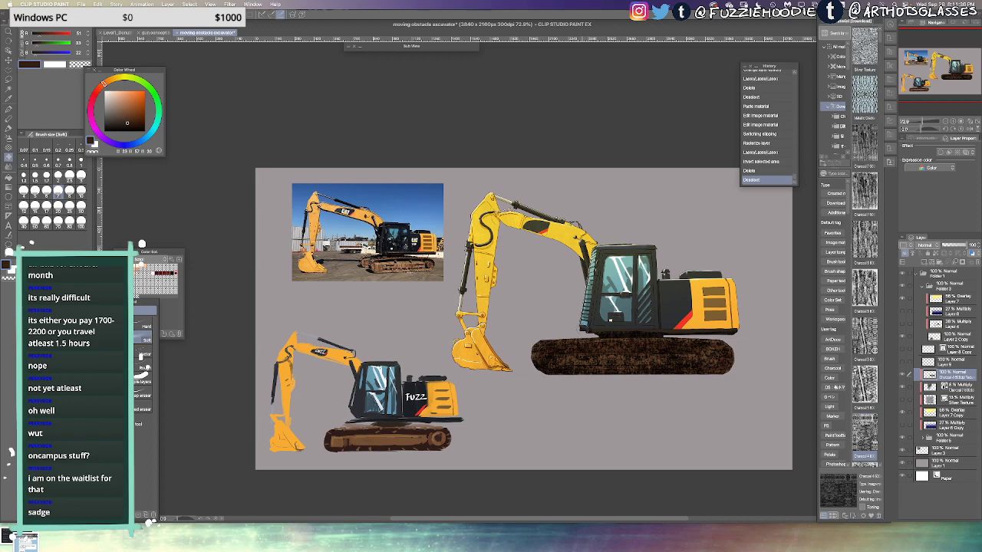
drag(584, 330, 657, 330)
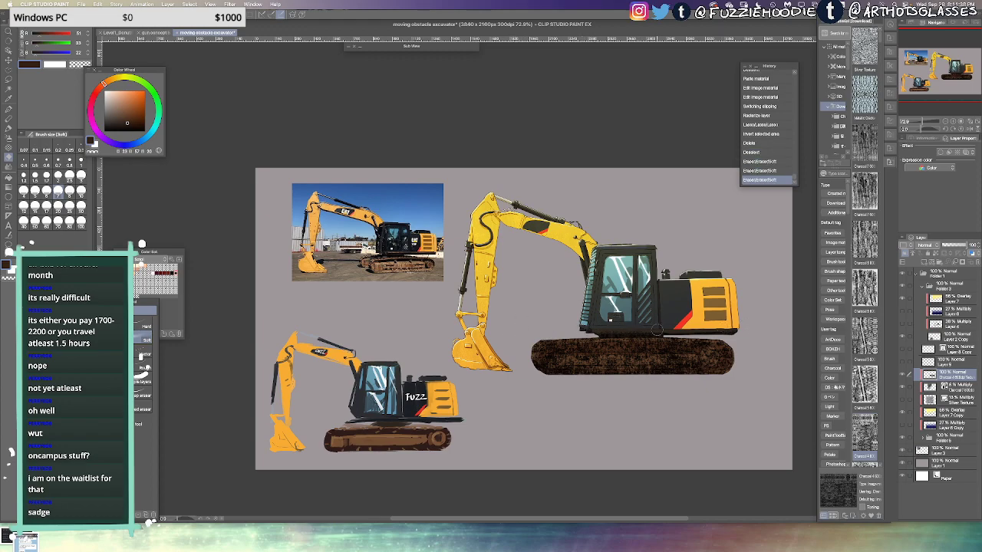
click(657, 330)
Set the tracks' charcoal layer to Multiply at about 11% opacity, and close the level demo document
click(947, 246)
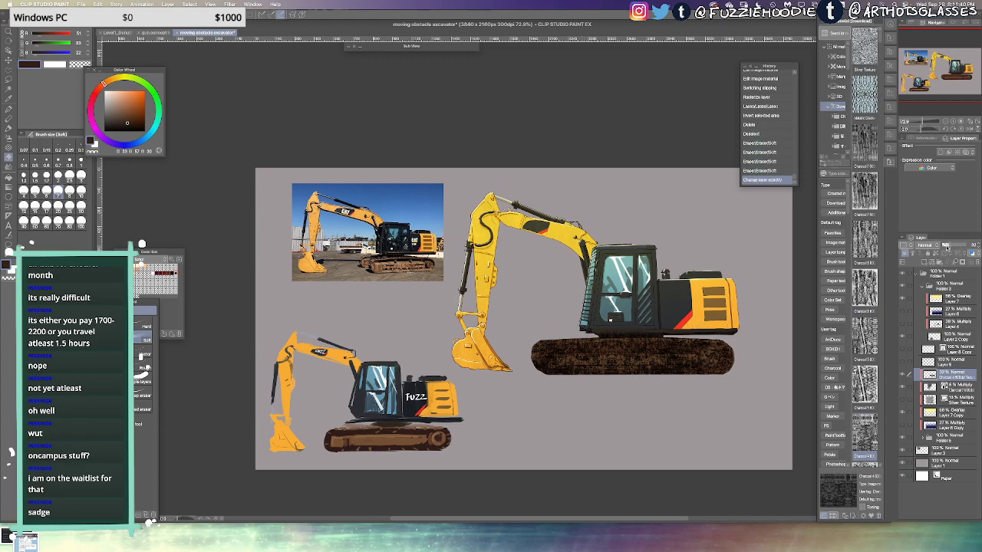
click(102, 35)
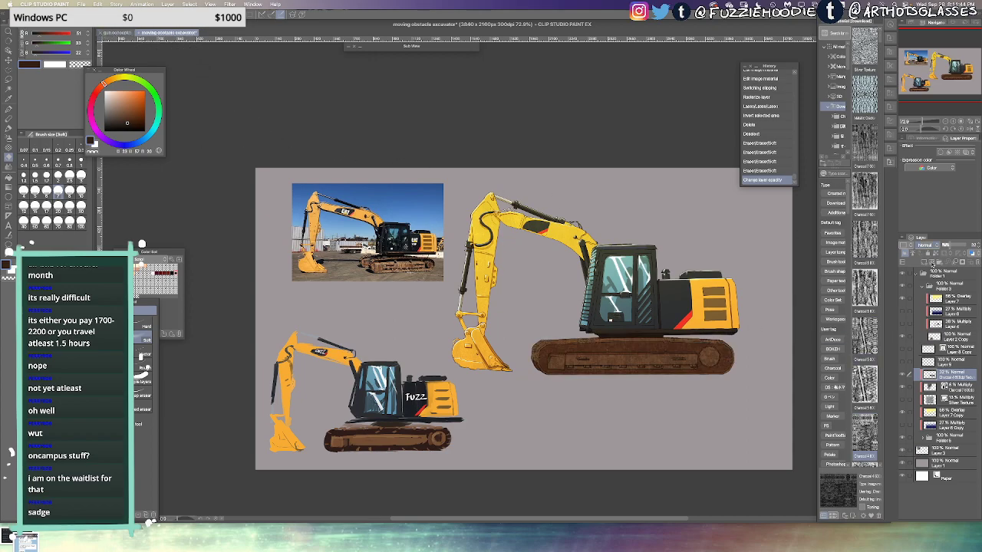
click(928, 247)
click(930, 265)
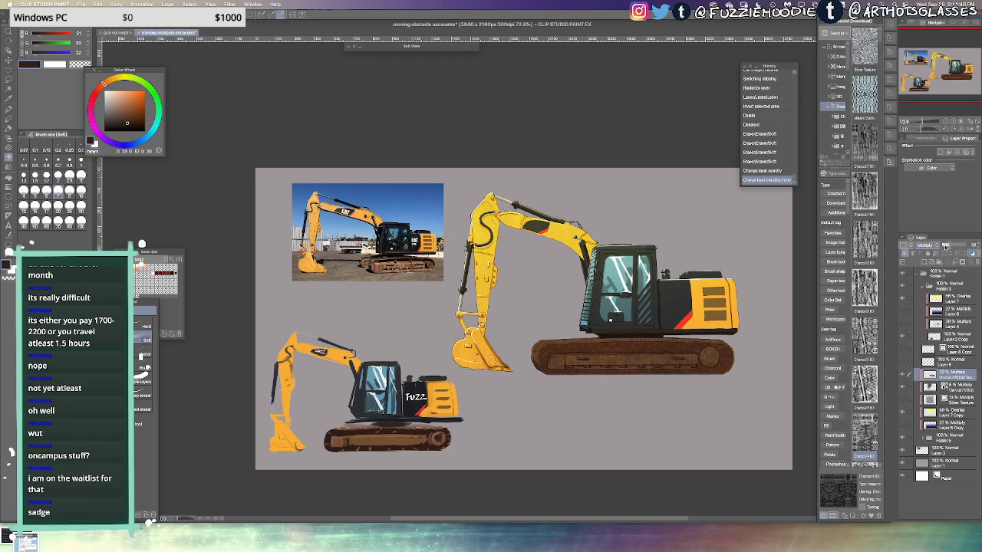
drag(945, 245, 948, 248)
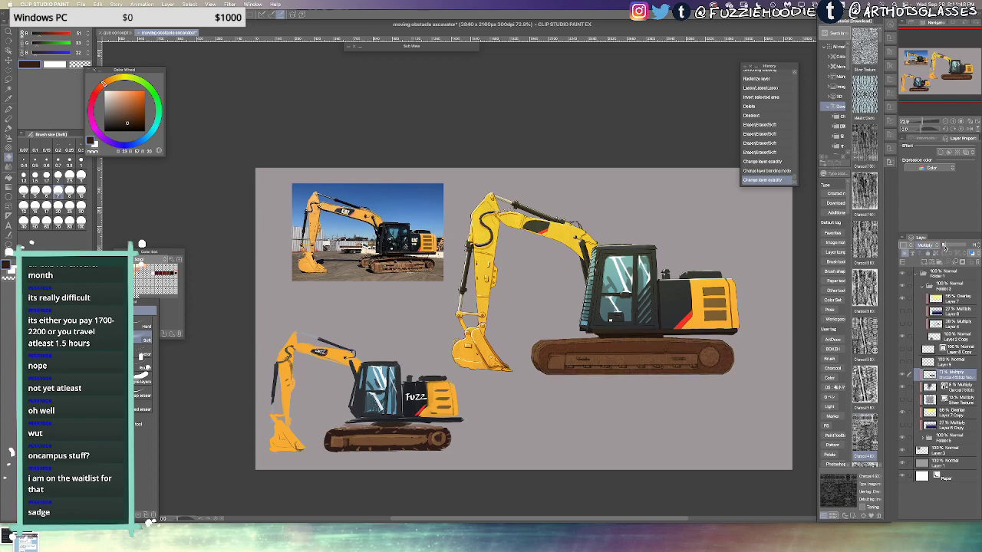
scroll(682, 303, up, 3)
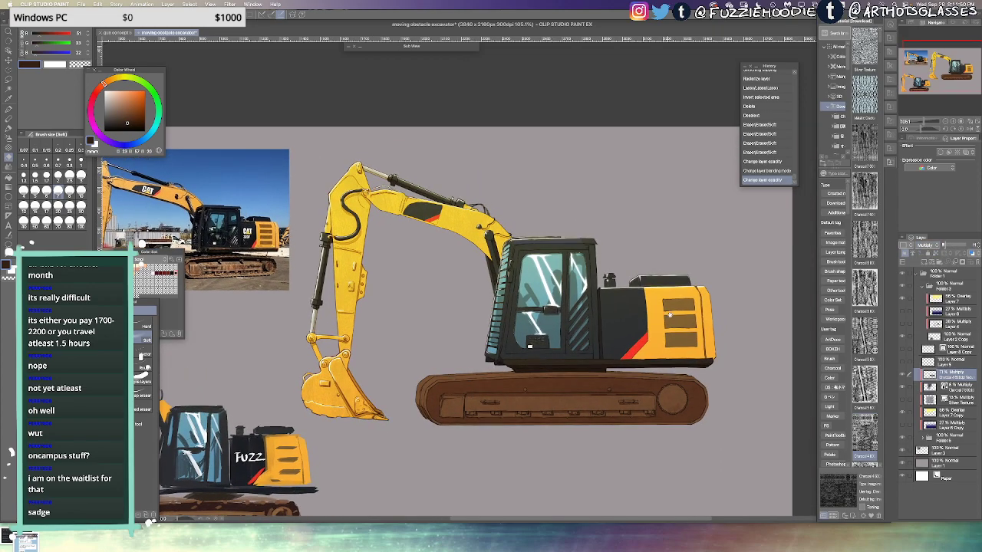
Compare the artwork with and without the Silver Texture layer, and move that texture over the cab and rear body
click(902, 400)
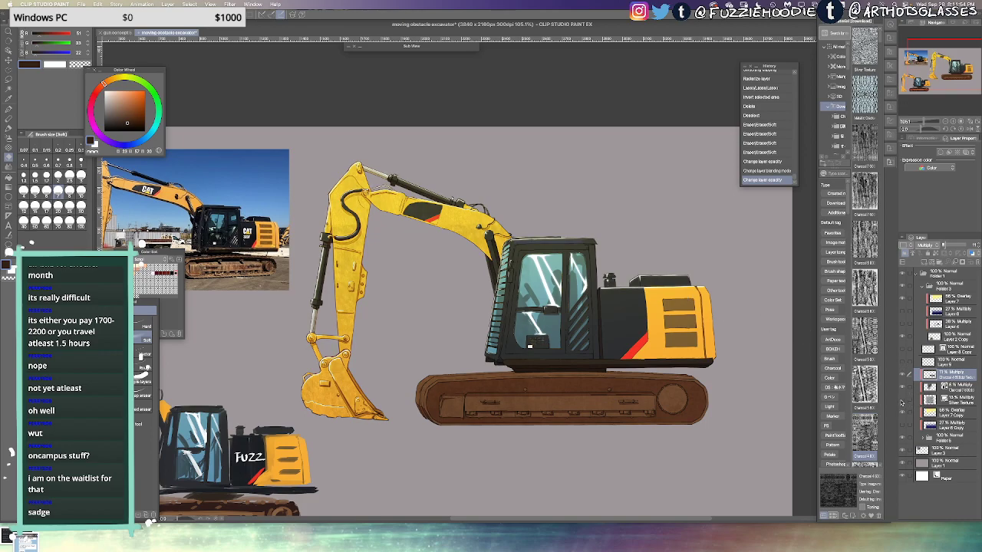
click(901, 402)
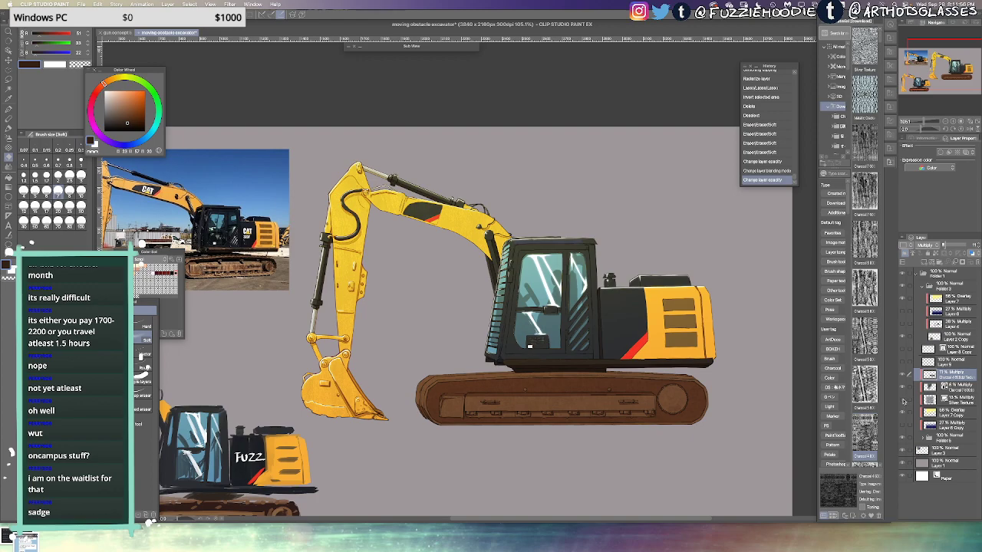
click(902, 403)
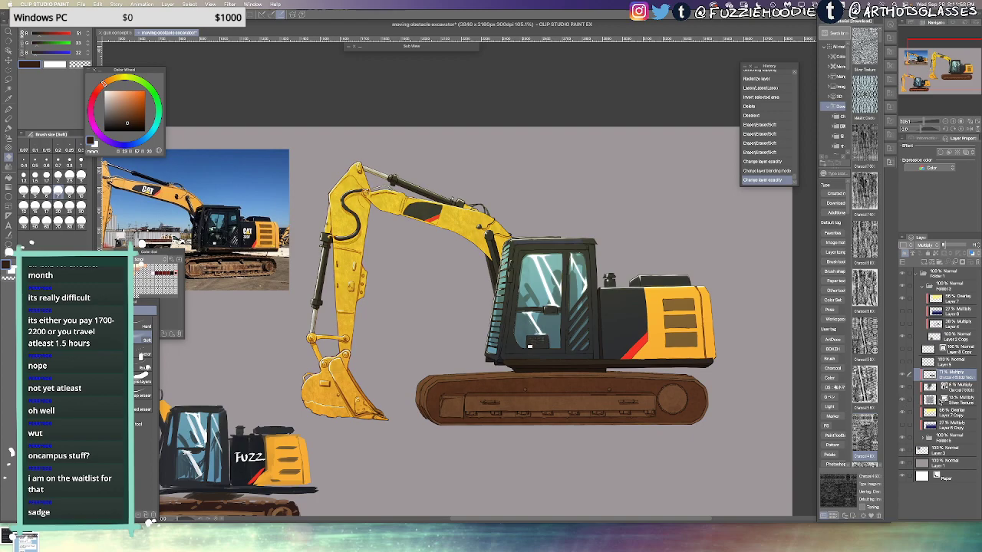
click(943, 402)
key(super+t)
drag(469, 336, 683, 285)
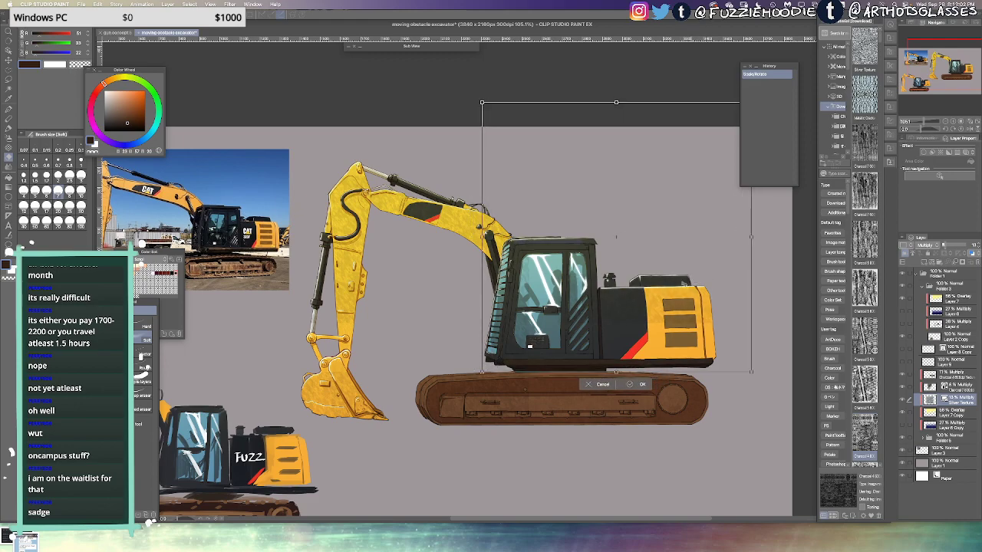
key(Return)
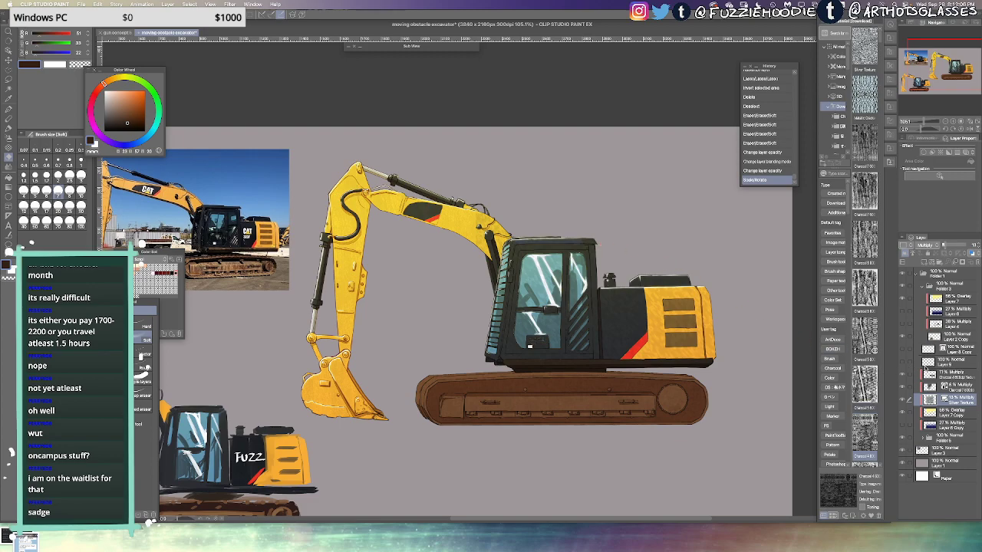
Rasterize the Silver Texture layer, soft-erase it where the boom meets the cab, and lower the layer's opacity
key(super+r)
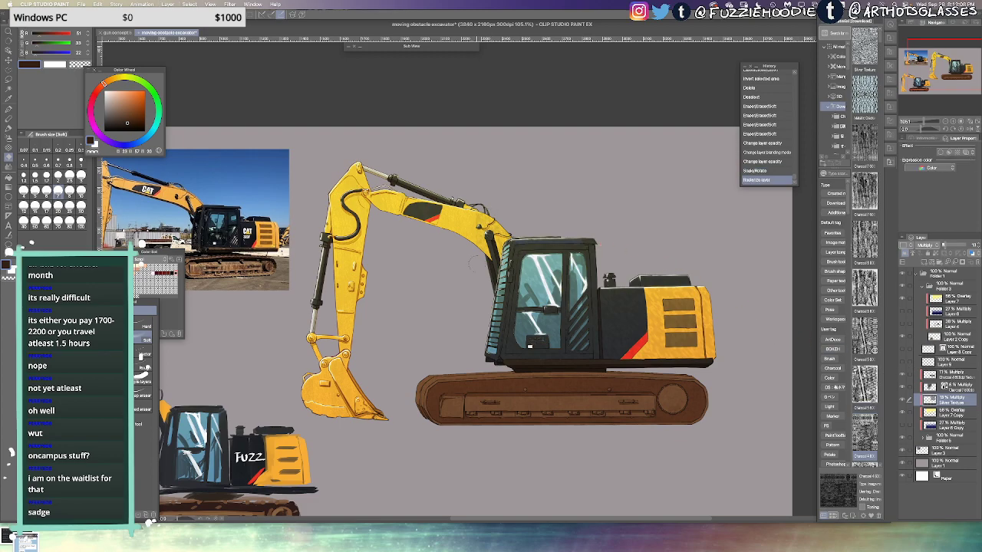
drag(494, 231, 507, 242)
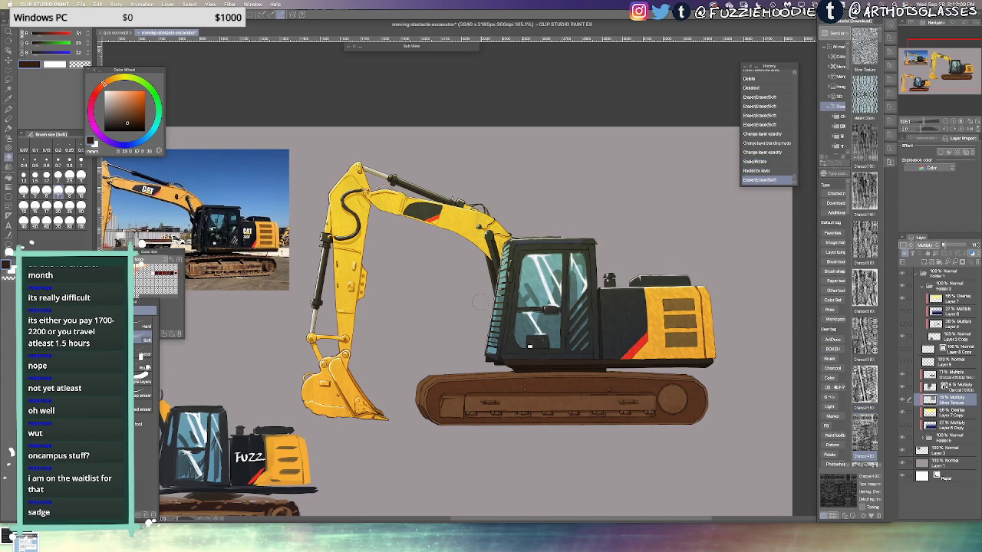
click(945, 245)
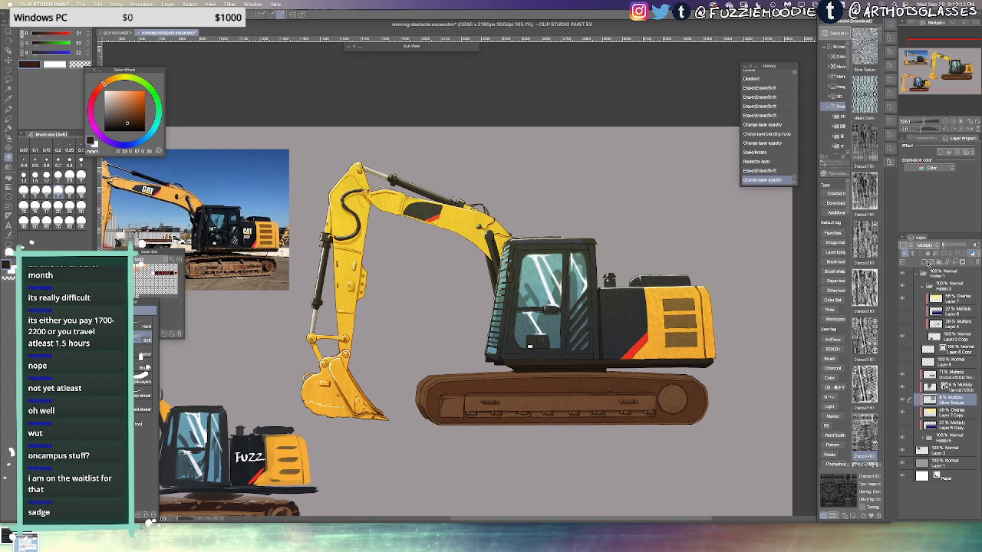
drag(684, 335, 702, 341)
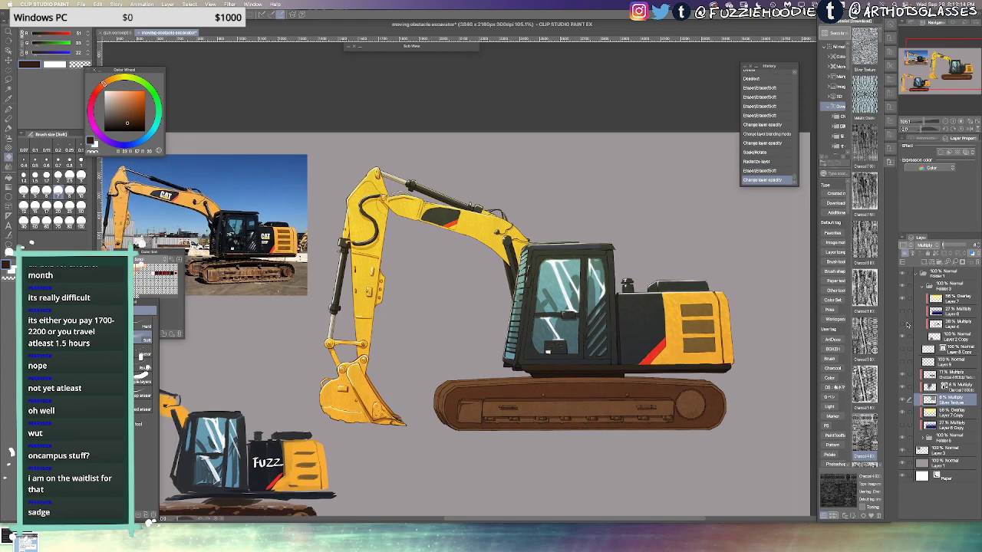
Raise the opacity of the Overlay layer Layer 7 in Folder 3 to 71%
click(950, 300)
click(950, 312)
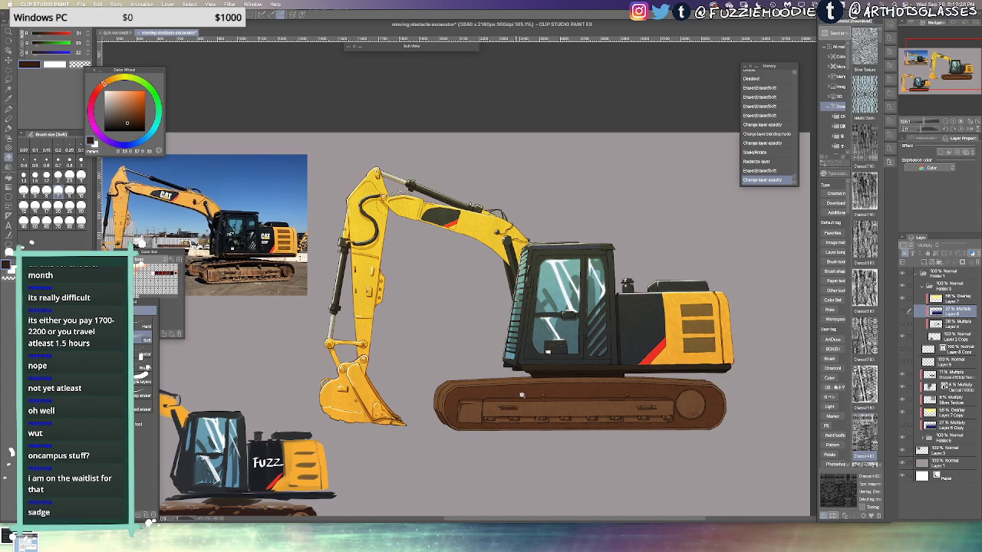
scroll(522, 396, up, 1)
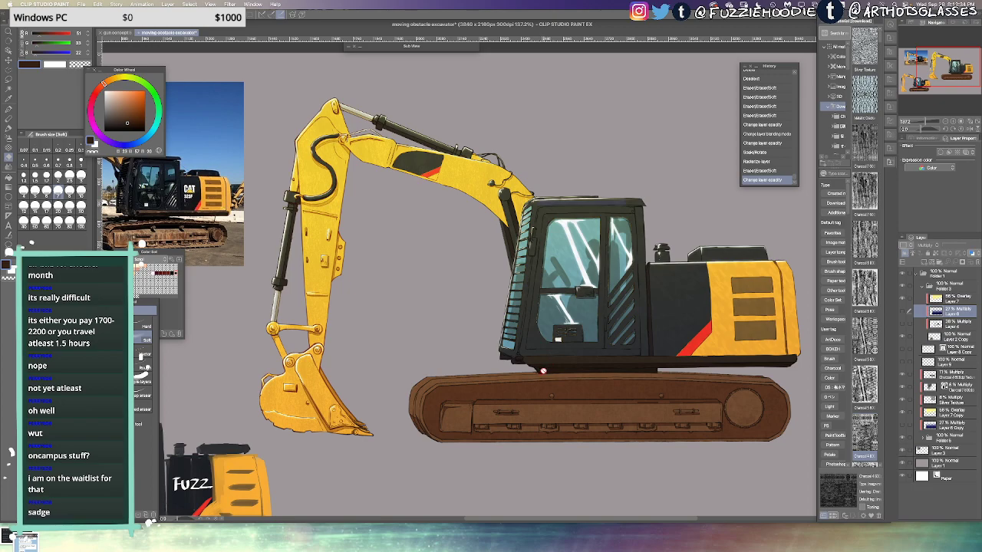
click(951, 297)
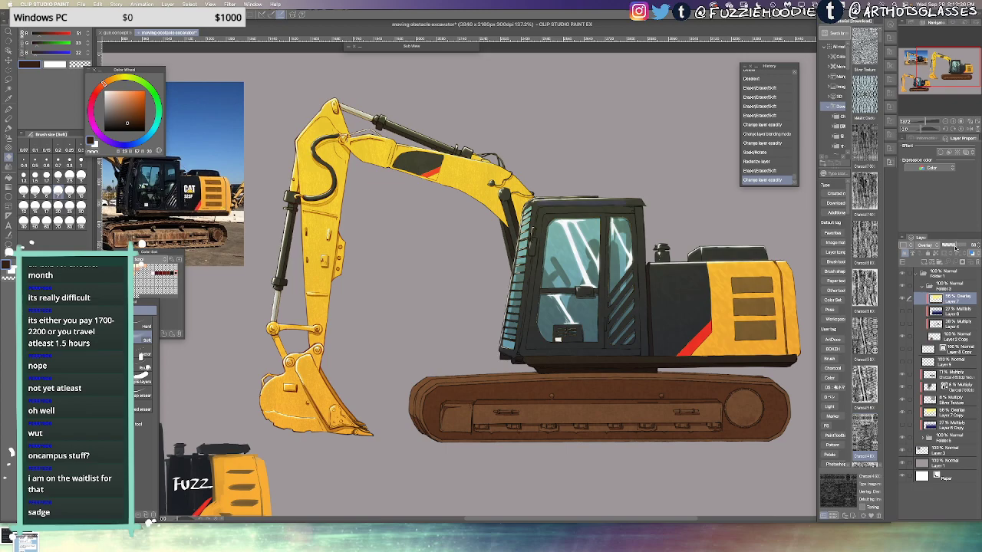
drag(953, 247, 960, 246)
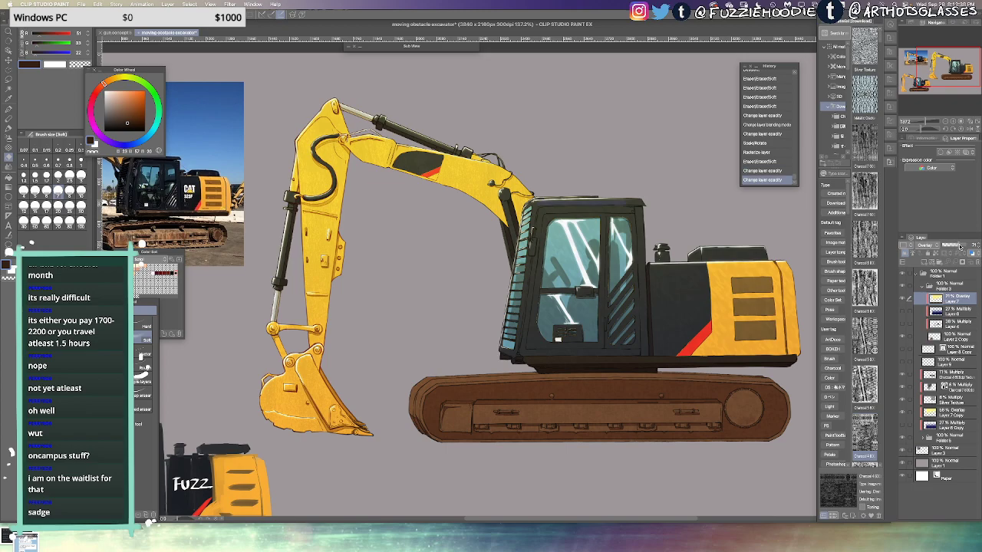
Collapse Folder 3 and raise the opacity of the Layer 7 Copy overlay to 71%
click(946, 352)
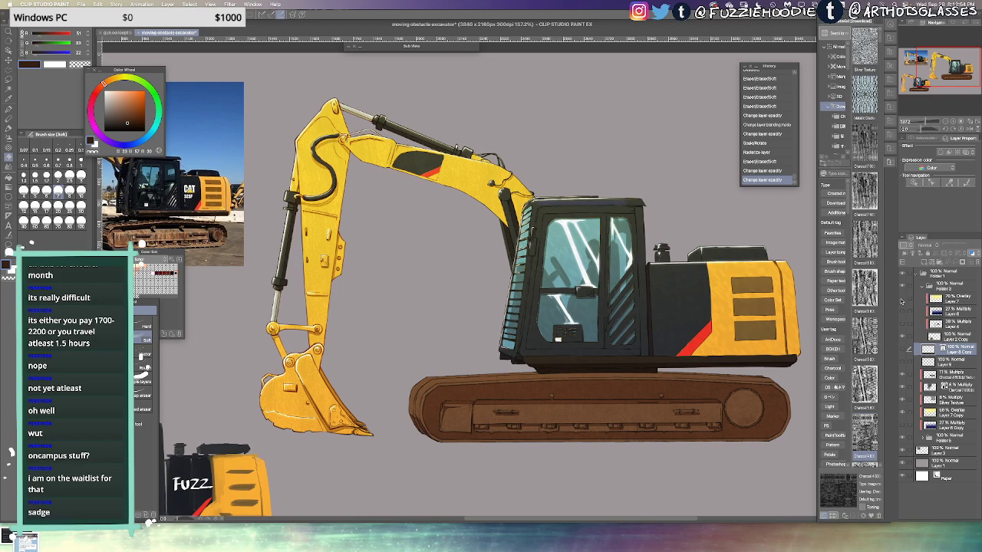
click(920, 288)
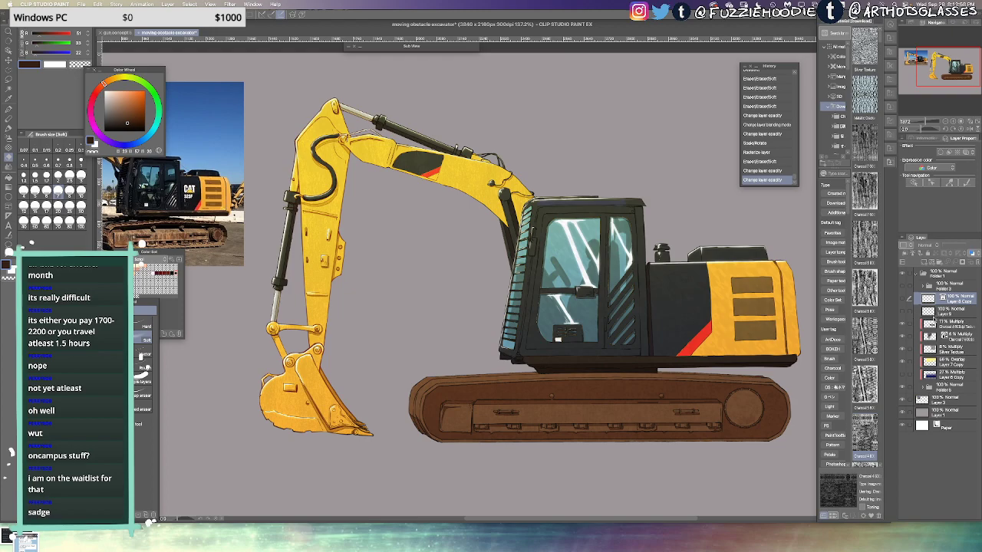
click(948, 361)
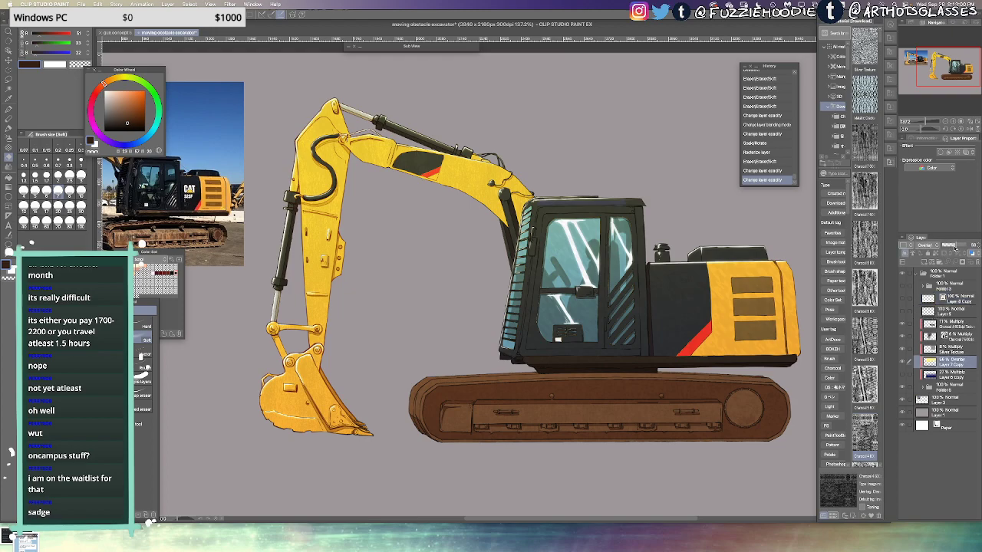
drag(955, 246, 962, 248)
Show the Layer 6 Copy Multiply shading and slightly lower the opacity of the Layer 7 Copy overlay
click(959, 376)
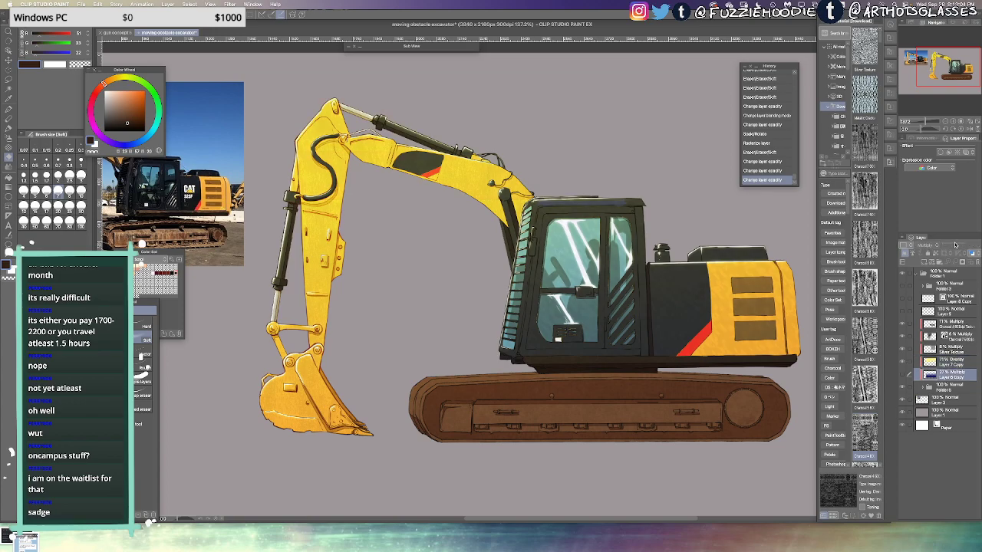
click(902, 375)
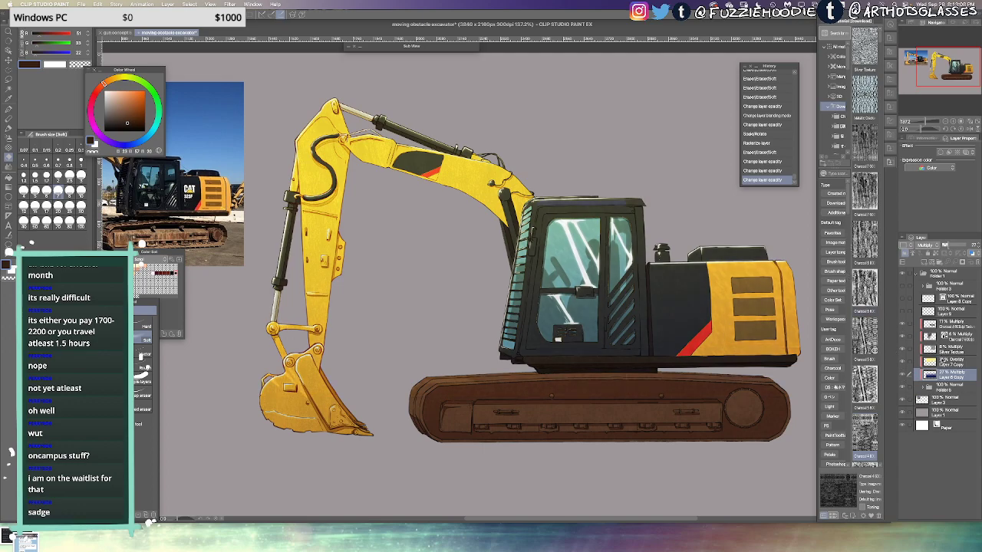
click(942, 364)
click(955, 247)
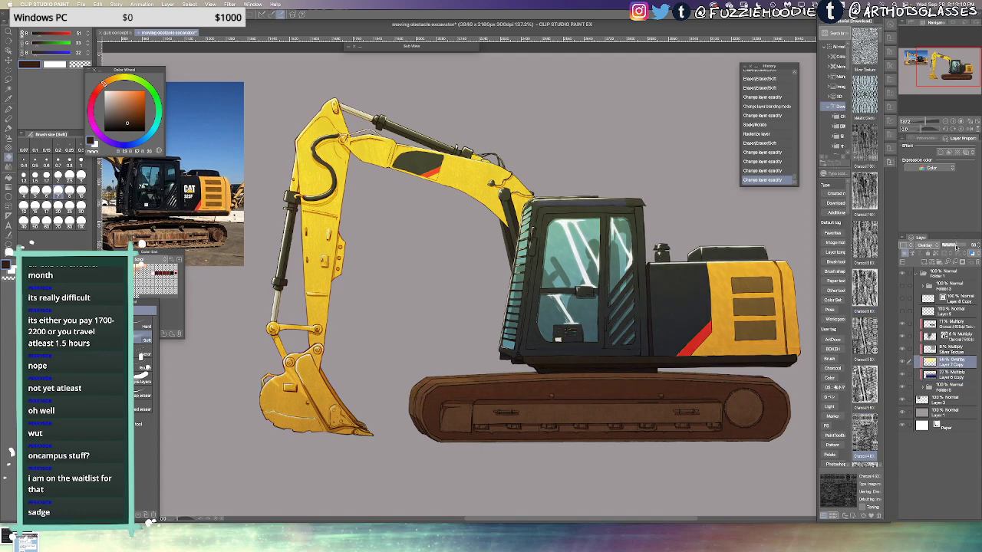
Soften the shading on Layer 6 Copy around the bucket linkage with the watercolor Blend tool
drag(544, 371, 599, 346)
click(937, 376)
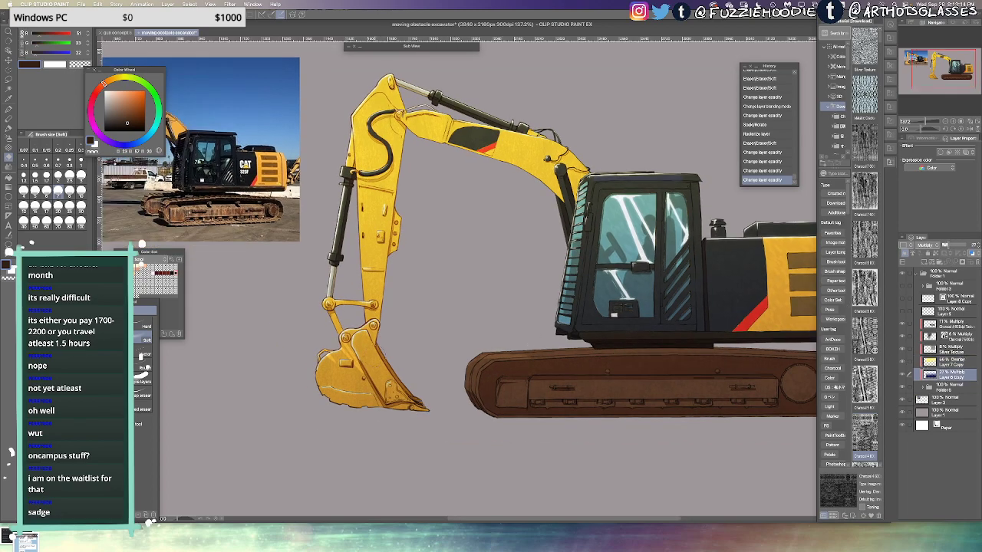
key(j)
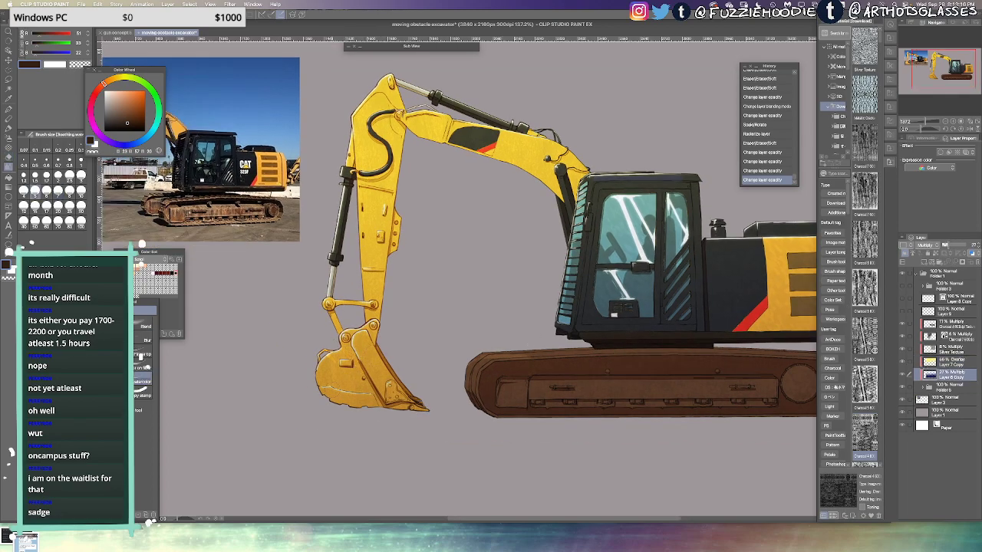
click(328, 322)
key(super+minus)
drag(538, 303, 599, 308)
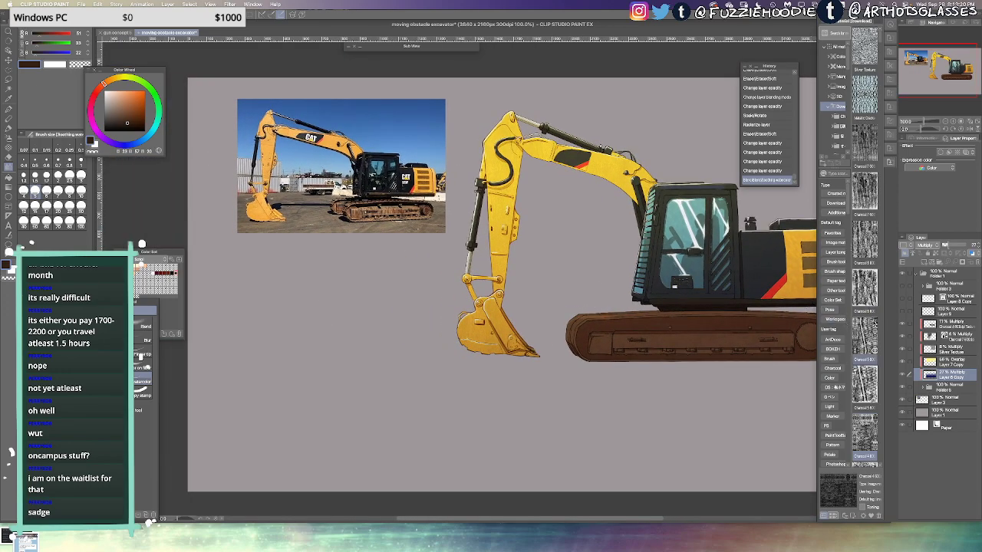
scroll(676, 330, down, 1)
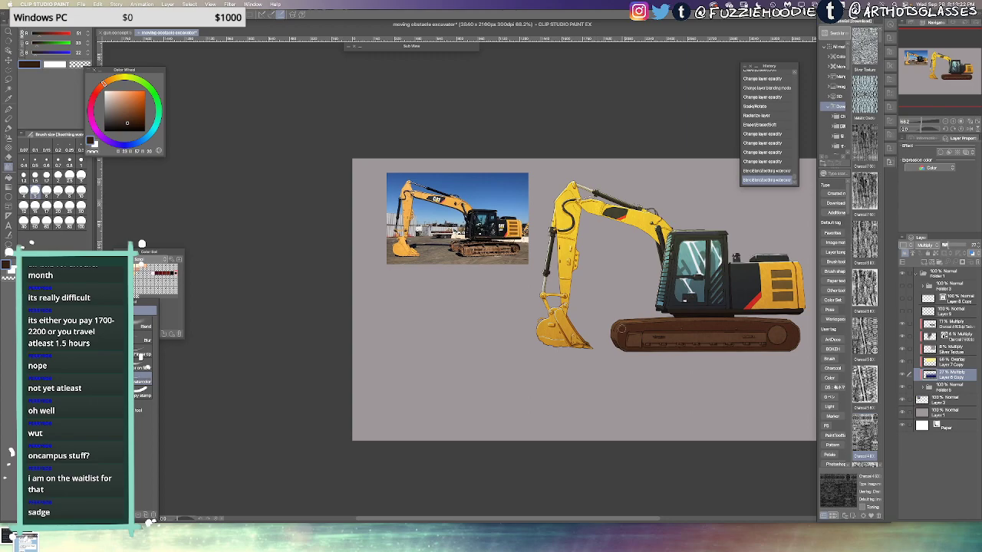
scroll(652, 323, up, 2)
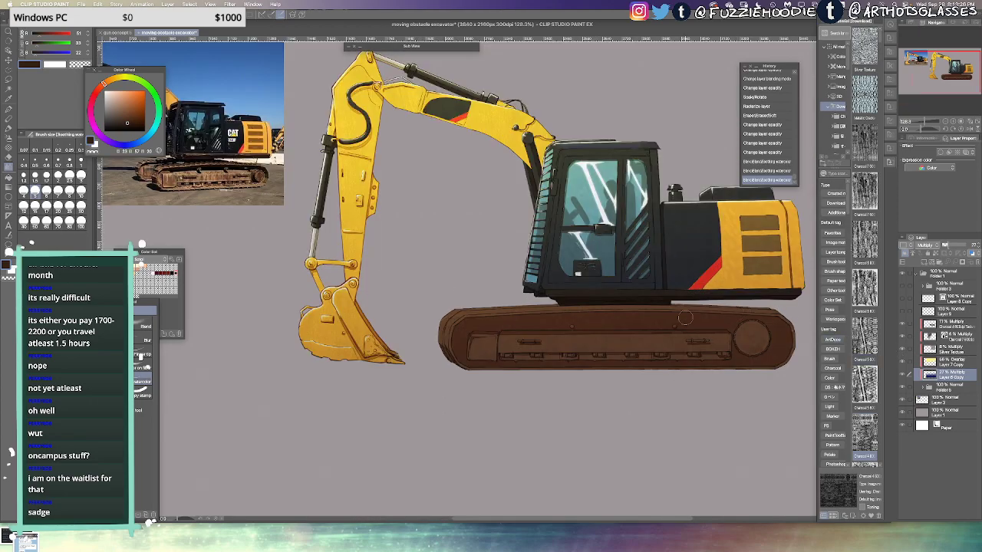
drag(694, 325, 687, 368)
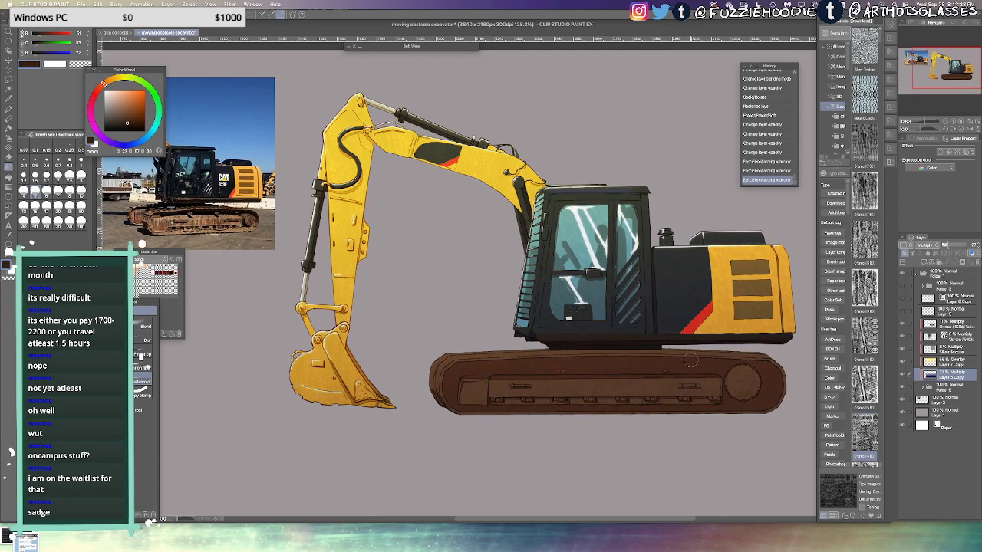
Lower the opacity of the Layer 7 Copy overlay to 51%
click(951, 360)
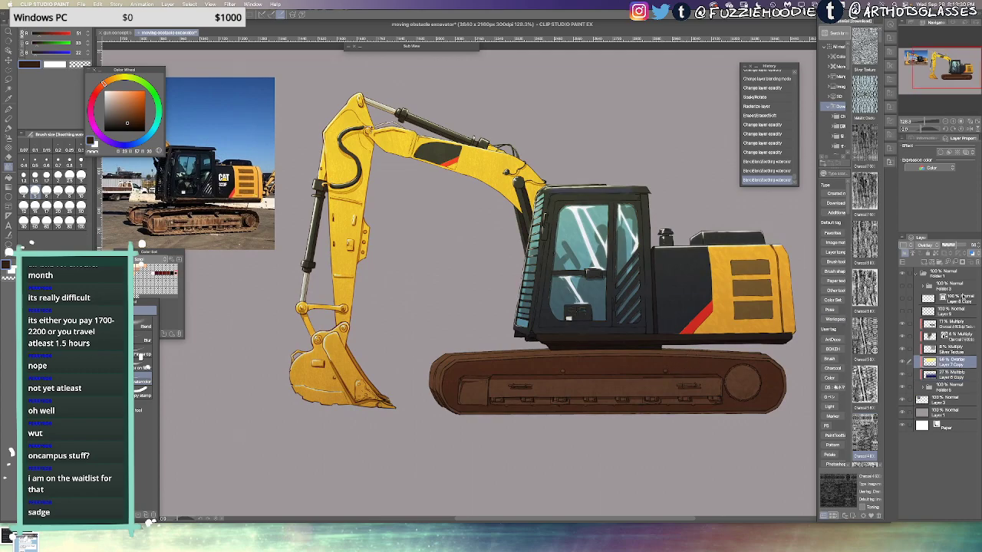
drag(958, 247, 954, 248)
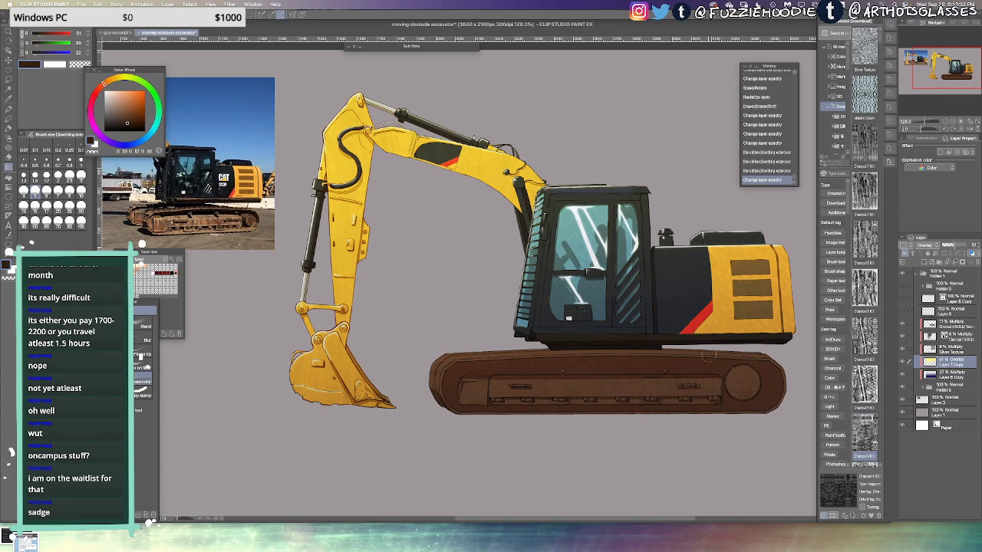
scroll(645, 365, up, 1)
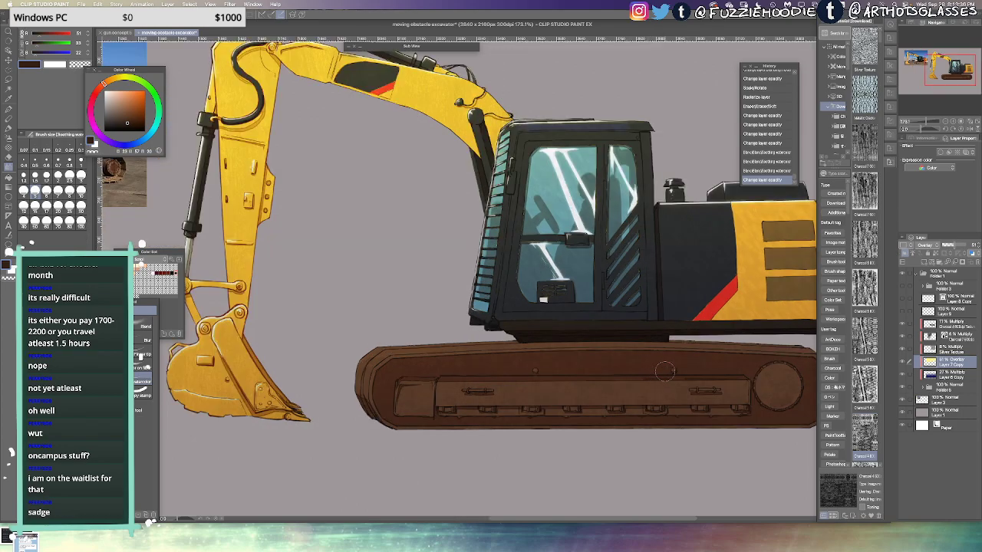
Nest Folder 5 inside a new unclipped layer folder and add a second new folder above it within that parent
key(p)
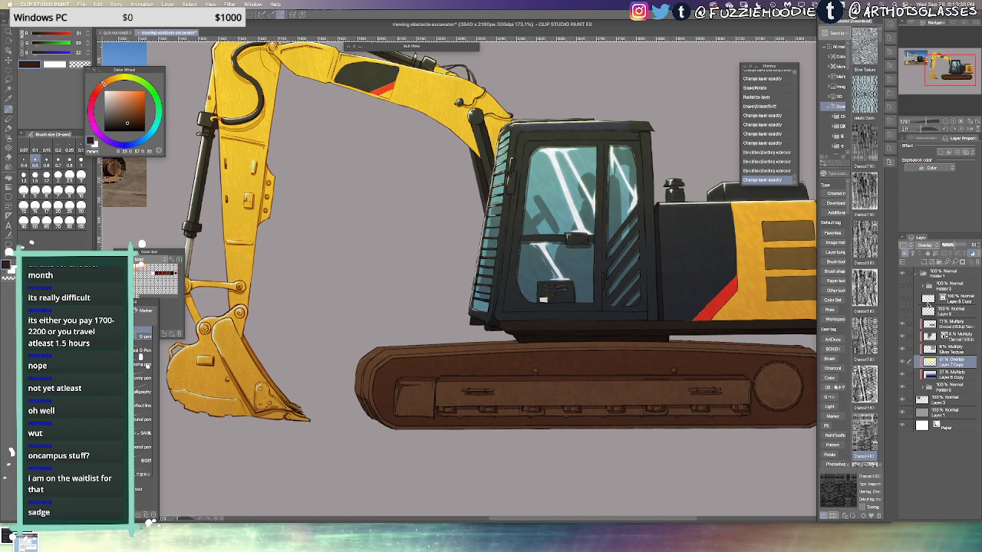
click(926, 389)
click(924, 389)
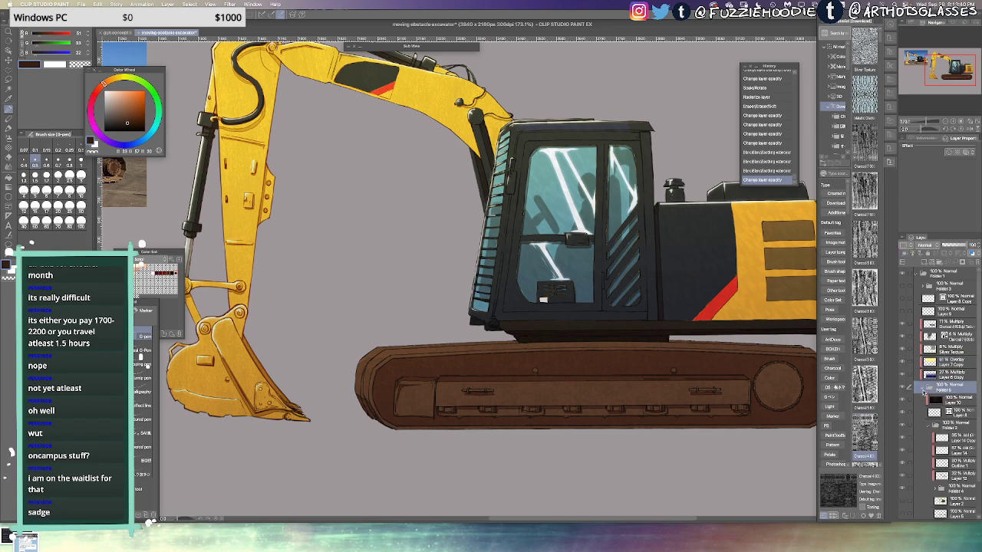
click(923, 391)
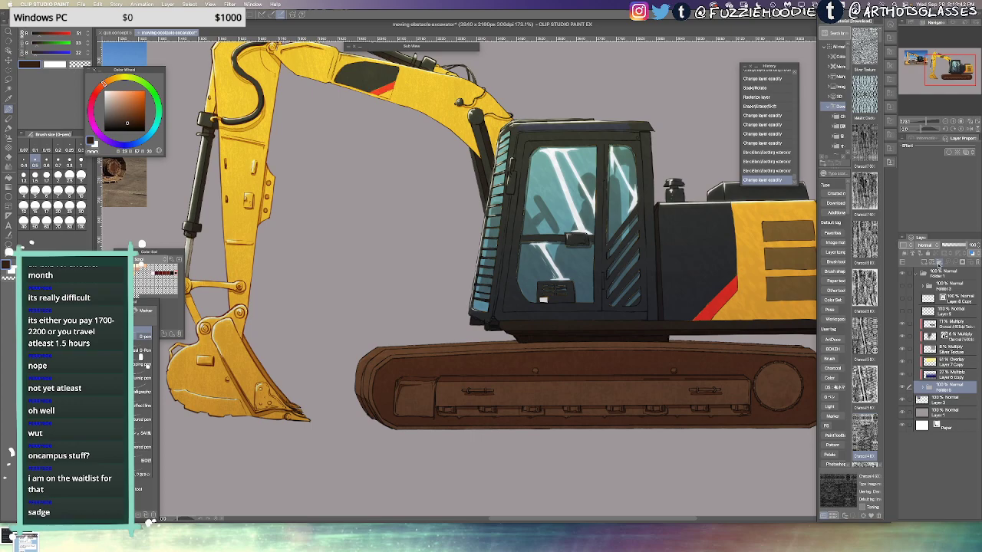
click(938, 264)
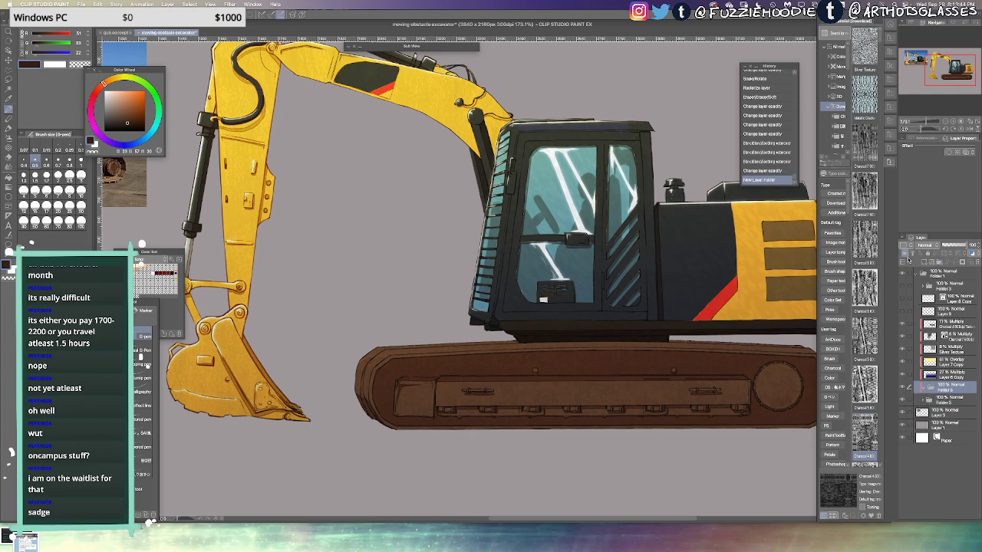
click(909, 261)
drag(930, 388, 930, 400)
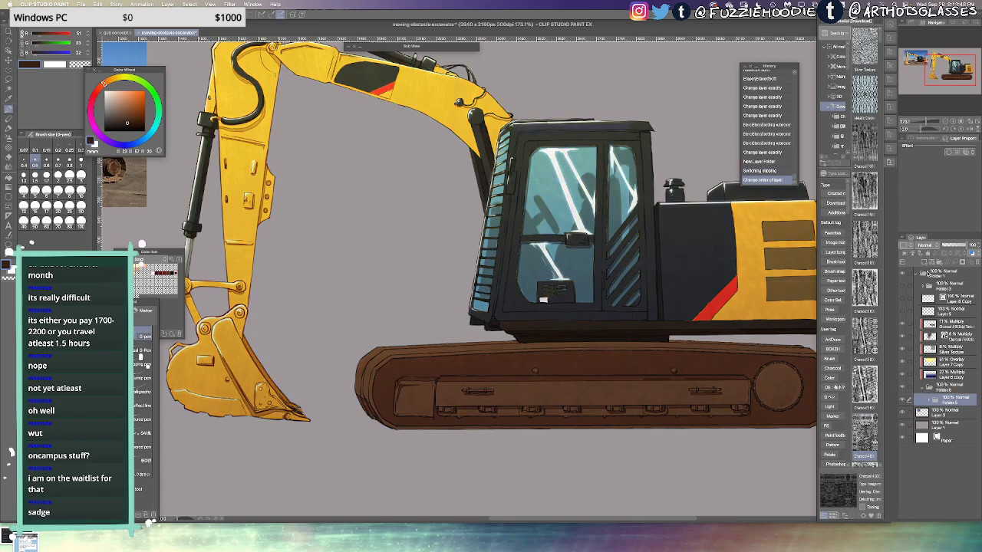
click(937, 264)
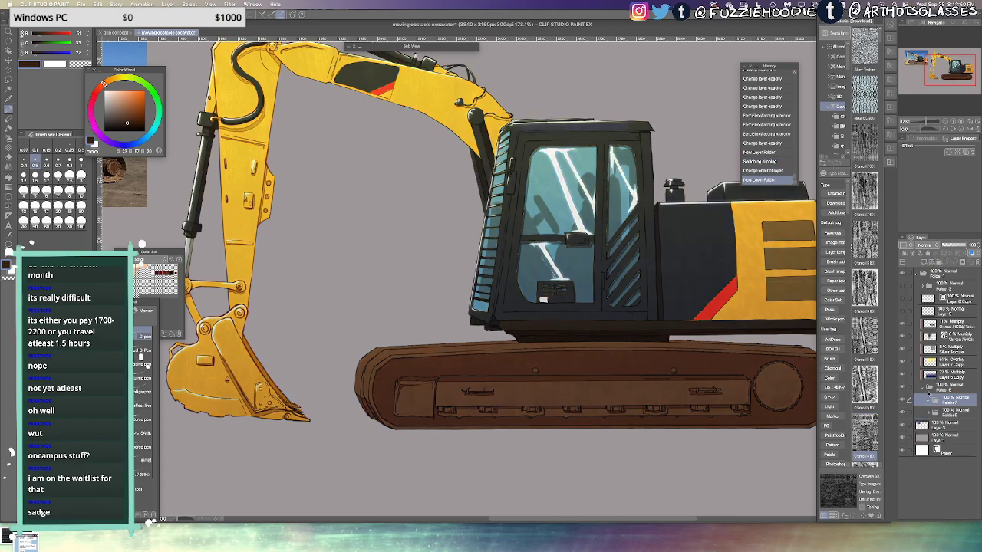
Expand Folder 5 and its nested Folder 4, and select the lowest layer in Folder 4 for the cab's colour fixes
drag(709, 381, 687, 374)
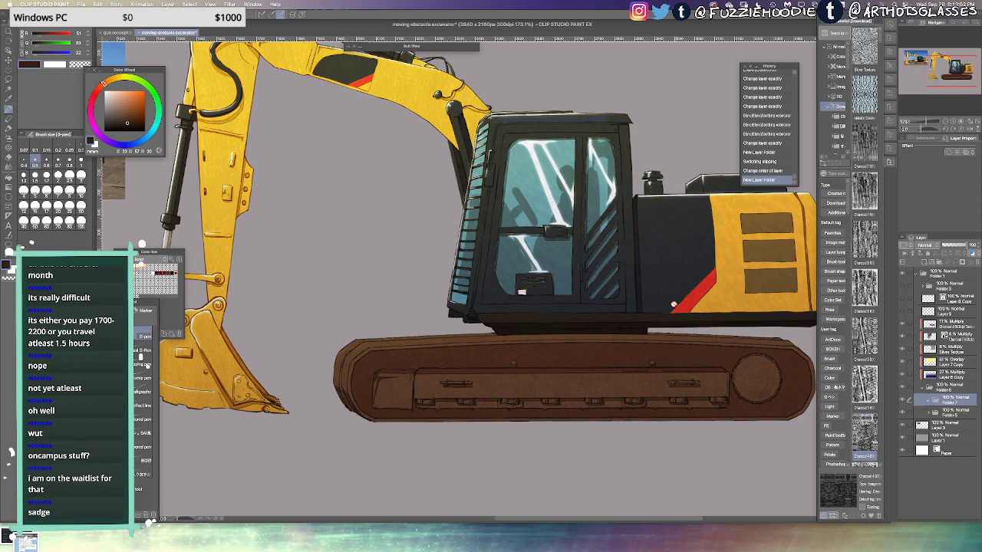
drag(613, 278, 636, 292)
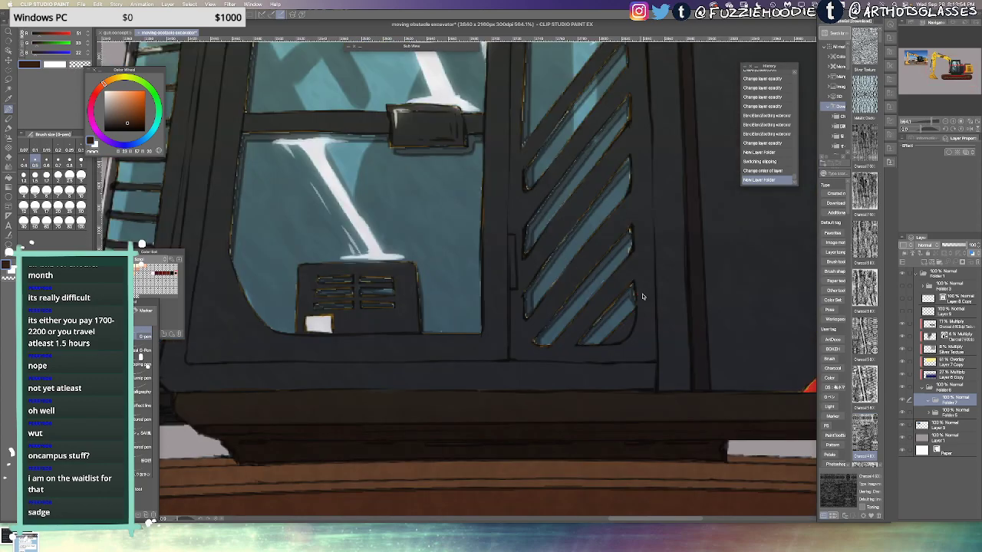
scroll(641, 294, down, 2)
scroll(690, 253, down, 3)
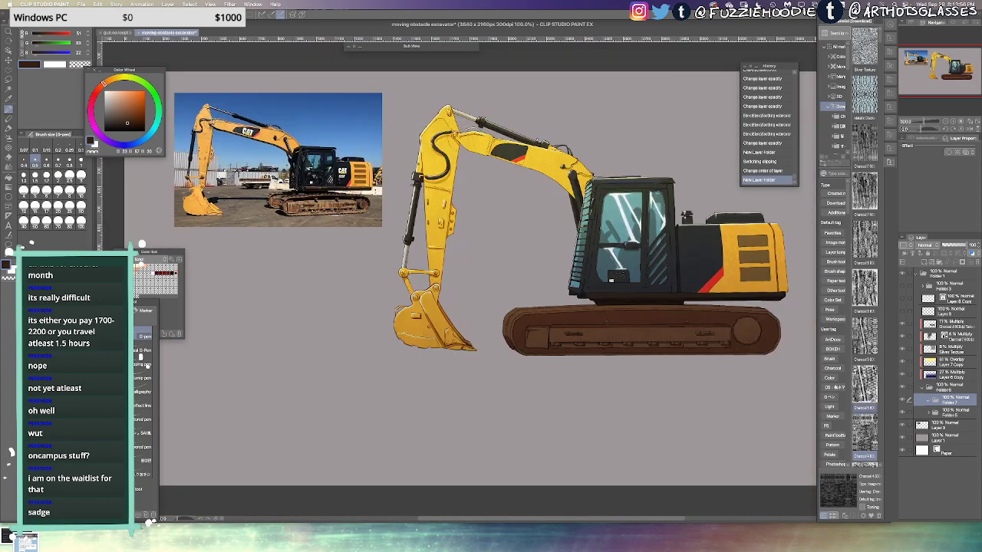
scroll(690, 256, up, 3)
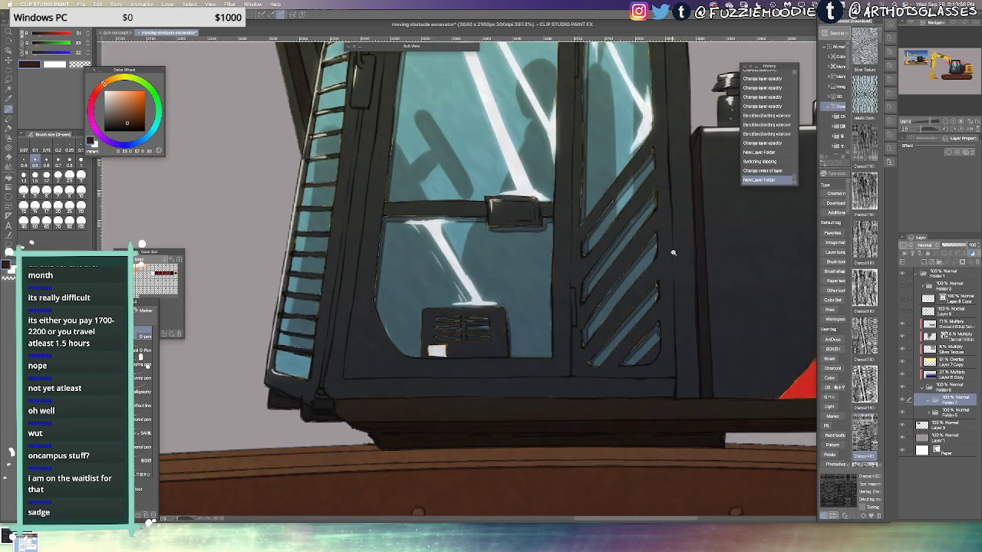
scroll(673, 257, up, 2)
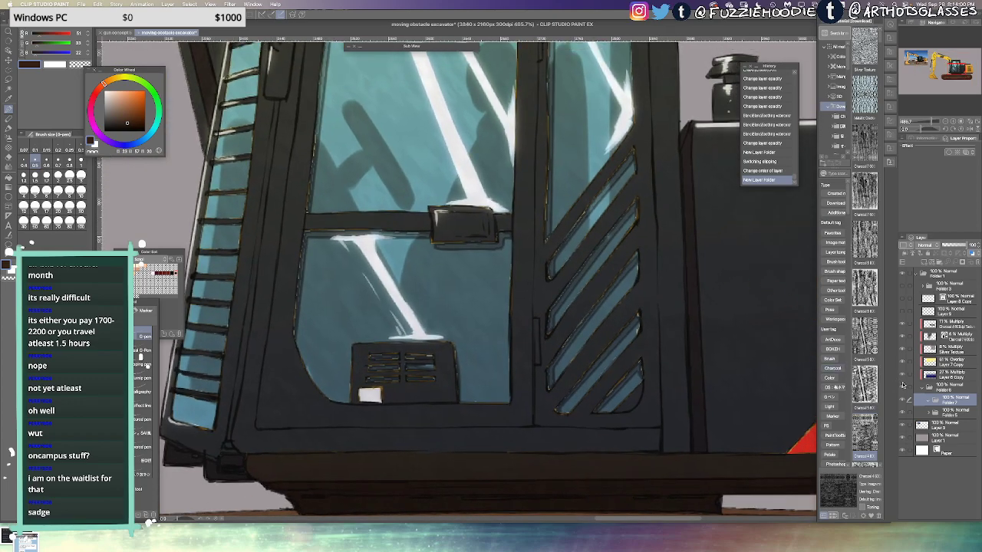
click(923, 388)
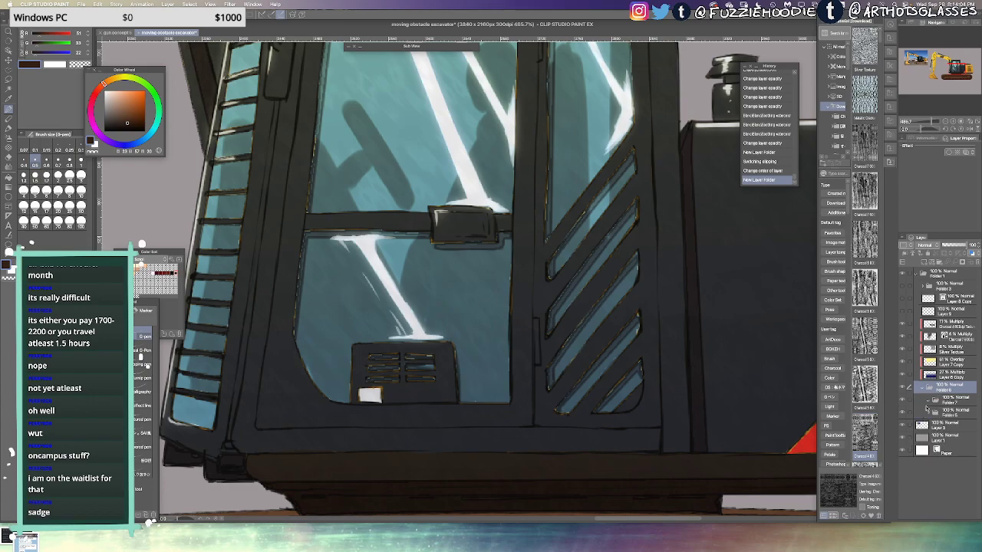
click(926, 408)
scroll(971, 476, down, 3)
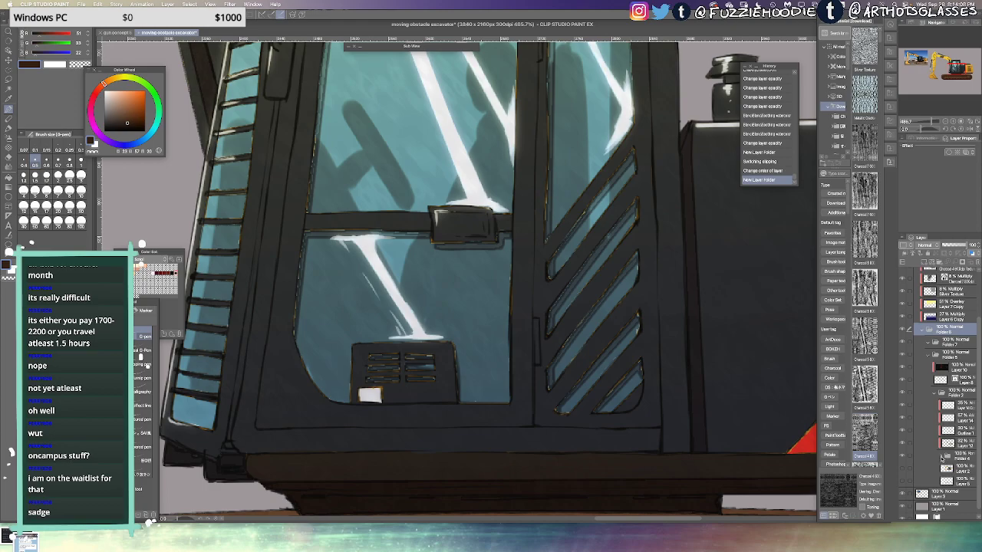
click(901, 457)
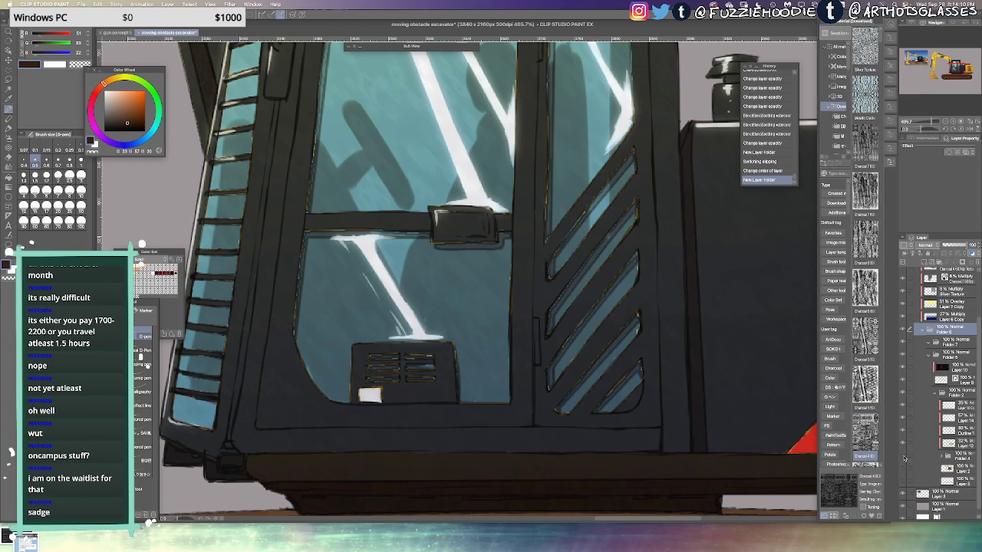
key(ctrl+z)
click(941, 458)
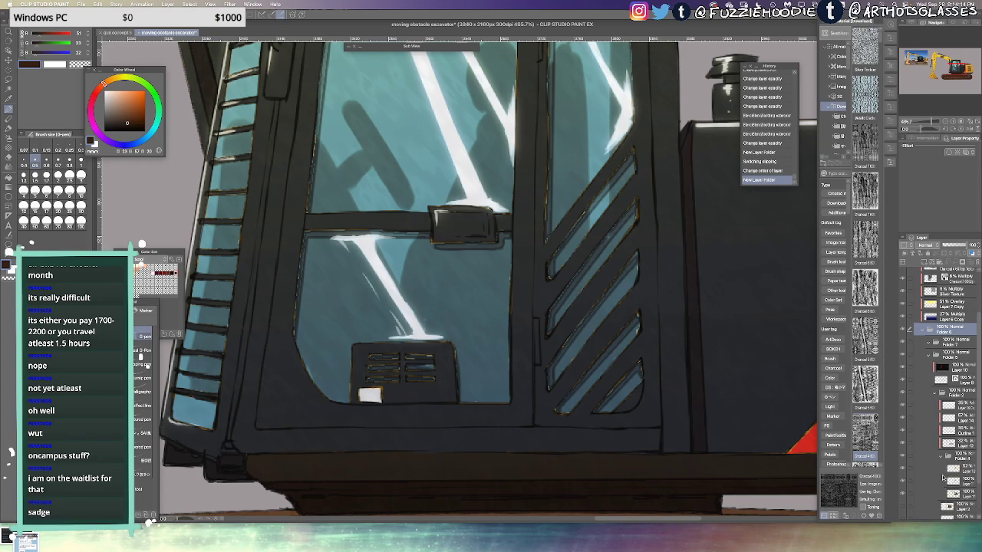
scroll(774, 387, down, 2)
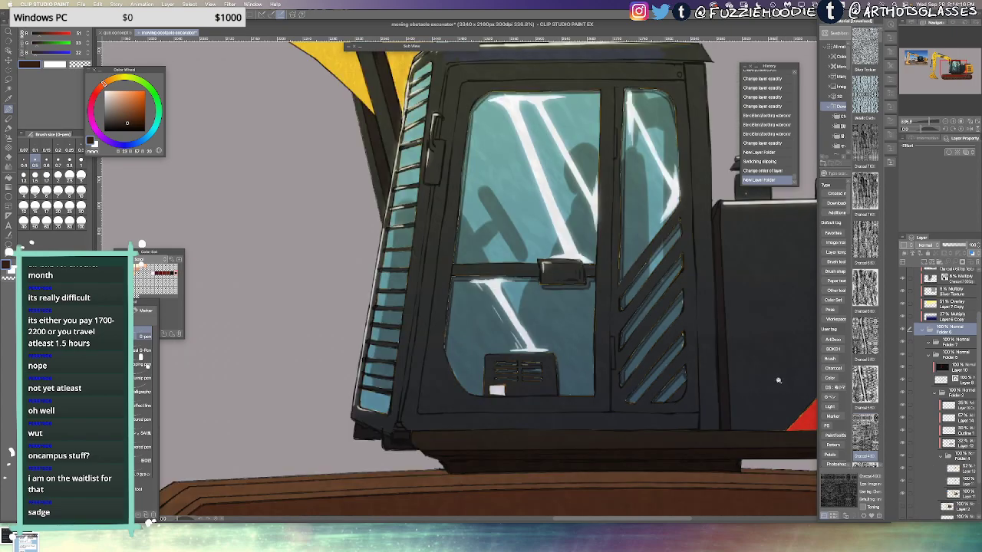
click(959, 493)
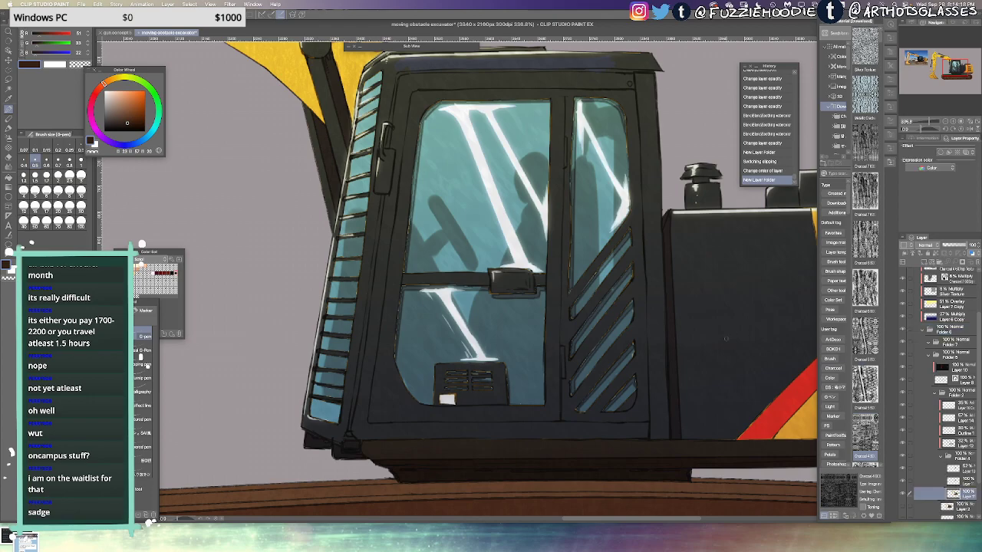
Hide the texture, overlay and Multiply shading layers clipped above the artwork folder to reveal the flat colours
key(m)
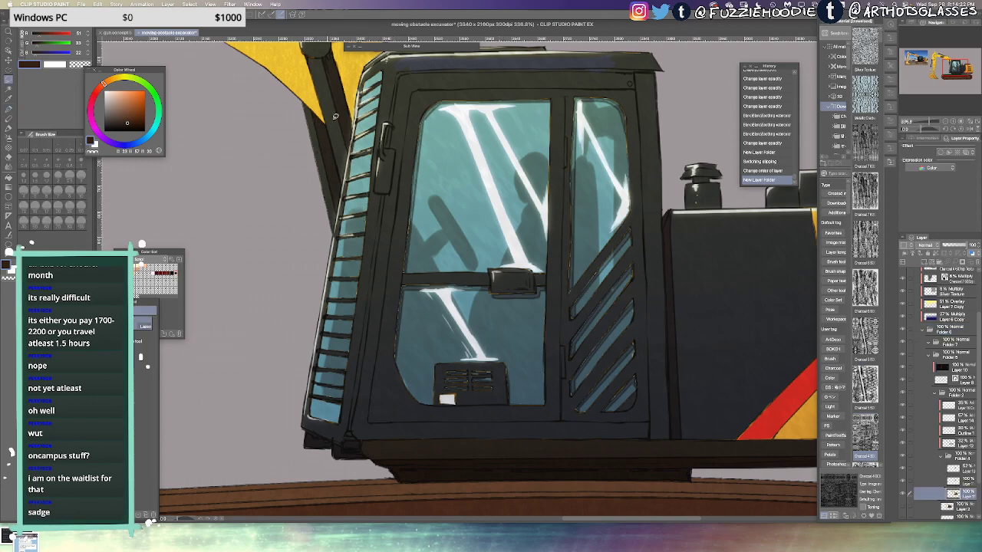
key(p)
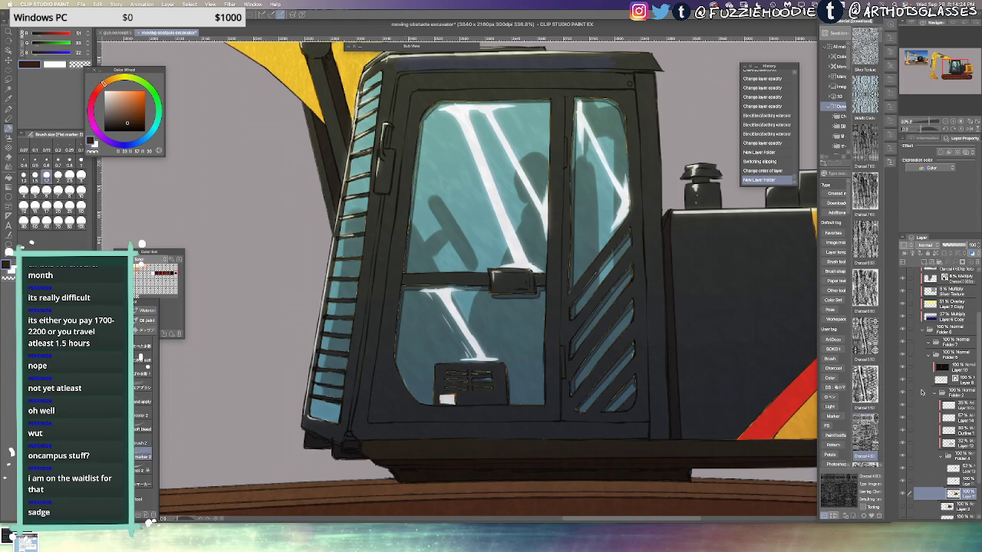
click(904, 280)
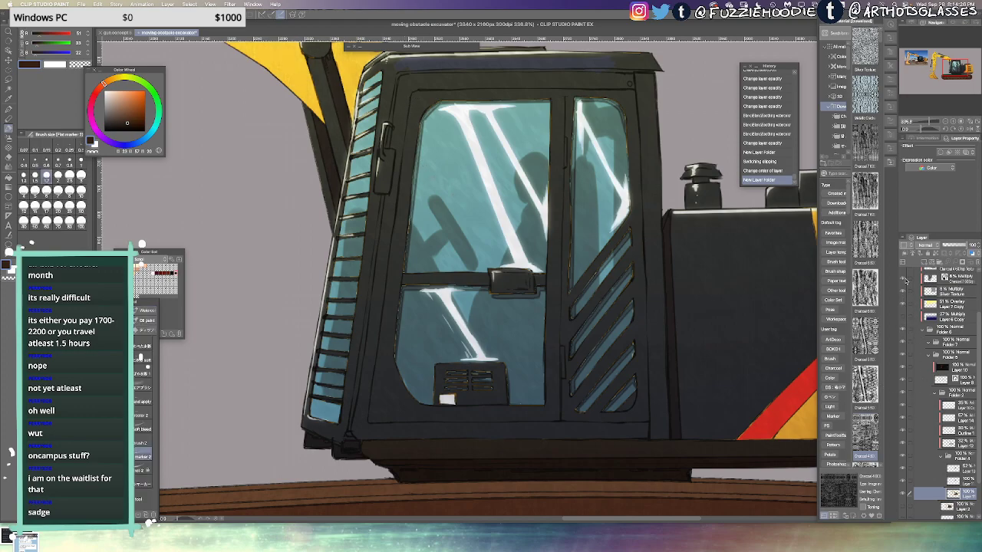
click(905, 281)
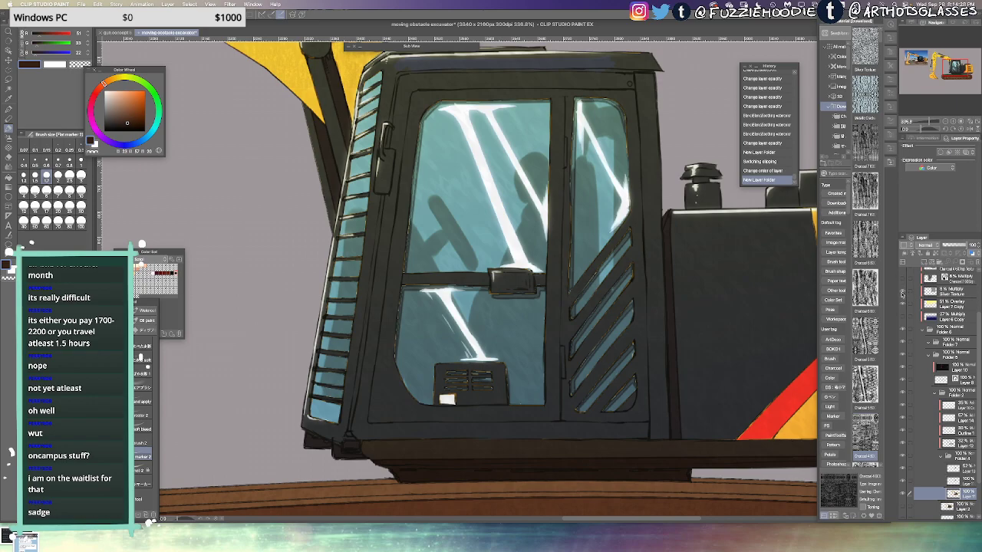
click(903, 294)
Sample the cab frame's dark blue-grey and paint a touch-up over the stray edge colour around the door's slanted vents
key(b)
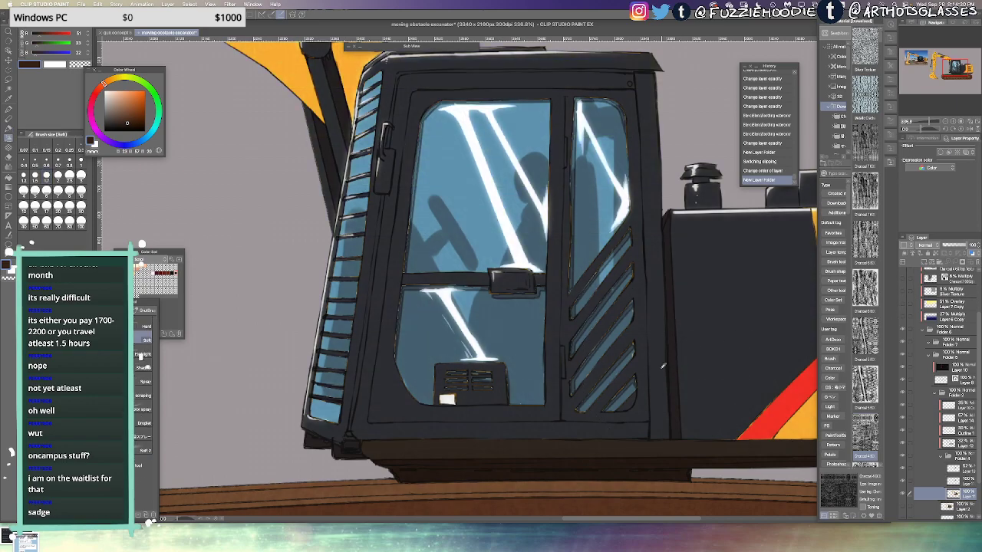
alt+click(663, 366)
mouse_move(616, 364)
mouse_down()
mouse_move(578, 292)
mouse_move(624, 348)
mouse_move(596, 387)
mouse_move(615, 355)
mouse_up()
key(p)
Fill a lasso selection around the cab door and windows with the sampled dark colour, and touch up the front frame with the G-pen
key(m)
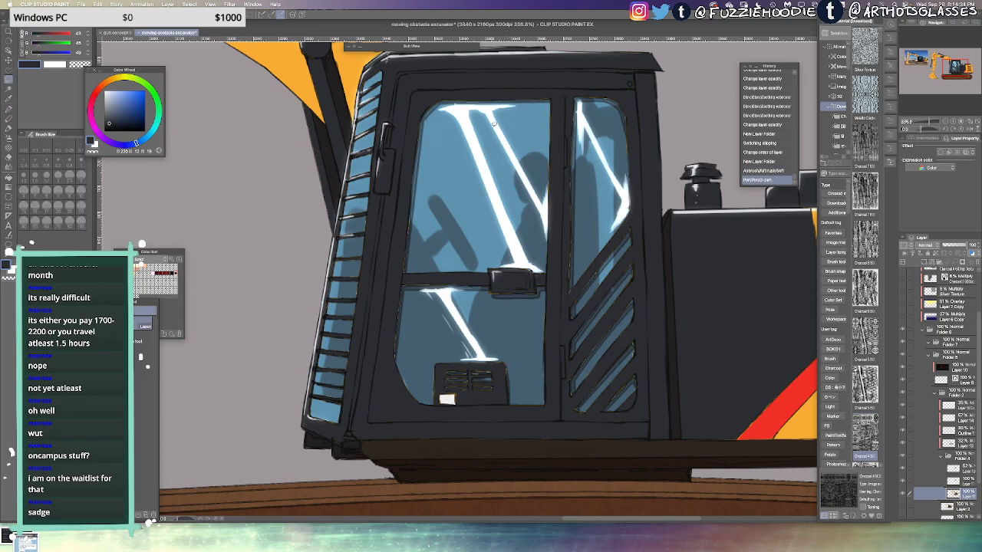
mouse_move(362, 156)
mouse_down()
mouse_move(354, 339)
mouse_move(338, 404)
mouse_move(372, 419)
mouse_move(590, 424)
mouse_move(644, 403)
mouse_move(650, 133)
mouse_move(605, 90)
mouse_move(552, 76)
mouse_up()
key(Delete)
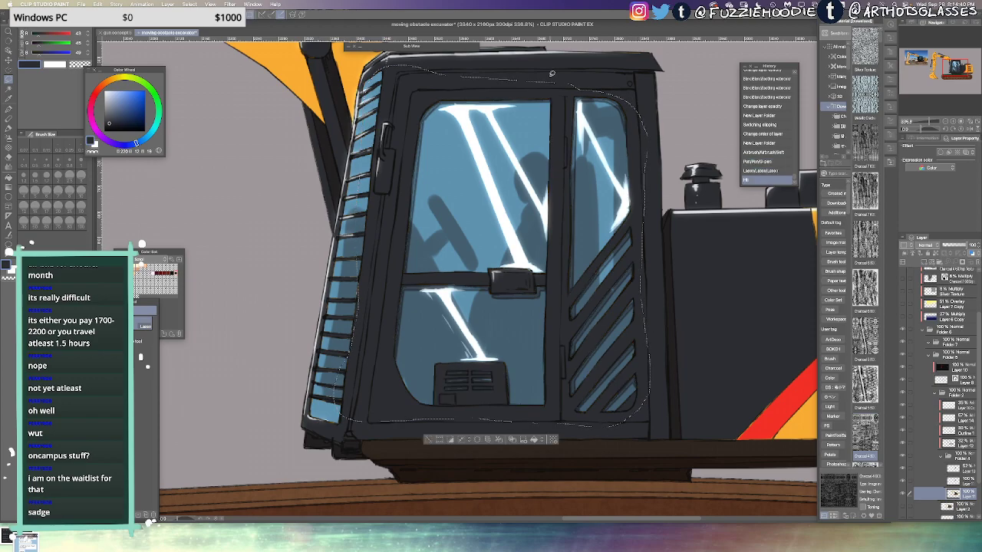
key(ctrl+d)
key(p)
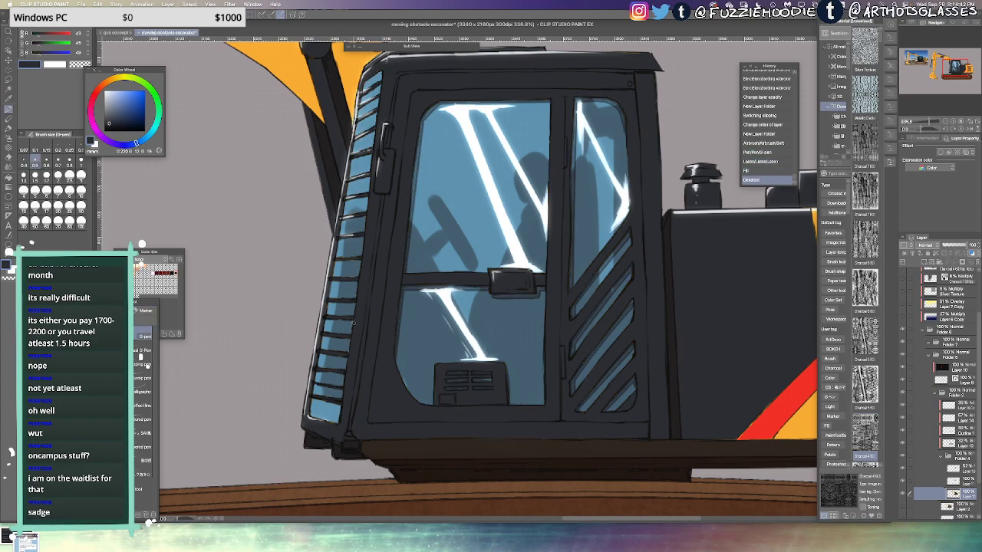
drag(354, 323, 351, 342)
key(l)
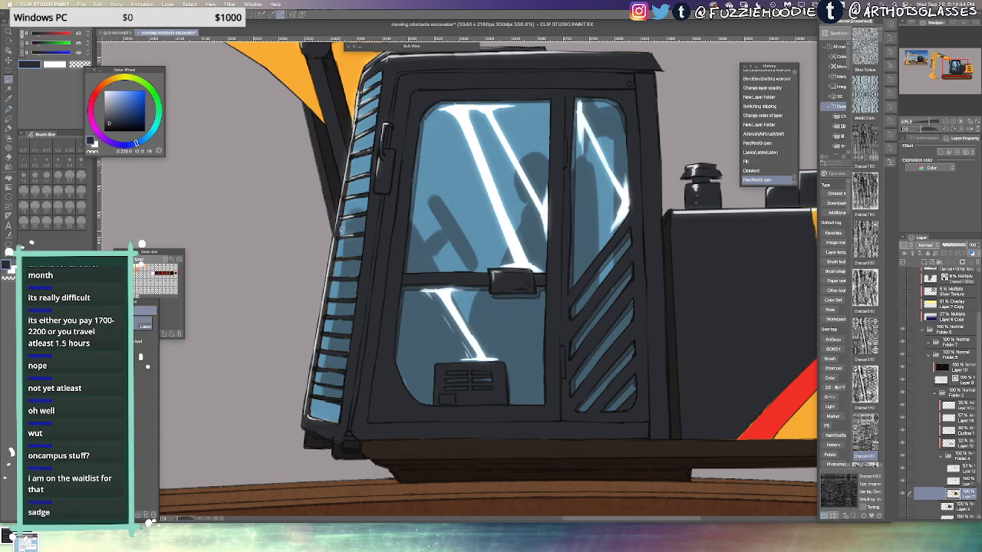
mouse_move(341, 229)
mouse_down()
mouse_move(322, 384)
mouse_move(327, 273)
mouse_up()
key(ctrl+z)
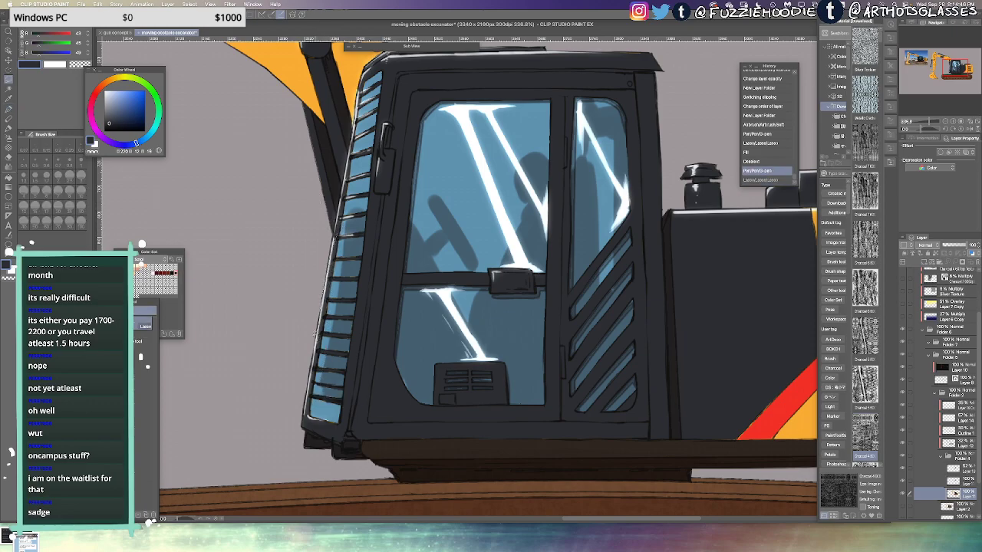
Fill a polyline selection around the cab's slatted front window with the dark blue-grey, deselect it, and collapse Folder 5
key(m)
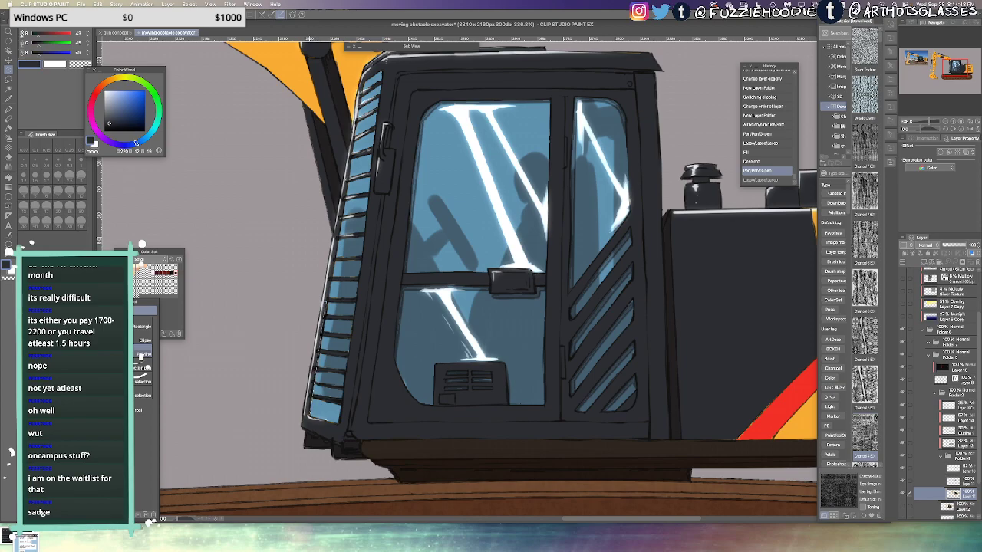
mouse_move(337, 428)
mouse_down()
mouse_move(384, 289)
mouse_move(393, 65)
mouse_move(368, 72)
mouse_up()
drag(355, 145, 328, 306)
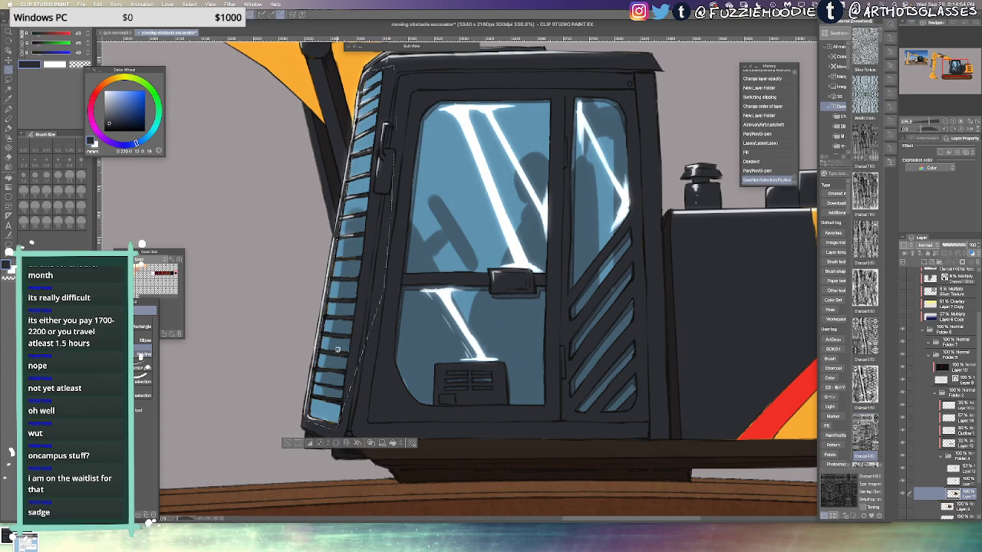
key(alt+Delete)
key(super+d)
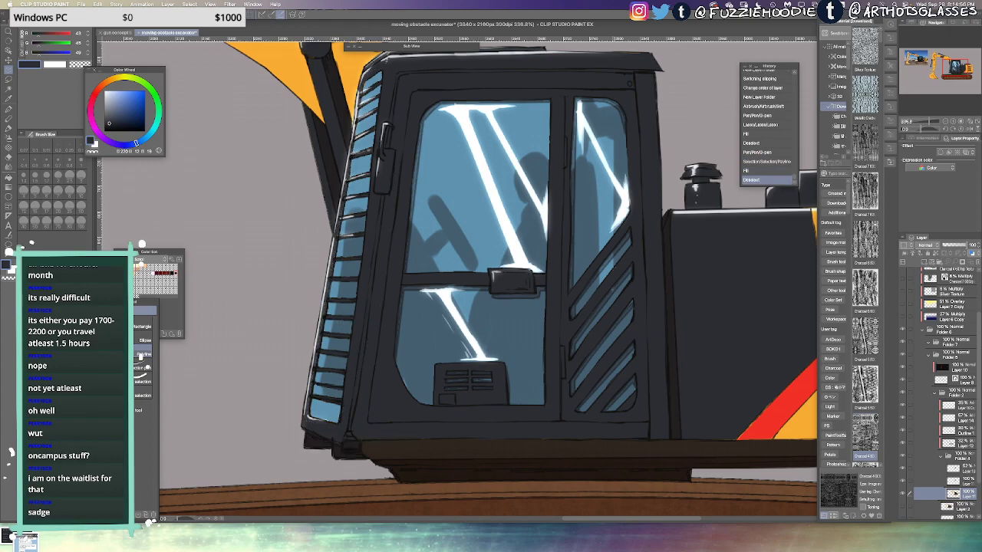
key(ctrl+alt+0)
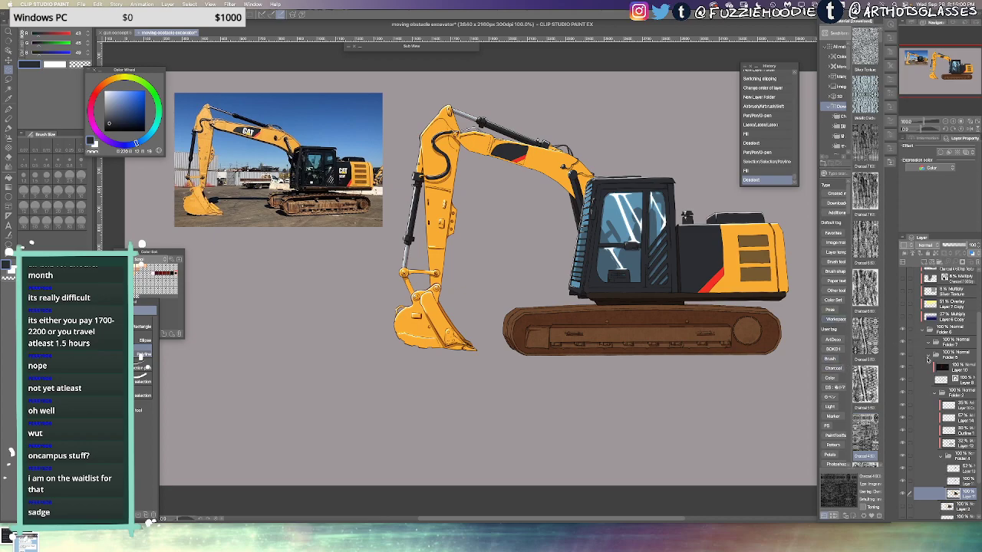
click(928, 359)
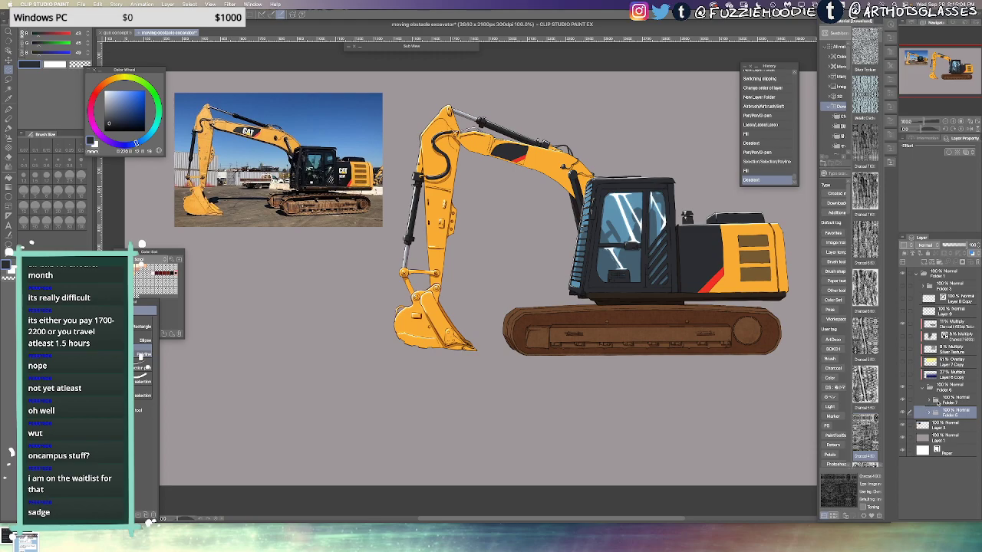
Expand Folder 7, add a new vector layer inside it, and choose the G-pen
click(930, 402)
click(938, 402)
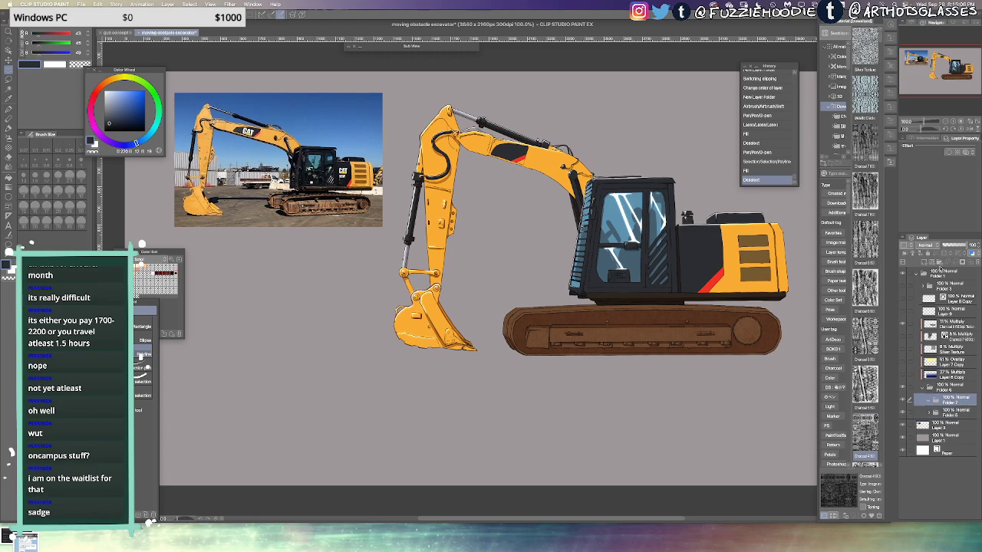
click(931, 263)
key(p)
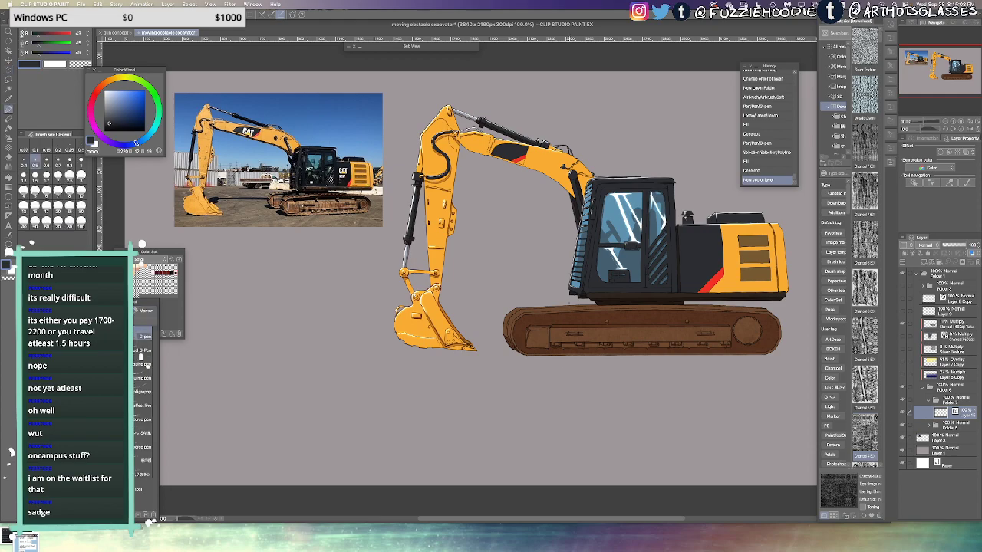
Set the drawing colour to black and reduce the G-pen size after a test stroke on the track's upper edge
scroll(589, 319, up, 5)
drag(633, 302, 511, 303)
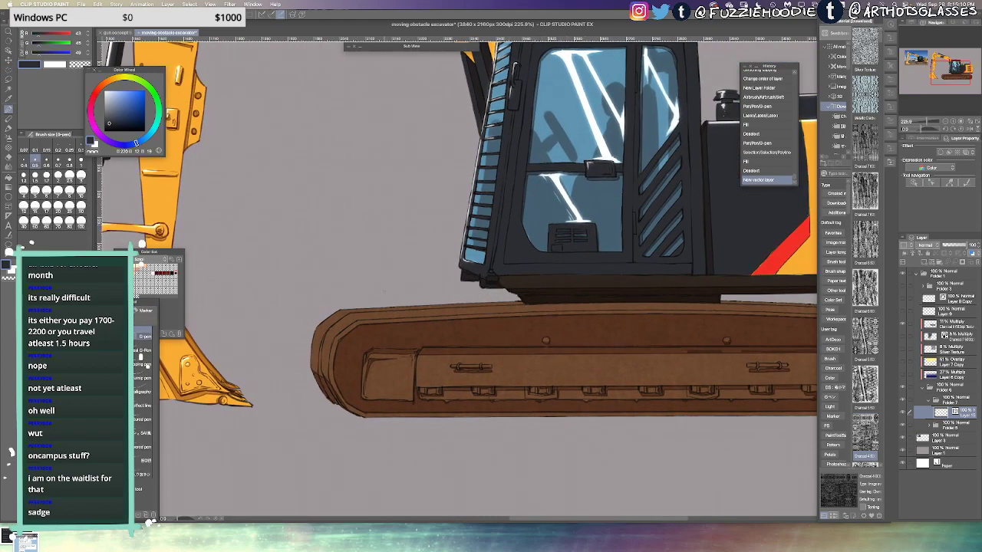
scroll(430, 315, up, 2)
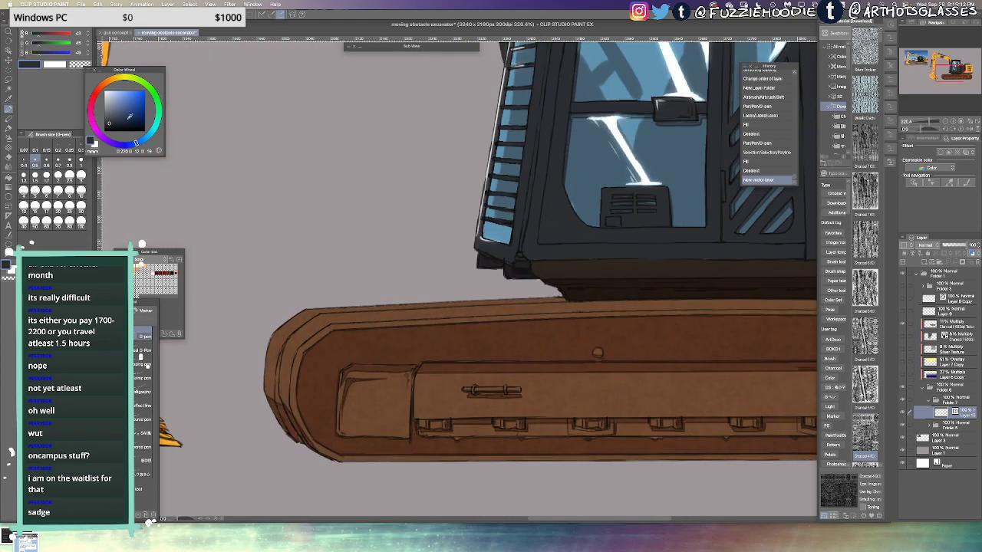
drag(130, 117, 71, 192)
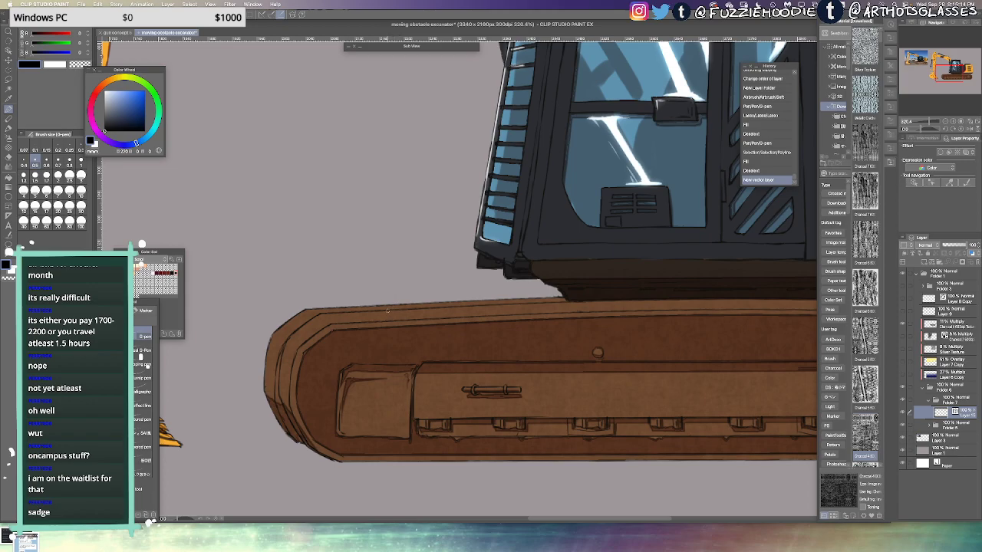
drag(388, 310, 405, 320)
key(super+z)
key(bracketleft)
key(bracketleft)
key(bracketleft)
Try short diagonal tread lines along the upper front edge of the track
key(super+z)
key(super+z)
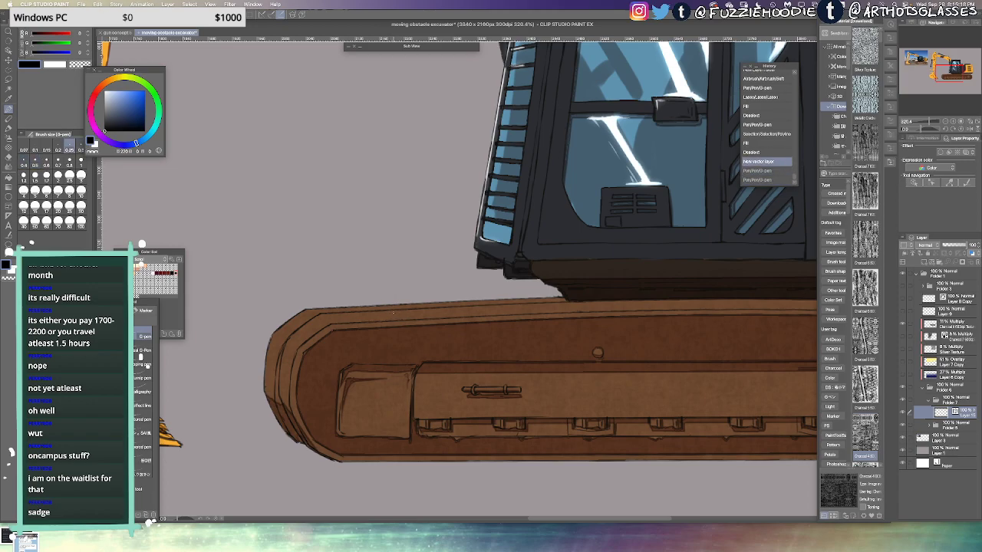
key(ctrl+y)
key(ctrl+y)
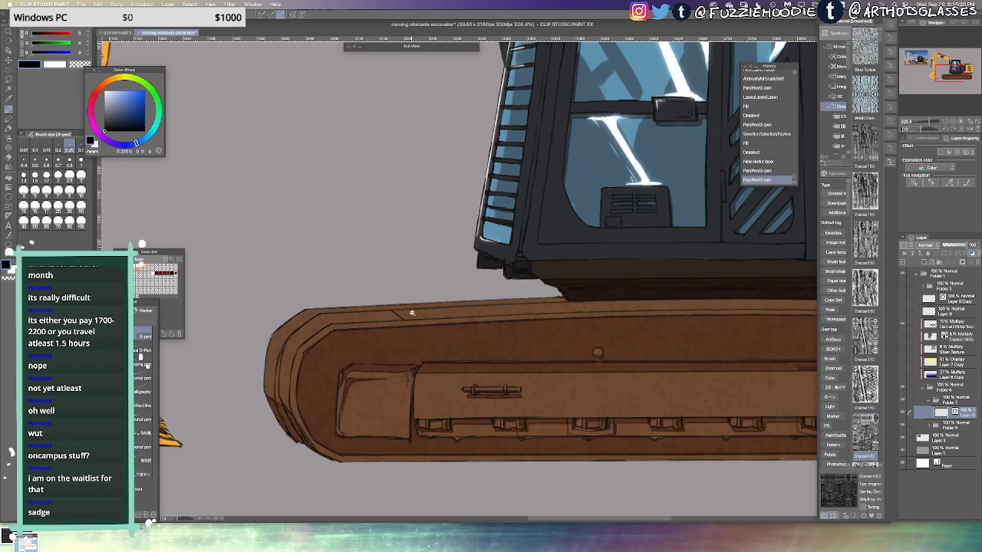
key(ctrl+z)
key(ctrl+z)
scroll(452, 304, down, 5)
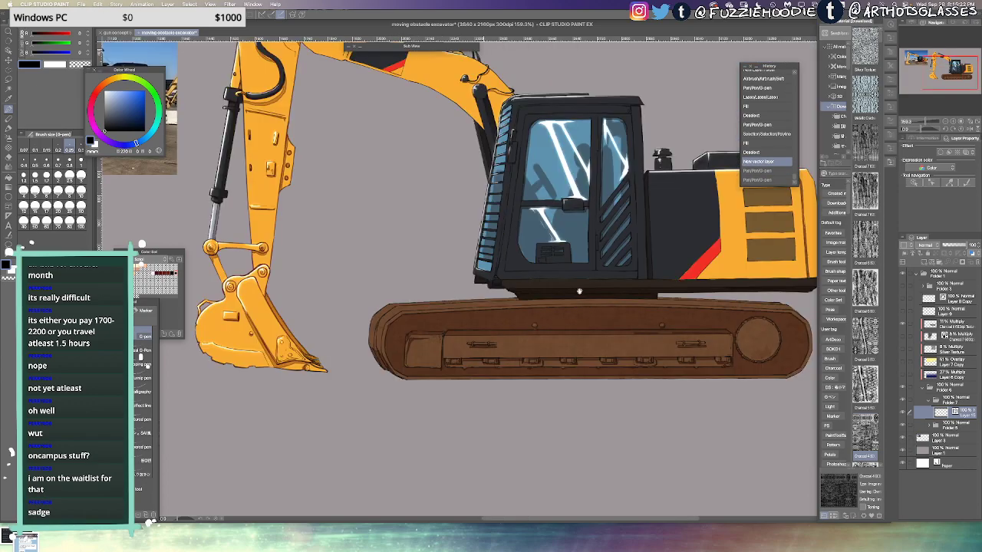
drag(578, 290, 506, 283)
scroll(330, 307, up, 2)
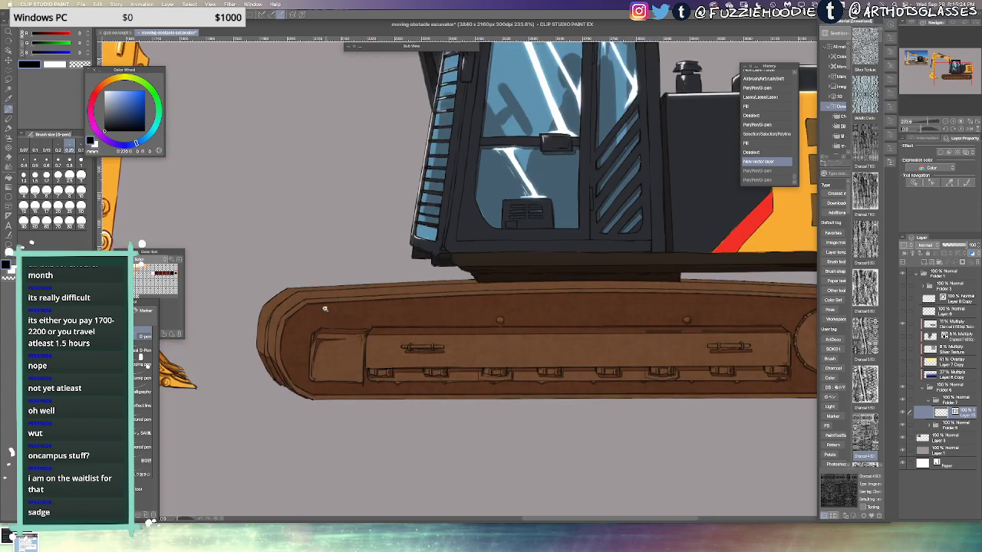
key(ctrl+y)
key(ctrl+z)
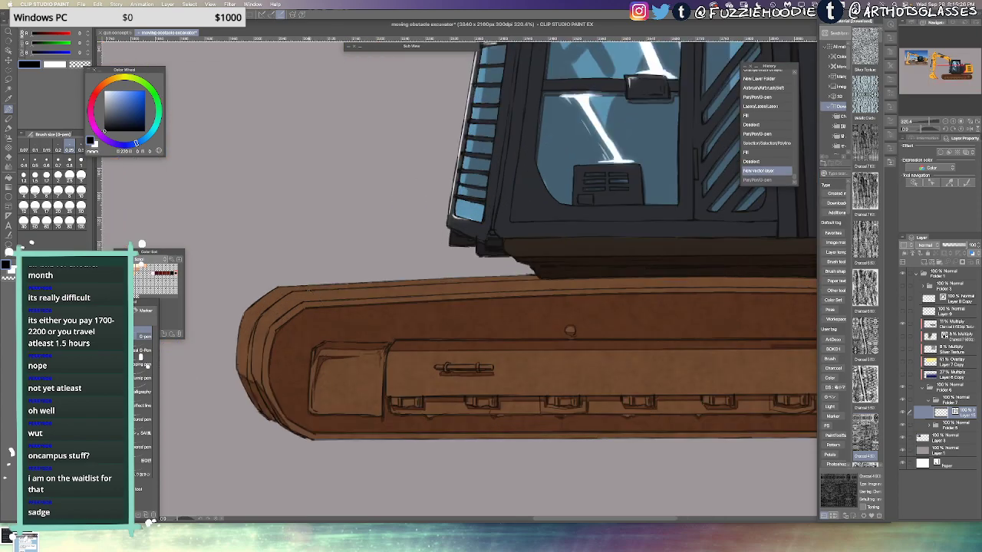
Ink a small slanted tread notch in black across the track's top rim near its front corner
mouse_move(311, 292)
mouse_down()
mouse_move(321, 300)
mouse_move(308, 285)
mouse_up()
scroll(329, 296, up, 2)
drag(308, 284, 329, 294)
key(ctrl+z)
key(ctrl+z)
key(ctrl+z)
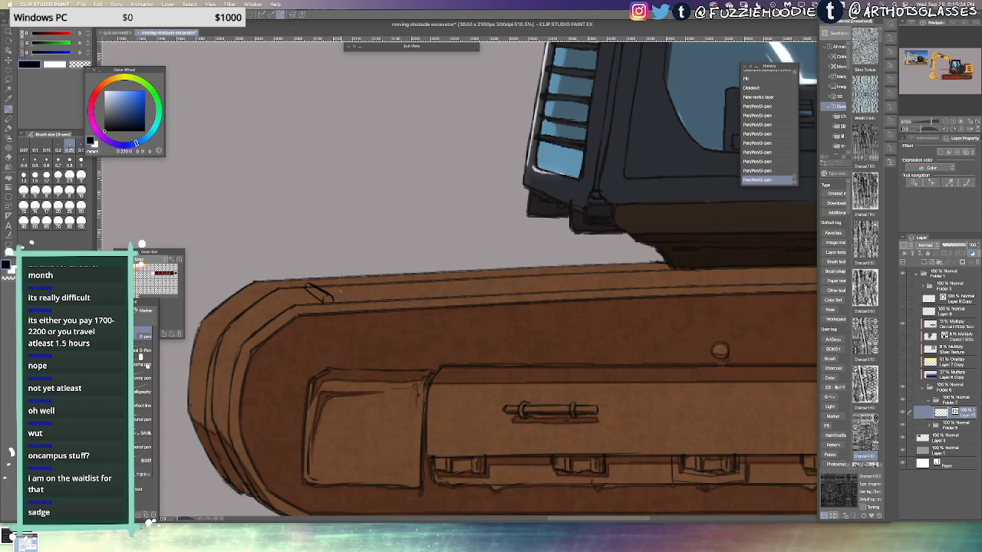
key(h)
key(h)
Add a new raster layer above the vector line layer and switch the drawing colour to white
click(924, 262)
scroll(599, 326, down, 5)
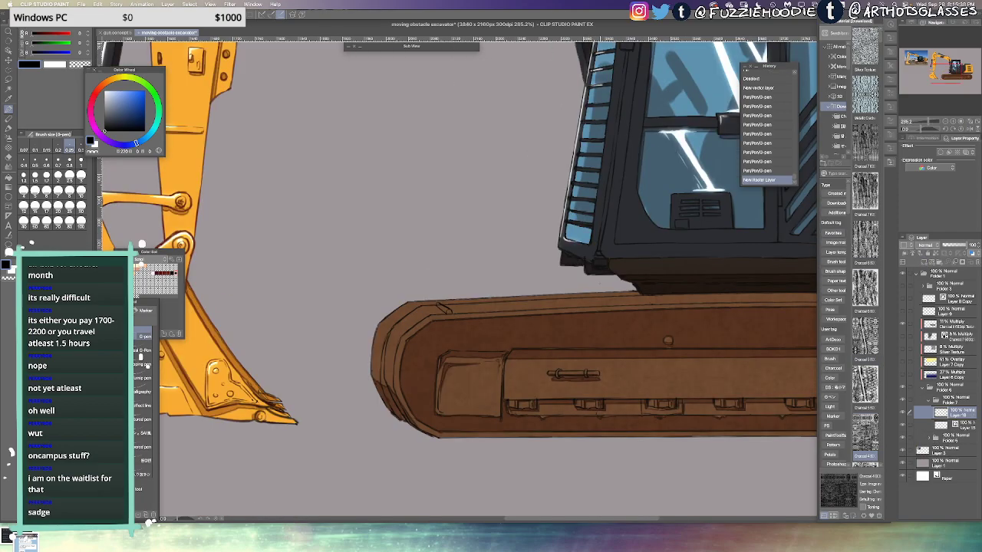
scroll(575, 347, down, 3)
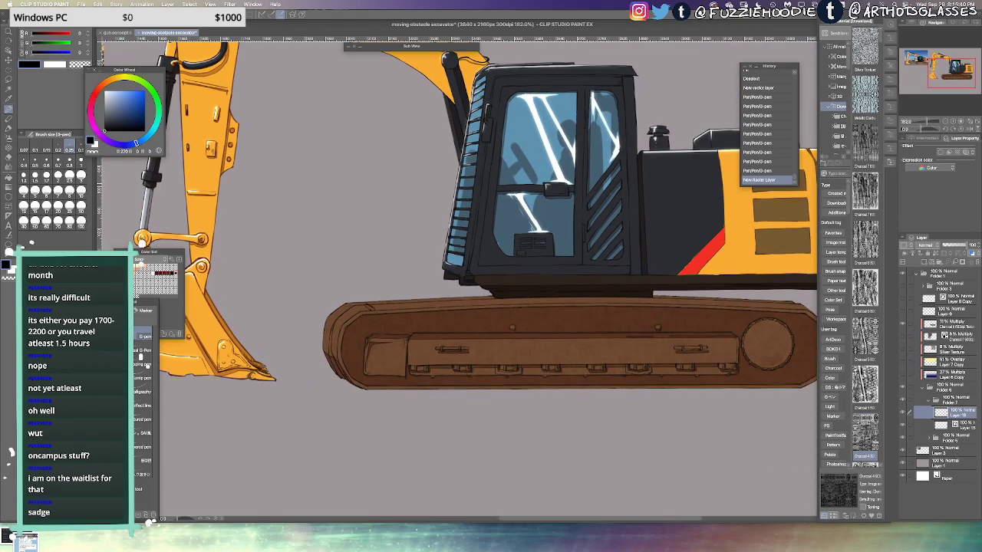
key(x)
click(150, 134)
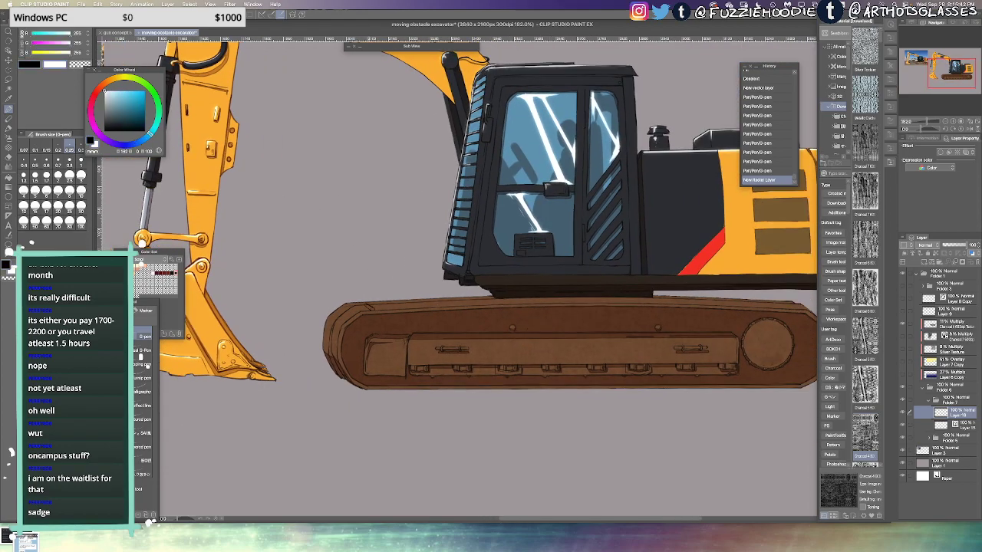
Try white diagonal guide strokes across the front half of the track's upper edge
drag(343, 293, 384, 319)
key(ctrl+z)
drag(506, 280, 587, 323)
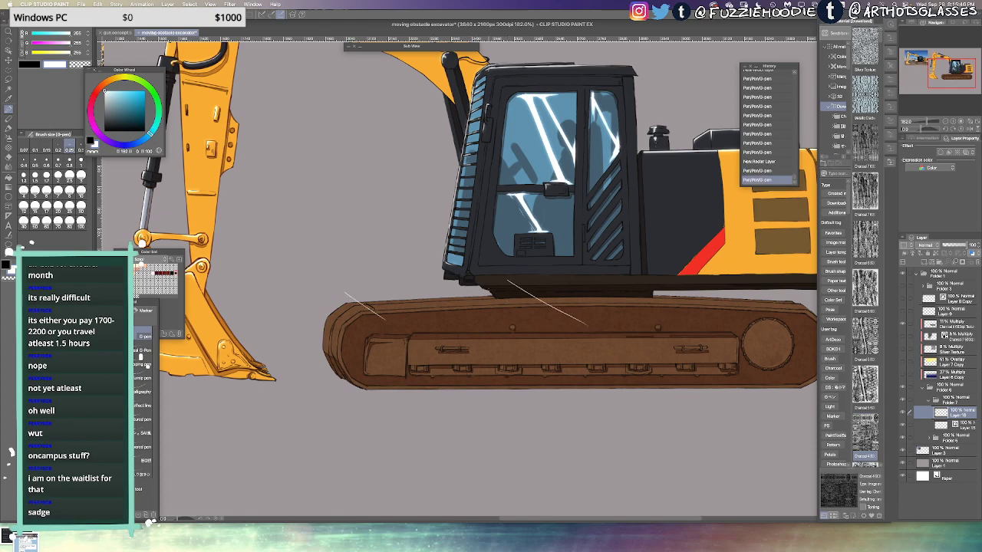
drag(467, 281, 531, 326)
drag(447, 307, 477, 326)
key(ctrl+z)
drag(434, 281, 492, 322)
drag(396, 288, 454, 324)
drag(593, 308, 521, 311)
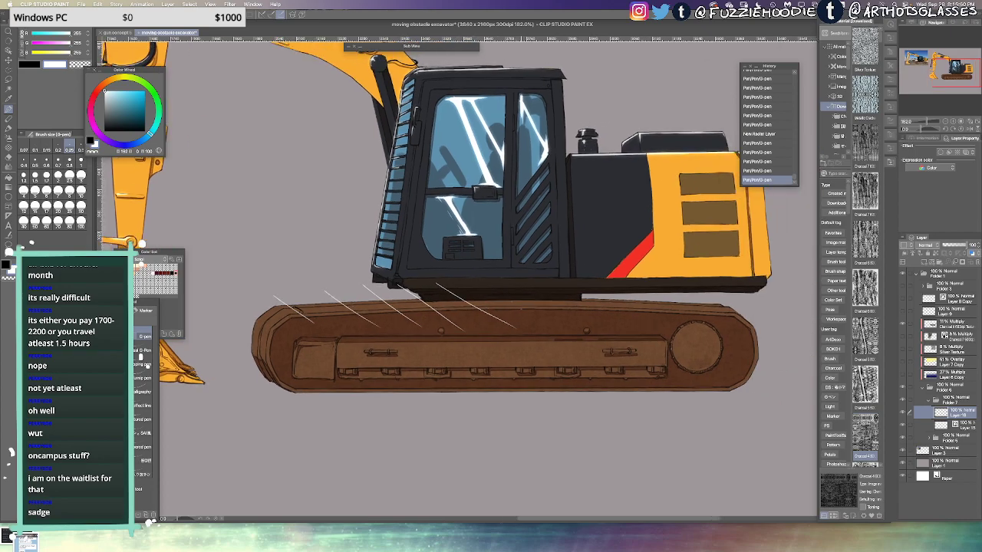
Undo the middle guide strokes and try steeper replacements in front of and below the cab's front corner
key(super+z)
key(super+z)
key(super+z)
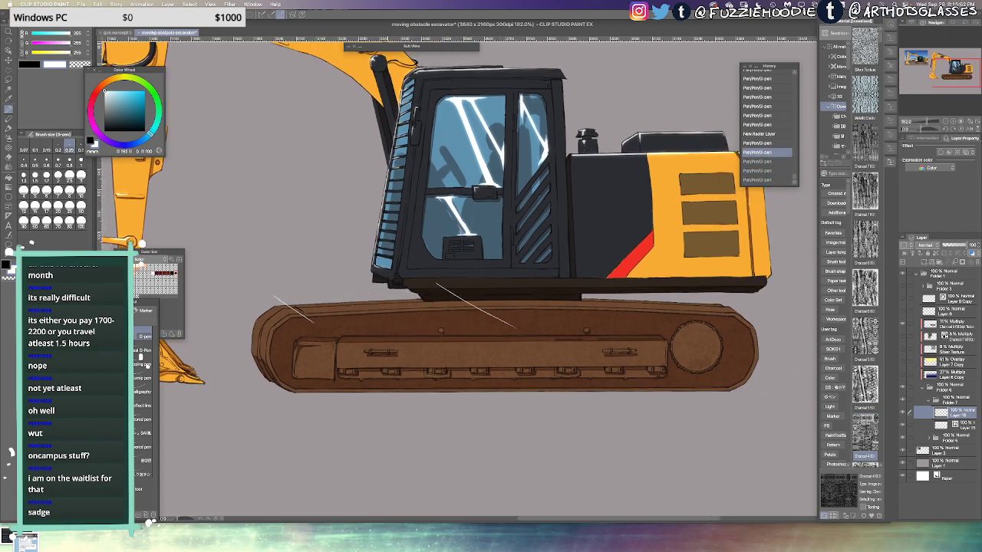
drag(387, 286, 431, 326)
drag(356, 294, 389, 329)
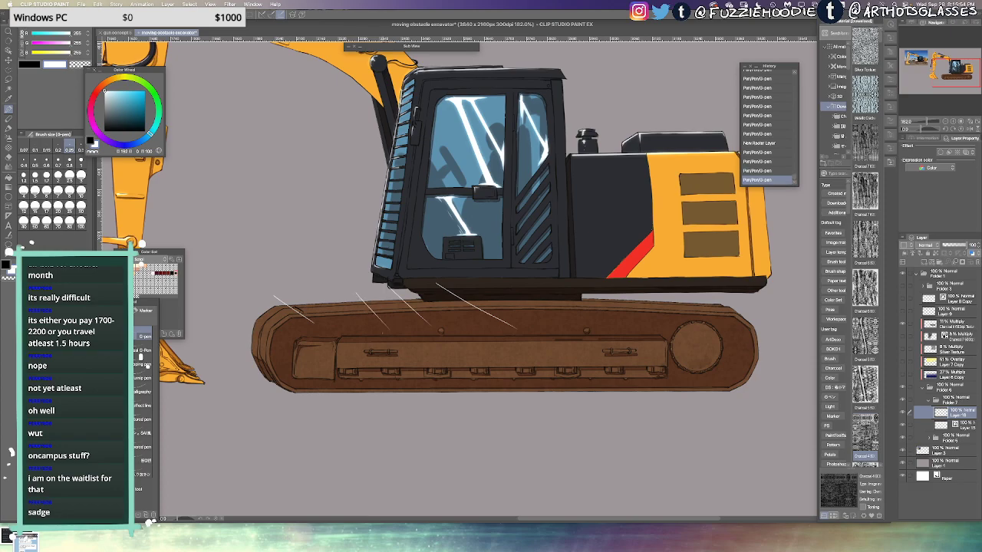
Try erasing and redrawing the foremost guide stroke, and undo the trial strokes
key(e)
mouse_move(274, 297)
mouse_down()
mouse_move(326, 337)
mouse_move(312, 332)
mouse_move(342, 328)
mouse_move(317, 338)
mouse_up()
key(p)
key(super+z)
drag(267, 296, 314, 335)
key(ctrl+z)
key(ctrl+z)
key(ctrl+z)
key(ctrl+z)
key(ctrl+z)
key(ctrl+z)
key(ctrl+z)
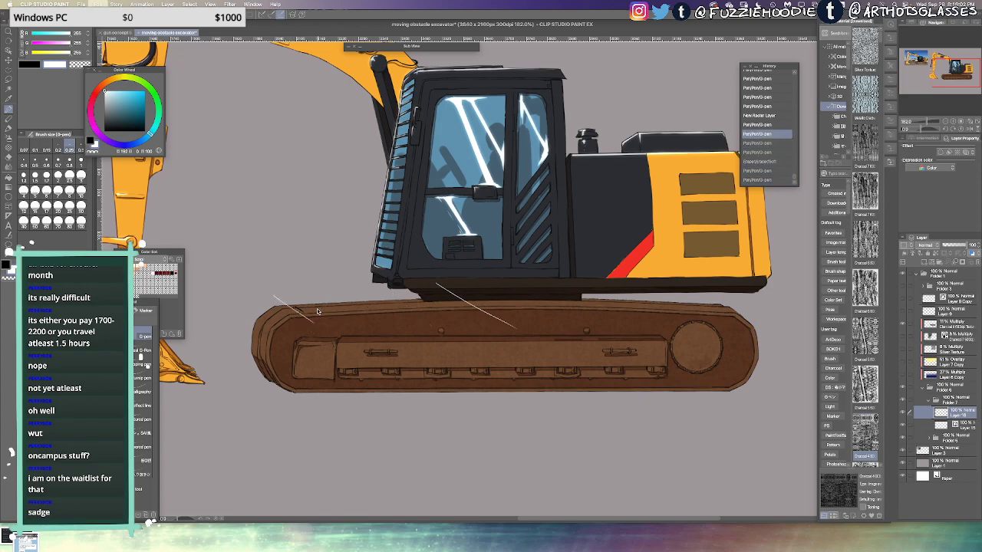
Draw four white diagonal guide lines across the track's upper edge, from its front corner to below the cab's front
drag(272, 298, 318, 330)
key(super+z)
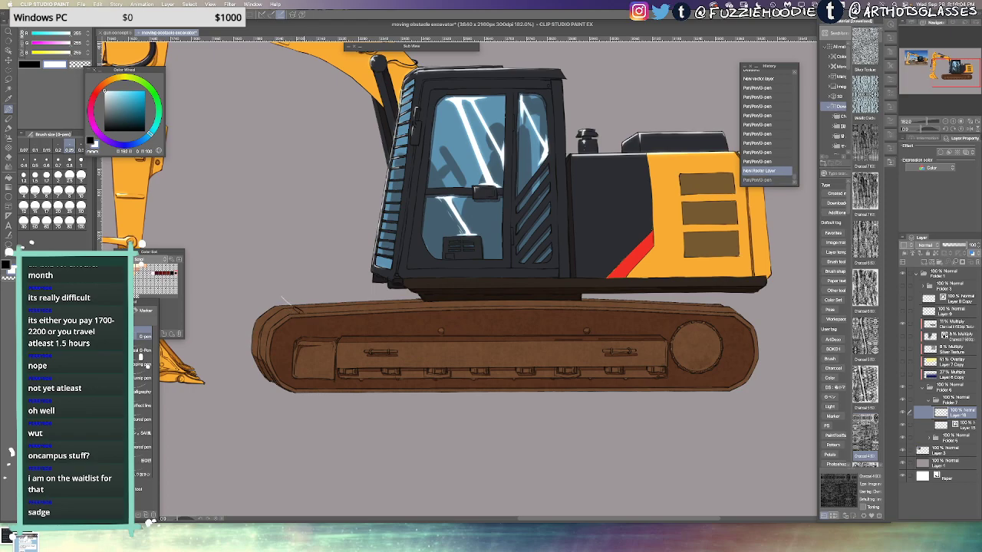
drag(282, 296, 322, 329)
key(super+z)
drag(282, 297, 323, 328)
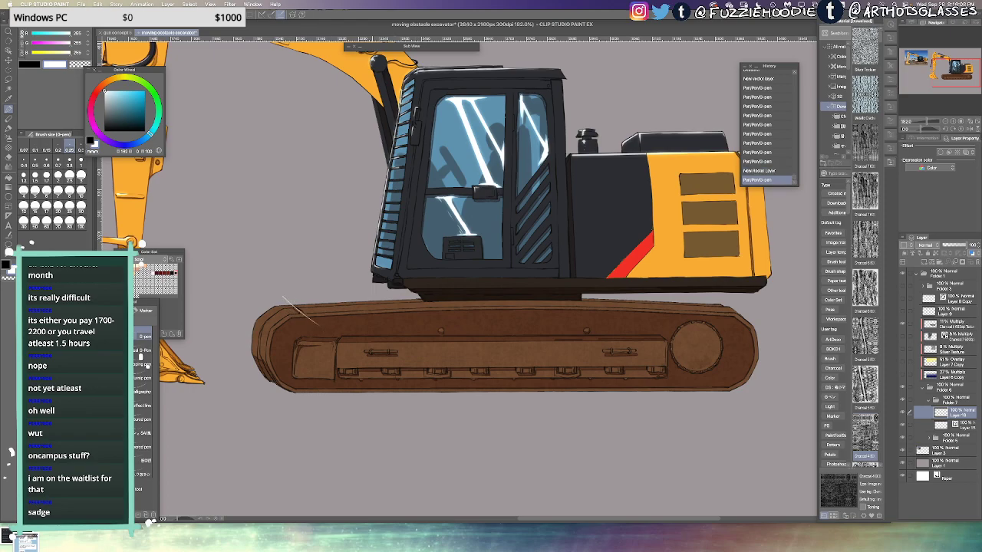
drag(371, 273, 451, 323)
drag(353, 285, 402, 328)
drag(319, 291, 370, 330)
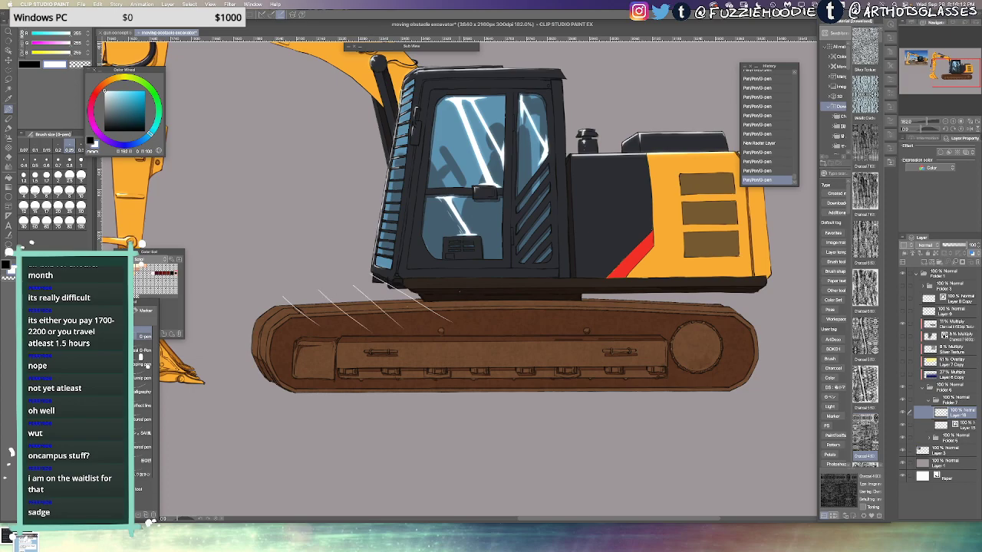
Mirror the view and continue the white guide lines across the track's upper edge beneath the cab
key(h)
mouse_move(500, 321)
mouse_down()
mouse_move(568, 273)
mouse_move(453, 316)
mouse_up()
key(super+z)
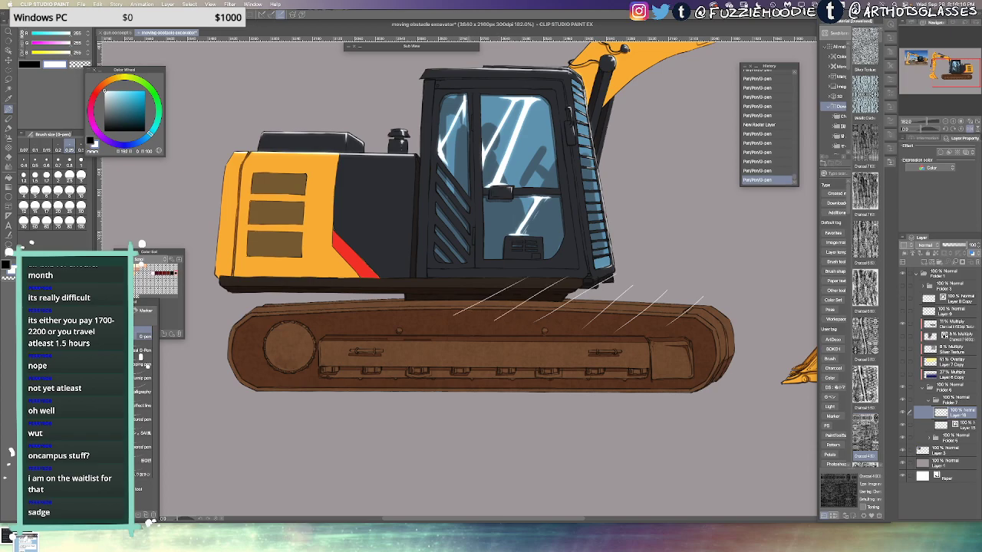
drag(480, 276, 409, 321)
Try the remaining guide lines along the rear half of the track's upper edge in the mirrored view
drag(443, 279, 378, 320)
drag(417, 278, 346, 320)
key(super+z)
mouse_move(410, 278)
mouse_down()
mouse_move(343, 317)
mouse_move(385, 279)
mouse_up()
key(super+z)
drag(303, 320, 376, 279)
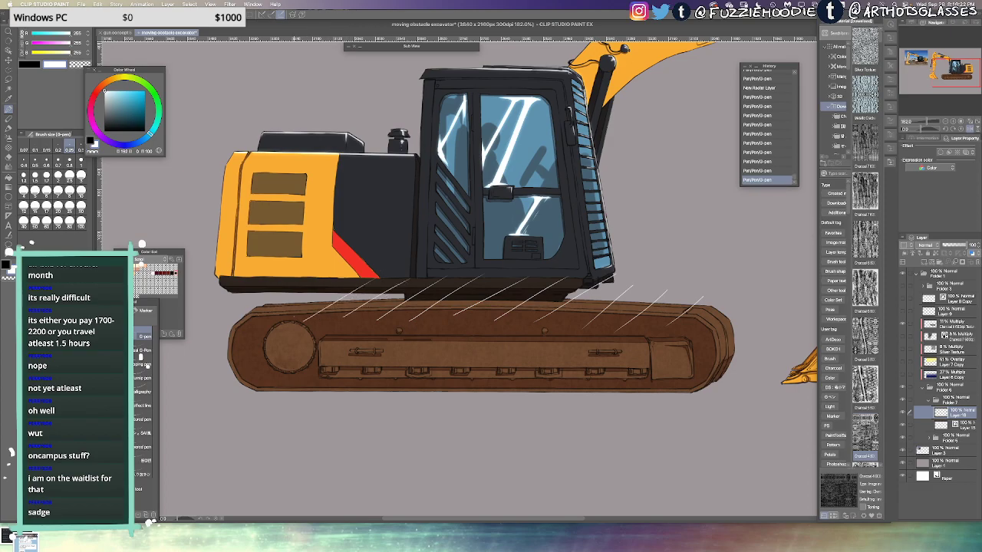
drag(267, 320, 322, 291)
drag(248, 324, 314, 278)
key(h)
key(ctrl+z)
key(ctrl+z)
key(ctrl+z)
key(ctrl+z)
key(ctrl+z)
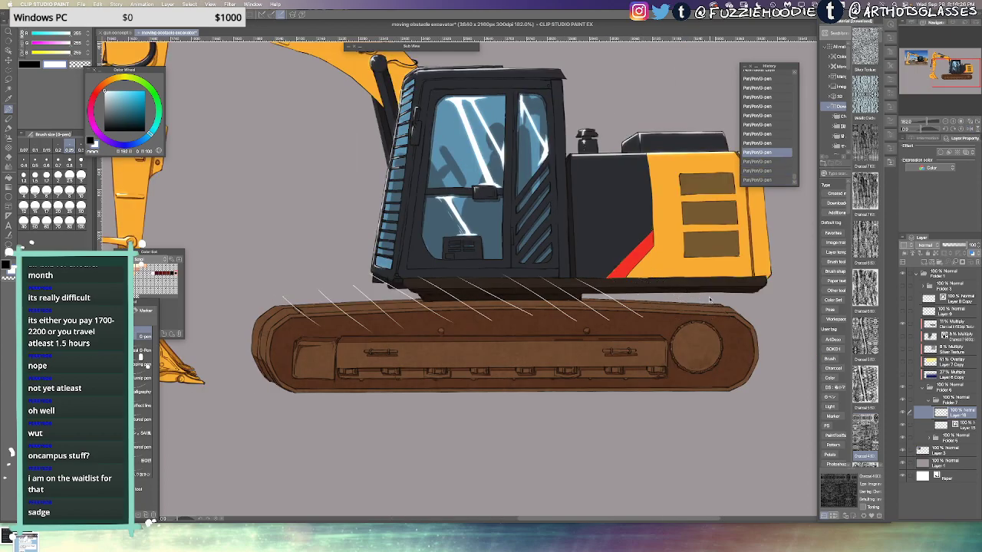
Draw evenly spaced white diagonal guide lines across the rear half of the track's upper edge in the unmirrored view
drag(686, 290, 746, 313)
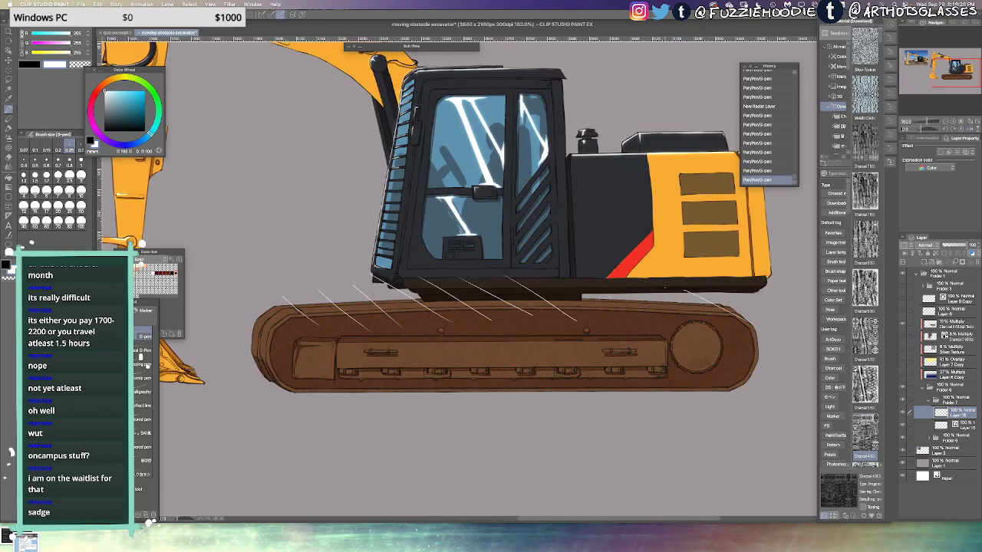
drag(648, 290, 728, 328)
drag(617, 291, 686, 327)
key(ctrl+z)
drag(586, 290, 668, 325)
key(ctrl+z)
drag(605, 291, 680, 330)
drag(569, 289, 649, 328)
key(ctrl+z)
drag(566, 291, 642, 331)
Draw short white diagonal guide lines along the front part of the track's lower edge
mouse_move(265, 376)
mouse_down()
mouse_move(316, 408)
mouse_move(310, 402)
mouse_up()
key(ctrl+z)
key(ctrl+z)
drag(385, 391, 438, 405)
Mirror the view, extend the white guide lines along the middle of the track's lower edge, and restore the view
key(h)
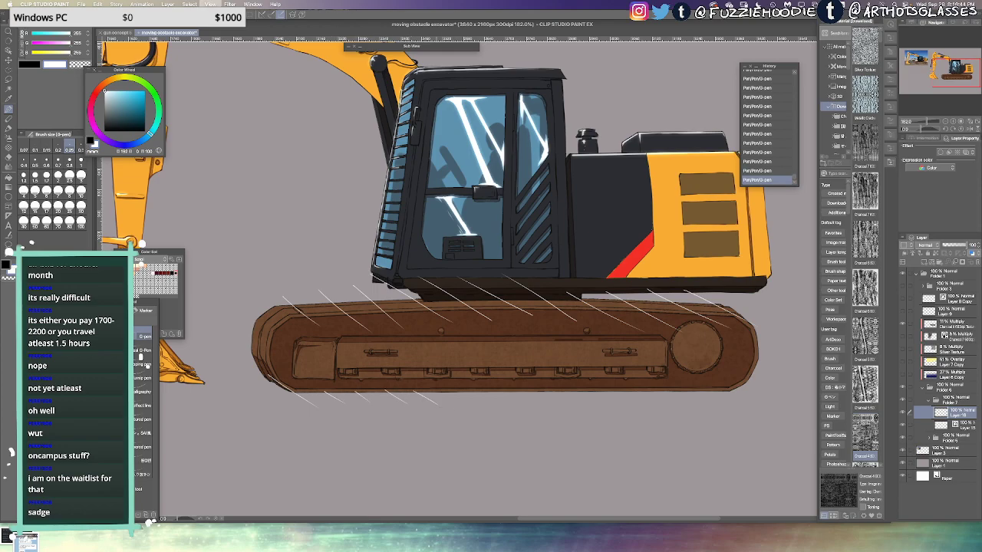
key(ctrl+z)
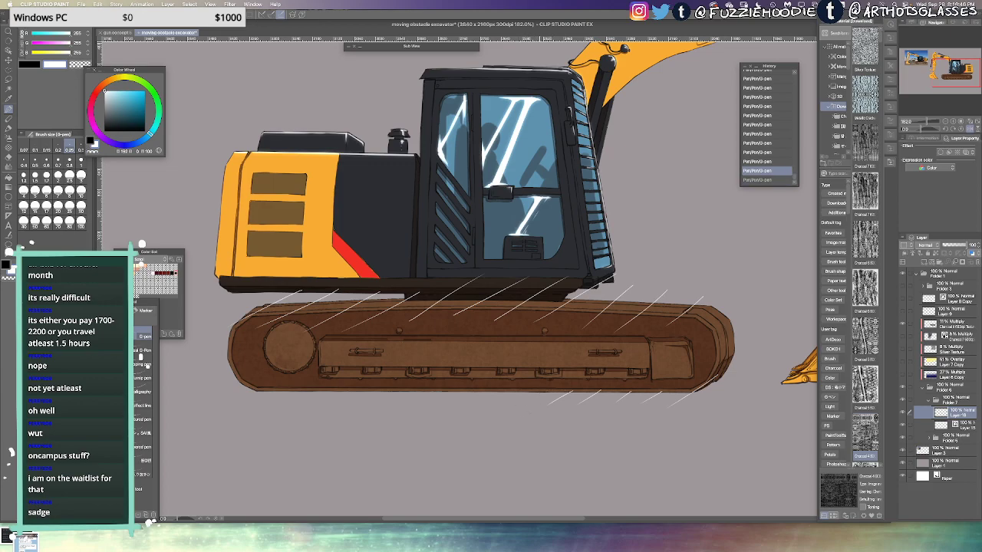
drag(546, 392, 357, 410)
key(ctrl+z)
key(ctrl+z)
key(h)
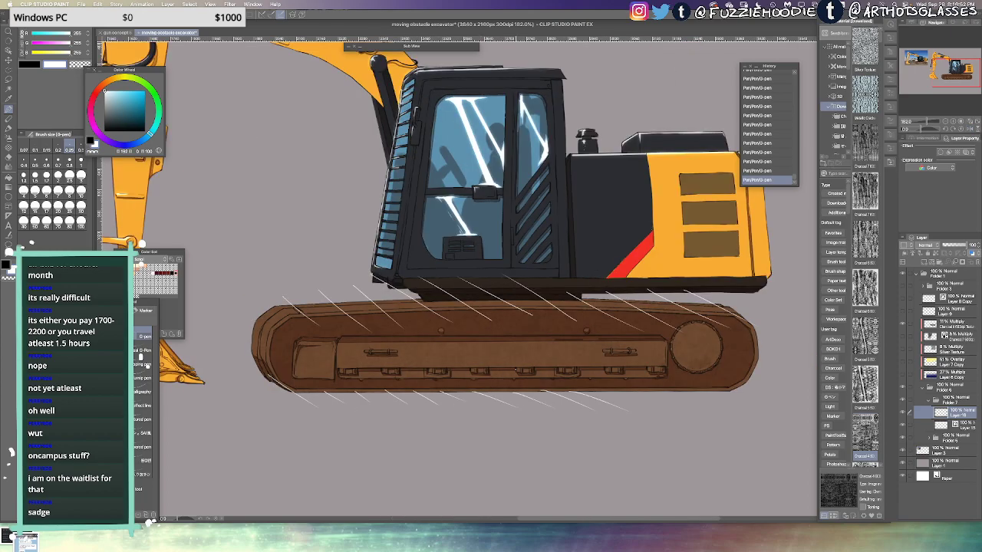
Complete the white guide lines along the rear of the track's lower edge and across its rounded front and rear ends
key(super+z)
key(super+z)
mouse_move(549, 392)
mouse_down()
mouse_move(608, 404)
mouse_move(779, 399)
mouse_up()
key(super+z)
key(super+z)
mouse_move(250, 315)
mouse_down()
mouse_move(288, 339)
mouse_move(291, 372)
mouse_up()
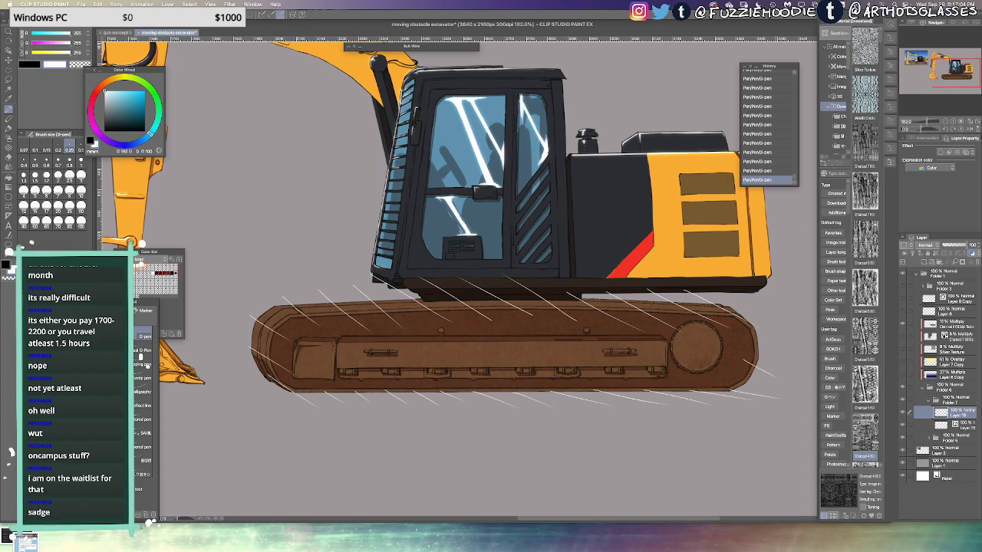
key(super+z)
drag(738, 359, 771, 372)
key(h)
key(h)
Lasso the guide lines along the track's upper edge, adjust them slightly with Scale/Rotate, and deselect them
drag(381, 329, 402, 331)
mouse_move(503, 333)
mouse_down()
mouse_move(526, 324)
mouse_move(510, 320)
mouse_up()
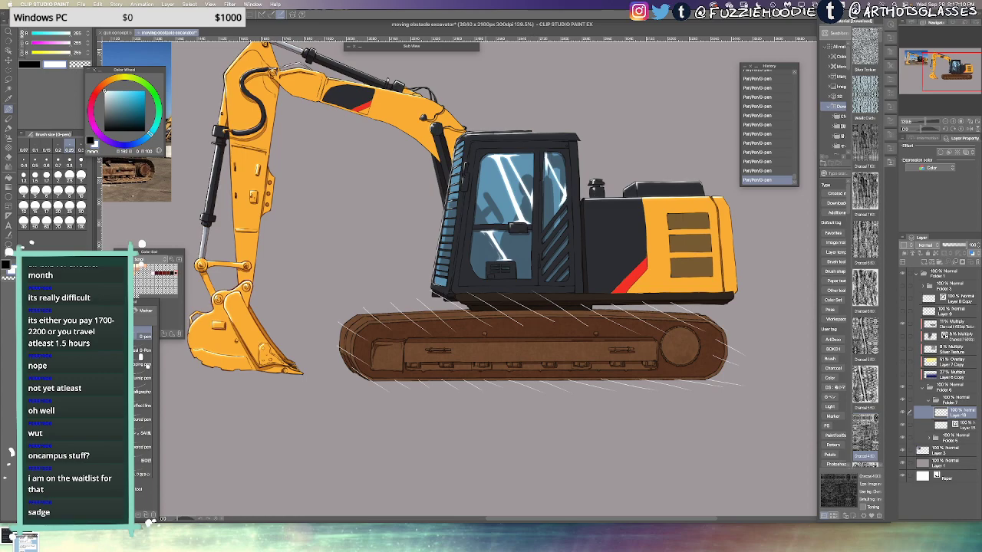
key(l)
mouse_move(360, 342)
mouse_down()
mouse_move(345, 310)
mouse_move(415, 263)
mouse_move(649, 261)
mouse_up()
key(super+z)
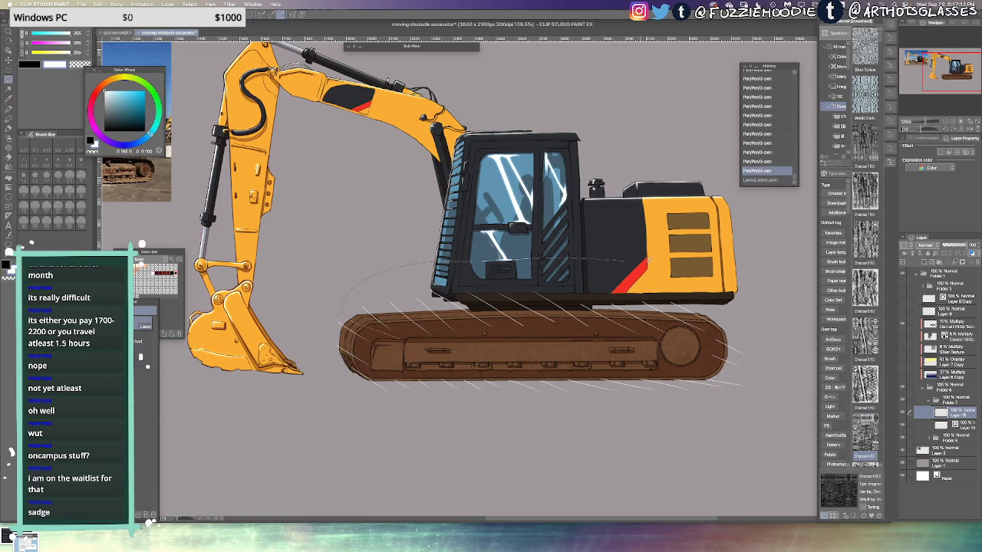
drag(698, 327, 436, 341)
key(ctrl+t)
drag(534, 259, 538, 267)
key(Return)
key(super+d)
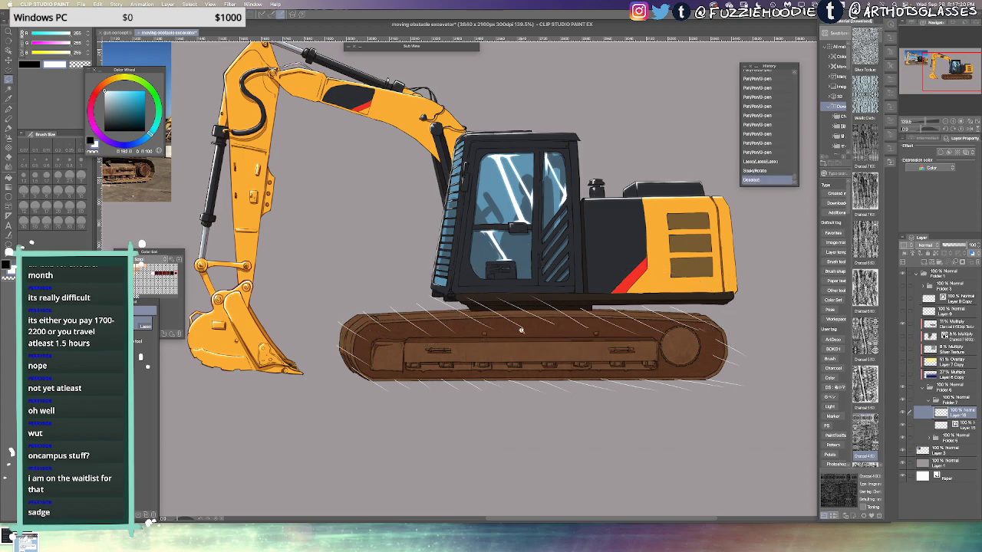
Try erasing the first tread bar at the front of the track's upper edge with the soft eraser, and undo it
drag(483, 334, 649, 317)
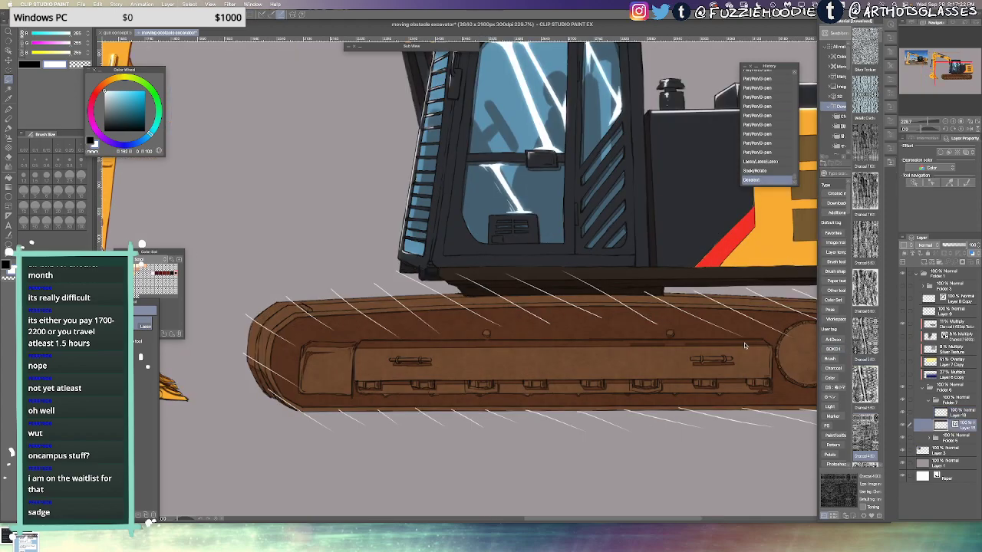
scroll(540, 318, up, 3)
scroll(434, 293, up, 3)
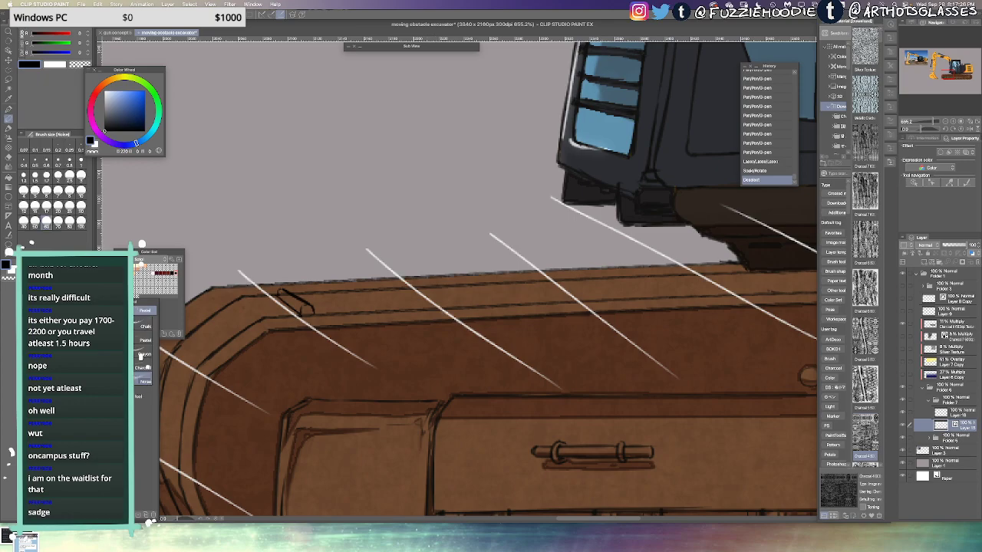
key(e)
mouse_move(293, 313)
mouse_down()
mouse_move(327, 333)
mouse_move(293, 320)
mouse_up()
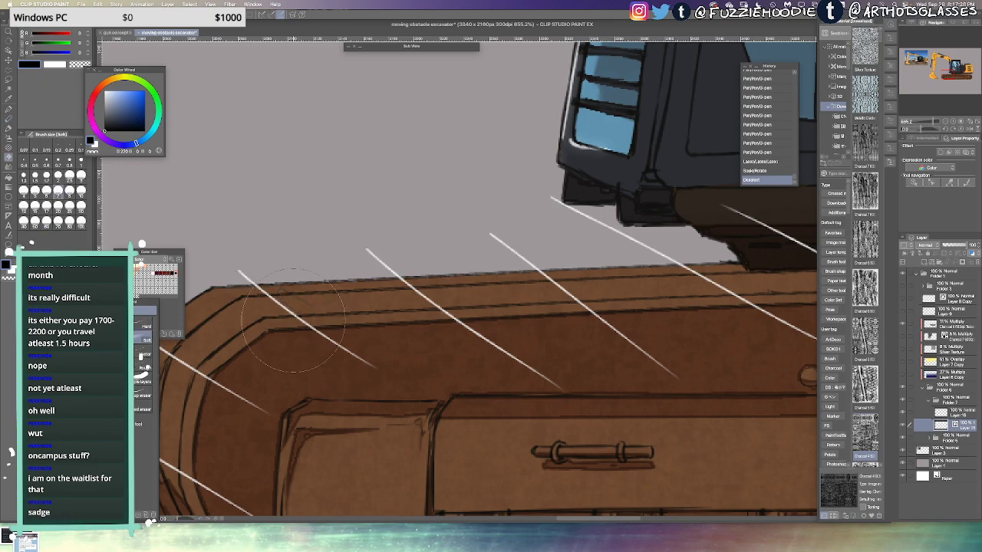
key(ctrl+z)
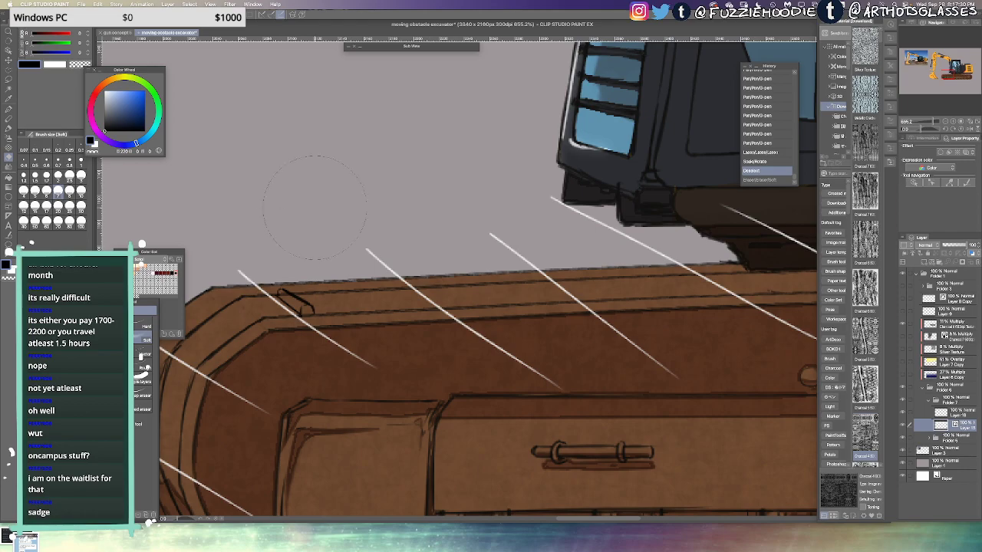
Sketch a slanted tread bar with short end strokes beside the second guide line on the track's upper front edge
key(p)
scroll(399, 282, up, 2)
mouse_move(401, 291)
mouse_down()
mouse_move(407, 284)
mouse_move(421, 297)
mouse_move(409, 283)
mouse_move(455, 320)
mouse_move(443, 321)
mouse_up()
key(ctrl+z)
drag(443, 320, 451, 322)
mouse_move(430, 301)
mouse_down()
mouse_move(402, 293)
mouse_move(444, 324)
mouse_up()
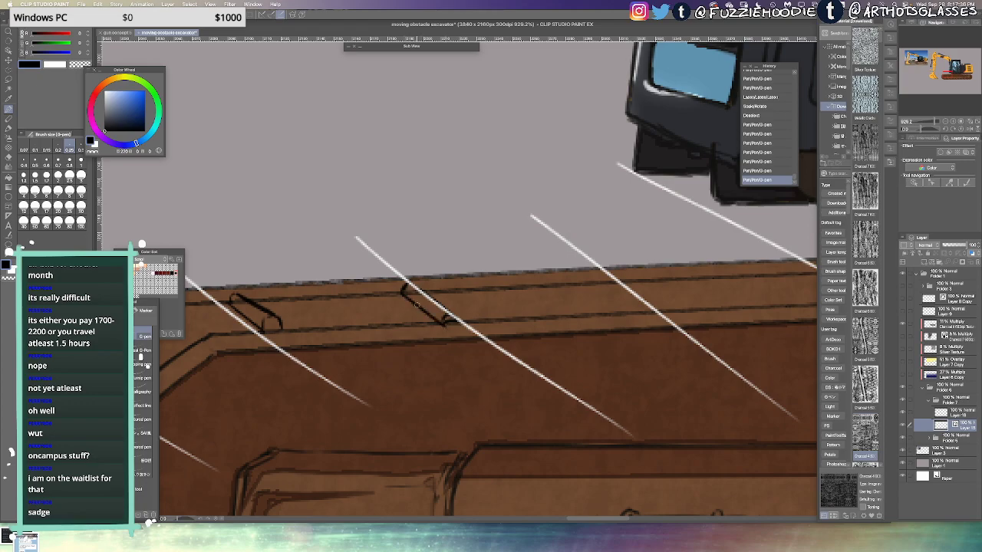
Lower the white guide-line layer's opacity to 50% and return to the dark line-work layer
click(955, 414)
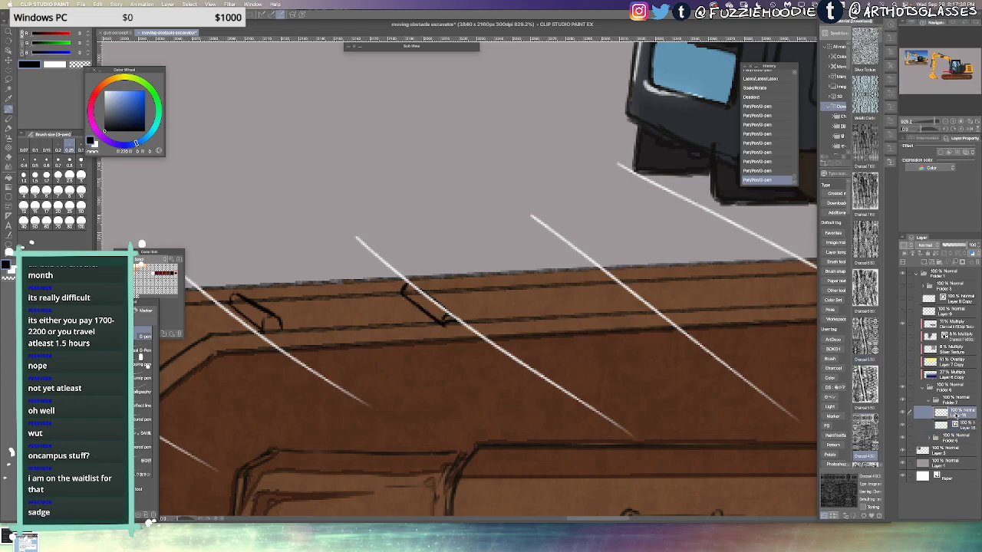
click(955, 424)
click(957, 412)
click(954, 245)
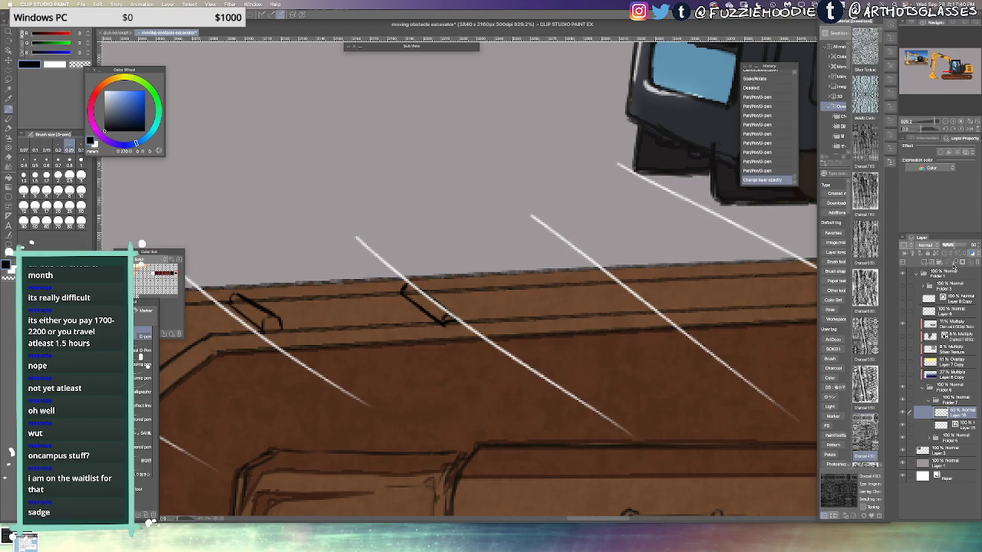
click(957, 425)
Remove the second tread bar with the soft eraser and undo a stray noise-brush stroke above the track
key(p)
drag(592, 291, 551, 300)
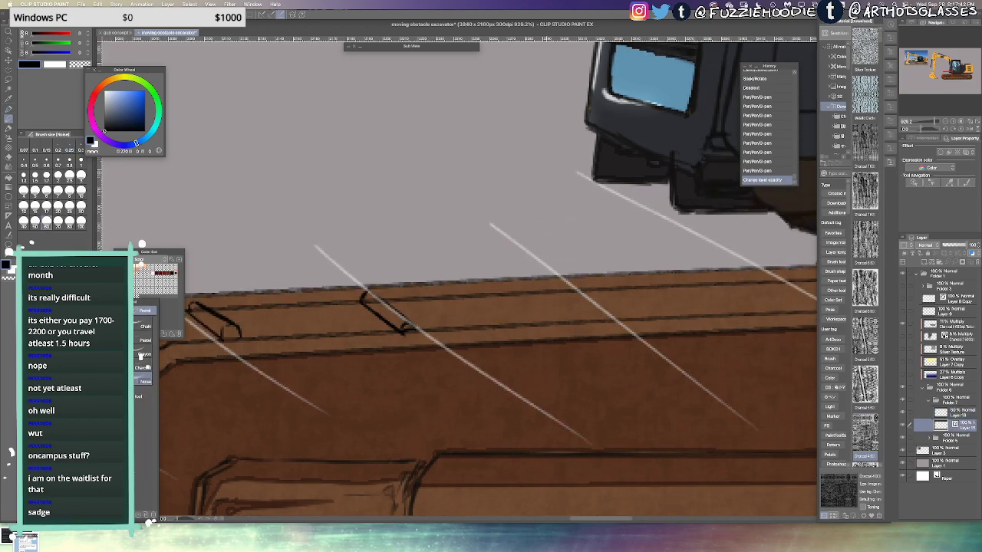
drag(421, 297, 455, 278)
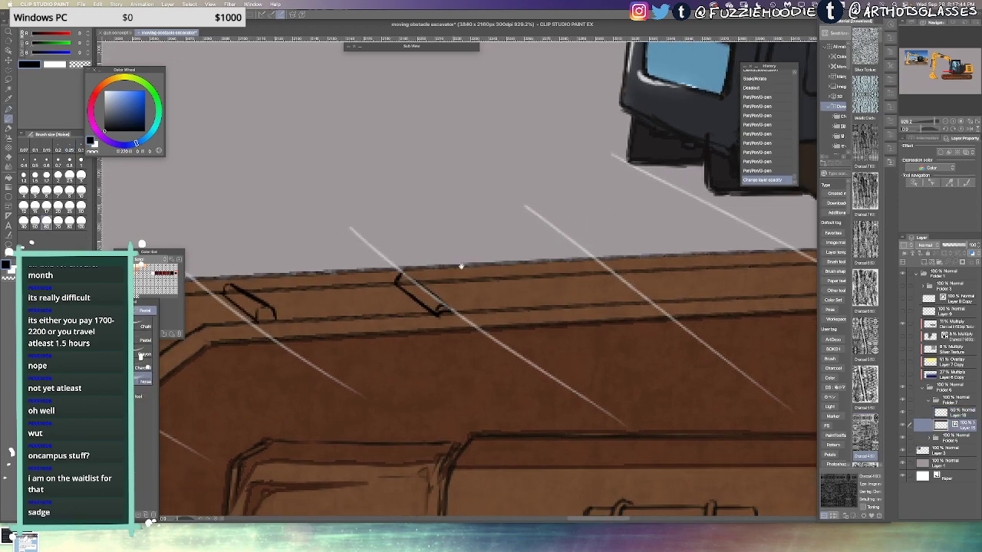
scroll(460, 266, down, 3)
key(e)
mouse_move(451, 284)
mouse_down()
mouse_move(409, 264)
mouse_move(435, 288)
mouse_up()
key(p)
key(p)
drag(338, 184, 414, 246)
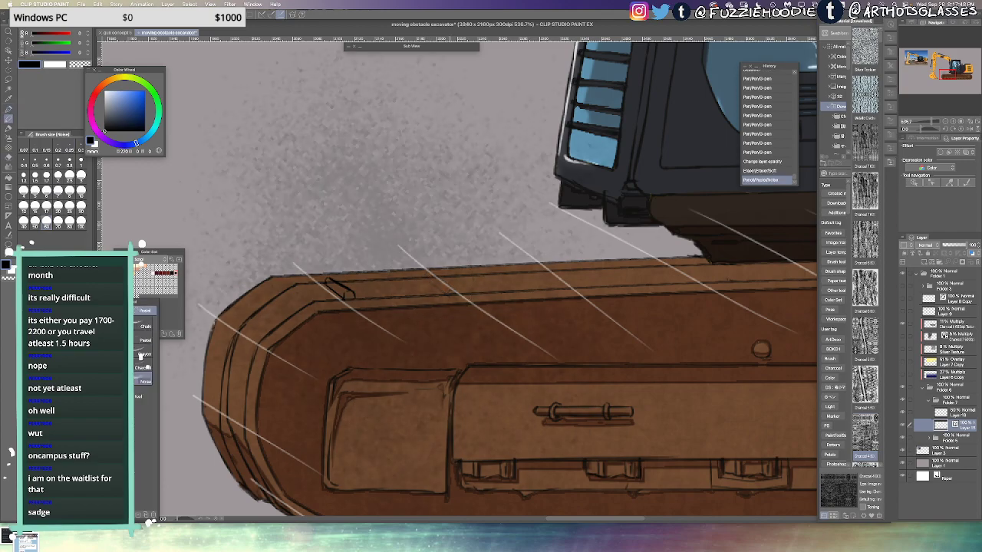
key(ctrl+z)
key(ctrl+y)
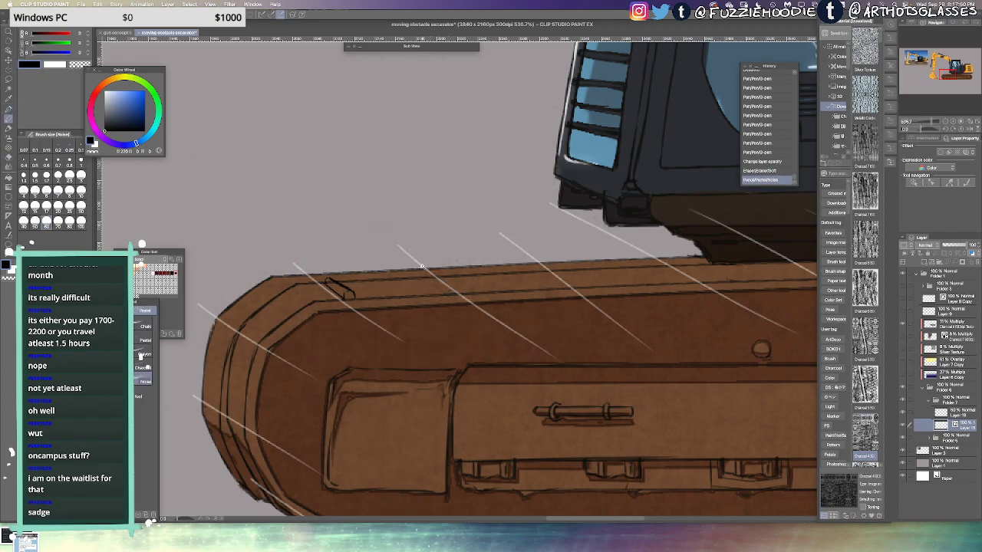
Redraw the second tread bar with the G-pen as a narrow slanted shape closed at both ends
scroll(422, 264, up, 2)
key(p)
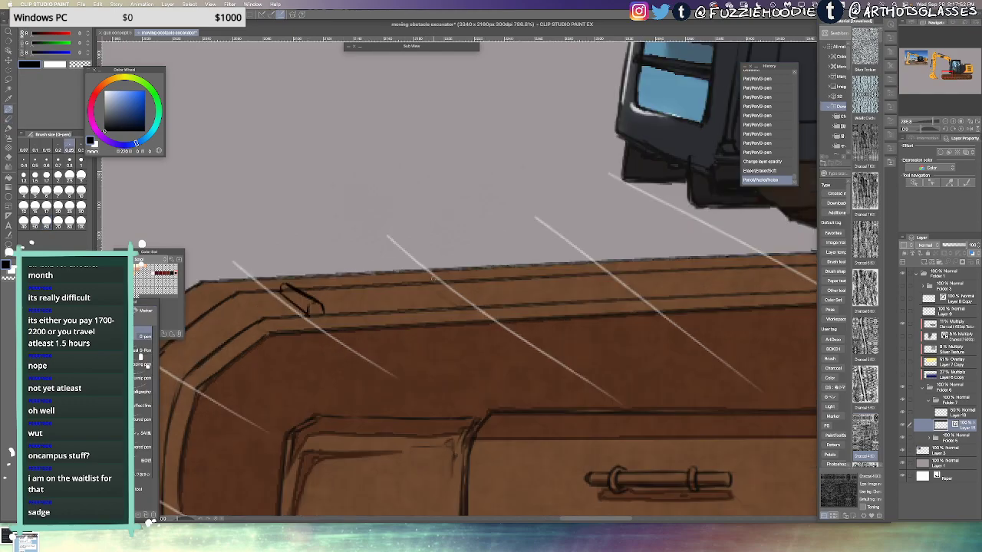
drag(433, 279, 465, 300)
key(ctrl+z)
key(ctrl+z)
key(ctrl+z)
mouse_move(461, 299)
mouse_down()
mouse_move(467, 306)
mouse_move(455, 307)
mouse_move(427, 285)
mouse_up()
drag(429, 281, 436, 283)
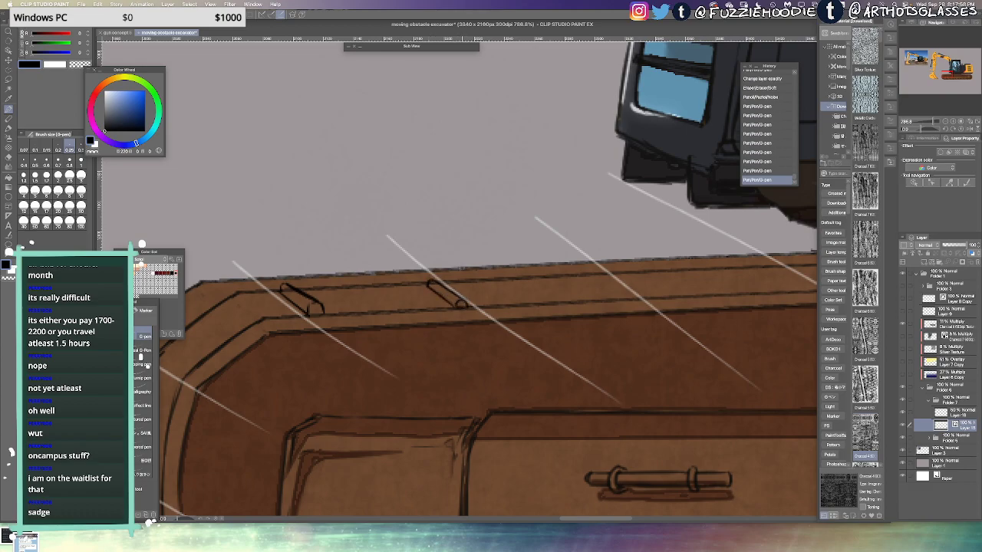
Draw the third slanted tread bar along its guide line on the track's upper edge, ahead of the cab base
mouse_move(578, 271)
mouse_down()
mouse_move(526, 269)
mouse_move(589, 299)
mouse_up()
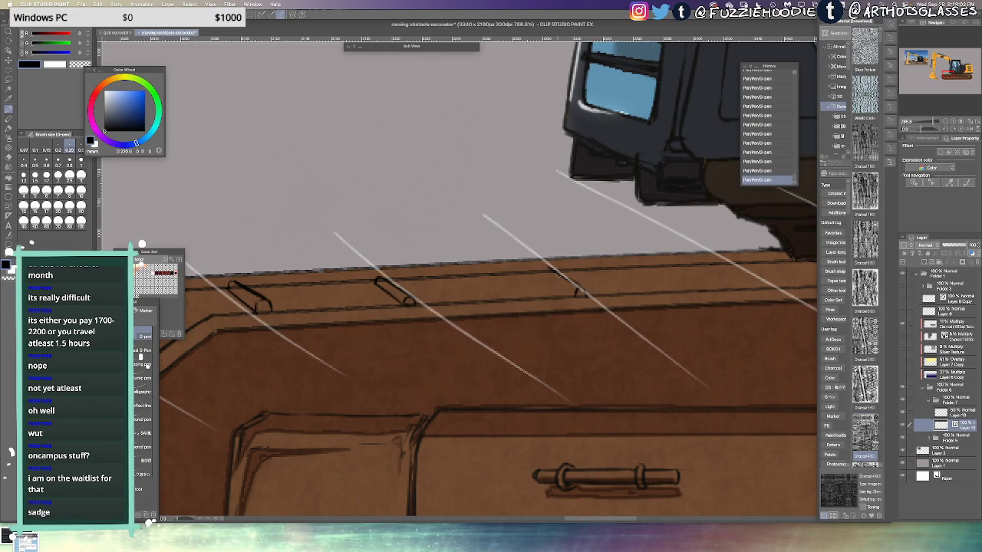
drag(543, 272, 576, 295)
drag(642, 239, 539, 237)
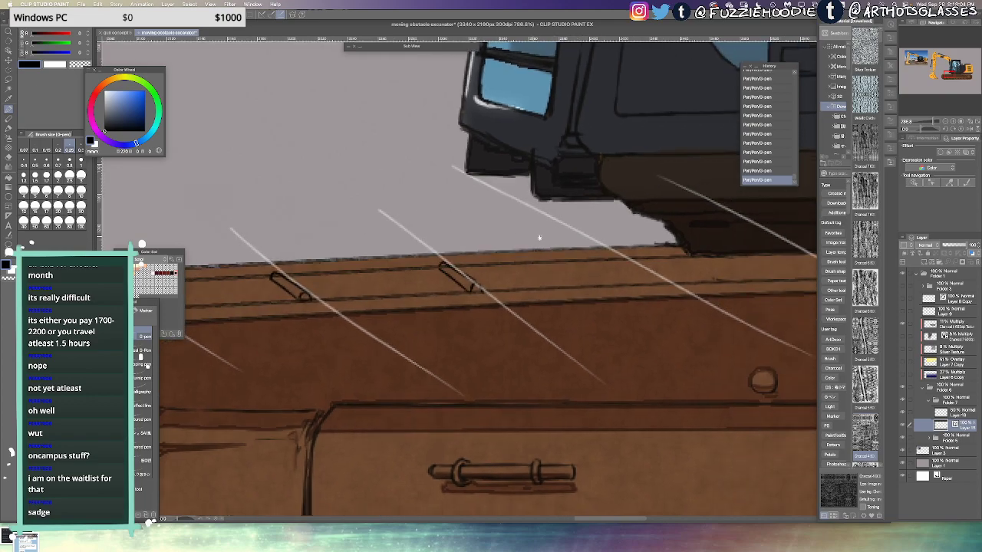
Draw the fourth tread bar just ahead of the cab's base and trim its lower end with the hard eraser
key(super+alt+0)
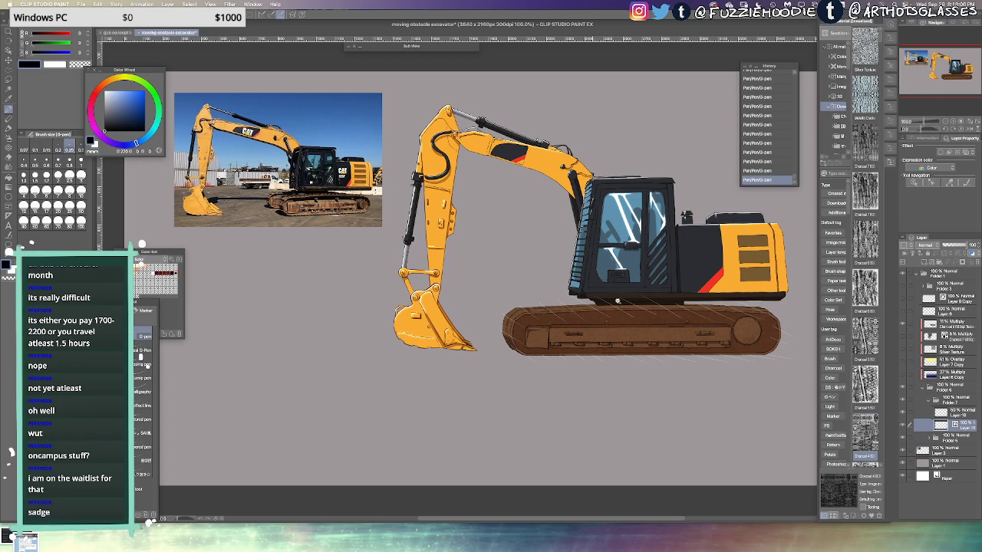
scroll(617, 301, up, 2)
scroll(567, 304, up, 3)
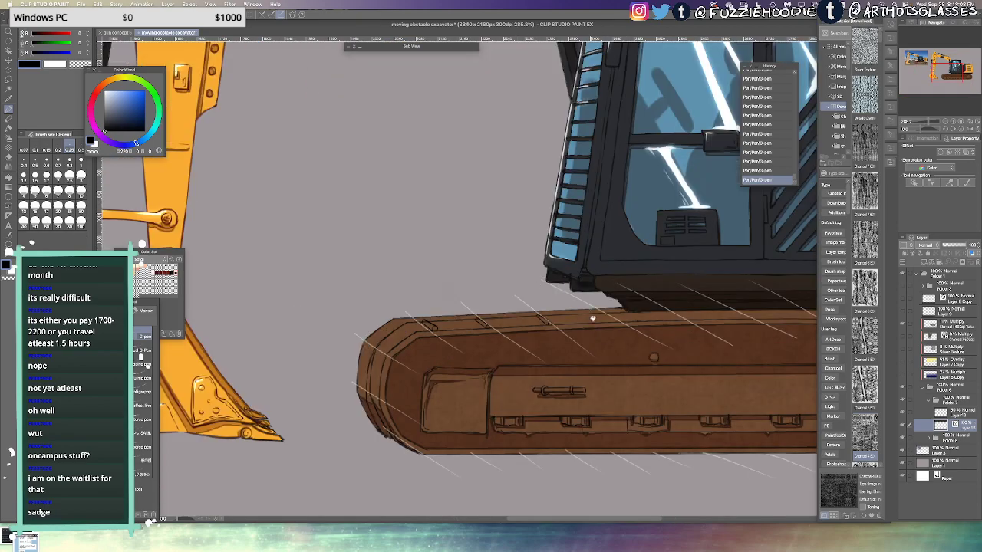
scroll(592, 317, up, 4)
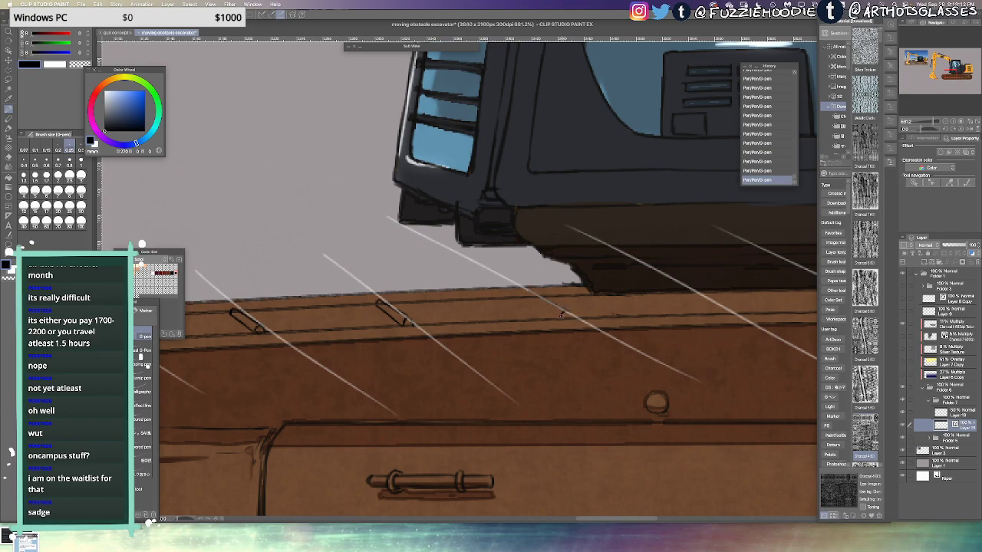
drag(526, 294, 562, 316)
key(e)
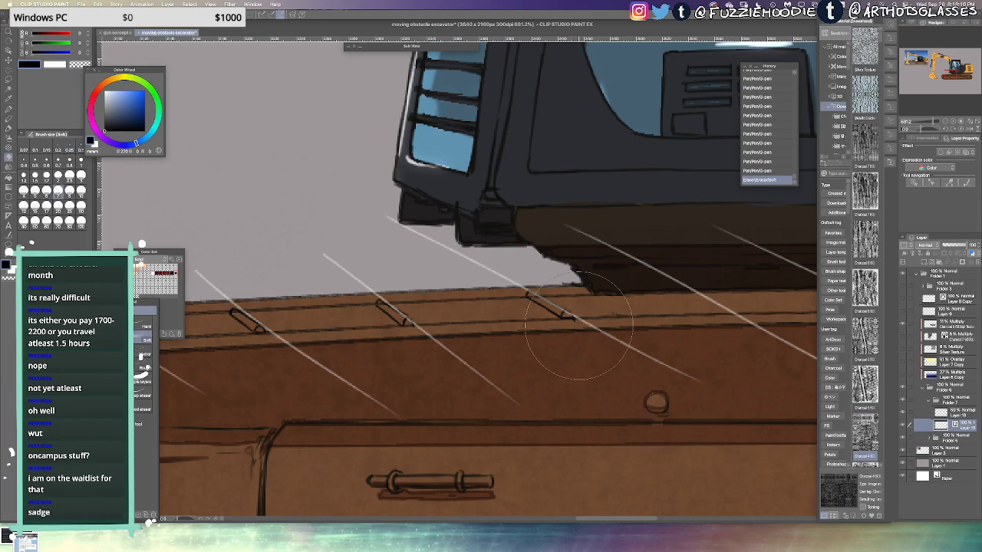
key(ctrl+z)
click(146, 327)
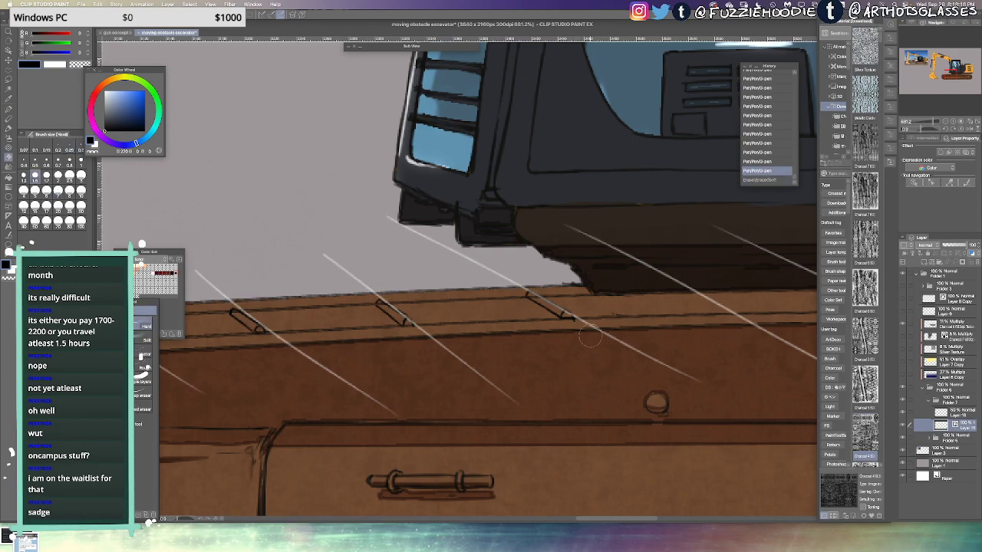
drag(576, 324, 572, 320)
drag(599, 335, 497, 339)
Draw the fifth tread bar with the G-pen along its guide line beneath the front of the cab's base
key(p)
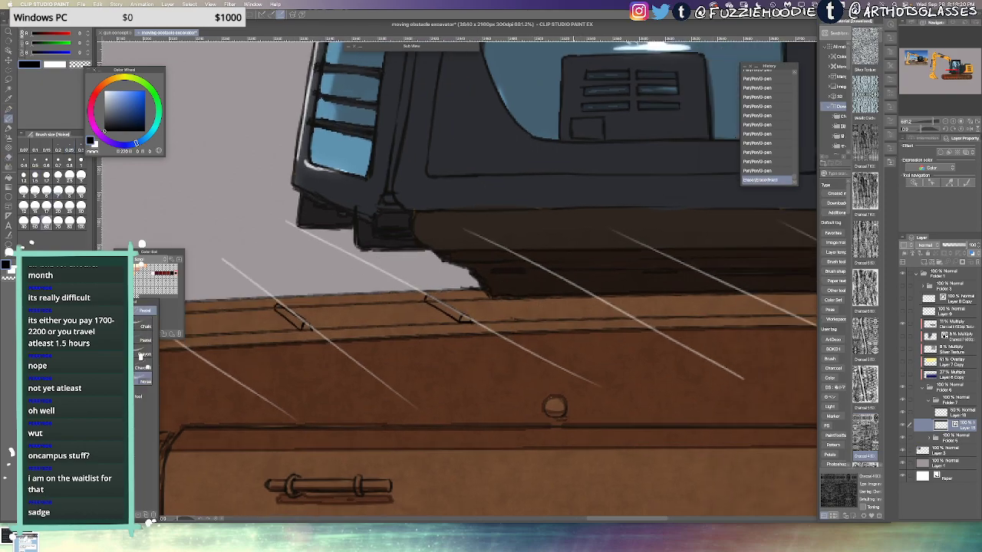
key(p)
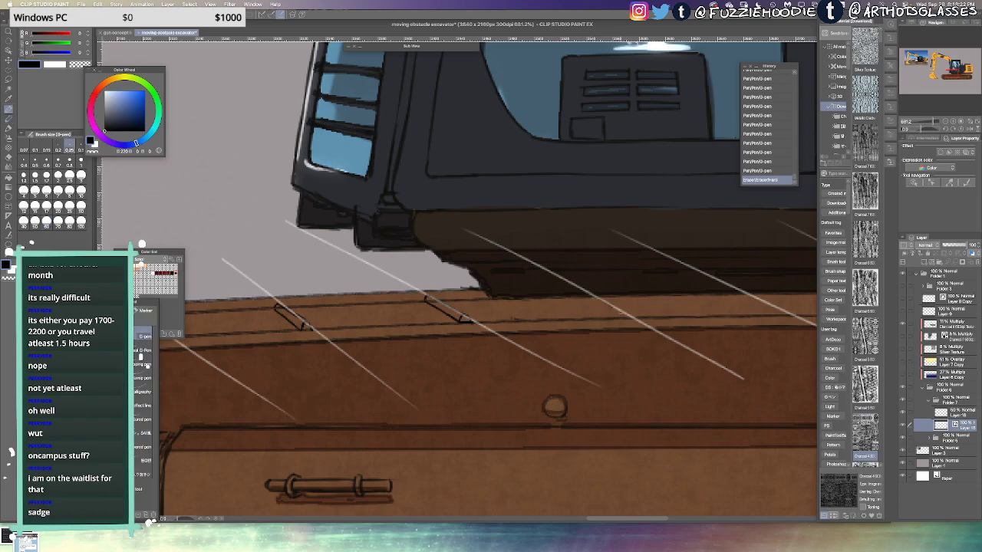
click(618, 314)
click(619, 314)
drag(588, 295, 625, 317)
click(580, 295)
key(super+z)
Draw the sixth tread bar under the middle of the cab's base, undoing and redrawing strokes that miss the guide line
mouse_move(711, 293)
mouse_down()
mouse_move(611, 290)
mouse_move(693, 314)
mouse_up()
click(644, 288)
key(super+z)
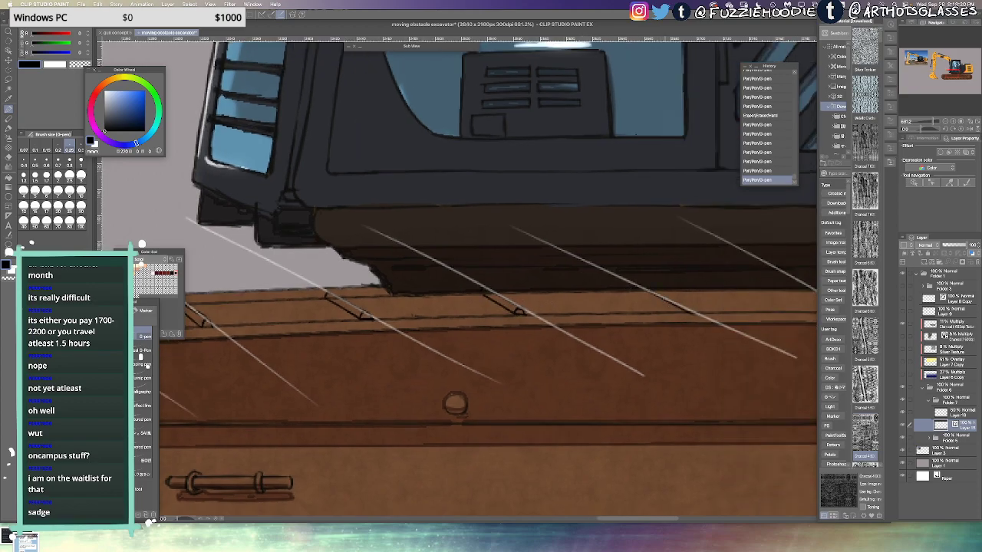
key(super+z)
drag(648, 289, 689, 311)
drag(678, 308, 688, 311)
mouse_move(642, 287)
mouse_down()
mouse_move(674, 311)
mouse_move(577, 312)
mouse_move(577, 301)
mouse_up()
key(super+z)
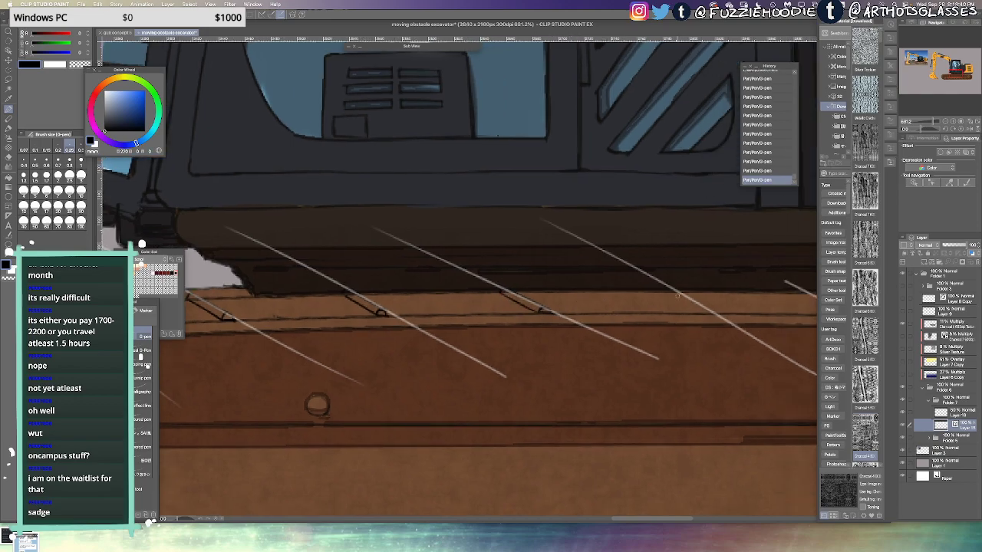
Draw the seventh tread bar beneath the rear of the cab and check the drawing in a mirrored view
drag(663, 287, 715, 316)
mouse_move(664, 291)
mouse_down()
mouse_move(707, 313)
mouse_move(655, 297)
mouse_up()
key(h)
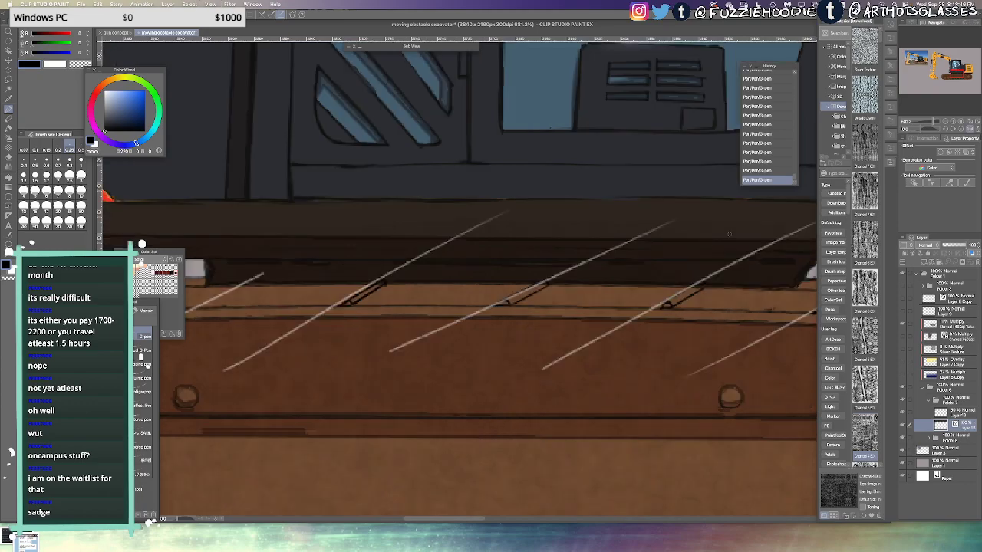
key(super+alt+0)
key(h)
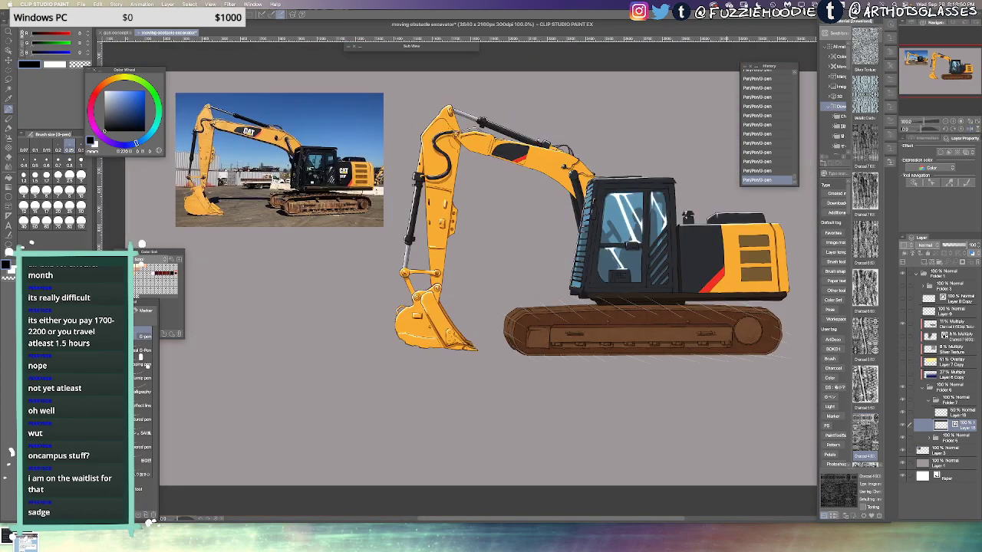
Lasso the seventh tread bar, adjust it slightly with Scale/Rotate, and deselect it
scroll(704, 314, up, 5)
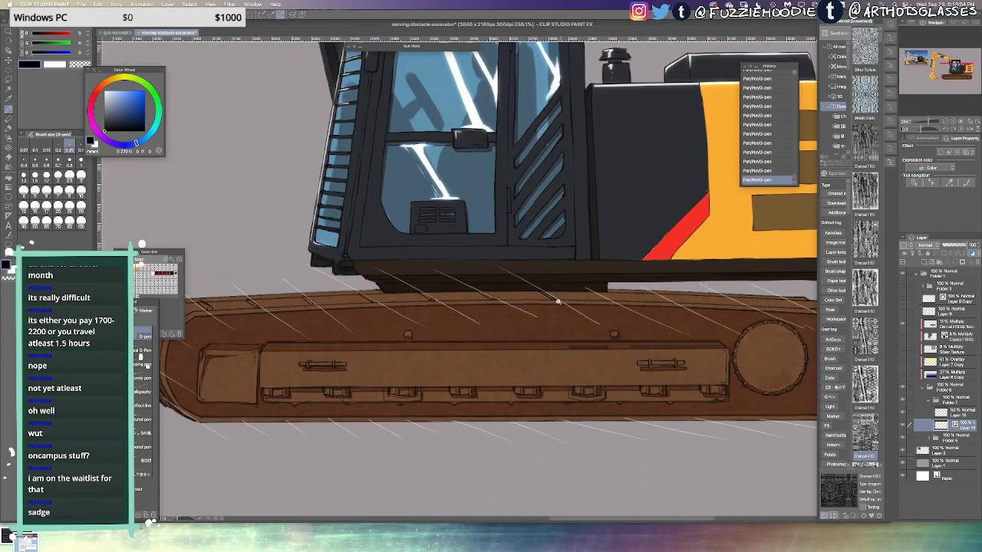
scroll(558, 302, up, 3)
mouse_move(533, 261)
mouse_down()
mouse_move(532, 319)
mouse_move(557, 314)
mouse_up()
key(ctrl+z)
key(l)
mouse_move(528, 265)
mouse_down()
mouse_move(500, 249)
mouse_move(519, 252)
mouse_up()
key(ctrl+t)
key(Return)
key(ctrl+d)
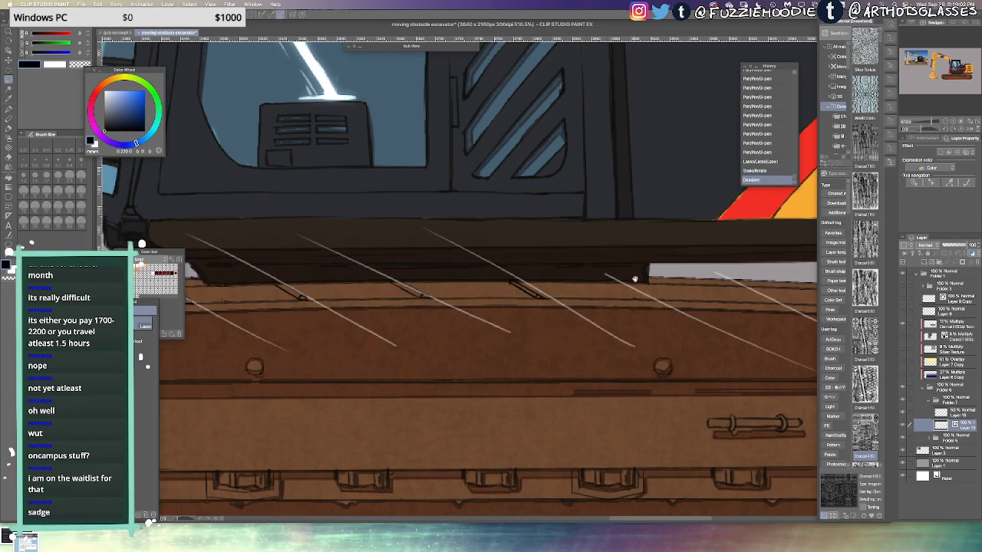
Draw the eighth tread bar with the G-pen where the cab's base ends at the rear, redoing strokes until they fit
mouse_move(635, 278)
mouse_down()
mouse_move(564, 279)
mouse_move(582, 311)
mouse_up()
key(p)
scroll(536, 281, up, 4)
key(p)
key(ctrl+z)
key(super+z)
key(super+z)
drag(540, 283, 576, 303)
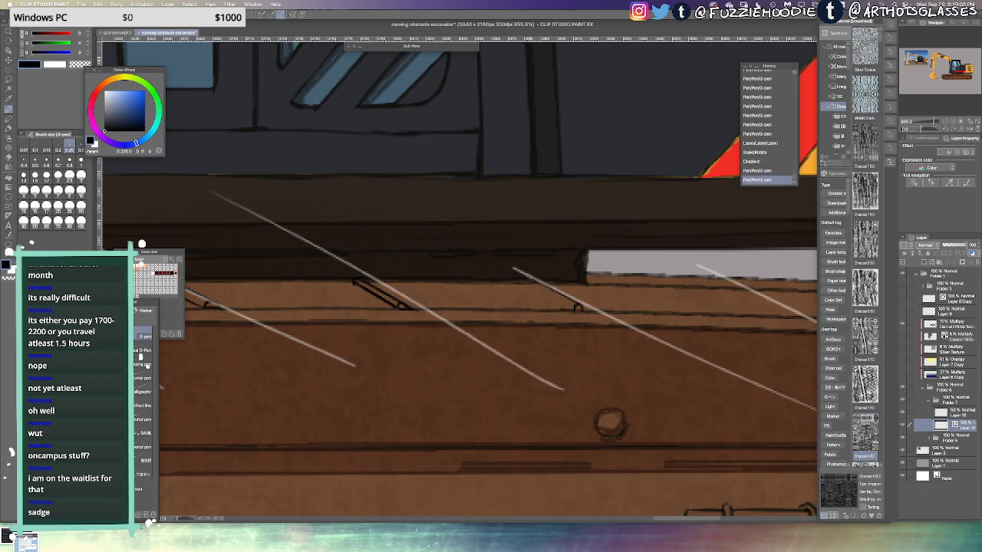
drag(522, 273, 575, 307)
key(super+z)
drag(526, 284, 573, 310)
drag(687, 317, 554, 295)
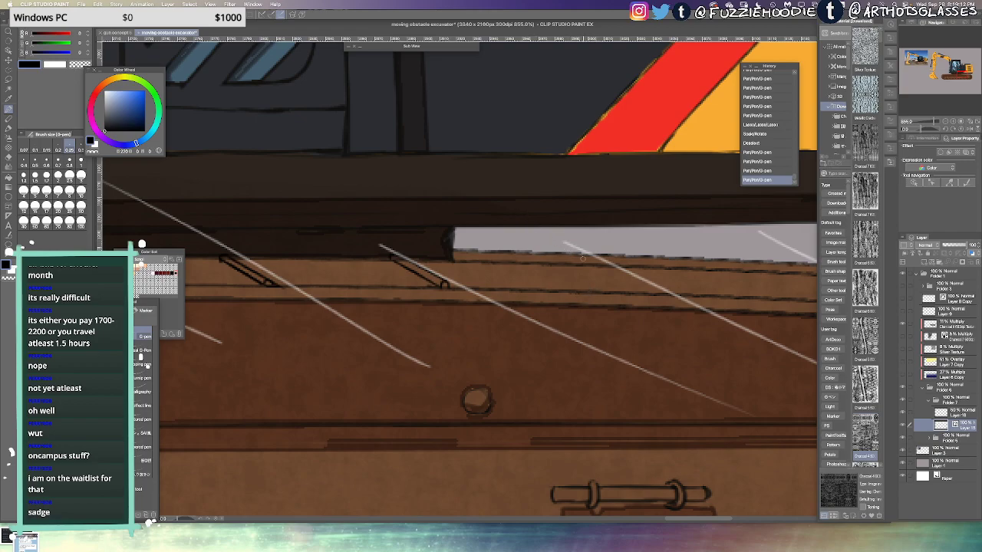
Draw the ninth tread bar along the guide line below the red stripe, with parallel slanted edges and closed ends
drag(594, 266, 602, 264)
drag(652, 293, 661, 293)
drag(602, 263, 656, 291)
key(super+z)
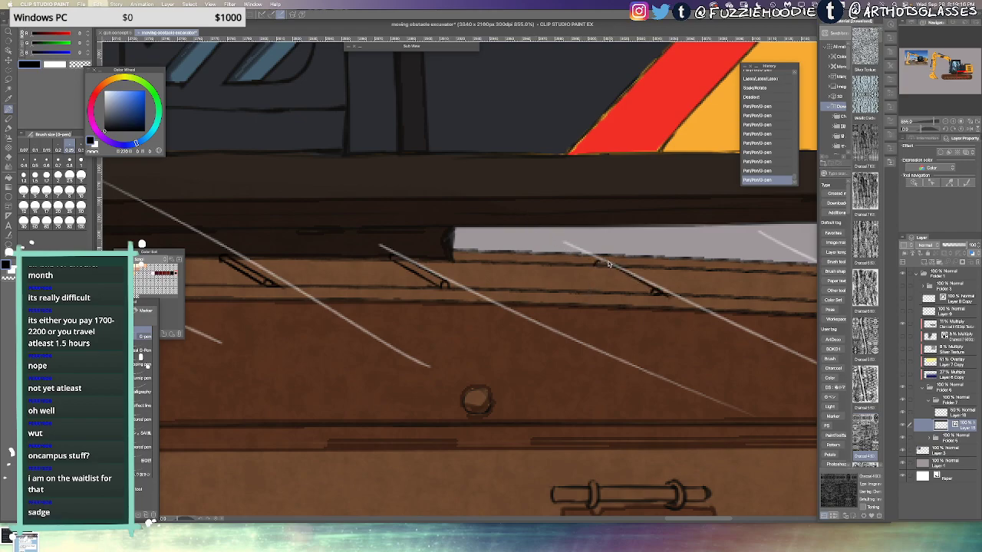
drag(603, 264, 658, 290)
key(super+z)
drag(602, 263, 656, 290)
drag(604, 269, 655, 292)
key(super+z)
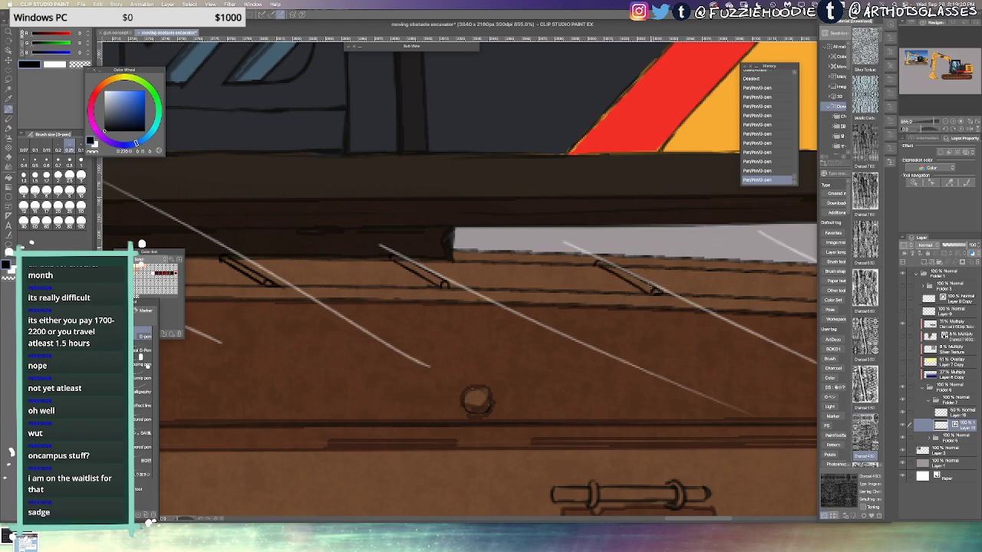
Draw the tenth tread bar on the track's upper edge above the round wheel, redoing its slanted lines
drag(699, 263, 535, 265)
mouse_move(695, 290)
mouse_down()
mouse_move(590, 287)
mouse_move(560, 269)
mouse_move(604, 298)
mouse_up()
key(super+z)
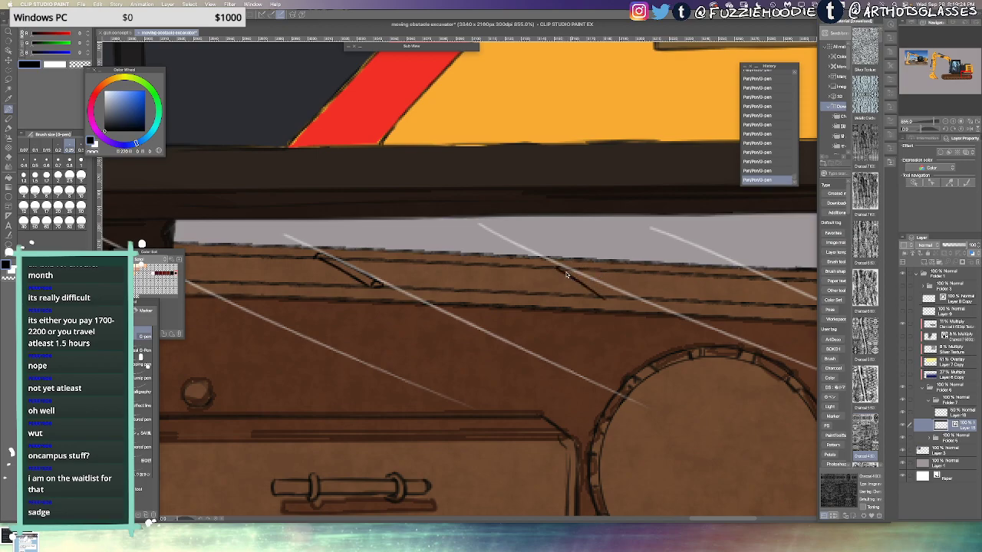
key(super+z)
drag(557, 268, 618, 294)
drag(572, 269, 609, 290)
key(super+z)
mouse_move(566, 266)
mouse_down()
mouse_move(618, 295)
mouse_move(590, 277)
mouse_move(614, 289)
mouse_move(524, 279)
mouse_up()
key(super+z)
Mirror the view and draw the eleventh tread bar near the rear end of the track's upper edge
key(h)
drag(443, 246, 588, 235)
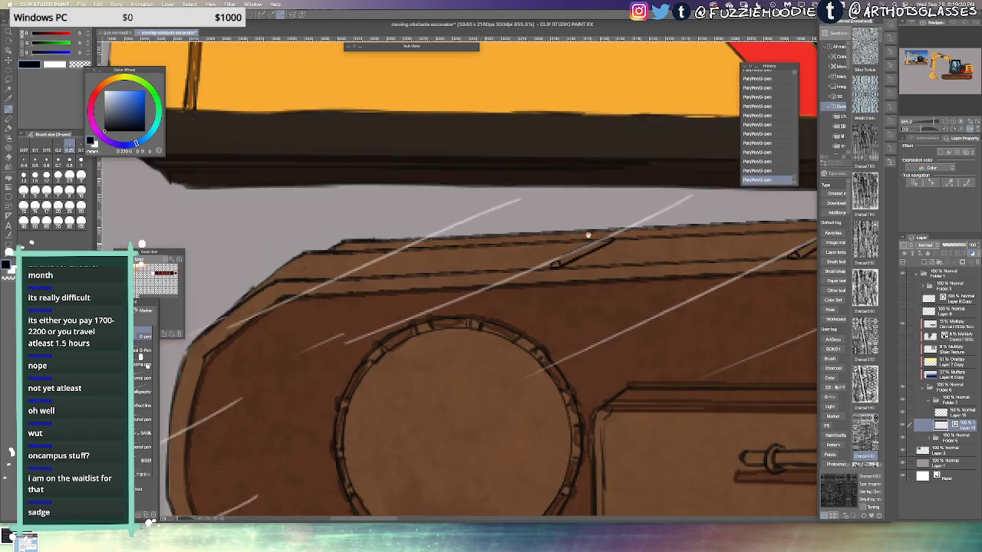
drag(348, 277, 404, 248)
key(super+z)
drag(357, 279, 412, 250)
key(ctrl+z)
drag(357, 279, 410, 252)
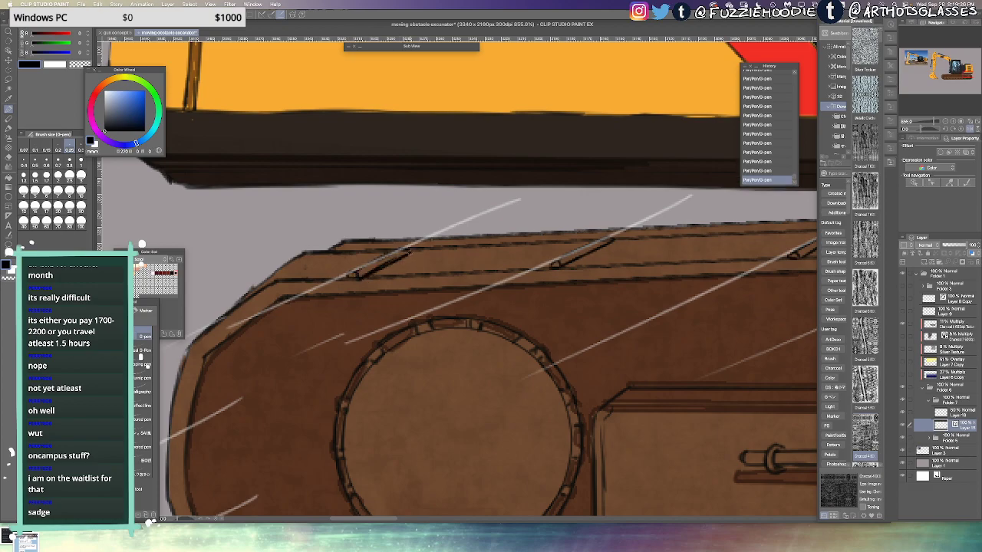
Restore the unmirrored view and draw a small protruding tread bar end on the upper bend of the track's rear curve
key(h)
mouse_move(647, 278)
mouse_down()
mouse_move(596, 287)
mouse_move(601, 246)
mouse_move(581, 263)
mouse_move(560, 245)
mouse_up()
key(super+z)
key(super+z)
key(super+z)
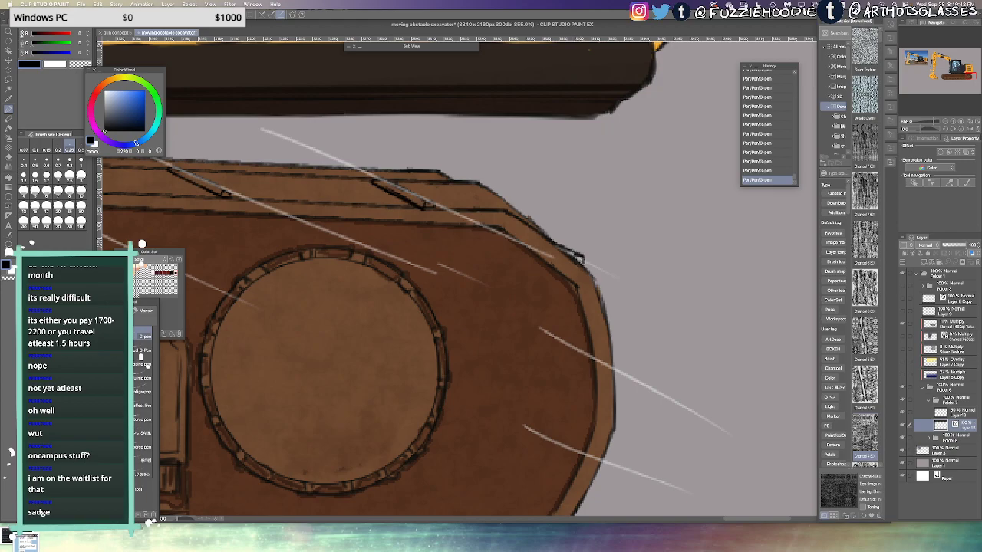
Draw two small tread bar ends down the outer edge of the track's rear curve, at the white guide lines
mouse_move(611, 356)
mouse_down()
mouse_move(619, 369)
mouse_move(613, 324)
mouse_up()
mouse_move(584, 394)
mouse_down()
mouse_move(593, 405)
mouse_move(590, 325)
mouse_up()
key(ctrl+z)
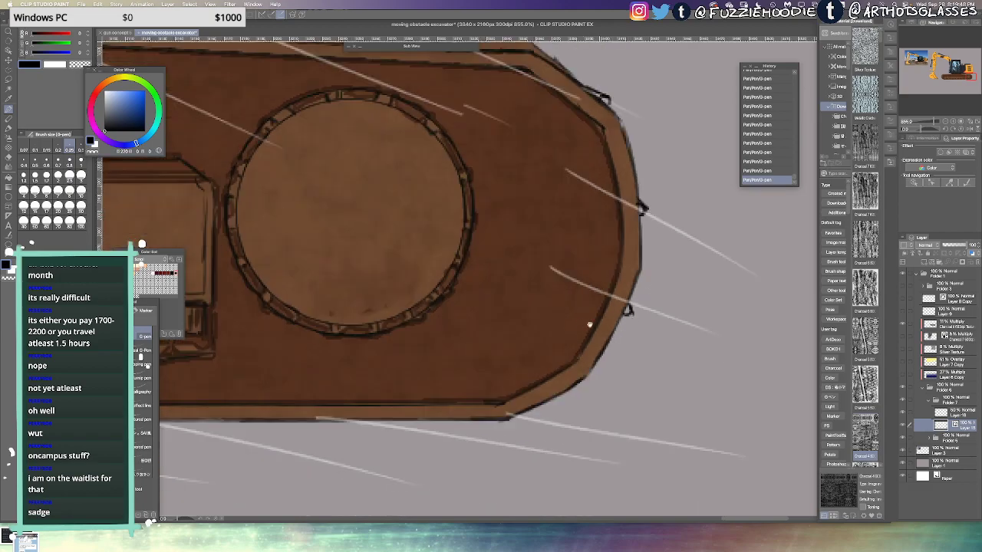
Draw rounded tread bar ends at the track's lower rear corner and on the slanted edge just above it
drag(556, 408, 605, 338)
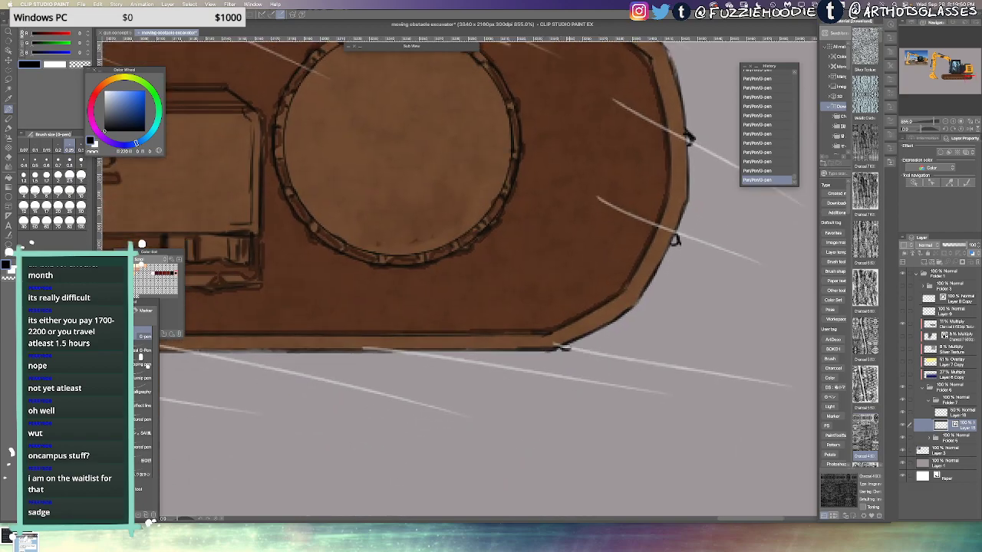
key(ctrl+z)
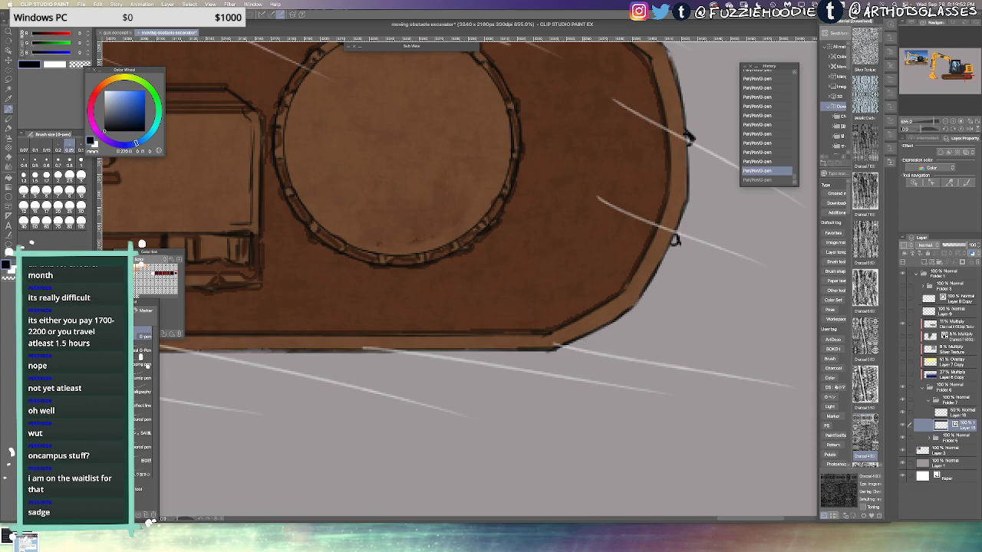
drag(616, 319, 627, 312)
key(ctrl+z)
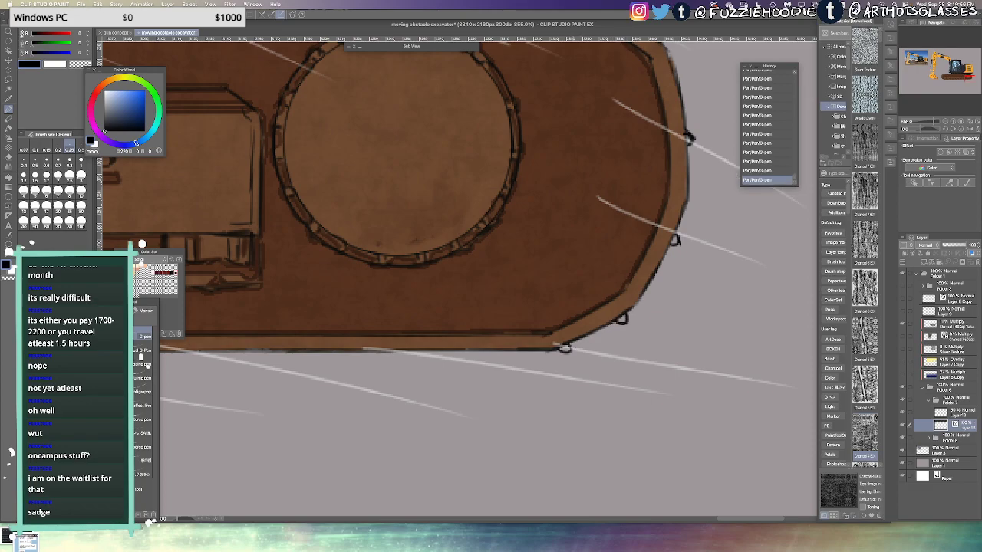
Rework the tread bar end at the lower rear corner into a longer rounded lug, undoing unsatisfactory strokes
mouse_move(565, 349)
mouse_down()
mouse_move(658, 322)
mouse_move(643, 329)
mouse_up()
key(ctrl+z)
key(ctrl+z)
key(ctrl+z)
key(ctrl+z)
key(ctrl+z)
key(ctrl+z)
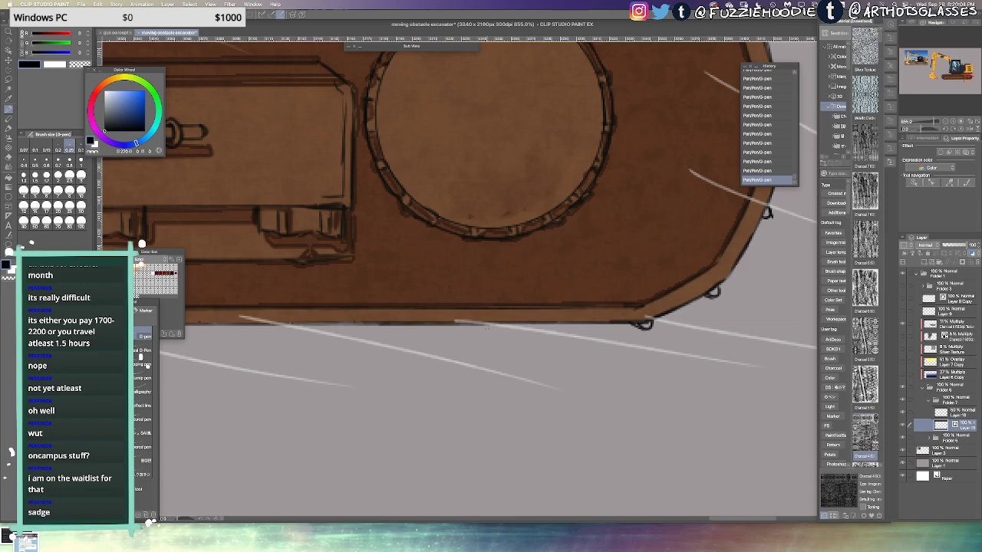
Draw a tread bar end on the track's lower edge below the round wheel, redoing strokes until it fits
mouse_move(486, 325)
mouse_down()
mouse_move(499, 327)
mouse_move(480, 329)
mouse_up()
key(ctrl+z)
key(ctrl+z)
key(ctrl+z)
key(ctrl+z)
key(ctrl+z)
drag(473, 326, 488, 332)
Undo the last two pen strokes and check the tread bars' spacing along the whole track
key(ctrl+alt+0)
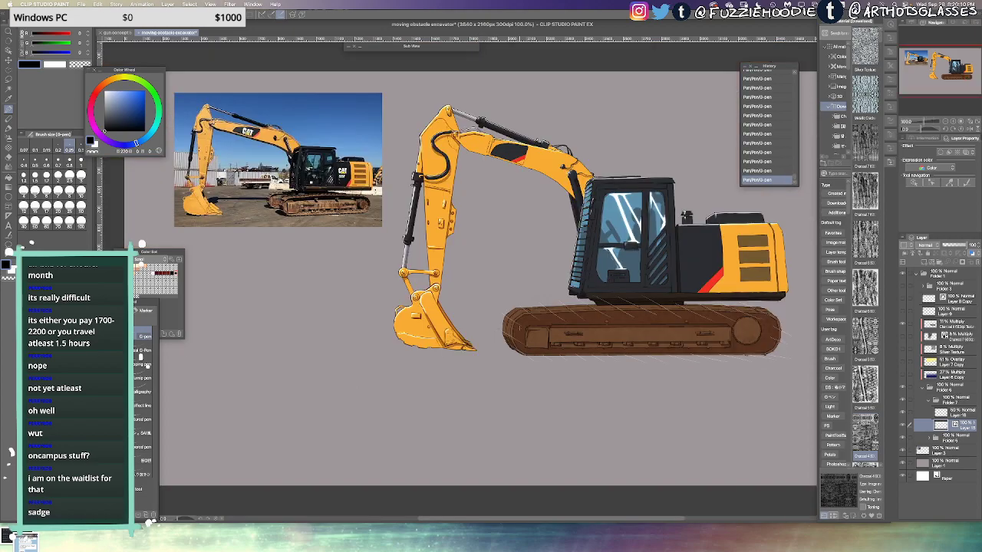
scroll(613, 349, up, 5)
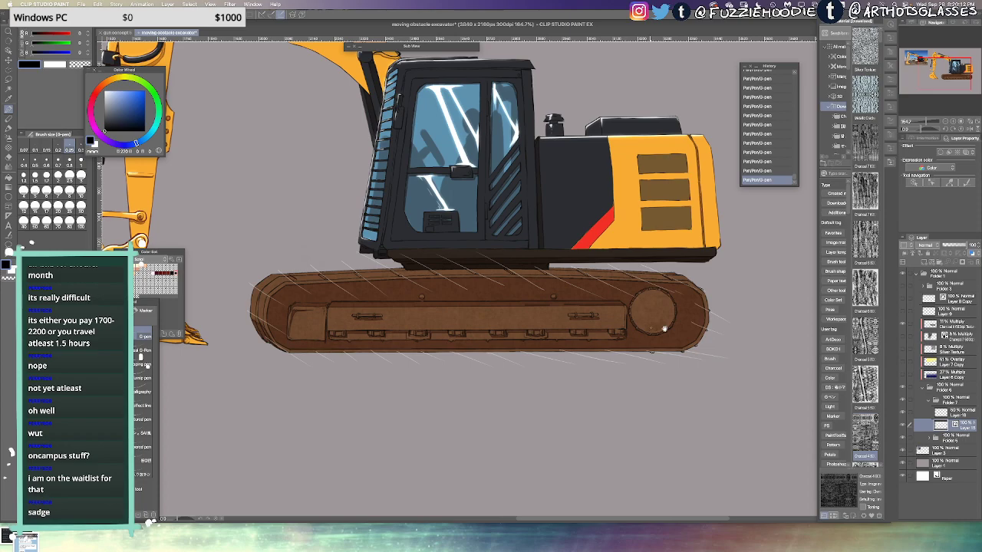
key(ctrl+z)
key(ctrl+z)
scroll(645, 337, down, 3)
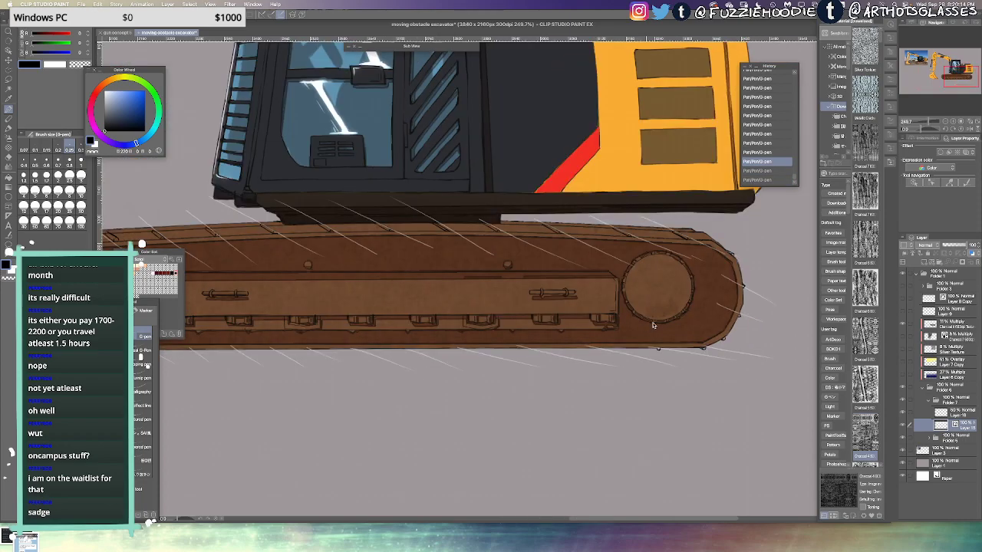
drag(594, 368, 629, 369)
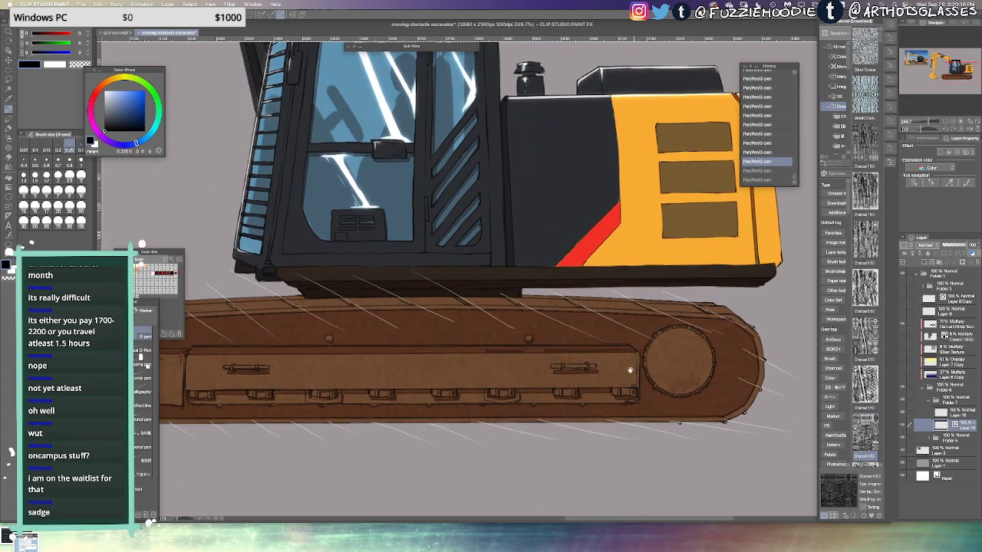
scroll(638, 363, down, 1)
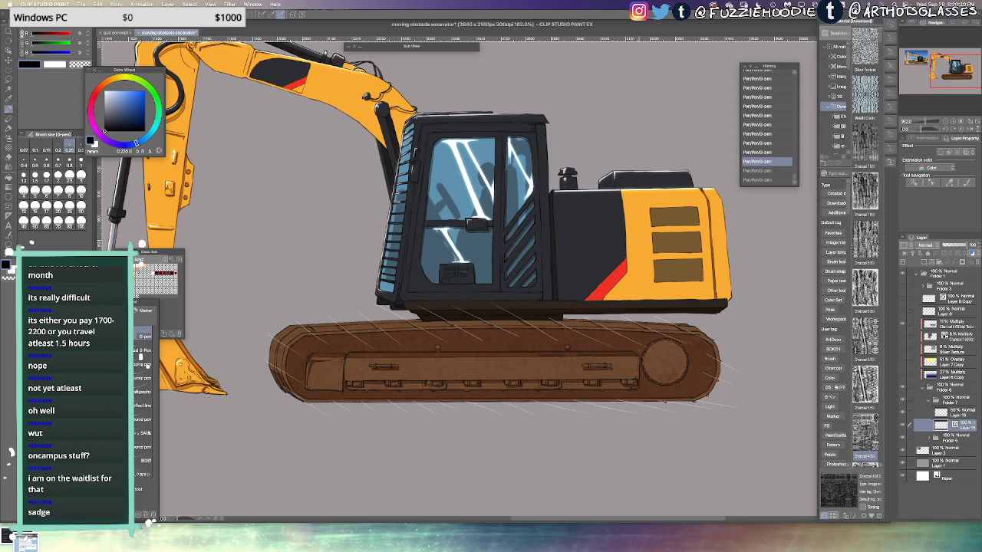
Lasso the tread bars on the track's upper edge below the rear body and apply a Scale/Rotate transform
key(l)
mouse_move(654, 294)
mouse_down()
mouse_move(487, 290)
mouse_move(425, 294)
mouse_move(418, 305)
mouse_move(439, 328)
mouse_move(528, 363)
mouse_move(655, 358)
mouse_move(543, 370)
mouse_up()
key(ctrl+t)
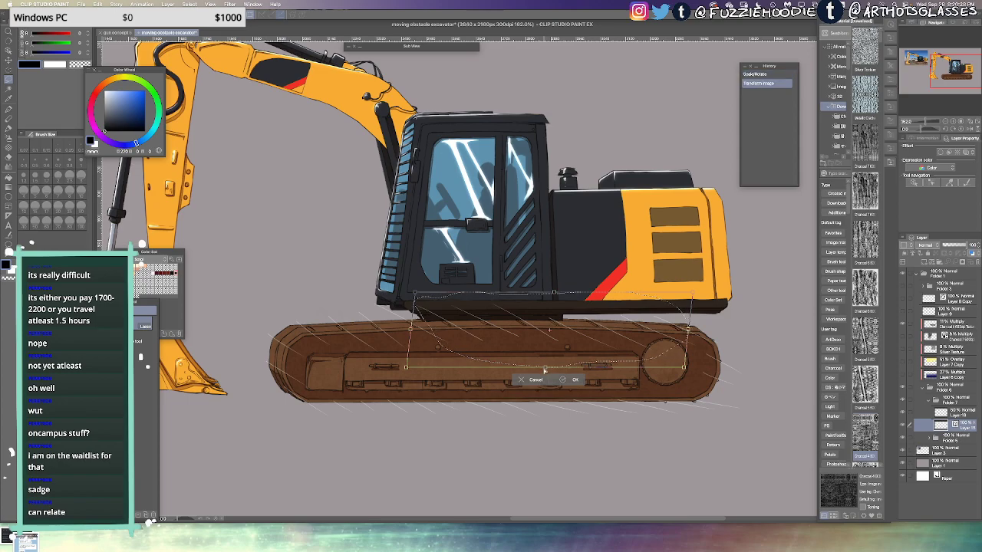
key(Return)
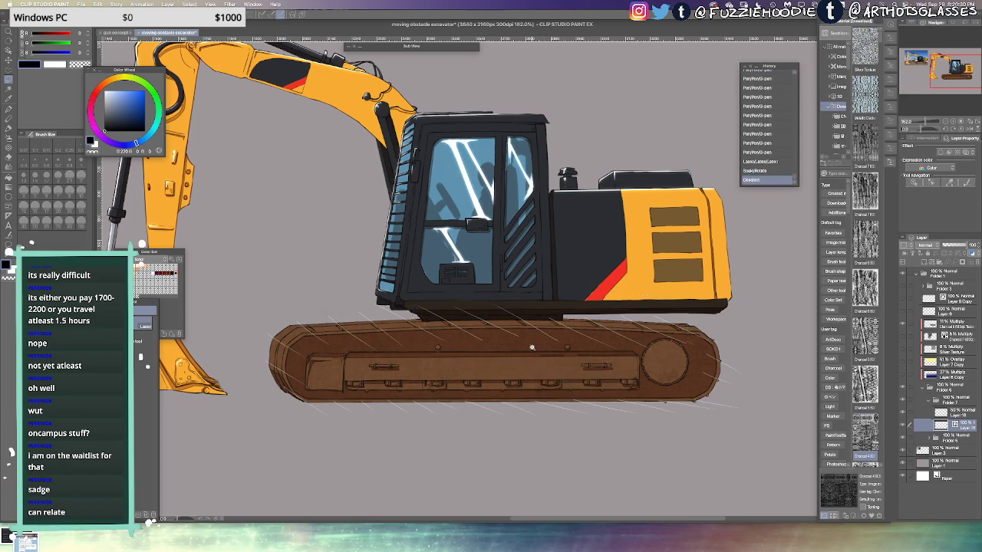
Complete the tread bar end below the round wheel with the G-pen, undoing the stray noise-textured pencil stroke
scroll(685, 375, up, 2)
scroll(614, 338, up, 2)
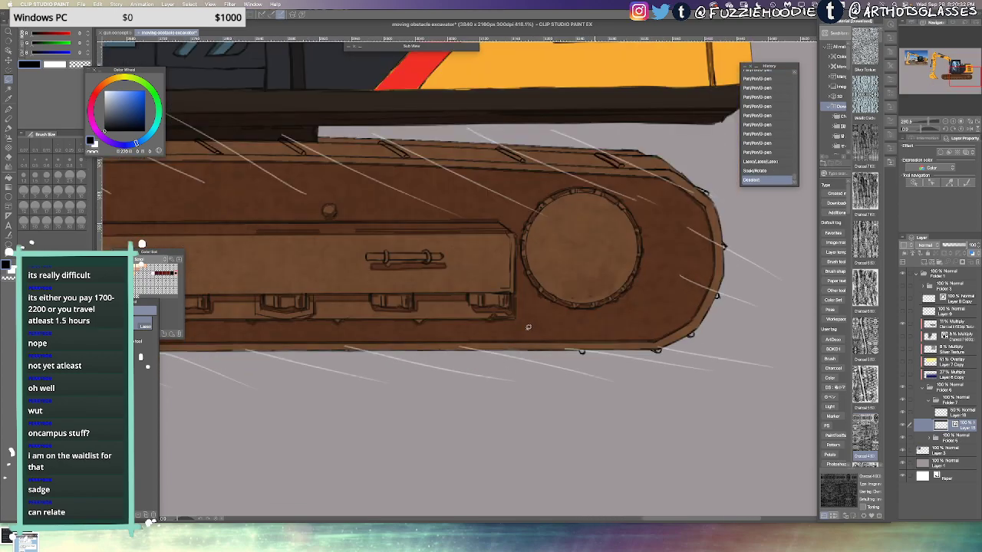
key(p)
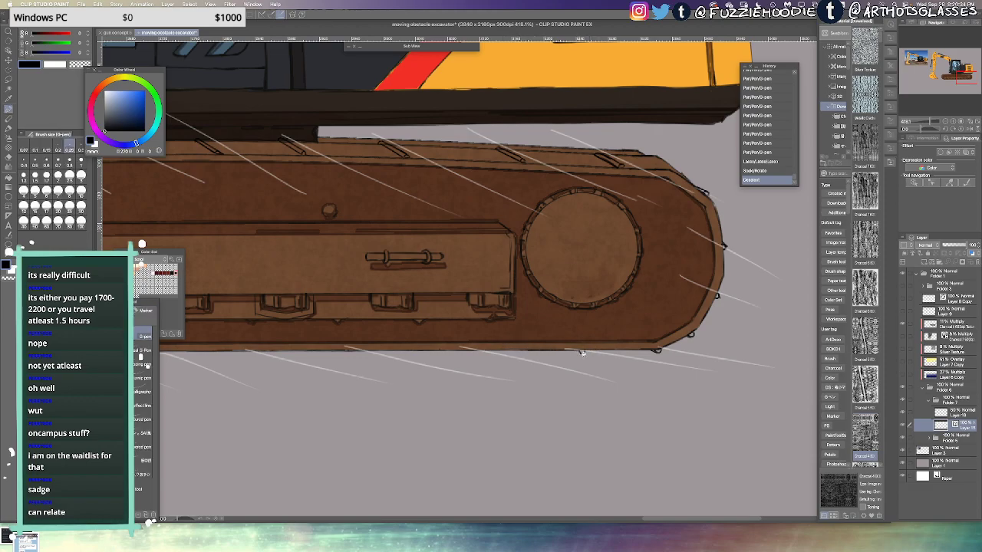
scroll(581, 352, up, 2)
key(p)
drag(498, 372, 645, 380)
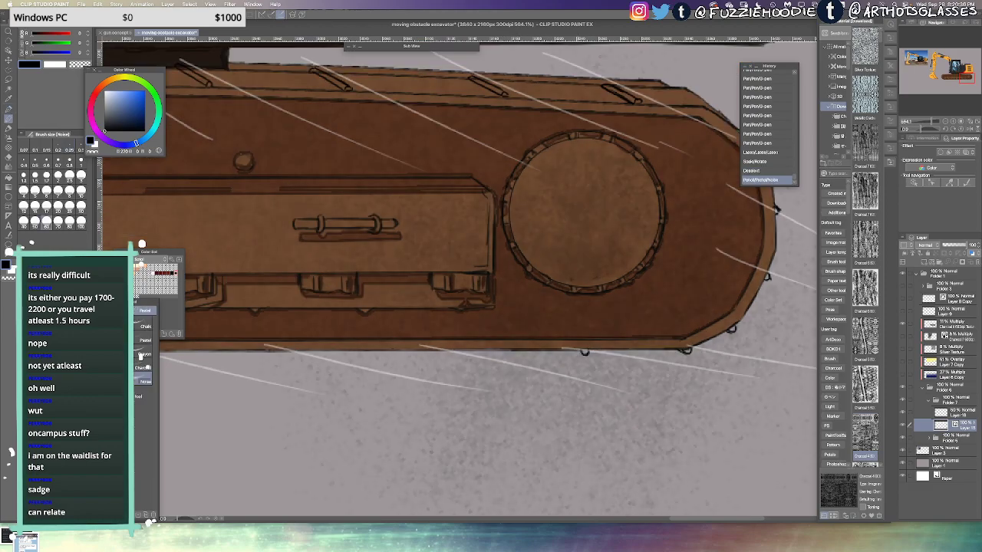
key(ctrl+z)
key(p)
click(583, 352)
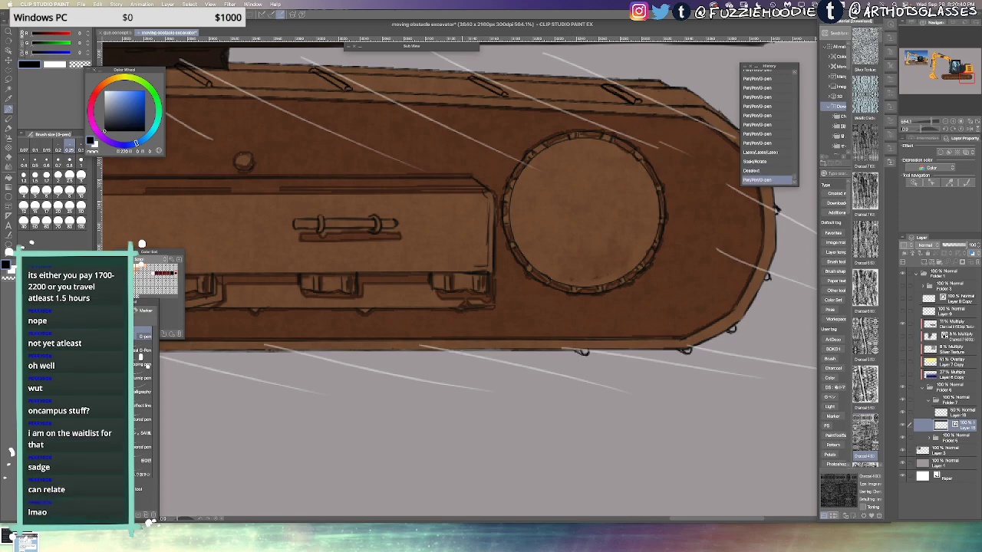
Draw the tread bar end on the lower edge beneath the rearmost roller, redoing strokes until its curve fits
click(456, 354)
key(super+z)
drag(453, 352, 460, 353)
key(super+z)
key(ctrl+z)
click(454, 353)
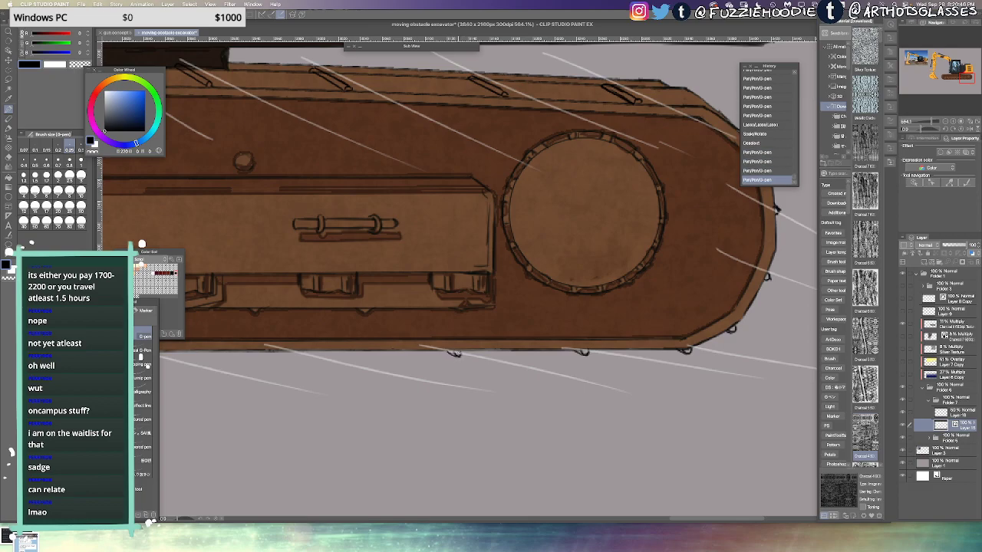
Draw the tread bar end on the lower edge near the second roller from the rear, redoing its strokes
drag(393, 332, 467, 305)
mouse_move(366, 324)
mouse_down()
mouse_move(378, 323)
mouse_move(372, 331)
mouse_up()
key(super+z)
key(super+z)
key(super+z)
key(c)
drag(367, 328, 456, 298)
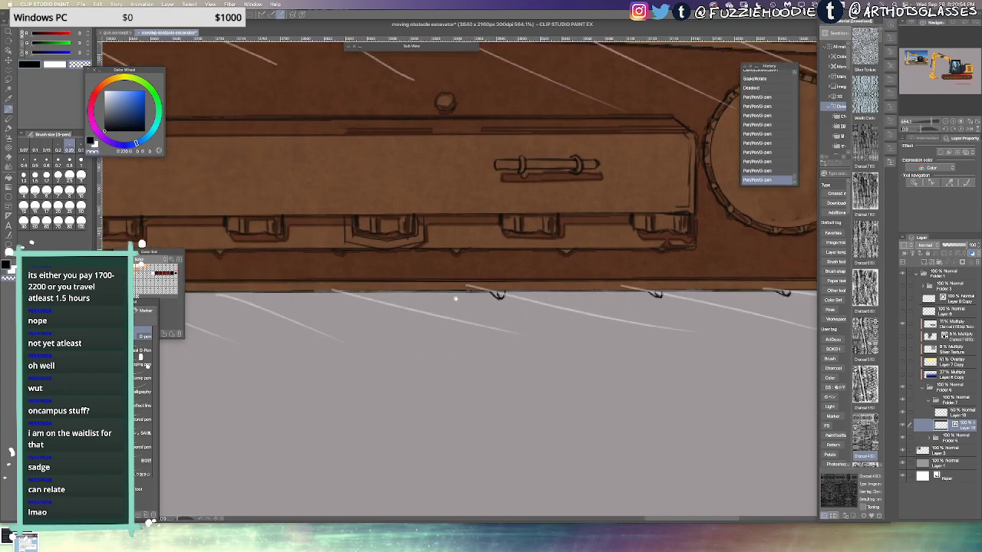
key(c)
Draw the tread bar end on the lower edge by the third roller from the rear, at its guide line
drag(340, 291, 349, 298)
key(super+z)
key(super+z)
drag(253, 293, 361, 283)
Draw the tread bar end on the lower edge near the fourth roller from the rear and correct its outline
click(332, 284)
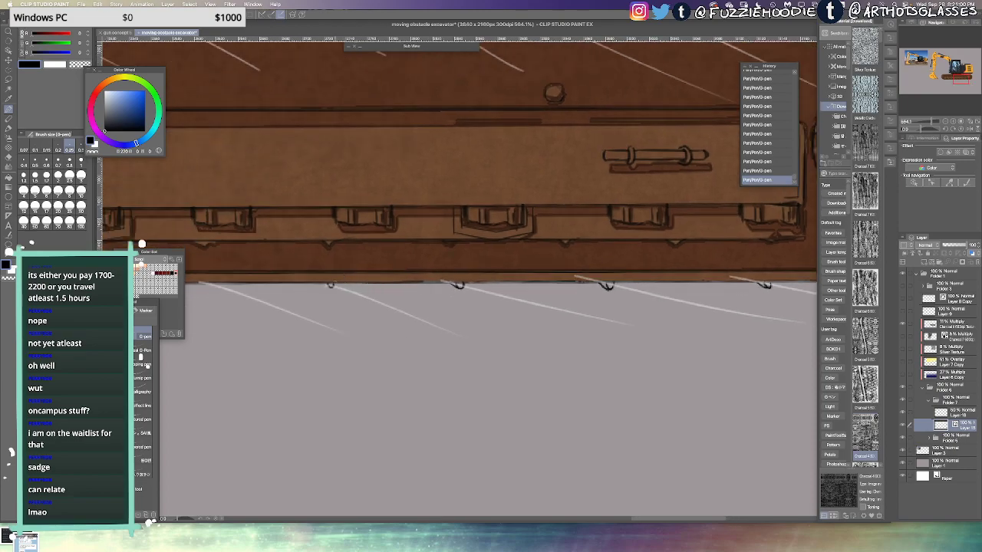
key(super+z)
drag(324, 285, 461, 291)
key(super+z)
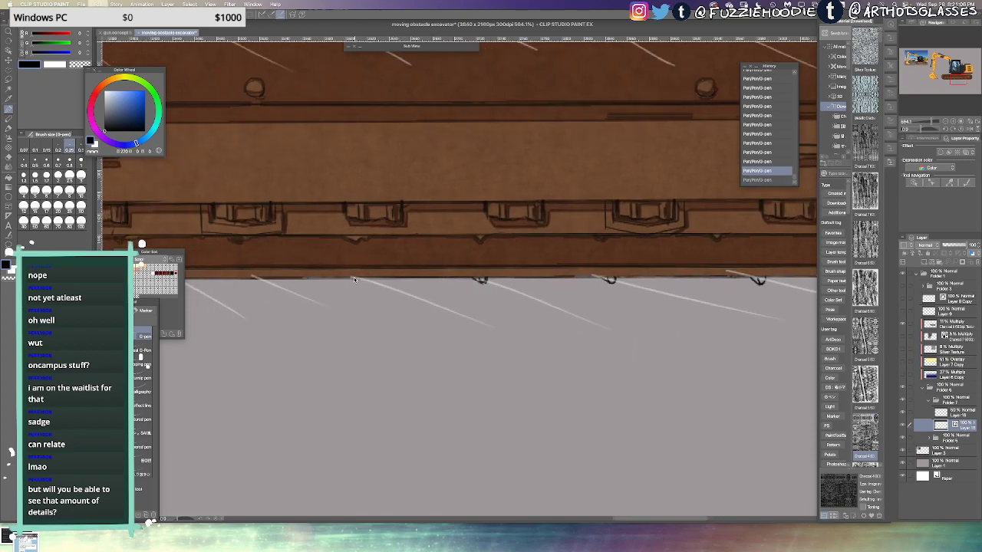
Draw the tread bar end on the lower edge beneath the fifth roller from the rear, undoing the first attempts
click(358, 281)
key(super+z)
key(super+z)
drag(353, 278, 362, 281)
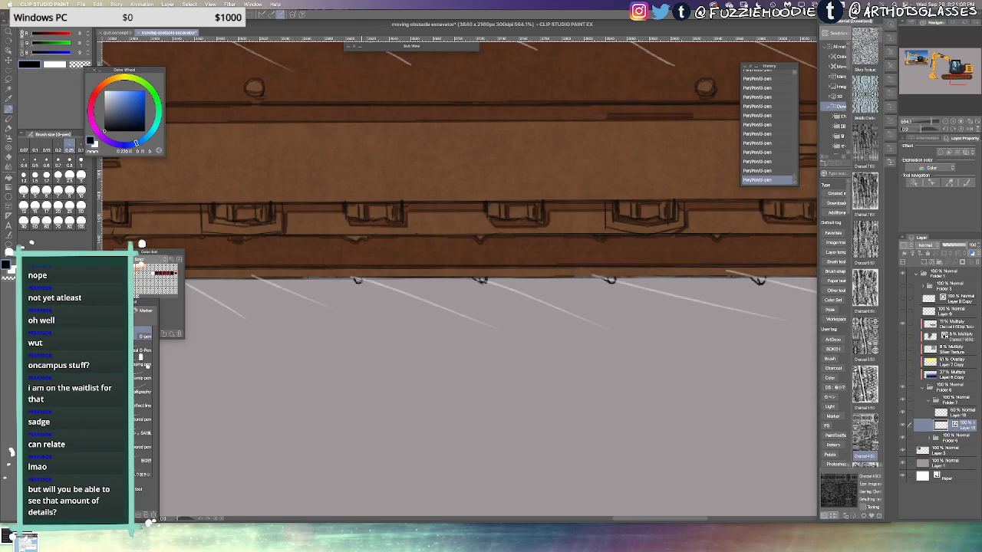
key(super+0)
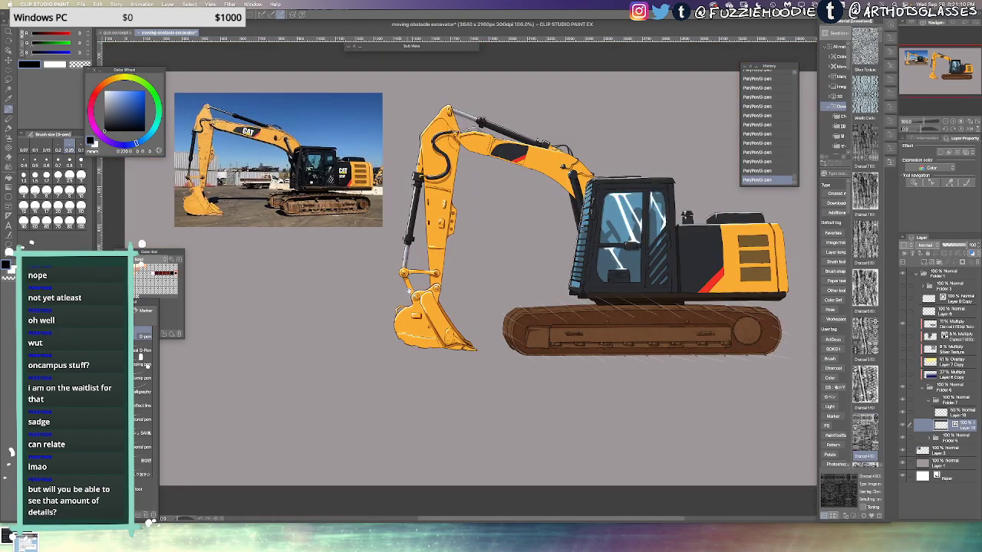
Draw the tread bar end beneath the framed roller nearest the front, comparing and redoing strokes until it fits
drag(560, 335, 499, 323)
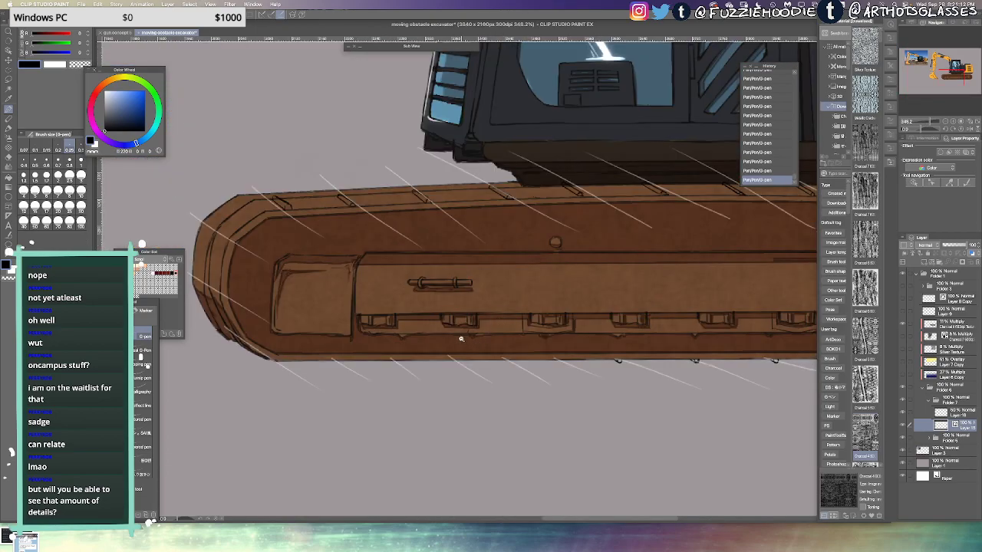
scroll(460, 337, up, 5)
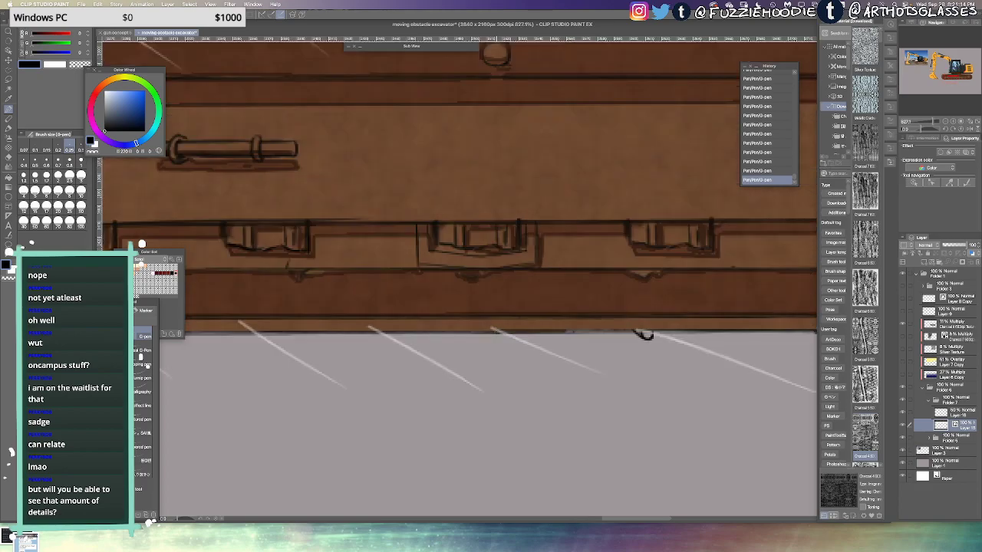
key(super+z)
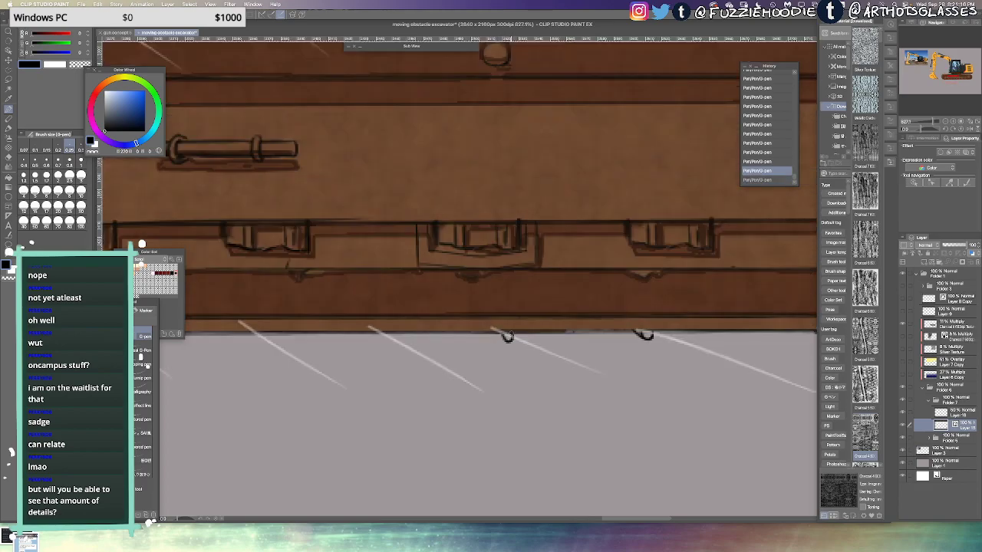
key(super+y)
key(super+z)
key(super+z)
key(super+y)
key(super+y)
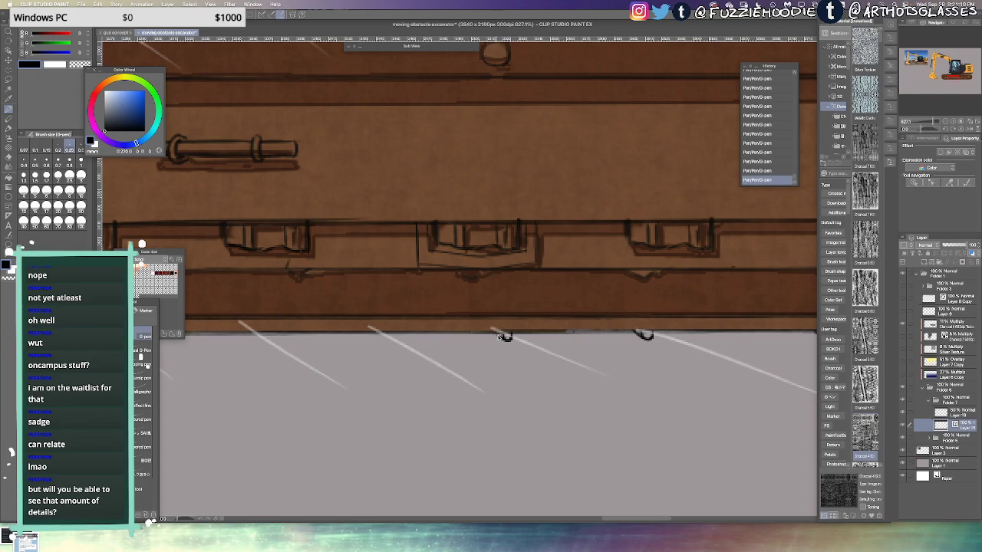
key(super+z)
drag(496, 333, 509, 340)
key(super+z)
scroll(453, 338, left, 2)
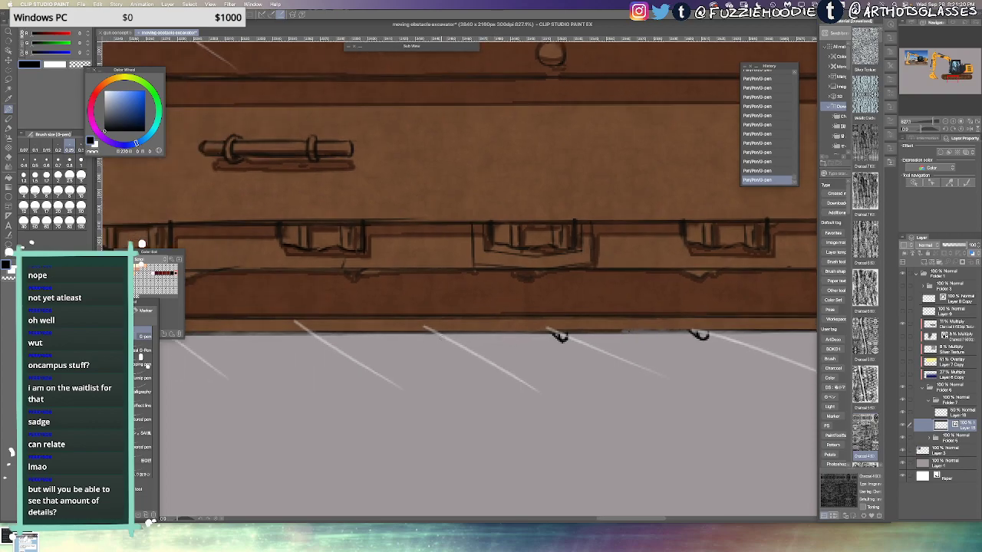
Draw the tread bar end between the front framed roller and the next roller forward, redoing its curved stroke
mouse_move(438, 333)
mouse_down()
mouse_move(449, 335)
mouse_move(443, 340)
mouse_up()
key(super+z)
key(super+z)
drag(433, 334, 443, 342)
key(super+z)
key(super+z)
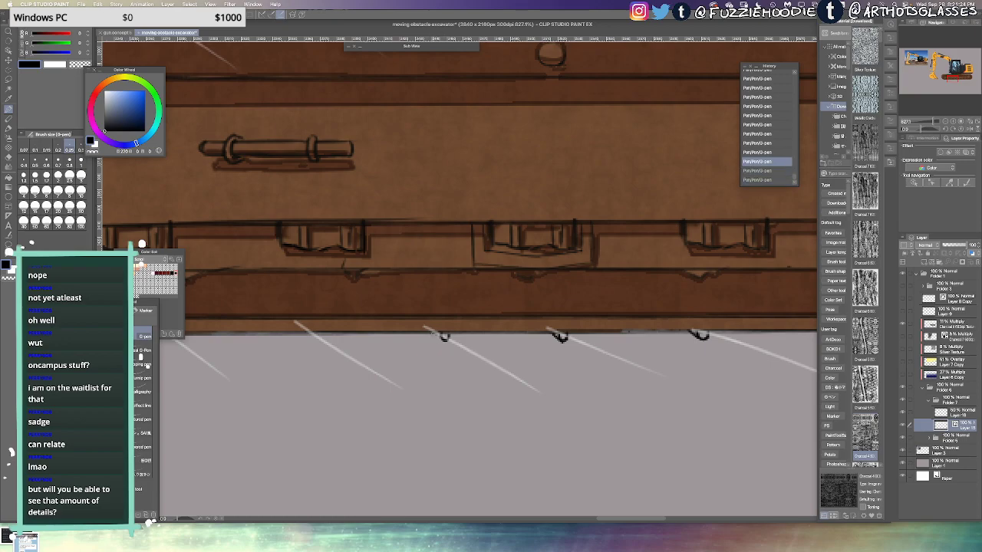
key(super+y)
key(super+y)
scroll(420, 329, left, 3)
Draw tread bar ends on the lower edge beneath the two frontmost rollers, following the guide lines
drag(384, 325, 395, 330)
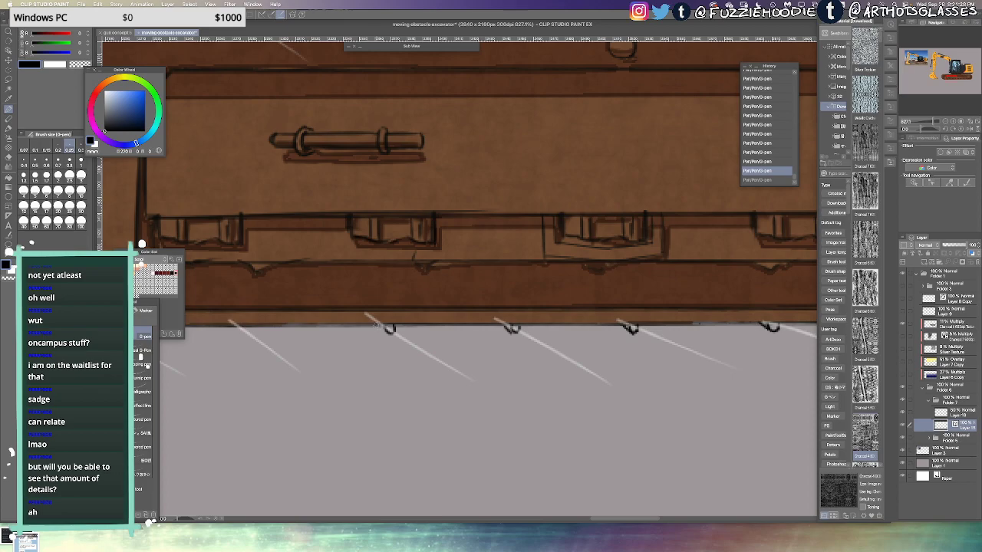
scroll(340, 328, left, 4)
drag(321, 326, 333, 336)
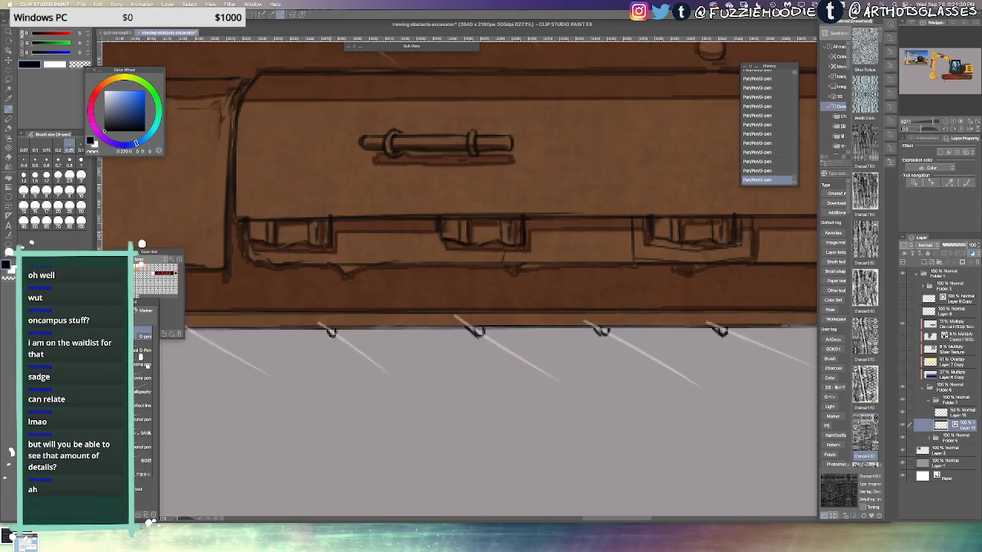
Draw tread bar ends beneath the front cover plate and at the track's lower front corner
scroll(372, 330, left, 6)
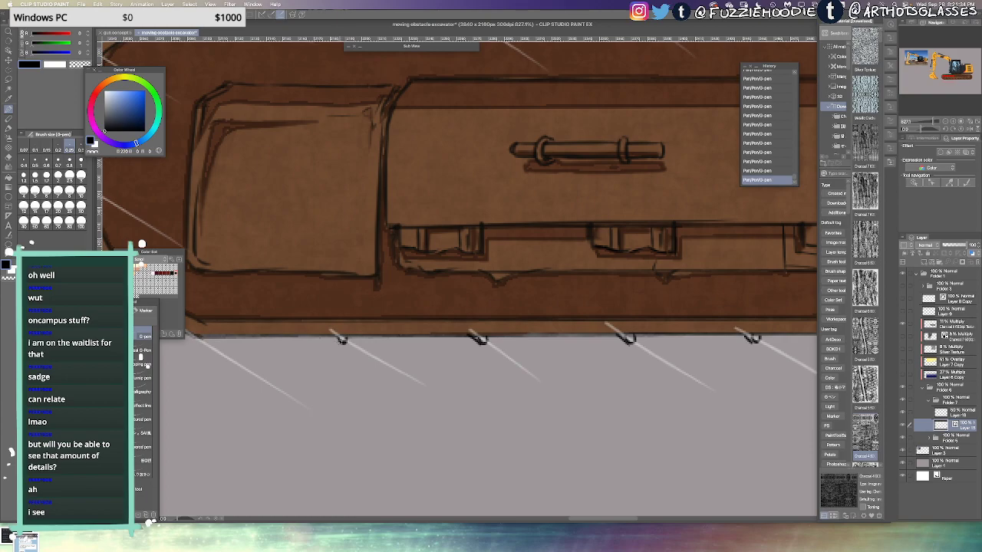
scroll(383, 322, left, 6)
scroll(352, 278, left, 4)
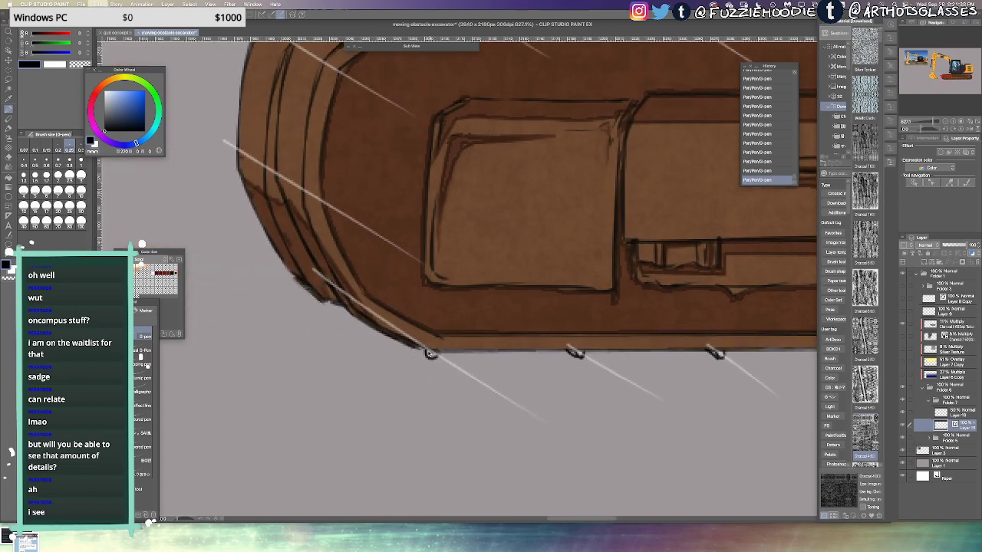
drag(425, 350, 430, 355)
scroll(411, 339, left, 3)
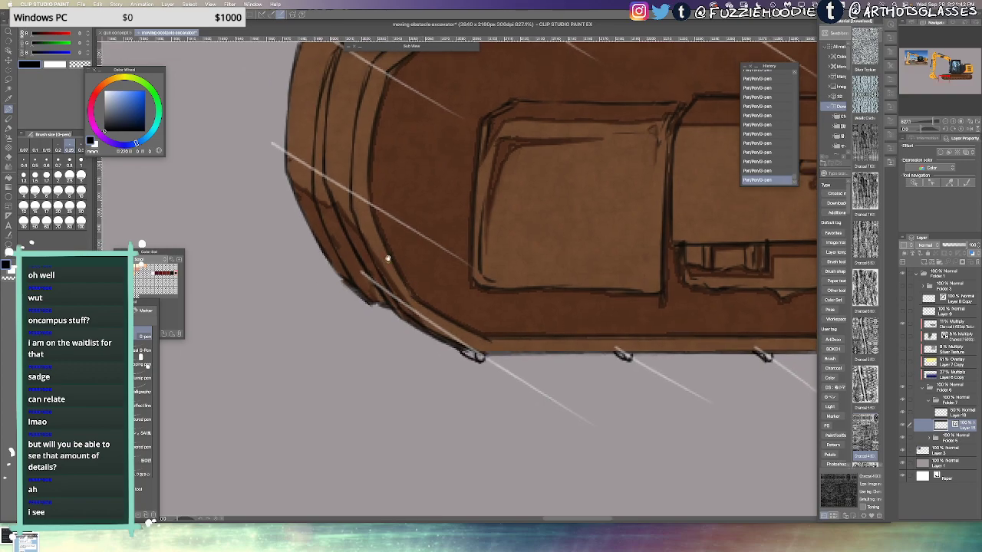
scroll(388, 259, up, 5)
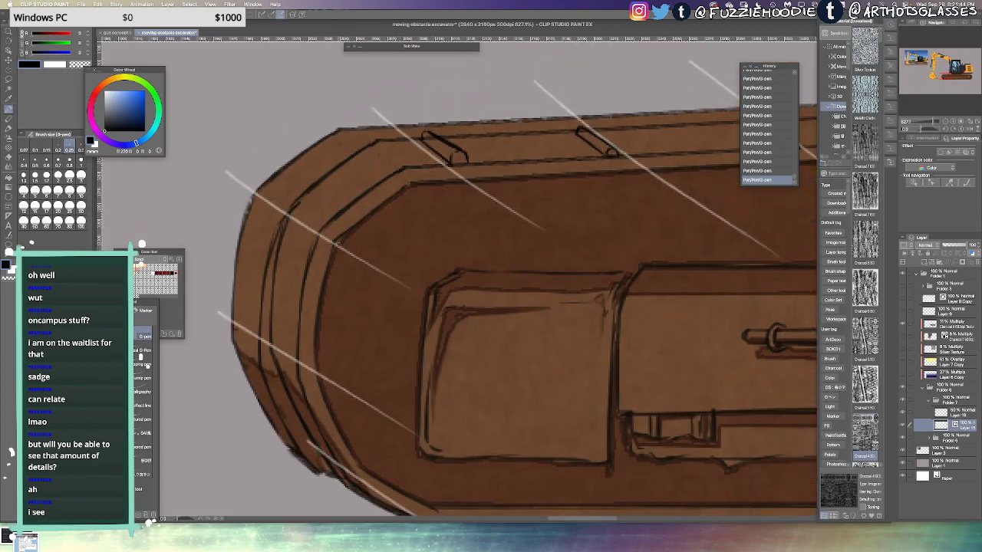
Draw tread bars across the inner band of the track's front curve along the guide lines, comparing strokes with and without them
key(ctrl+z)
key(ctrl+y)
key(ctrl+z)
key(ctrl+y)
key(ctrl+z)
key(ctrl+y)
key(ctrl+z)
key(ctrl+y)
key(ctrl+z)
key(ctrl+z)
key(ctrl+y)
key(ctrl+y)
drag(287, 218, 310, 243)
mouse_move(289, 345)
mouse_down()
mouse_move(353, 283)
mouse_move(333, 295)
mouse_move(356, 307)
mouse_move(357, 273)
mouse_move(325, 214)
mouse_up()
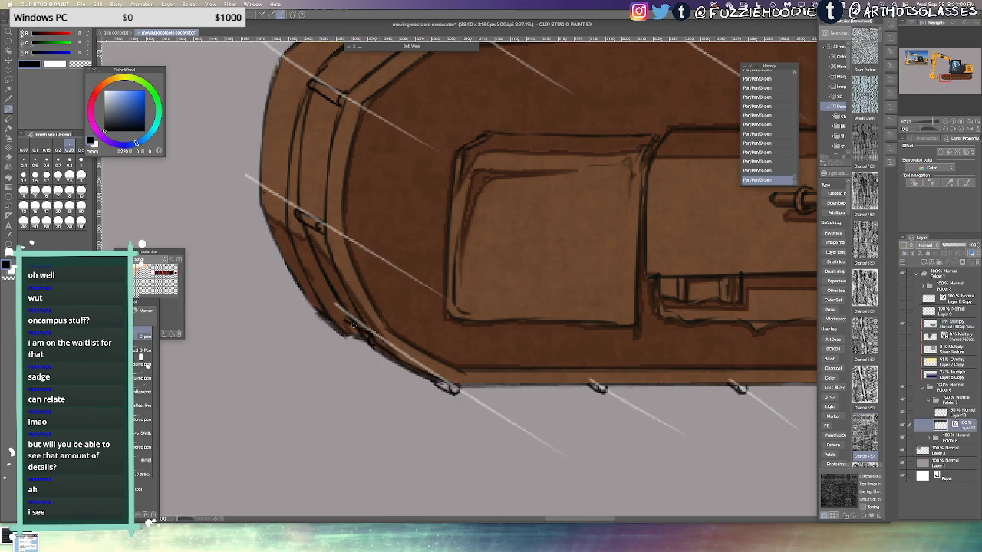
key(ctrl+z)
key(ctrl+z)
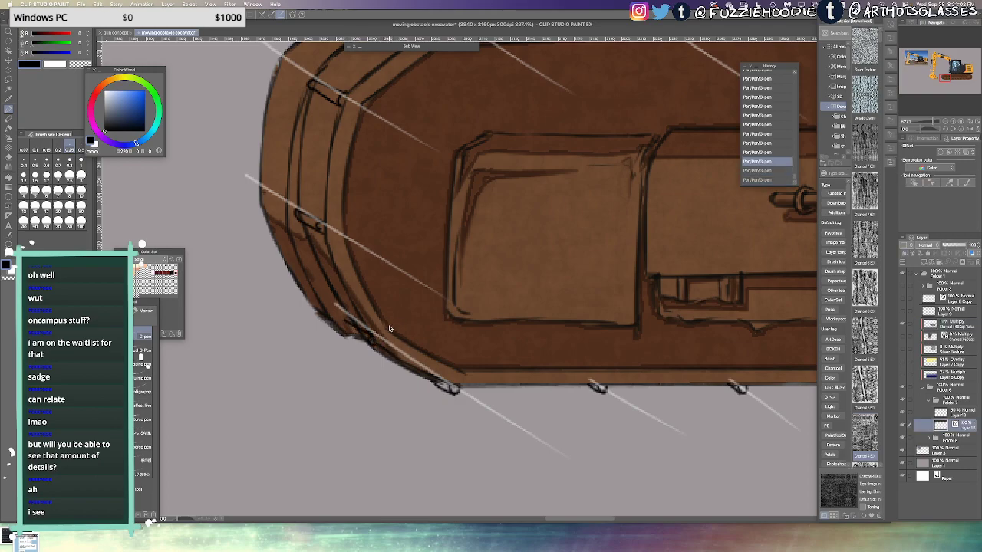
key(ctrl+y)
key(ctrl+y)
Draw a protruding tread bar end on the track's upper edge just ahead of the frontmost top bar, redoing and comparing the strokes
key(ctrl+alt+0)
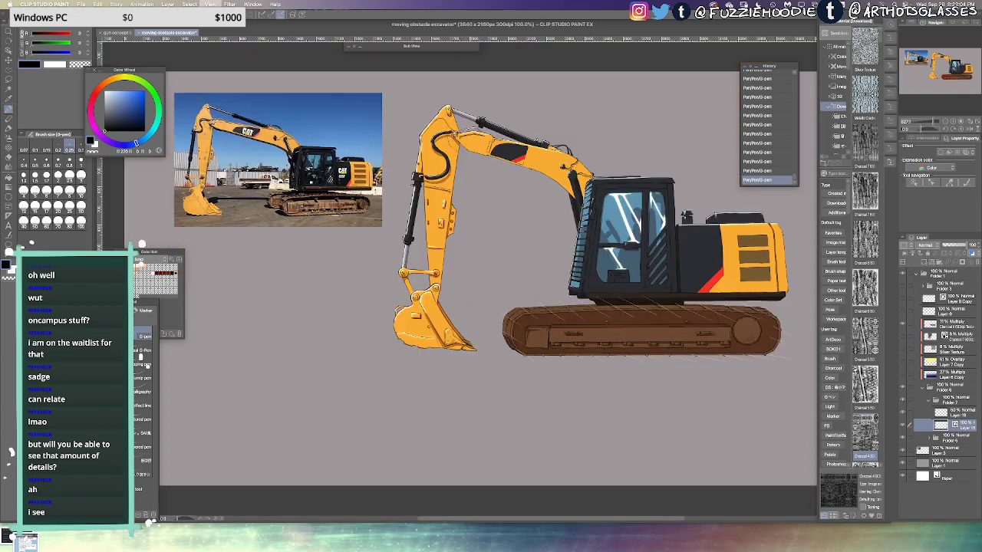
scroll(512, 304, up, 6)
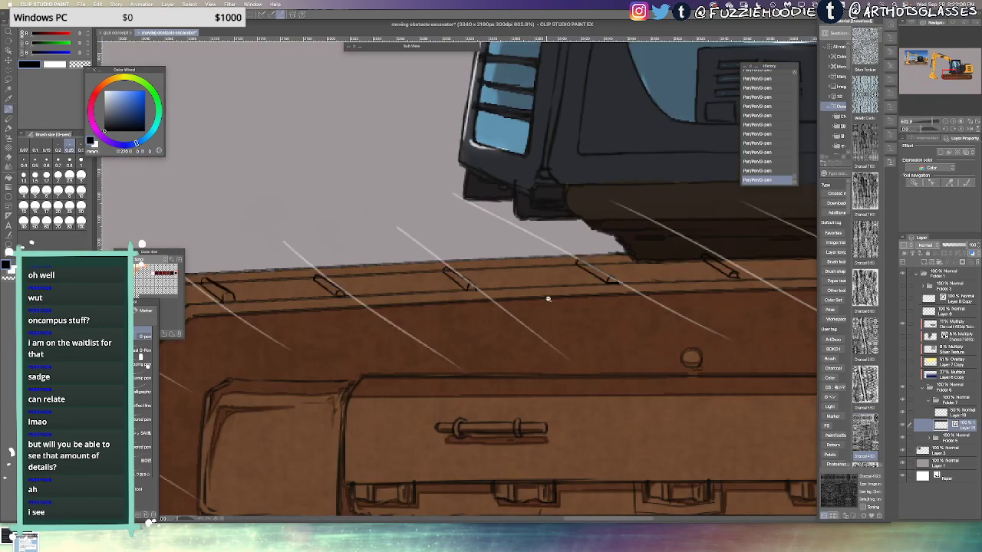
drag(455, 287, 593, 287)
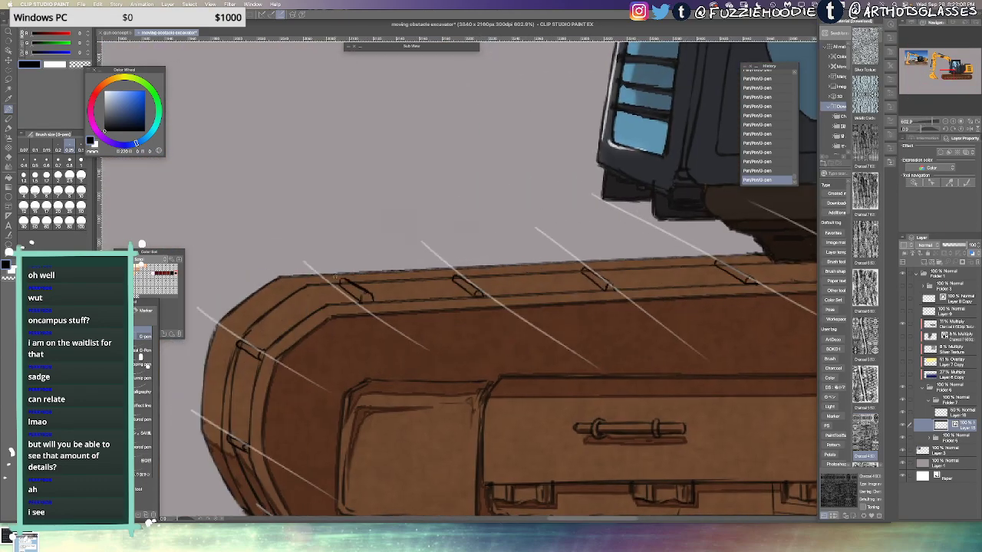
key(ctrl+z)
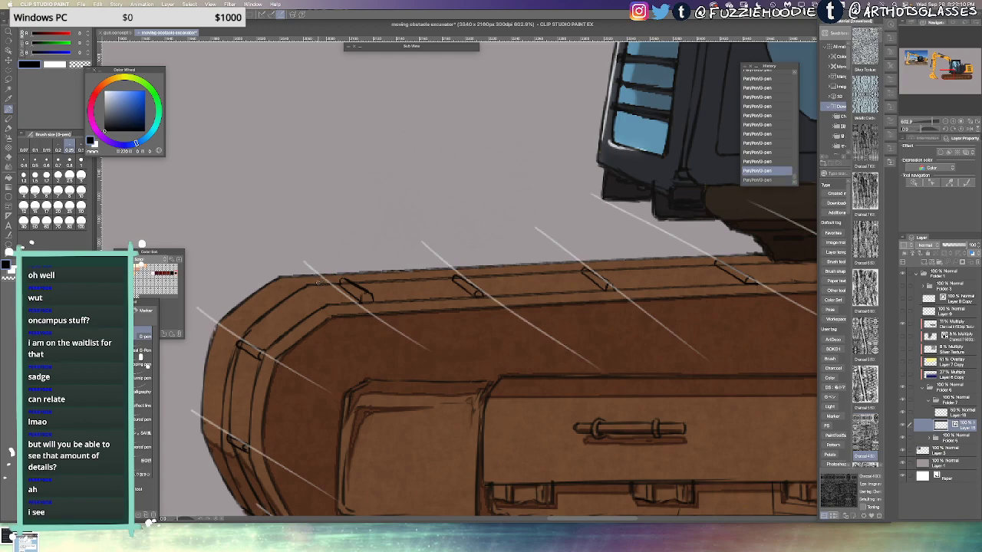
drag(317, 283, 323, 283)
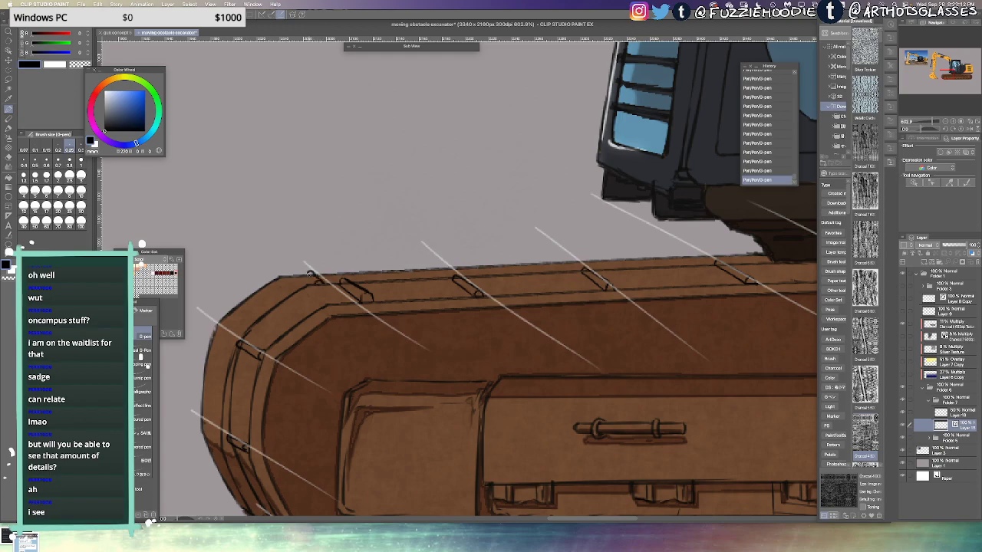
key(ctrl+z)
key(ctrl+z)
key(ctrl+y)
key(ctrl+y)
key(ctrl+z)
key(ctrl+z)
key(ctrl+z)
key(ctrl+y)
key(ctrl+y)
key(ctrl+y)
Draw a tread bar across the outer band at the track's upper front corner, checking its strokes in a mirrored view
drag(287, 297, 270, 283)
key(ctrl+z)
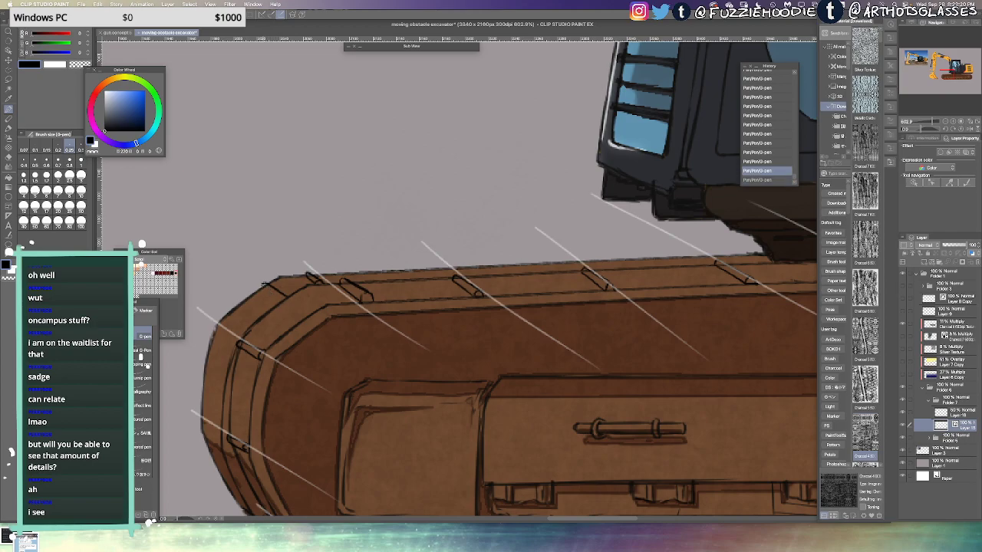
key(ctrl+y)
key(super+z)
key(super+z)
key(super+z)
key(h)
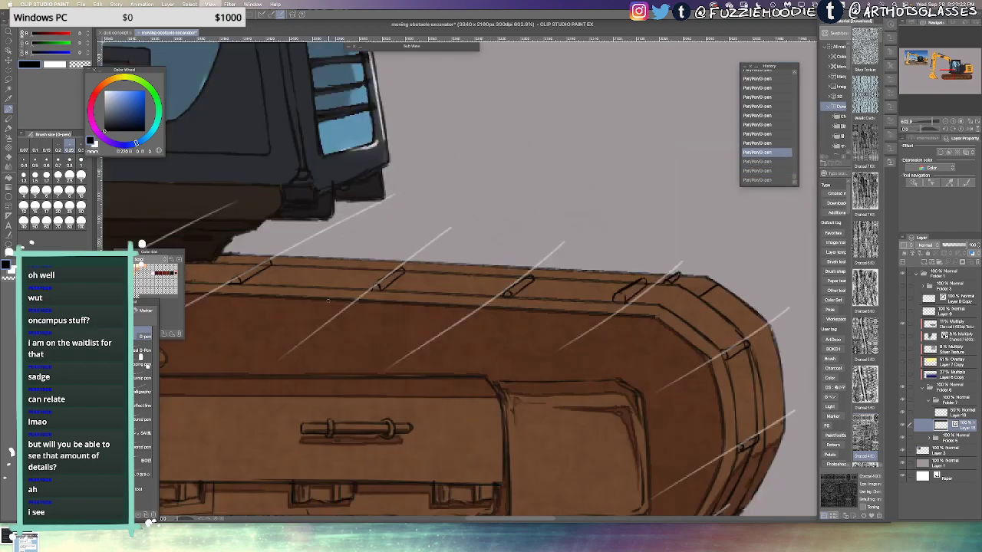
key(super+z)
key(ctrl+y)
key(ctrl+y)
key(ctrl+y)
key(ctrl+y)
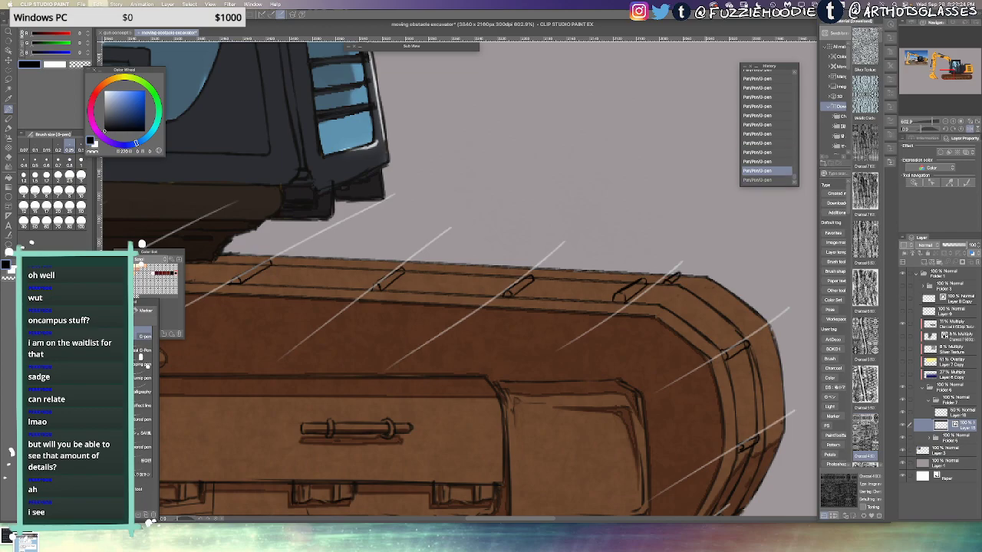
key(ctrl+z)
key(ctrl+y)
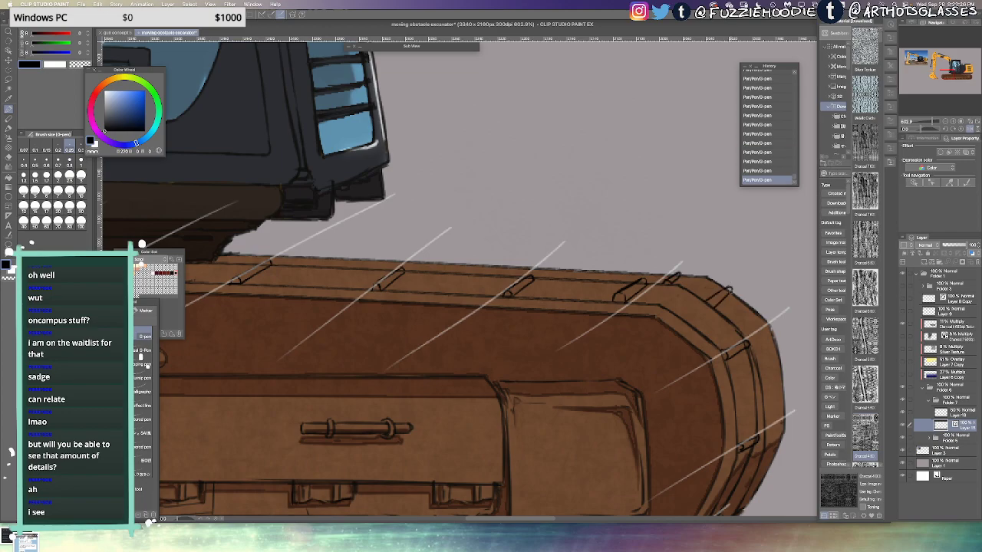
key(ctrl+z)
key(ctrl+z)
key(ctrl+y)
key(ctrl+y)
key(h)
Draw tread bars across the outer band down the track's front curve and erase the stray line bits around them
drag(365, 267, 424, 228)
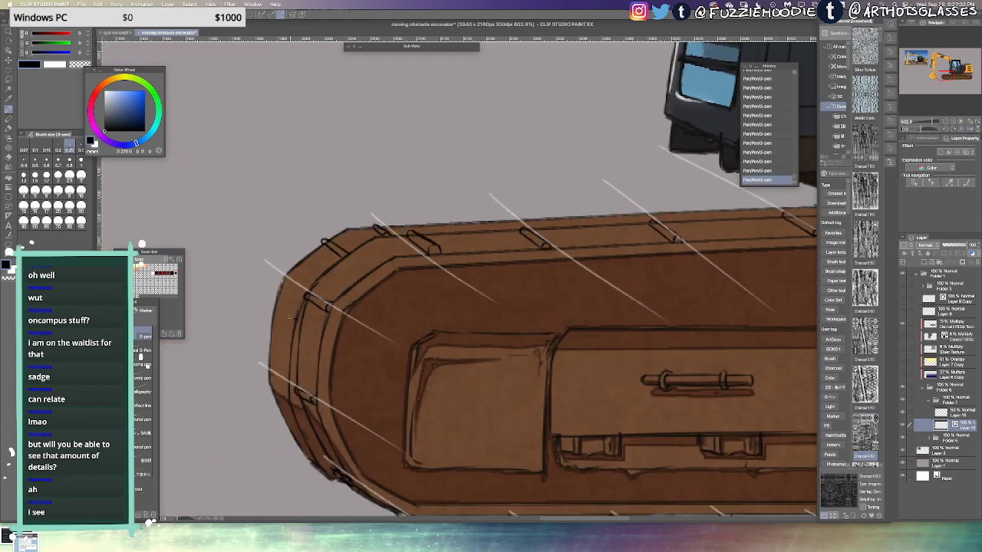
key(ctrl+z)
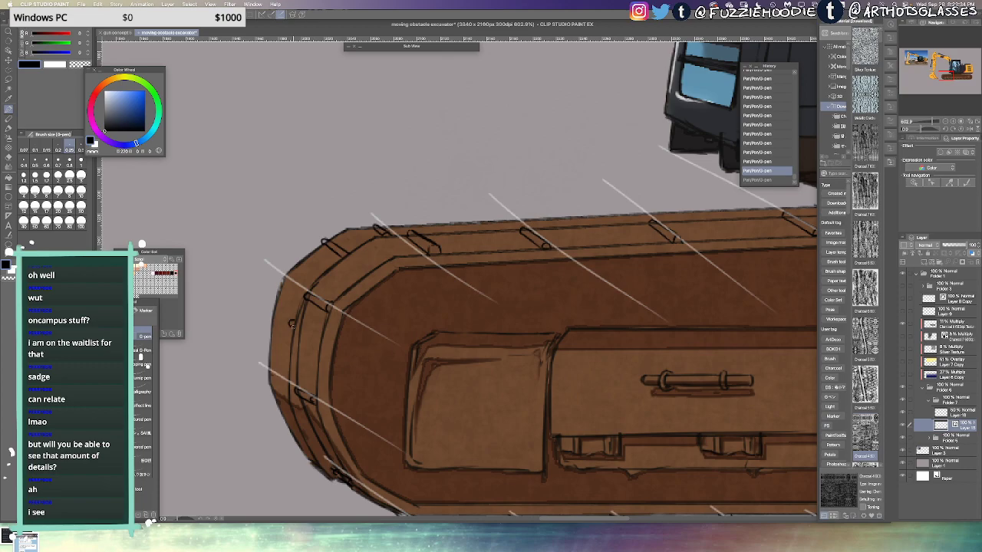
mouse_move(295, 322)
mouse_down()
mouse_move(277, 313)
mouse_move(312, 279)
mouse_up()
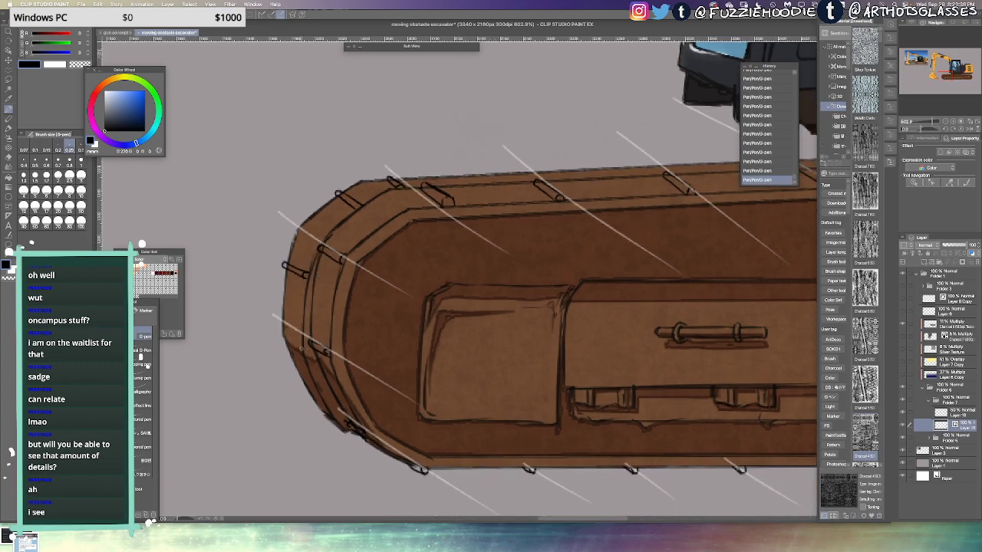
drag(302, 350, 282, 342)
key(ctrl+z)
drag(331, 416, 312, 404)
mouse_move(503, 345)
mouse_down()
mouse_move(443, 335)
mouse_move(472, 322)
mouse_up()
key(e)
drag(285, 383, 283, 379)
key(p)
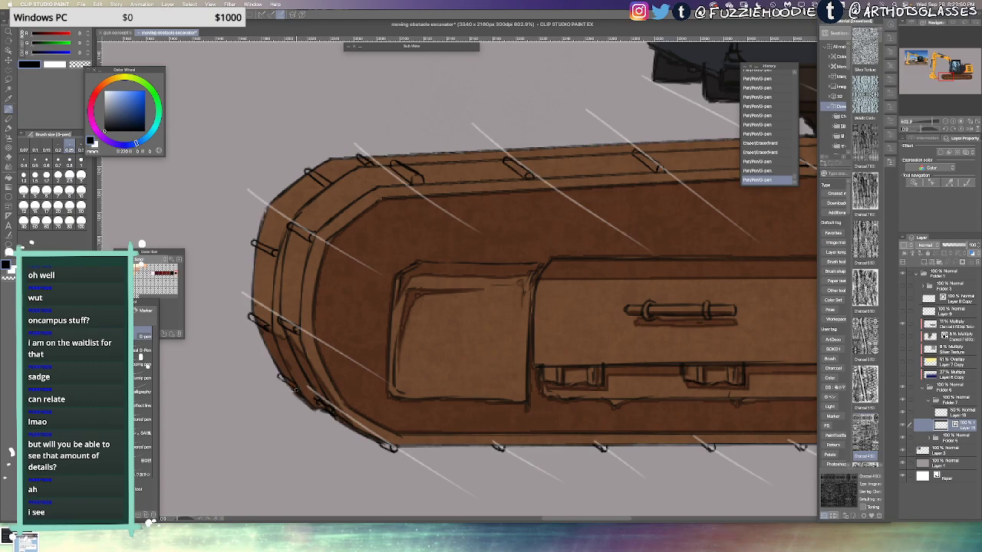
Draw the protruding bar end on the upper edge just ahead of the second top bar, checking it in a mirrored view
drag(528, 218, 385, 258)
key(h)
mouse_move(643, 190)
mouse_down()
mouse_move(593, 204)
mouse_move(610, 208)
mouse_up()
key(super+z)
key(super+z)
key(super+z)
key(super+z)
key(h)
key(h)
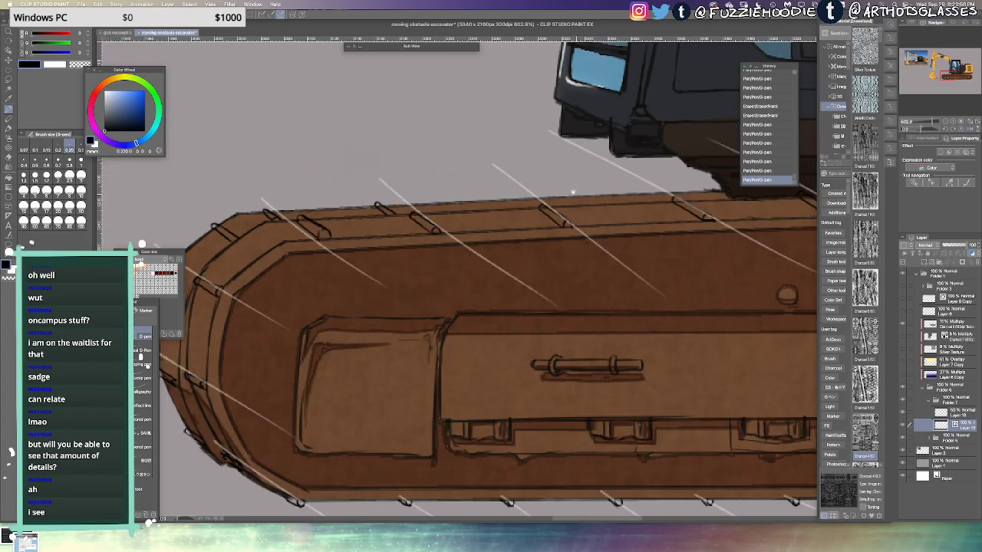
Draw the protruding bar end on the upper edge just ahead of the third top bar, redoing strokes that do not fit
key(h)
drag(472, 208, 488, 198)
key(super+z)
key(super+z)
drag(464, 207, 471, 209)
key(h)
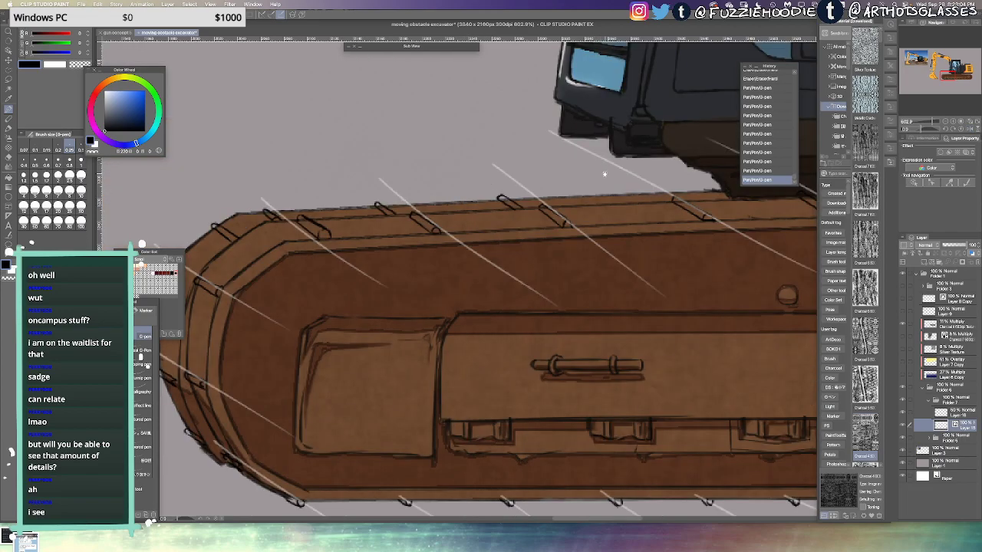
Draw the protruding bar end on the upper edge ahead of the top bar beneath the cab's front corner
key(h)
mouse_move(355, 204)
mouse_down()
mouse_move(493, 194)
mouse_move(478, 180)
mouse_up()
key(super+z)
key(h)
drag(616, 186, 541, 200)
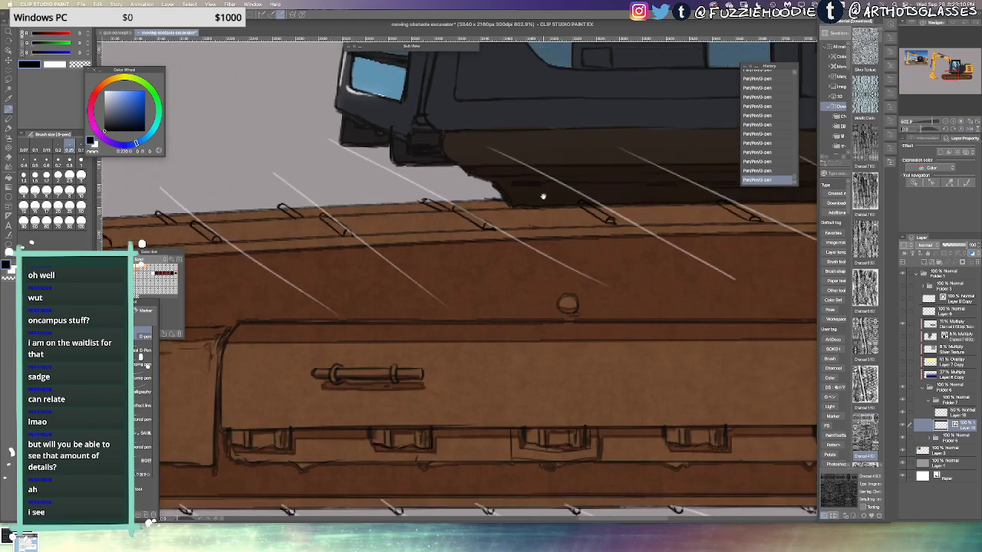
Draw the protruding bar ends along the rear half of the track's upper edge in a mirrored view, redoing strokes where needed
key(h)
drag(326, 203, 591, 213)
drag(294, 211, 577, 226)
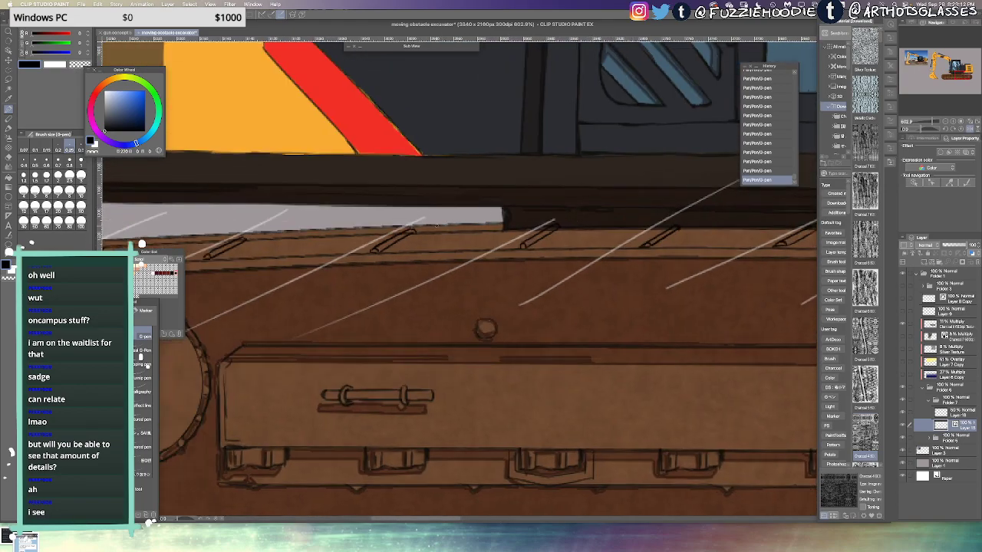
drag(427, 231, 446, 223)
drag(449, 224, 560, 197)
key(super+z)
mouse_move(450, 205)
mouse_down()
mouse_move(500, 199)
mouse_move(454, 198)
mouse_move(466, 194)
mouse_move(524, 194)
mouse_up()
key(super+z)
mouse_move(379, 195)
mouse_down()
mouse_move(418, 182)
mouse_move(385, 189)
mouse_move(415, 189)
mouse_move(399, 193)
mouse_up()
key(super+z)
key(super+z)
key(e)
key(p)
key(super+z)
key(p)
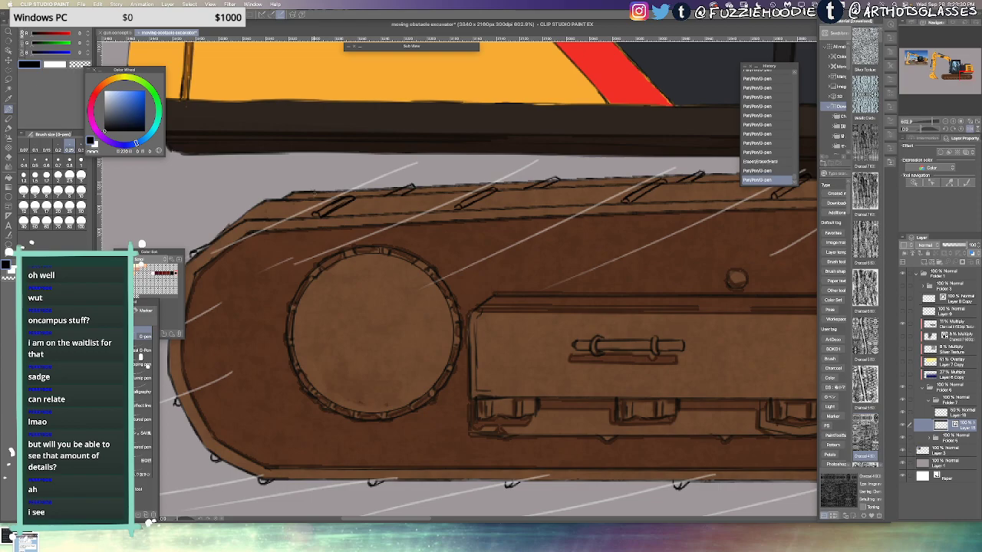
Add short ink strokes for the bar end at the track's upper rear corner and return to the full illustration view
drag(304, 198, 318, 193)
mouse_move(317, 192)
mouse_down()
mouse_move(307, 197)
mouse_move(316, 190)
mouse_up()
key(ctrl+alt+0)
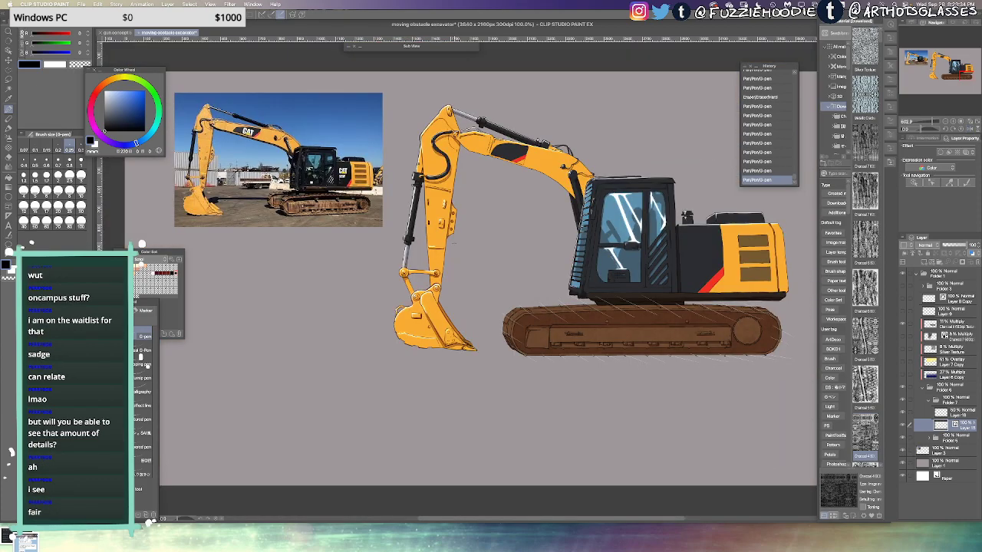
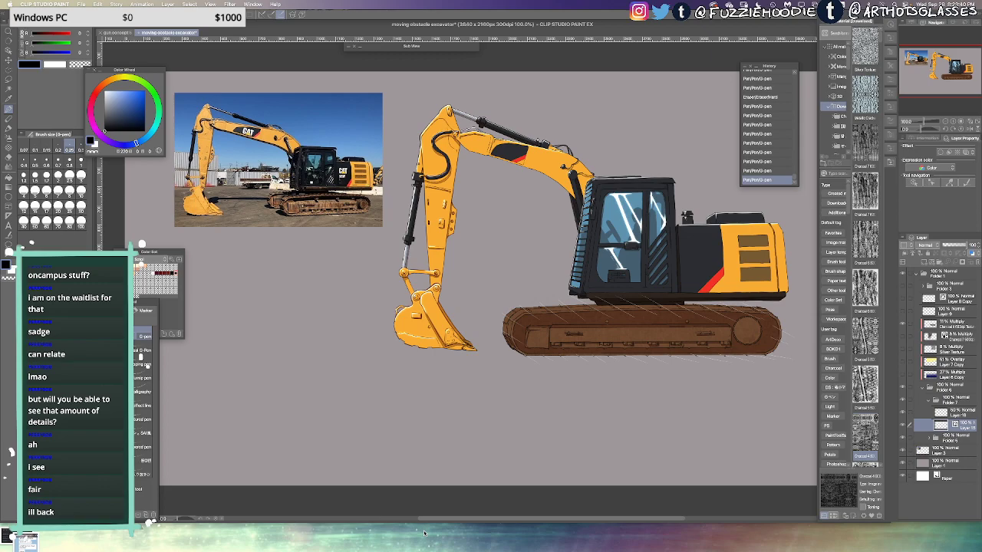
click(937, 437)
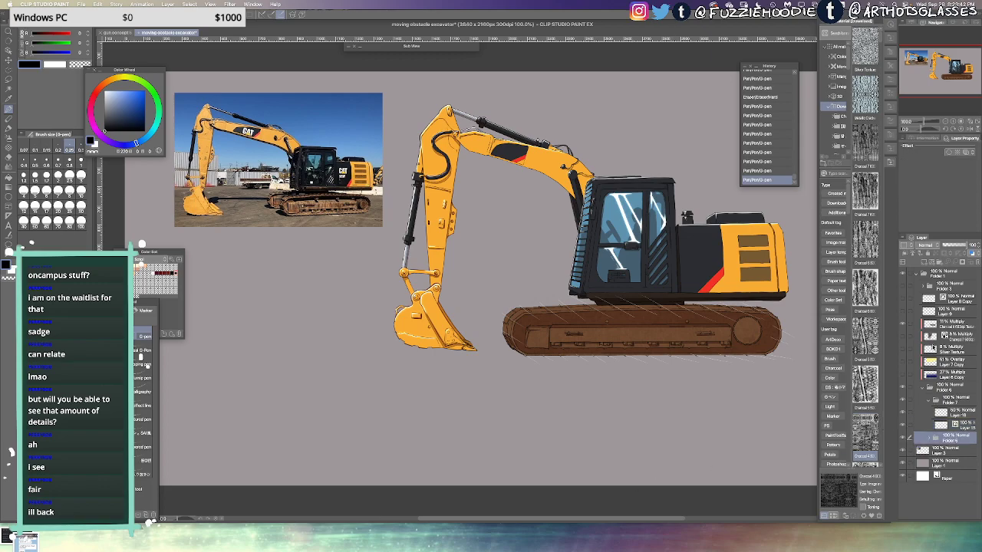
click(920, 262)
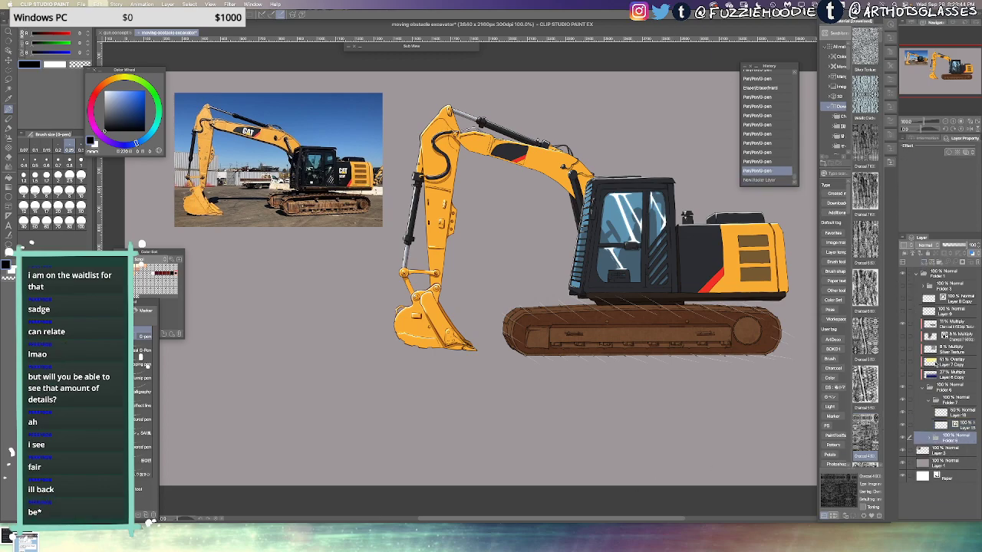
key(ctrl+z)
Add a new raster layer and place it directly beneath the tread bar line layer
click(964, 429)
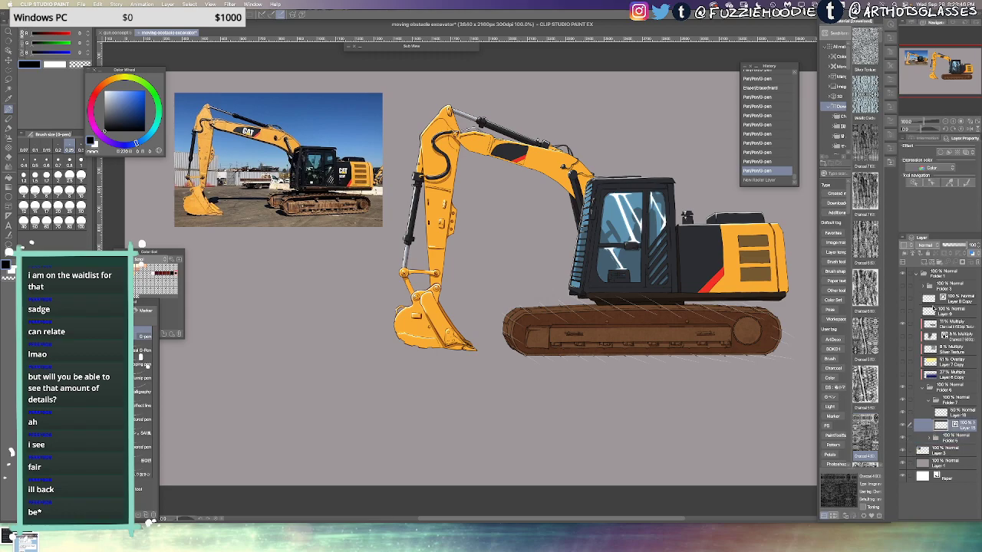
click(920, 258)
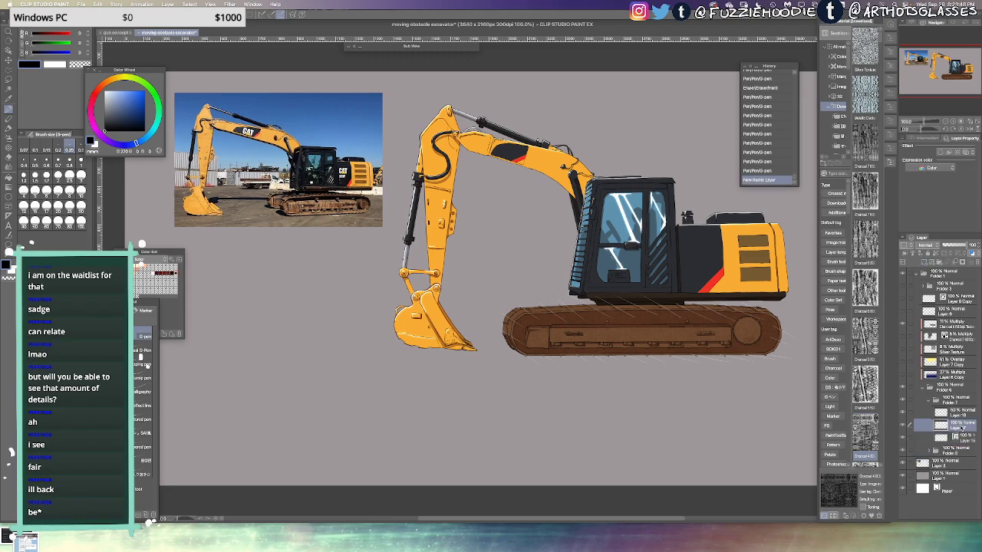
drag(944, 424, 943, 443)
Hide the charcoal texture over the track and sample the light brown of the track's upper band as the drawing colour
scroll(647, 319, up, 4)
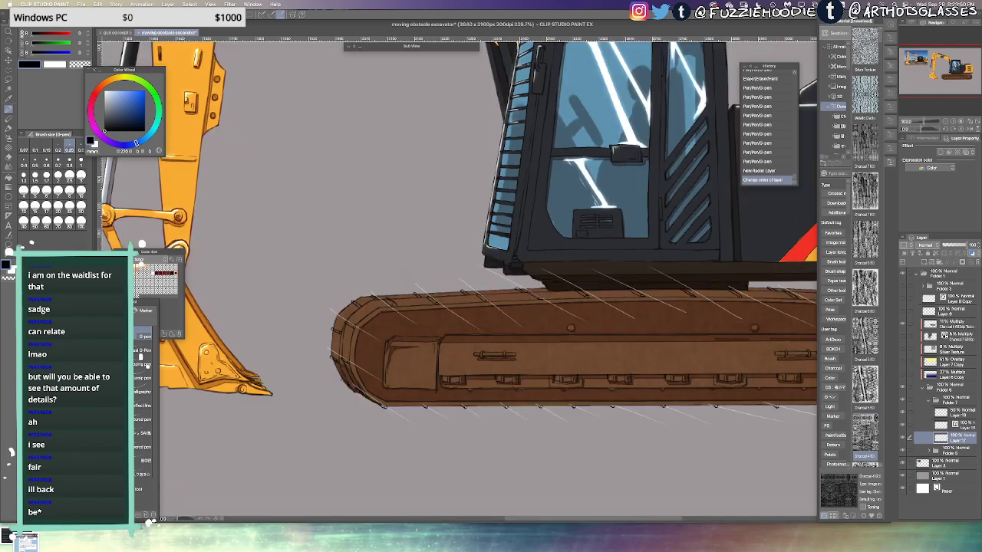
scroll(559, 332, up, 3)
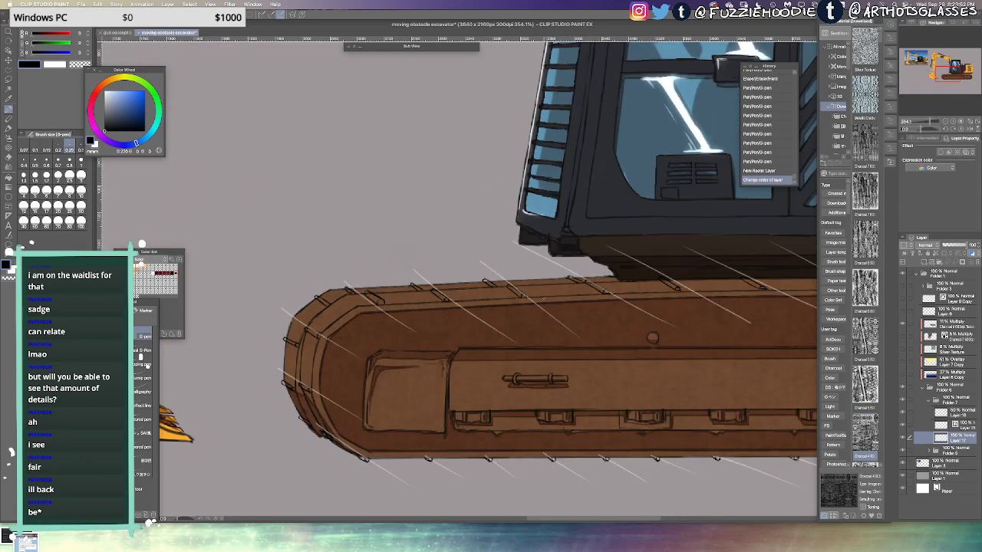
scroll(517, 294, up, 2)
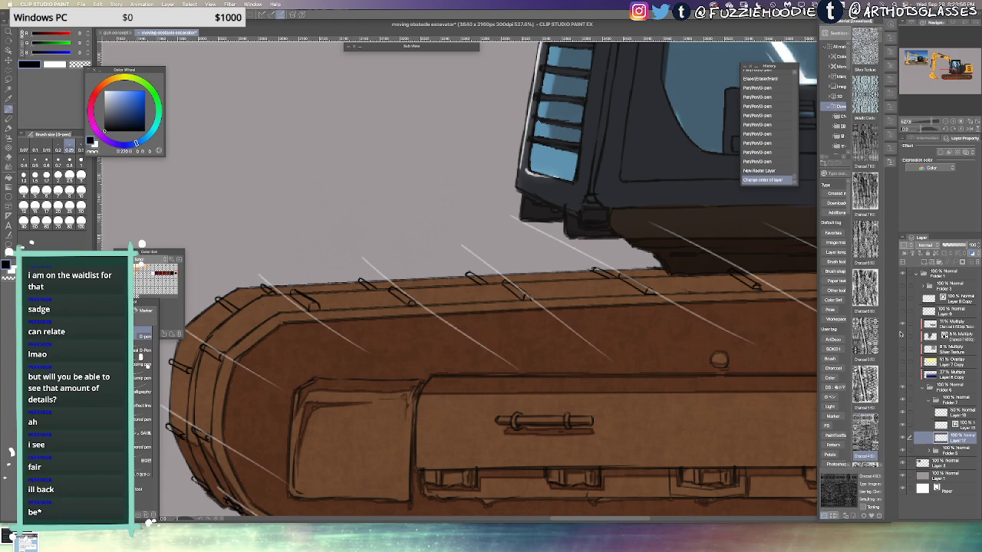
alt+click(489, 288)
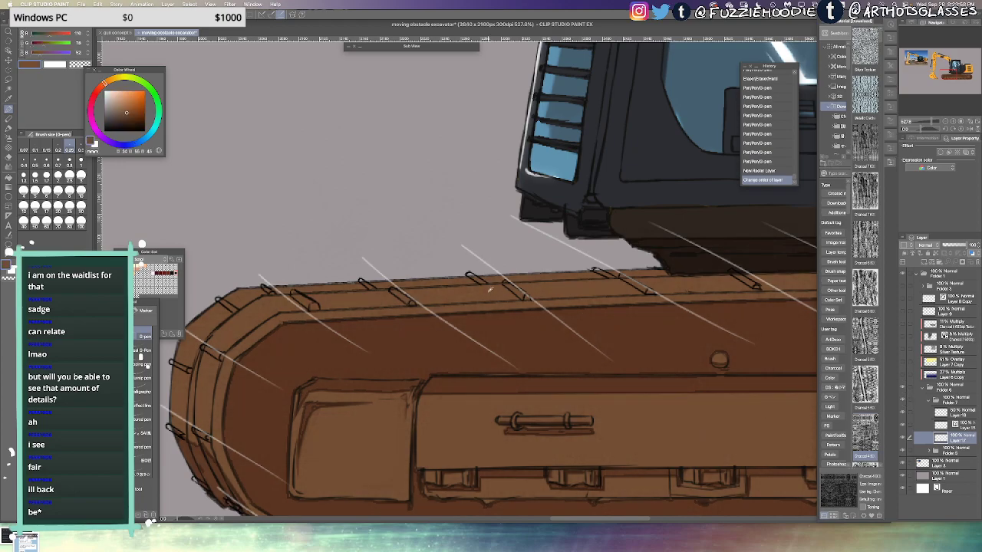
Fill the bar end ahead of the third top bar with the sampled brown, touching up the gaps with the pen
scroll(489, 289, up, 3)
key(g)
key(g)
click(469, 273)
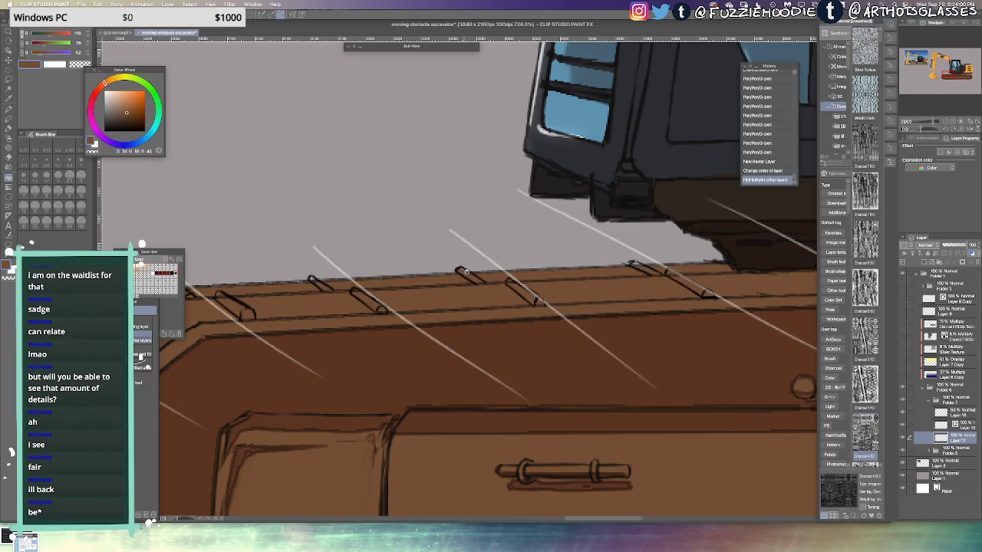
click(464, 270)
key(p)
drag(470, 274, 482, 282)
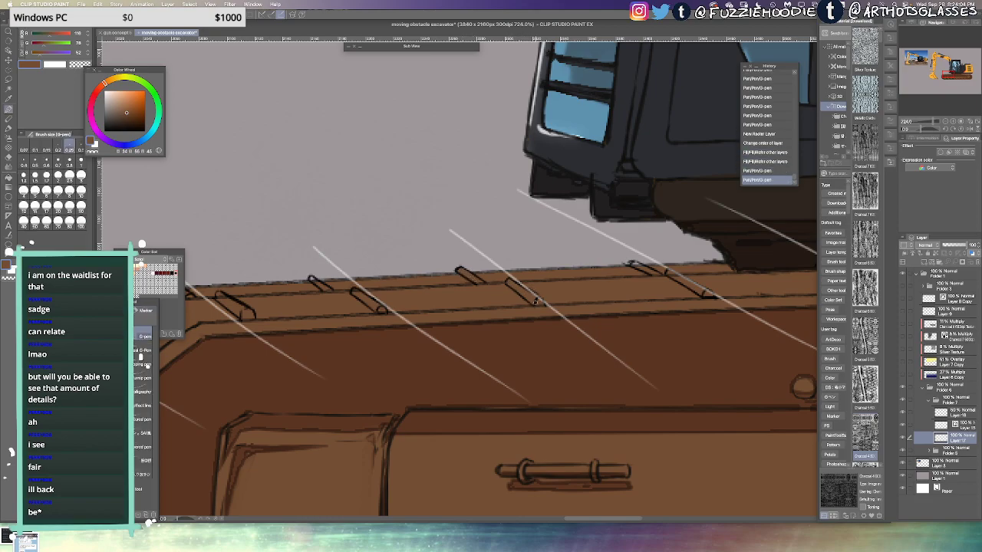
drag(541, 301, 543, 303)
Paint the sampled brown inside the next two protruding bar ends toward the front of the track's upper edge
drag(421, 288, 483, 278)
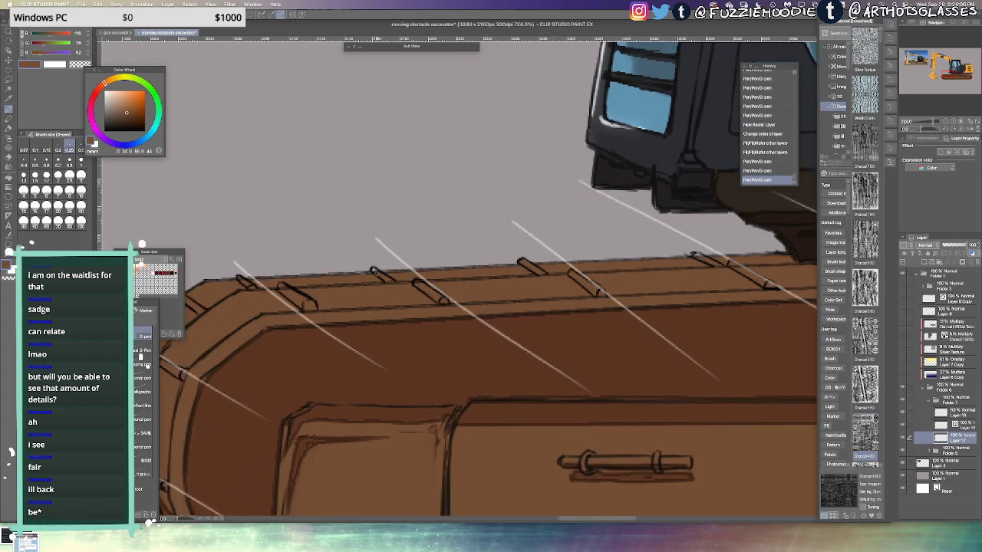
drag(386, 280, 394, 281)
drag(380, 275, 396, 278)
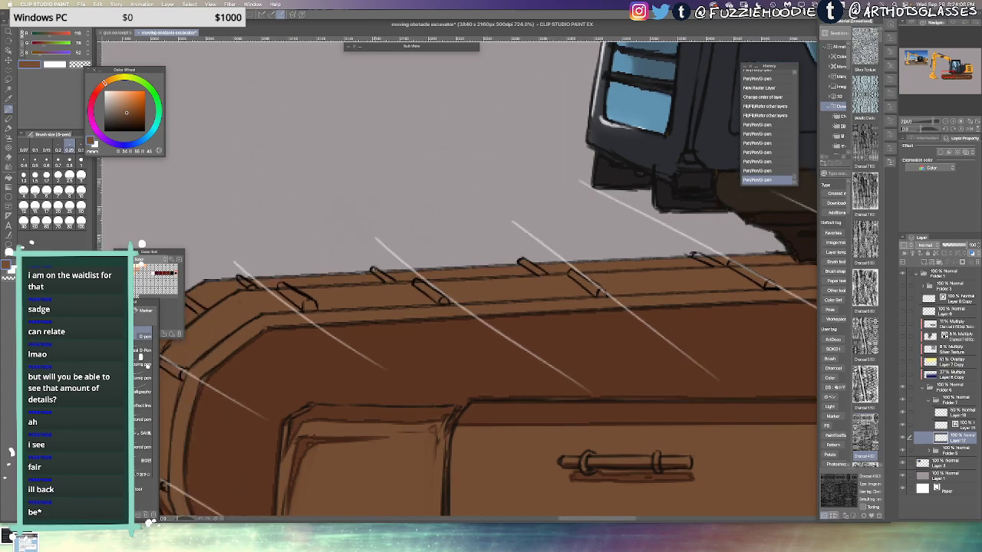
drag(298, 277, 366, 277)
click(311, 279)
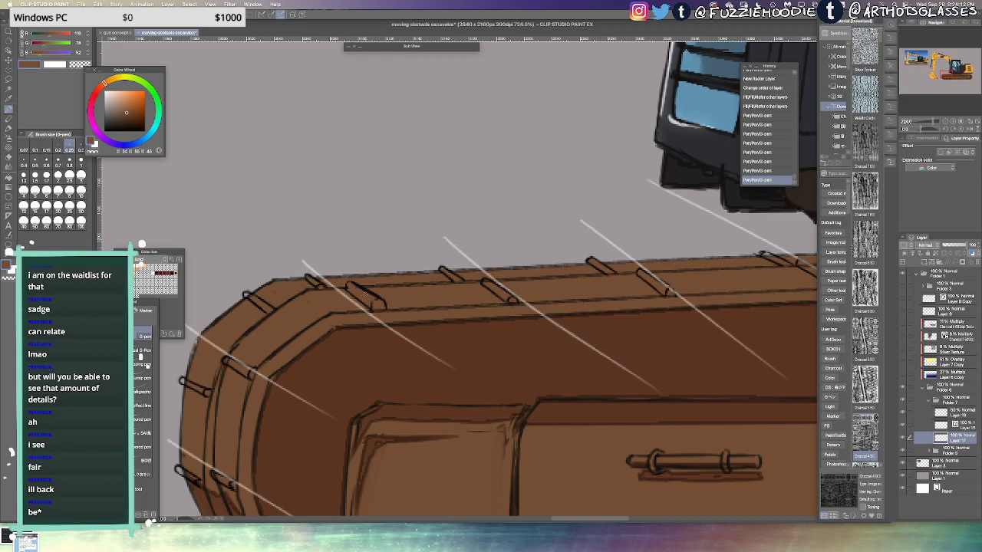
Paint the sampled brown inside the protruding bar ends around the track's front curve, from its upper corner down the front side
click(313, 296)
click(268, 309)
drag(275, 308, 308, 258)
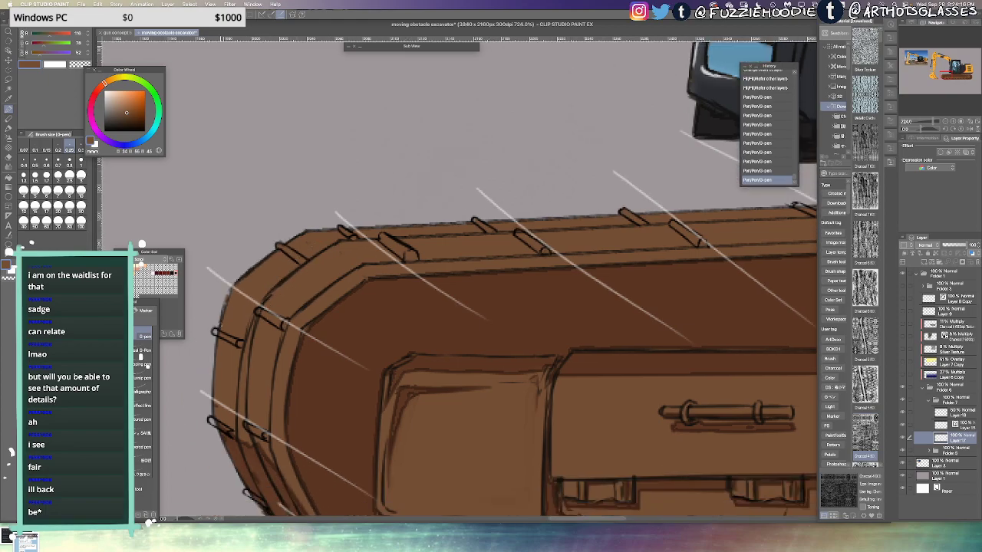
drag(232, 341, 237, 343)
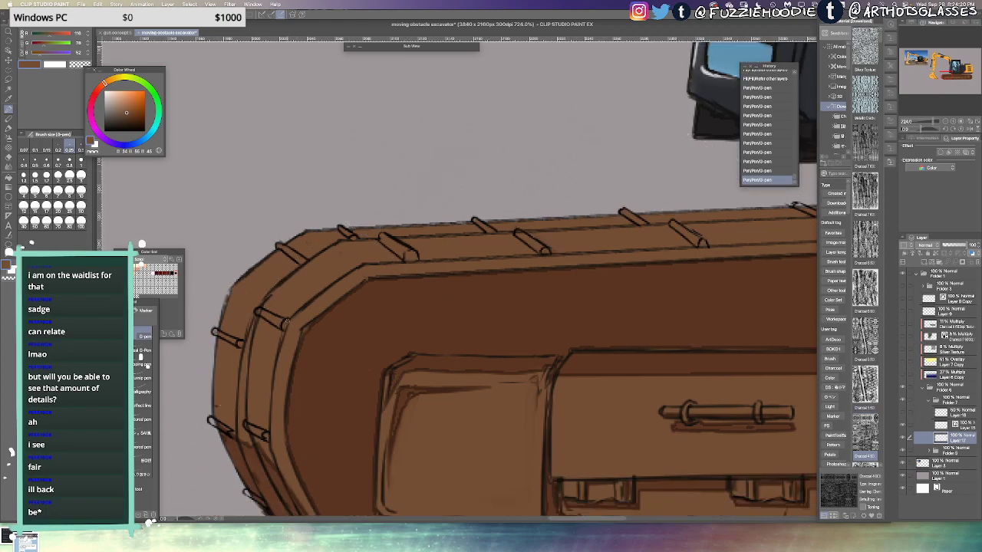
drag(285, 324, 261, 312)
drag(261, 440, 250, 377)
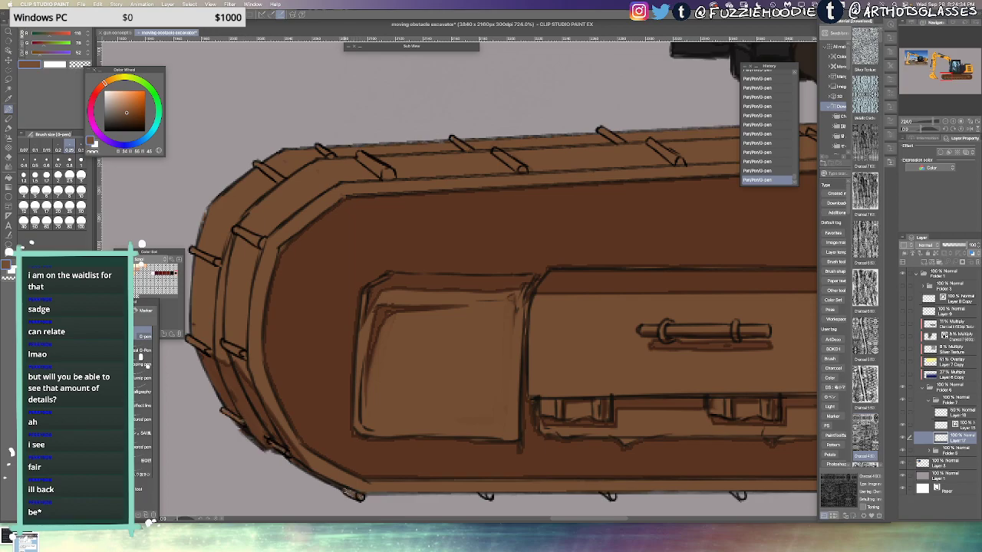
Fill the bar ends along the front half of the track's upper edge with brown, flipping the canvas to check the shapes
drag(425, 391, 397, 430)
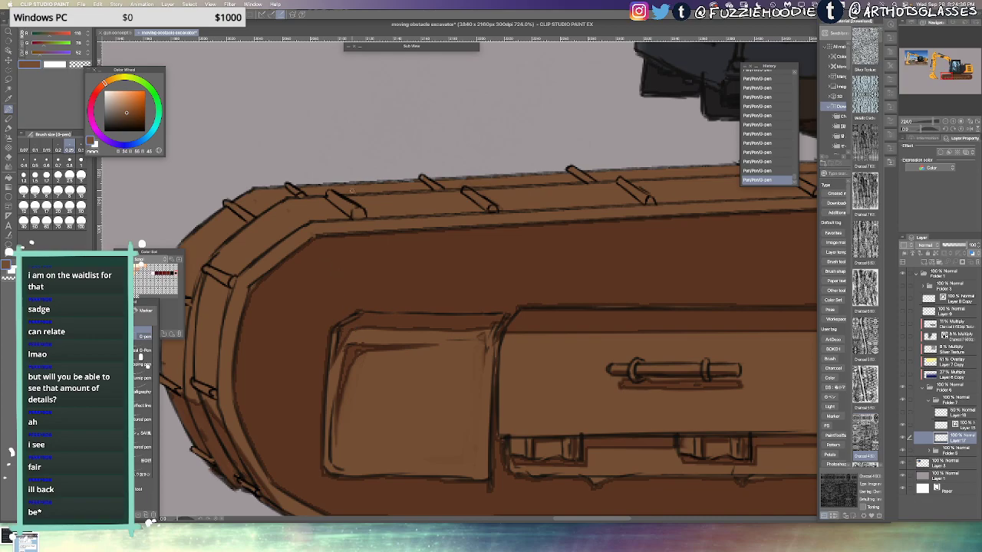
drag(440, 180, 417, 186)
key(h)
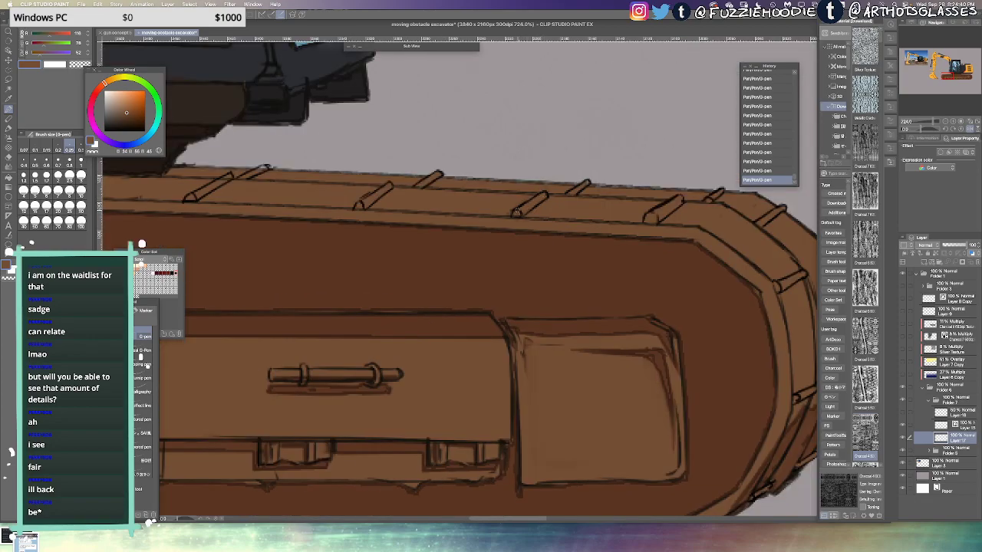
key(h)
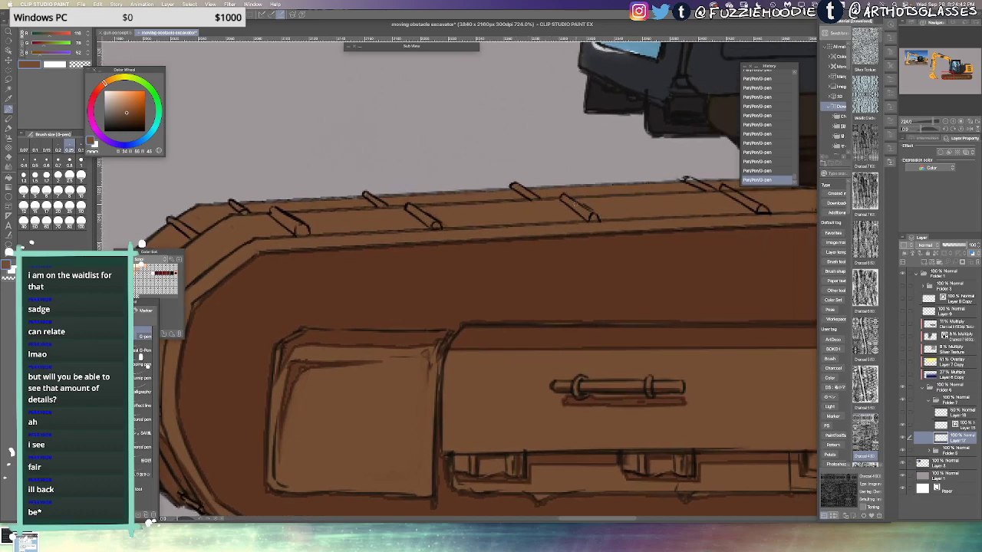
drag(623, 197, 548, 193)
key(h)
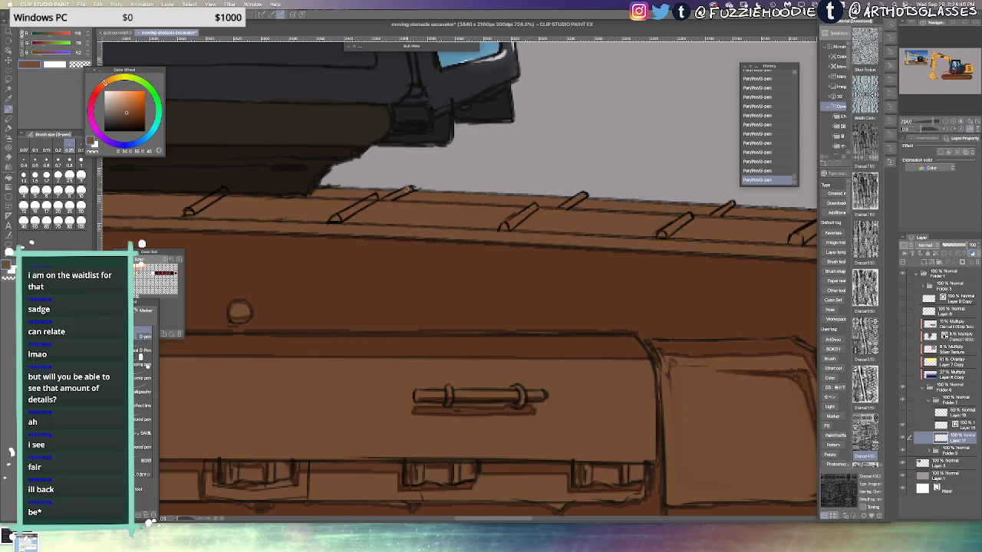
drag(366, 201, 375, 200)
key(h)
drag(664, 169, 503, 185)
key(h)
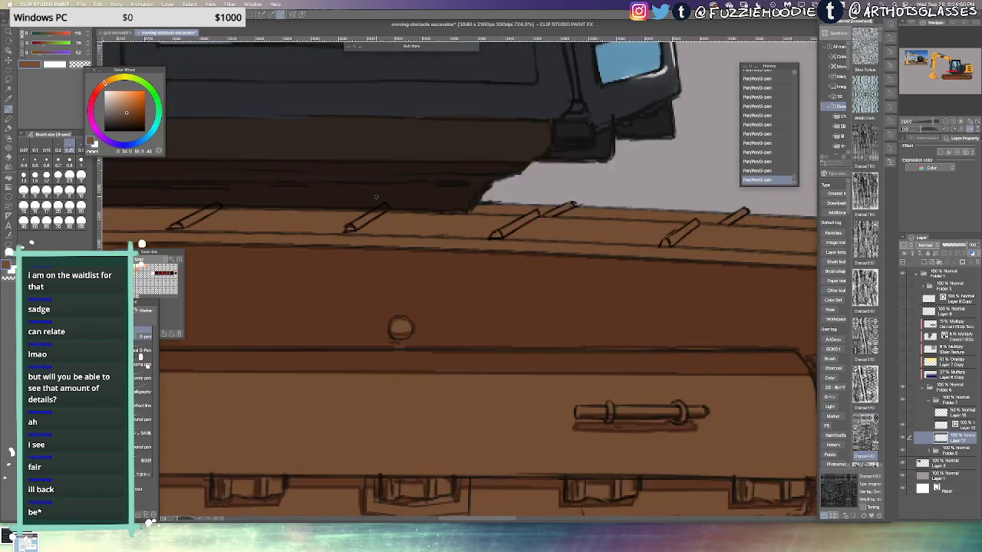
Paint brown inside the tread bar ends along the middle of the track's upper edge, beneath the cab
drag(382, 206, 378, 211)
key(h)
drag(545, 234, 395, 268)
key(h)
drag(458, 239, 655, 223)
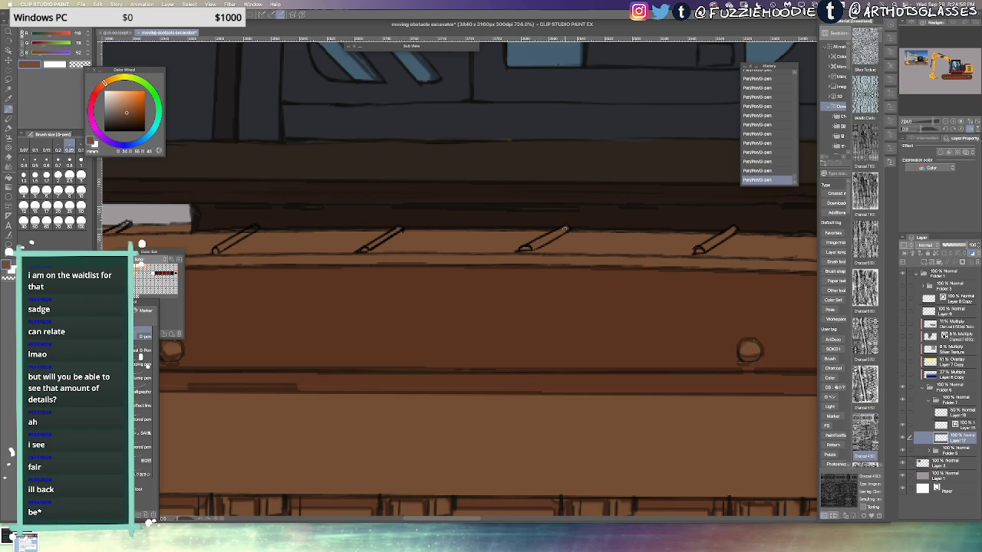
drag(492, 250, 666, 230)
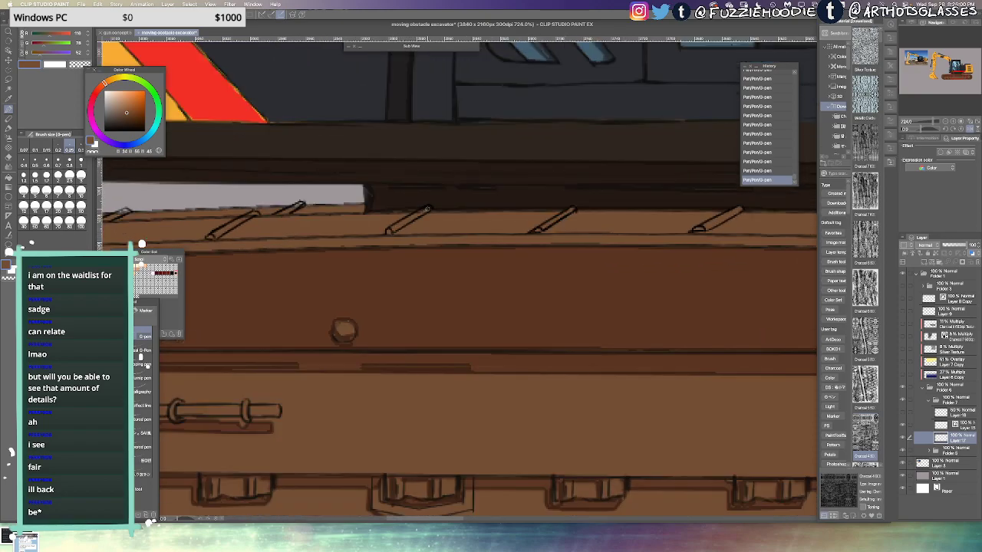
drag(388, 225, 500, 225)
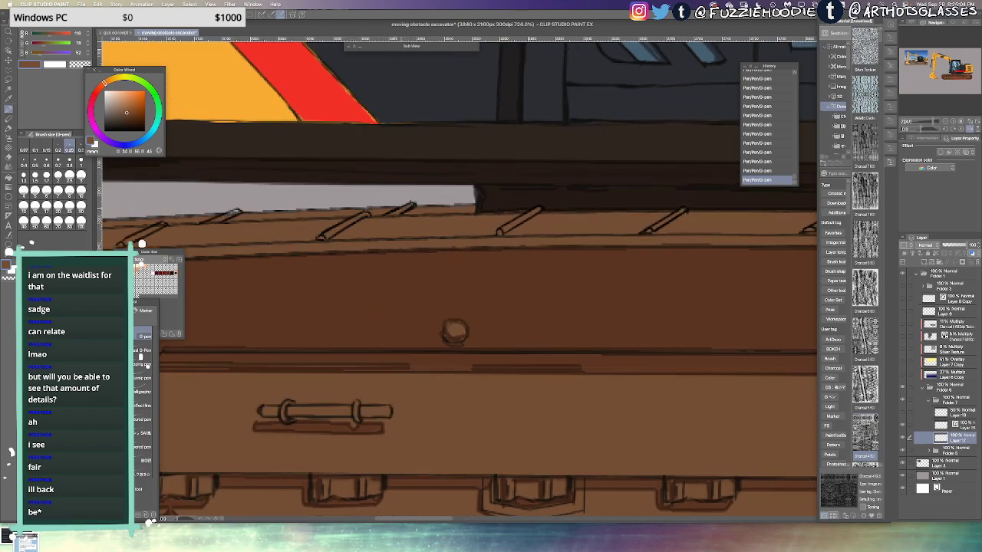
Paint brown inside the bar ends along the rear part of the track's upper edge, up to the rear corner
key(h)
drag(609, 230, 535, 239)
key(h)
drag(342, 229, 520, 230)
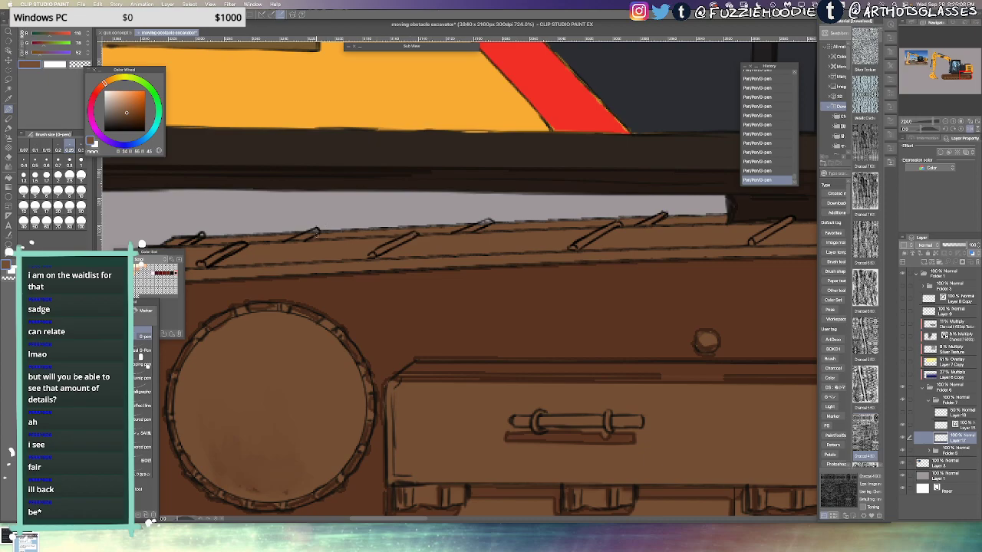
drag(308, 231, 343, 232)
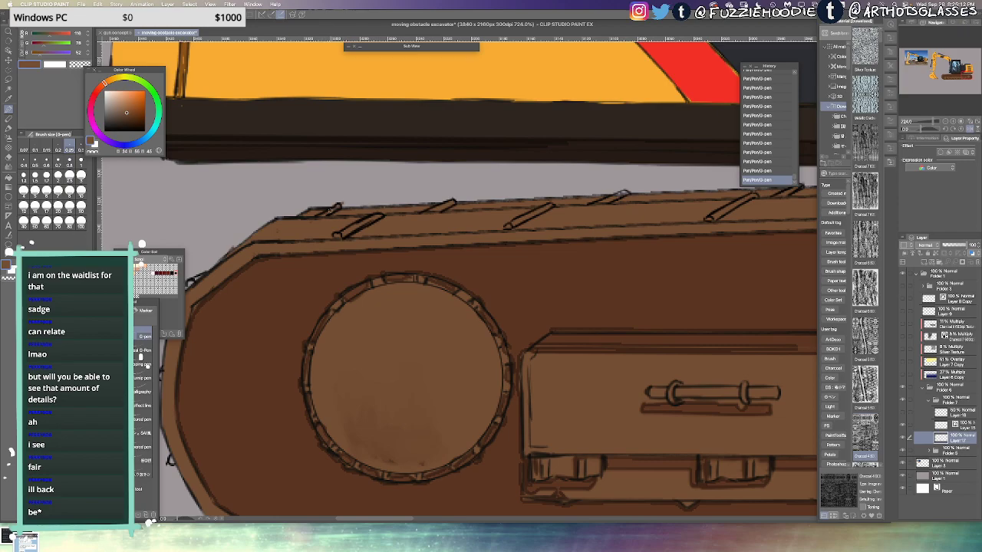
key(ctrl+z)
drag(337, 206, 321, 214)
drag(199, 277, 292, 248)
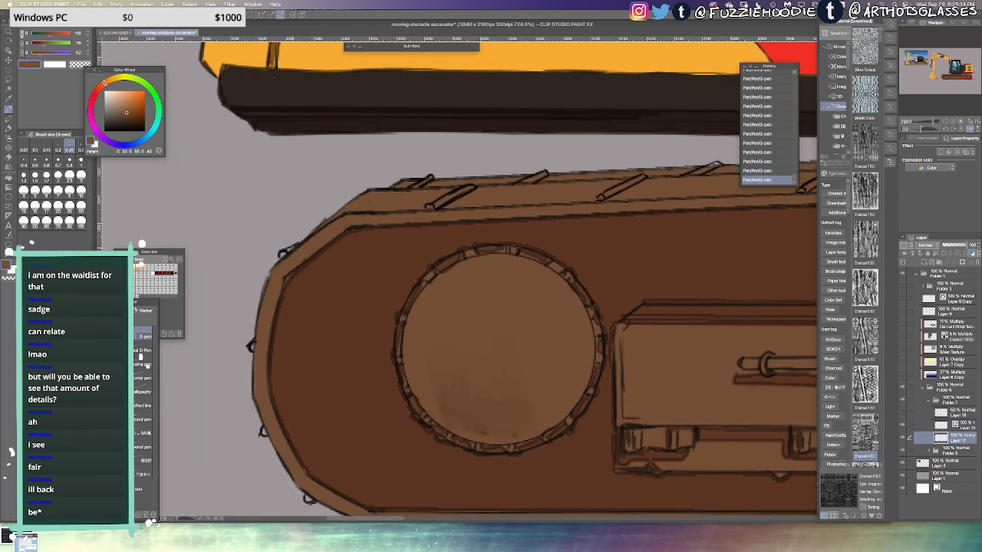
key(ctrl+z)
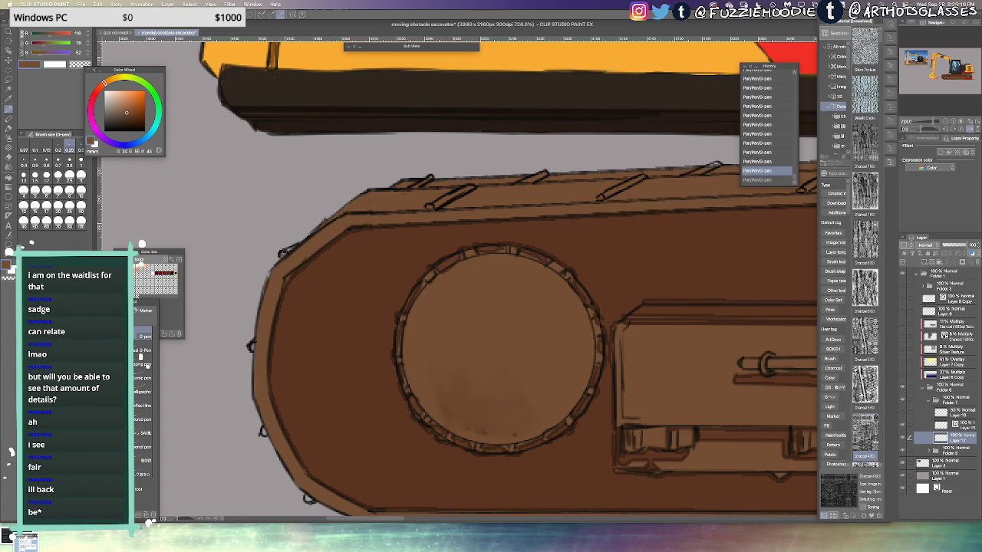
key(ctrl+y)
Fill the bar ends around the track's rear curve and the rear of its lower edge with brown, touching up gaps with the pen
key(h)
drag(471, 263, 372, 246)
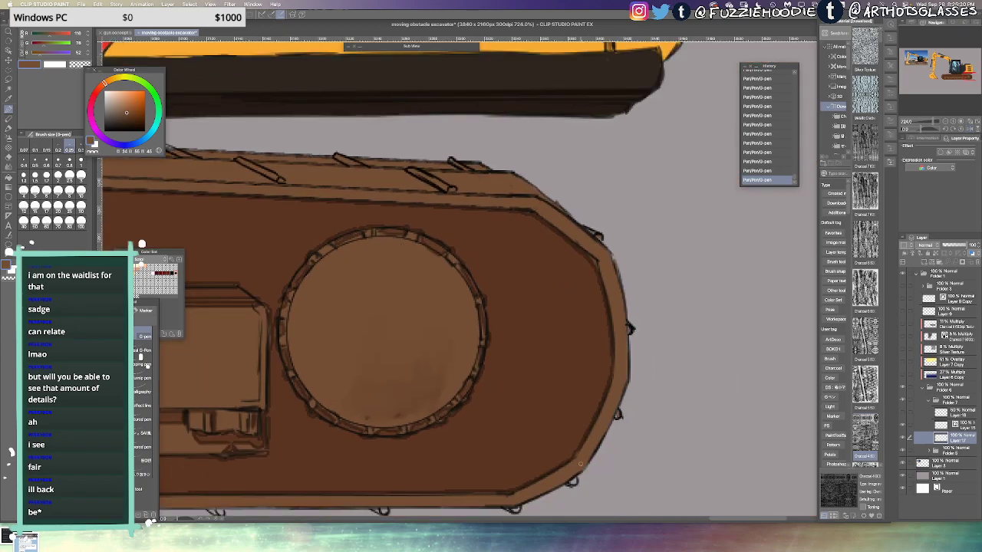
drag(572, 482, 596, 445)
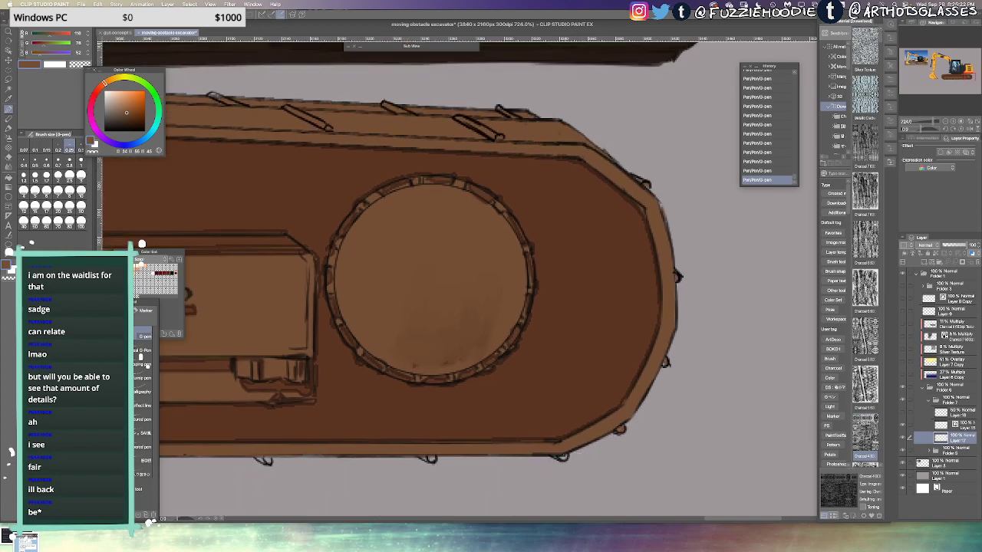
key(g)
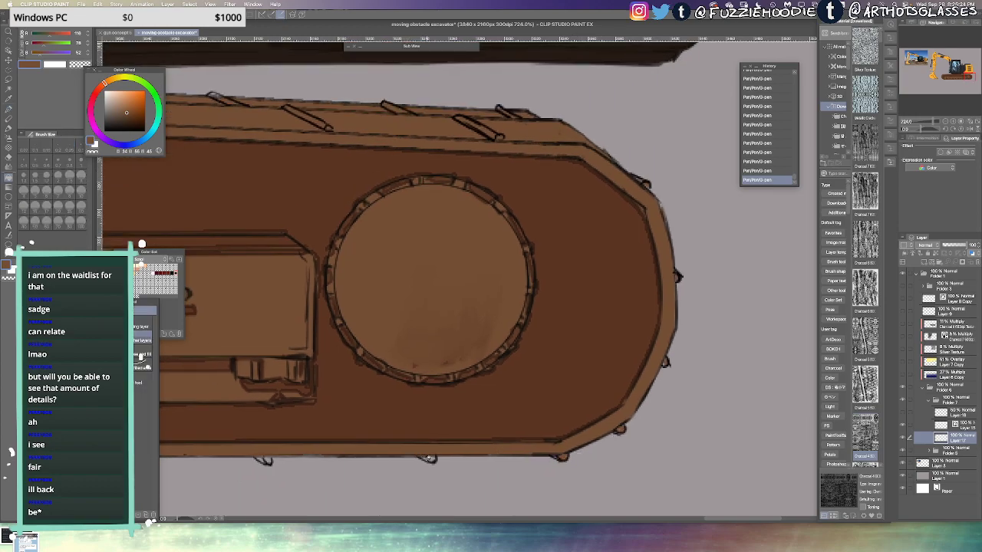
click(429, 459)
key(p)
drag(428, 457, 436, 461)
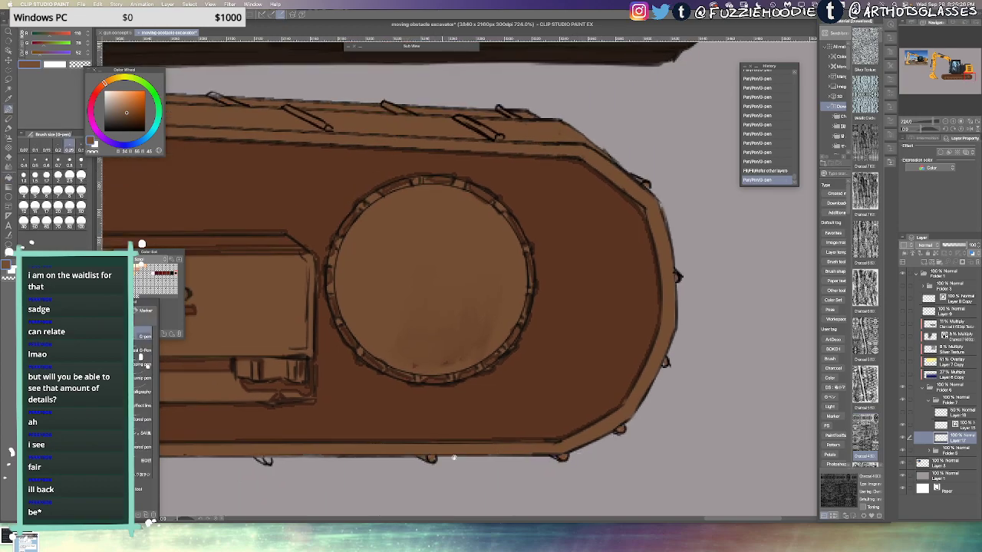
Paint brown inside the bar ends along the rear half of the track's lower edge
drag(281, 448, 554, 409)
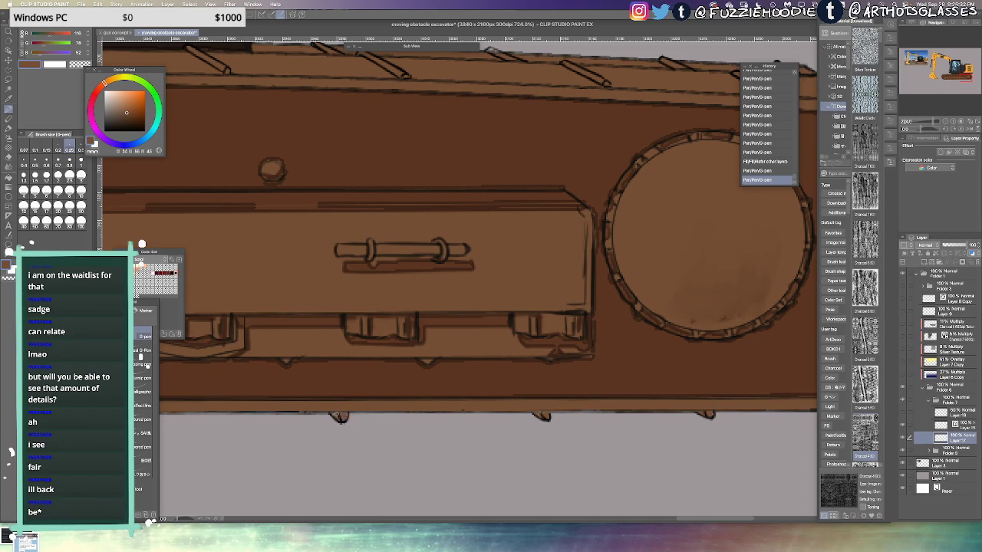
click(340, 417)
drag(323, 399, 535, 367)
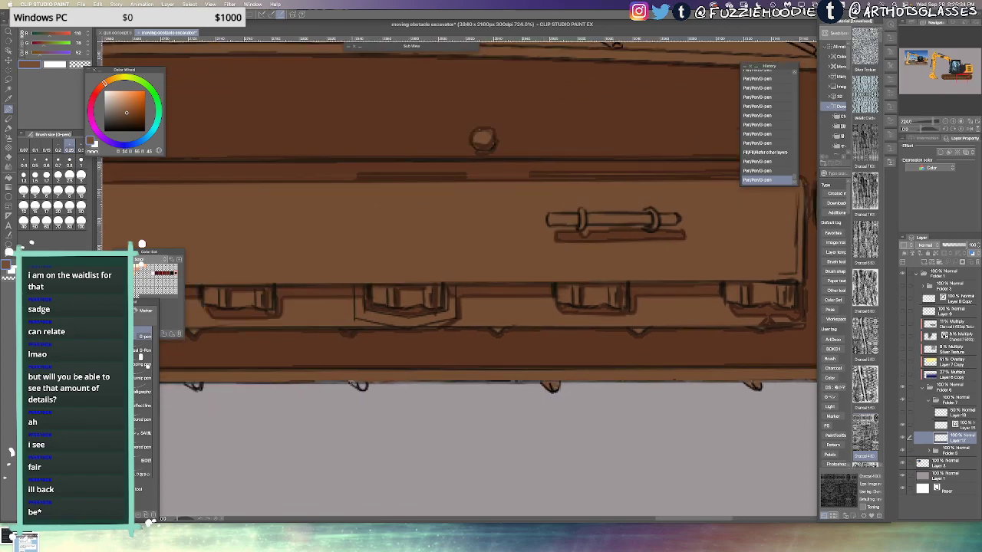
drag(352, 383, 620, 370)
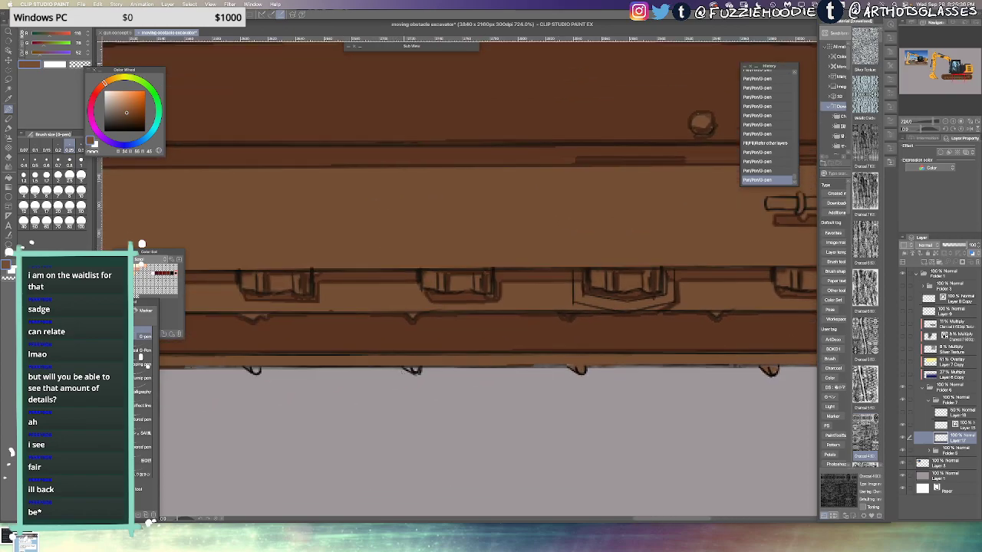
drag(418, 370, 573, 379)
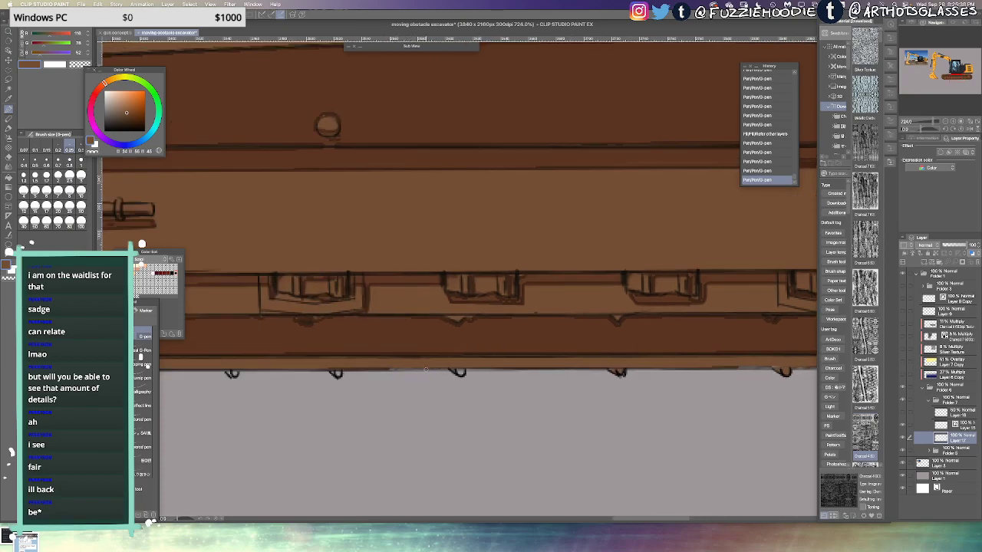
Paint brown inside the remaining bar ends along the front half of the track's lower edge
drag(457, 371, 465, 372)
drag(336, 374, 334, 372)
drag(255, 378, 570, 382)
click(415, 373)
drag(457, 383, 638, 373)
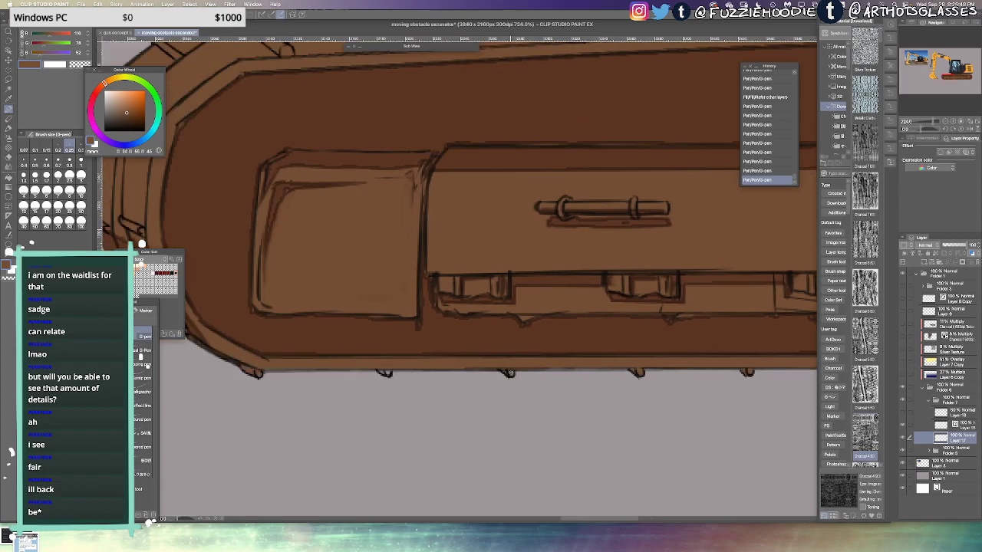
drag(506, 373, 509, 375)
drag(381, 371, 390, 374)
Duplicate the Multiply shading layer Layer 12 from the track's folder and place the copy directly above the bar fill layer
key(alt+super+0)
drag(624, 386, 537, 378)
drag(620, 355, 652, 355)
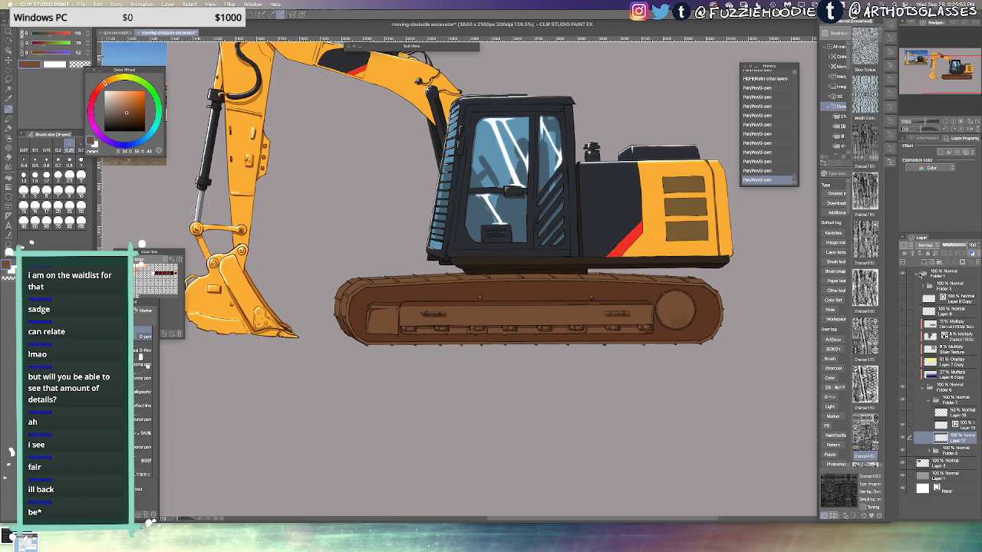
click(929, 451)
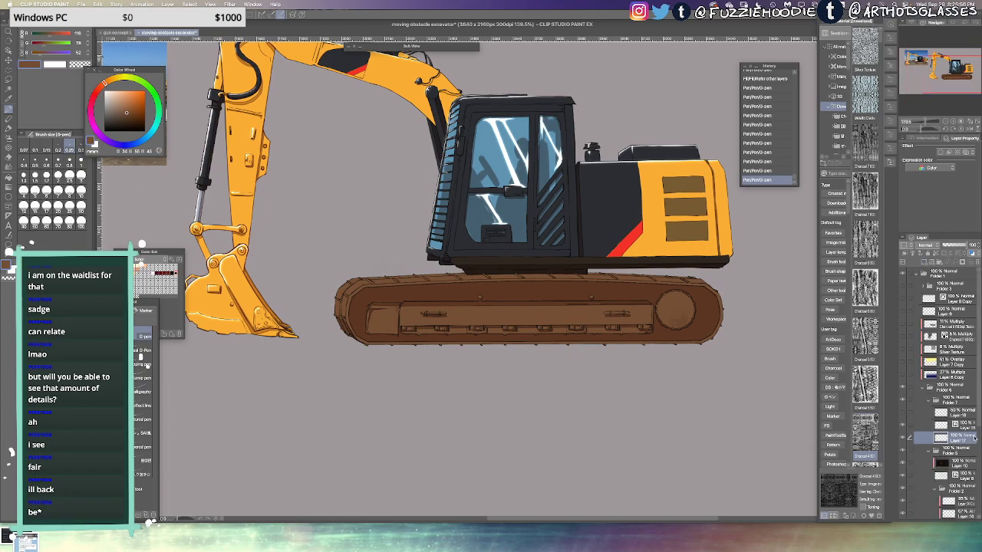
drag(978, 427, 975, 457)
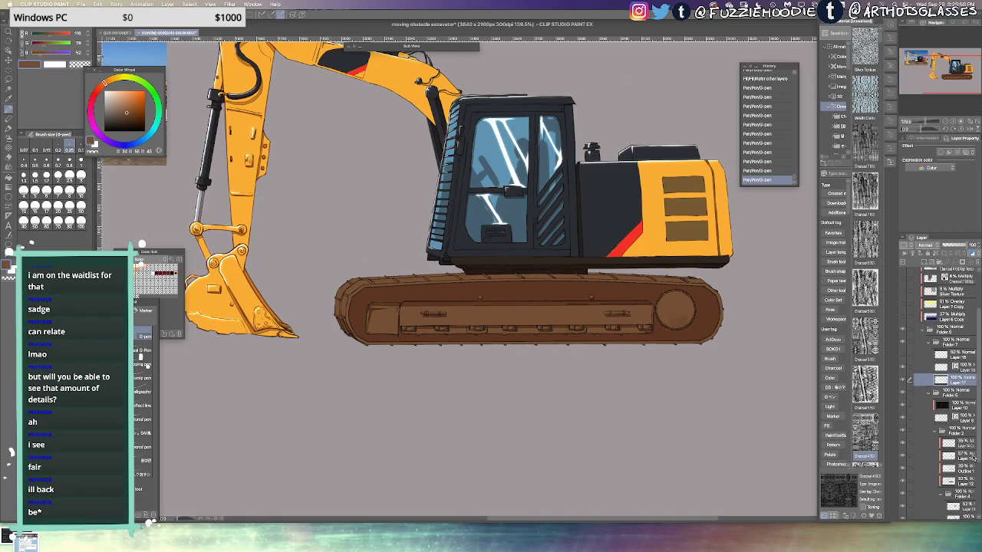
scroll(978, 457, down, 1)
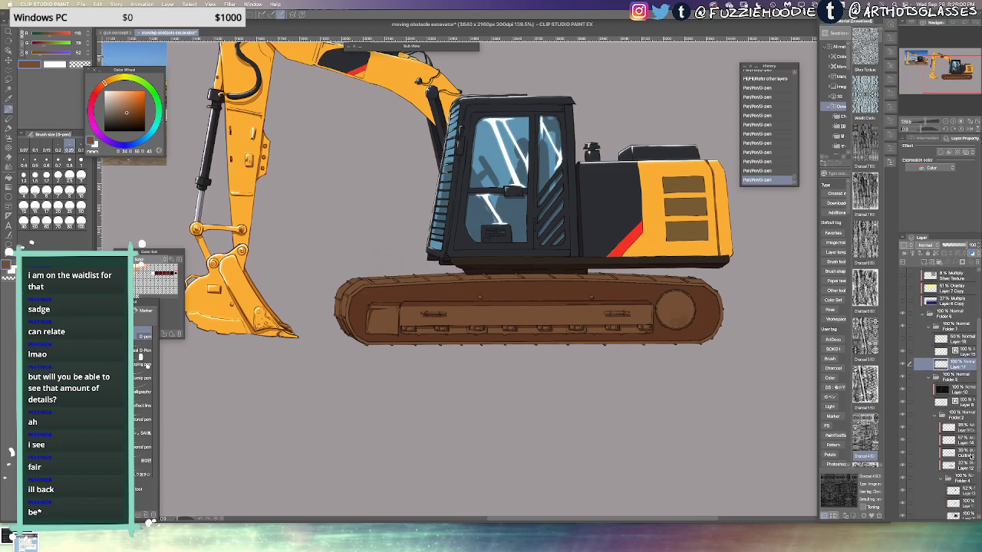
click(970, 453)
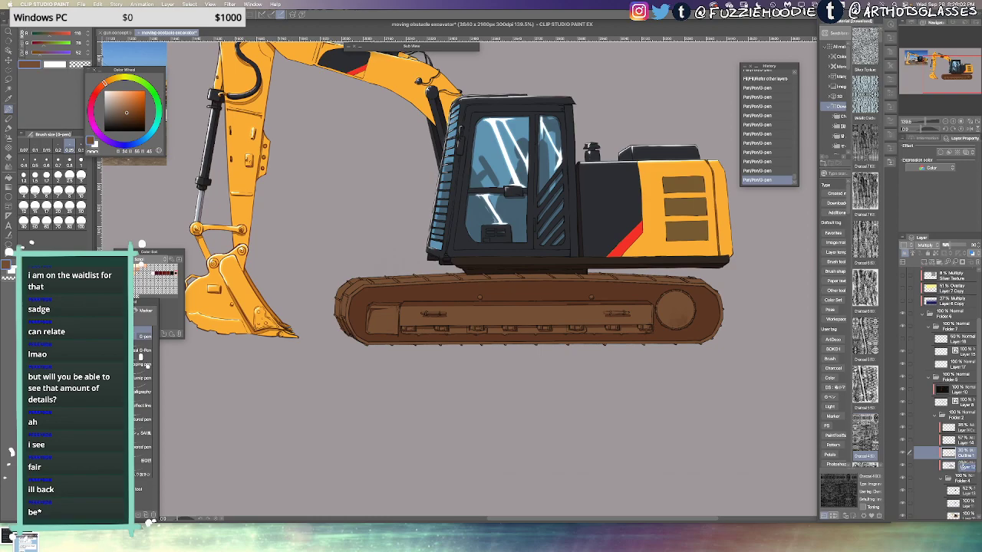
click(960, 466)
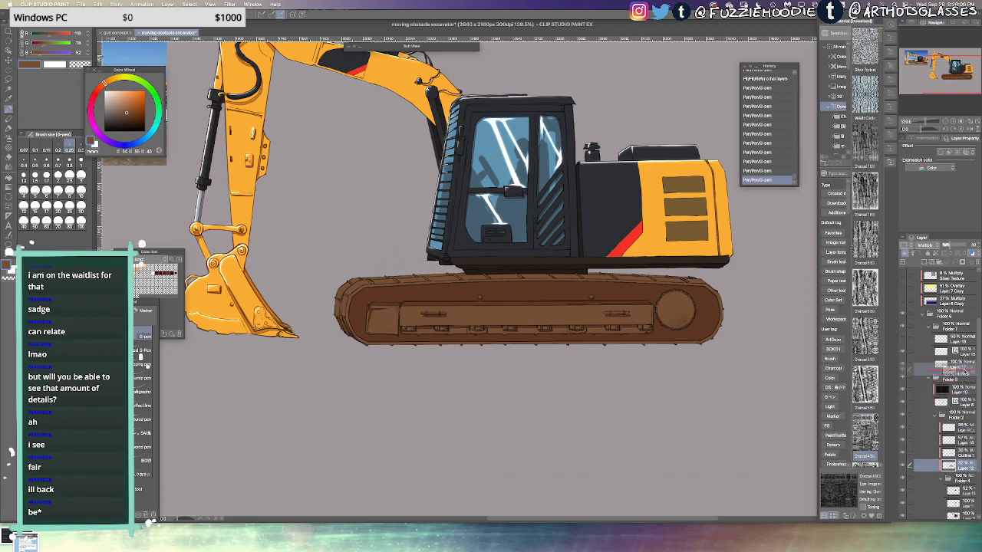
ctrl+click(964, 454)
click(960, 465)
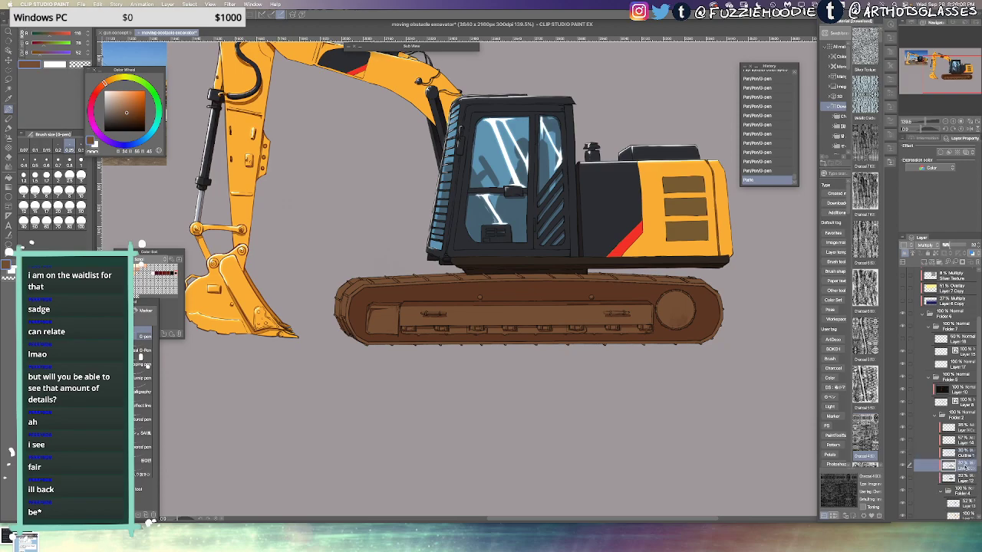
key(ctrl+v)
drag(971, 362, 968, 359)
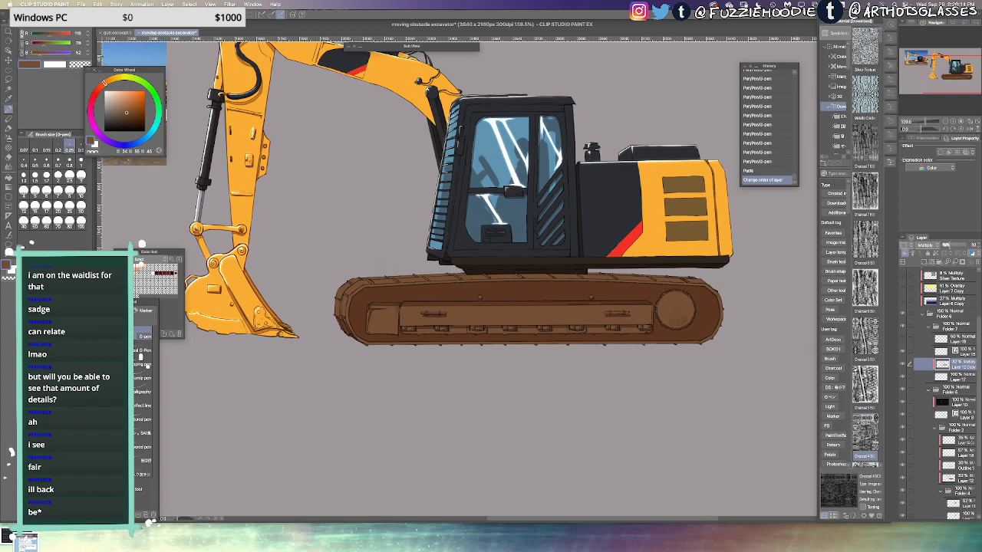
Clear the copied Multiply layer Layer 12 Copy and lasso the lower half of the excavator's track
key(Delete)
click(161, 276)
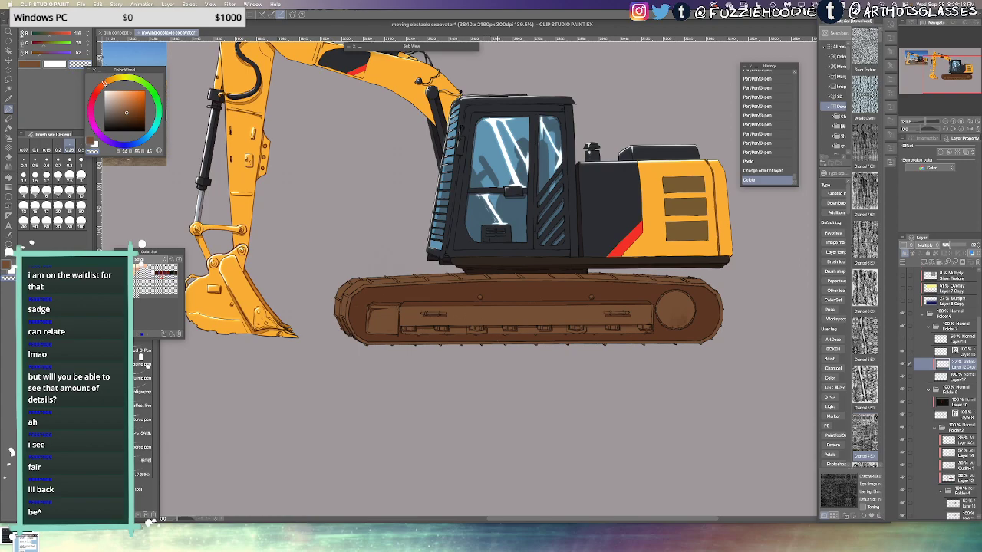
key(m)
mouse_move(512, 308)
mouse_down()
mouse_move(421, 299)
mouse_move(346, 308)
mouse_move(357, 370)
mouse_up()
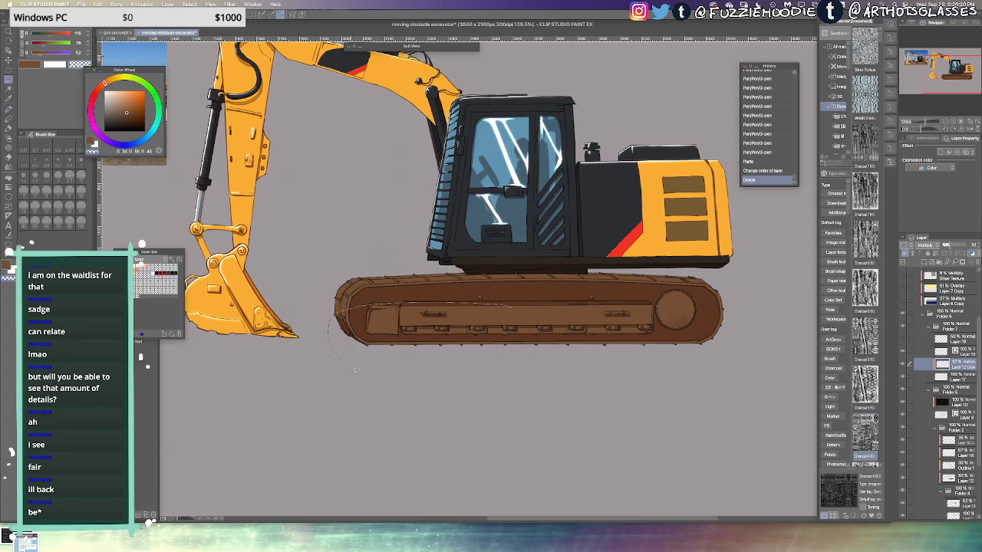
drag(723, 331, 627, 306)
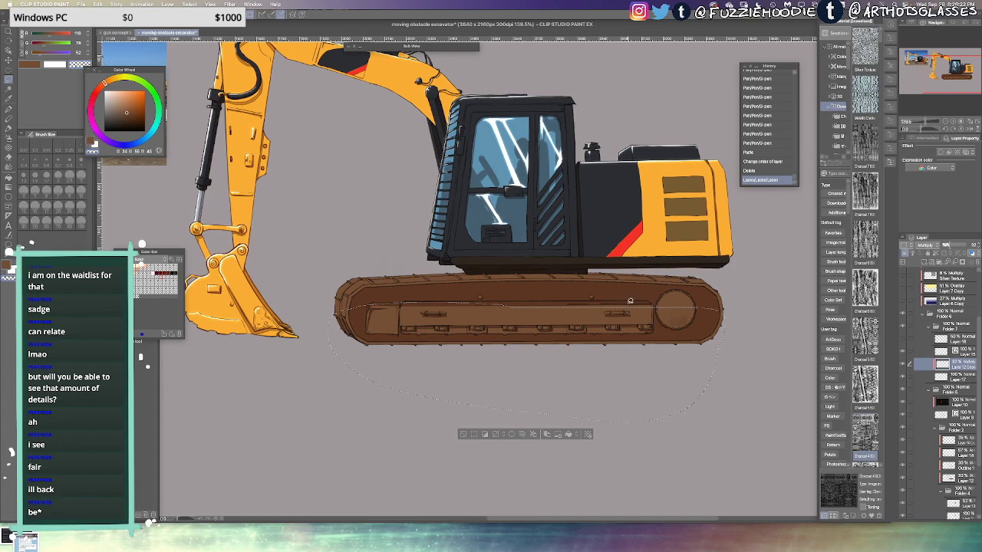
Fill the selection over the track's lower half with dark red on the Multiply layer and deselect it
key(alt+Delete)
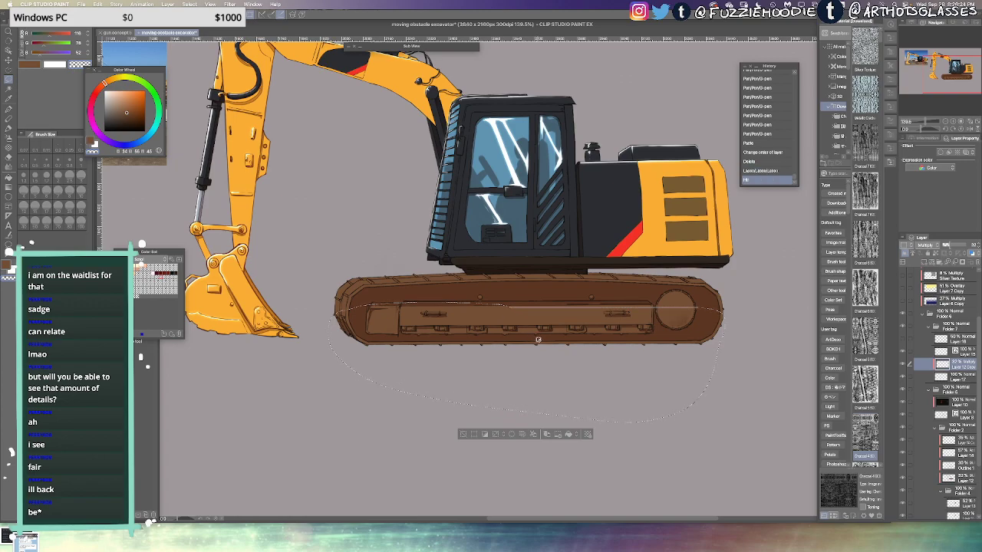
key(x)
click(159, 272)
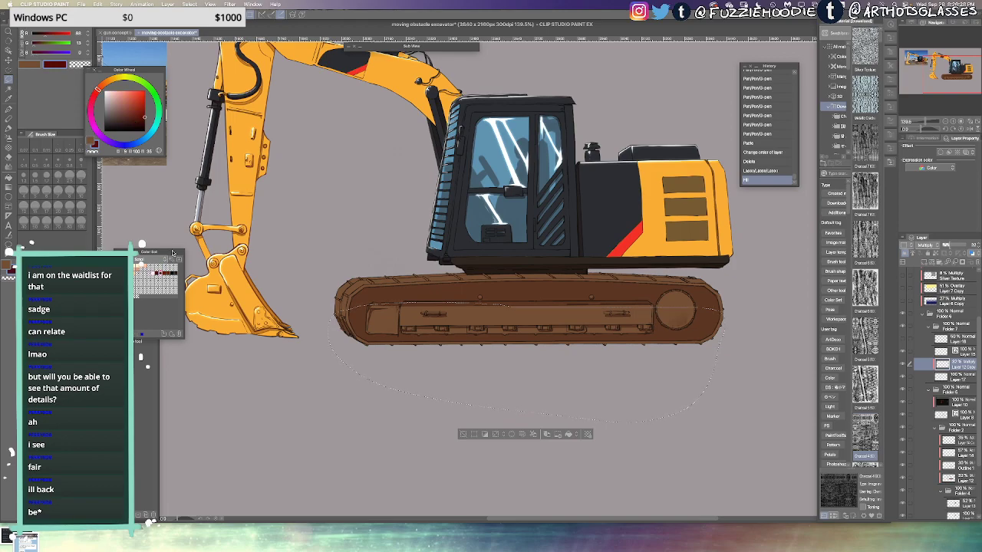
click(166, 264)
key(alt+BackSpace)
key(ctrl+d)
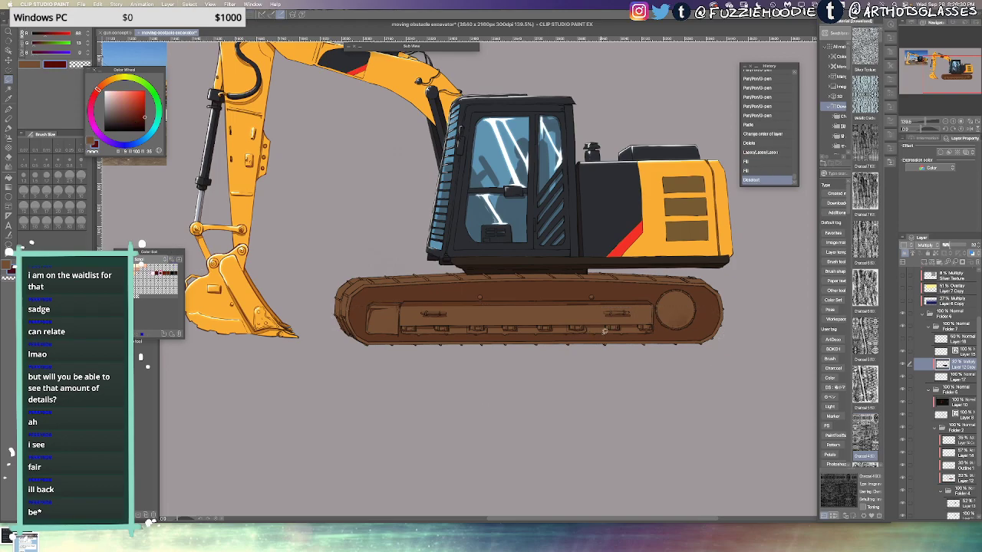
Delete the topmost layer in Folder 7, above the bar line layer
scroll(655, 260, up, 2)
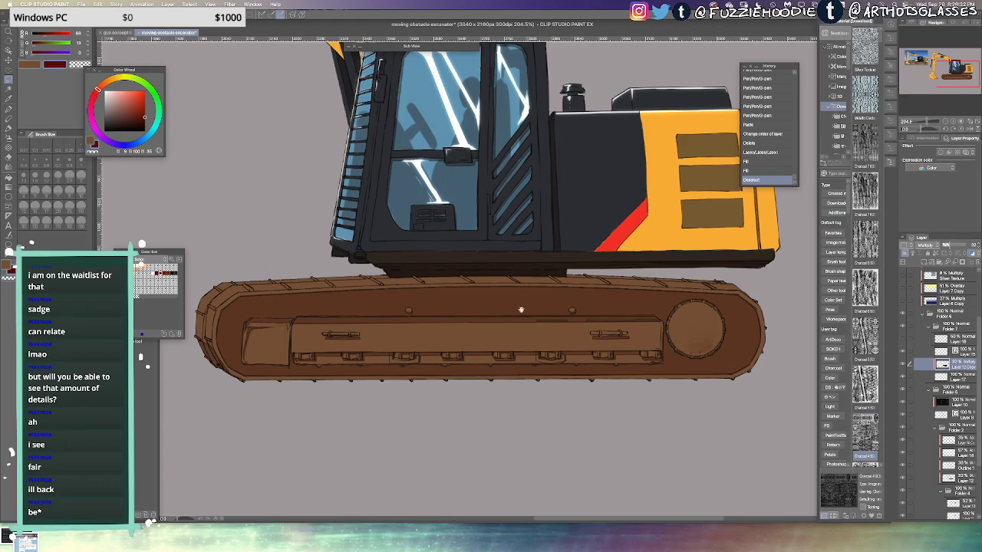
key(ctrl+alt+0)
scroll(711, 358, up, 2)
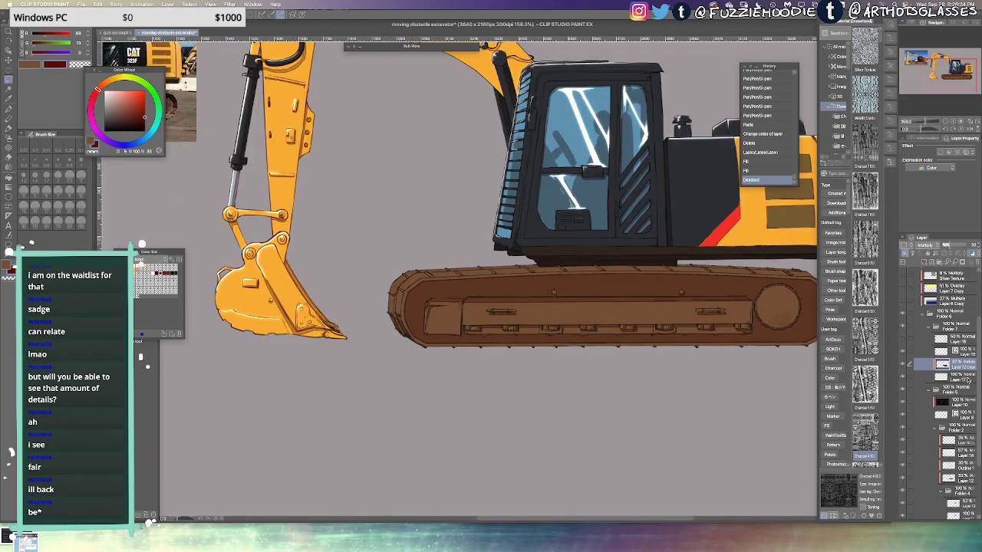
click(965, 377)
ctrl+click(964, 352)
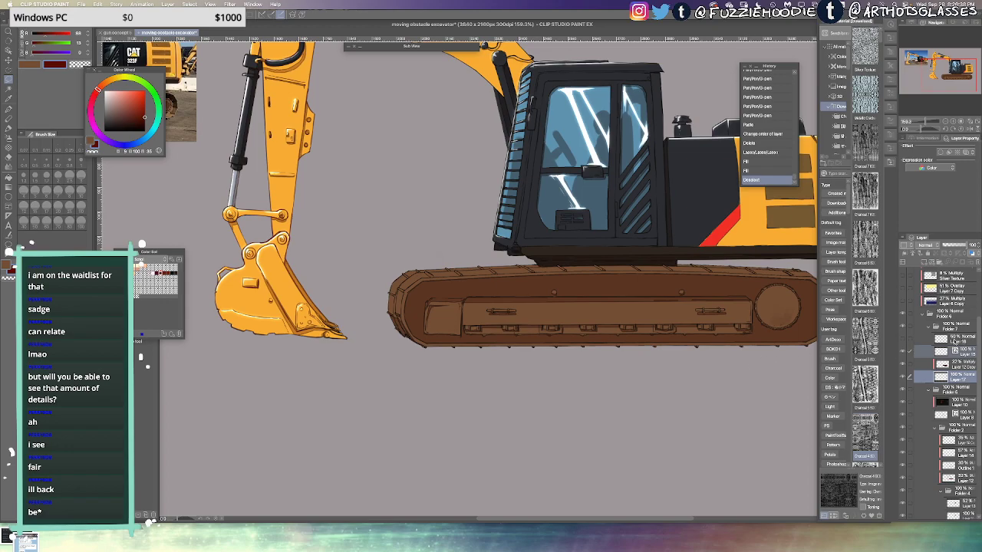
click(962, 339)
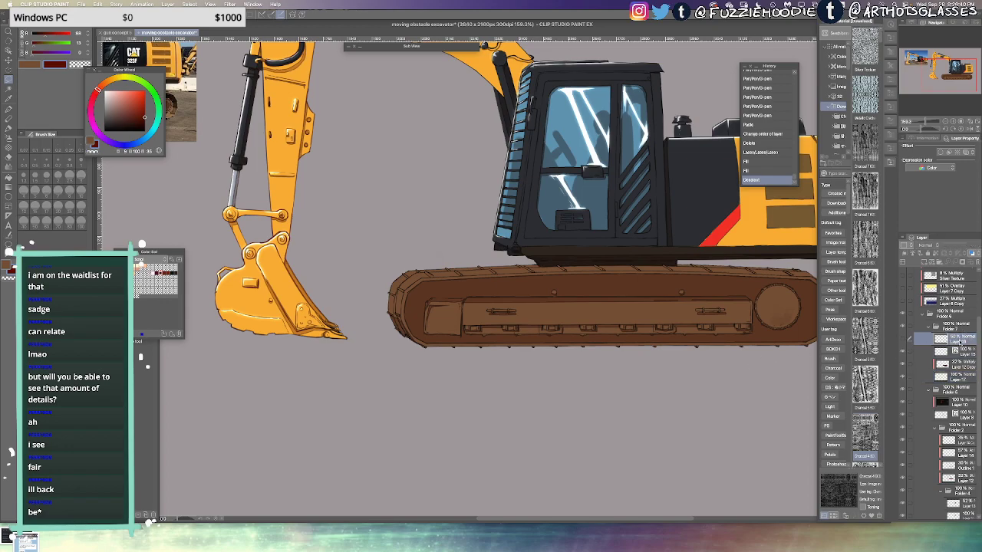
click(977, 262)
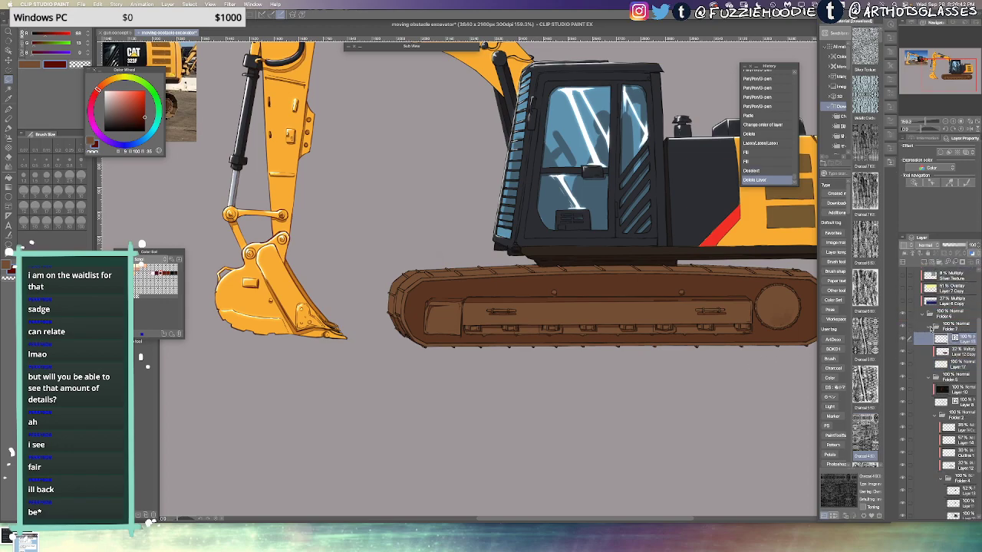
Duplicate Folder 7 and shift the copied tread bars slightly toward the track's rear, between the original bars
click(930, 330)
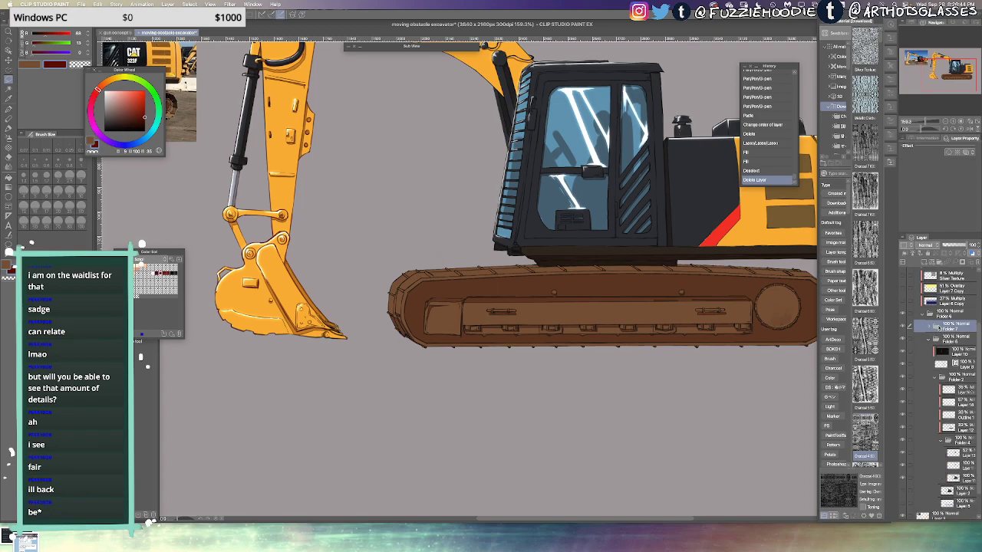
key(ctrl+v)
drag(758, 371, 647, 385)
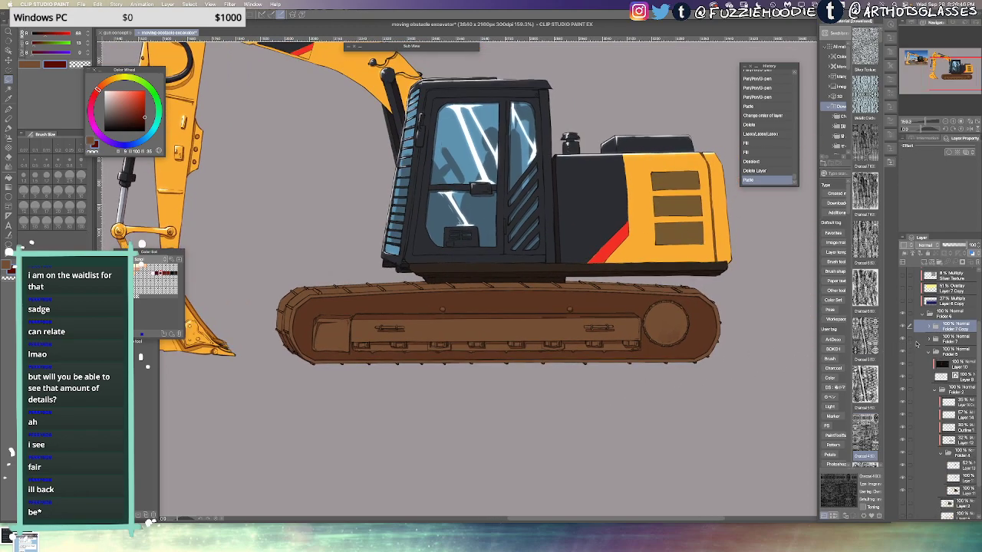
scroll(647, 327, up, 1)
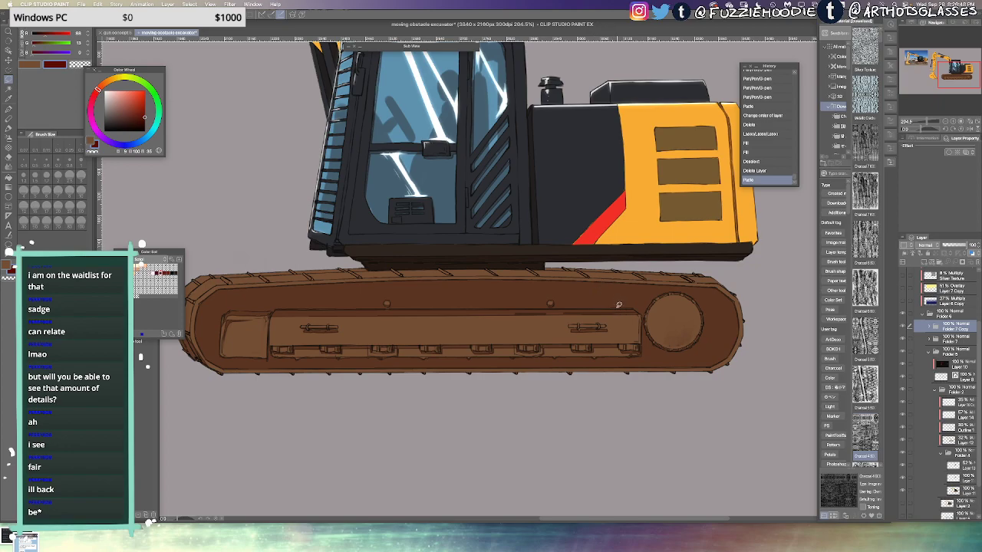
key(ctrl+t)
drag(647, 313, 647, 317)
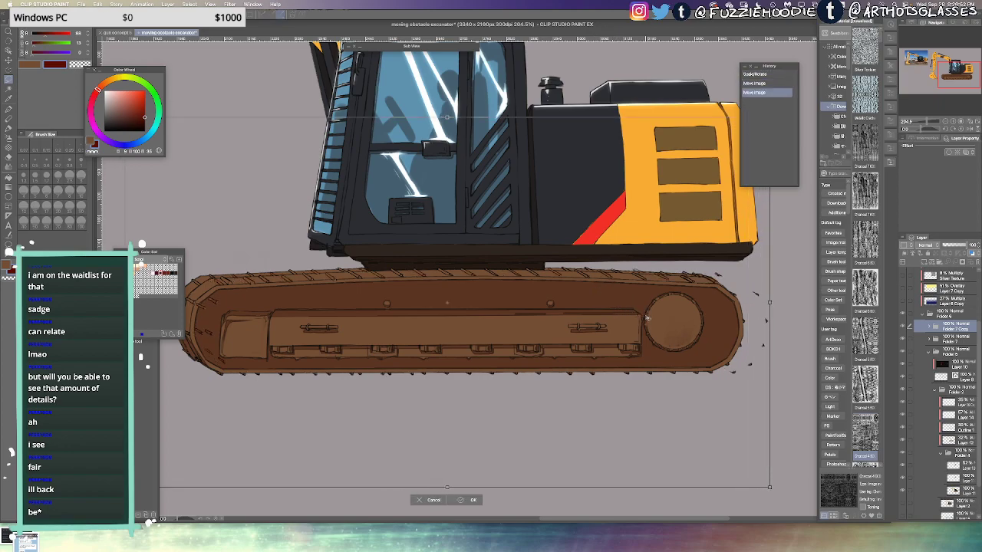
click(475, 500)
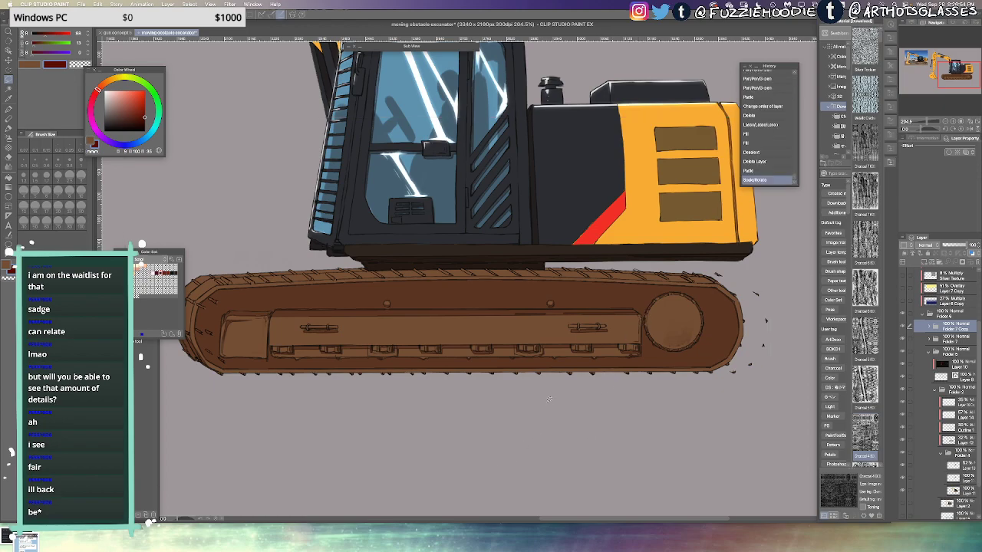
Collapse the track's layer folder and lower the original tread bar folder, Folder 7, to about 40% opacity
drag(559, 390, 586, 388)
click(929, 327)
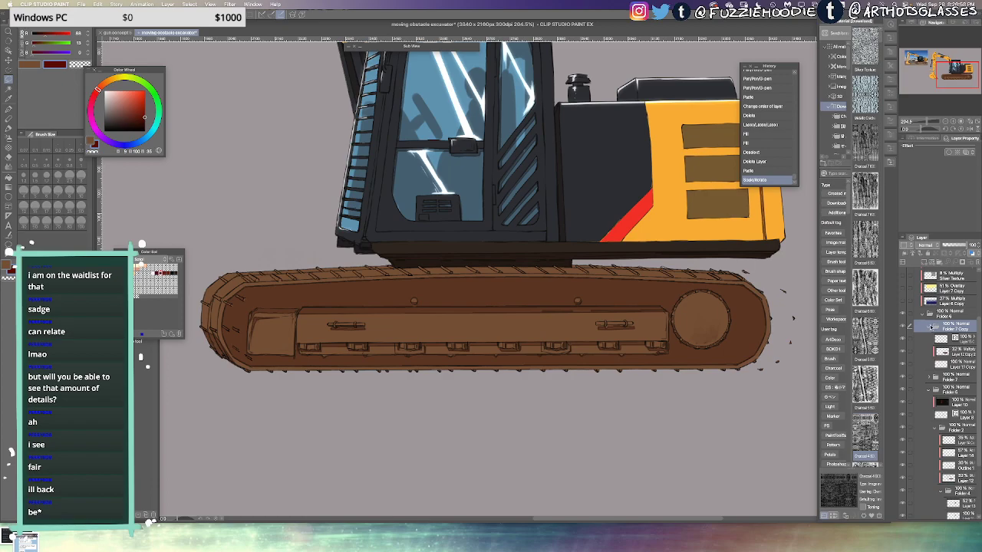
click(929, 325)
drag(329, 318, 372, 311)
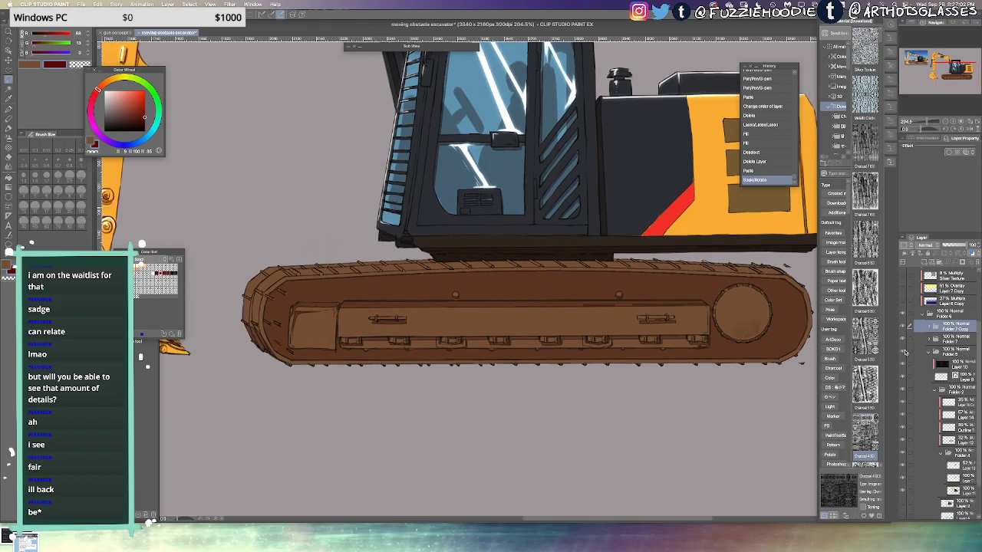
click(953, 353)
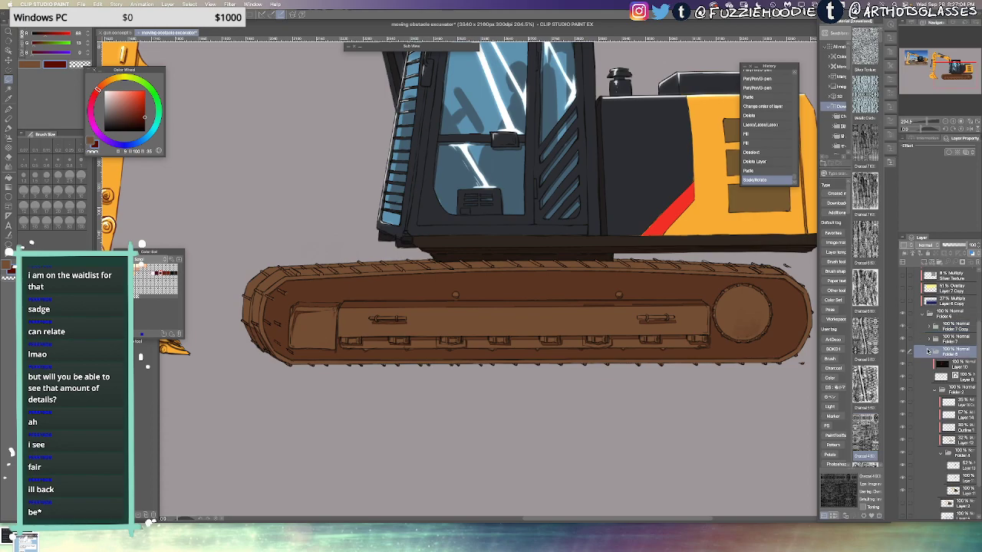
click(928, 351)
click(934, 413)
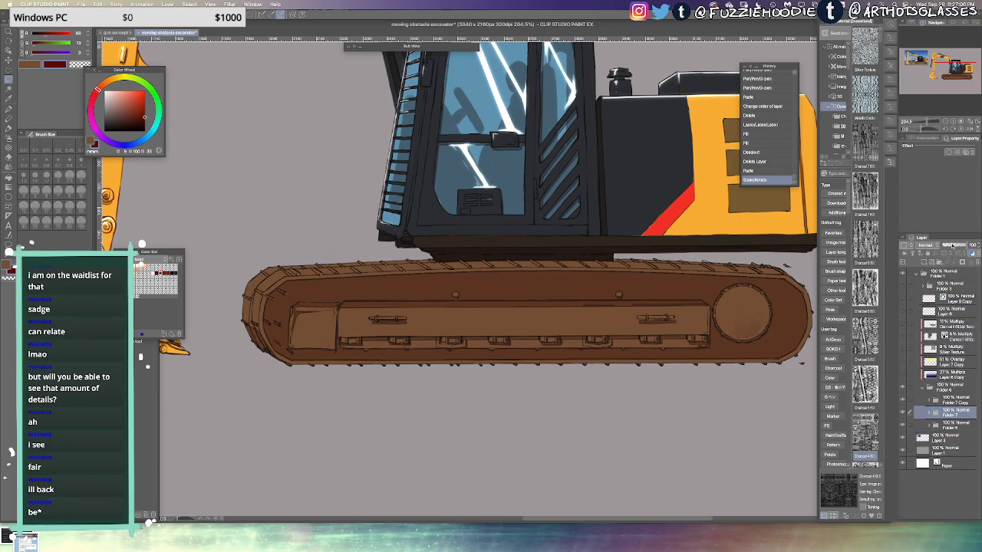
click(949, 246)
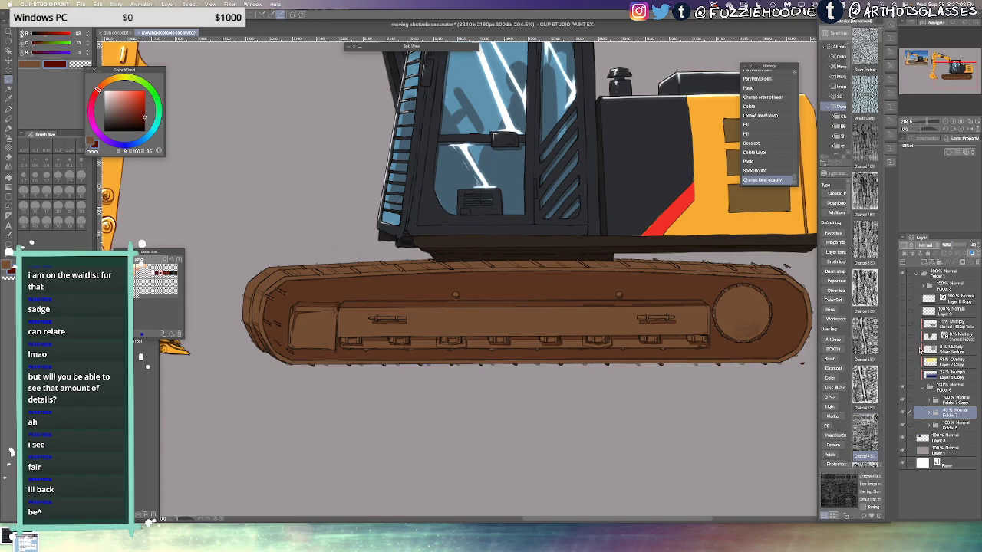
In Folder 7 Copy, lasso the bars at the track's front curve, move and rotate them onto its outer edge, and deselect
click(948, 401)
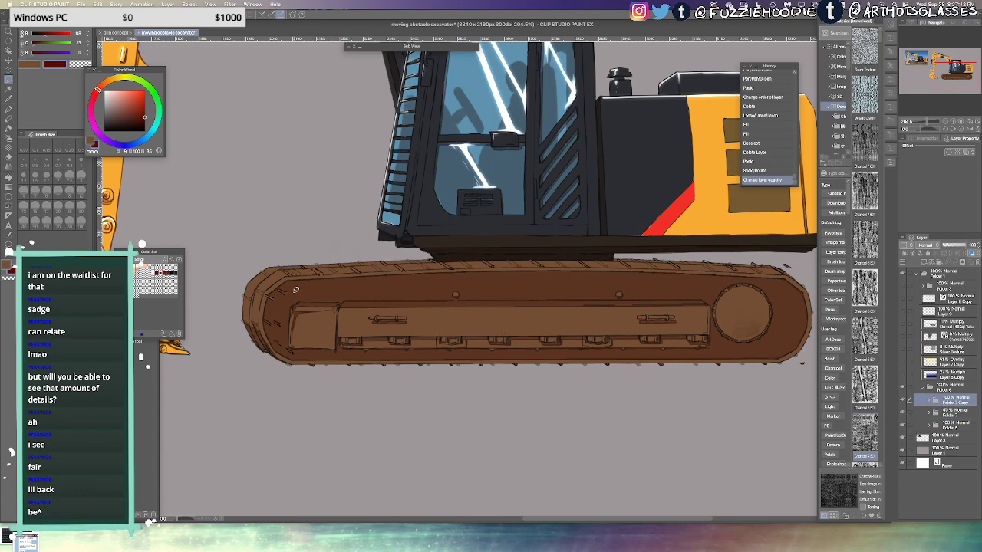
mouse_move(296, 291)
mouse_down()
mouse_move(261, 290)
mouse_move(256, 328)
mouse_move(272, 353)
mouse_move(308, 350)
mouse_move(288, 286)
mouse_up()
key(ctrl+t)
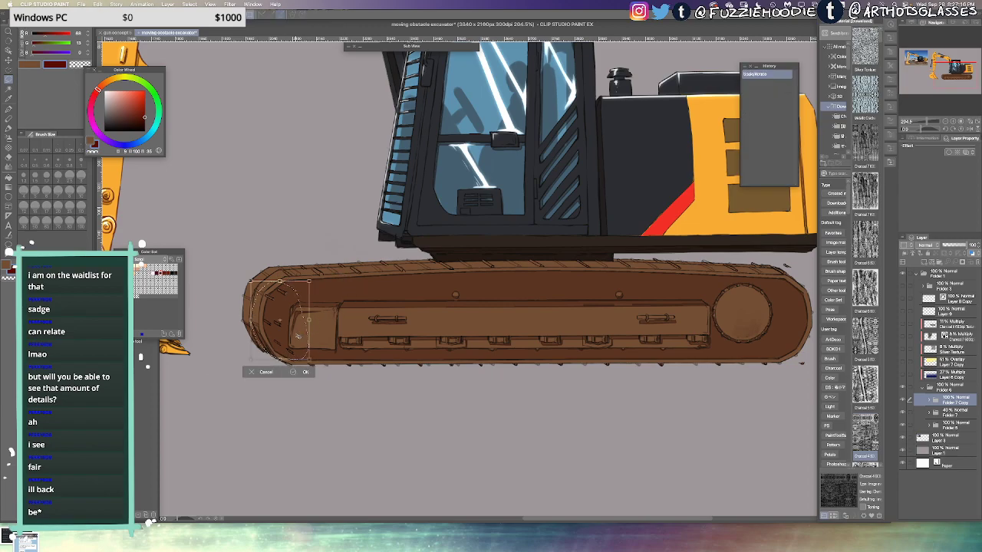
mouse_move(297, 335)
mouse_down()
mouse_move(271, 335)
mouse_move(273, 310)
mouse_up()
drag(229, 274, 234, 271)
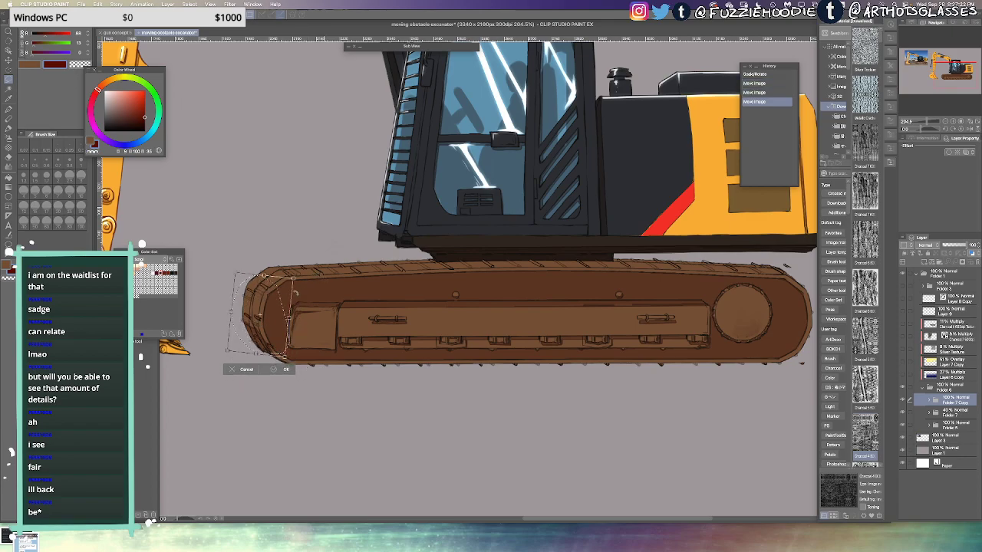
drag(275, 317, 273, 315)
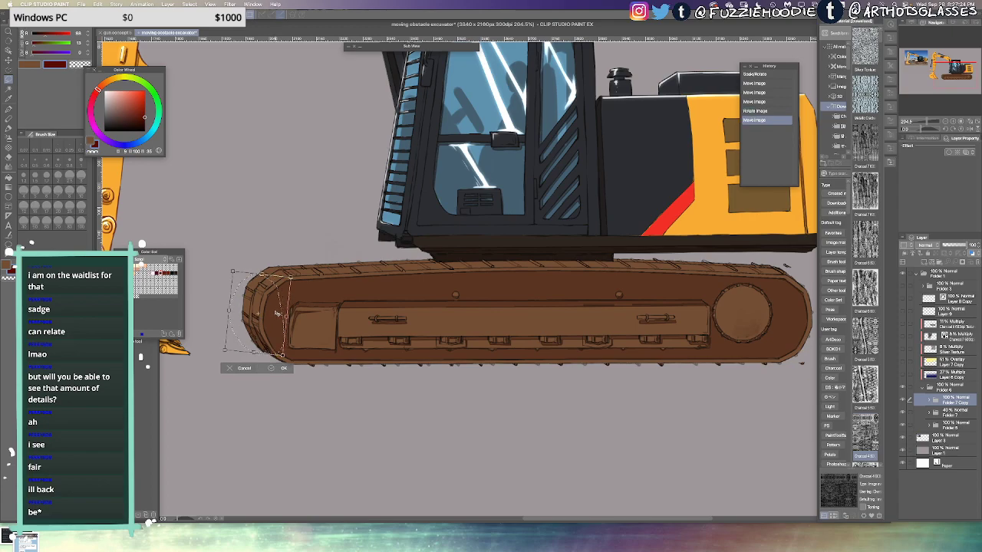
key(Return)
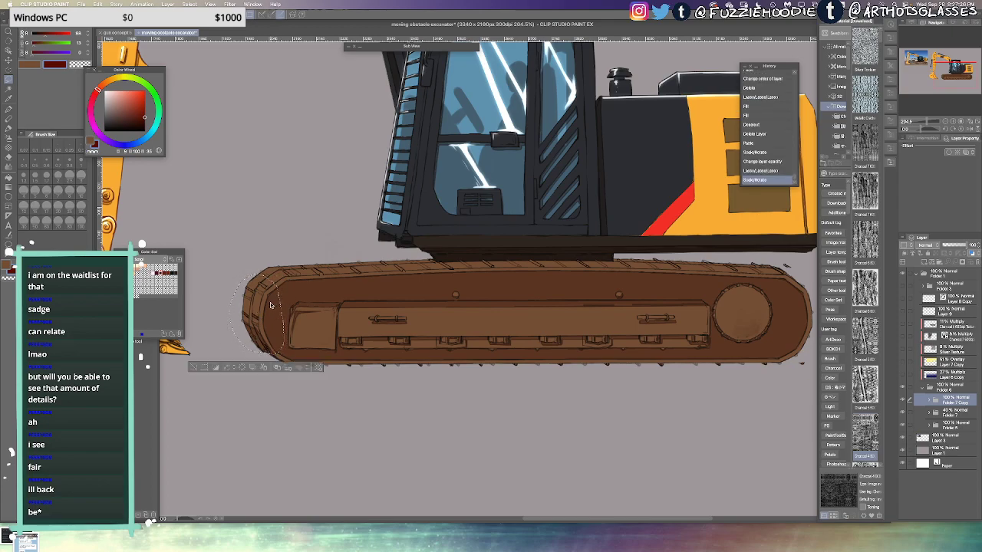
key(ctrl+d)
Lasso the copied bars around the track's rear curve and move them in toward its outer edge
drag(586, 287, 385, 296)
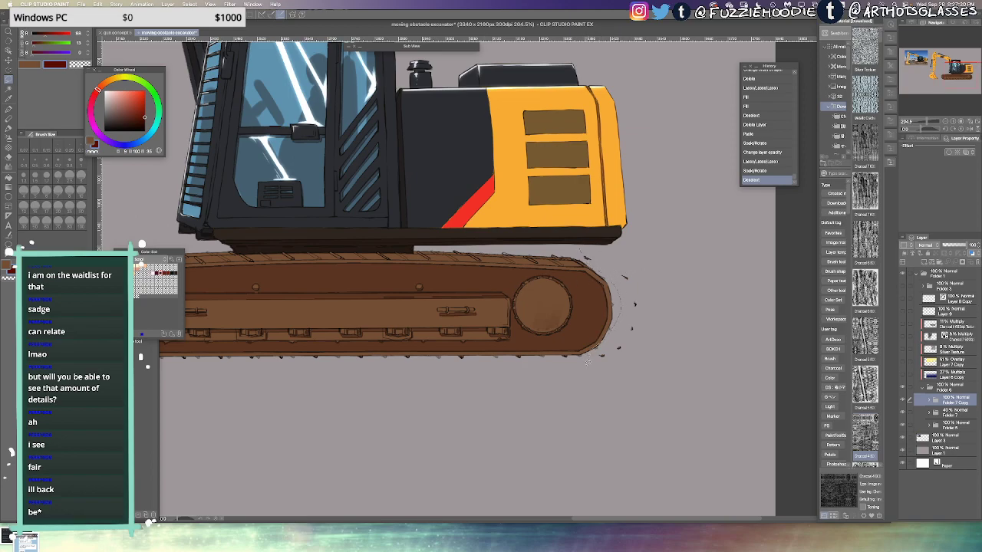
drag(602, 231, 589, 238)
key(ctrl+t)
mouse_move(672, 294)
mouse_down()
mouse_move(615, 299)
mouse_move(685, 298)
mouse_move(684, 317)
mouse_move(645, 320)
mouse_up()
Try to fit the copied bars to the track's rear curve by rotating them clockwise and repositioning them
drag(708, 302, 690, 287)
drag(636, 309, 637, 310)
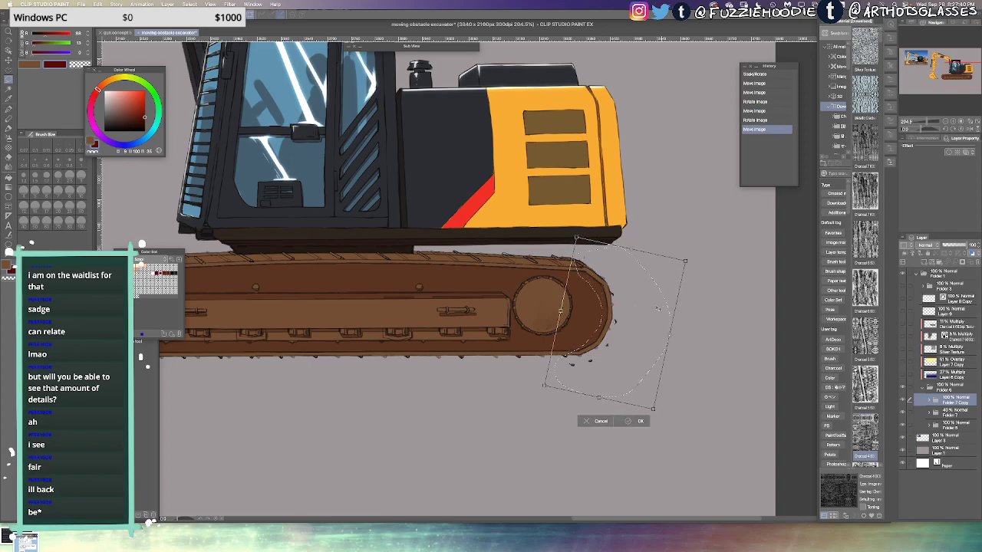
drag(715, 303, 711, 325)
drag(648, 321, 650, 297)
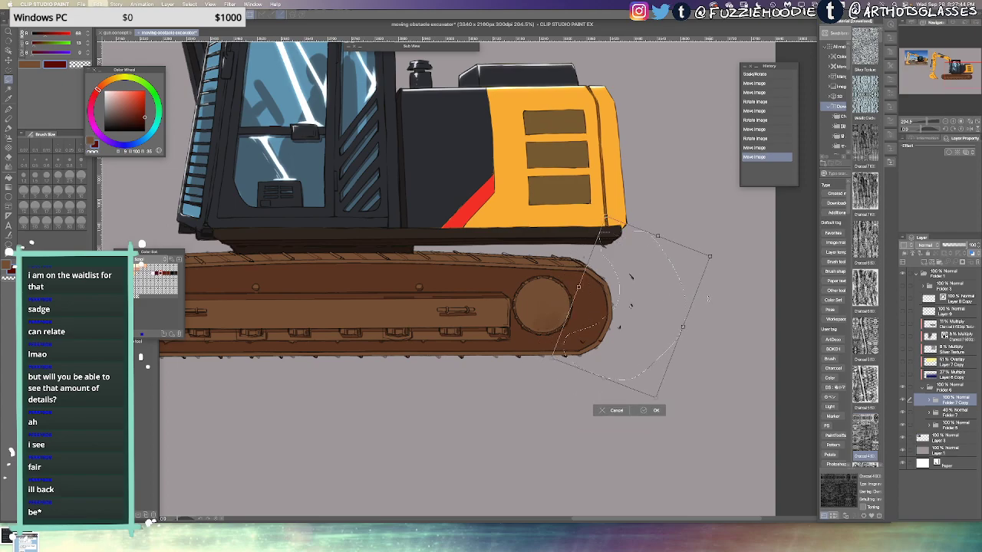
Undo the rotations and the moves that followed them on the copied rear bars
key(super+z)
key(super+z)
key(super+z)
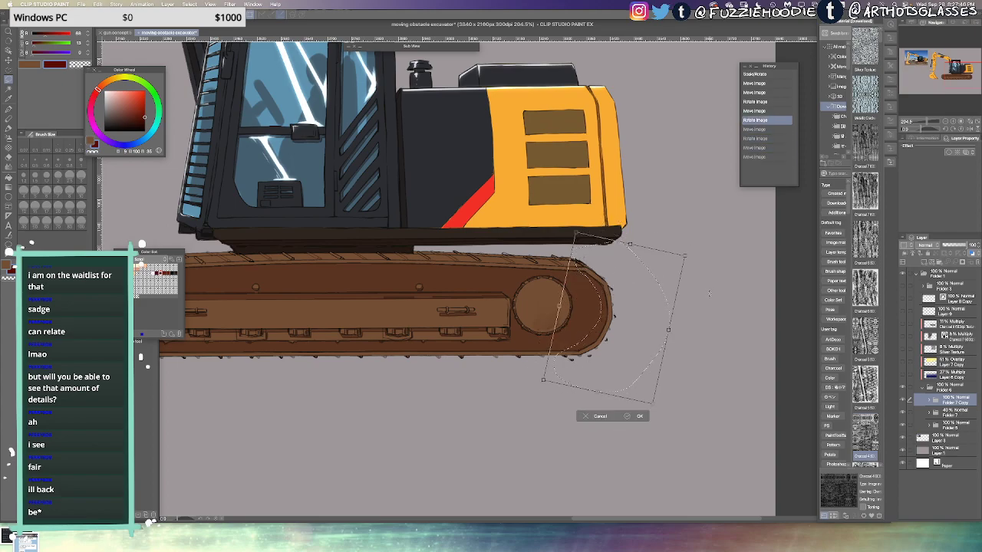
key(ctrl+z)
key(ctrl+z)
key(ctrl+z)
key(ctrl+z)
key(ctrl+z)
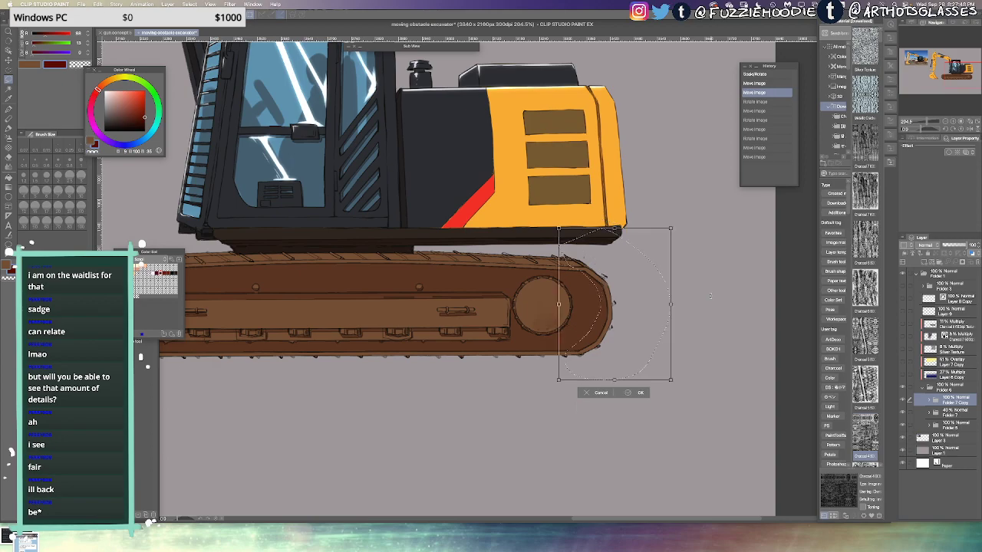
Rotate the copied rear bars counterclockwise, nudge them onto the track's rear curve, and apply the transformation
mouse_move(628, 328)
mouse_down()
mouse_move(648, 319)
mouse_move(634, 321)
mouse_up()
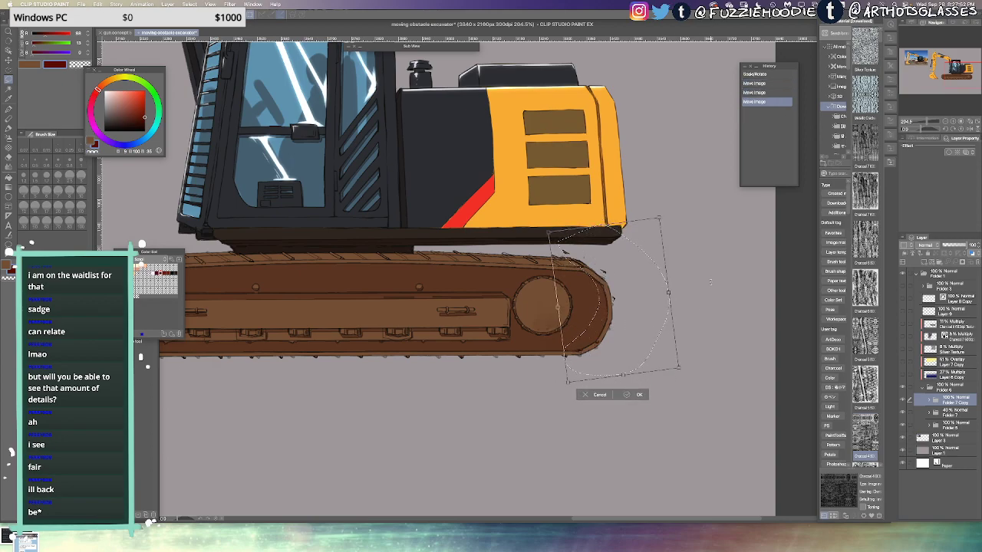
drag(710, 282, 707, 287)
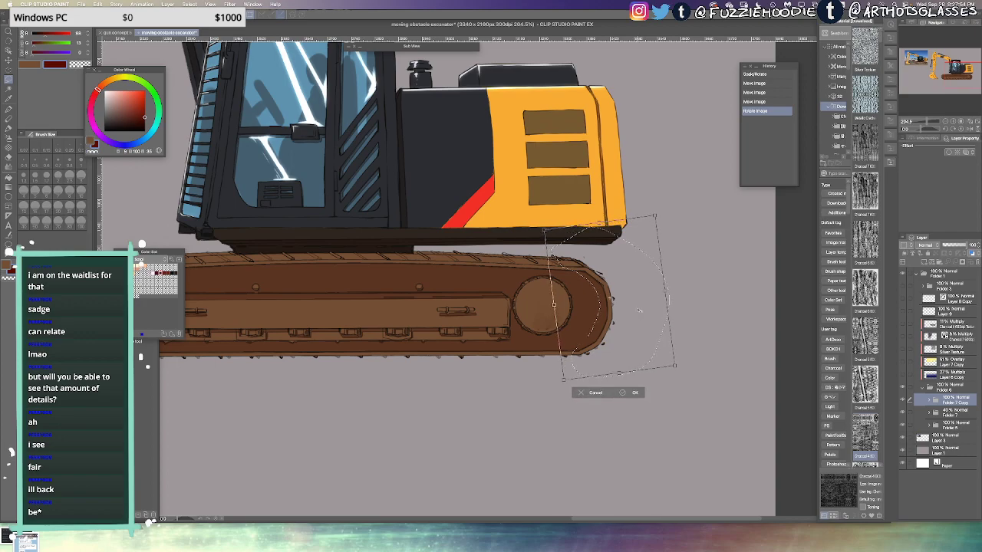
mouse_move(639, 311)
mouse_down()
mouse_move(671, 306)
mouse_move(630, 310)
mouse_move(673, 307)
mouse_move(636, 310)
mouse_up()
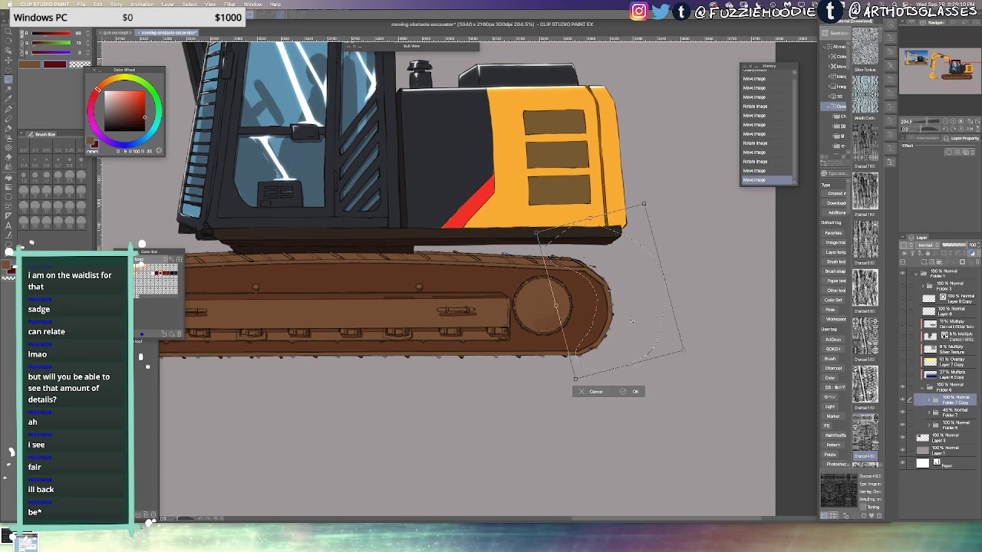
key(Return)
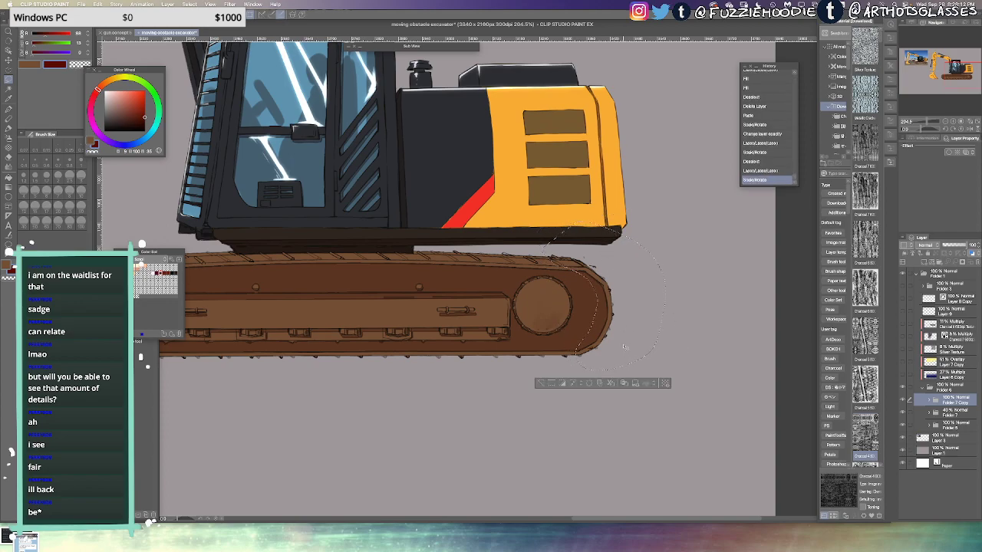
Deselect, add a layer mask to the copied tread-bar folder, and erase the stray bars around the track's rear curve
key(ctrl+d)
scroll(629, 265, up, 2)
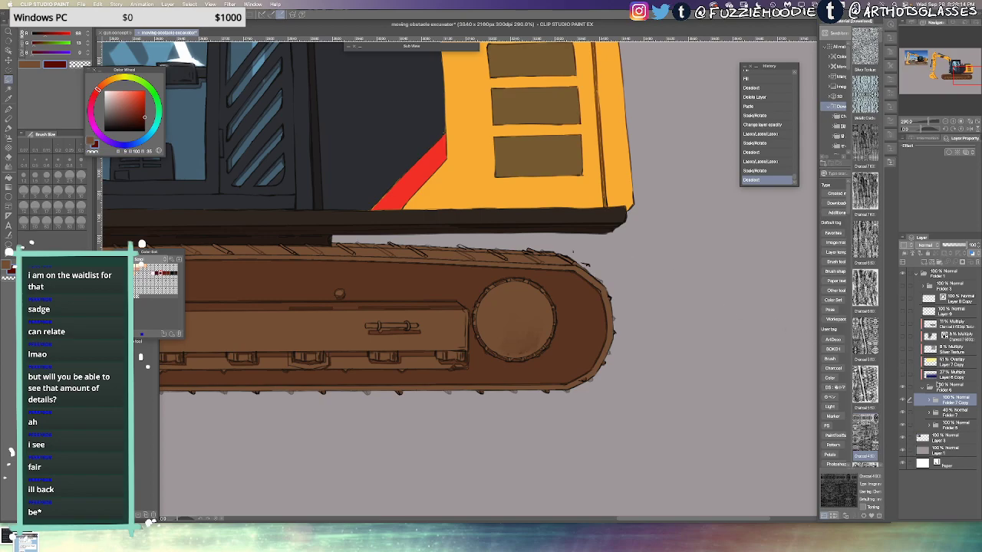
click(930, 402)
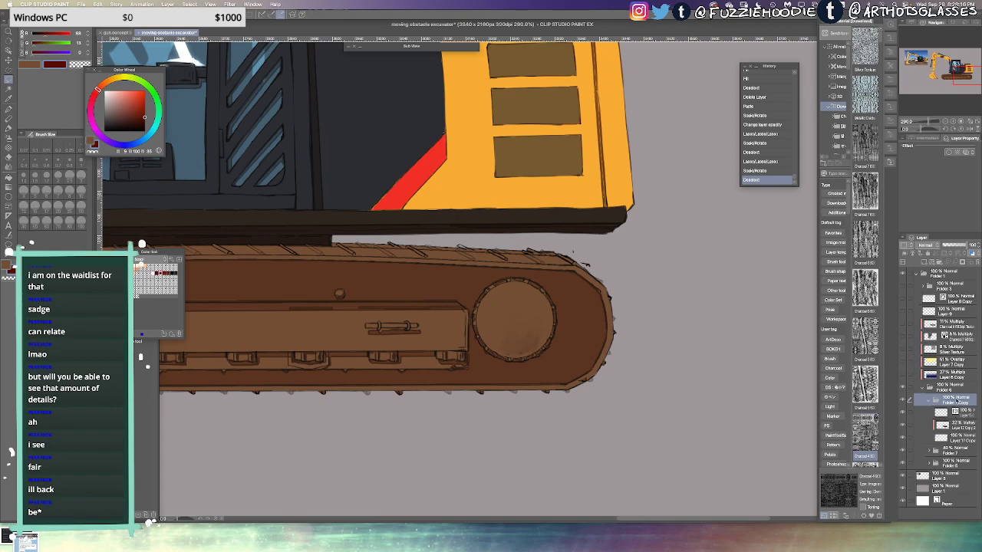
click(974, 264)
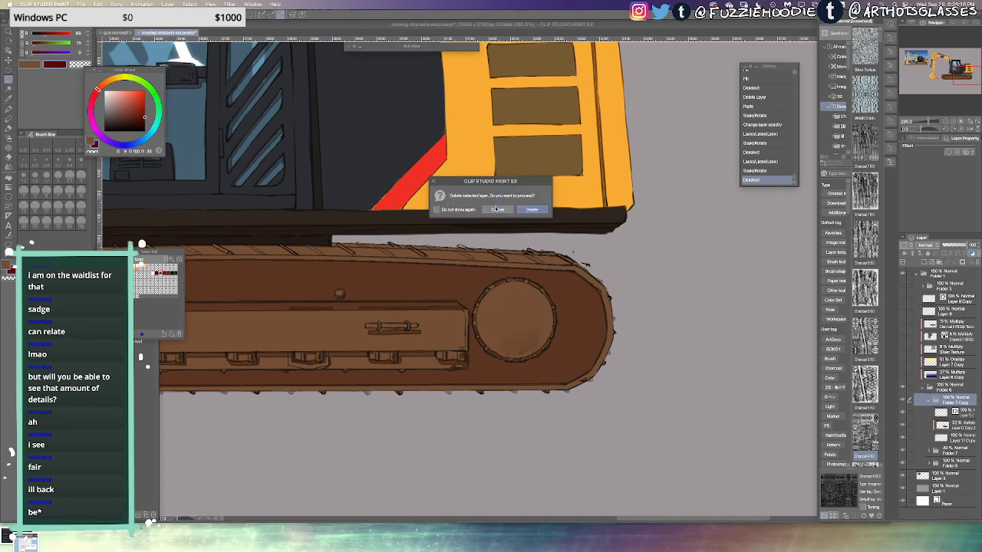
click(496, 209)
click(962, 262)
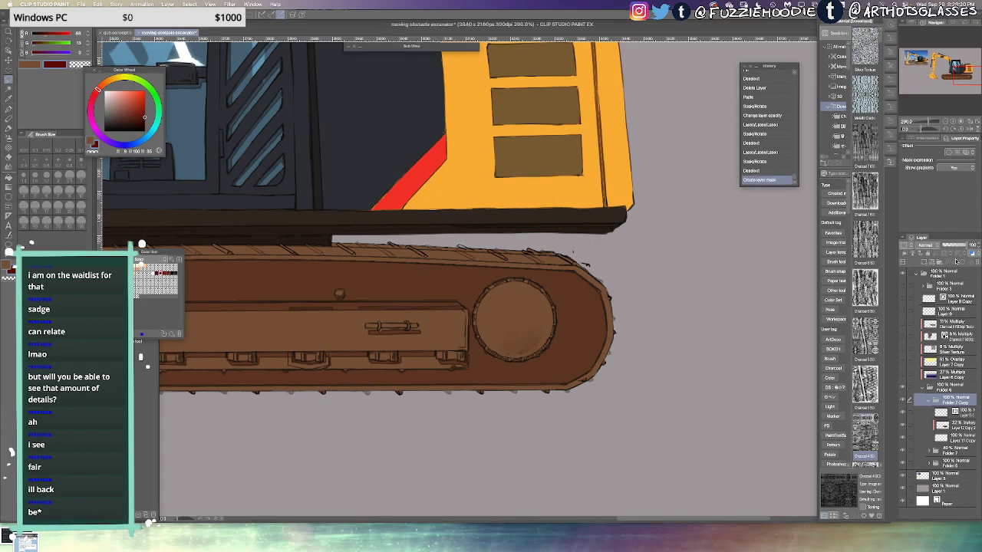
key(e)
drag(573, 253, 615, 284)
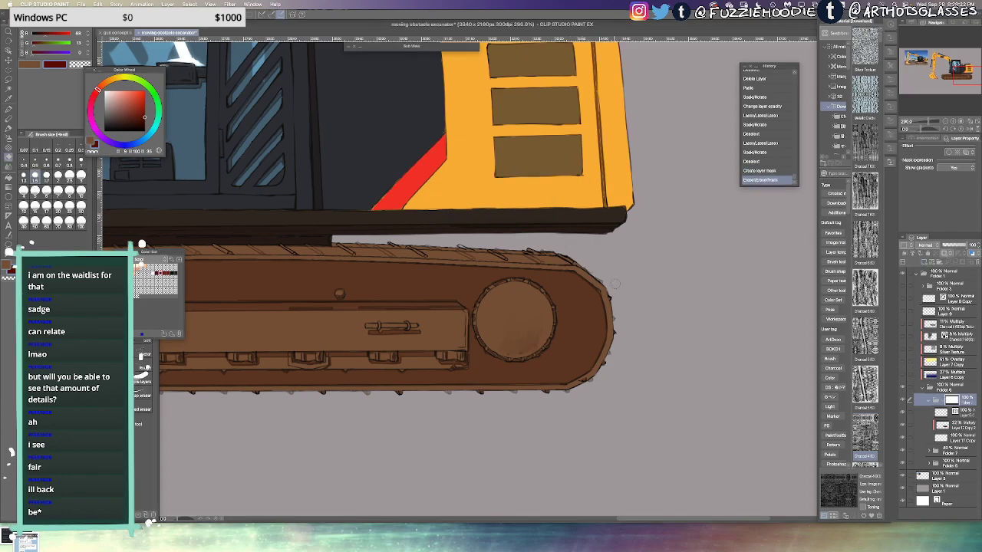
click(585, 376)
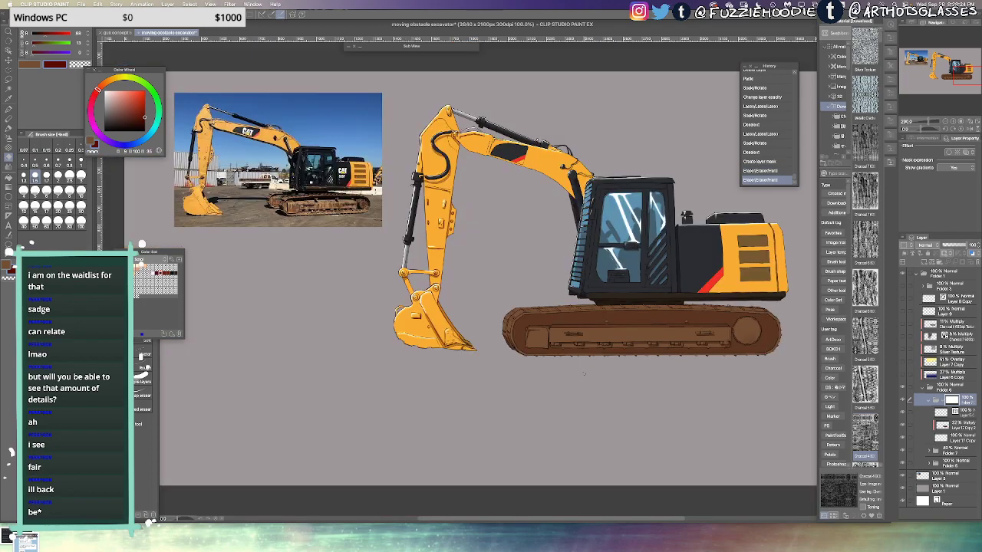
Hide the copied tread-bar folder and set the original bar folder, Folder 7, to 100% opacity
key(ctrl+alt+0)
click(930, 400)
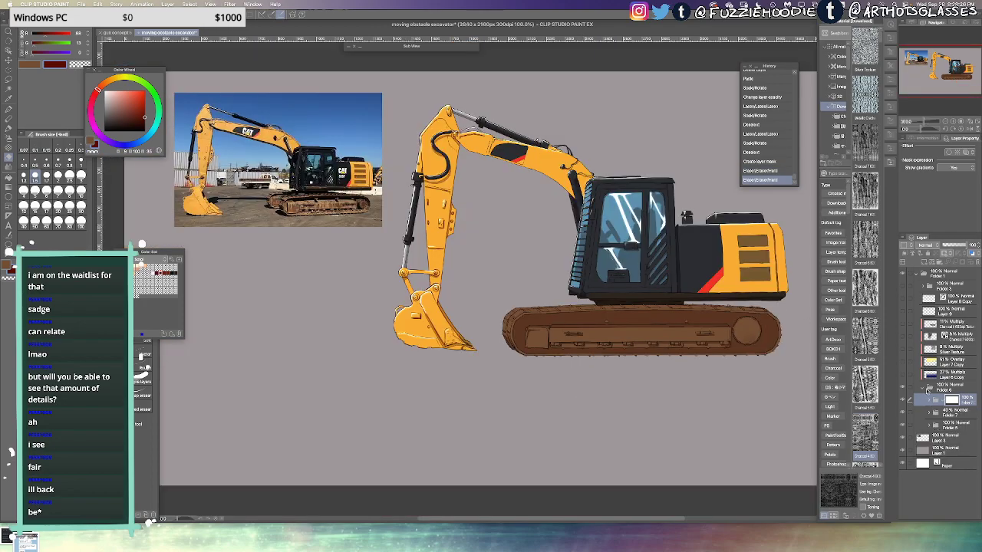
click(903, 401)
click(936, 413)
drag(958, 245, 980, 246)
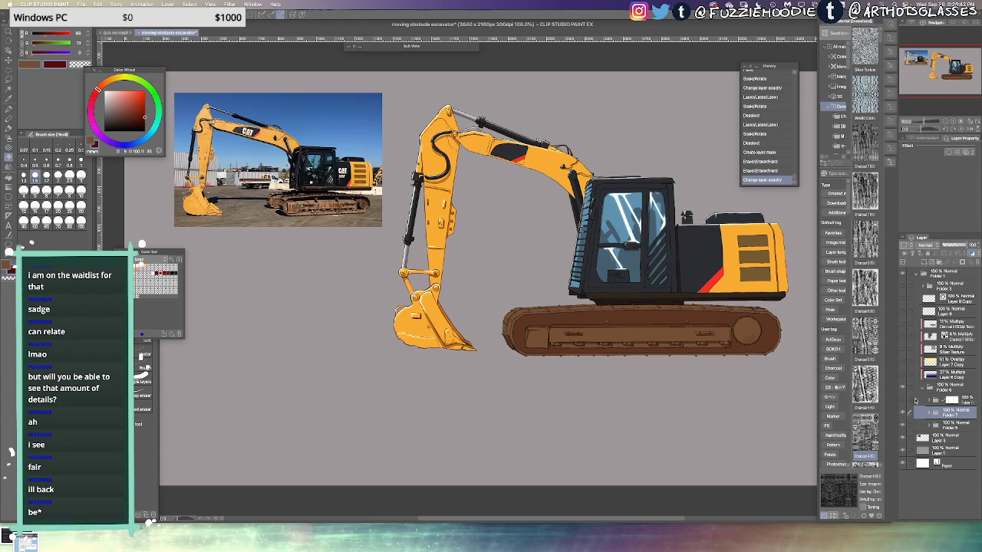
Collapse the main excavator folder and show the Multiply and Overlay texture layers over the artwork
click(924, 388)
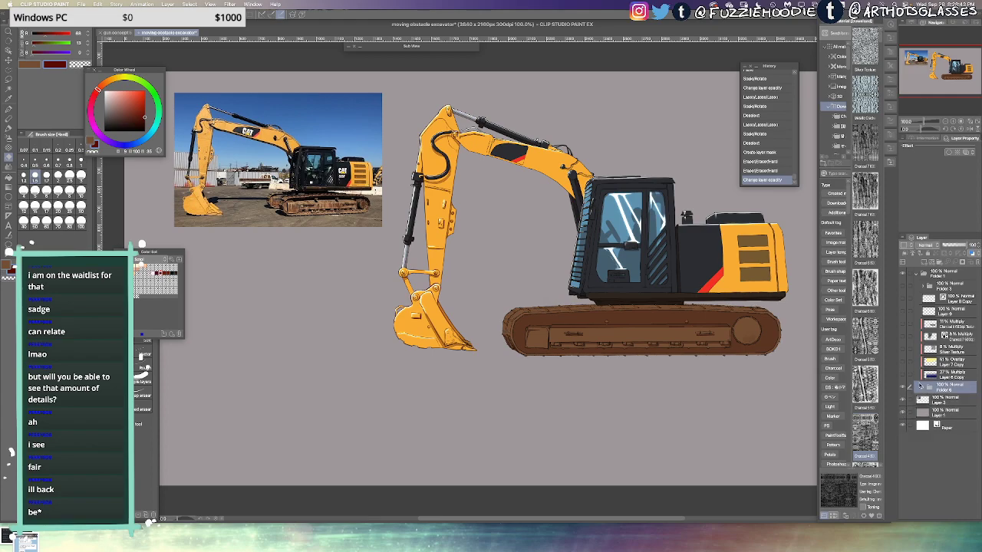
click(902, 323)
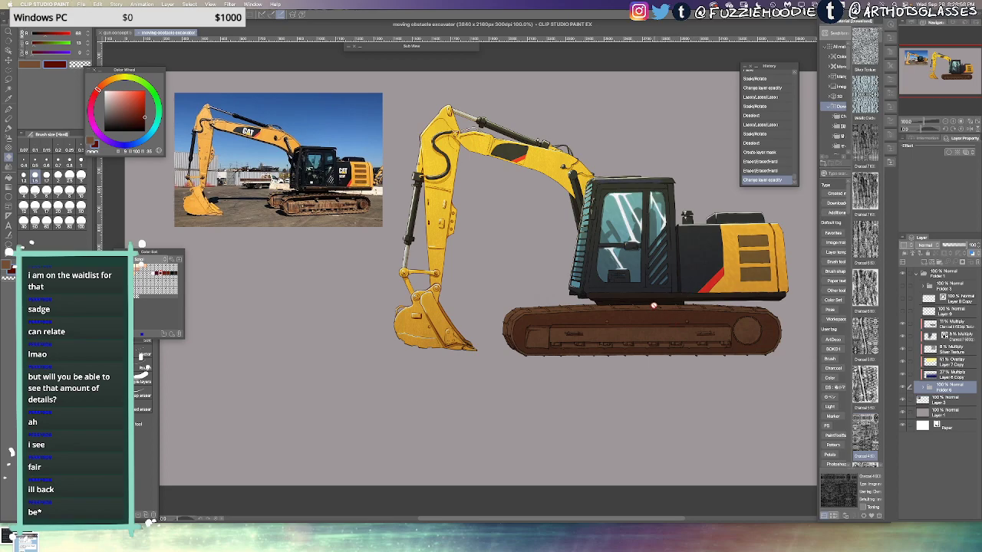
scroll(653, 305, down, 2)
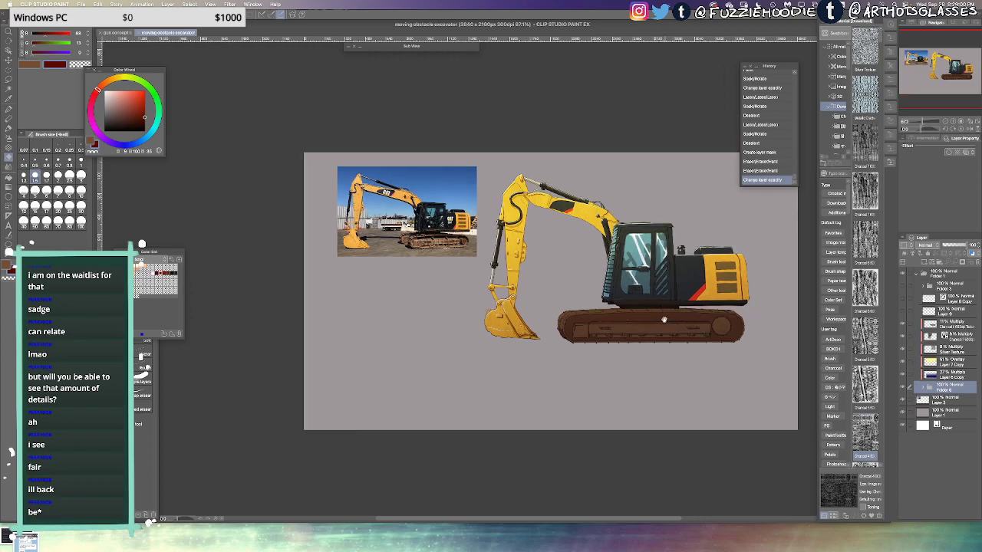
scroll(702, 293, up, 2)
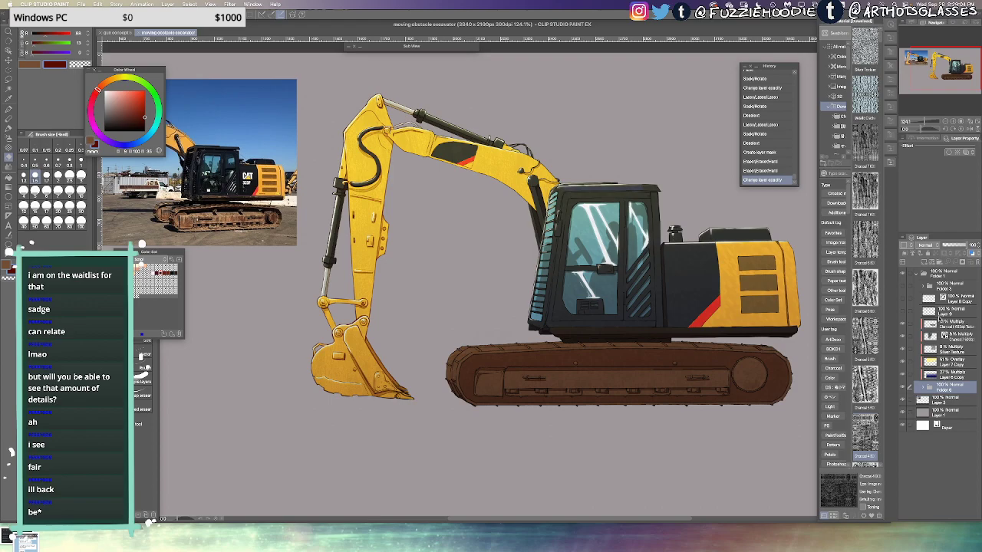
Expand the excavator's nested layer folders, select the layer just above Folder 2, and save the document
click(923, 388)
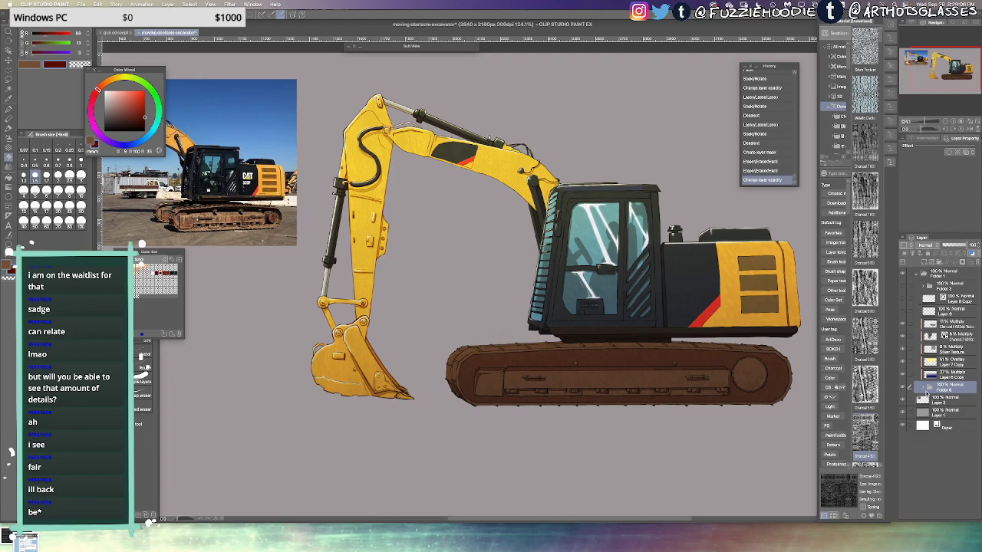
click(925, 390)
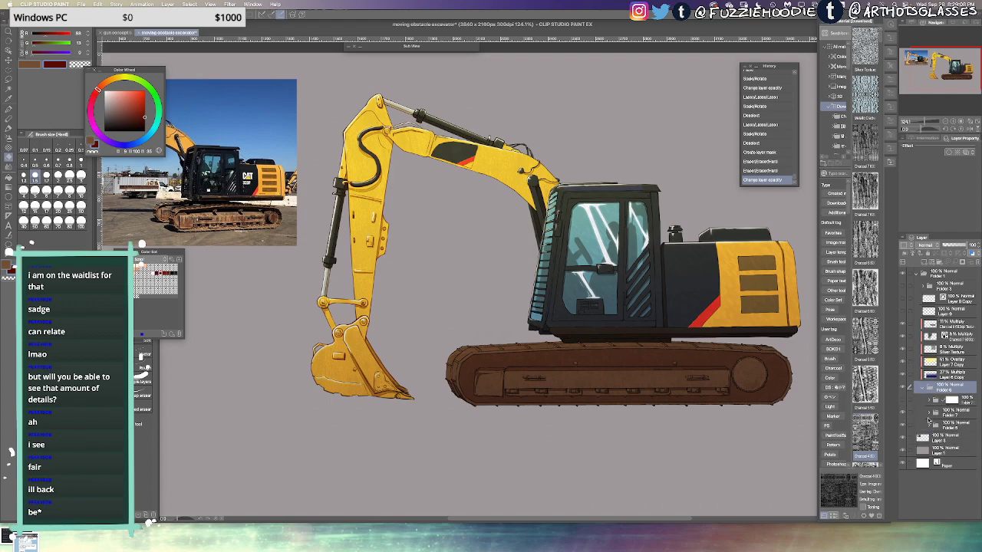
click(929, 426)
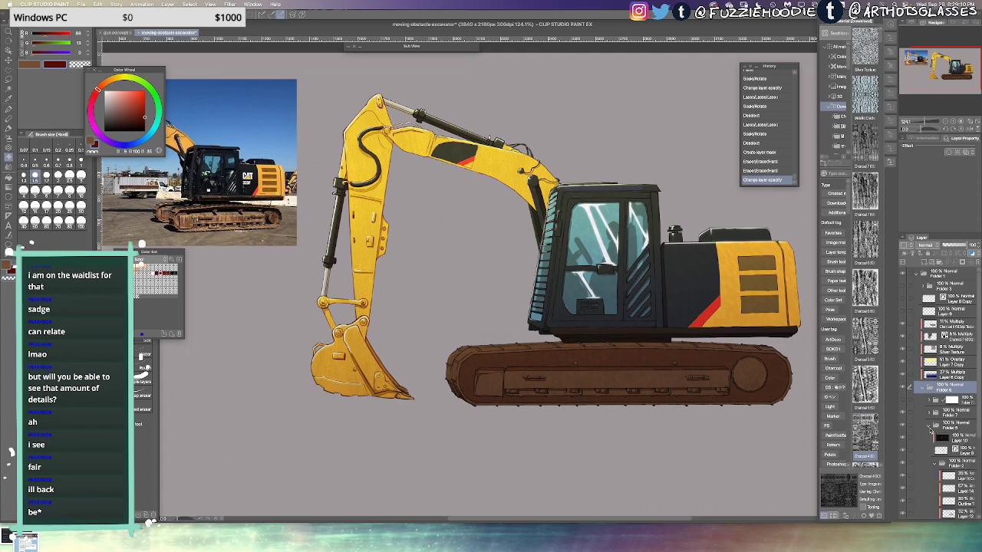
click(943, 451)
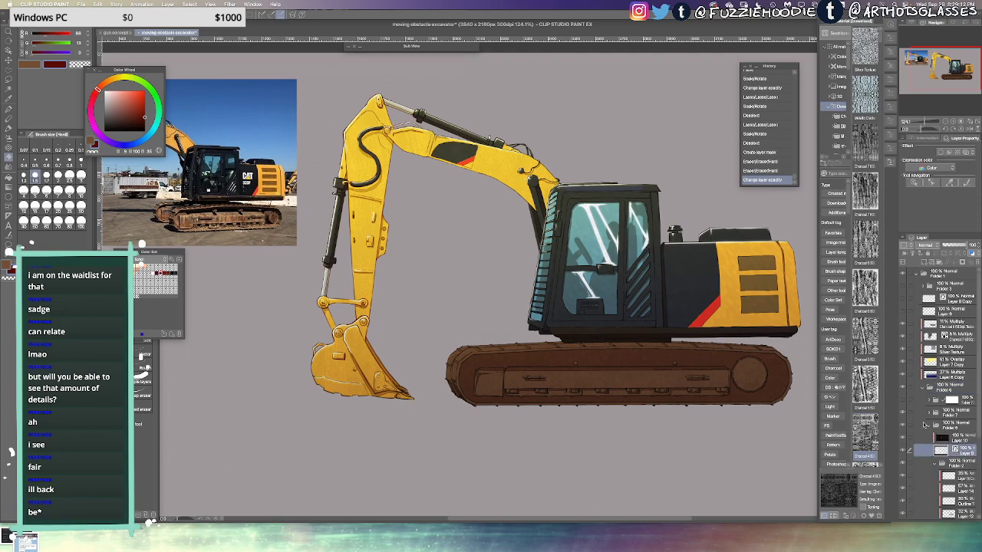
key(super+minus)
key(super+s)
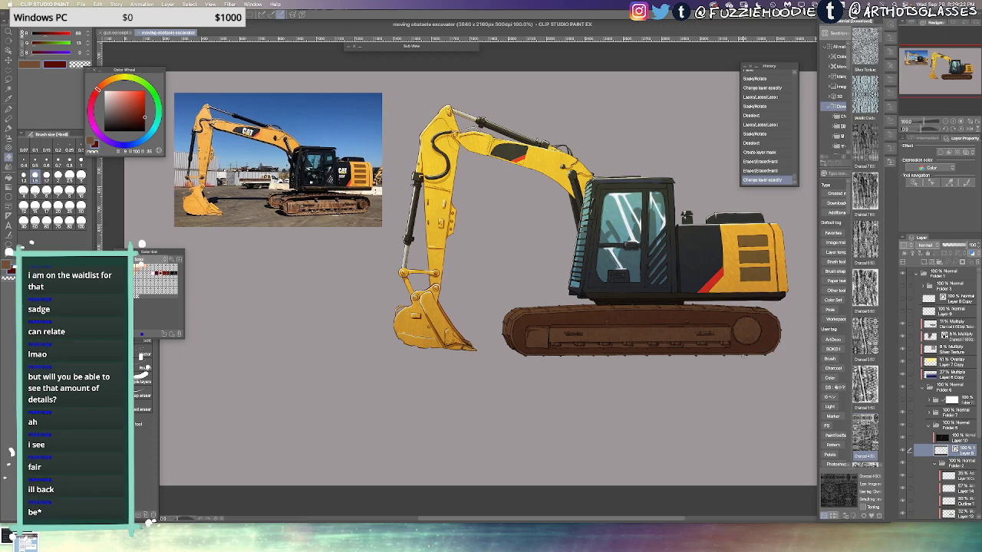
Add a raster layer directly above Layer 12 in Folder 2 and set its blending mode to Multiply
drag(683, 343, 600, 307)
scroll(962, 442, down, 3)
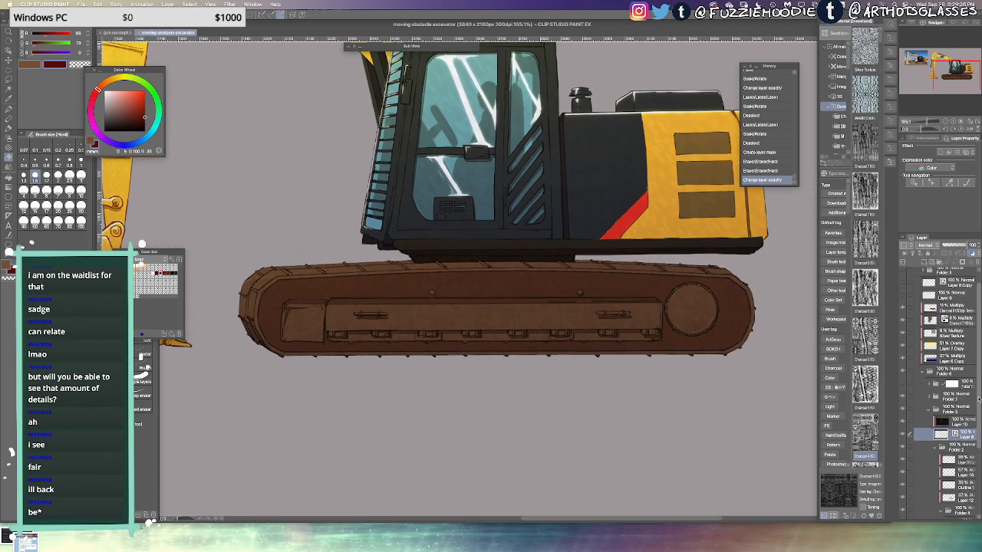
click(962, 442)
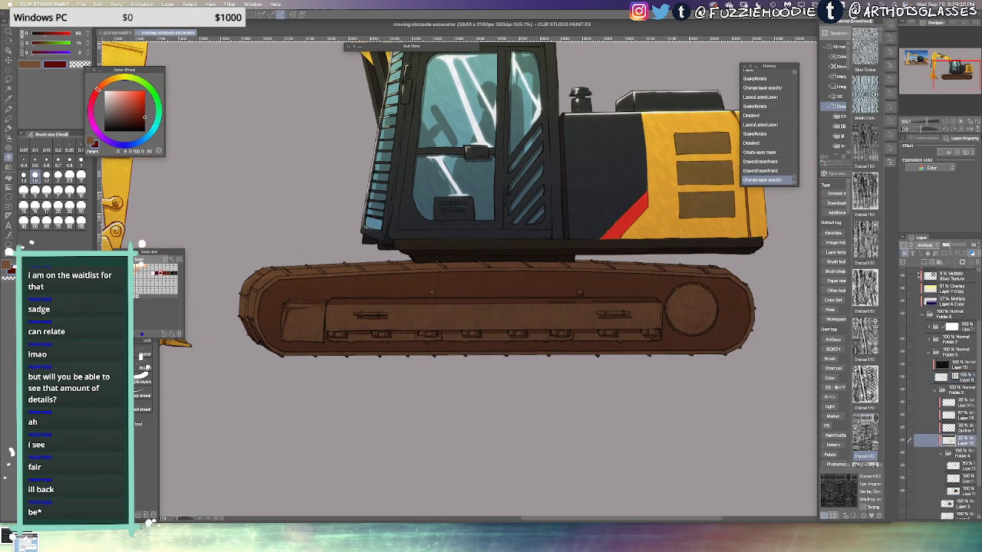
click(924, 263)
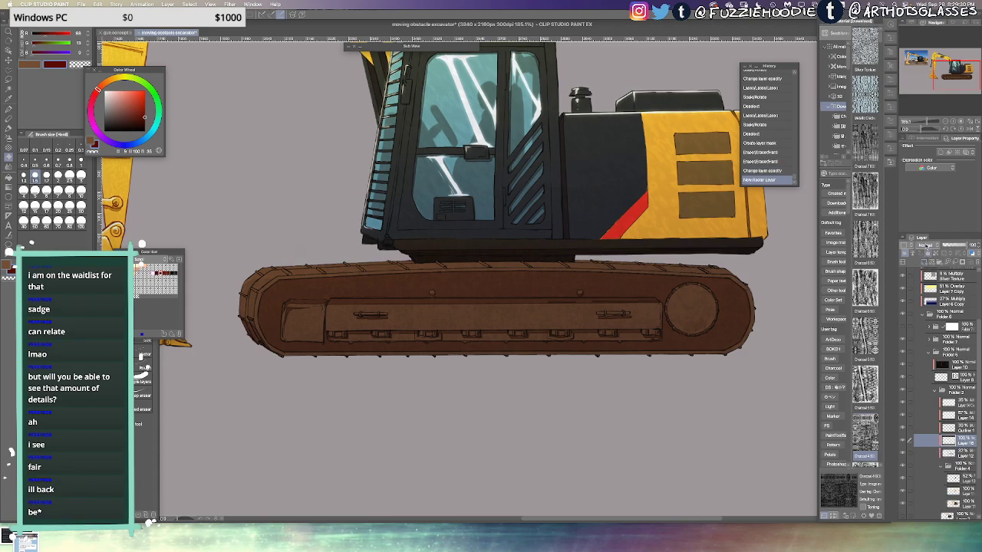
click(928, 245)
click(928, 270)
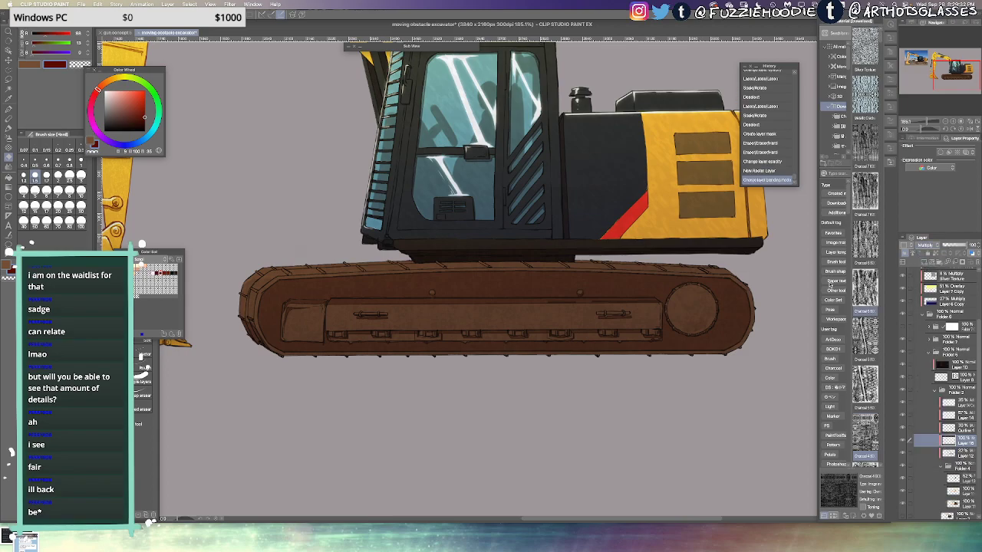
Brush a dark shadow around the upper front edge of the track's rear wheel, undoing the unwanted first strokes
scroll(702, 301, up, 2)
scroll(727, 296, up, 2)
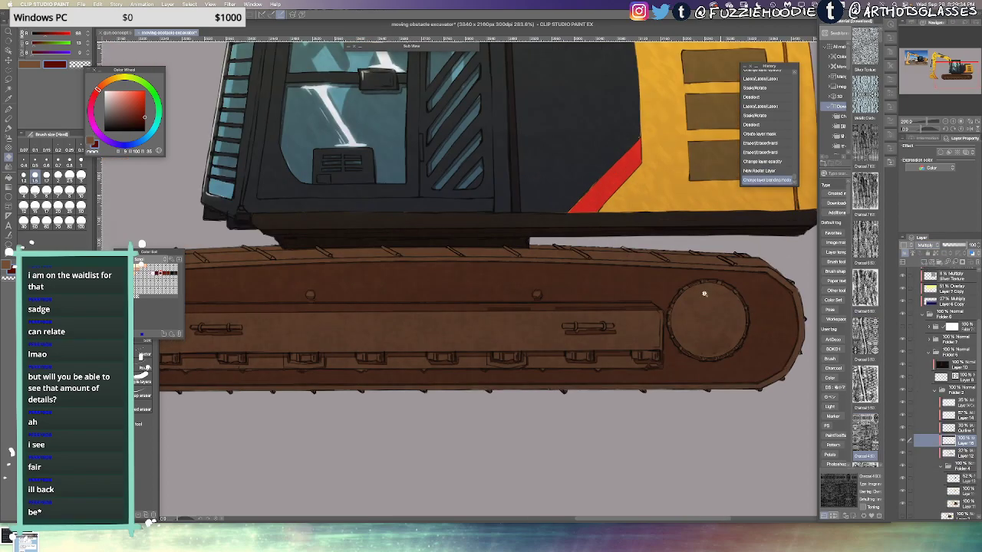
mouse_move(662, 300)
mouse_down()
mouse_move(678, 286)
mouse_move(662, 302)
mouse_move(655, 295)
mouse_move(705, 278)
mouse_move(657, 298)
mouse_up()
key(b)
key(super+z)
key(super+z)
key(super+z)
mouse_move(714, 278)
mouse_down()
mouse_move(690, 278)
mouse_move(657, 303)
mouse_up()
mouse_move(661, 307)
mouse_down()
mouse_move(668, 291)
mouse_move(661, 300)
mouse_up()
drag(677, 285, 664, 298)
drag(675, 287, 662, 307)
mouse_move(669, 296)
mouse_down()
mouse_move(661, 308)
mouse_move(702, 276)
mouse_up()
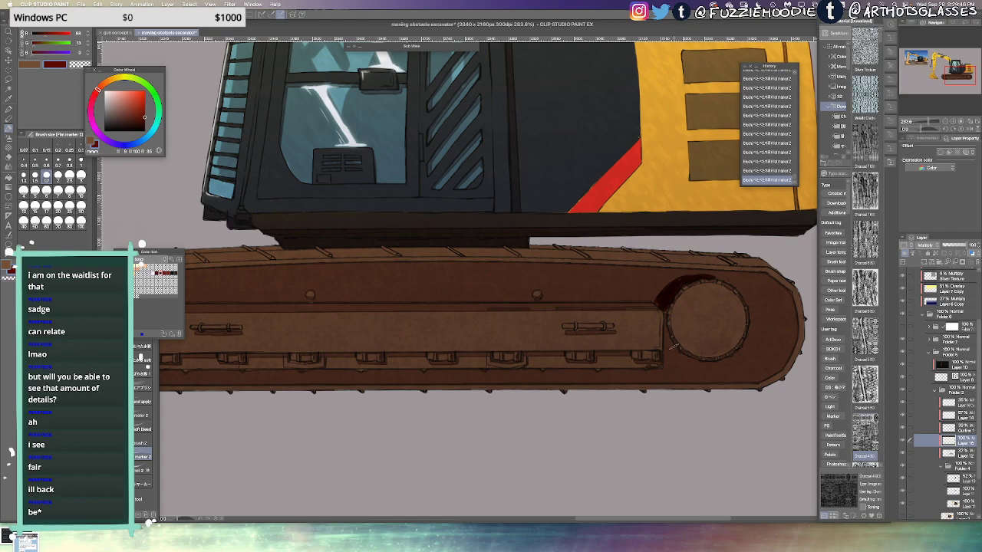
Extend the shadow around the rear wheel's lower edge and clear the spill over the side frame's rear end
mouse_move(665, 329)
mouse_down()
mouse_move(686, 359)
mouse_move(666, 357)
mouse_up()
mouse_move(667, 354)
mouse_down()
mouse_move(708, 362)
mouse_move(660, 353)
mouse_move(693, 368)
mouse_move(703, 360)
mouse_up()
key(c)
key(c)
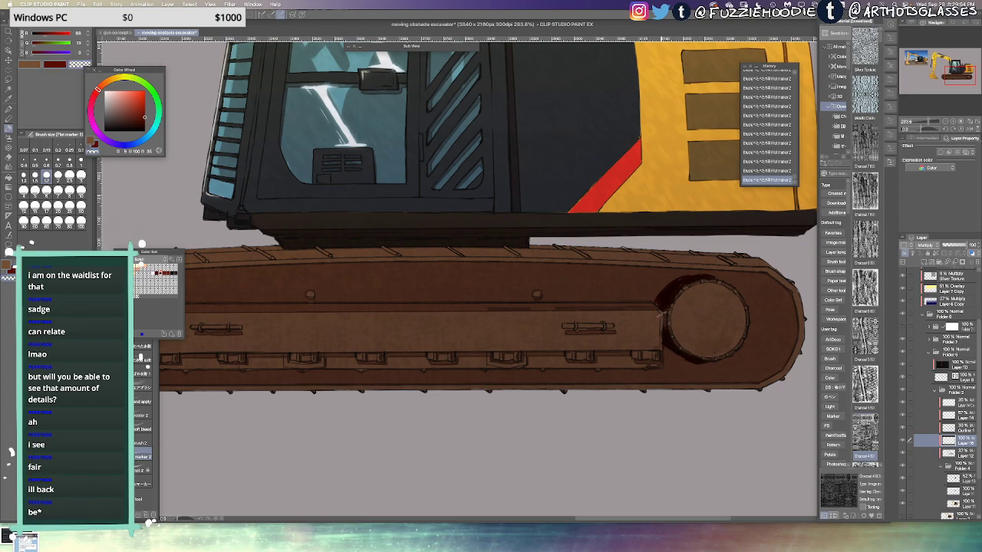
key(c)
mouse_move(655, 312)
mouse_down()
mouse_move(661, 280)
mouse_move(660, 311)
mouse_move(671, 277)
mouse_move(655, 326)
mouse_move(671, 288)
mouse_move(662, 284)
mouse_move(661, 355)
mouse_move(655, 318)
mouse_move(669, 351)
mouse_up()
Paint a dark shadow along the upper edge of the panel at the front end of the track
key(c)
drag(497, 335, 629, 340)
drag(337, 314, 424, 314)
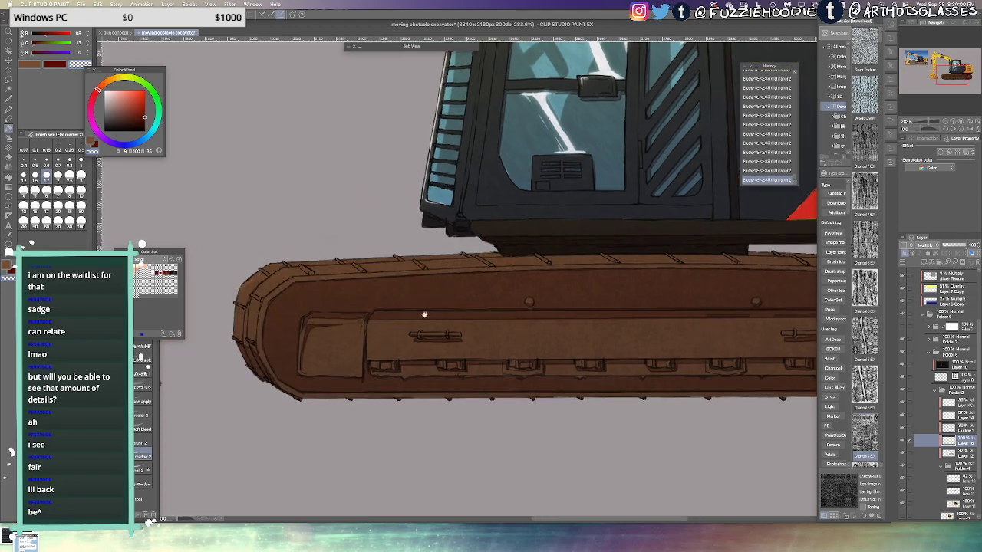
drag(323, 311, 366, 310)
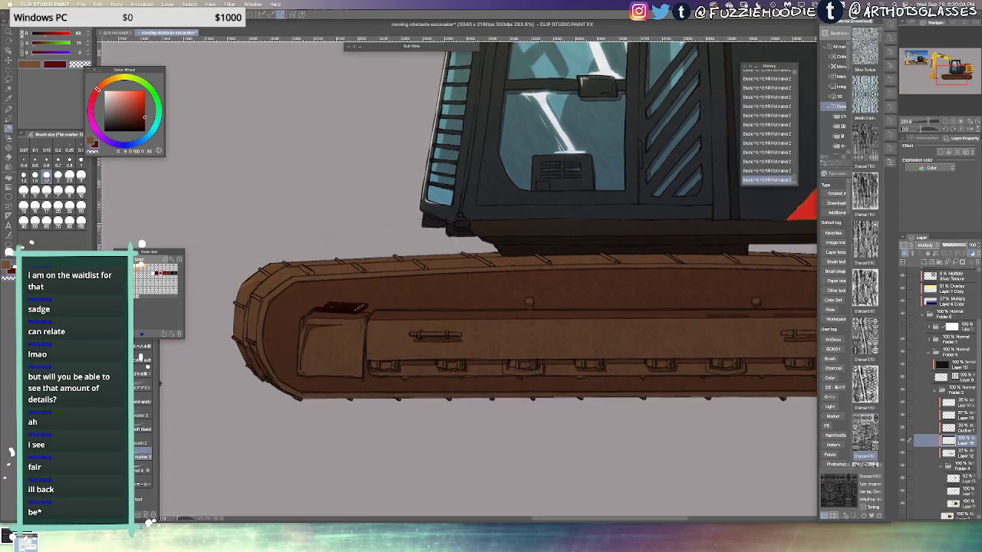
Lower the new Multiply shadow layer's opacity to roughly one third, keeping its blending mode
key(super+alt+0)
key(h)
key(h)
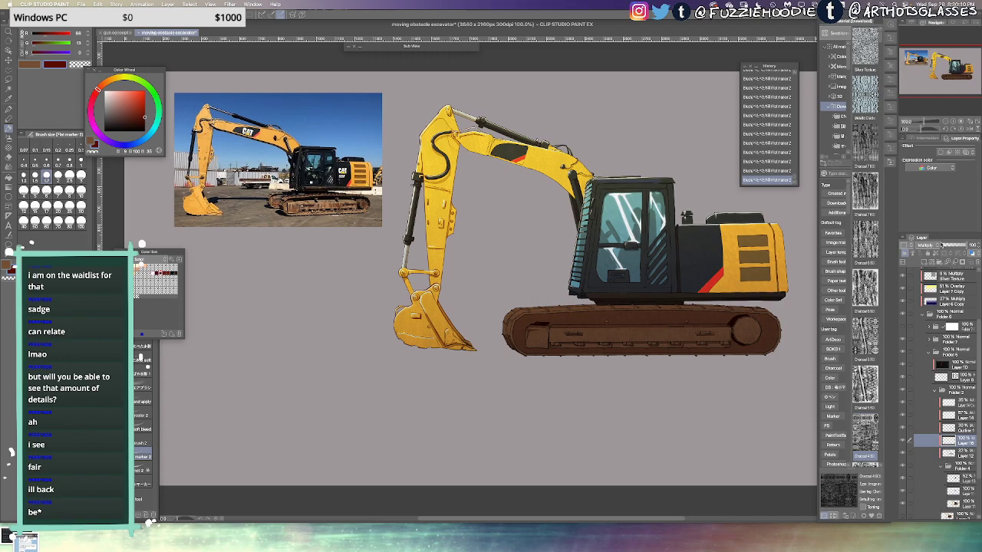
click(936, 246)
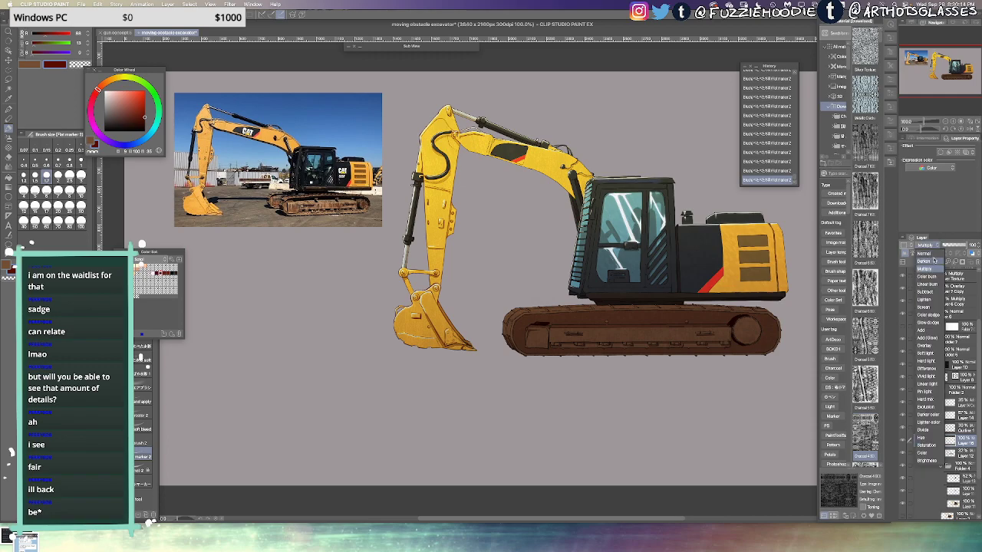
click(950, 248)
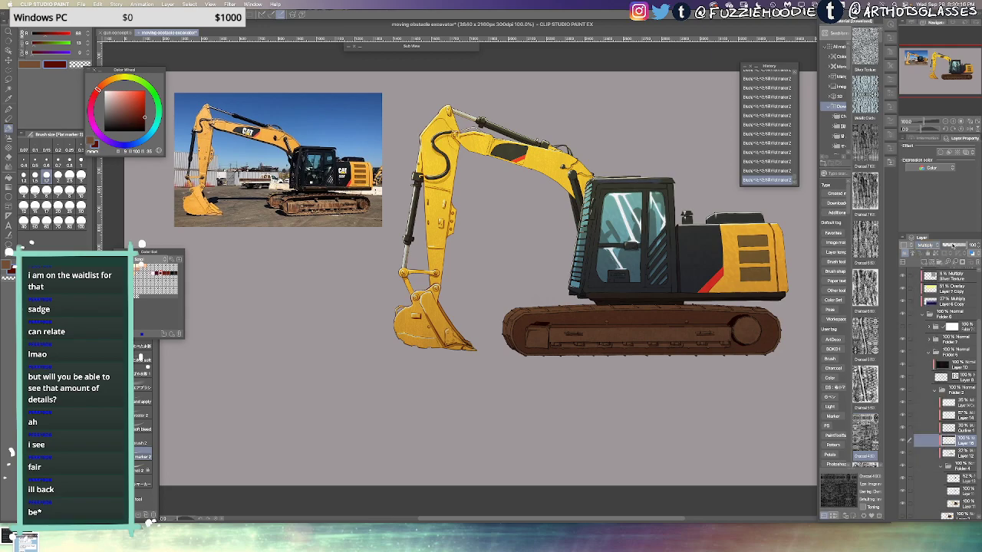
click(948, 246)
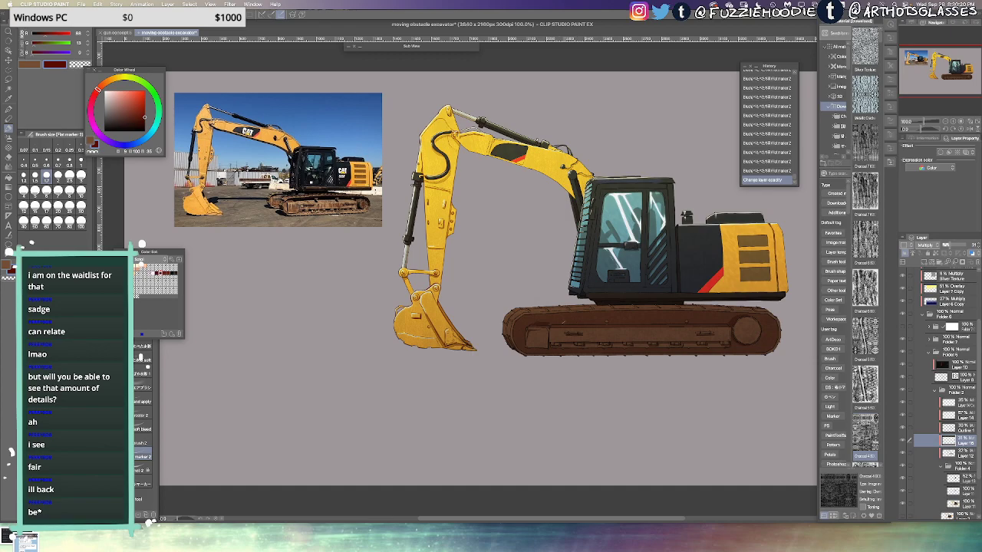
Paint shadows along the upper edge of the track's side frame from the front panel toward the rear wheel
drag(563, 322, 544, 322)
drag(547, 323, 550, 326)
drag(549, 323, 556, 325)
drag(556, 323, 696, 323)
key(super+z)
mouse_move(696, 323)
mouse_down()
mouse_move(732, 322)
mouse_move(688, 323)
mouse_move(709, 323)
mouse_up()
key(ctrl+z)
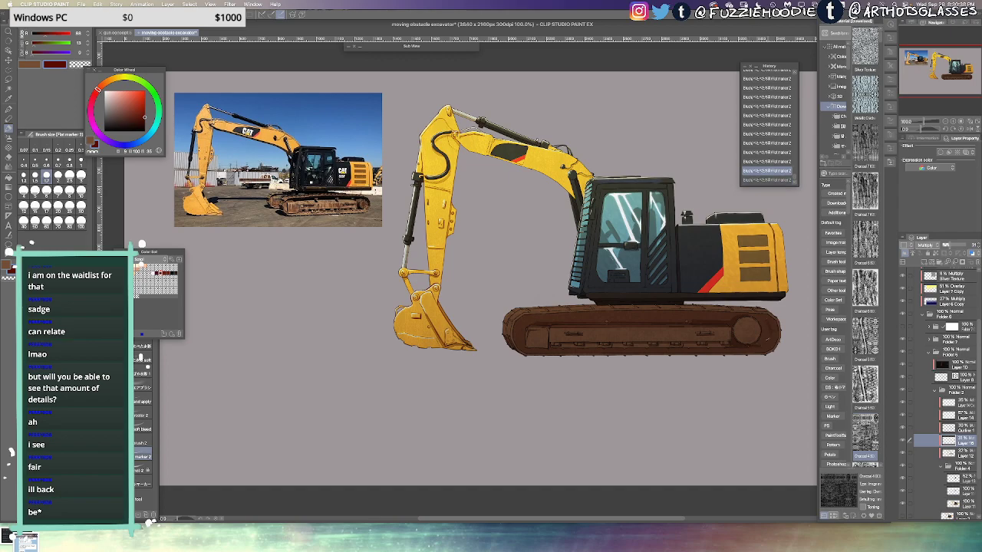
key(ctrl+y)
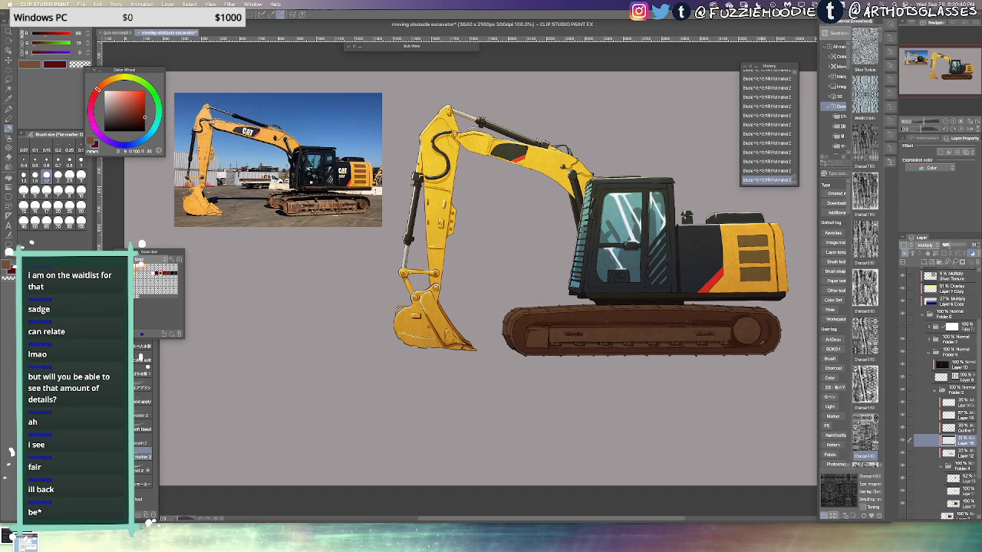
Blend the shadow edges on the rear side of the track's rear wheel
drag(773, 345, 813, 342)
drag(501, 335, 642, 300)
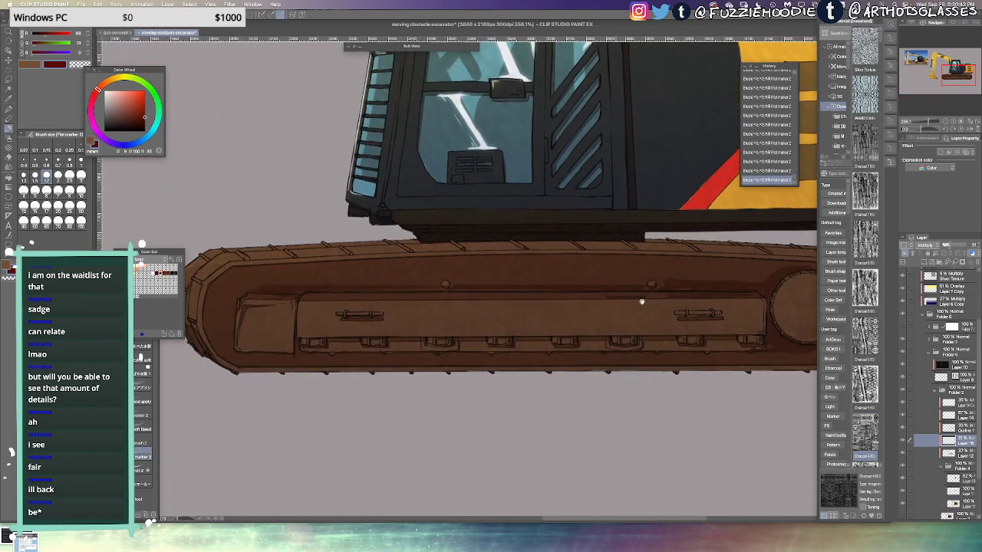
drag(793, 322, 580, 320)
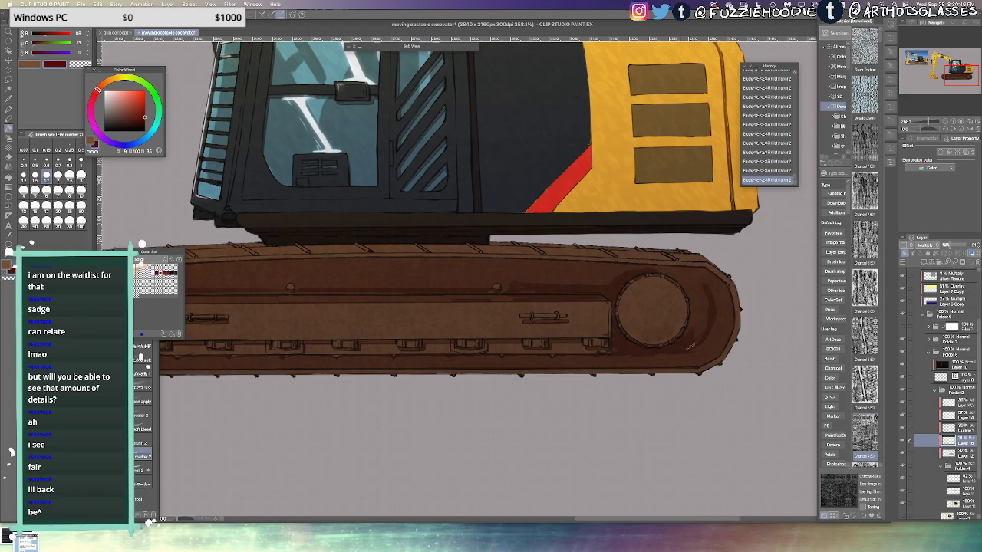
key(j)
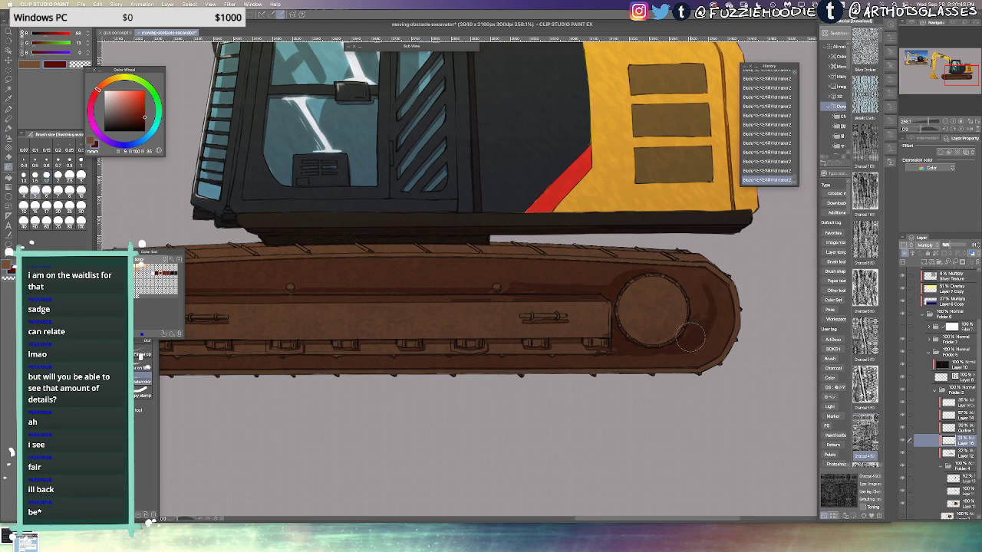
mouse_move(694, 335)
mouse_down()
mouse_move(701, 304)
mouse_move(685, 339)
mouse_move(692, 303)
mouse_move(701, 324)
mouse_up()
drag(695, 326, 692, 285)
drag(691, 285, 697, 316)
Paint a dark shadow along the inner curve at the track's front end, beside the front panel
mouse_move(549, 346)
mouse_down()
mouse_move(713, 339)
mouse_move(711, 350)
mouse_up()
mouse_move(197, 340)
mouse_down()
mouse_move(388, 350)
mouse_move(346, 347)
mouse_up()
key(b)
mouse_move(352, 301)
mouse_down()
mouse_move(346, 340)
mouse_move(349, 291)
mouse_move(352, 344)
mouse_move(370, 359)
mouse_up()
drag(362, 355, 369, 362)
mouse_move(362, 358)
mouse_down()
mouse_move(352, 336)
mouse_move(357, 359)
mouse_move(370, 295)
mouse_up()
Blend the shadow on the inner curve at the track's front end into the surrounding brown
key(j)
drag(353, 339, 358, 299)
mouse_move(358, 299)
mouse_down()
mouse_move(368, 286)
mouse_move(374, 315)
mouse_move(343, 330)
mouse_up()
drag(369, 276, 357, 327)
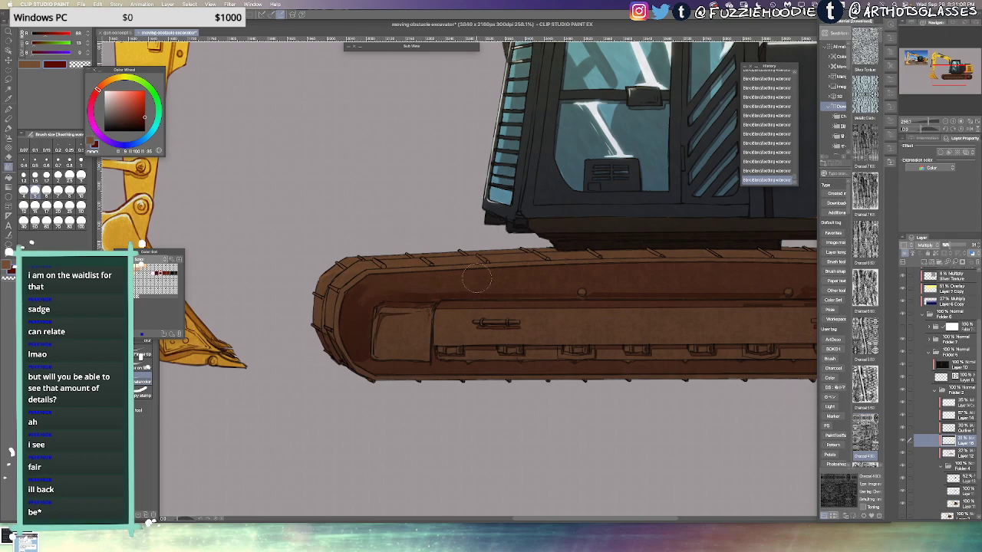
key(ctrl+alt+0)
drag(572, 319, 535, 321)
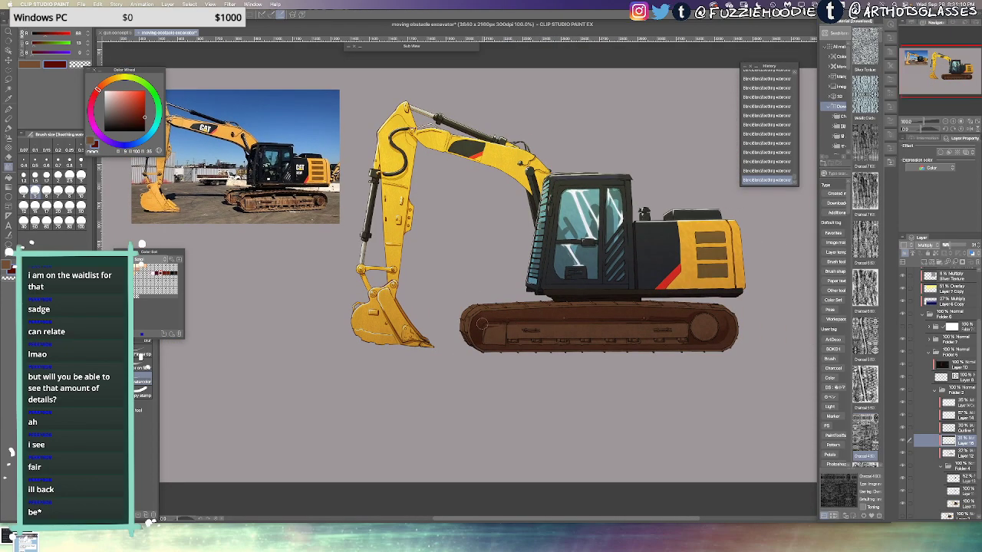
key(g)
click(549, 316)
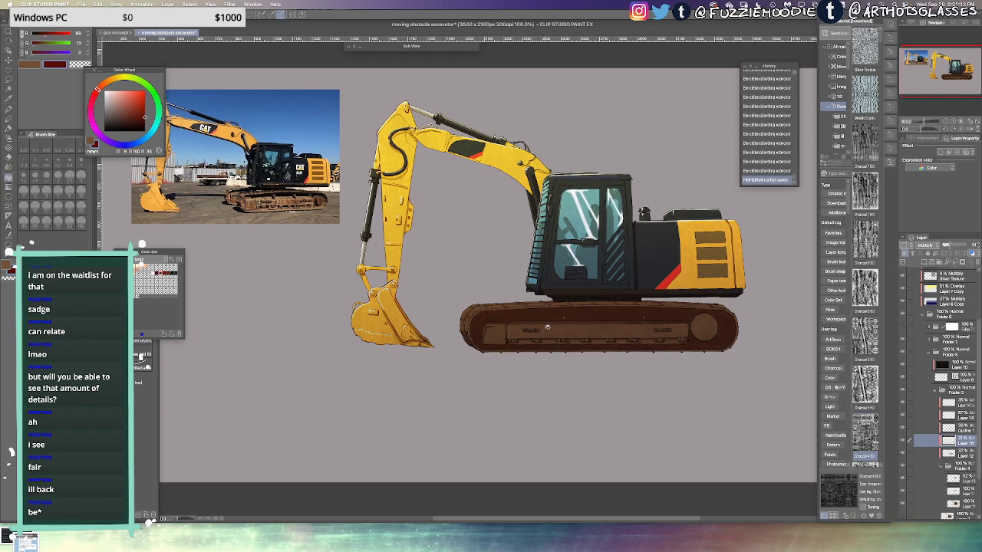
key(ctrl+z)
key(b)
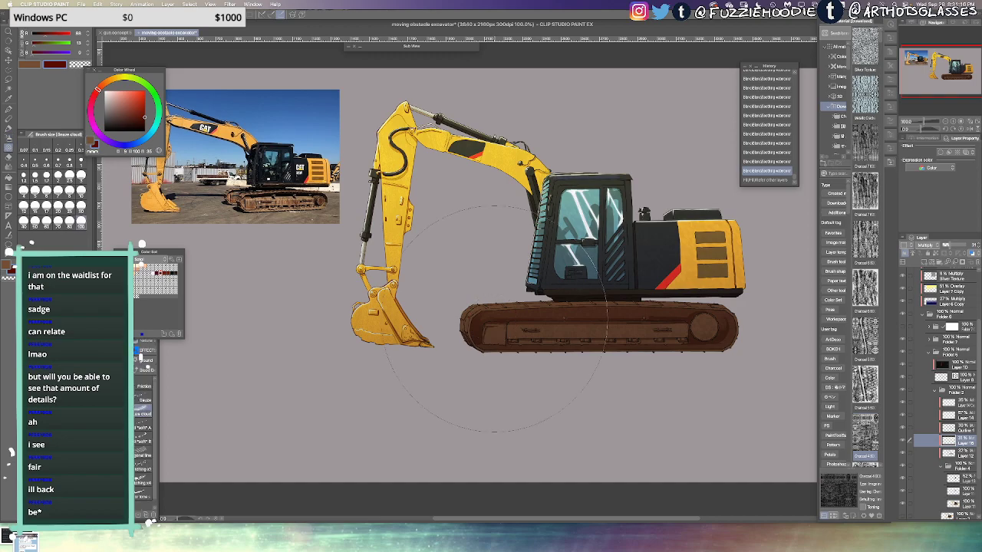
drag(480, 314, 493, 313)
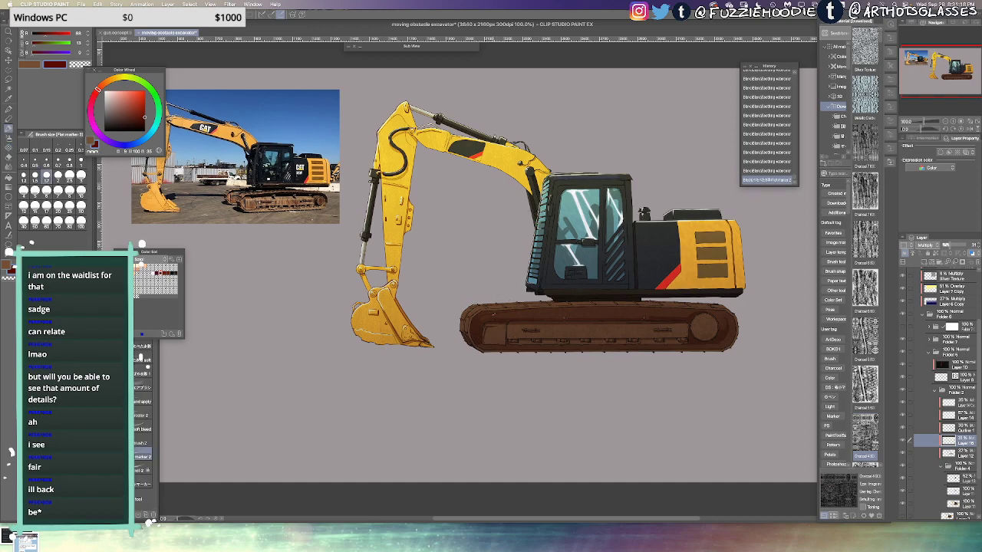
key(super+z)
mouse_move(575, 313)
mouse_down()
mouse_move(512, 310)
mouse_move(530, 314)
mouse_up()
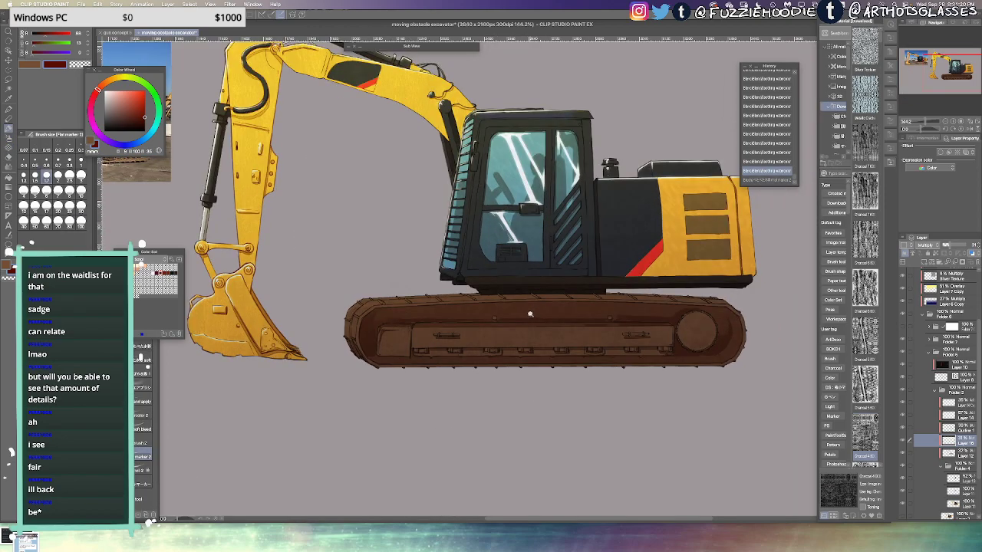
scroll(533, 316, up, 2)
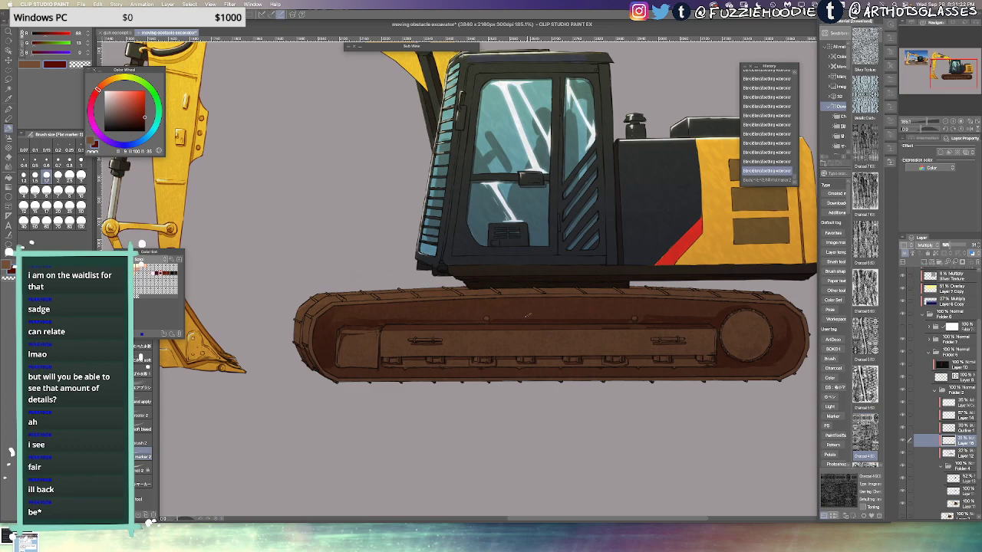
key(ctrl+alt+0)
key(b)
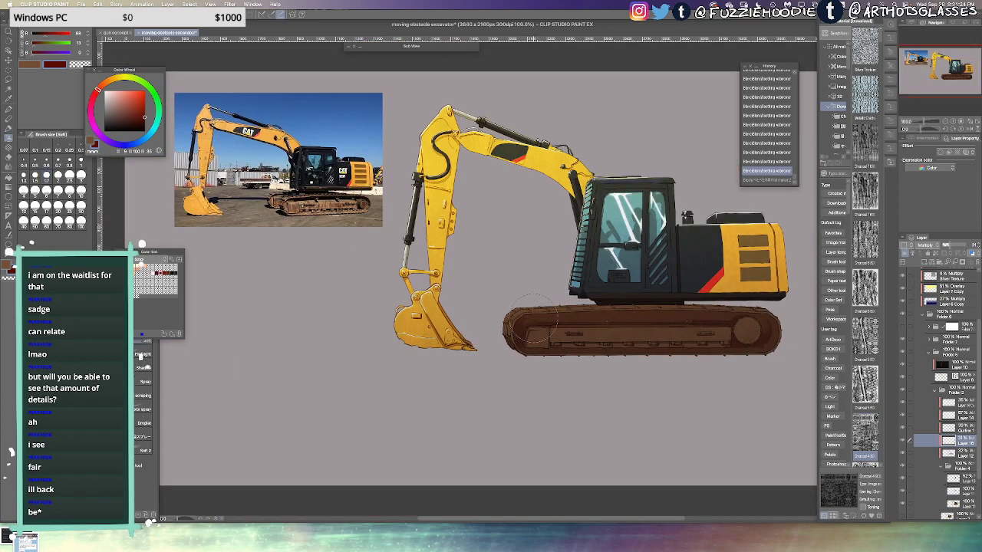
drag(539, 338, 529, 332)
key(super+z)
Enlarge the flat marker brush and paint a shadow along the upper part of the side frame, from the front end toward the middle
key(b)
key(p)
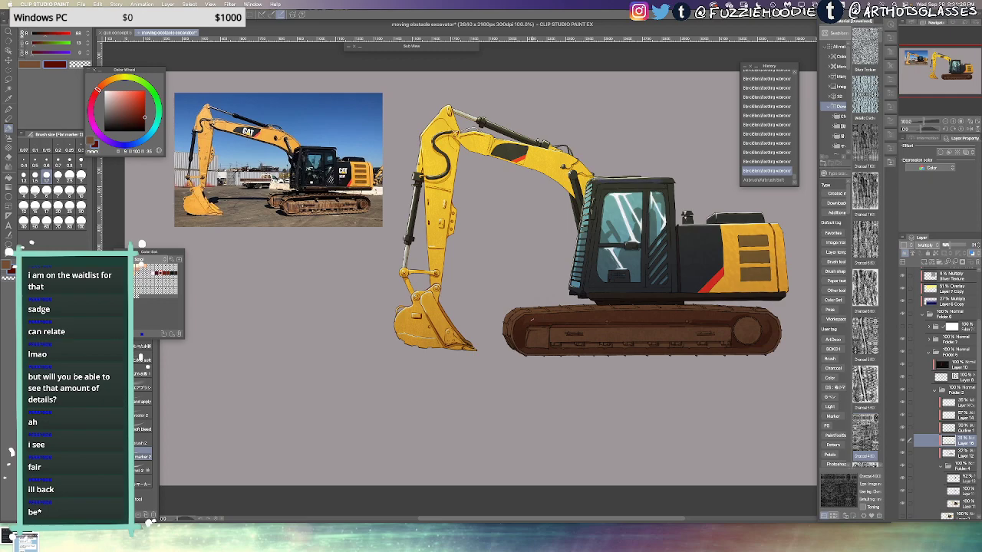
key(])
key(])
key(])
key(])
key(])
mouse_move(531, 320)
mouse_down()
mouse_move(545, 317)
mouse_move(522, 325)
mouse_move(531, 317)
mouse_up()
mouse_move(529, 316)
mouse_down()
mouse_move(523, 323)
mouse_move(548, 322)
mouse_move(537, 320)
mouse_up()
drag(568, 315, 607, 316)
drag(613, 312, 611, 311)
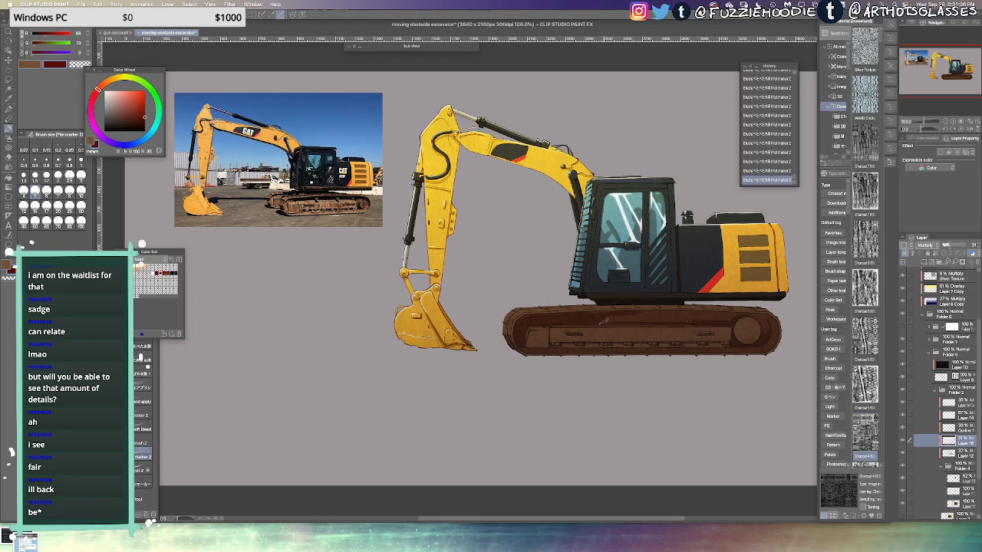
mouse_move(615, 321)
mouse_down()
mouse_move(651, 315)
mouse_move(530, 308)
mouse_up()
scroll(530, 308, up, 3)
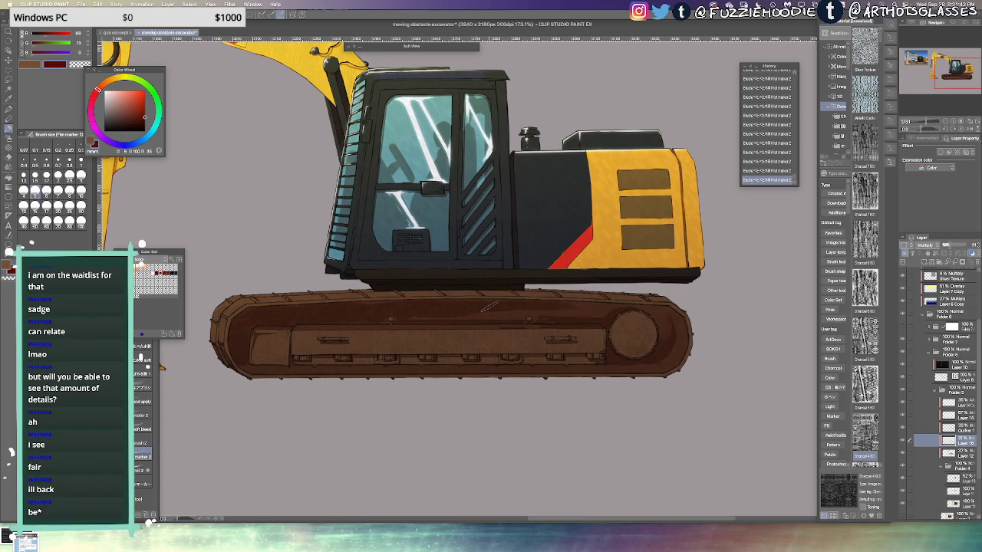
Refine the reddish-brown marker shading on the excavator's crawler track with the Flat marker, around the wheel and the lower frame
key(super+z)
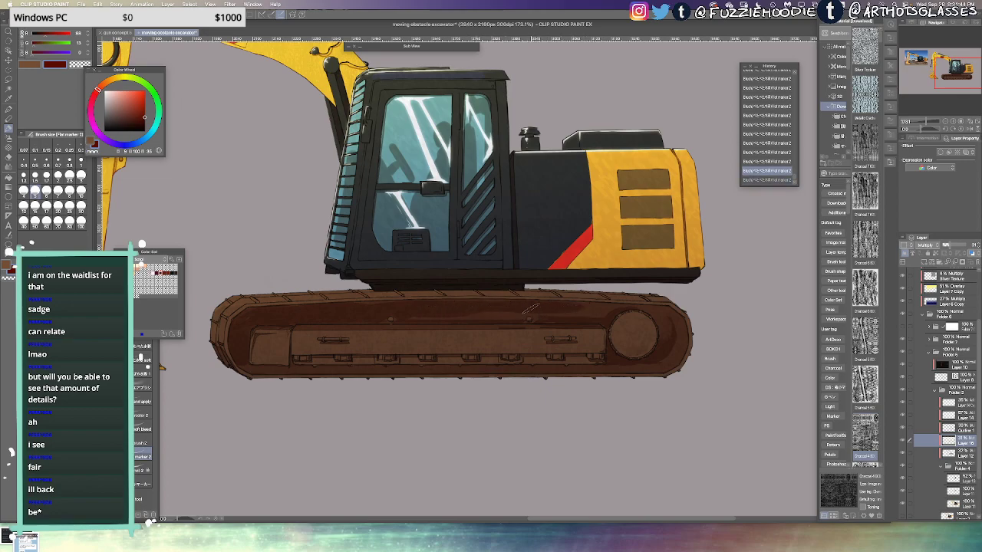
drag(584, 312, 603, 310)
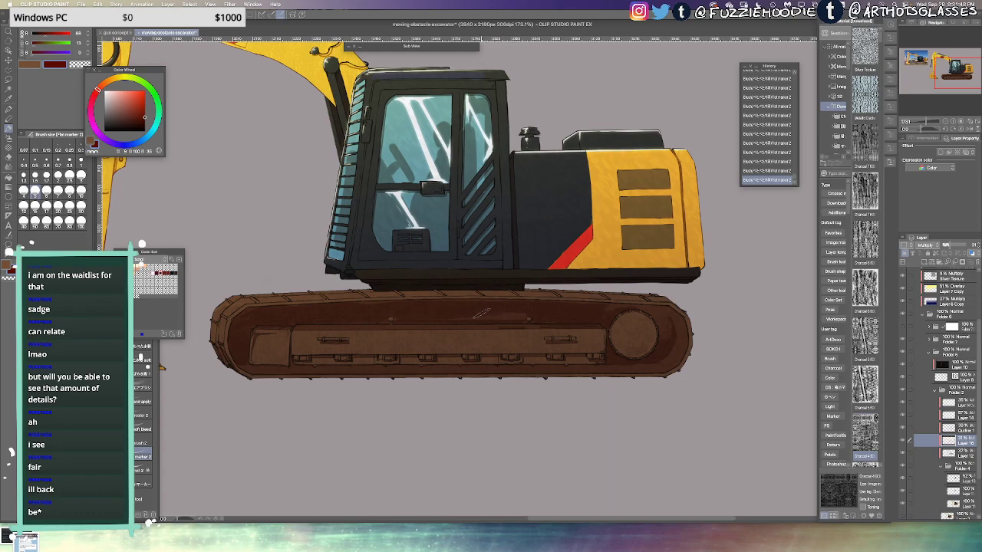
key(super+0)
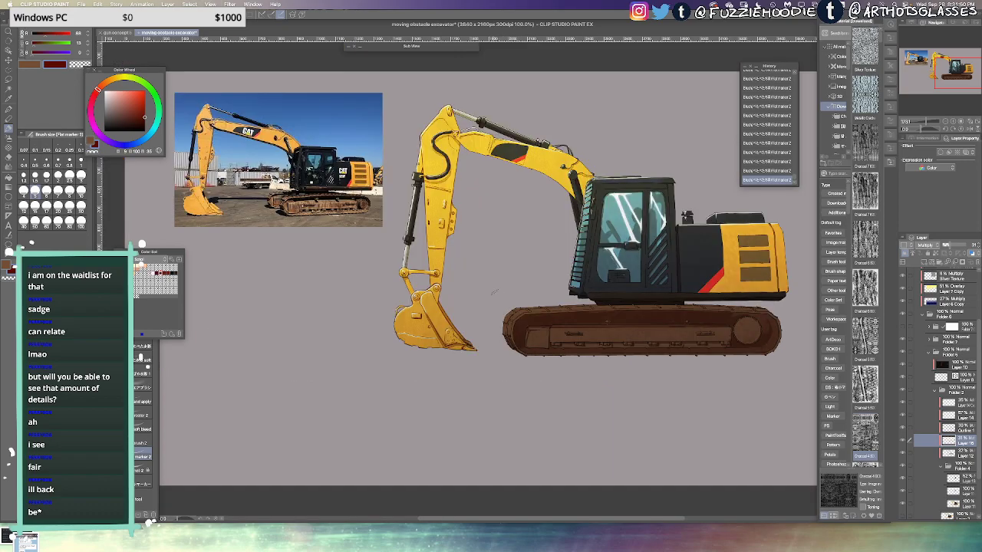
drag(750, 311, 611, 319)
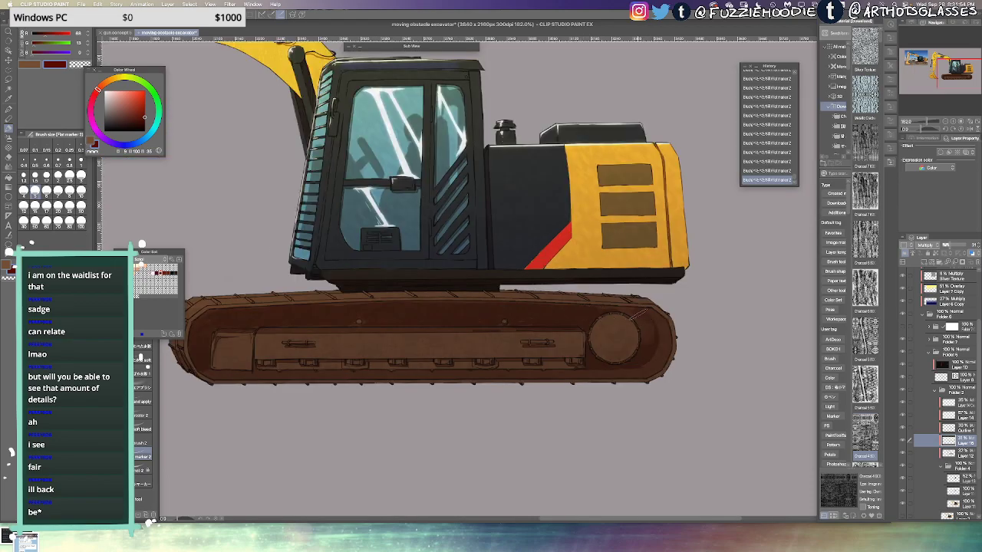
key(super+z)
drag(640, 314, 651, 328)
drag(410, 351, 467, 348)
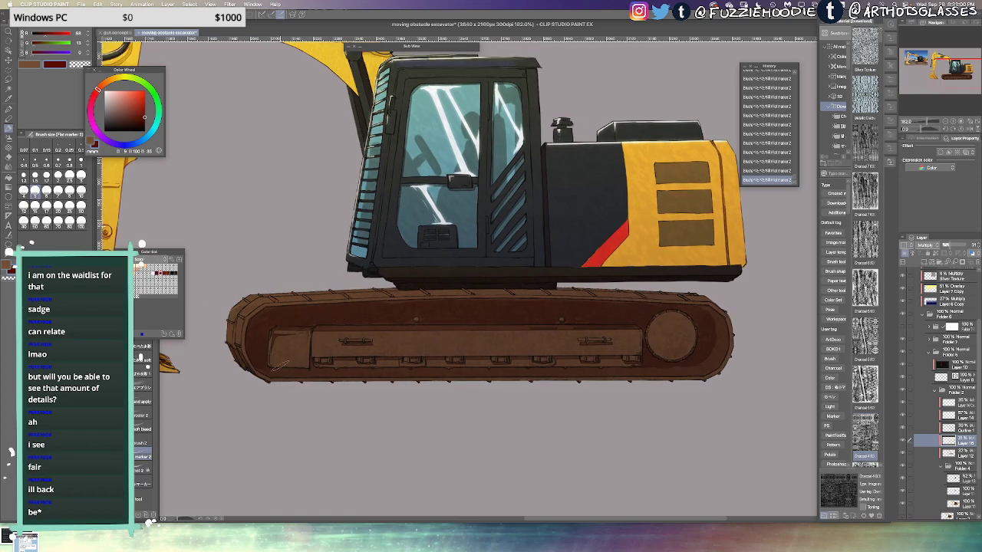
key(ctrl+alt+0)
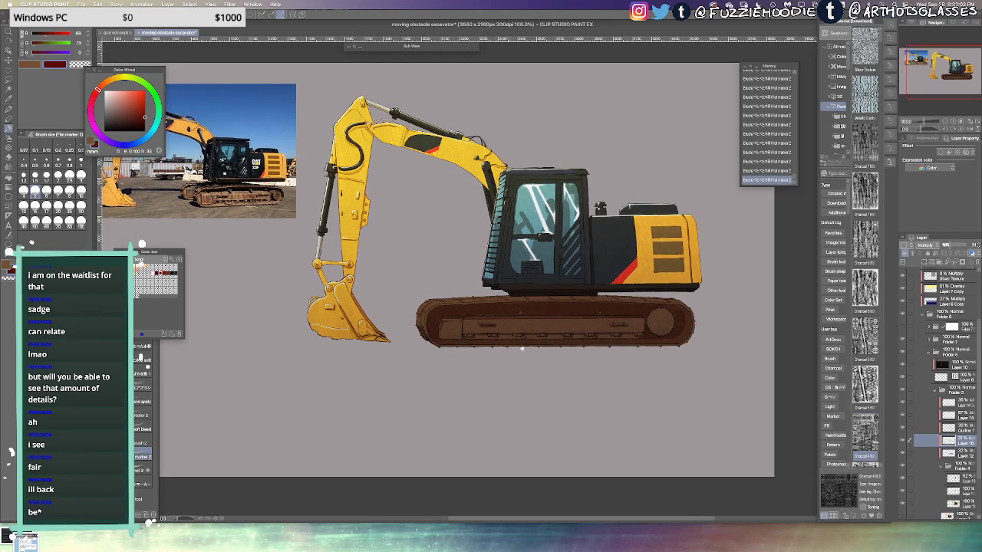
scroll(522, 349, up, 2)
key(ctrl+alt+0)
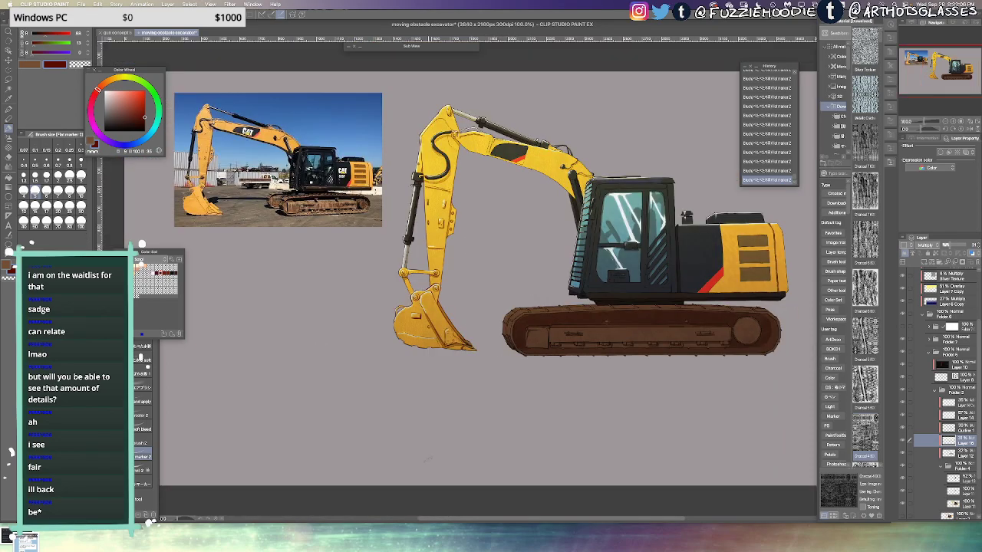
Undo the stray layer move, pick white as the drawing colour, and ready the G-pen on Layer 14
super+click(746, 252)
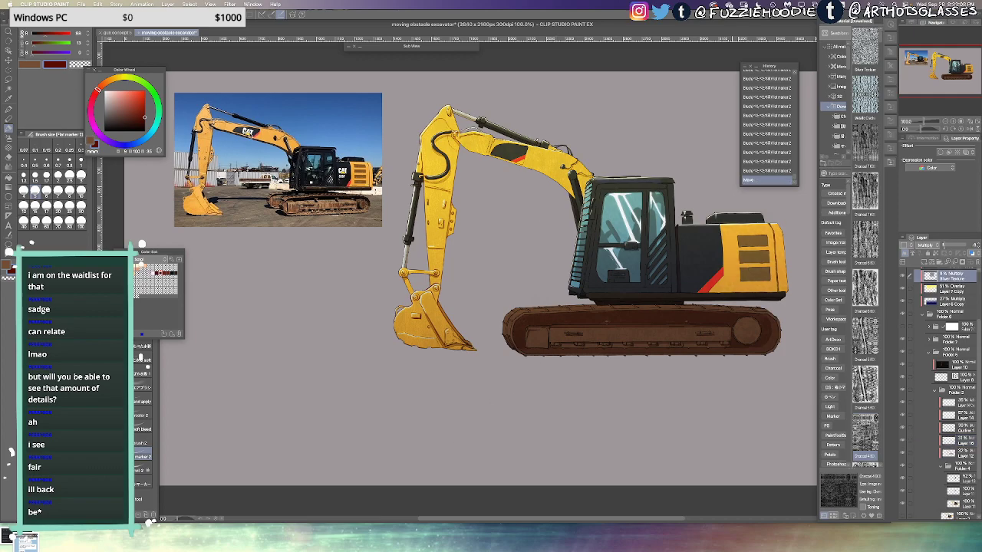
key(super+z)
drag(144, 113, 86, 56)
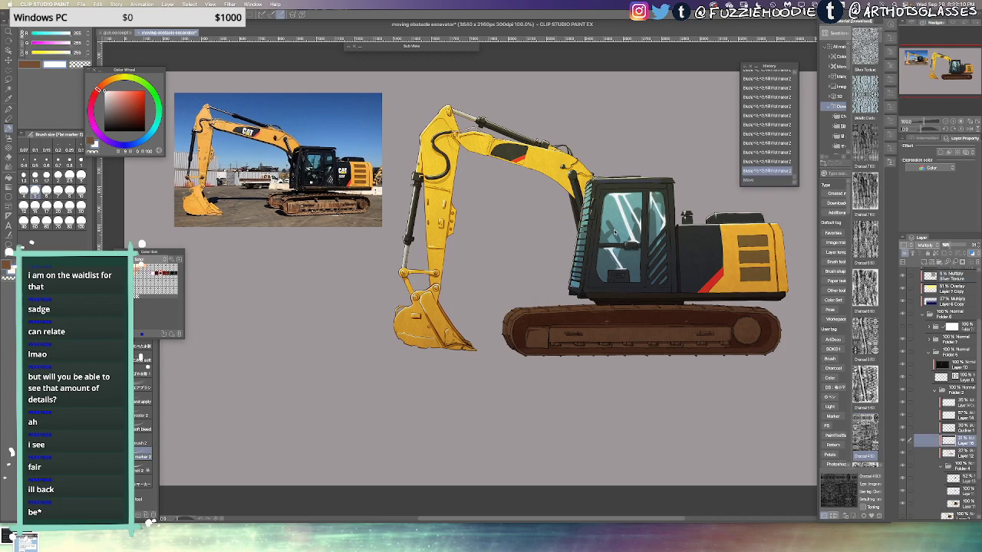
drag(658, 267, 493, 269)
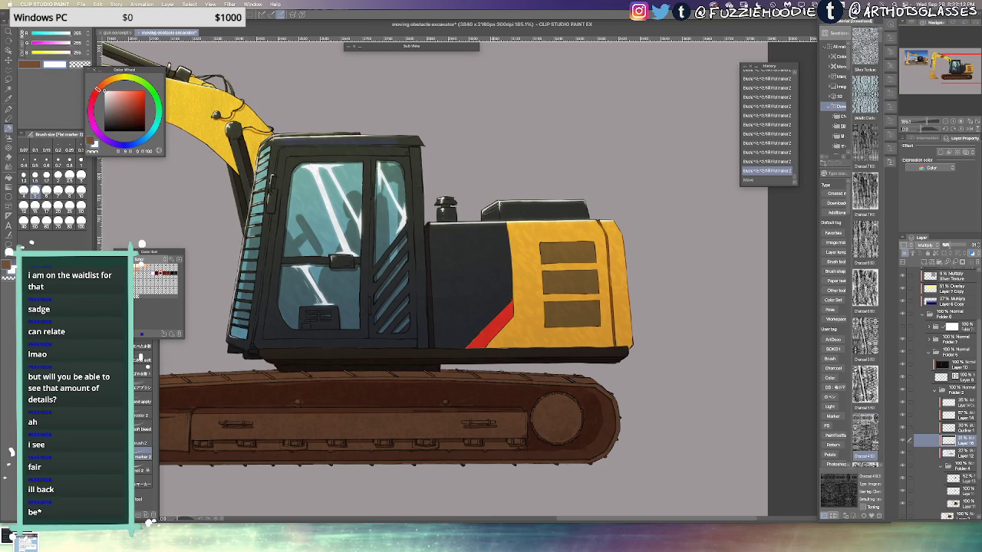
key(p)
click(961, 404)
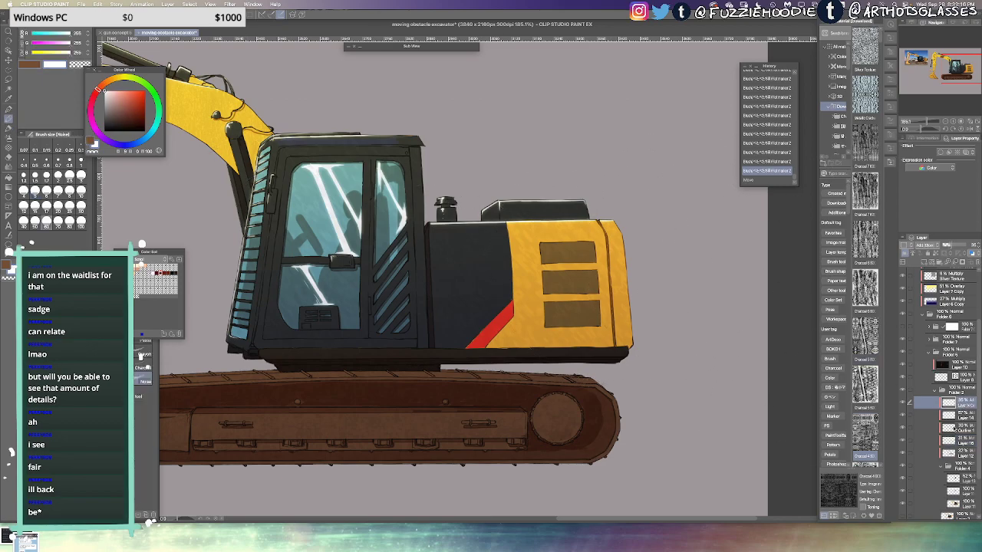
click(961, 415)
key(p)
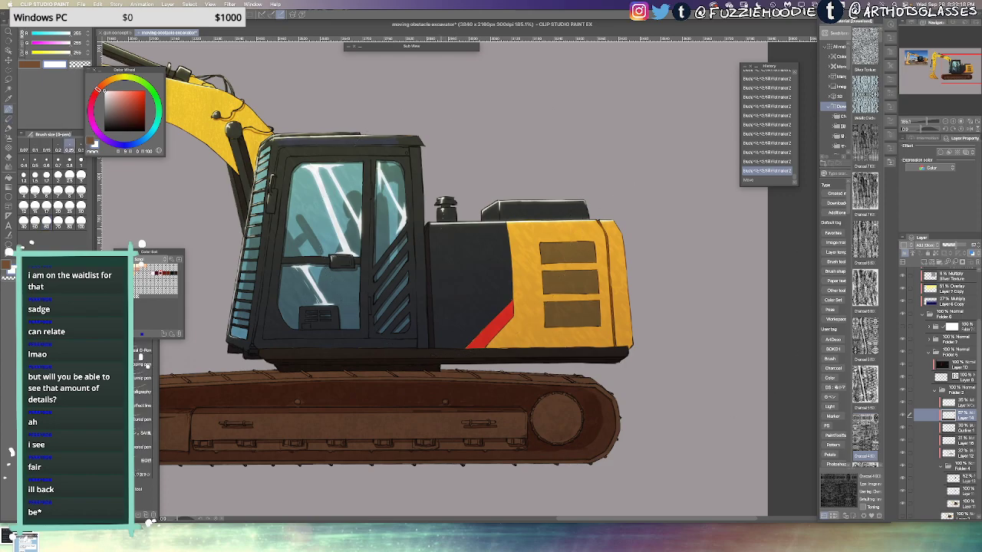
Draw a thin white highlight line with the G-pen at size 0.4 near the upper edge of the dark engine panel
scroll(483, 230, up, 3)
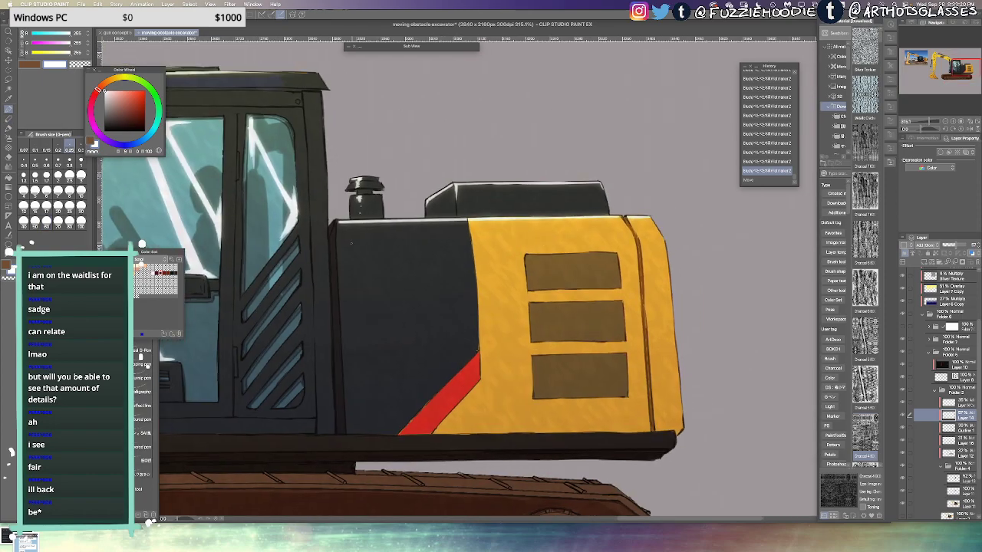
drag(379, 240, 382, 240)
key(super+z)
key(super+z)
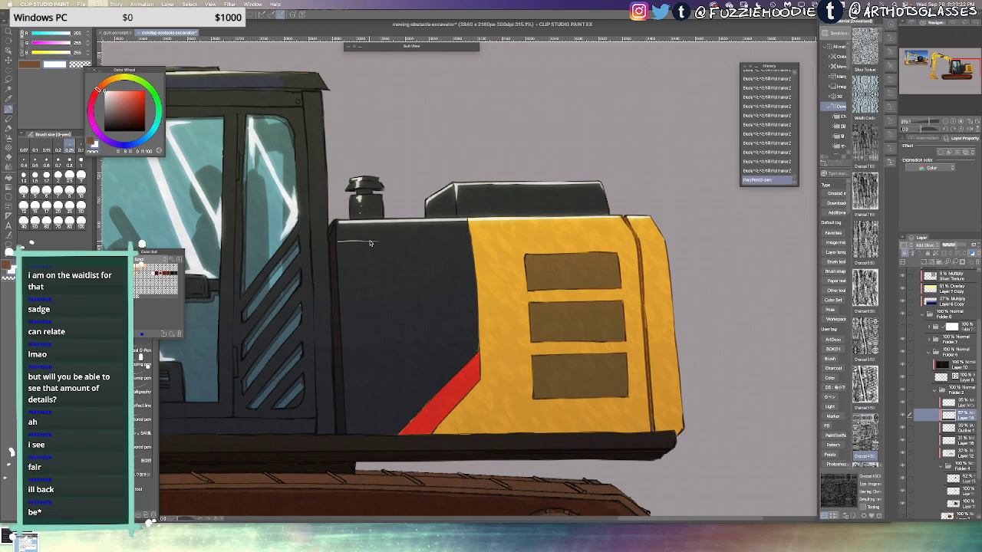
key(bracketright)
key(bracketright)
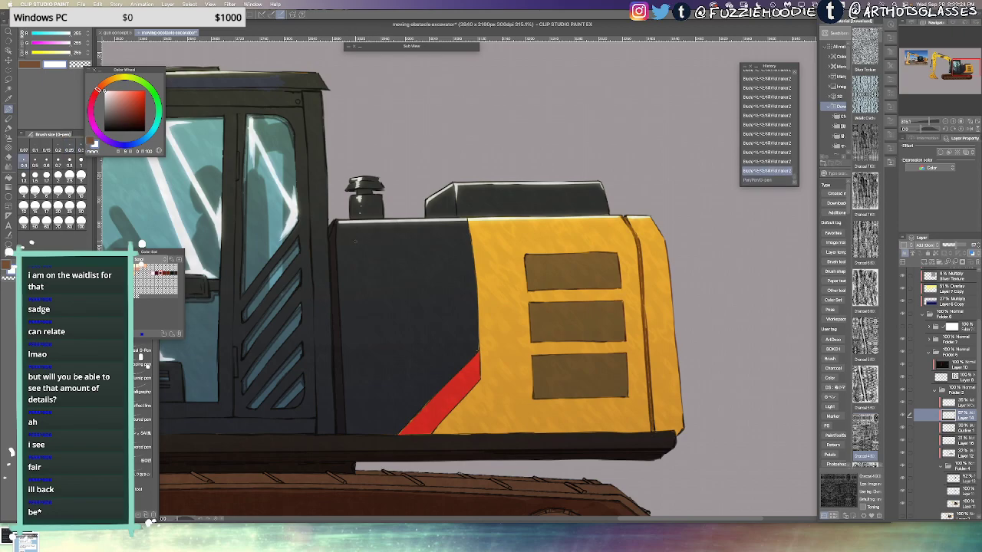
drag(335, 239, 387, 237)
key(super+z)
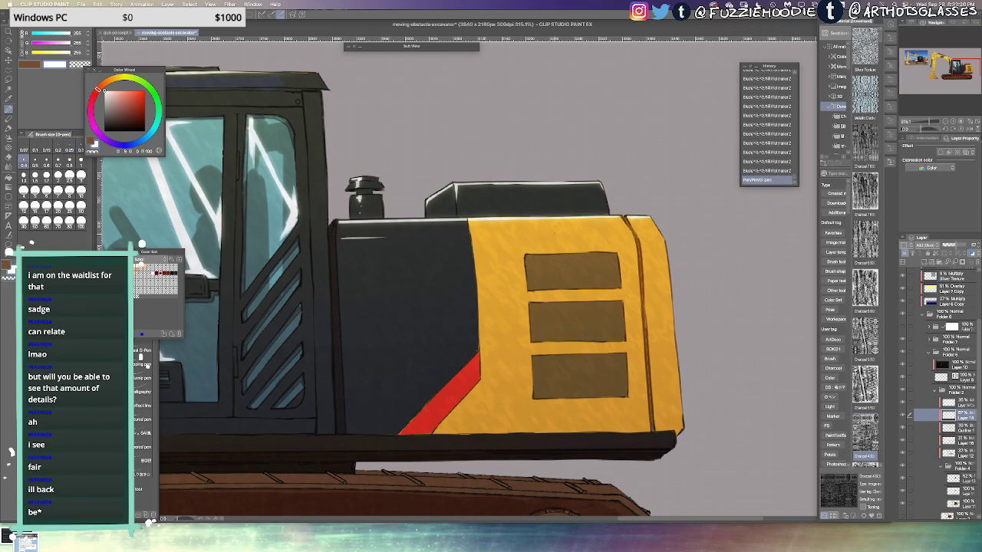
Add a thin white highlight near the upper edge of the yellow engine cover and curve it along the vertical seam
drag(527, 237, 631, 234)
key(super+z)
click(634, 224)
key(h)
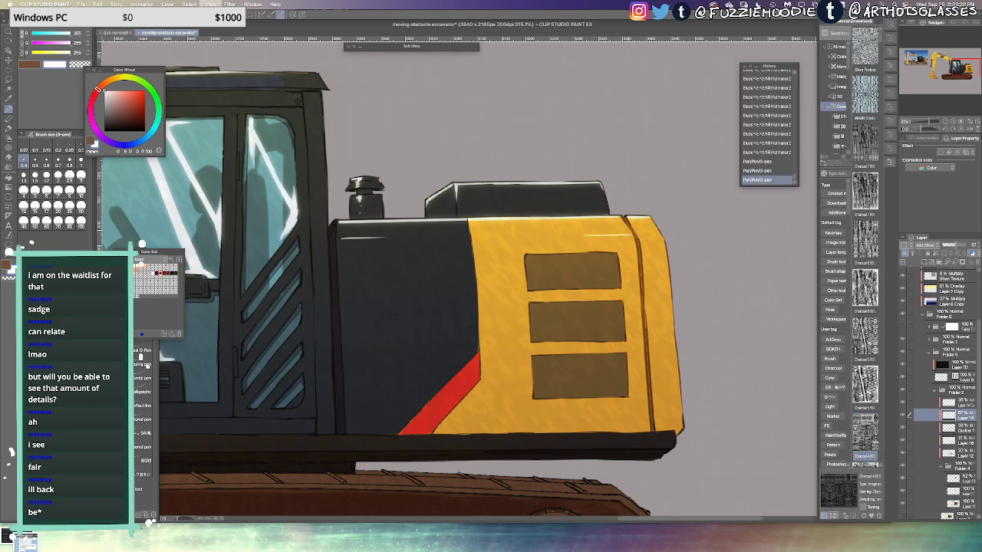
scroll(350, 223, up, 3)
drag(365, 227, 352, 249)
key(h)
key(h)
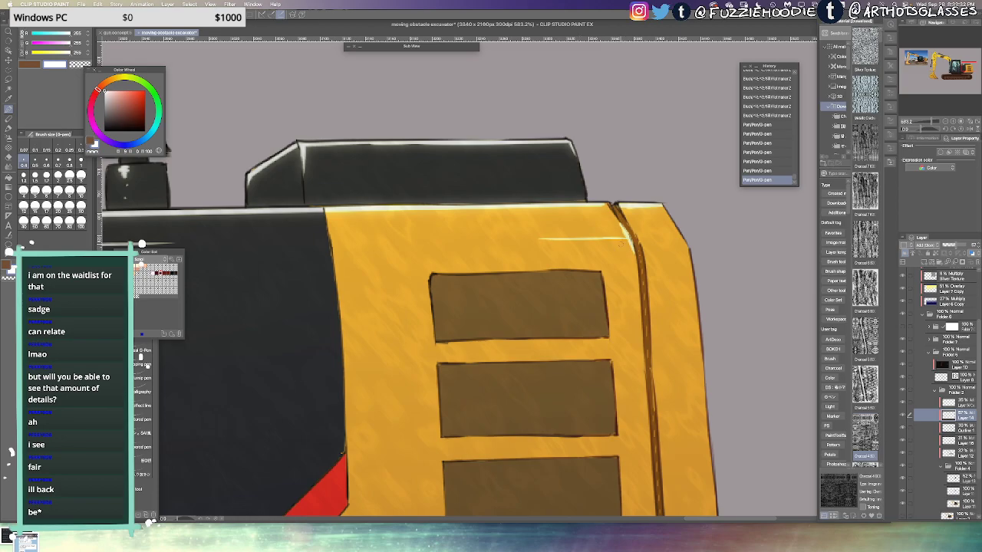
Extend the yellow cover's highlight with a short broken dash and a line from the seam to the outer edge
drag(627, 238, 611, 239)
mouse_move(506, 240)
mouse_down()
mouse_move(520, 240)
mouse_move(476, 243)
mouse_up()
key(ctrl+z)
drag(643, 243, 684, 240)
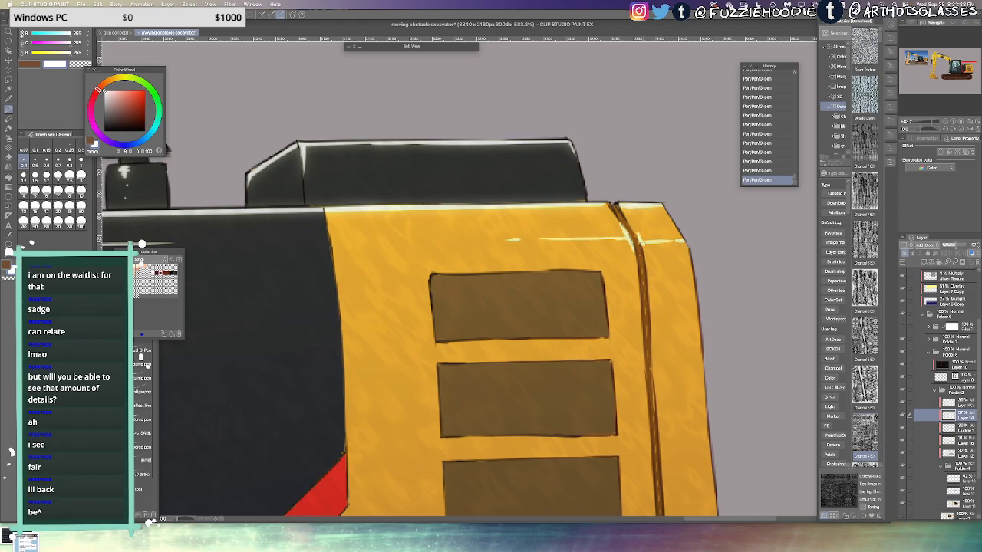
key(h)
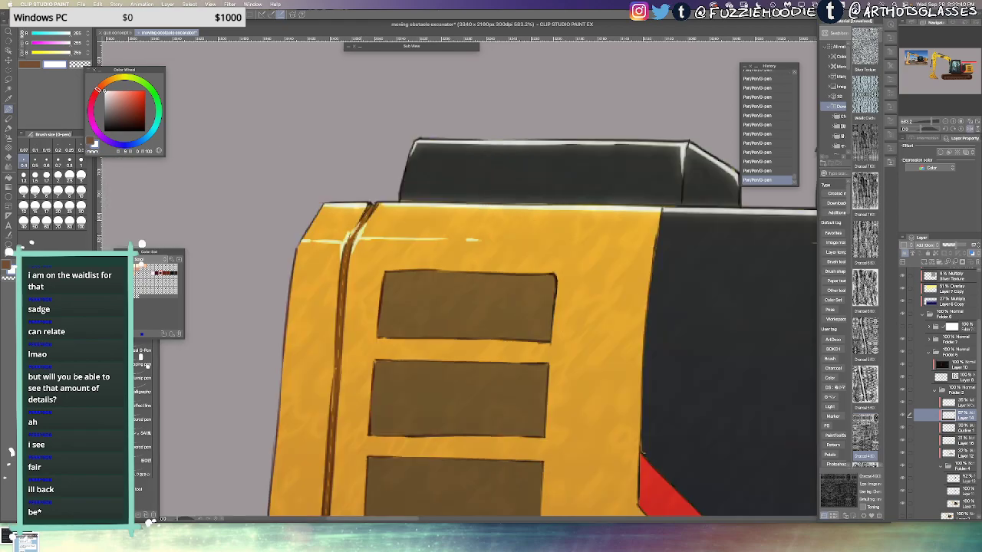
Add a white highlight along the upper part of the seam, on the side facing the cover's outer edge
key(super+z)
drag(361, 212, 348, 233)
key(super+z)
key(h)
key(ctrl+alt+0)
drag(734, 278, 591, 311)
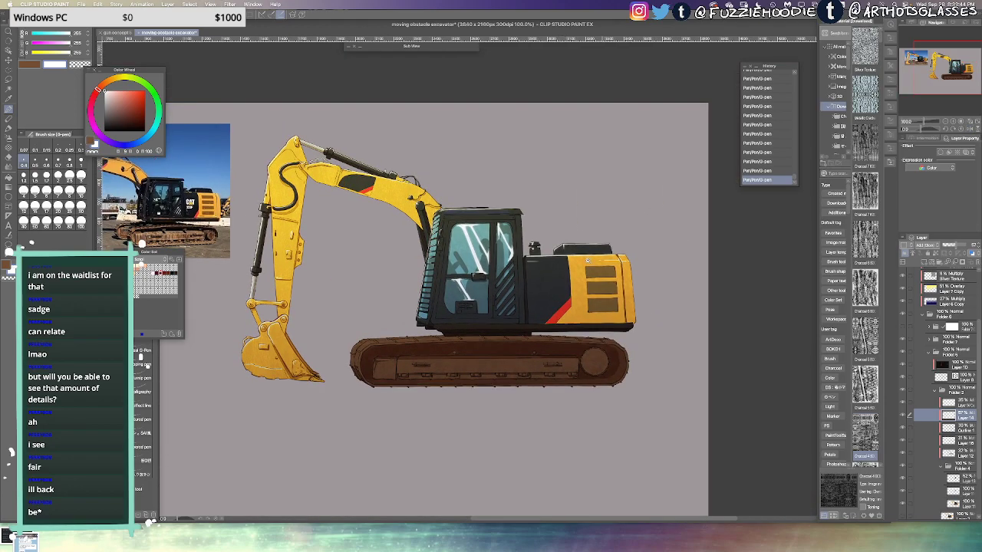
drag(591, 265, 602, 265)
scroll(597, 260, up, 2)
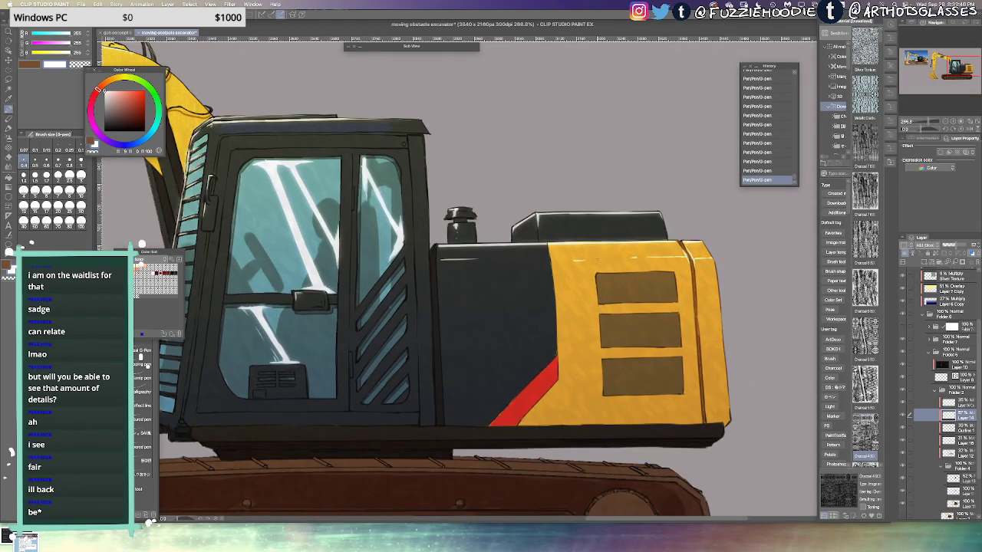
Rework the broken highlight above the yellow cover's vents, continuing it with a thin white line towards the dark panel
key(super+z)
key(super+z)
drag(583, 260, 629, 258)
key(super+z)
scroll(689, 261, up, 2)
key(ctrl+z)
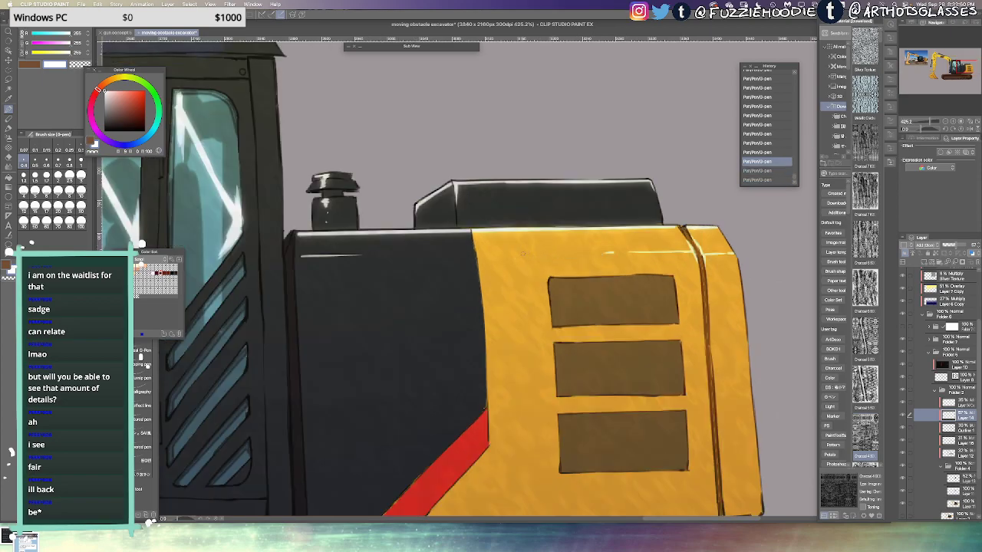
key(ctrl+y)
drag(595, 252, 489, 259)
key(h)
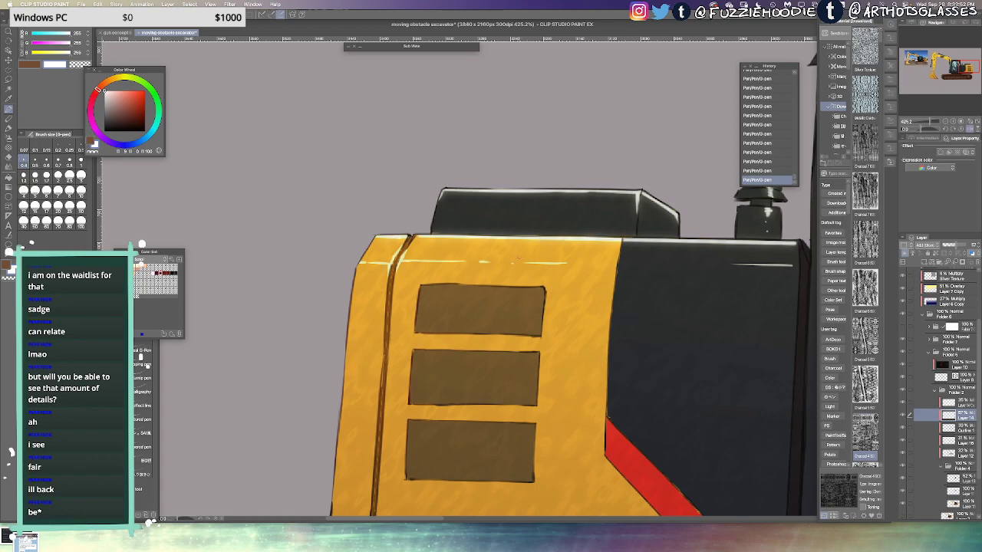
Touch up the white highlight where the seam meets the upper edge of the yellow cover
scroll(435, 263, up, 3)
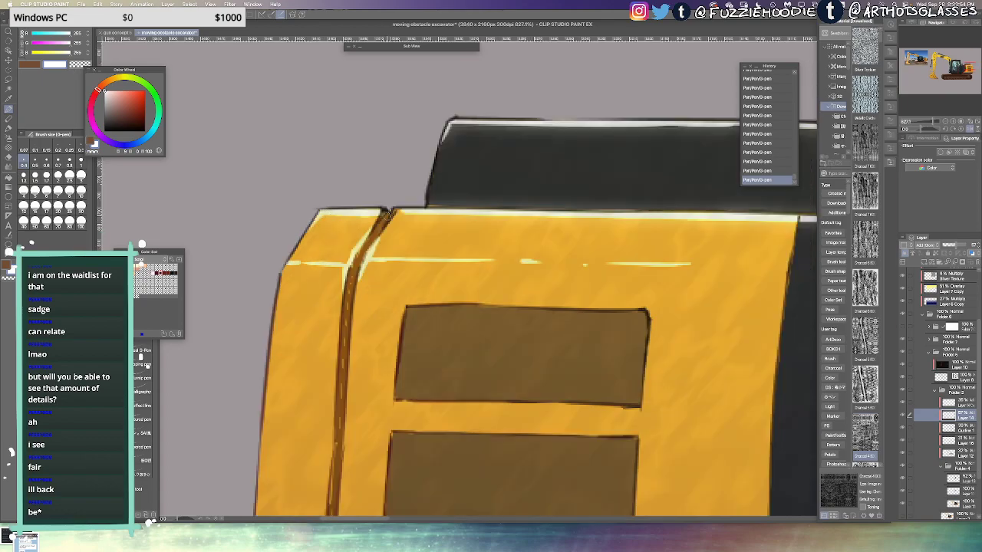
drag(399, 211, 379, 242)
key(super+z)
key(h)
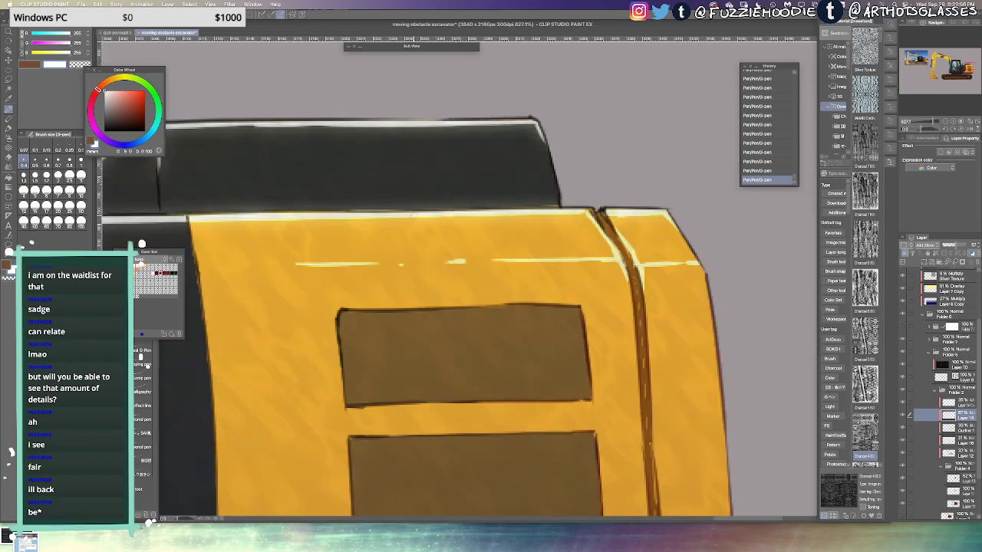
Review the engine cover's white highlights, both up close and against the whole excavator
key(super+alt+0)
scroll(497, 227, up, 3)
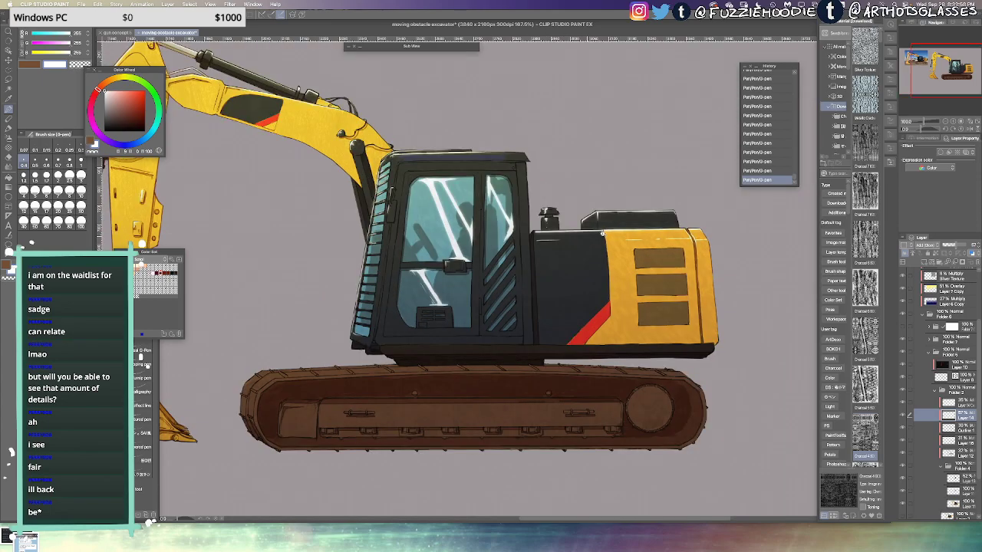
drag(642, 266, 616, 260)
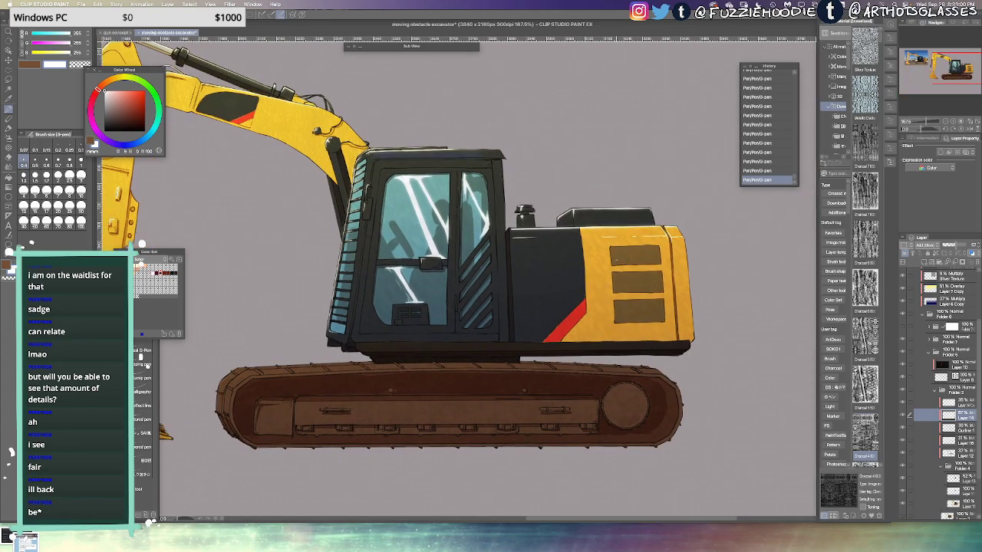
scroll(652, 268, up, 4)
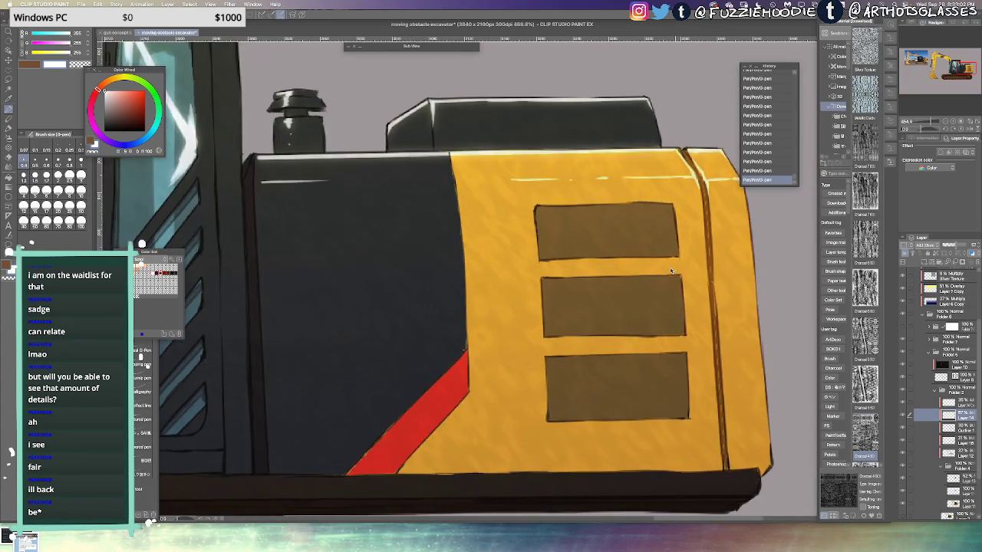
key(ctrl+alt+0)
scroll(681, 269, up, 1)
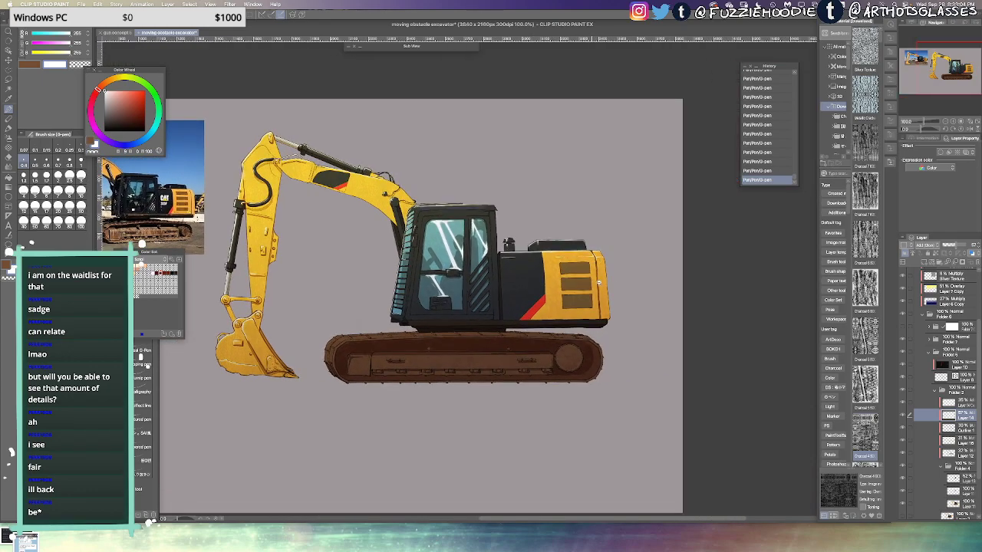
scroll(615, 284, up, 4)
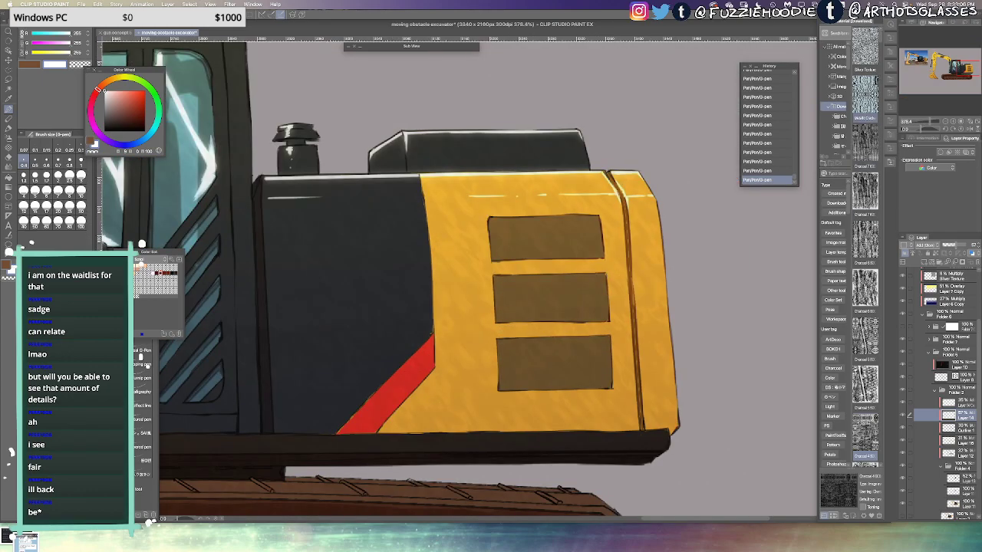
Paste the black material with white dots over the engine cover's vents, above the top layer in Folder 4
mouse_move(880, 42)
mouse_down()
mouse_move(899, 243)
mouse_move(889, 284)
mouse_up()
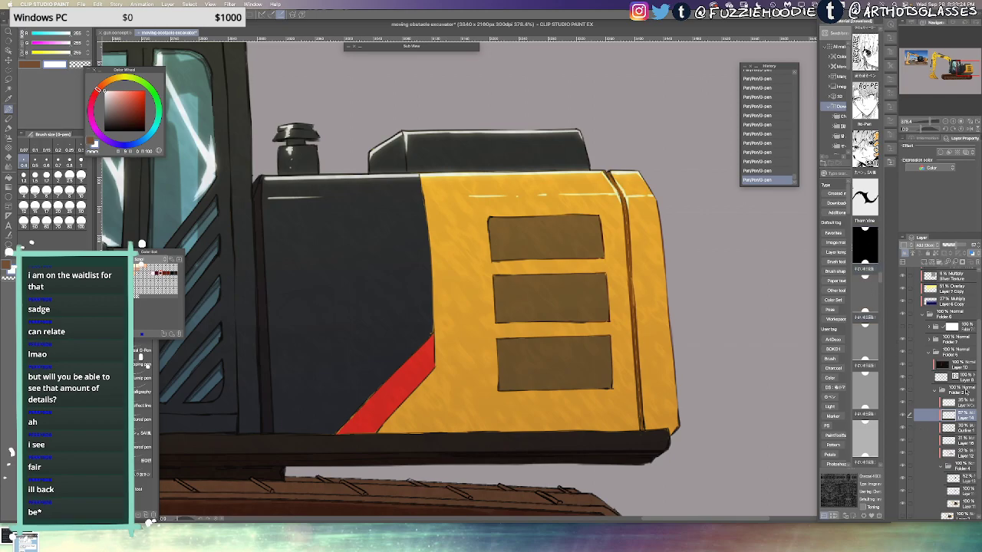
drag(978, 393, 971, 421)
click(964, 445)
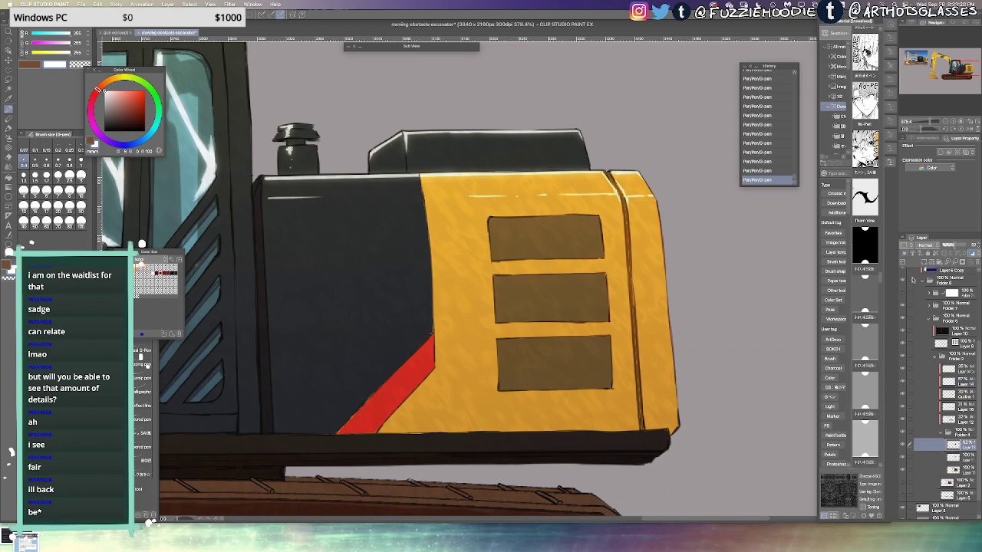
drag(865, 253, 968, 460)
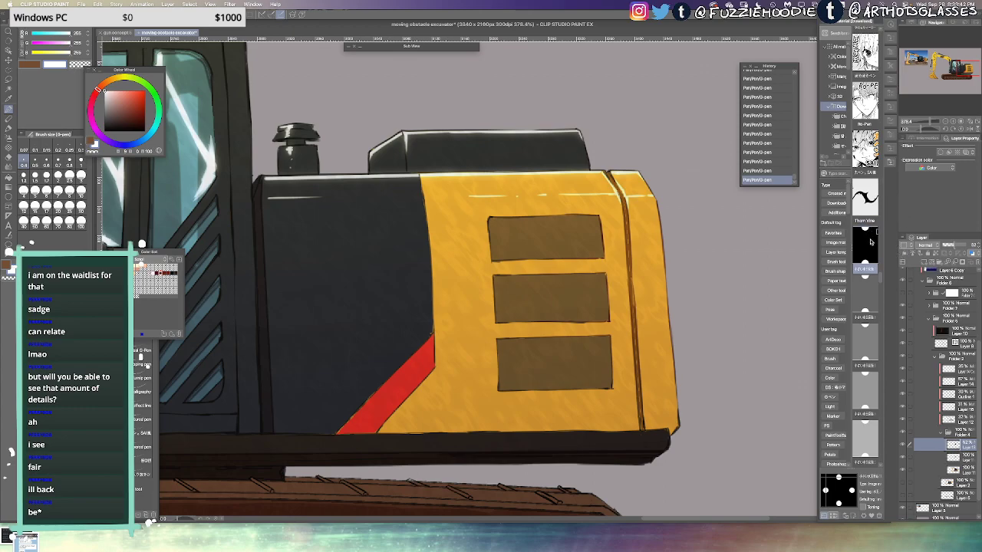
drag(870, 242, 553, 283)
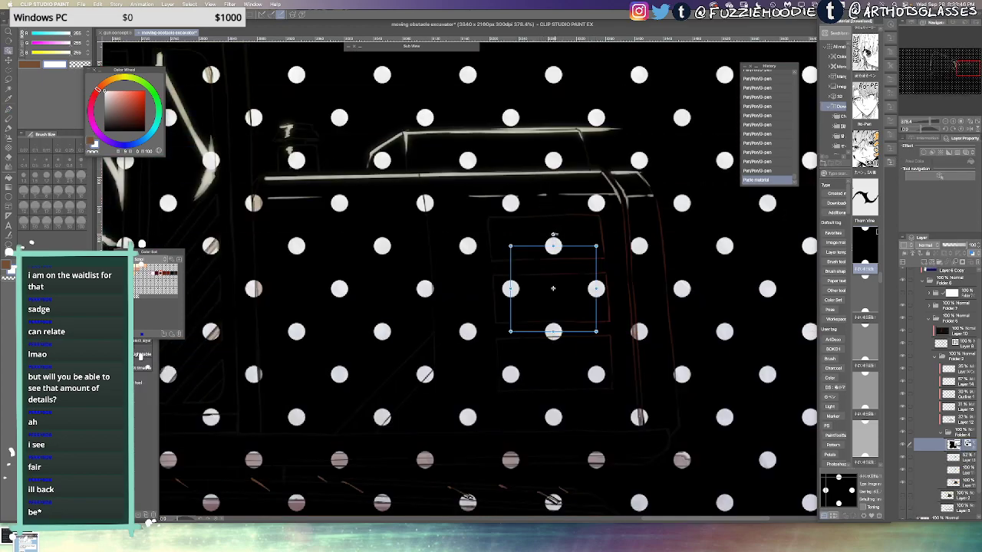
Scale down the white-dot pattern tile on the black material layer until fine dots cover the engine cover
drag(588, 251, 508, 322)
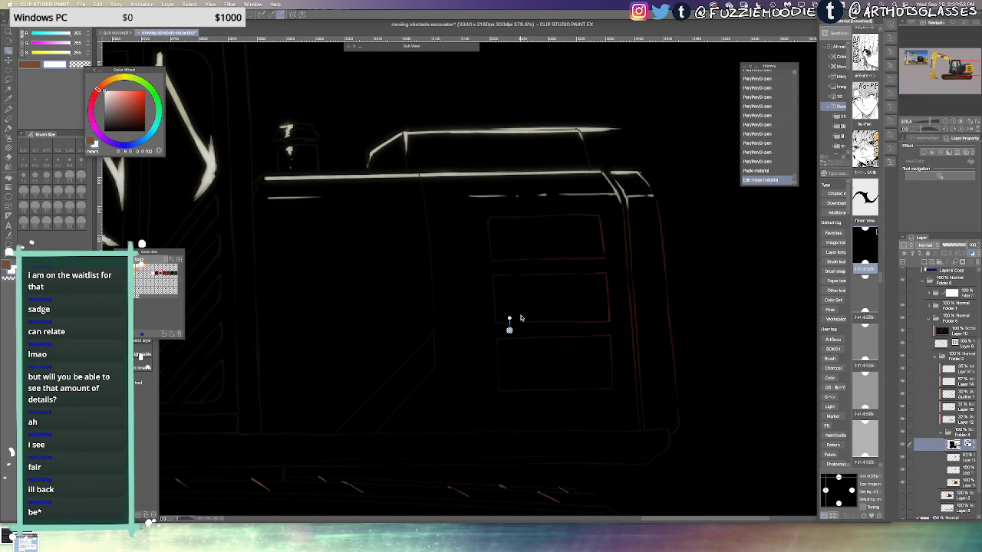
key(ctrl+z)
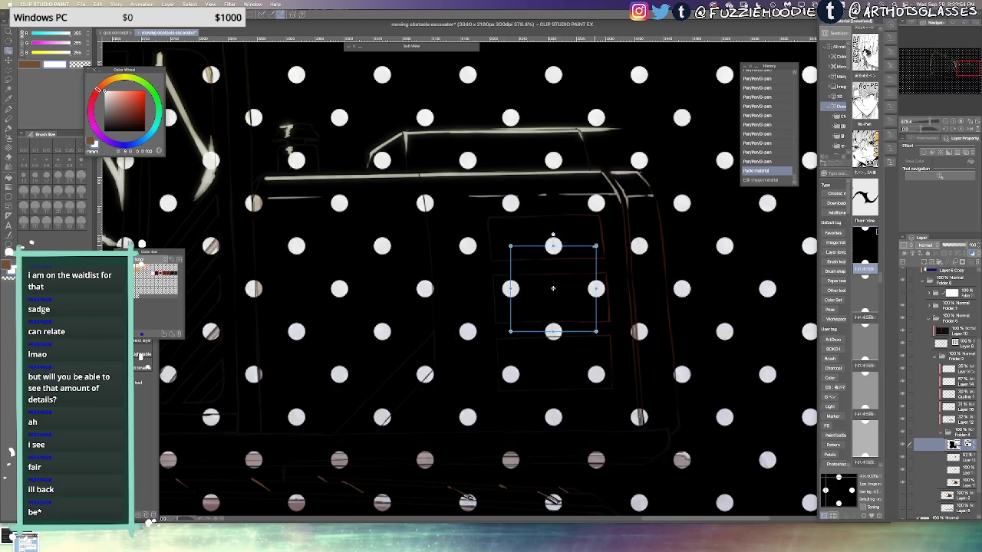
drag(595, 246, 533, 321)
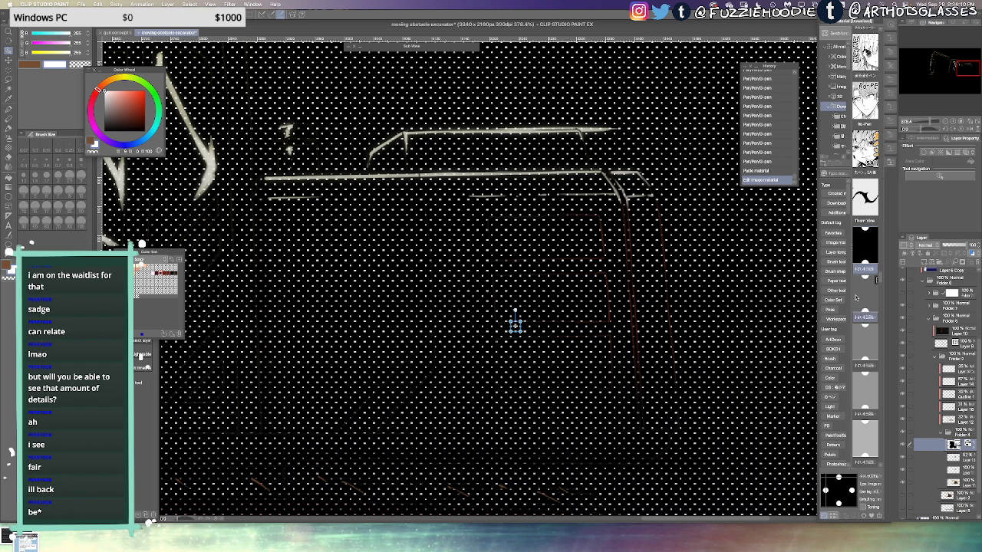
Replace the black dot layer in Folder 4 with the white material with black dots, and shrink its tile to fine dots
scroll(859, 300, up, 5)
scroll(861, 302, up, 5)
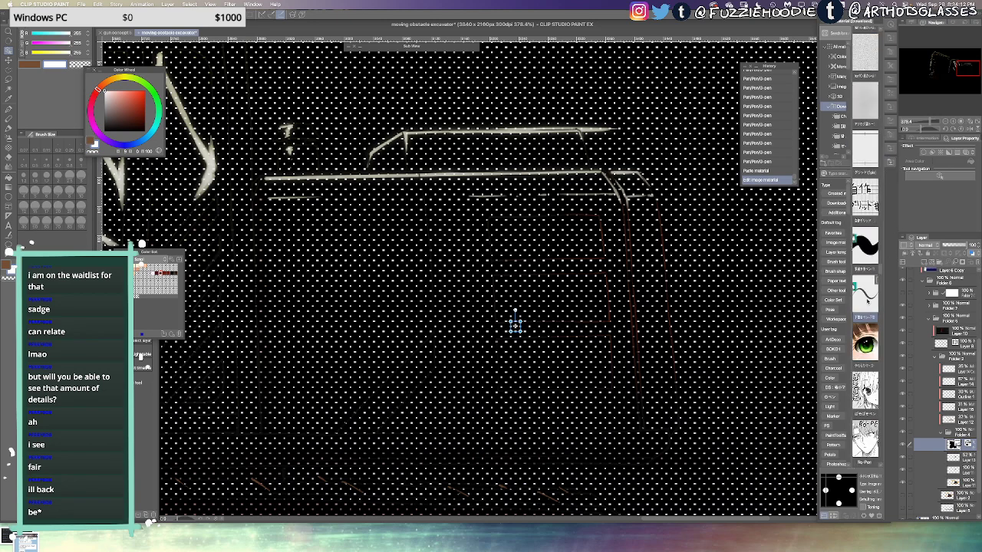
scroll(871, 303, up, 5)
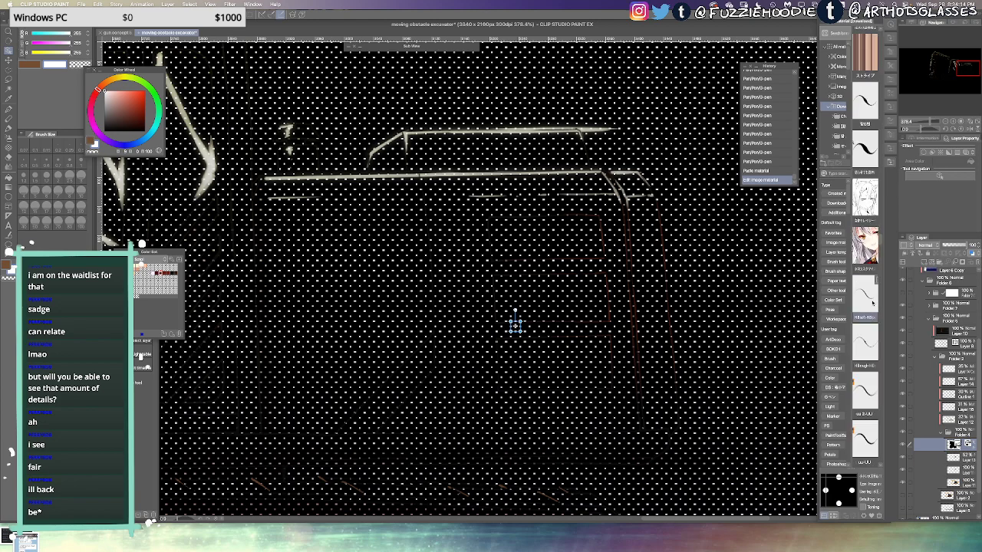
scroll(869, 303, up, 5)
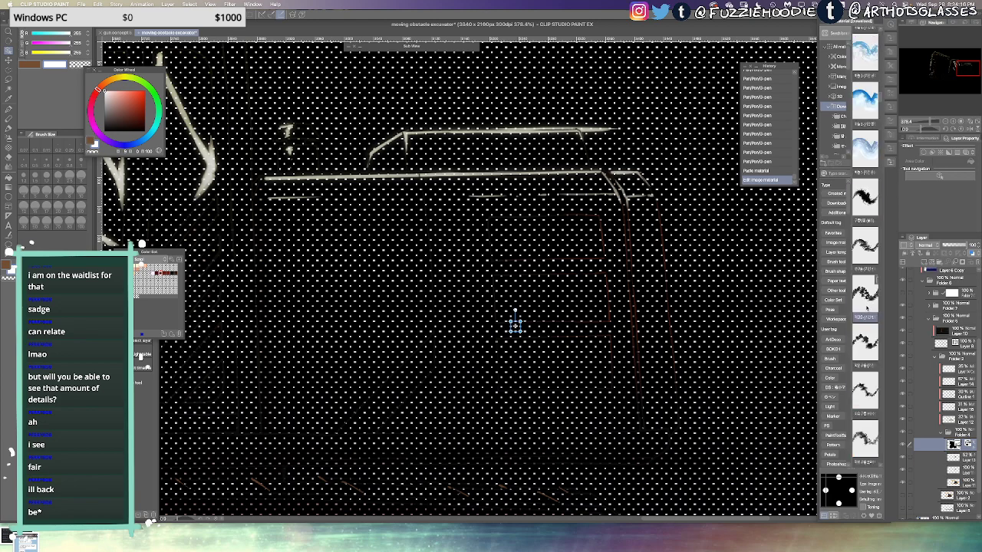
scroll(865, 307, up, 2)
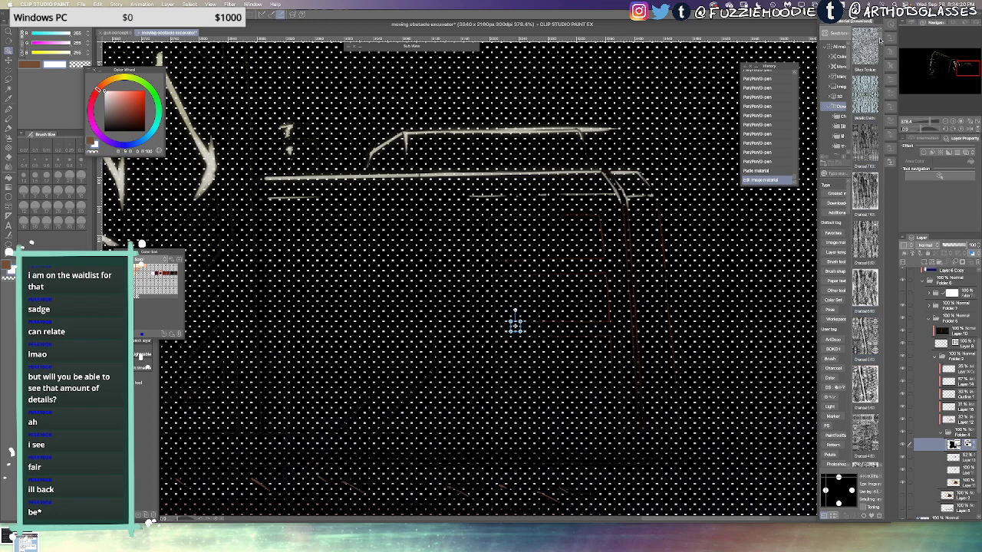
drag(880, 43, 886, 95)
scroll(886, 94, down, 10)
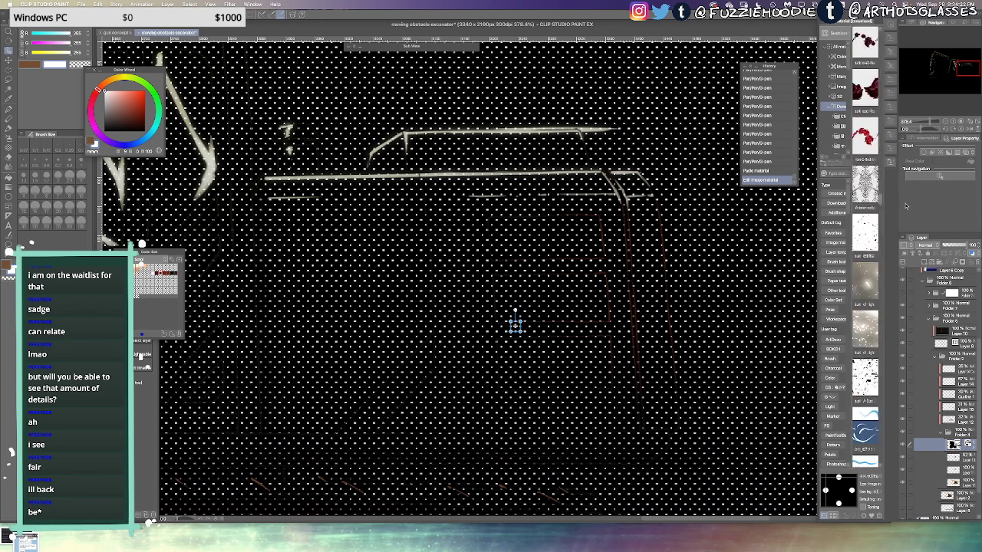
drag(909, 221, 914, 254)
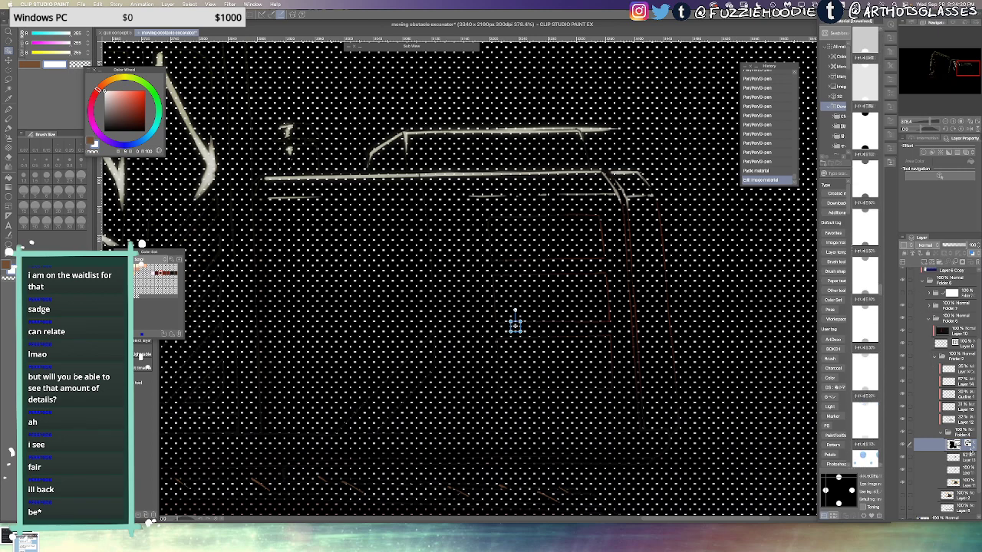
drag(970, 452, 978, 263)
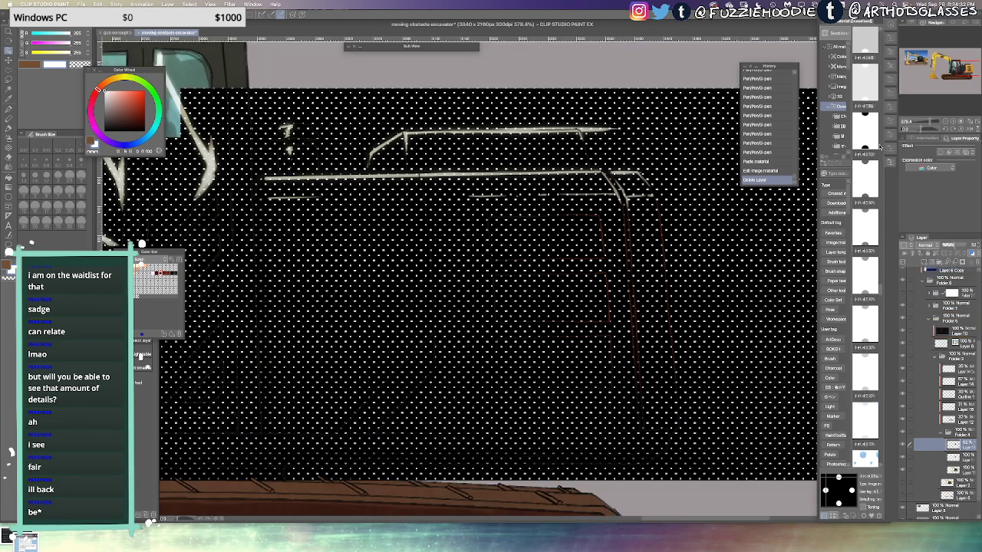
drag(866, 135, 585, 297)
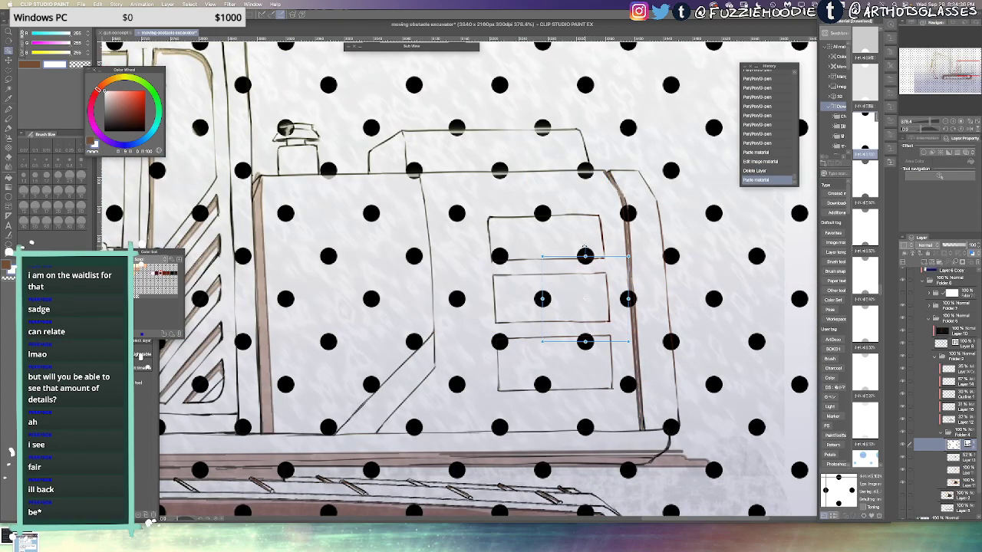
drag(628, 256, 546, 338)
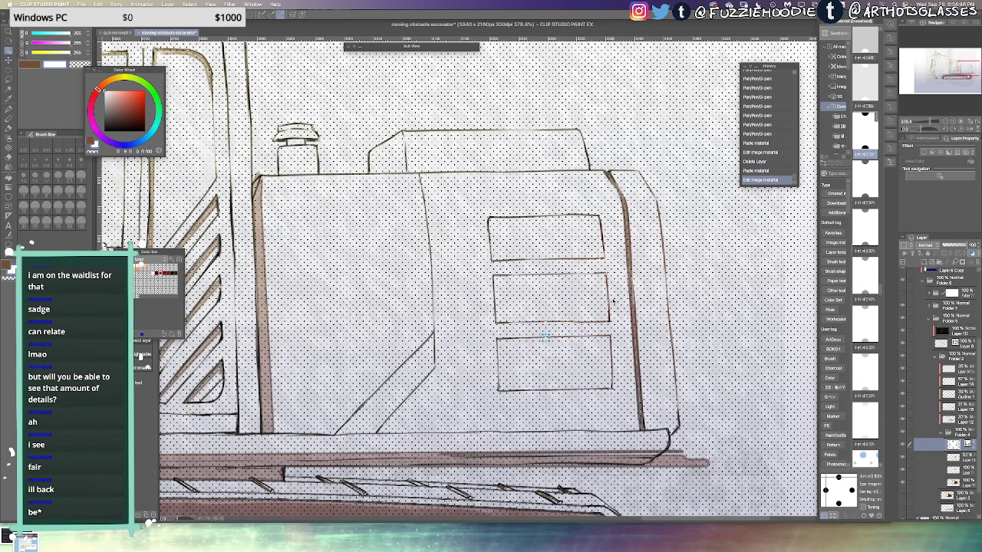
Auto-select the insides of all three vent rectangles from the line art layer, and make the dot-pattern layer active
key(w)
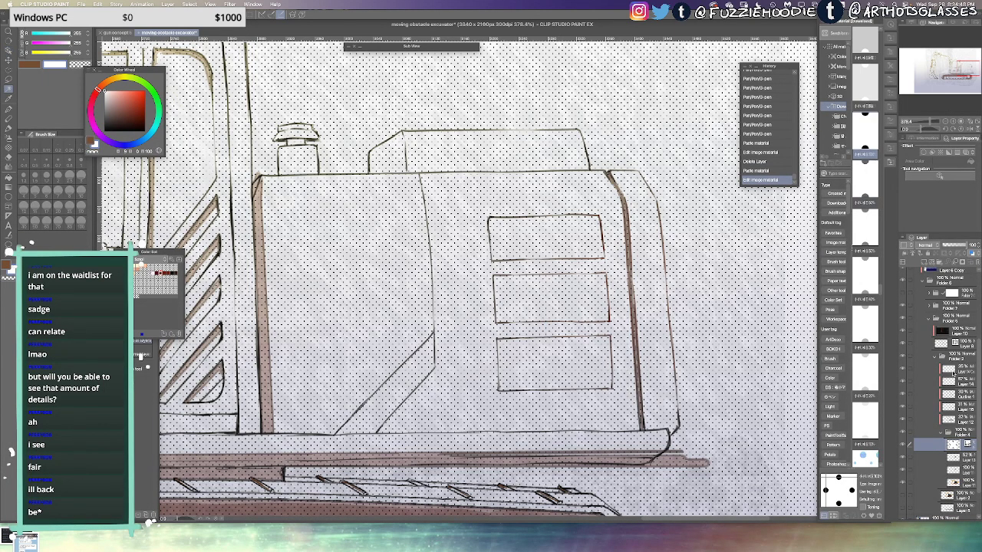
click(966, 347)
click(581, 230)
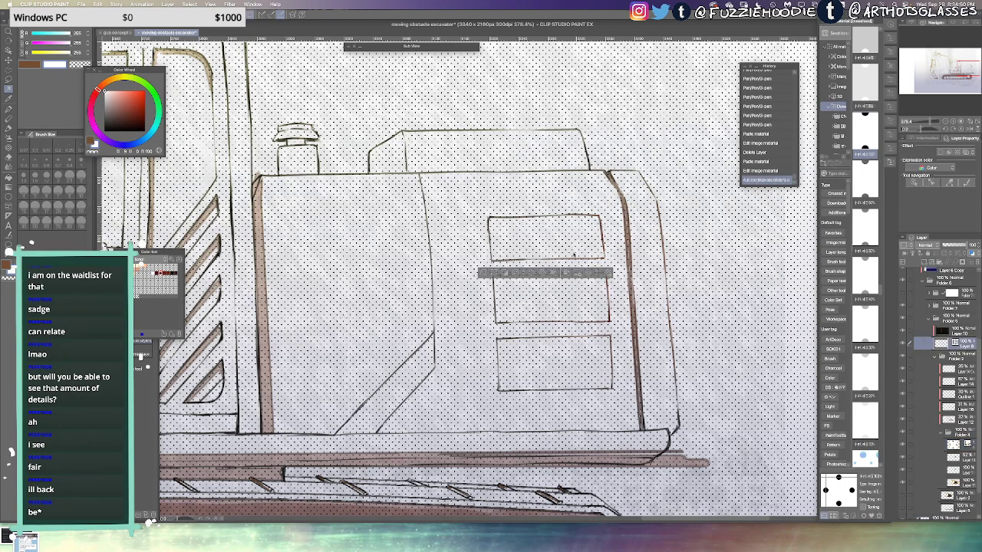
scroll(580, 228, up, 2)
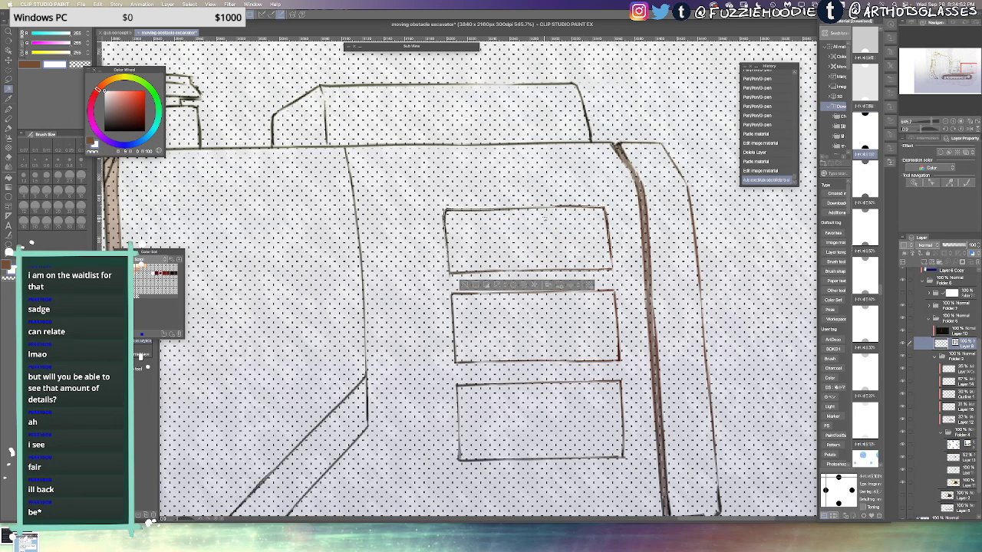
shift+click(578, 337)
click(570, 424)
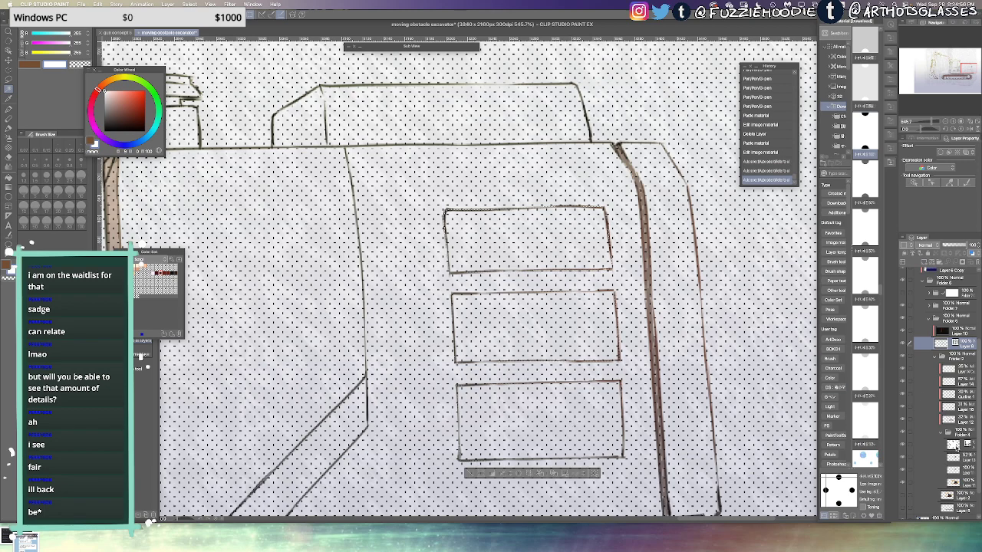
click(958, 445)
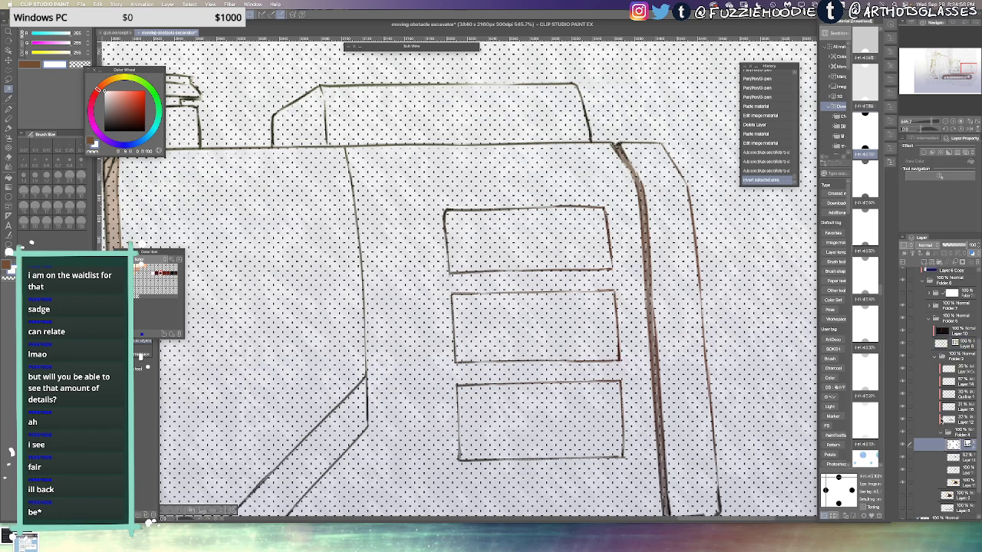
key(ctrl+shift+i)
click(961, 264)
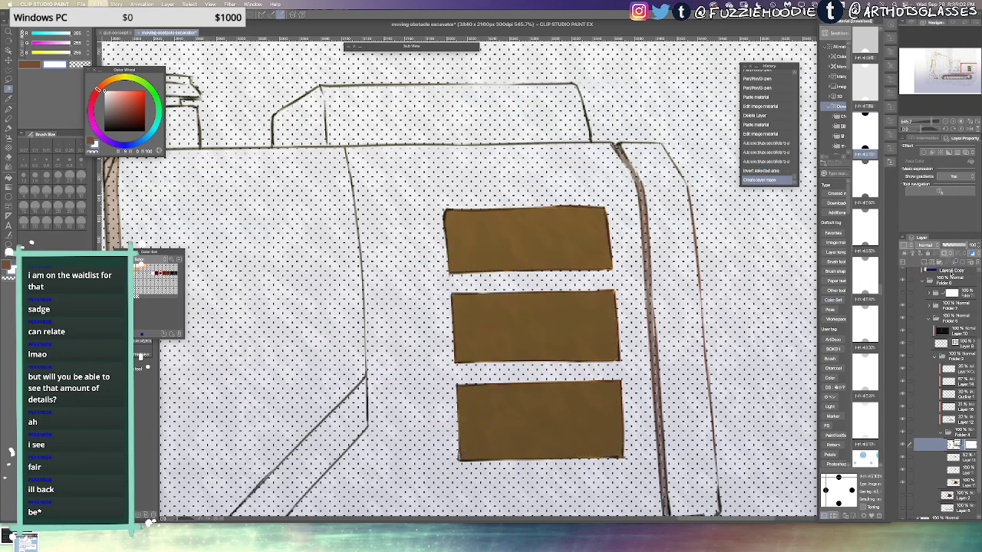
key(ctrl+z)
key(ctrl+z)
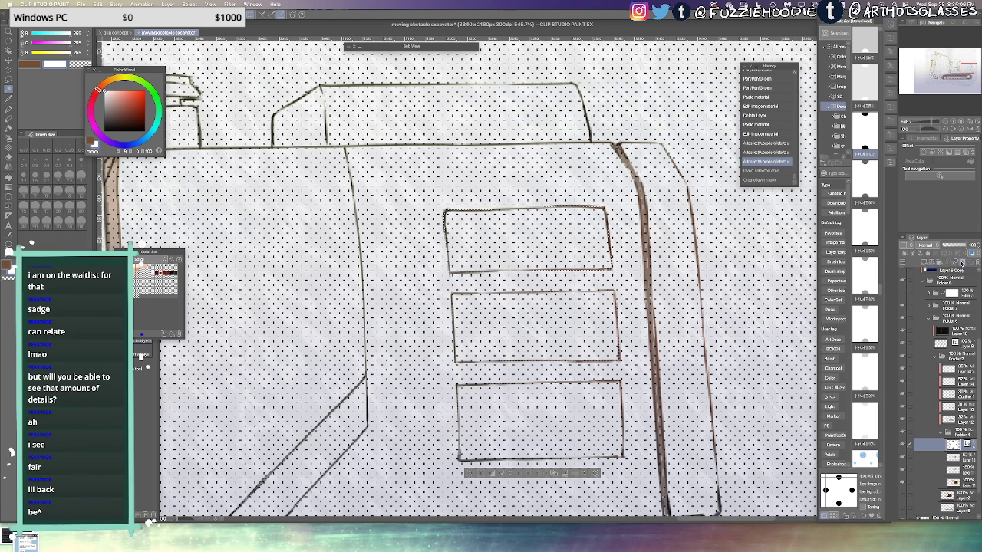
Mask the dot-pattern layer to the three selected vents and set its blending mode to Multiply
click(959, 264)
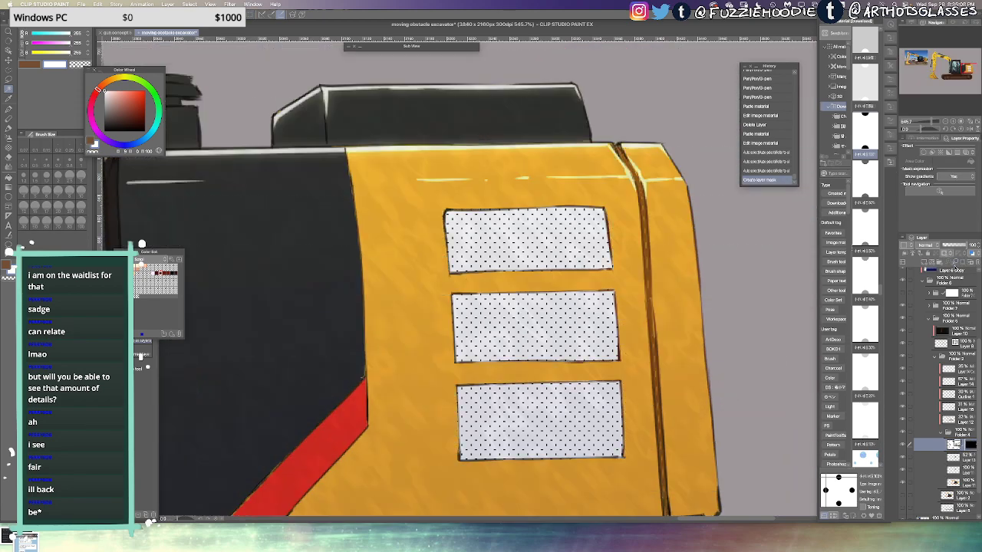
scroll(648, 348, up, 2)
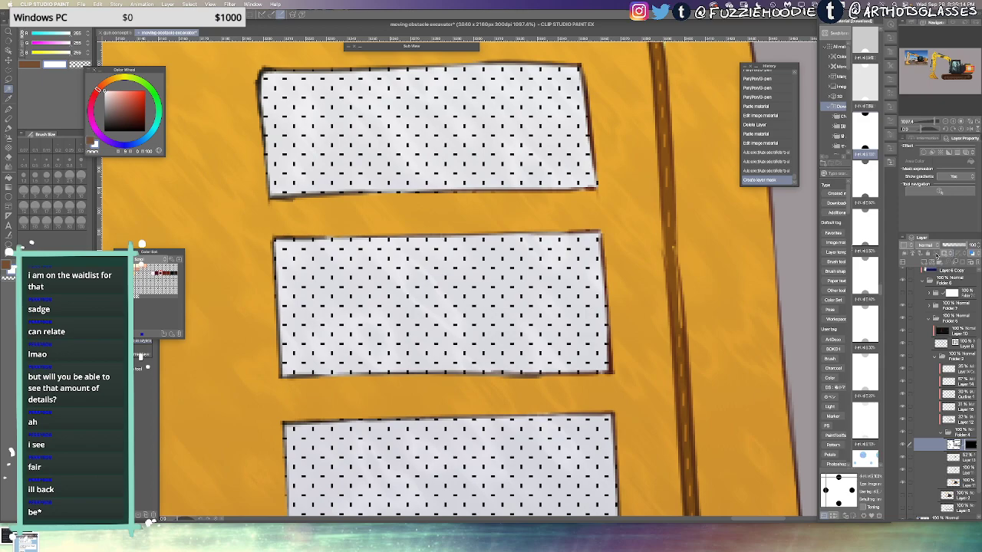
click(935, 246)
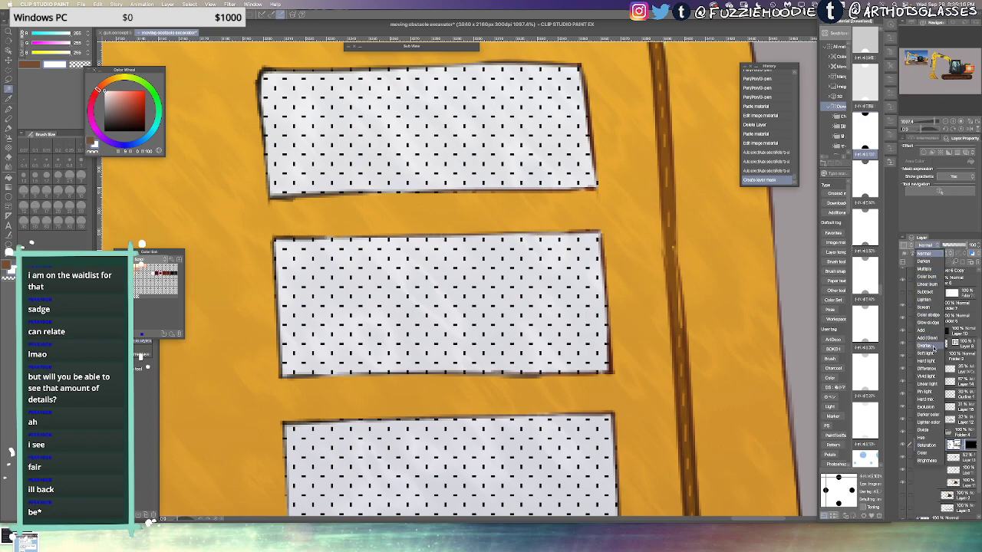
click(929, 346)
click(928, 248)
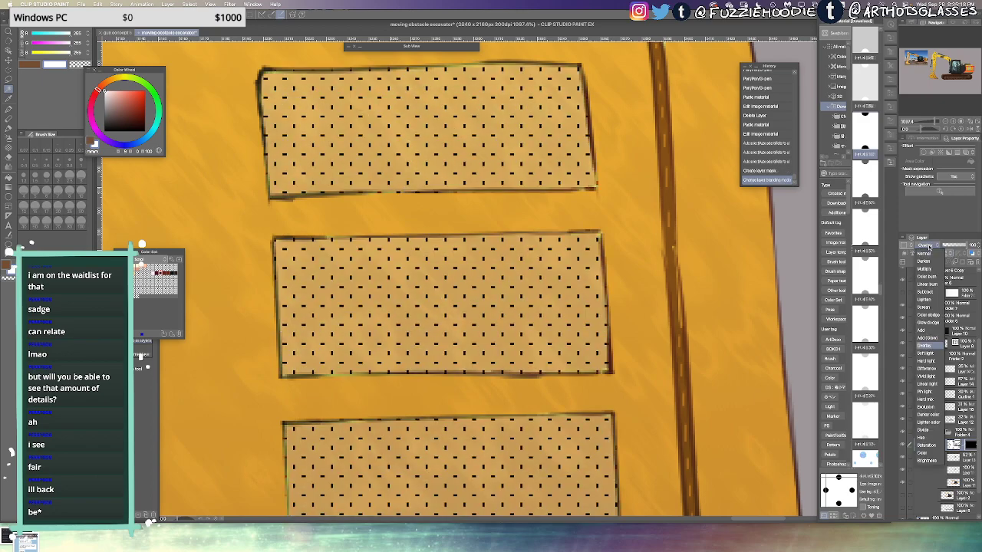
click(927, 270)
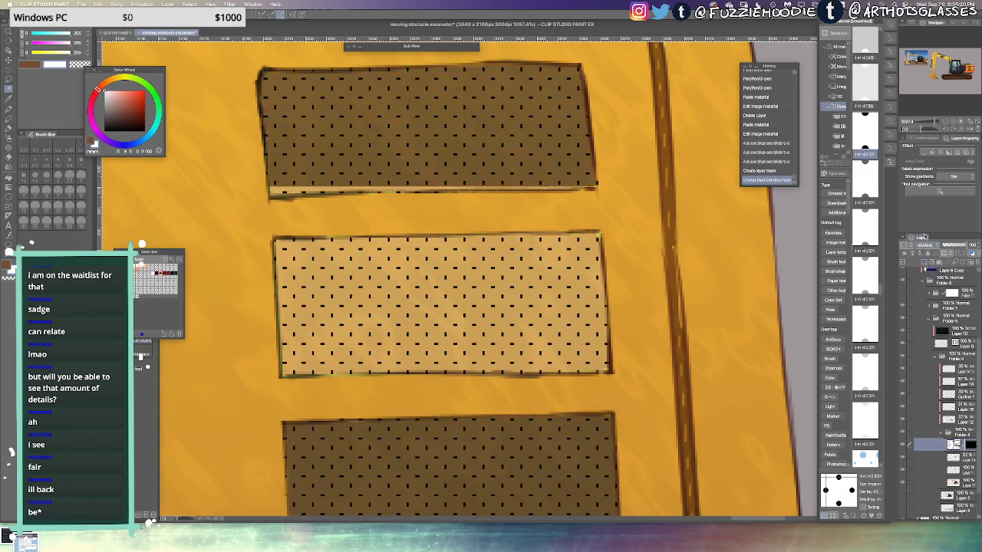
Try the Scale/Rotate transform on the dot-pattern layer, and undo and reapply its Multiply blending mode
key(ctrl+alt+0)
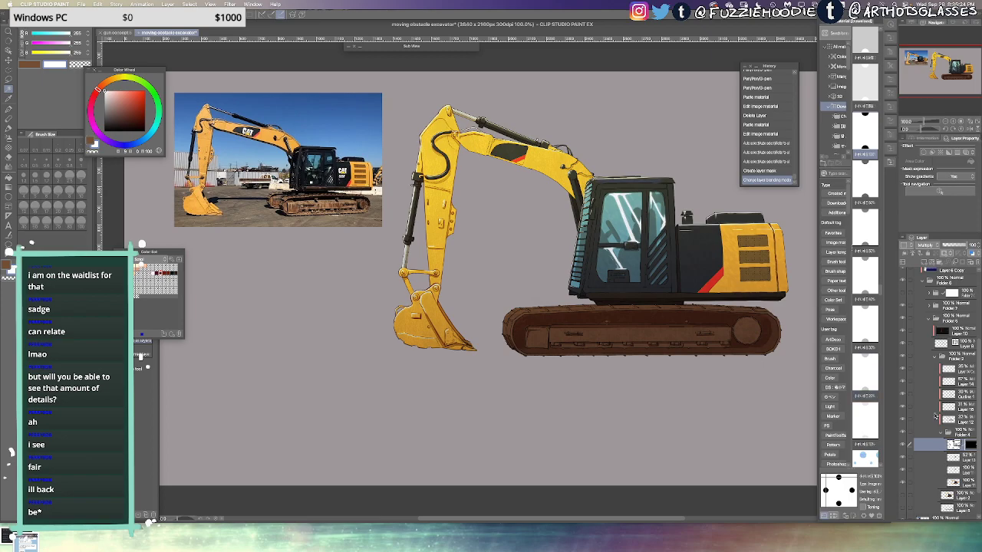
drag(787, 233, 707, 268)
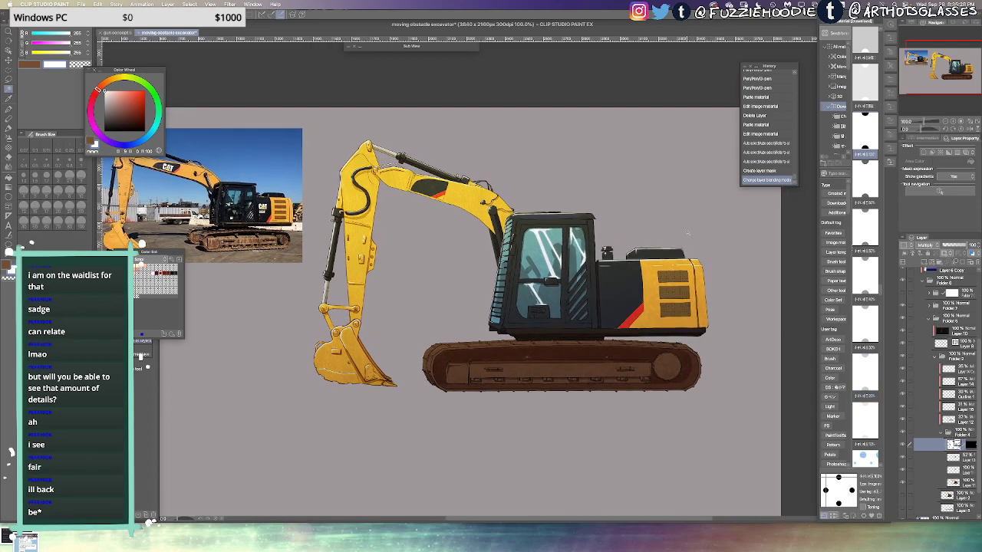
key(ctrl+t)
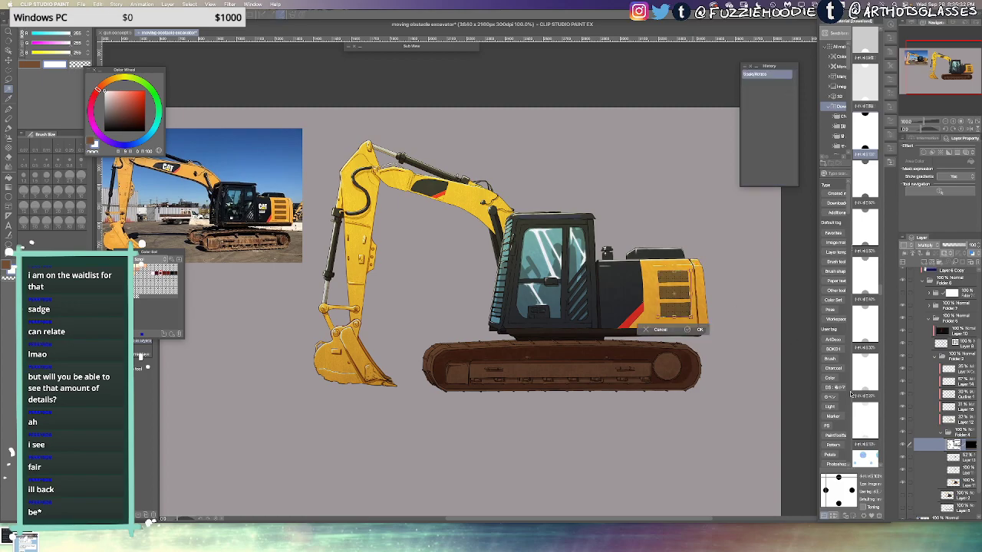
key(Escape)
key(ctrl+z)
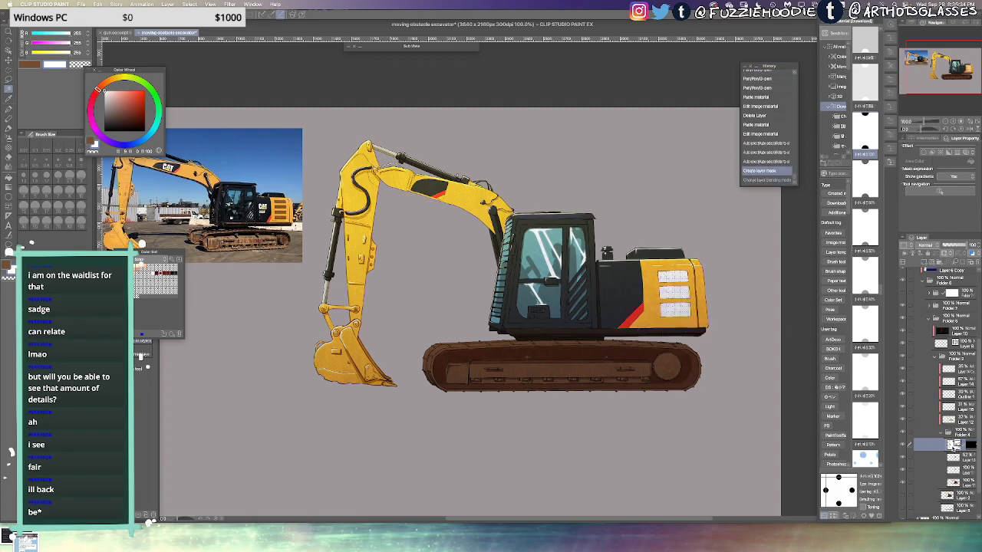
click(929, 244)
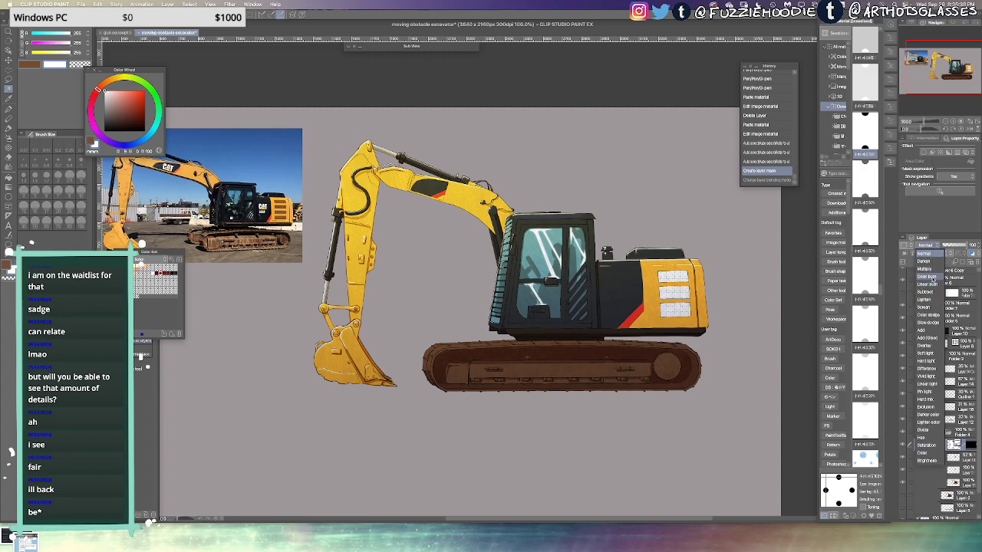
click(934, 270)
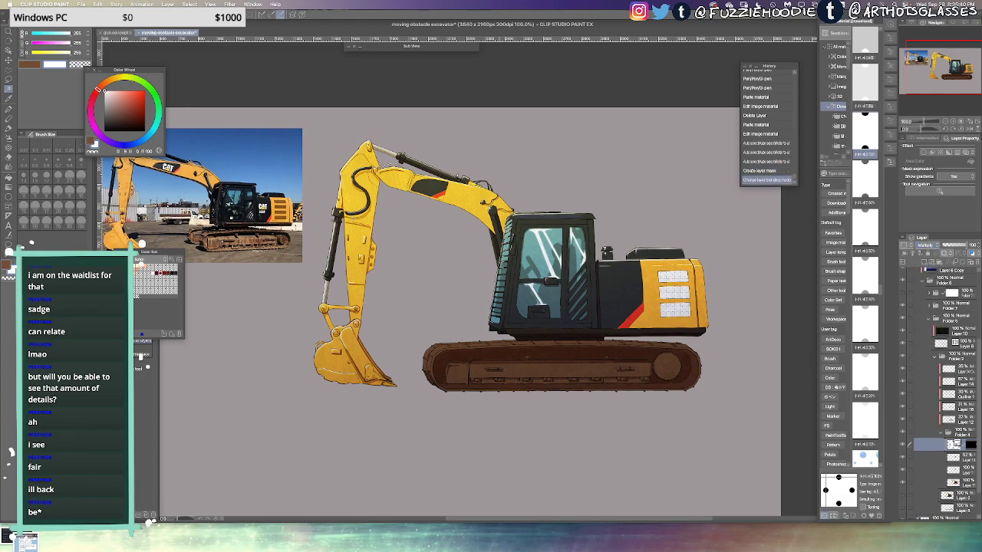
Rotate the dot pattern inside the three vents so its rows run at a slant, and check it against the whole excavator
click(9, 51)
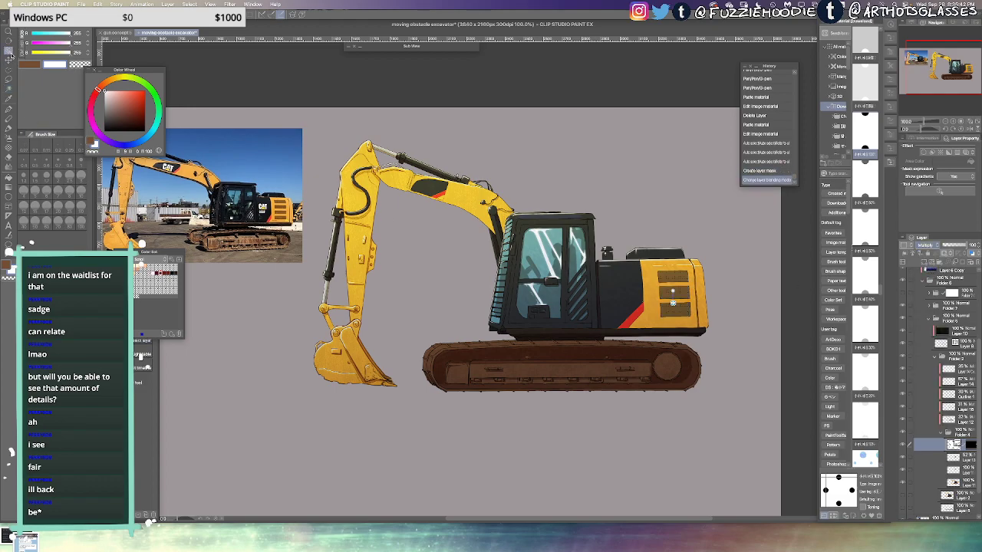
scroll(707, 306, up, 5)
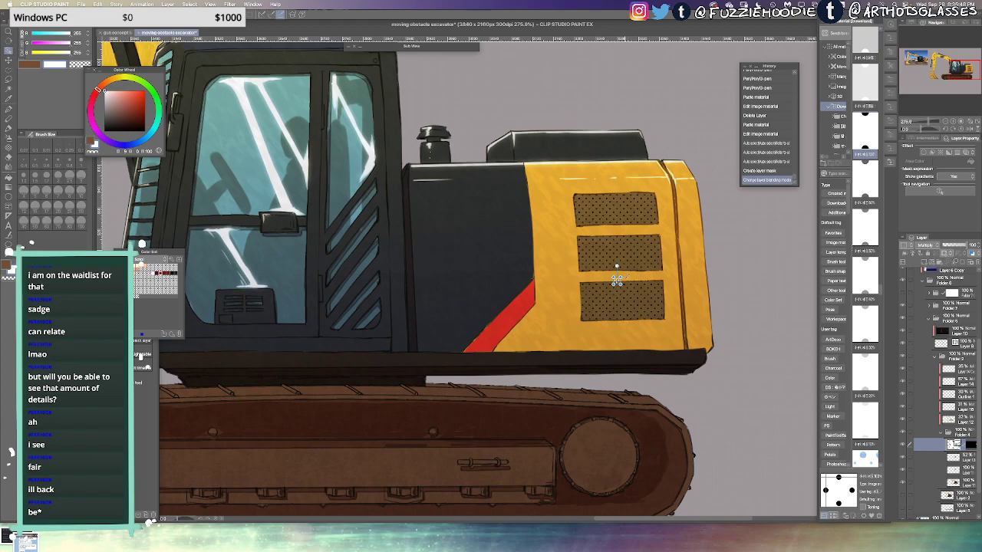
click(624, 277)
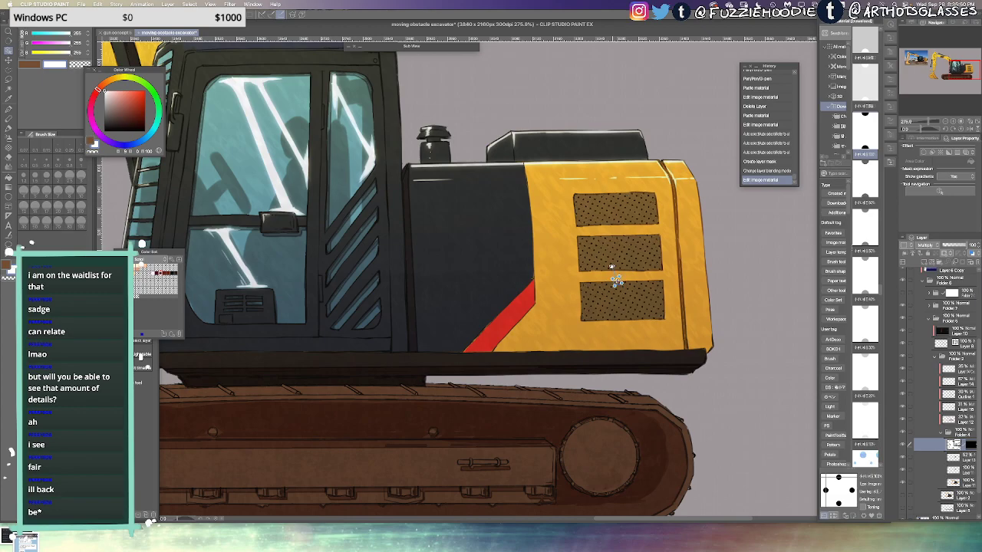
key(ctrl+alt+0)
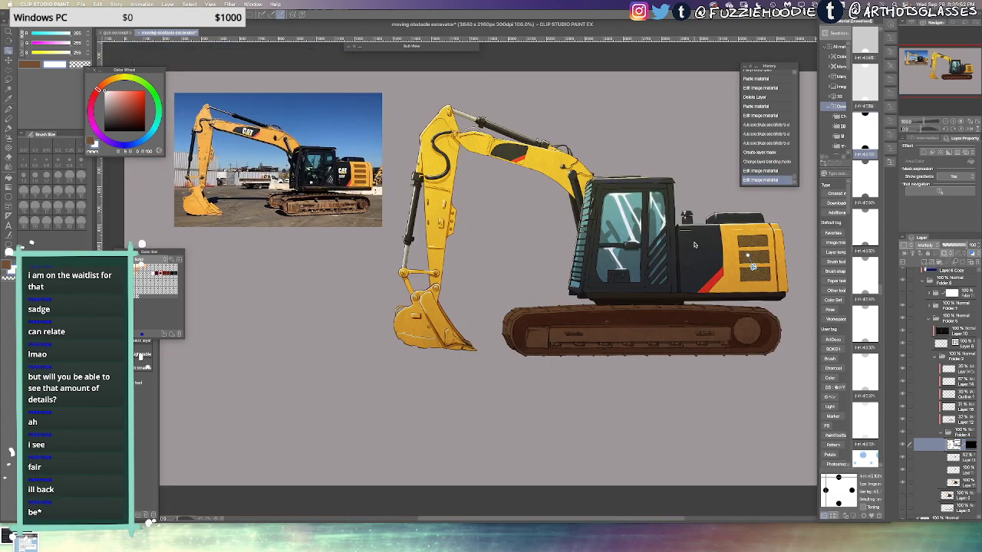
drag(666, 298, 631, 300)
scroll(663, 289, up, 10)
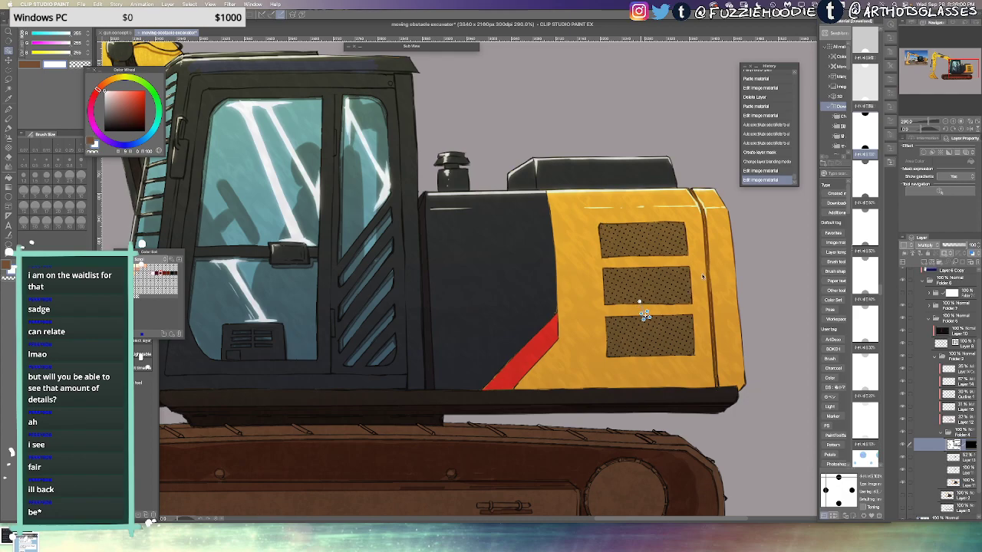
Save the excavator illustration and open the recent file sprite gestures
key(ctrl+alt+0)
key(super+s)
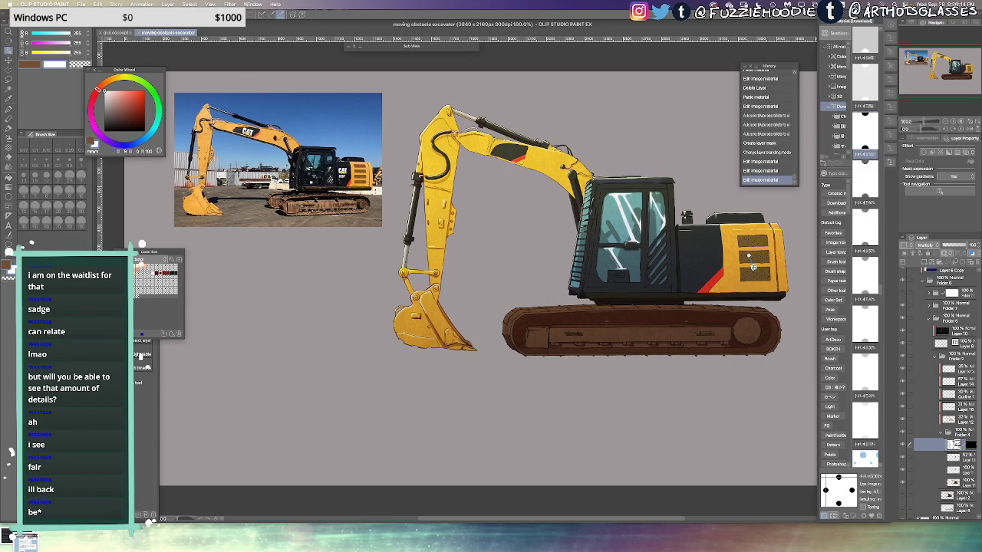
click(81, 4)
mouse_move(99, 41)
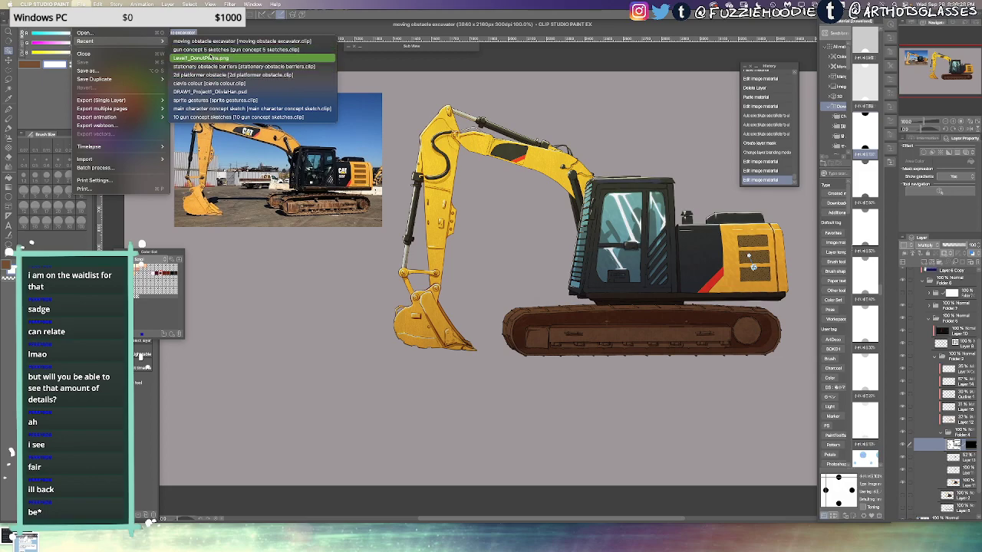
click(222, 101)
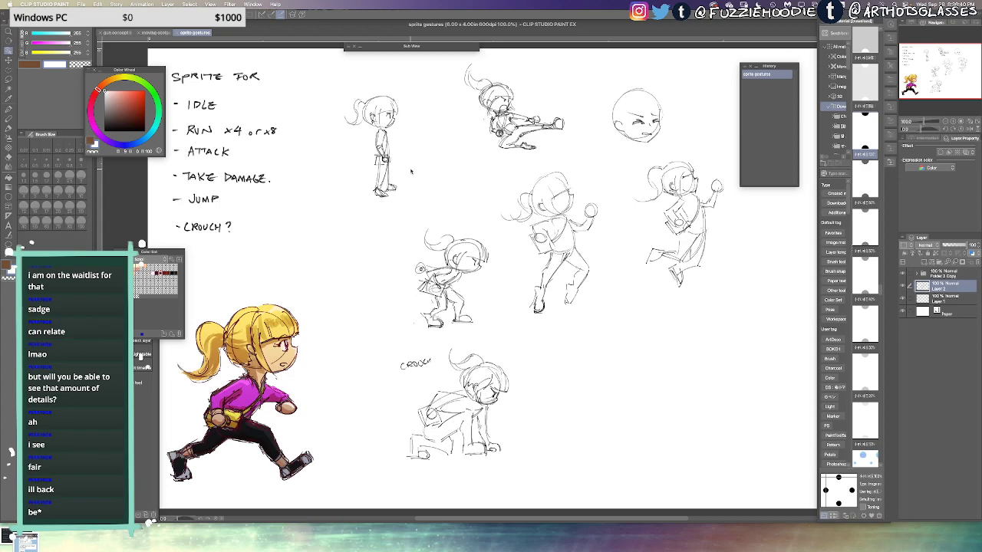
Set the drawing colour to black, move the colour set out of the way, and choose the Bit husky inking pen
drag(410, 171, 345, 195)
drag(747, 188, 685, 217)
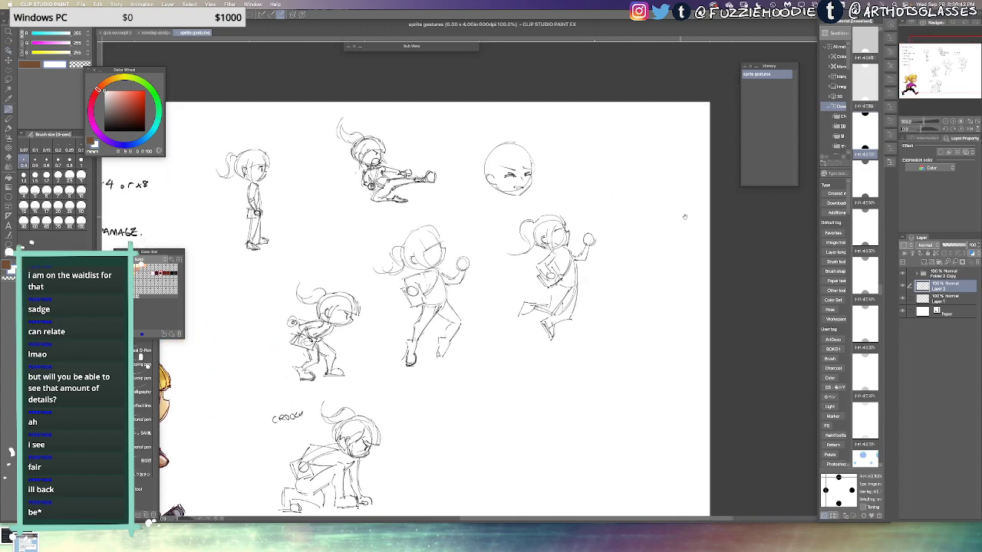
drag(613, 207, 643, 207)
mouse_move(601, 249)
mouse_down()
mouse_move(548, 290)
mouse_move(591, 235)
mouse_move(645, 58)
mouse_up()
mouse_move(526, 305)
mouse_down()
mouse_move(537, 249)
mouse_move(497, 292)
mouse_up()
key(super+z)
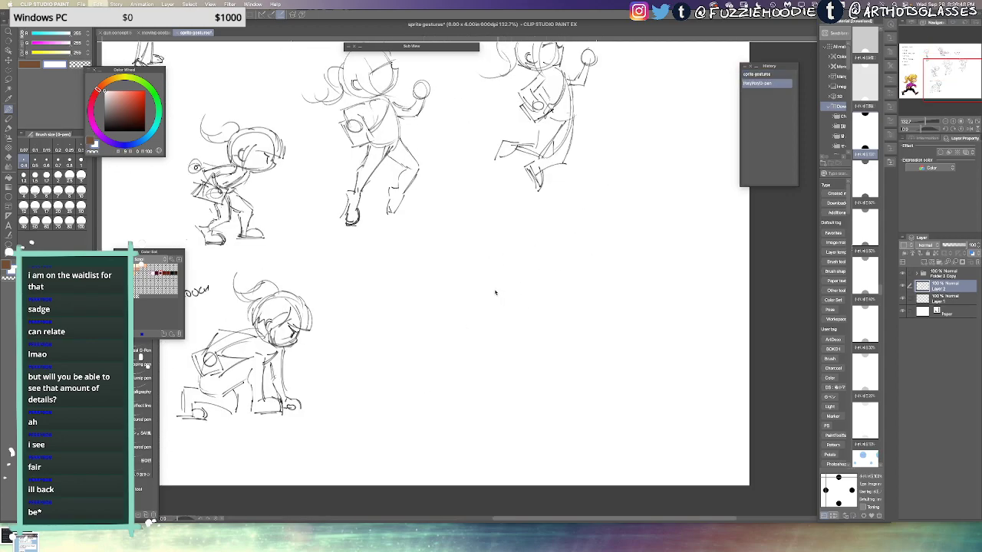
click(91, 141)
click(105, 131)
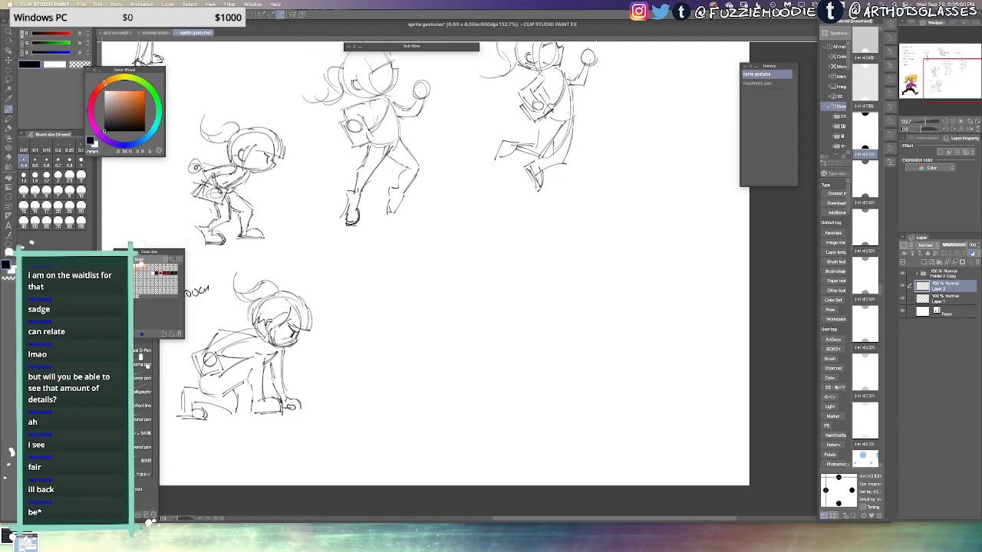
drag(154, 253, 122, 199)
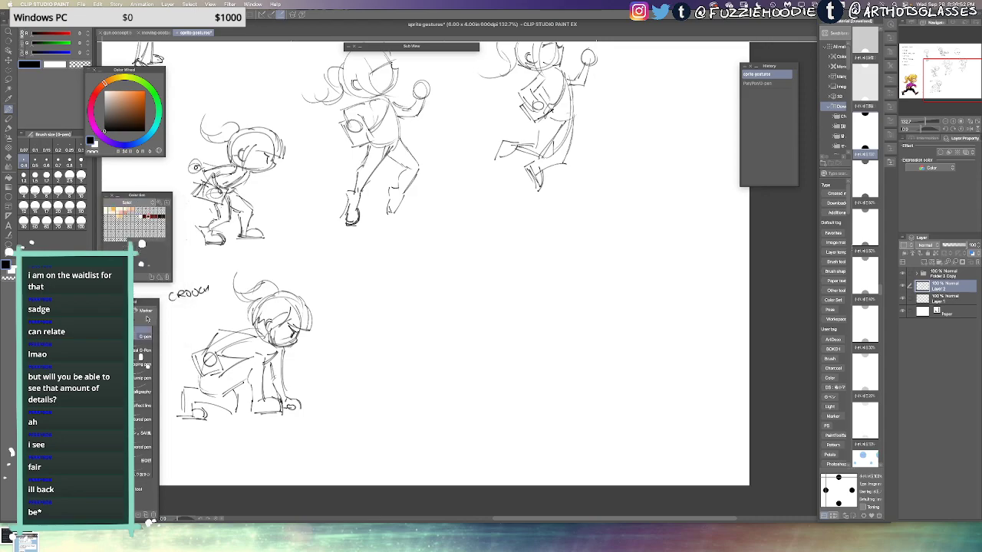
click(146, 310)
click(147, 347)
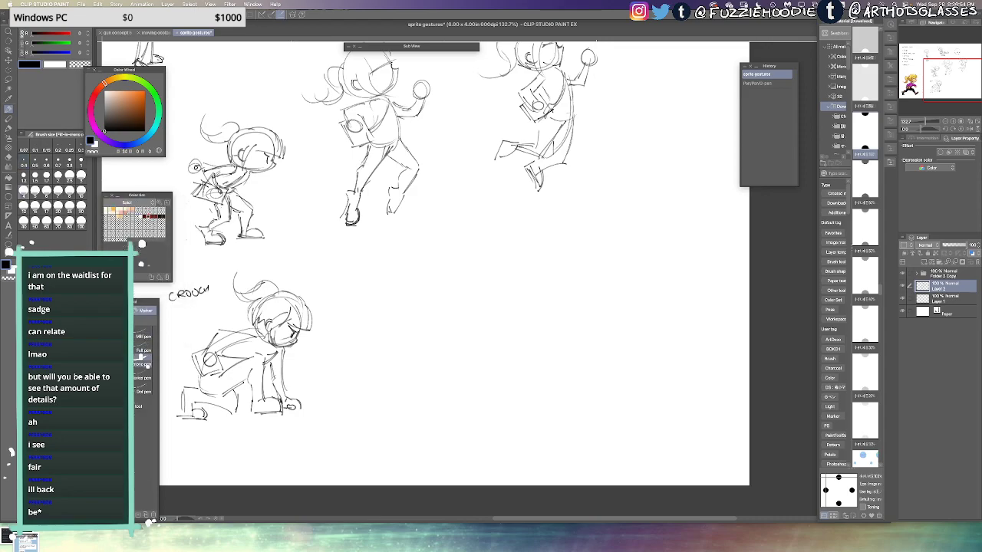
click(116, 310)
Sketch the curved line of action and round head of a new forward-leaning pose beside the crouching figure
scroll(540, 321, up, 2)
mouse_move(431, 377)
mouse_down()
mouse_move(558, 283)
mouse_move(402, 405)
mouse_up()
key(ctrl+z)
key(ctrl+z)
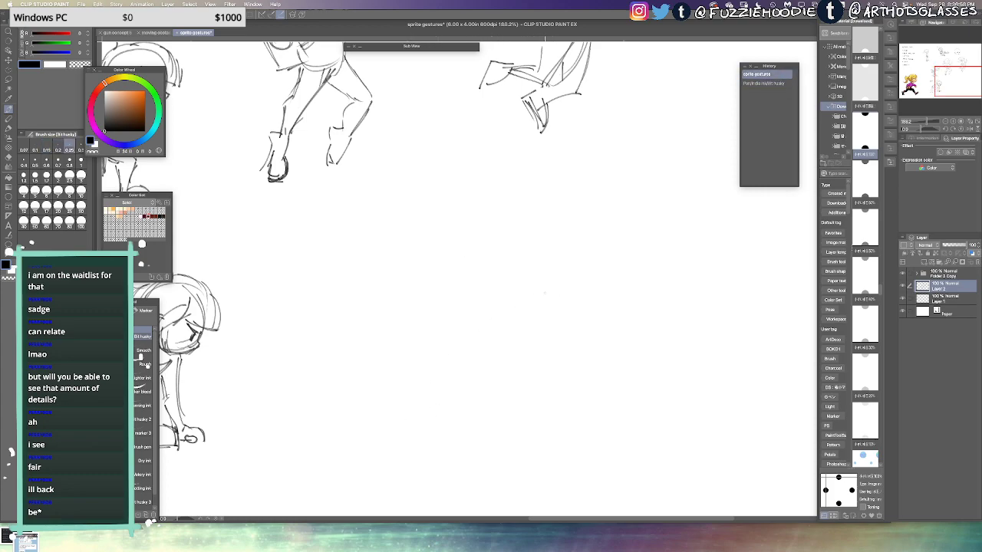
mouse_move(545, 290)
mouse_down()
mouse_move(397, 434)
mouse_move(446, 352)
mouse_move(421, 427)
mouse_up()
key(super+z)
key(super+z)
mouse_move(425, 419)
mouse_down()
mouse_move(526, 306)
mouse_move(578, 297)
mouse_move(564, 280)
mouse_up()
drag(596, 281, 566, 302)
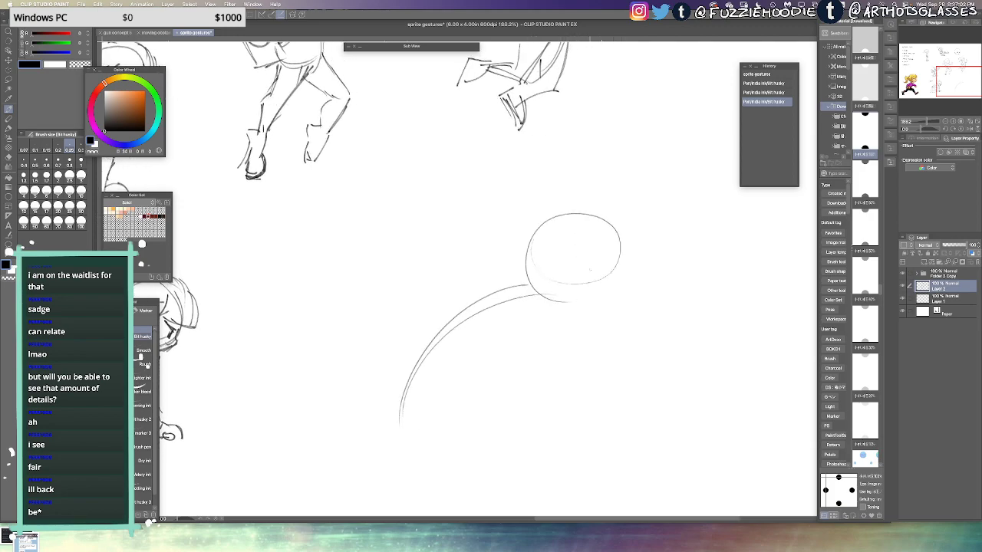
key(super+z)
mouse_move(579, 225)
mouse_down()
mouse_move(605, 262)
mouse_move(565, 223)
mouse_move(595, 277)
mouse_move(524, 261)
mouse_up()
key(super+z)
key(super+z)
Sketch the bent front leg under the curved body line, ending in a flat foot on the ground
drag(503, 357, 511, 323)
drag(464, 312, 507, 328)
mouse_move(459, 304)
mouse_down()
mouse_move(505, 333)
mouse_move(493, 380)
mouse_up()
drag(502, 336, 496, 379)
key(super+z)
key(super+z)
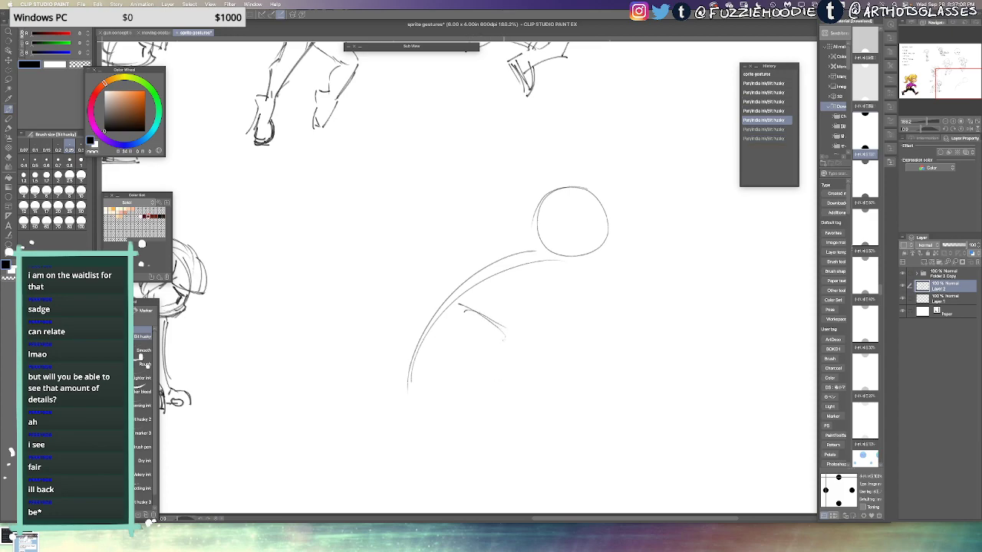
drag(505, 335, 492, 384)
mouse_move(501, 350)
mouse_down()
mouse_move(492, 384)
mouse_move(516, 388)
mouse_up()
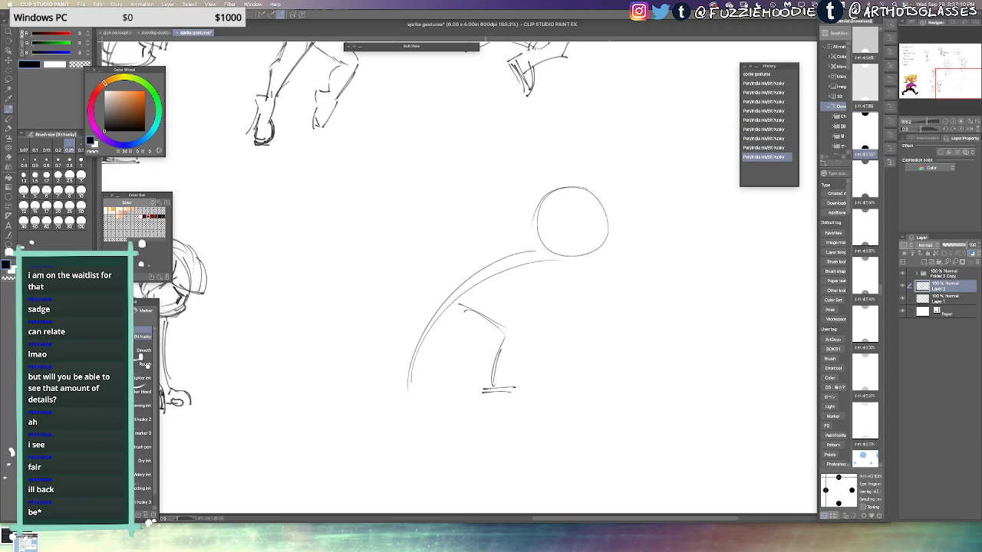
key(Tab)
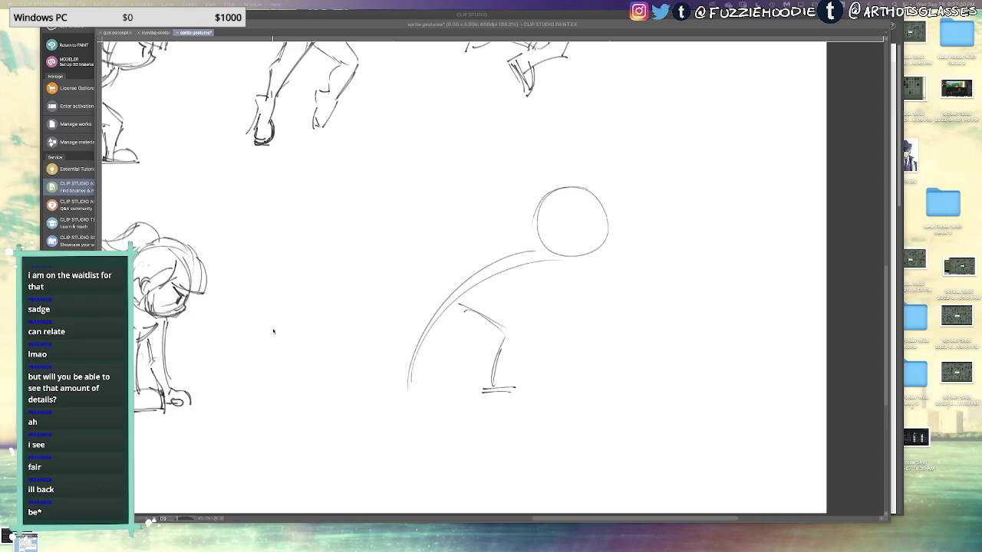
key(Tab)
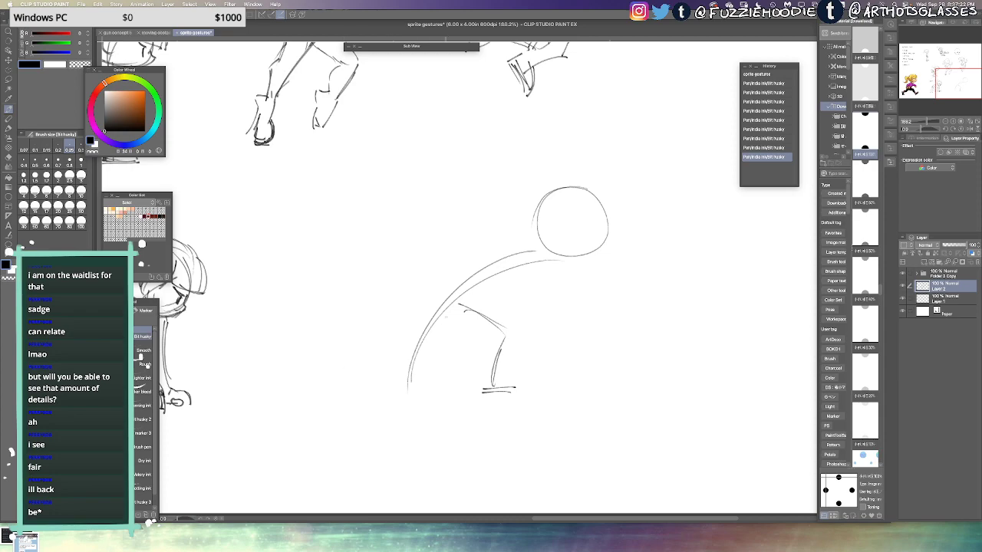
Sketch a short neck arc under the head and a long arm line reaching forward
drag(540, 255, 635, 265)
key(super+z)
key(ctrl+z)
key(ctrl+z)
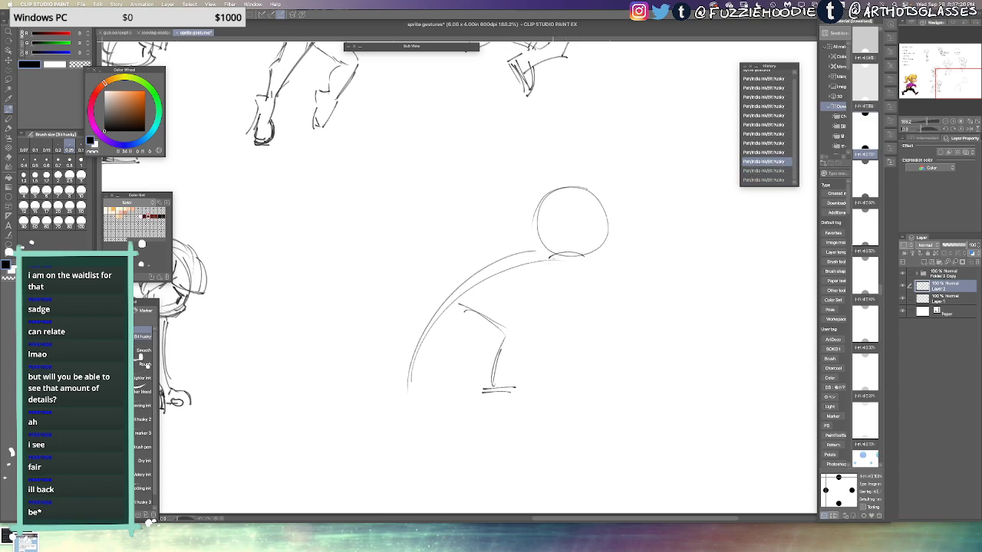
drag(537, 268, 638, 275)
key(super+z)
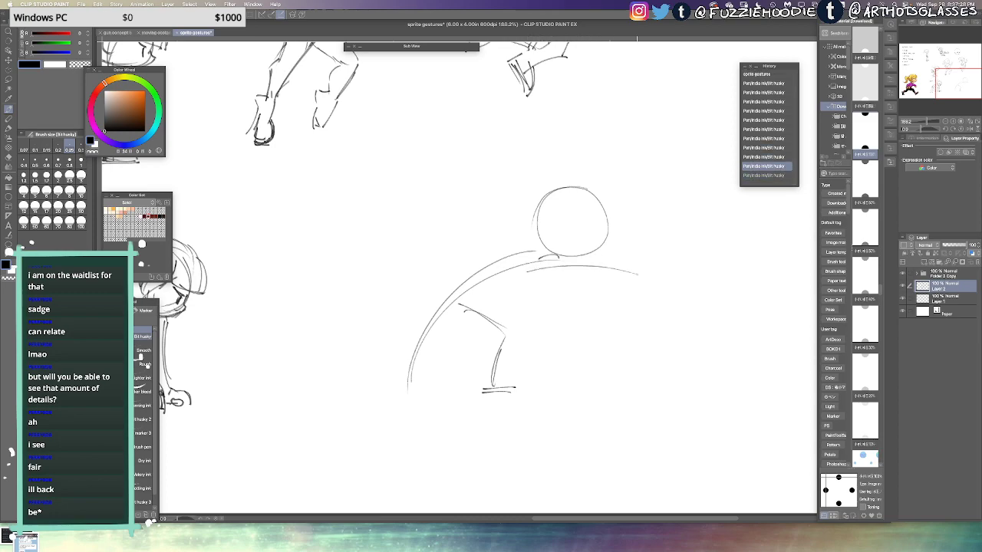
drag(581, 267, 629, 273)
Sketch the other arm swung behind the back, ending in a small round fist
drag(442, 262, 513, 251)
key(ctrl+z)
mouse_move(426, 278)
mouse_down()
mouse_move(474, 254)
mouse_move(434, 271)
mouse_up()
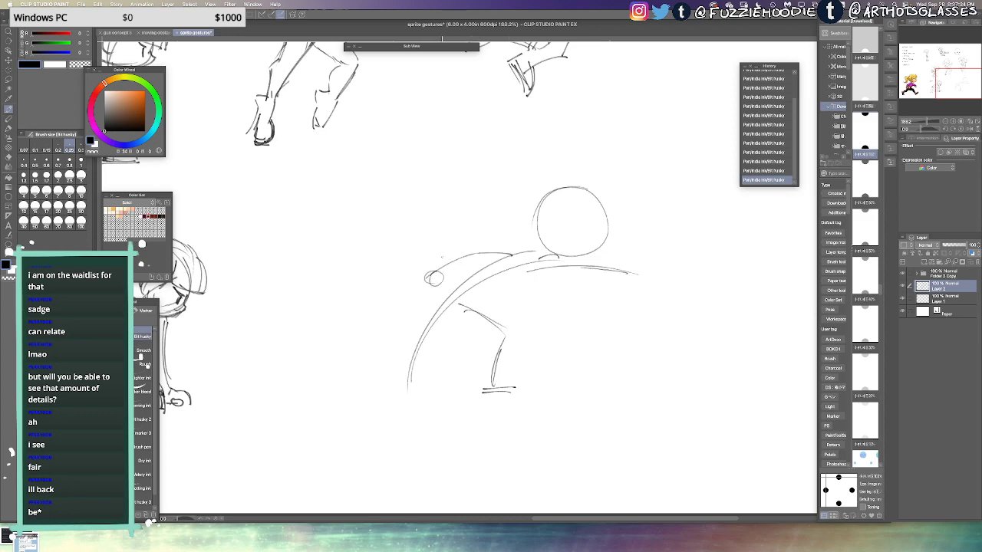
key(super+Tab)
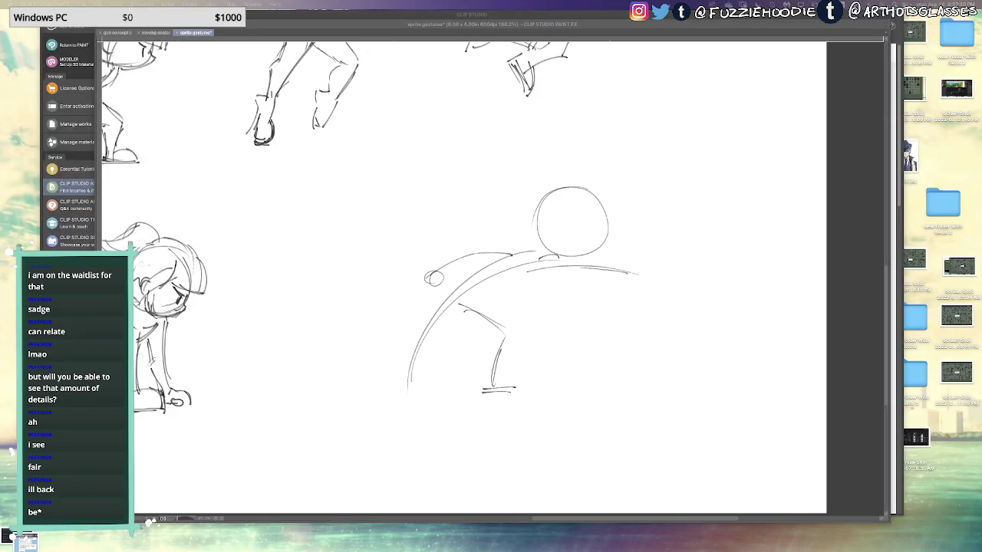
click(320, 215)
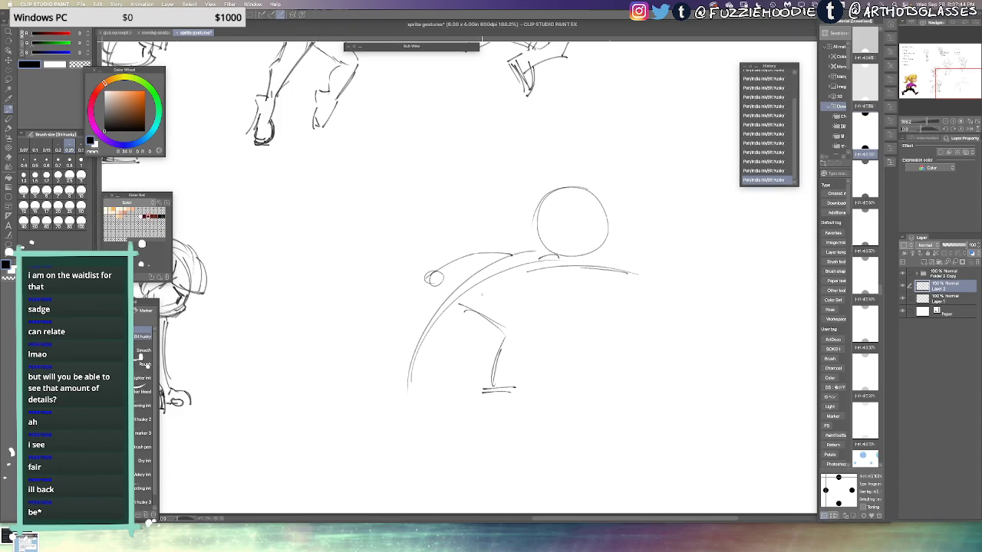
Sketch the rear leg stretched out behind the hips and give it an angled foot with the heel raised
drag(481, 294, 545, 291)
scroll(557, 305, down, 2)
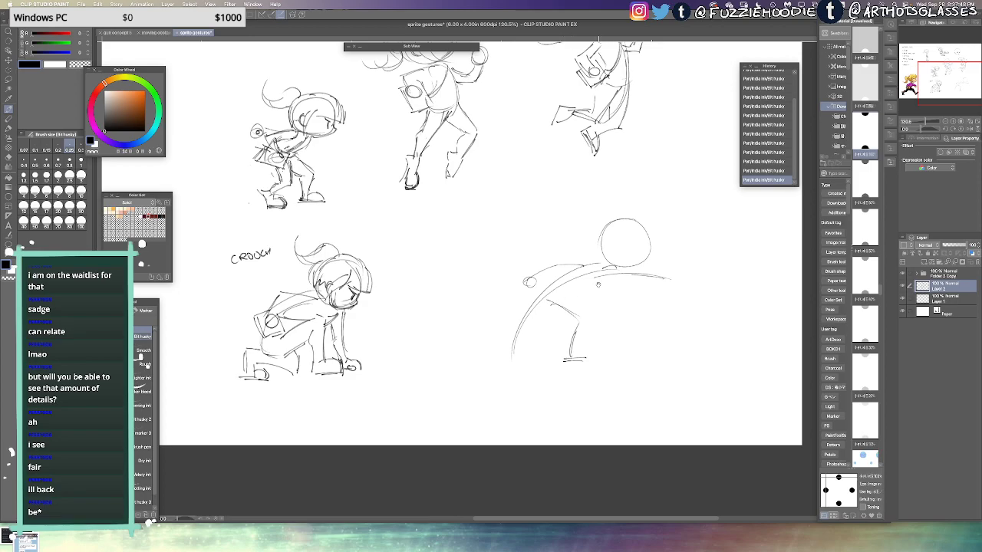
drag(517, 335, 537, 335)
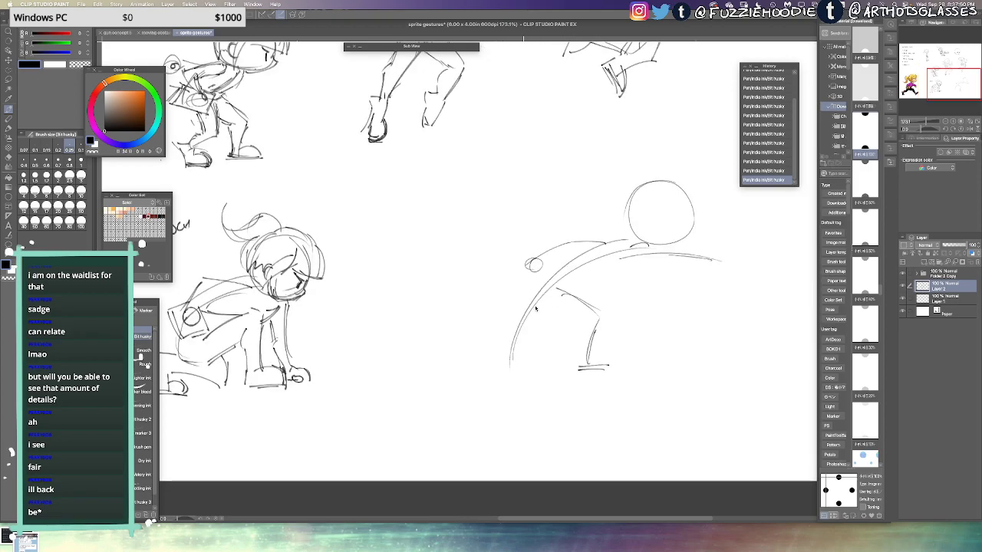
mouse_move(544, 290)
mouse_down()
mouse_move(493, 346)
mouse_move(500, 365)
mouse_move(482, 354)
mouse_move(494, 365)
mouse_up()
key(super+z)
key(super+z)
drag(483, 357, 496, 375)
key(super+z)
key(super+z)
drag(481, 378, 501, 375)
key(super+z)
key(super+z)
key(super+z)
mouse_move(479, 377)
mouse_down()
mouse_move(498, 376)
mouse_move(471, 350)
mouse_up()
drag(470, 349, 477, 386)
Block in the hips and chest as ovals and add a hand to the end of the forward-reaching arm
mouse_move(573, 286)
mouse_down()
mouse_move(517, 316)
mouse_move(497, 302)
mouse_move(506, 326)
mouse_move(534, 286)
mouse_move(574, 287)
mouse_up()
key(super+z)
key(ctrl+z)
mouse_move(509, 307)
mouse_down()
mouse_move(559, 273)
mouse_move(550, 300)
mouse_move(551, 272)
mouse_up()
key(super+z)
drag(621, 265, 561, 259)
mouse_move(608, 284)
mouse_down()
mouse_move(623, 278)
mouse_move(620, 296)
mouse_move(604, 297)
mouse_move(620, 296)
mouse_up()
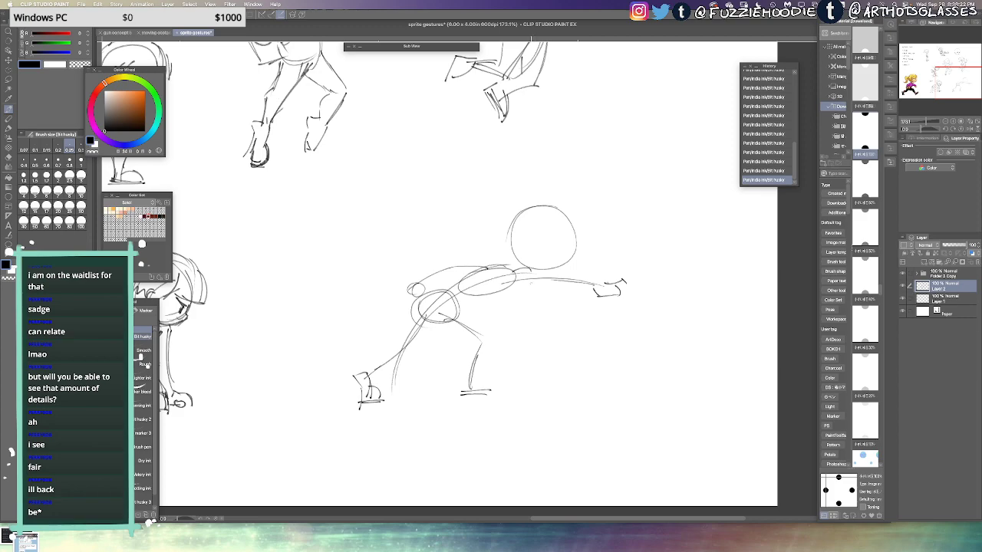
Add a new raster layer above the rough gesture's layer
key(h)
key(h)
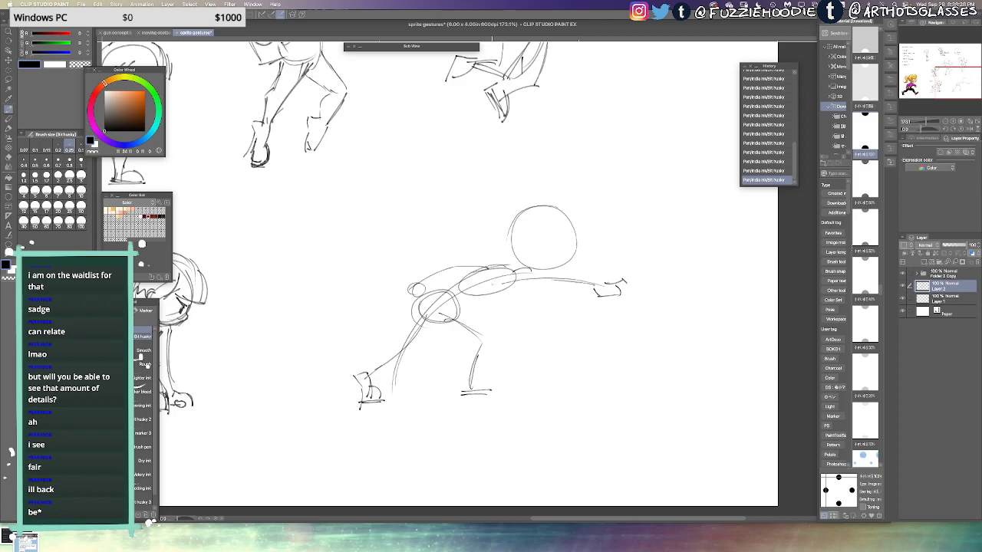
scroll(548, 299, down, 4)
scroll(548, 299, up, 5)
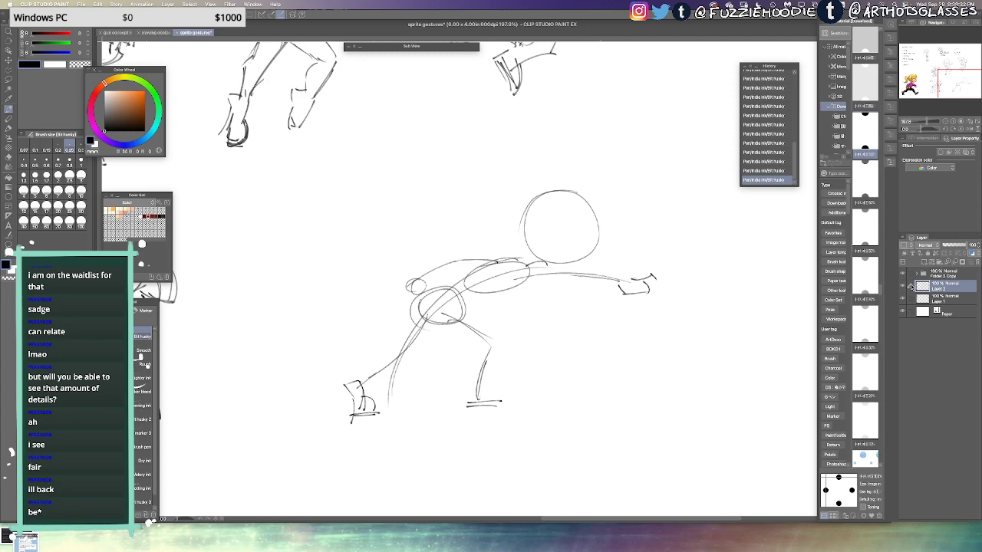
click(922, 261)
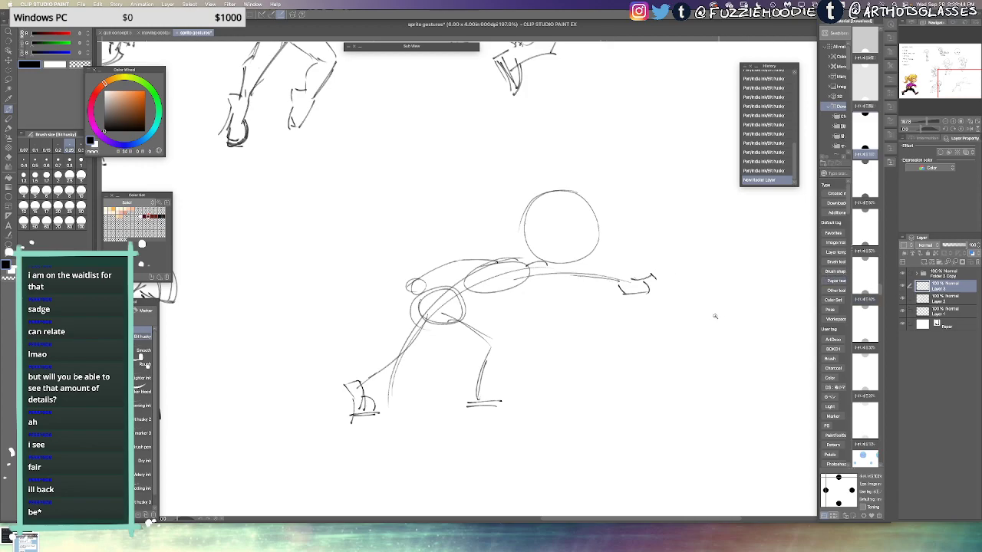
drag(715, 316, 658, 308)
drag(560, 260, 583, 248)
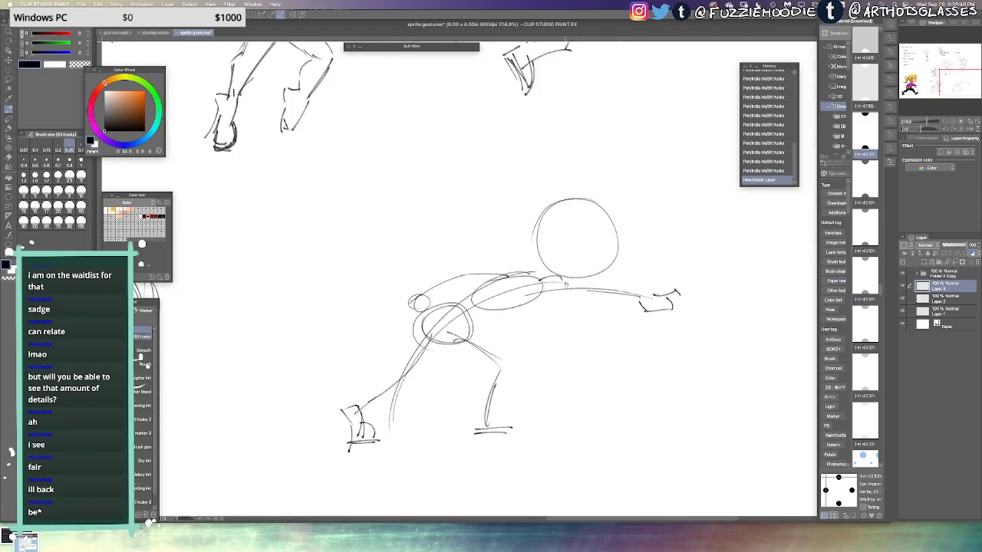
drag(566, 285, 568, 264)
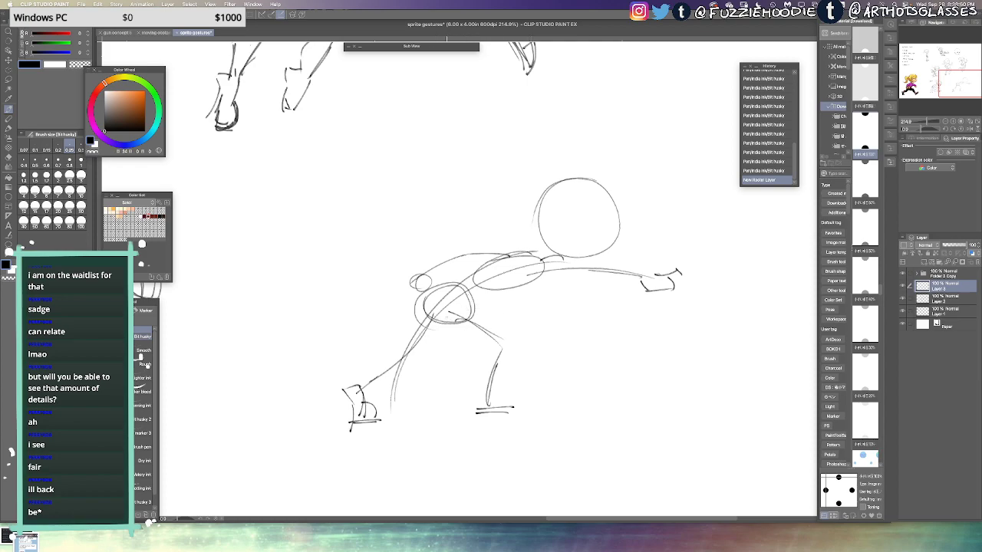
Lower the opacity of the rough gesture layer, Layer 2, to 44% and make the new layer above it active
mouse_move(427, 319)
mouse_down()
mouse_move(449, 333)
mouse_move(481, 333)
mouse_up()
key(super+z)
key(super+z)
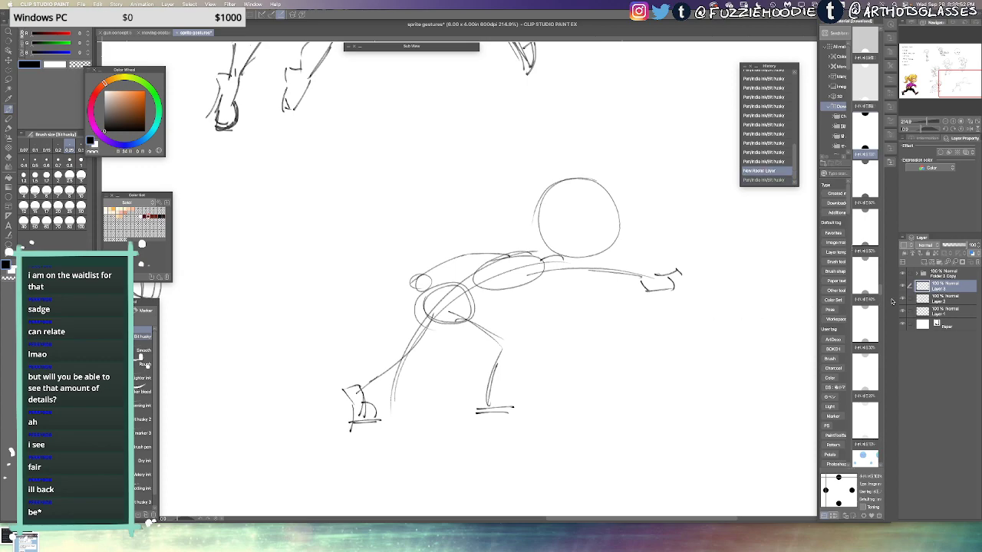
click(924, 300)
click(953, 246)
click(940, 286)
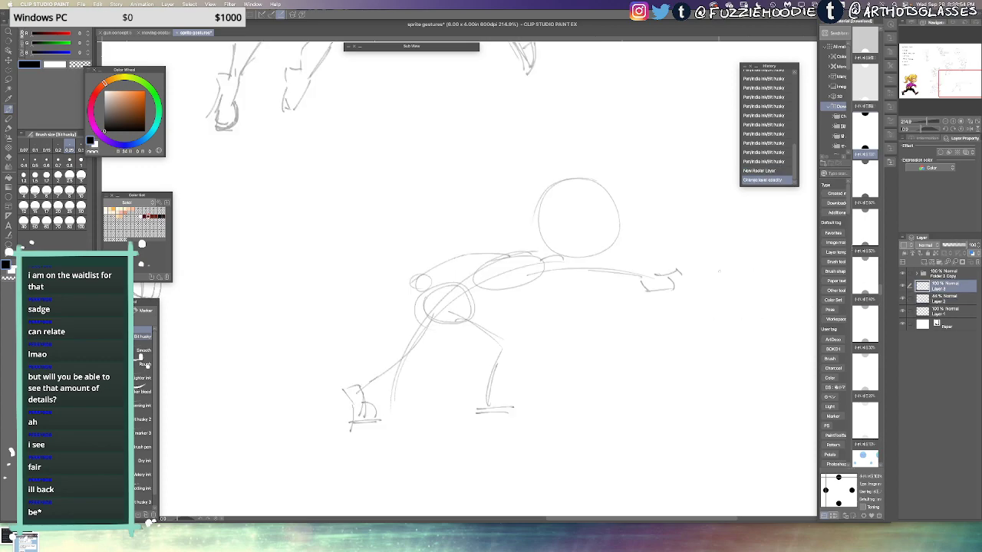
Draw the contours of the bent front thigh, knee and shin over the faded gesture
mouse_move(433, 310)
mouse_down()
mouse_move(464, 307)
mouse_move(500, 336)
mouse_move(481, 337)
mouse_up()
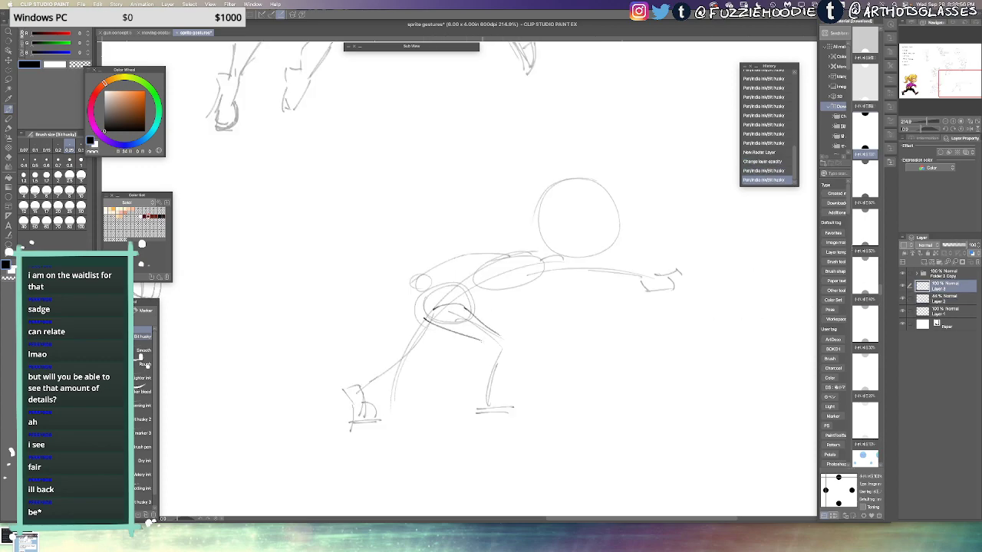
key(super+z)
mouse_move(426, 299)
mouse_down()
mouse_move(420, 323)
mouse_move(482, 340)
mouse_move(484, 397)
mouse_up()
mouse_move(484, 343)
mouse_down()
mouse_move(473, 358)
mouse_move(483, 395)
mouse_up()
drag(483, 387, 480, 401)
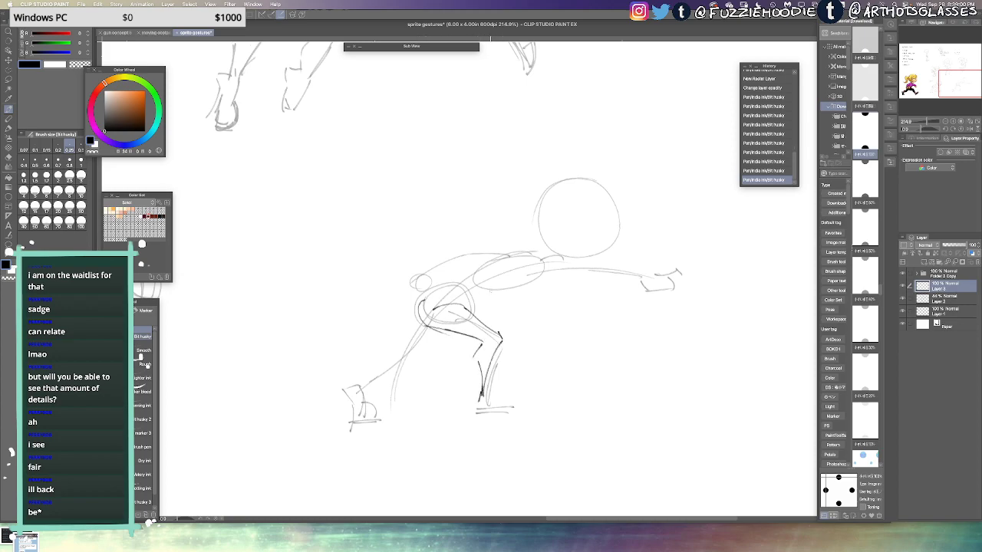
Draw the swept-back arm from shoulder to round fist, and start the waist line beneath it
click(517, 267)
key(super+z)
key(super+z)
mouse_move(532, 261)
mouse_down()
mouse_move(476, 249)
mouse_move(421, 284)
mouse_up()
drag(470, 252, 417, 285)
key(super+z)
key(super+z)
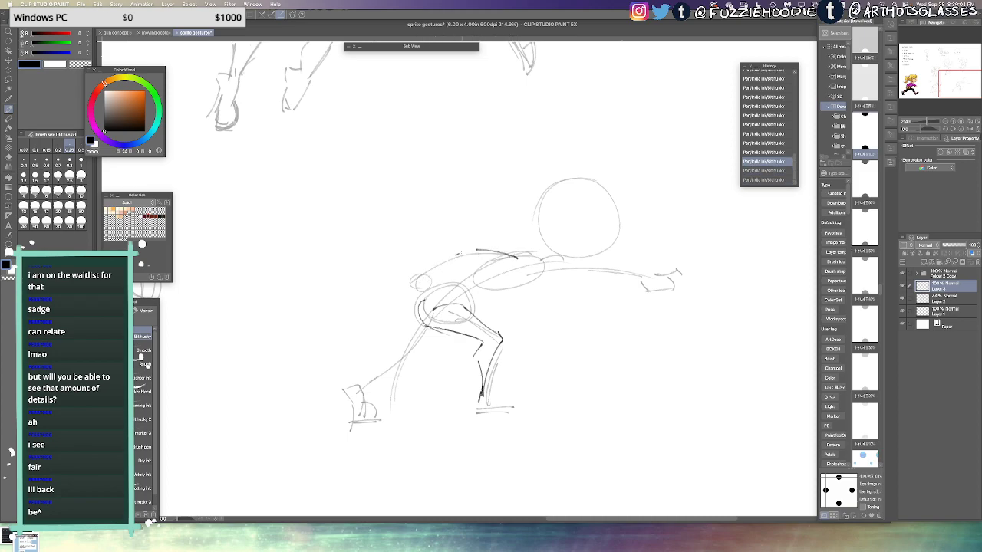
mouse_move(497, 252)
mouse_down()
mouse_move(456, 255)
mouse_move(414, 278)
mouse_move(448, 293)
mouse_up()
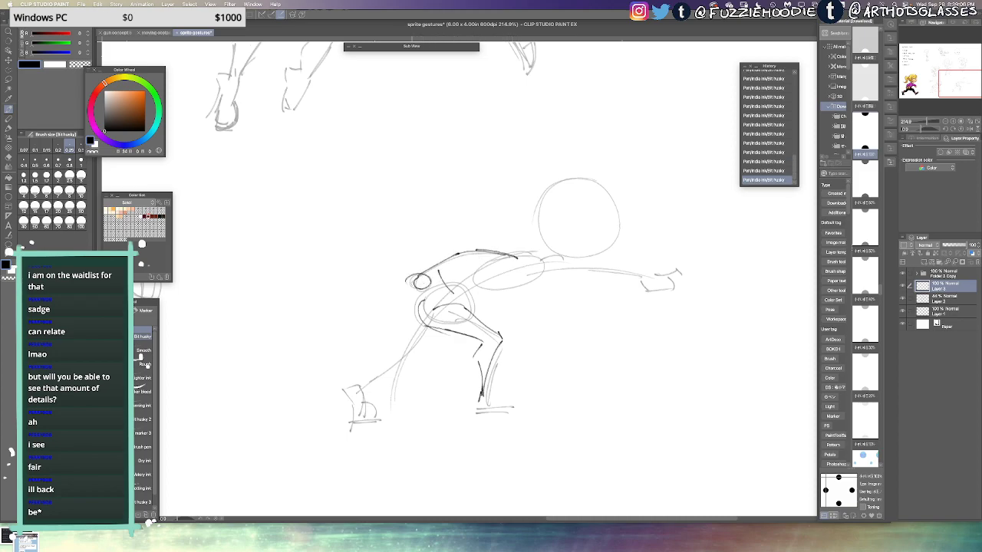
Draw the boxy bag around the rear fist, and outline the underside of the torso and the neck
drag(424, 262, 398, 271)
drag(396, 273, 417, 304)
mouse_move(404, 277)
mouse_down()
mouse_move(419, 303)
mouse_move(530, 287)
mouse_up()
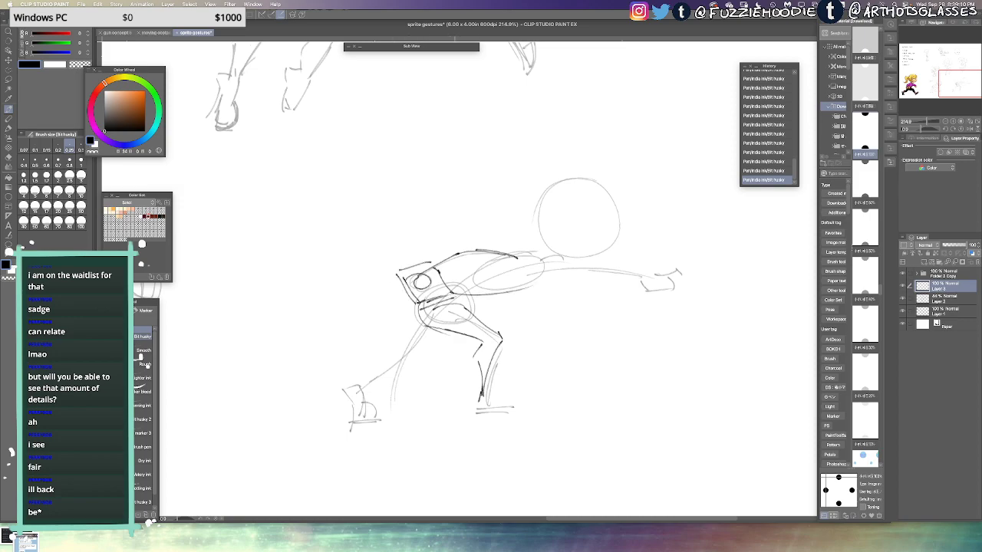
drag(458, 296, 531, 282)
drag(511, 250, 553, 266)
Redraw the top edge of the swept-back arm slightly higher and erase the stray lines
drag(464, 247, 514, 251)
key(super+z)
drag(455, 246, 500, 247)
mouse_move(456, 246)
mouse_down()
mouse_move(418, 279)
mouse_move(474, 253)
mouse_move(515, 257)
mouse_move(503, 248)
mouse_move(583, 263)
mouse_move(596, 251)
mouse_up()
key(e)
key(p)
Draw the jawline and the curved face line inside the head circle
key(super+z)
key(super+z)
key(super+z)
drag(592, 212, 585, 248)
key(super+z)
drag(546, 190, 593, 251)
key(super+z)
key(super+z)
drag(554, 191, 589, 240)
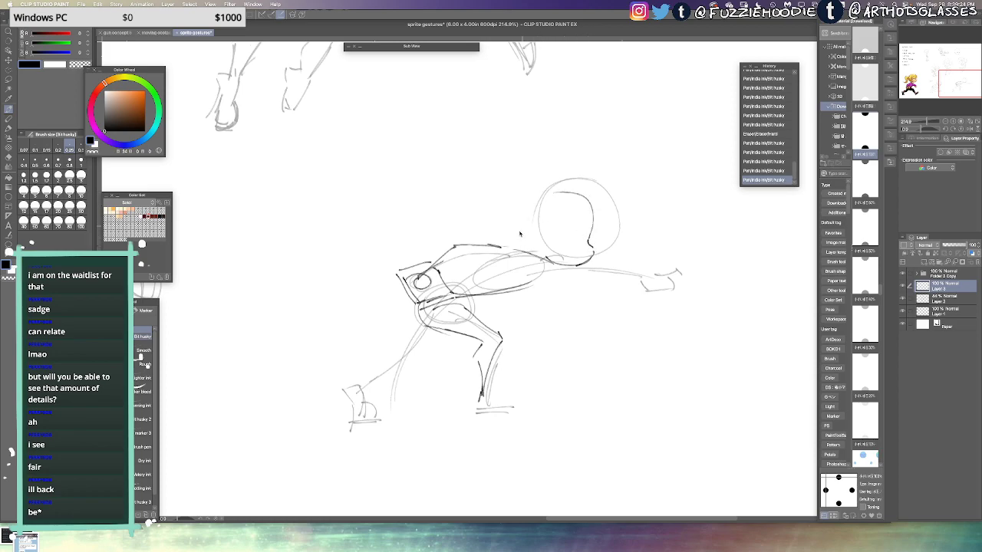
Undo the jawline and curved face line inside the head circle, along with the trial replacement strokes
key(super+z)
drag(516, 242, 557, 197)
key(super+z)
key(super+z)
key(super+z)
key(super+z)
mouse_move(530, 251)
mouse_down()
mouse_move(583, 198)
mouse_move(580, 263)
mouse_up()
key(super+z)
mouse_move(573, 205)
mouse_down()
mouse_move(569, 264)
mouse_move(594, 207)
mouse_move(584, 271)
mouse_up()
key(super+z)
key(super+z)
key(super+z)
key(super+z)
mouse_move(537, 238)
mouse_down()
mouse_move(600, 263)
mouse_move(539, 237)
mouse_up()
drag(584, 200, 535, 266)
key(super+z)
drag(607, 242, 611, 250)
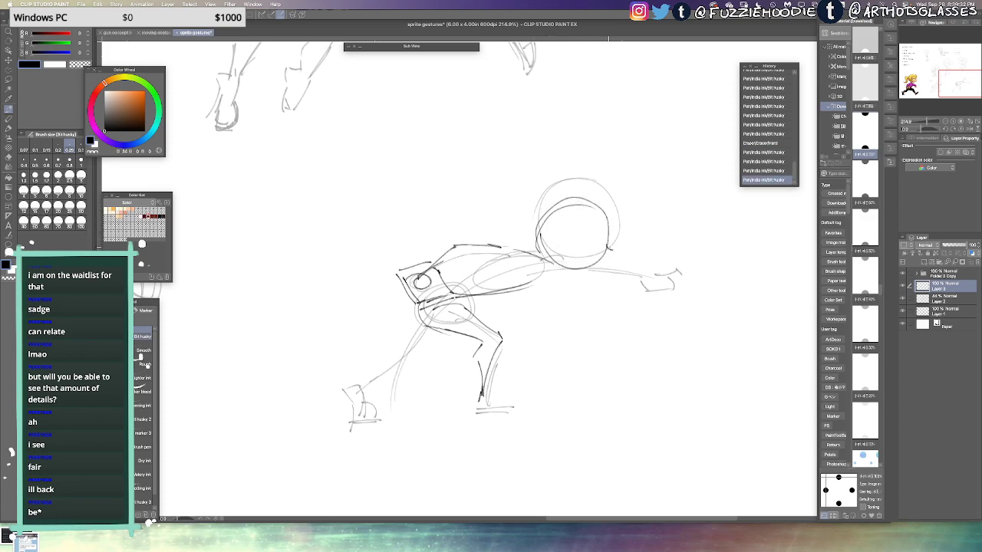
key(ctrl+z)
key(ctrl+z)
key(ctrl+z)
Draw the neck, the back of the head and the oval front contour of the face over the rough head circle
drag(525, 244, 535, 254)
drag(554, 193, 559, 256)
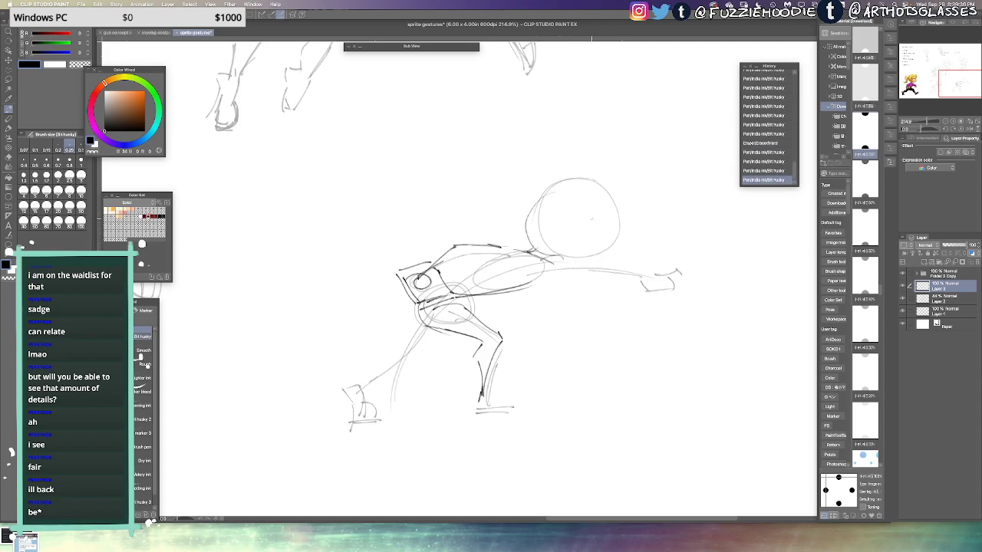
key(super+z)
mouse_move(582, 182)
mouse_down()
mouse_move(556, 191)
mouse_move(572, 259)
mouse_up()
mouse_move(584, 182)
mouse_down()
mouse_move(564, 181)
mouse_move(567, 260)
mouse_up()
key(super+z)
key(super+z)
drag(582, 181, 566, 254)
Draw the cheek and angular jawline below the face contour, and add a small ear at the back of the head
mouse_move(603, 206)
mouse_down()
mouse_move(579, 256)
mouse_move(598, 239)
mouse_up()
key(super+z)
key(super+z)
drag(601, 229, 584, 253)
drag(600, 239, 576, 260)
key(super+z)
key(super+z)
key(super+z)
drag(603, 218, 598, 236)
drag(599, 233, 568, 263)
drag(537, 213, 528, 232)
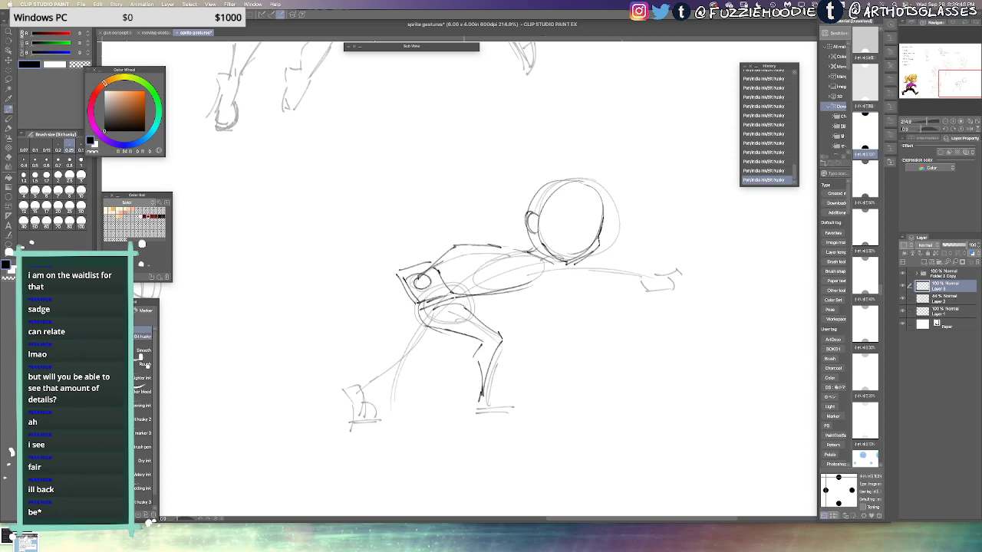
Draw the rear leg with a boxy foot, and outline the flat front foot
mouse_move(440, 332)
mouse_down()
mouse_move(408, 355)
mouse_move(375, 401)
mouse_move(397, 402)
mouse_move(389, 379)
mouse_up()
key(super+z)
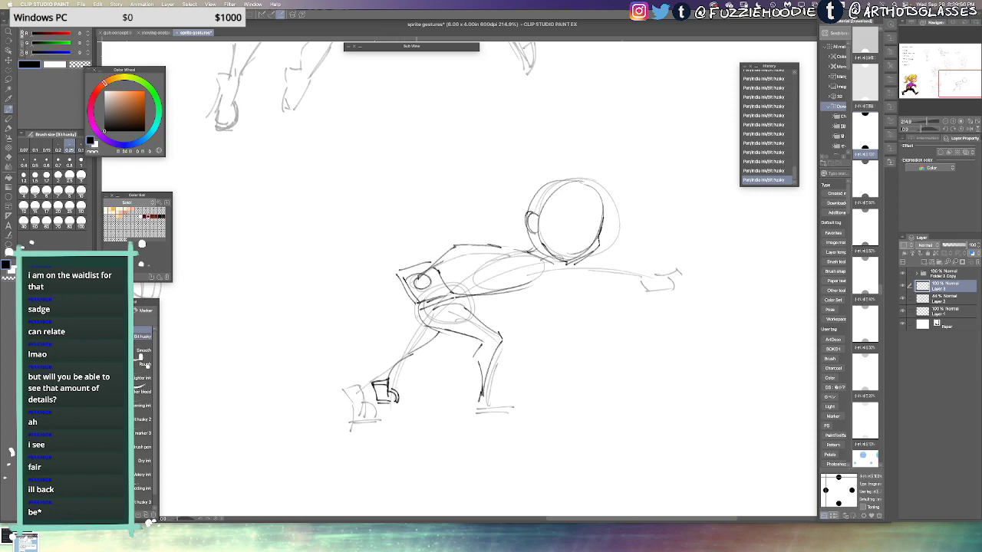
mouse_move(480, 392)
mouse_down()
mouse_move(475, 413)
mouse_move(503, 416)
mouse_up()
drag(492, 402, 515, 415)
Draw the outstretched front arm with an open, spread-fingered hand, and undo the extra line under the torso
drag(582, 260, 618, 267)
mouse_move(536, 278)
mouse_down()
mouse_move(652, 272)
mouse_move(632, 288)
mouse_move(643, 290)
mouse_move(661, 270)
mouse_up()
mouse_move(661, 277)
mouse_down()
mouse_move(672, 264)
mouse_move(667, 279)
mouse_up()
drag(658, 277, 665, 290)
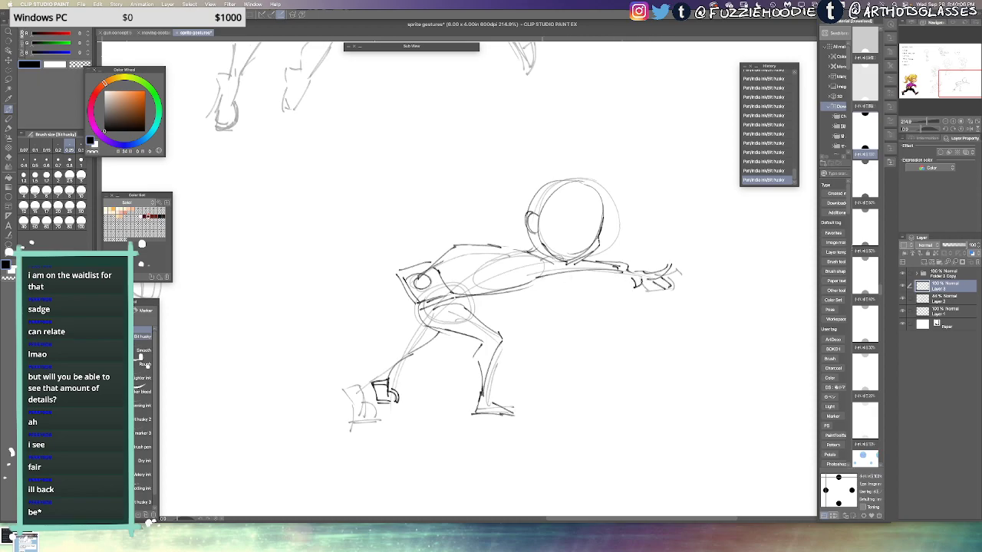
drag(541, 275, 466, 294)
key(h)
key(h)
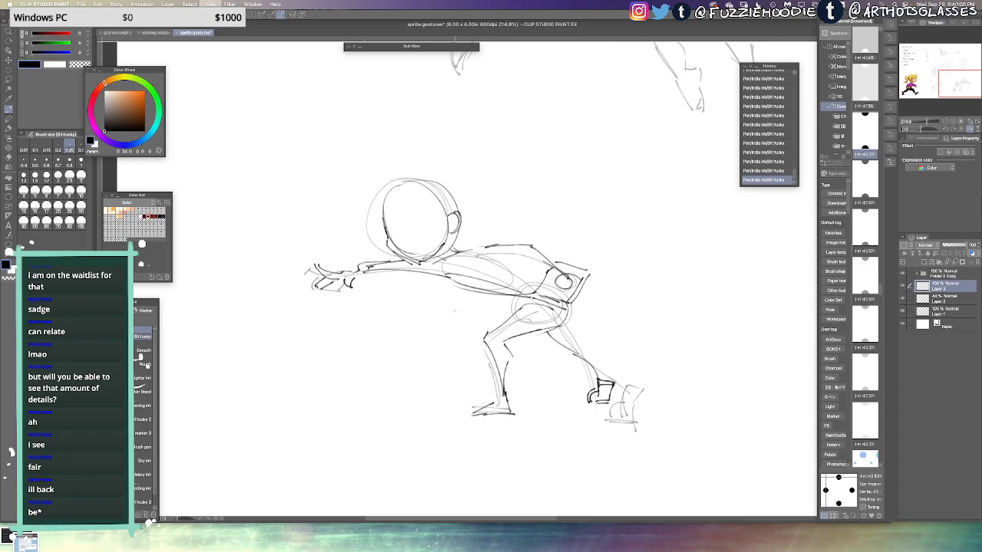
key(ctrl+z)
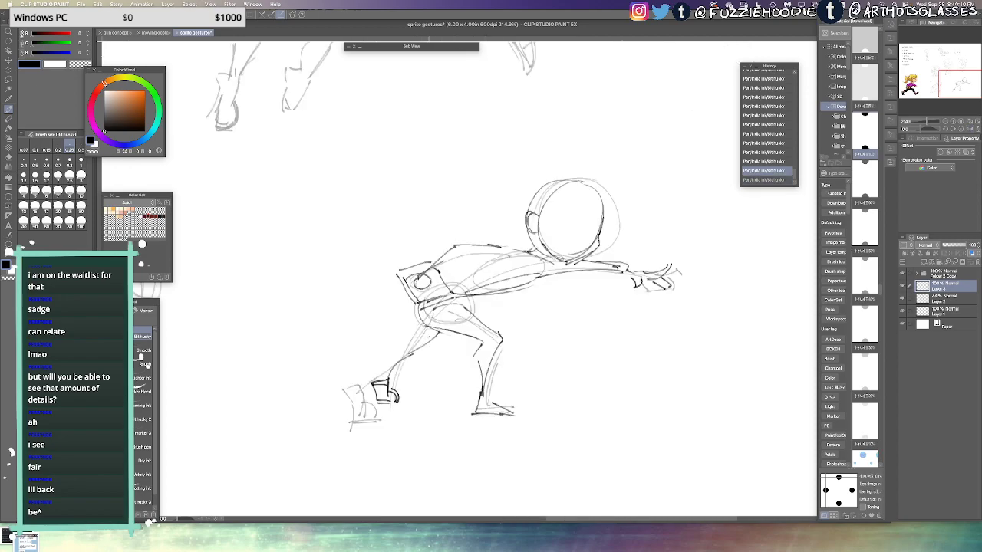
Erase the rear leg and redraw it stretched farther back, with both leg contours and a boxy shoe
key(e)
mouse_move(430, 340)
mouse_down()
mouse_move(394, 367)
mouse_move(383, 398)
mouse_move(399, 399)
mouse_up()
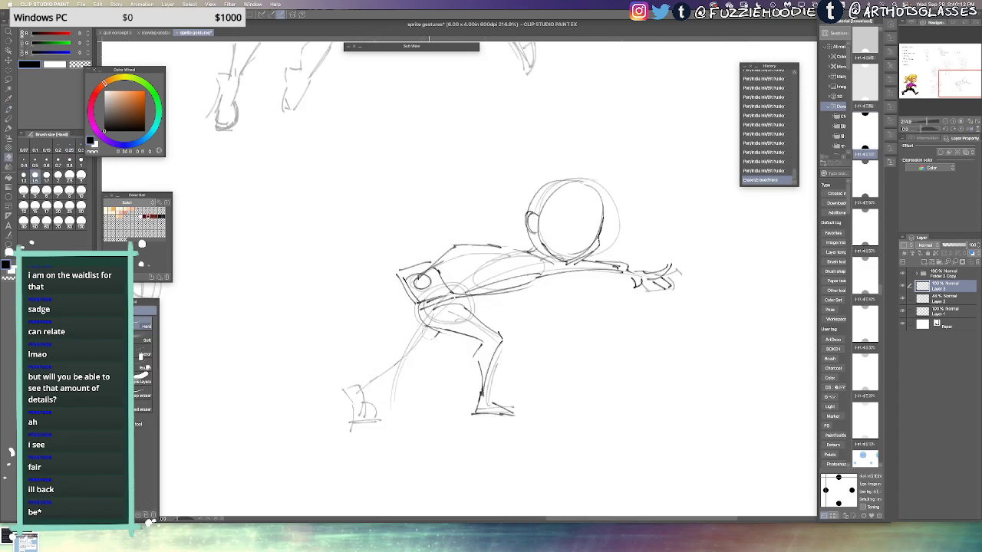
key(p)
mouse_move(430, 328)
mouse_down()
mouse_move(376, 358)
mouse_move(344, 393)
mouse_up()
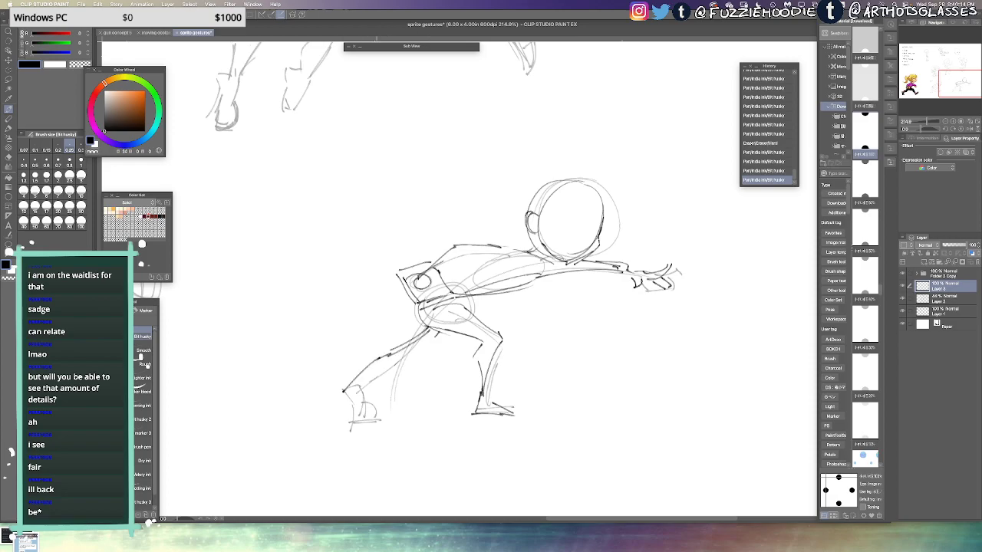
key(super+z)
drag(382, 356, 347, 392)
mouse_move(409, 310)
mouse_down()
mouse_move(356, 354)
mouse_move(352, 395)
mouse_up()
mouse_move(337, 410)
mouse_down()
mouse_move(362, 408)
mouse_move(362, 399)
mouse_move(331, 385)
mouse_up()
drag(330, 385, 339, 400)
drag(339, 397, 338, 409)
key(h)
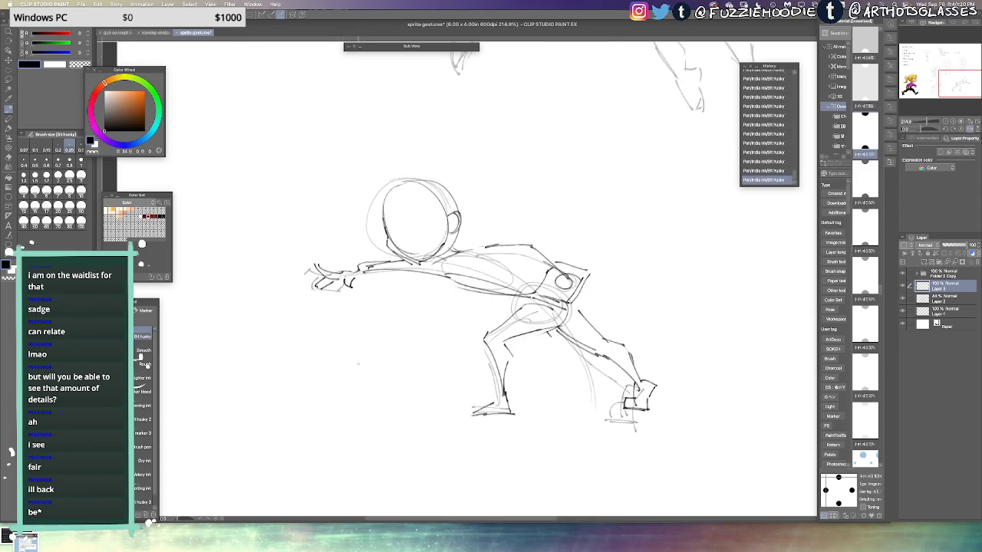
key(h)
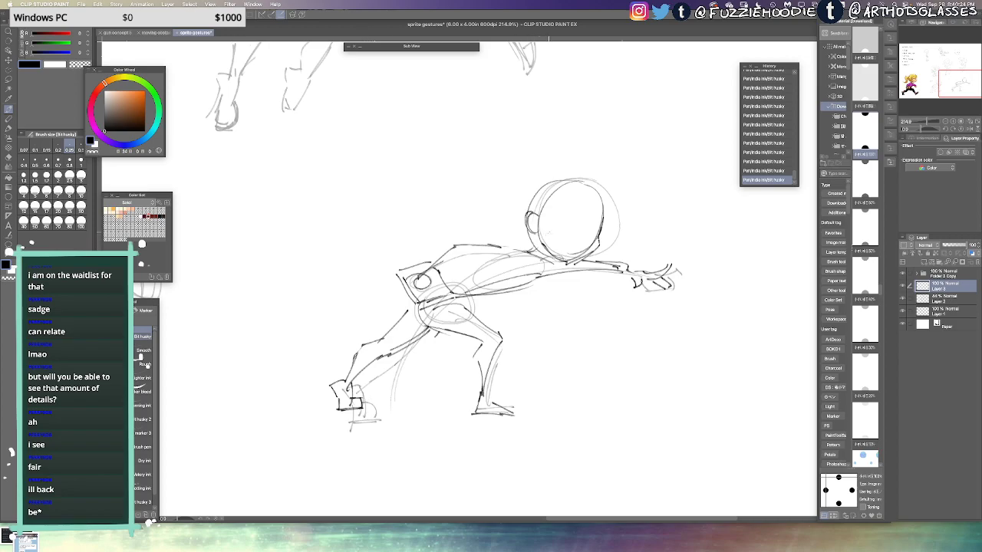
Draw a curved guideline across the face, and shift the lassoed head, shoulders and reaching arm slightly backward
drag(546, 227, 600, 243)
key(super+z)
key(super+z)
key(m)
mouse_move(443, 221)
mouse_down()
mouse_move(670, 130)
mouse_move(725, 274)
mouse_move(633, 308)
mouse_move(606, 293)
mouse_up()
key(ctrl+d)
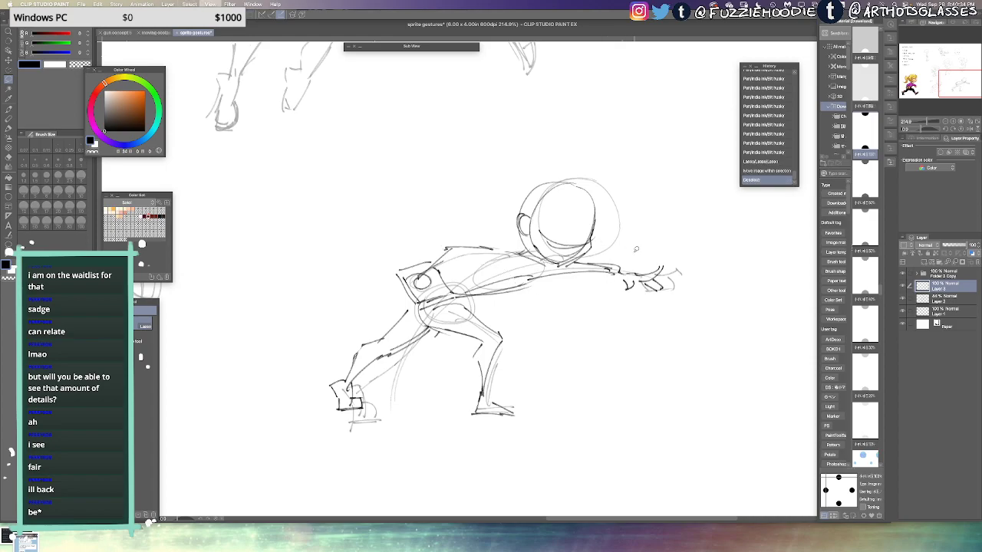
key(h)
key(h)
Draw the inner contour of the swept-back arm up to the shoulder, and mark the crease at the front hip
key(p)
drag(450, 266, 443, 275)
drag(446, 270, 466, 258)
drag(463, 259, 506, 255)
key(super+z)
drag(443, 282, 490, 258)
drag(473, 299, 468, 310)
drag(466, 303, 474, 314)
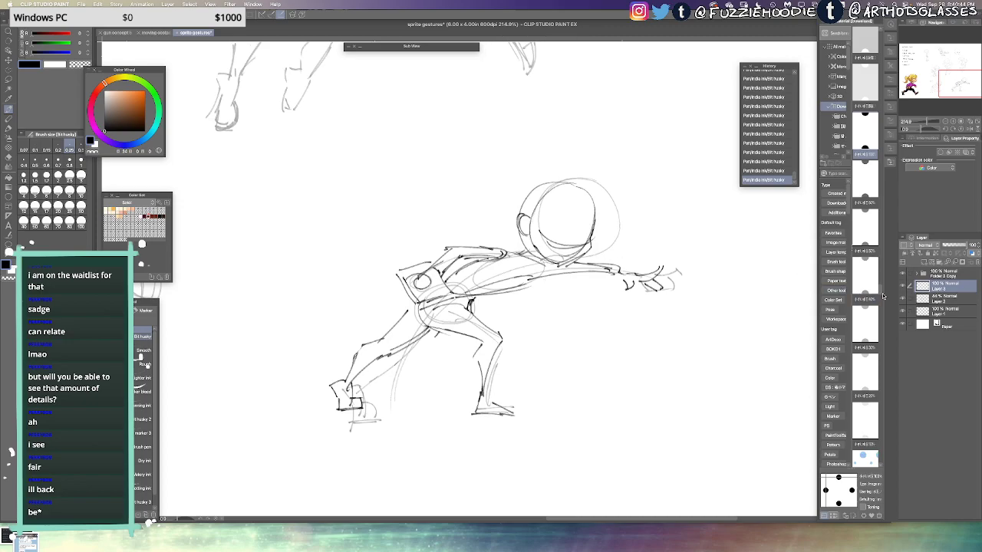
Check the line pose mirrored and at 100% zoom with the rough sketch layer hidden, and show that layer again
click(902, 297)
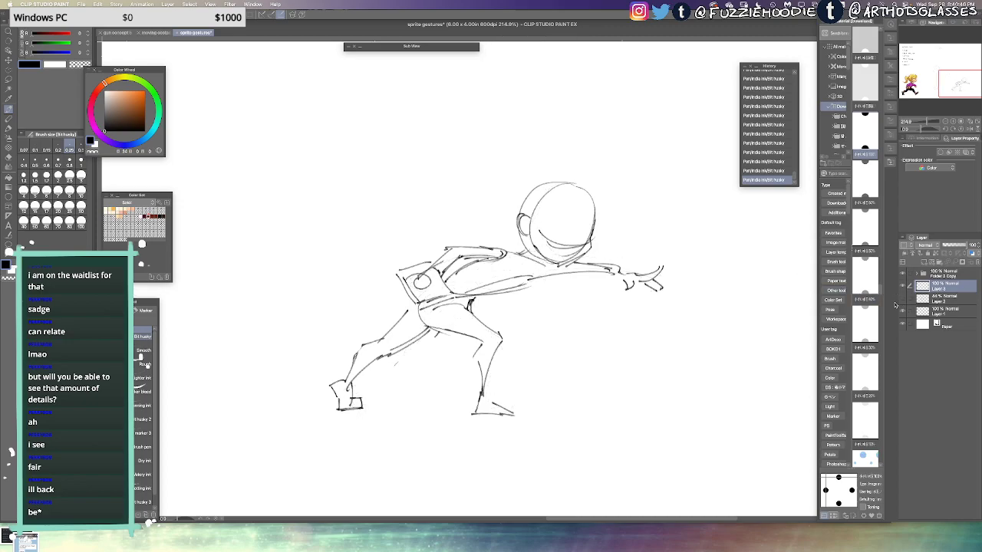
key(h)
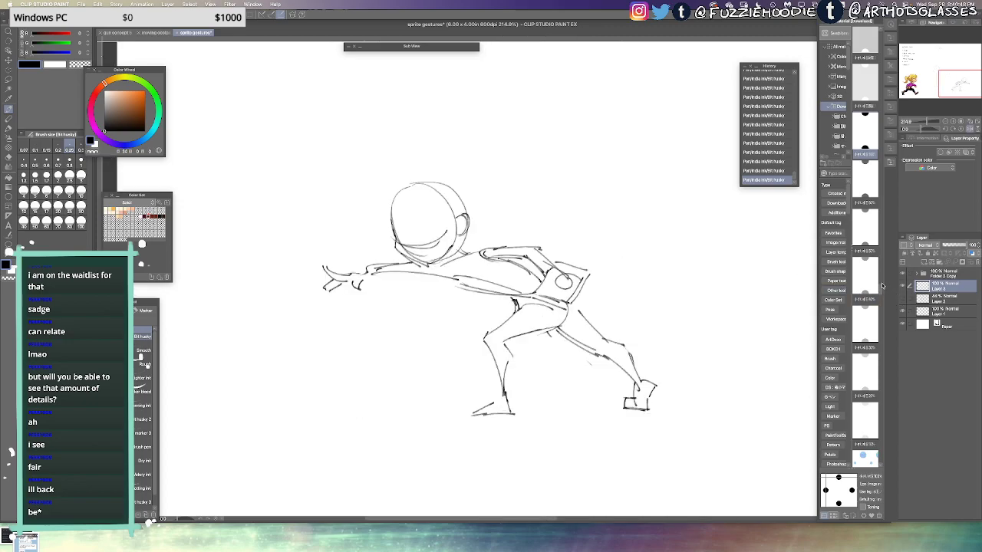
key(h)
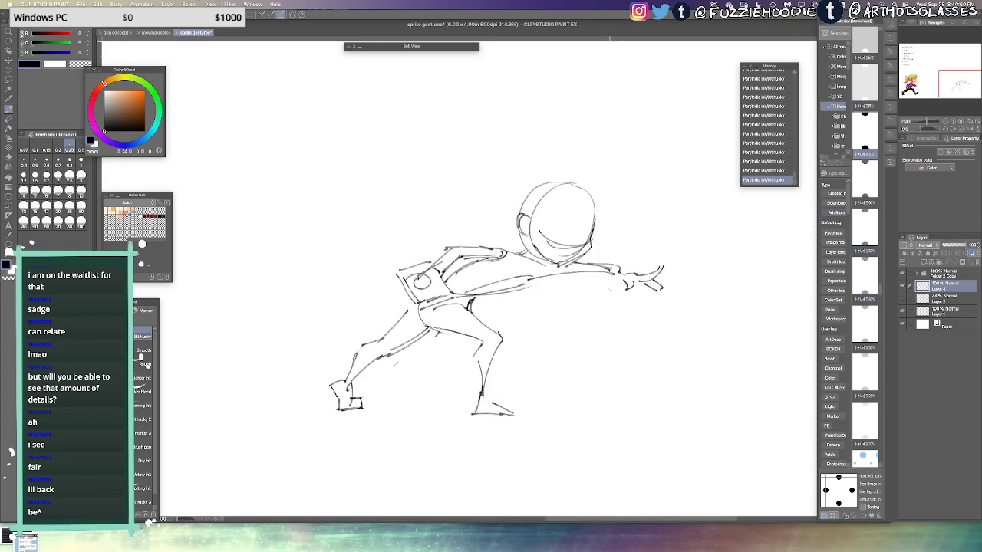
key(super+0)
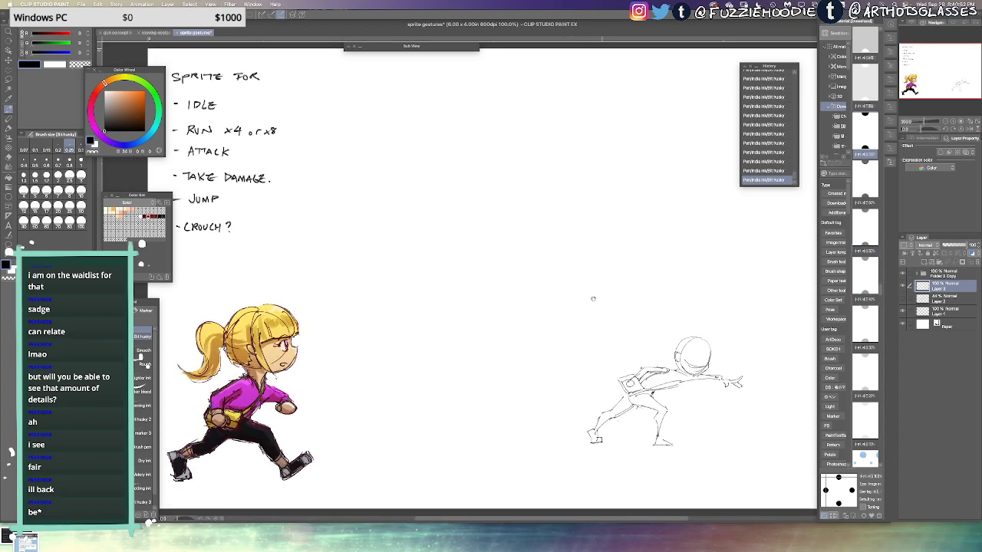
drag(636, 329, 613, 311)
drag(671, 375, 655, 367)
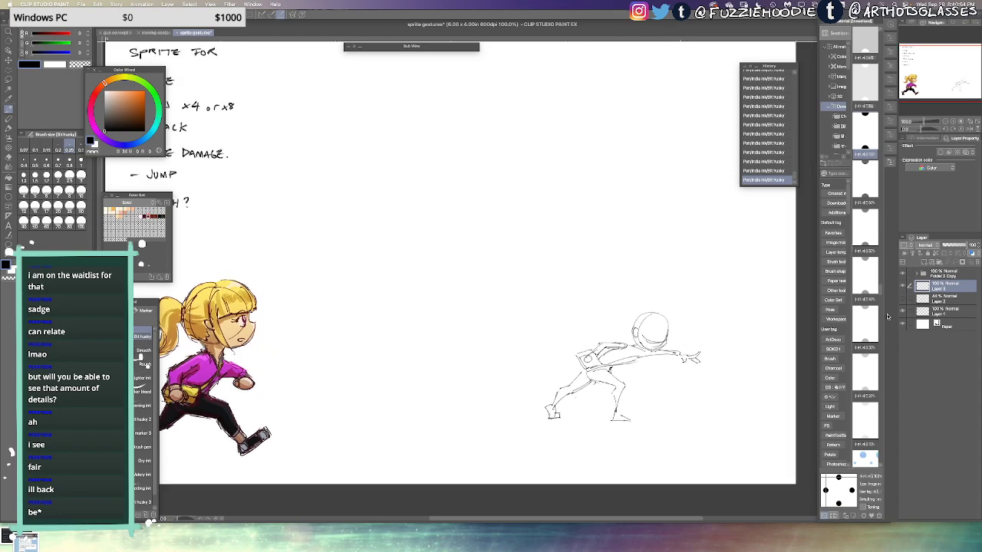
click(903, 299)
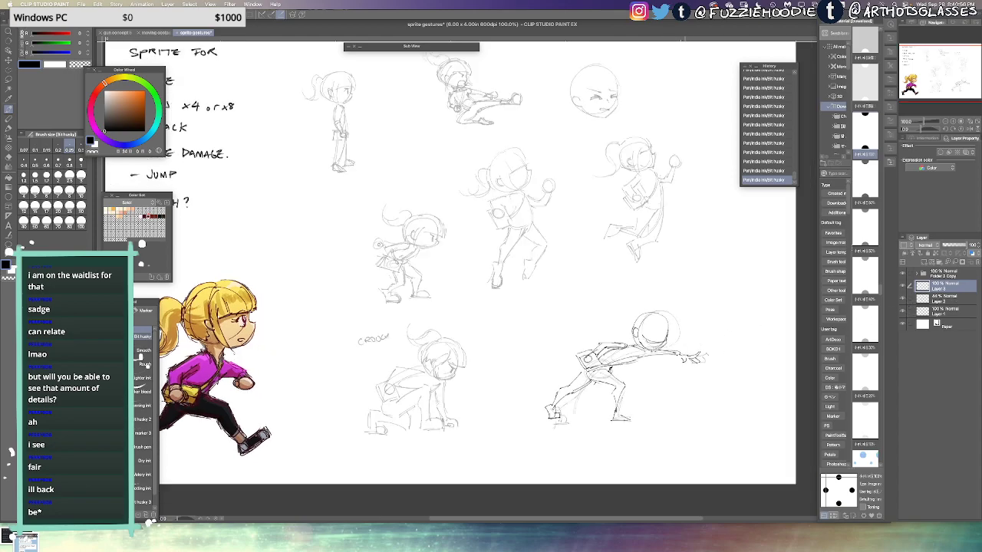
Lasso the forward-leaning figure and delete its rough construction lines from Layer 2, keeping the clean lines on Layer 3
key(m)
mouse_move(729, 326)
mouse_down()
mouse_move(704, 284)
mouse_move(521, 361)
mouse_move(734, 354)
mouse_up()
key(Delete)
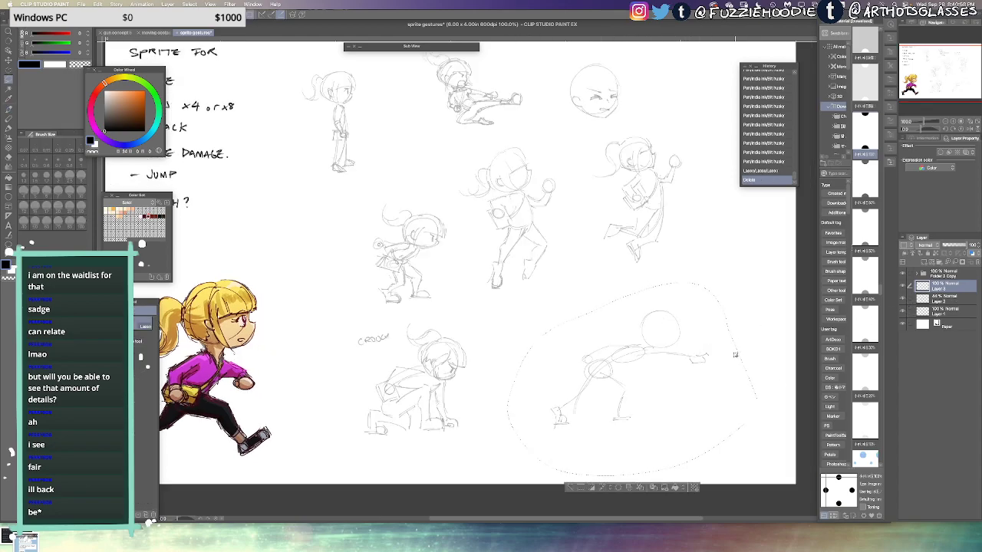
key(ctrl+d)
key(ctrl+z)
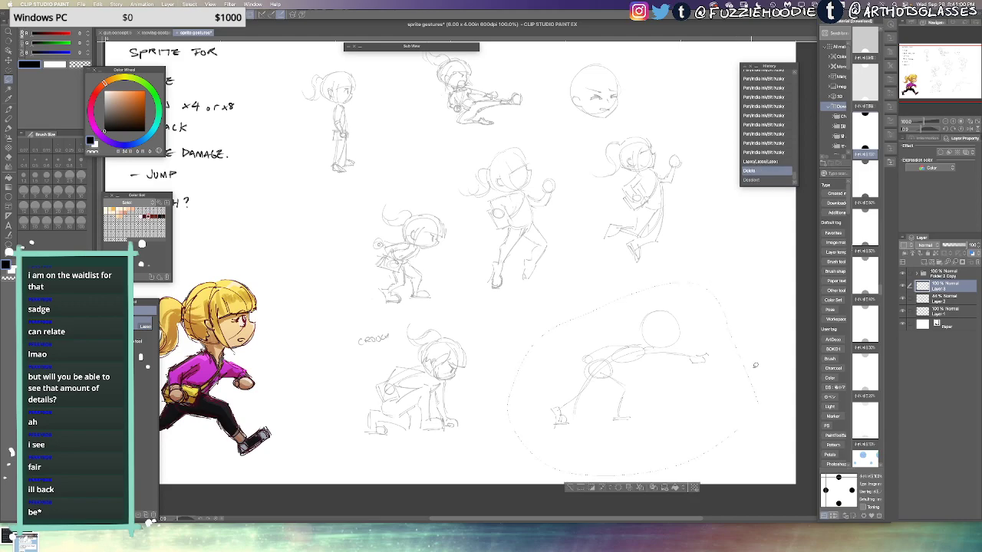
key(ctrl+z)
click(939, 299)
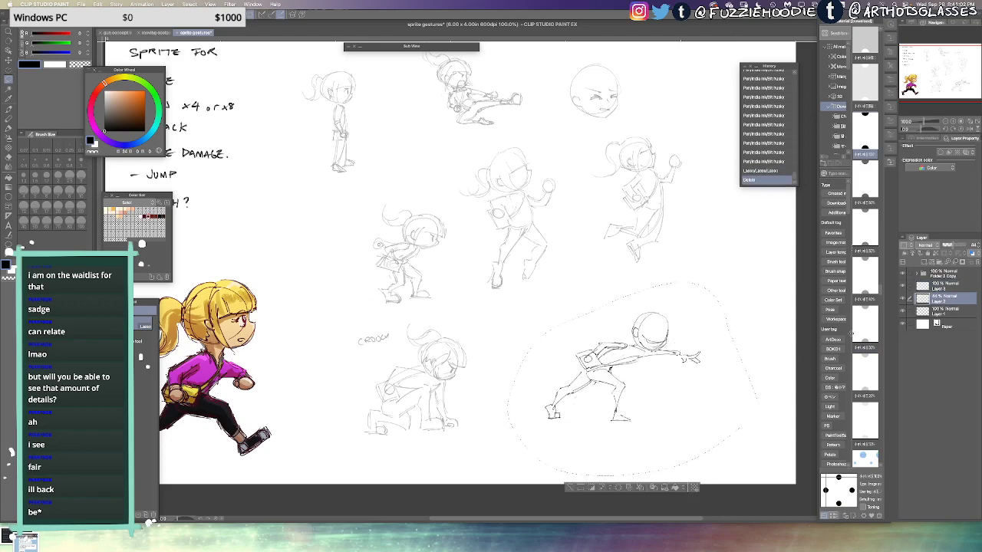
key(super+d)
Make Layer 1, which holds the handwritten sprite list, the active layer for the pen
drag(598, 322, 637, 340)
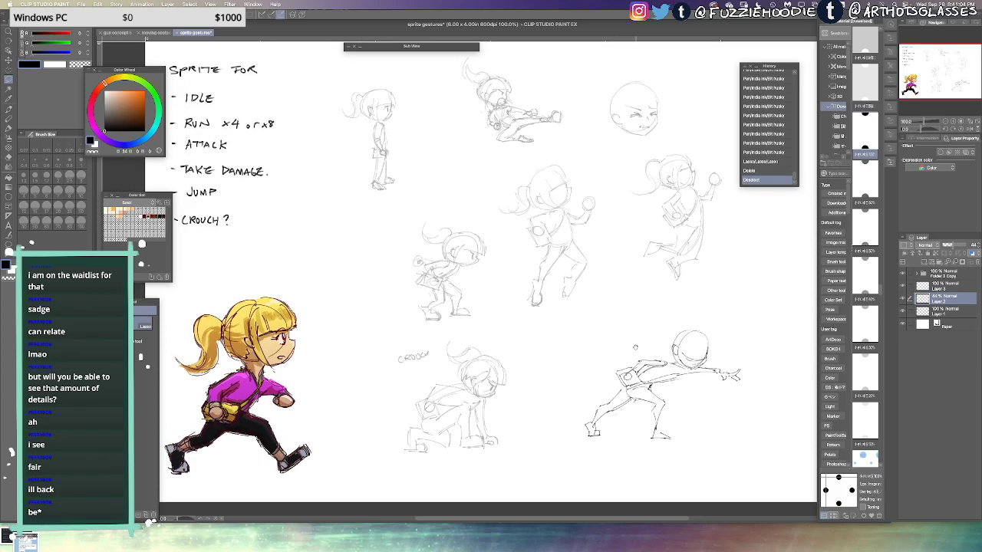
key(p)
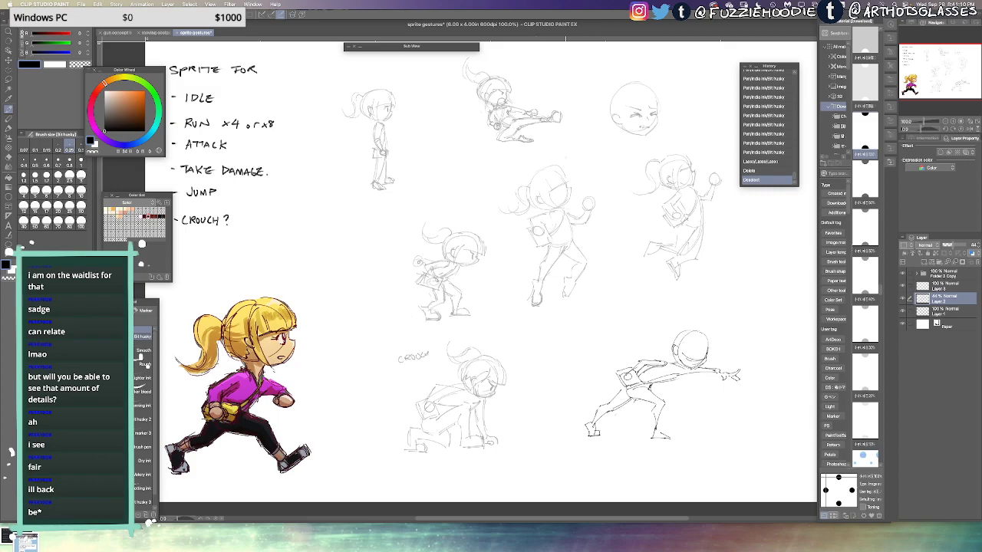
click(902, 311)
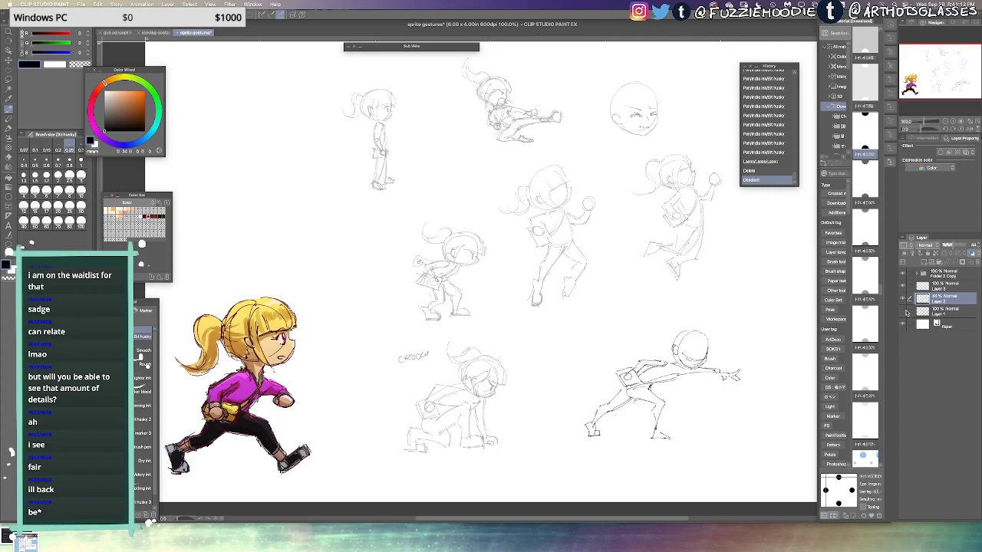
click(937, 310)
click(938, 310)
click(902, 311)
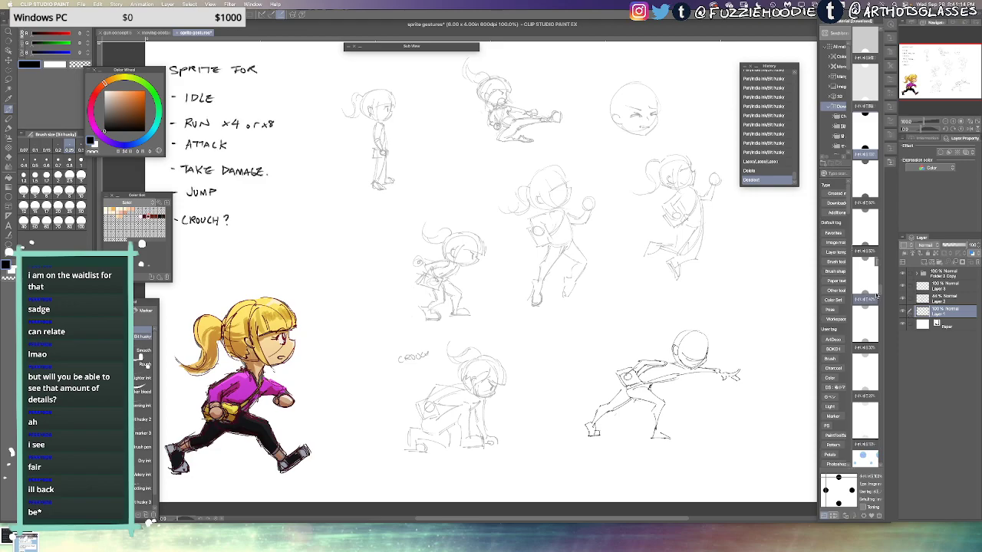
Handwrite the label "ATTACK 1" above the kicking pose
drag(485, 126, 483, 162)
drag(480, 88, 484, 101)
drag(475, 96, 486, 99)
drag(484, 91, 490, 90)
drag(491, 88, 492, 100)
key(super+z)
drag(496, 87, 497, 99)
key(super+z)
key(super+z)
drag(503, 88, 506, 94)
drag(514, 89, 515, 98)
drag(518, 87, 529, 98)
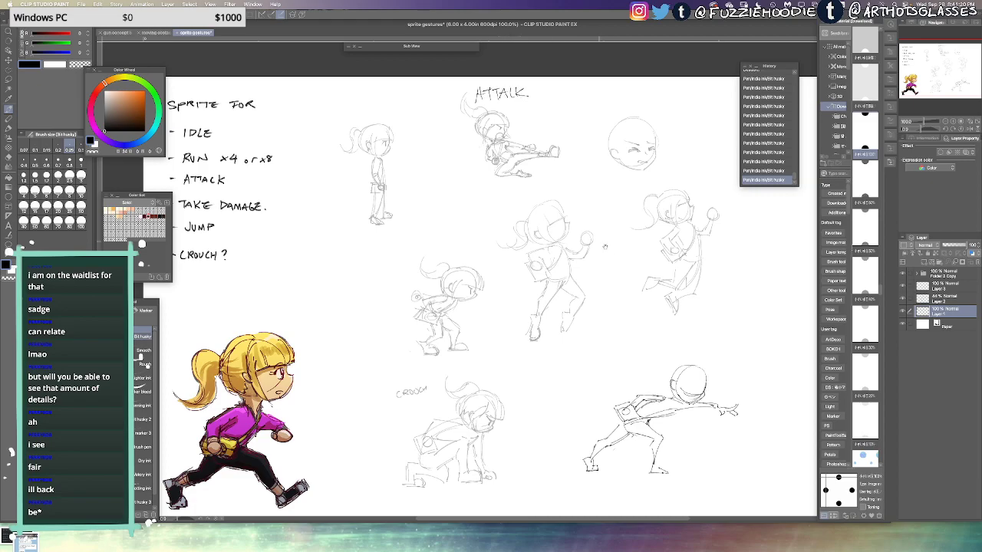
drag(604, 246, 587, 200)
drag(538, 79, 544, 121)
drag(527, 81, 531, 94)
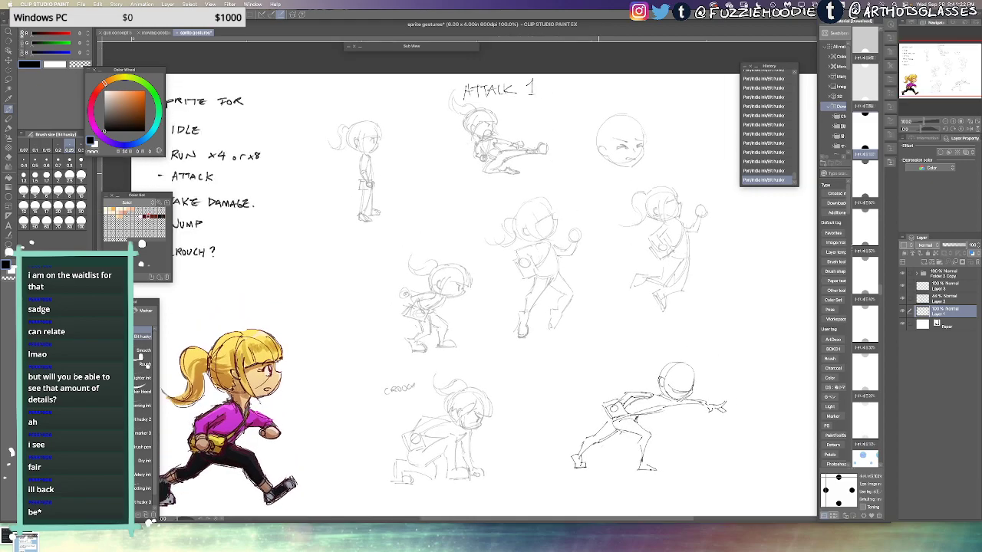
Handwrite the label "ATTACK 2" above the forward-leaning pose
drag(607, 391, 611, 365)
mouse_move(611, 366)
mouse_down()
mouse_move(617, 384)
mouse_move(640, 363)
mouse_up()
mouse_move(636, 364)
mouse_down()
mouse_move(658, 354)
mouse_move(663, 376)
mouse_move(681, 354)
mouse_up()
Draw a long curved arrow beneath the leaping poses and handwrite "JUMP" at its end
drag(631, 322, 591, 339)
mouse_move(449, 385)
mouse_down()
mouse_move(635, 322)
mouse_move(650, 329)
mouse_up()
mouse_move(675, 316)
mouse_down()
mouse_move(670, 334)
mouse_move(686, 320)
mouse_move(707, 329)
mouse_up()
drag(708, 328, 715, 317)
drag(652, 349, 714, 312)
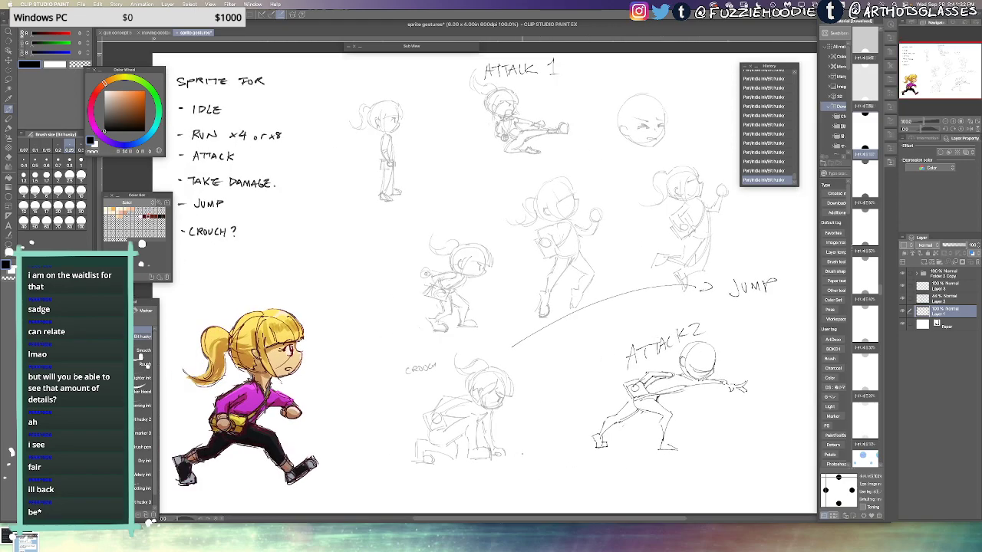
Handwrite the labels "CROUCH" below the kneeling pose, "IDLE" by the standing pose and "TAKE" above the wincing head
drag(530, 462, 552, 462)
drag(557, 462, 556, 469)
drag(525, 352, 553, 399)
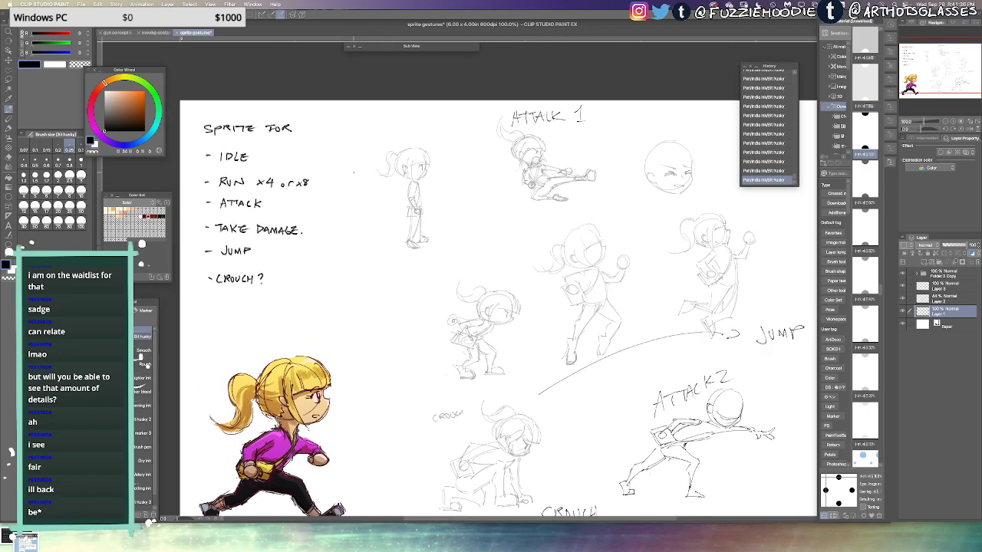
drag(380, 133, 386, 143)
drag(676, 167, 650, 170)
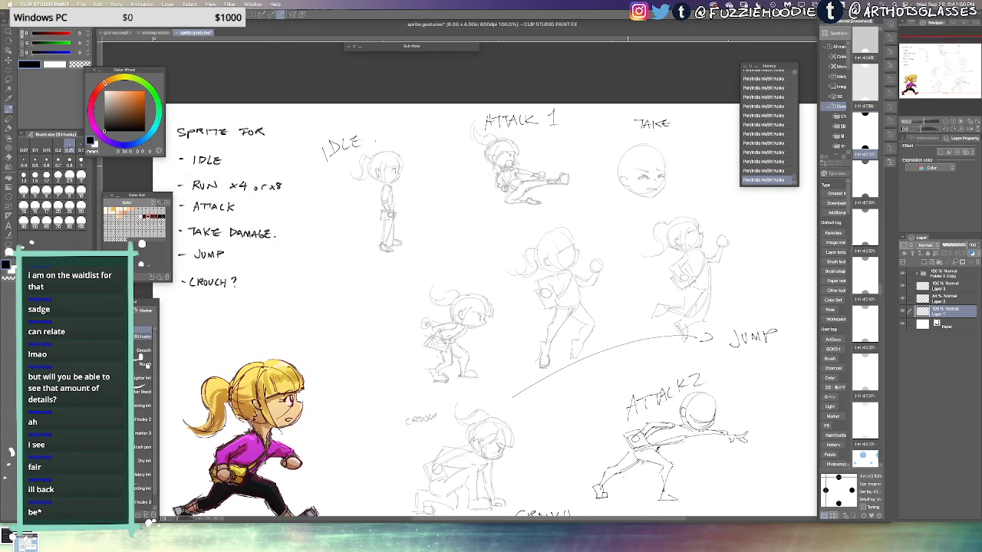
Handwrite "RUN" above the coloured running girl, and add check marks beside ATTACK and JUMP in the sprite list
drag(331, 196, 344, 190)
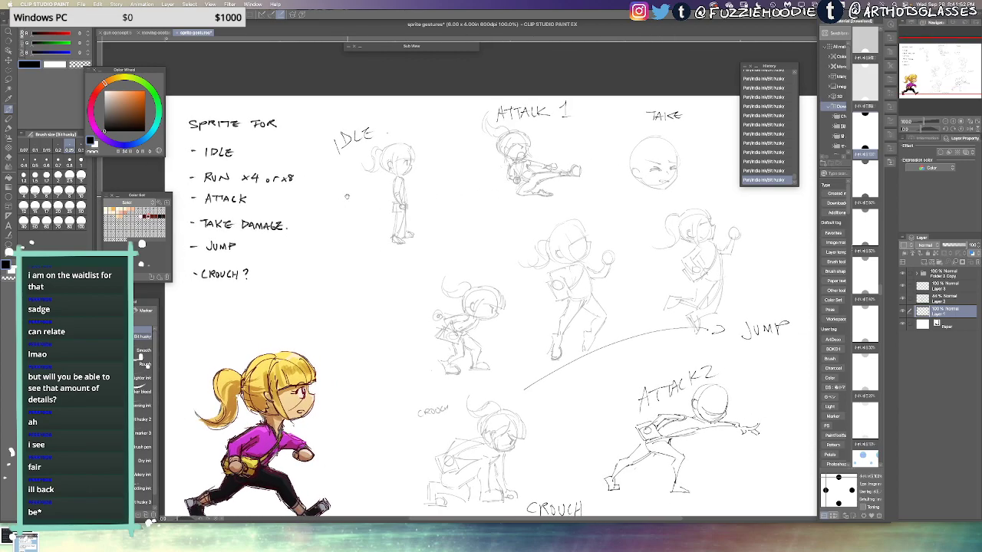
scroll(369, 288, down, 1)
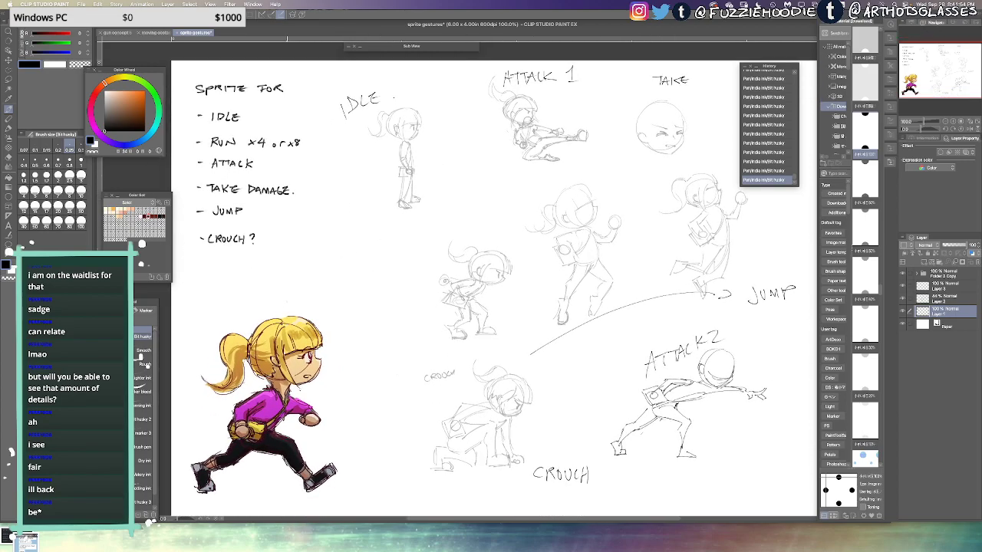
drag(297, 303, 310, 291)
scroll(425, 295, left, 1)
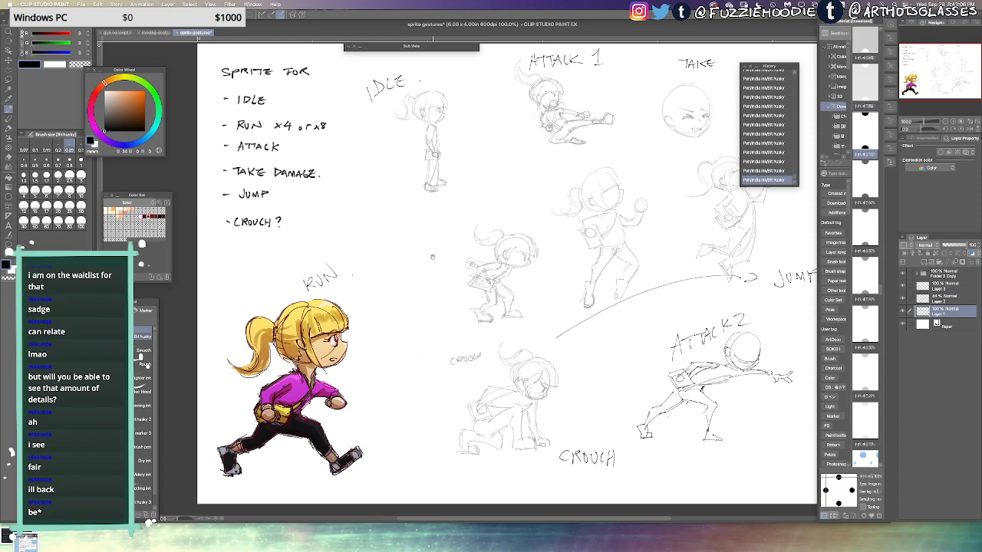
drag(420, 82, 402, 91)
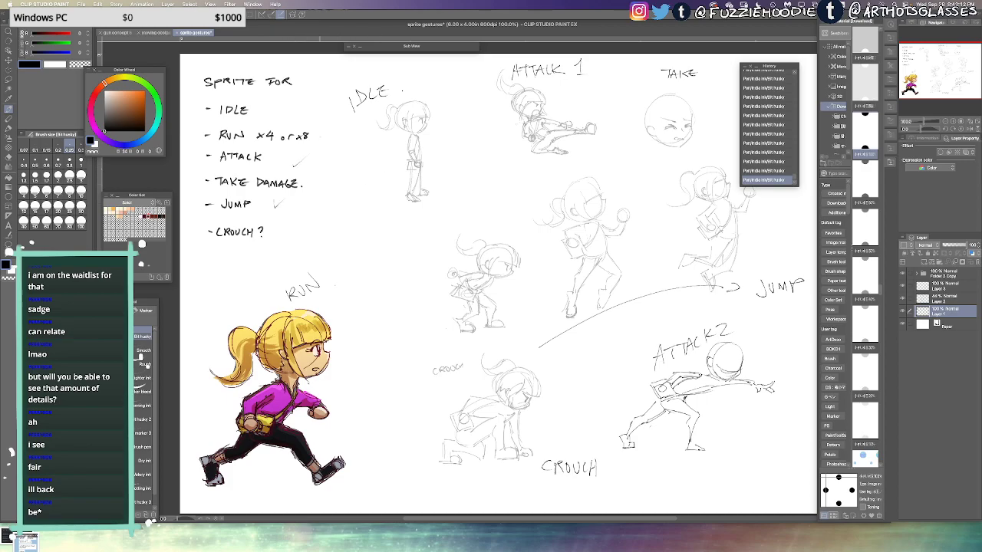
Add check marks beside IDLE, RUN and CROUCH in the handwritten sprite list
drag(274, 227, 288, 221)
drag(510, 153, 480, 170)
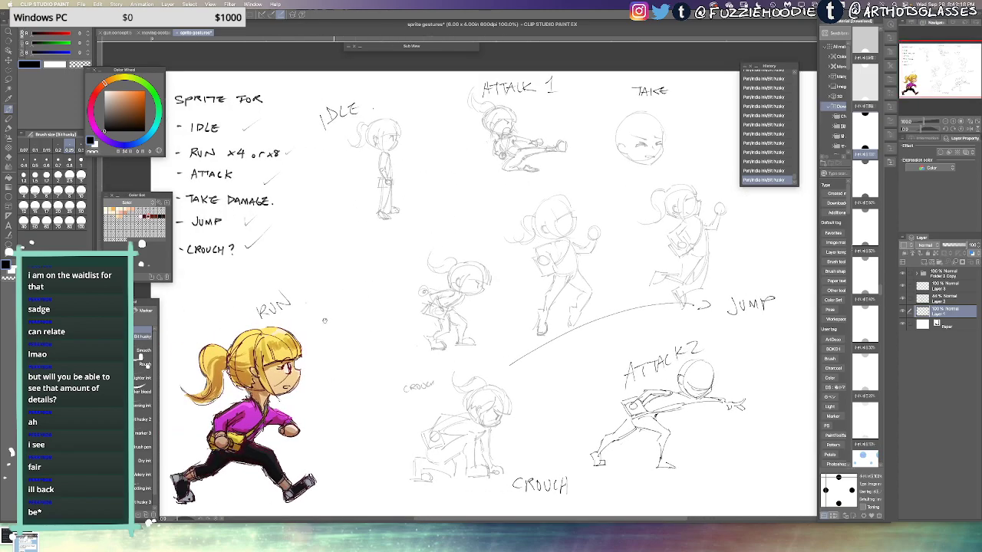
drag(500, 228, 482, 230)
drag(638, 133, 612, 161)
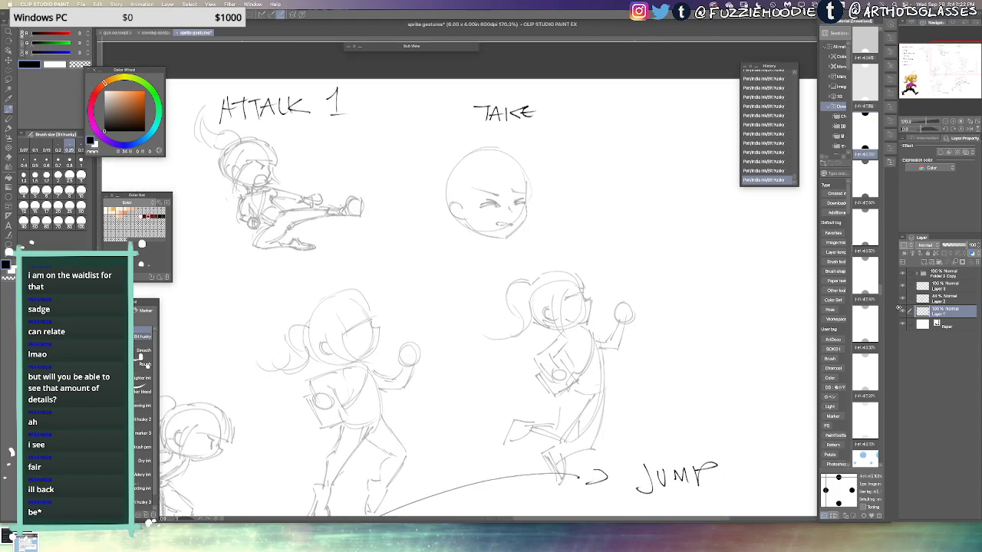
click(902, 311)
click(903, 311)
click(932, 289)
drag(607, 215, 573, 218)
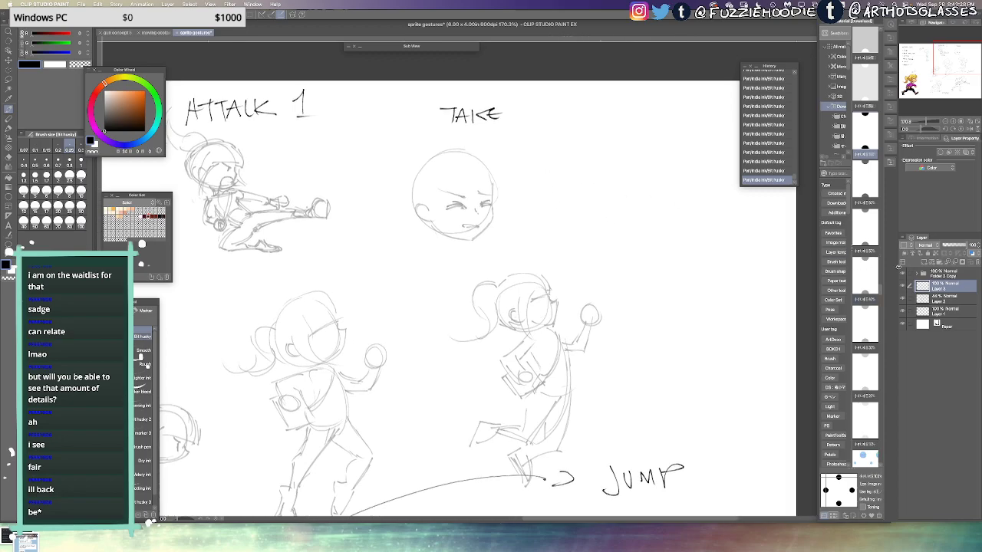
drag(658, 201, 640, 208)
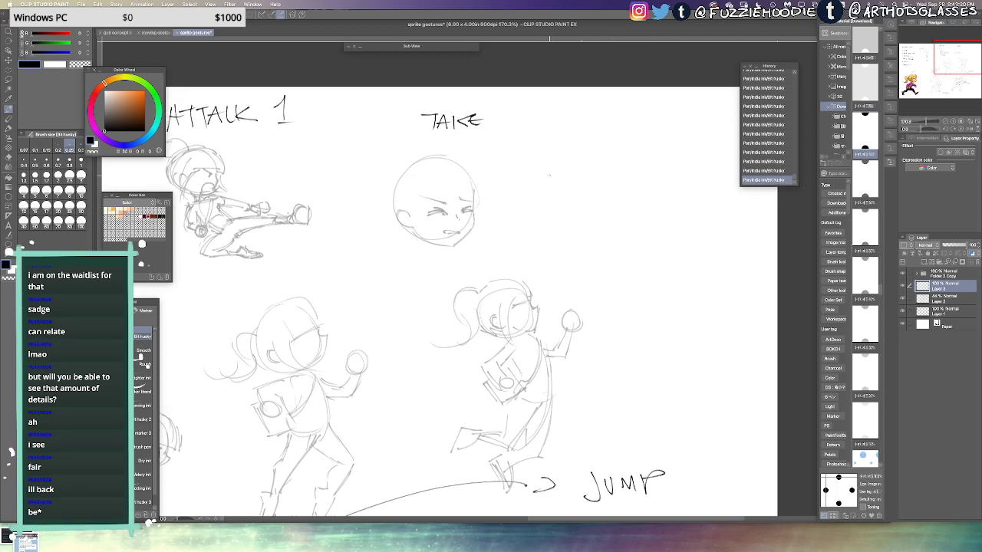
drag(514, 201, 552, 204)
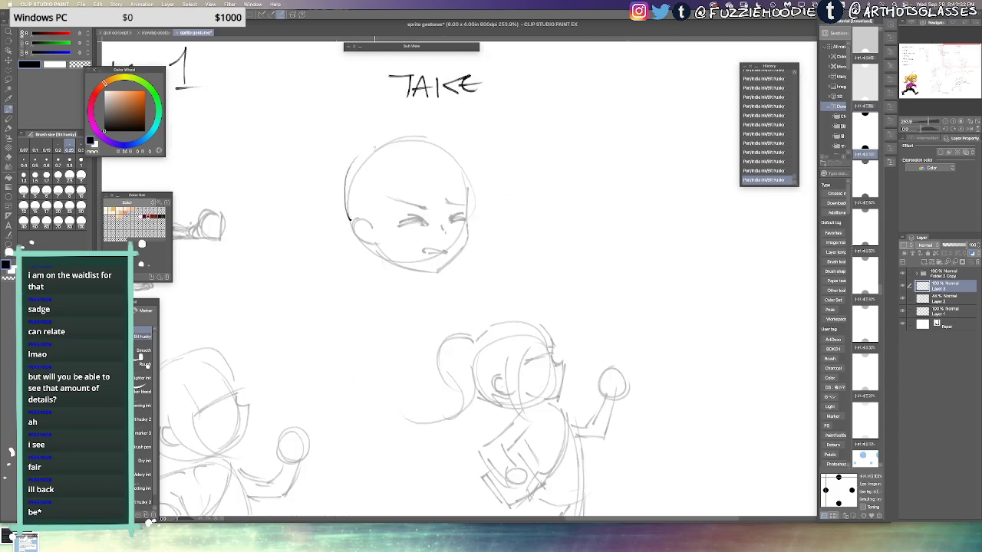
key(ctrl+z)
click(939, 310)
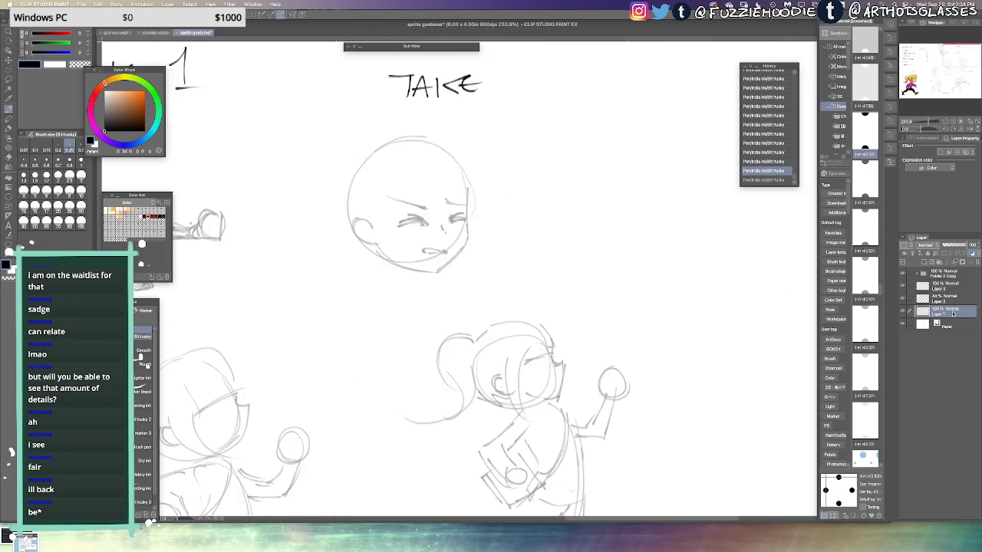
Cut the wincing head out of Layer 2 with a lasso, paste it onto its own layer and raise that layer's opacity to 100%
click(951, 299)
key(m)
mouse_move(536, 159)
mouse_down()
mouse_move(396, 121)
mouse_move(330, 269)
mouse_move(516, 160)
mouse_up()
key(ctrl+x)
key(ctrl+v)
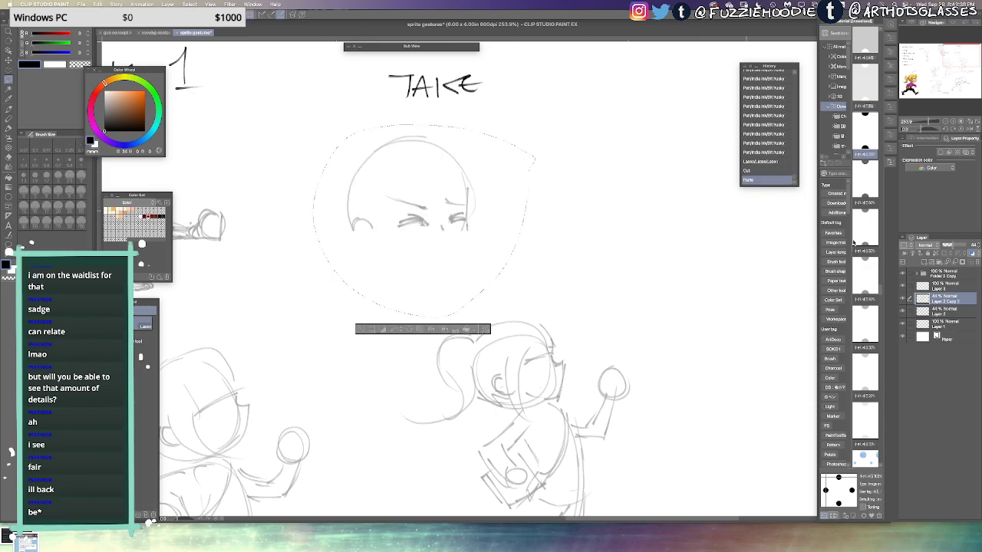
drag(954, 246, 968, 246)
key(super+d)
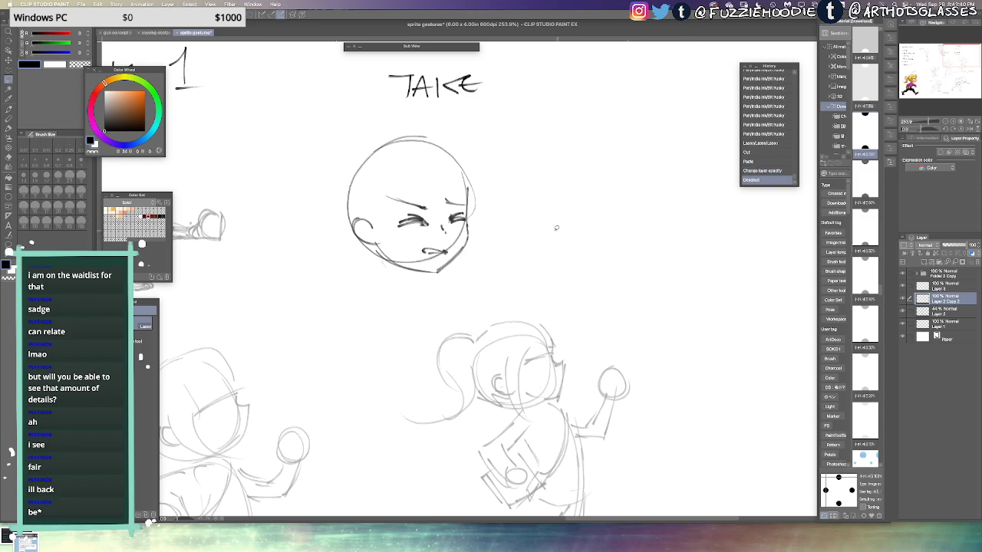
Tilt the wincing head forward and move it into the empty space beside the TAKE label
key(super+t)
mouse_move(551, 230)
mouse_down()
mouse_move(508, 232)
mouse_move(508, 224)
mouse_up()
drag(459, 203, 617, 167)
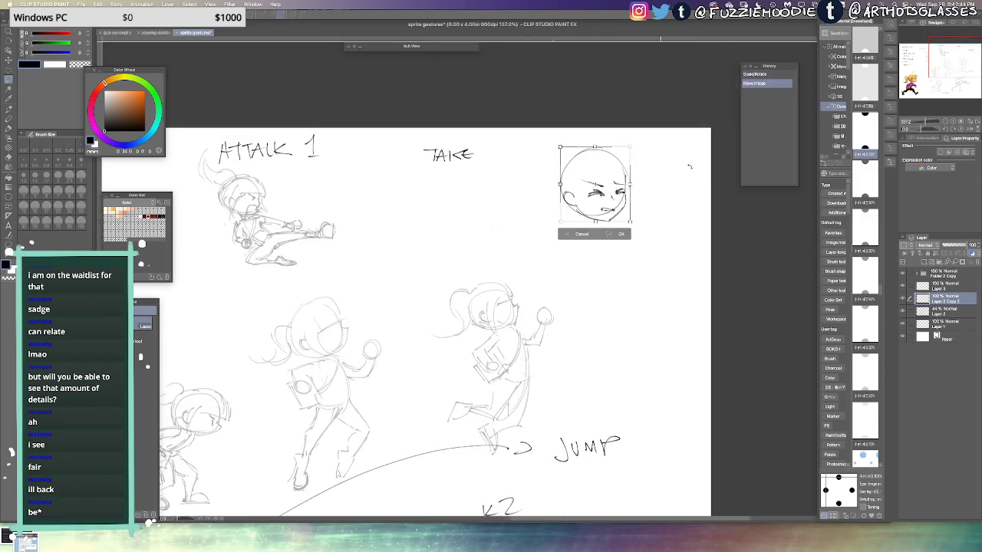
drag(691, 166, 685, 206)
click(623, 247)
scroll(601, 198, up, 2)
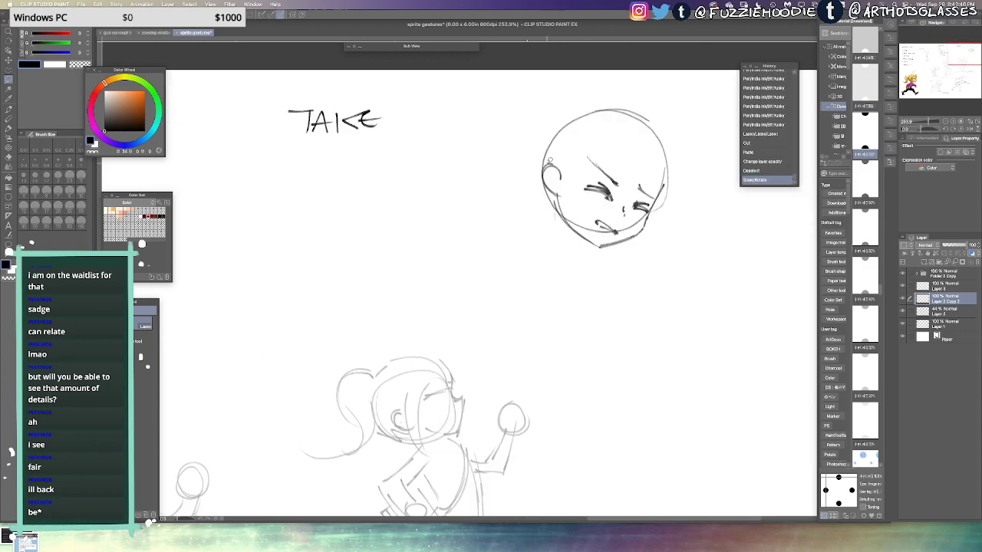
Sketch the neck behind the jaw and the outline of a bent arm raised in front of the face, redoing unsatisfying strokes
key(p)
drag(554, 196, 539, 222)
key(super+z)
key(super+z)
key(super+z)
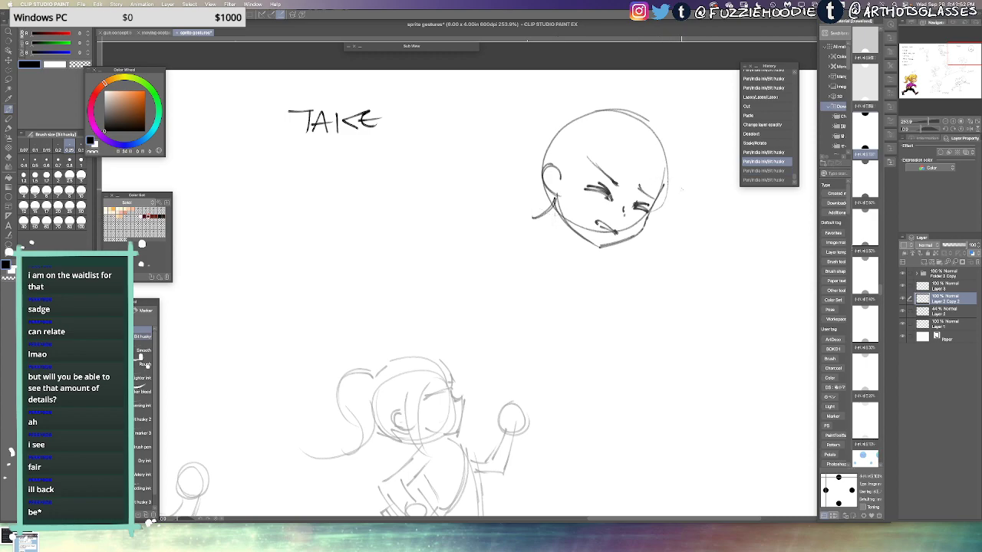
key(super+z)
mouse_move(668, 154)
mouse_down()
mouse_move(695, 233)
mouse_move(683, 221)
mouse_up()
key(super+z)
key(super+z)
mouse_move(675, 178)
mouse_down()
mouse_move(683, 220)
mouse_move(617, 266)
mouse_up()
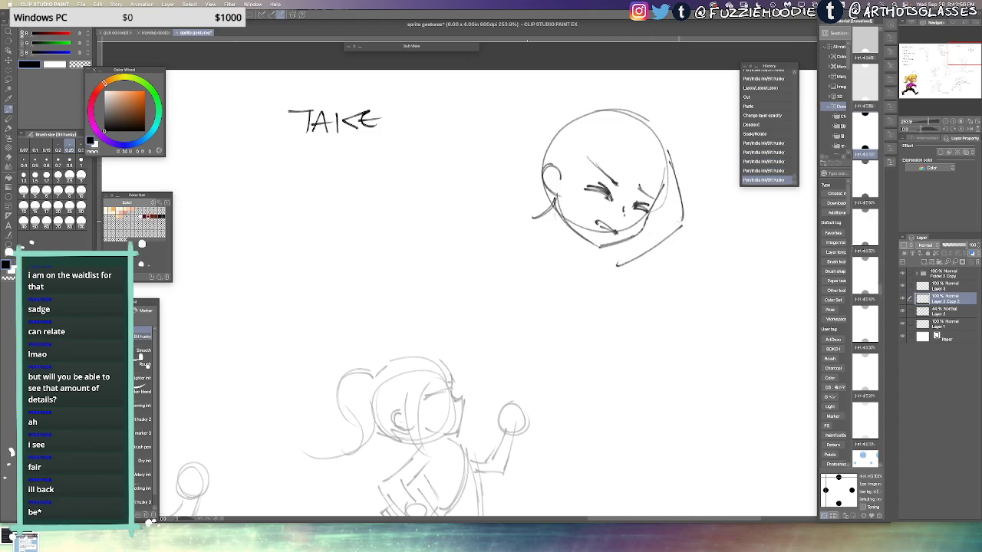
drag(680, 223, 617, 263)
mouse_move(540, 217)
mouse_down()
mouse_move(515, 202)
mouse_move(502, 270)
mouse_up()
key(super+z)
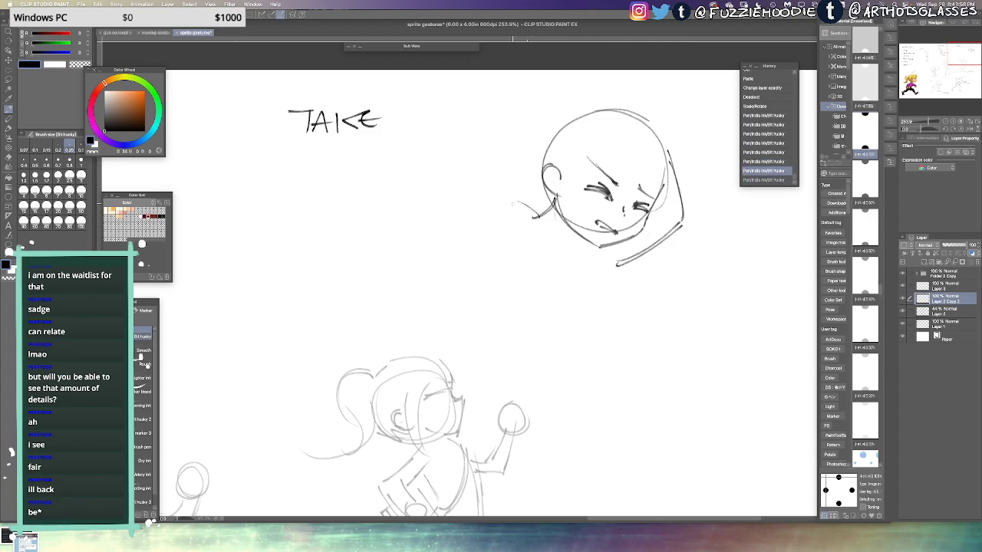
key(super+z)
Sketch the back shoulder and the lowered, bent rear arm of the take-damage pose
mouse_move(513, 203)
mouse_down()
mouse_move(500, 266)
mouse_move(475, 277)
mouse_move(510, 224)
mouse_move(494, 244)
mouse_move(516, 356)
mouse_up()
key(super+z)
key(super+z)
key(super+z)
drag(506, 218, 480, 266)
drag(478, 274, 502, 335)
drag(480, 264, 500, 323)
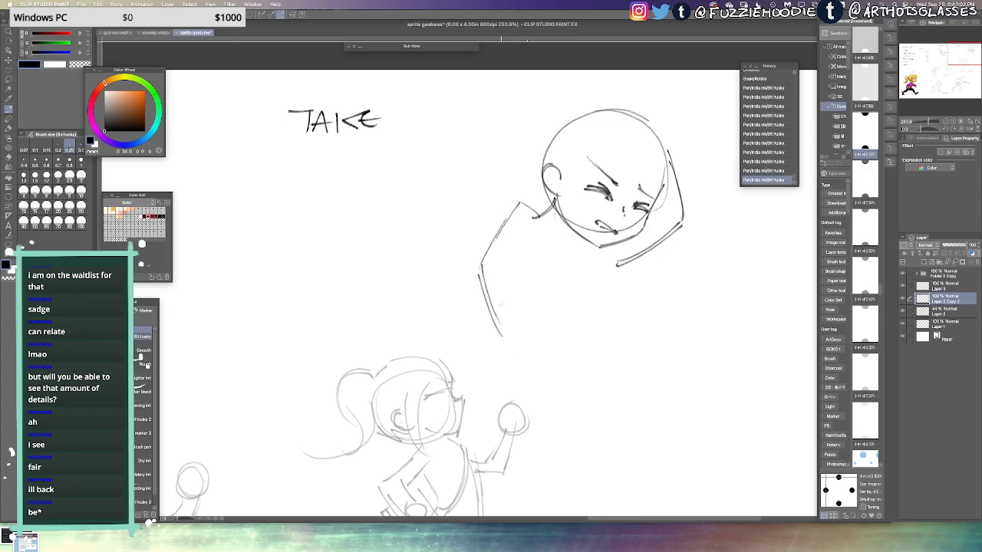
drag(538, 222, 503, 276)
mouse_move(534, 224)
mouse_down()
mouse_move(503, 274)
mouse_move(483, 280)
mouse_move(506, 320)
mouse_move(484, 355)
mouse_up()
key(super+z)
Sketch the boxy satchel behind the lowered hand, with its side edge and slanted back corner
mouse_move(500, 317)
mouse_down()
mouse_move(512, 323)
mouse_move(492, 324)
mouse_move(505, 309)
mouse_move(543, 305)
mouse_up()
key(super+z)
drag(542, 305, 539, 351)
mouse_move(485, 300)
mouse_down()
mouse_move(463, 295)
mouse_move(460, 330)
mouse_move(541, 353)
mouse_up()
drag(464, 343, 533, 357)
mouse_move(551, 308)
mouse_down()
mouse_move(532, 316)
mouse_move(530, 349)
mouse_move(538, 353)
mouse_up()
key(super+z)
key(super+z)
key(super+z)
drag(462, 333, 528, 350)
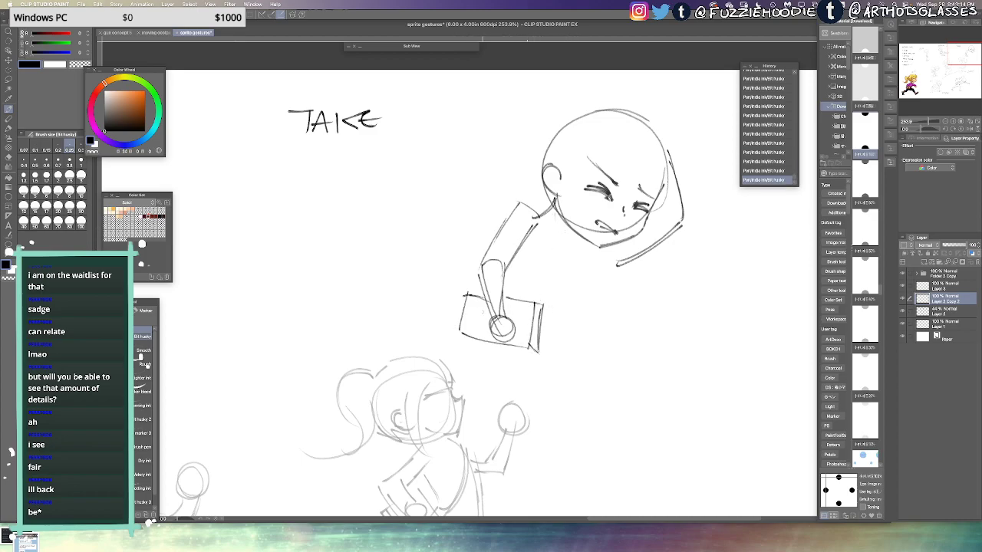
mouse_move(466, 292)
mouse_down()
mouse_move(486, 300)
mouse_move(452, 331)
mouse_up()
Draw the curved front of the torso down to the satchel and add a round hand against the forehead
drag(590, 278, 555, 307)
key(super+z)
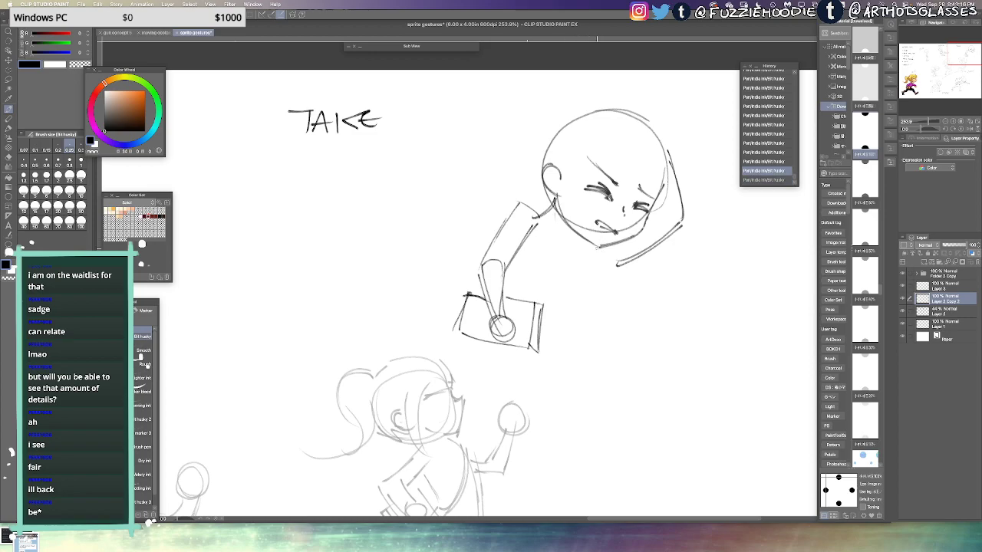
mouse_move(595, 254)
mouse_down()
mouse_move(551, 321)
mouse_move(529, 330)
mouse_move(538, 302)
mouse_up()
key(super+z)
key(super+z)
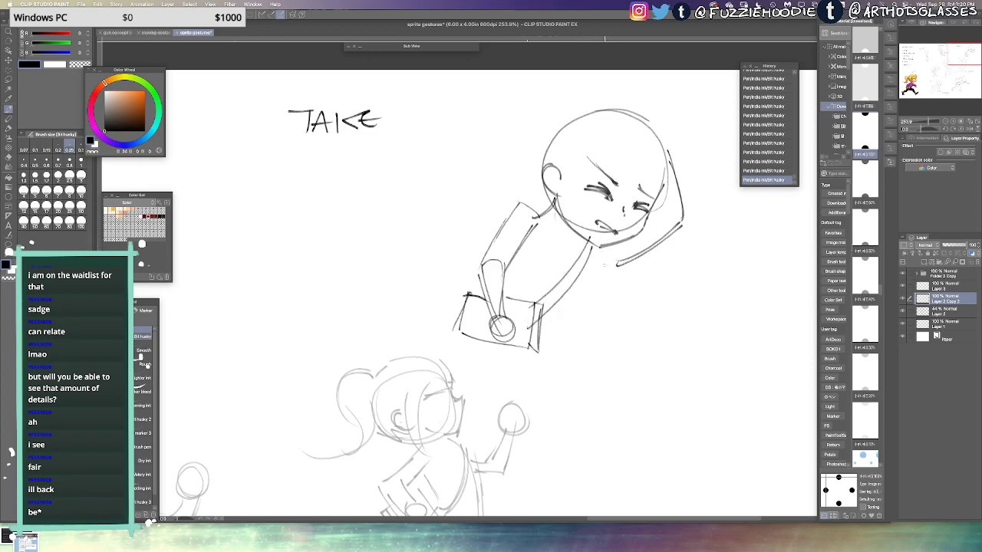
mouse_move(623, 254)
mouse_down()
mouse_move(592, 279)
mouse_move(606, 270)
mouse_up()
key(super+z)
mouse_move(664, 141)
mouse_down()
mouse_move(649, 169)
mouse_move(638, 164)
mouse_move(678, 231)
mouse_up()
drag(606, 276, 614, 248)
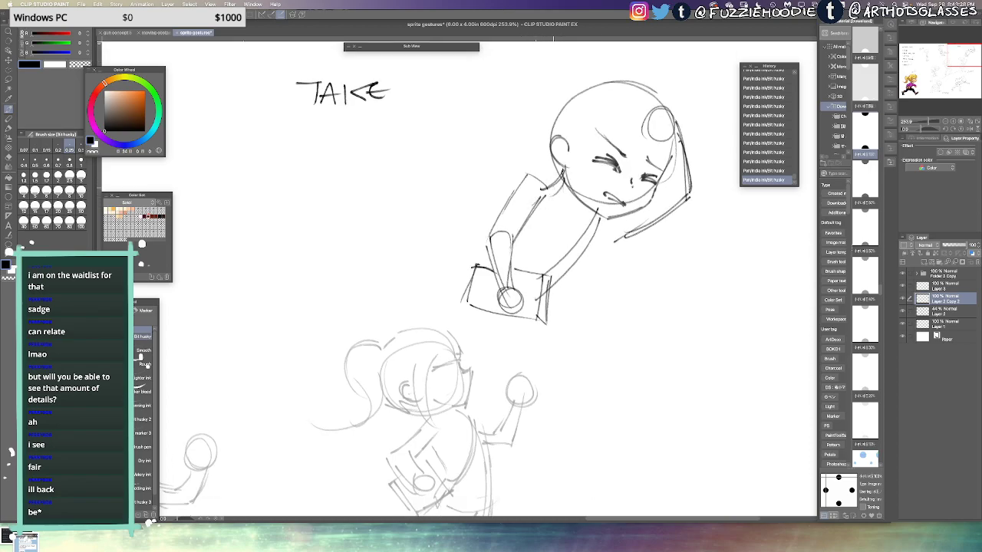
Erase the excess neck line, then redraw the back shoulder and the inner torso line beneath the rear arm
key(e)
mouse_move(561, 184)
mouse_down()
mouse_move(526, 181)
mouse_move(532, 213)
mouse_move(554, 193)
mouse_up()
key(p)
drag(524, 198, 490, 231)
mouse_move(543, 182)
mouse_down()
mouse_move(517, 204)
mouse_move(547, 217)
mouse_move(536, 220)
mouse_up()
key(super+z)
key(super+z)
mouse_move(548, 217)
mouse_down()
mouse_move(527, 277)
mouse_move(522, 263)
mouse_up()
key(super+z)
key(super+z)
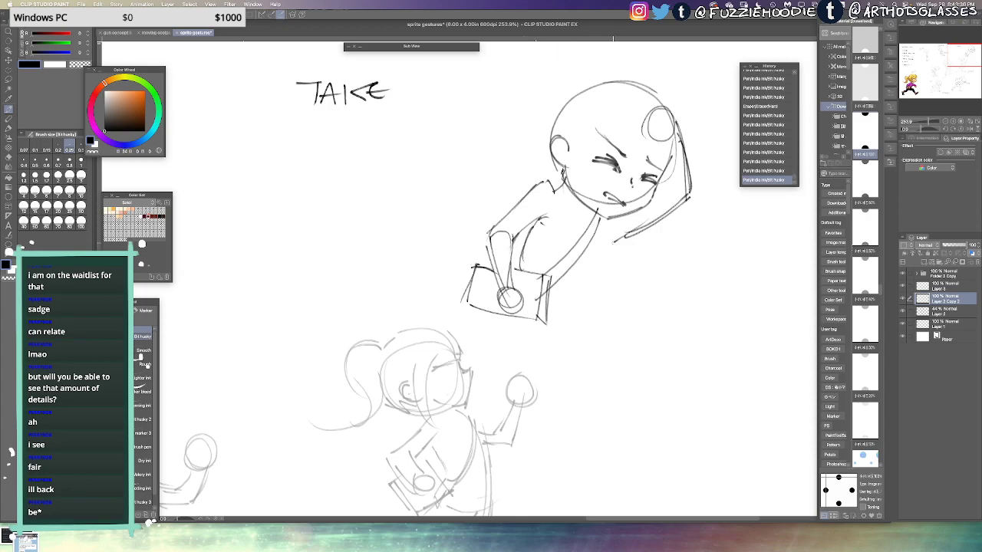
Mark the front shoulder under the chin and erase the lower part of the raised arm
mouse_move(570, 188)
mouse_down()
mouse_move(555, 203)
mouse_move(578, 217)
mouse_move(589, 276)
mouse_up()
key(super+z)
key(super+z)
mouse_move(581, 219)
mouse_down()
mouse_move(625, 244)
mouse_move(684, 198)
mouse_up()
key(e)
key(p)
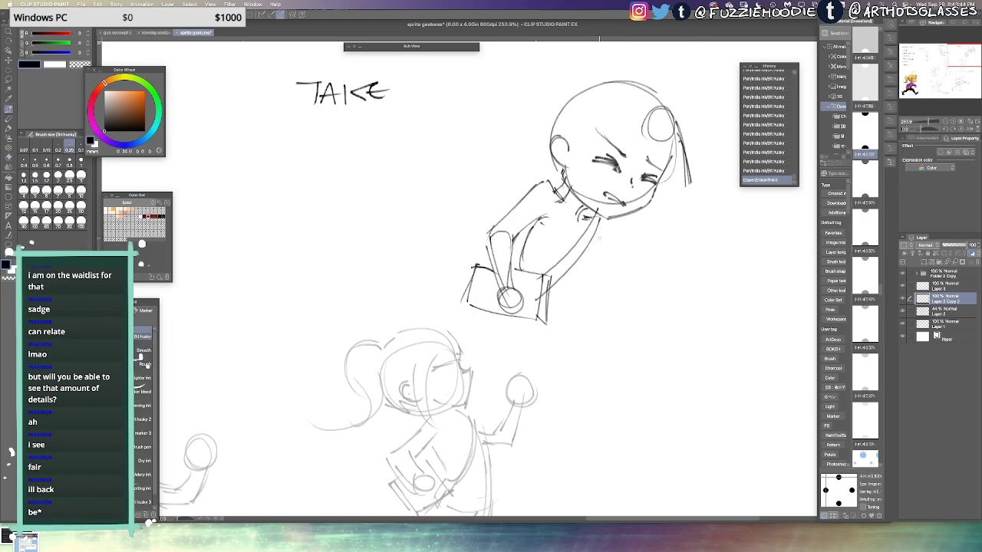
Redraw the raised arm from the front shoulder up to the forehead hand, erasing stray lines around it
drag(596, 243, 642, 219)
key(ctrl+z)
drag(597, 239, 637, 221)
mouse_move(680, 149)
mouse_down()
mouse_move(650, 222)
mouse_move(649, 212)
mouse_up()
key(e)
mouse_move(689, 186)
mouse_down()
mouse_move(690, 138)
mouse_move(671, 192)
mouse_up()
drag(669, 223, 701, 172)
Sketch the rounded hips below the torso and the outer line of the front thigh
key(p)
mouse_move(620, 189)
mouse_down()
mouse_move(611, 238)
mouse_move(620, 273)
mouse_up()
key(ctrl+z)
mouse_move(569, 174)
mouse_down()
mouse_move(564, 228)
mouse_move(622, 244)
mouse_move(581, 241)
mouse_move(636, 287)
mouse_up()
key(super+z)
mouse_move(613, 233)
mouse_down()
mouse_move(626, 250)
mouse_move(584, 323)
mouse_up()
drag(589, 272, 565, 247)
key(ctrl+z)
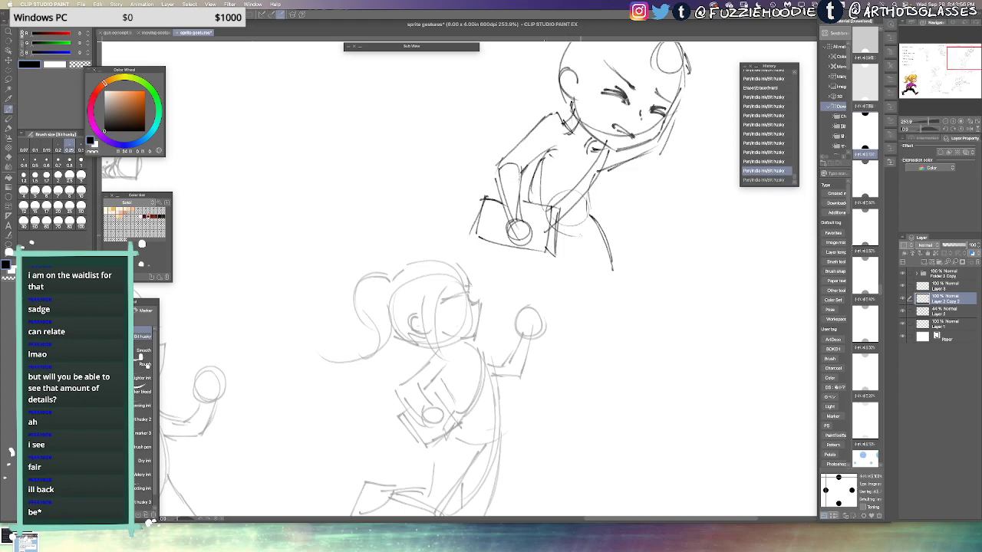
Sketch the front leg's knee and shin, bending backward below the thigh
mouse_move(591, 217)
mouse_down()
mouse_move(612, 268)
mouse_move(591, 312)
mouse_up()
drag(612, 272, 593, 310)
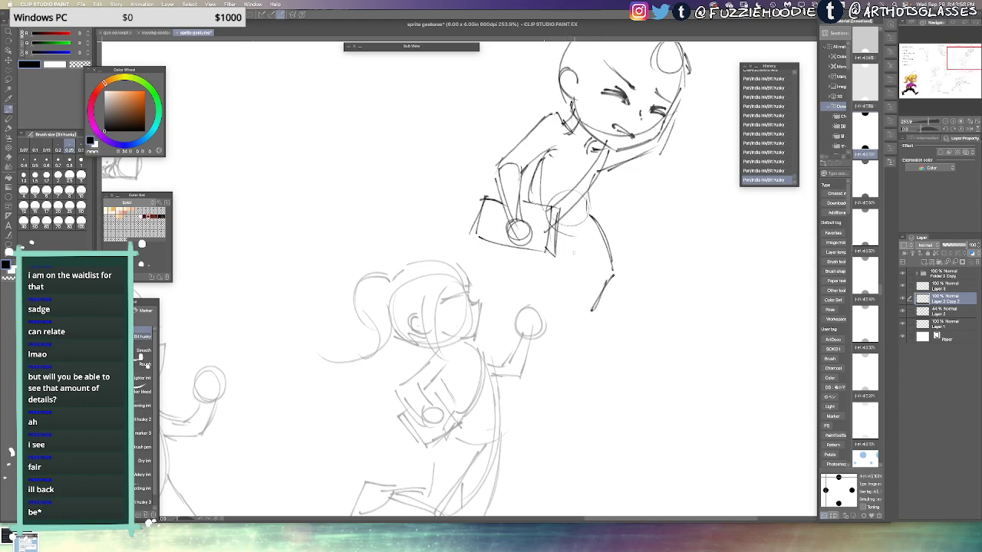
key(super+z)
key(super+z)
mouse_move(604, 244)
mouse_down()
mouse_move(612, 269)
mouse_move(591, 310)
mouse_up()
drag(610, 270, 593, 312)
Sketch the bent rear leg below the satchel and finish it with a flat, wedge-shaped foot
drag(574, 234, 549, 300)
drag(553, 216, 535, 318)
mouse_move(546, 298)
mouse_down()
mouse_move(545, 318)
mouse_move(561, 321)
mouse_up()
mouse_move(535, 325)
mouse_down()
mouse_move(560, 320)
mouse_move(571, 334)
mouse_move(535, 330)
mouse_up()
key(super+z)
key(super+z)
drag(528, 330, 571, 338)
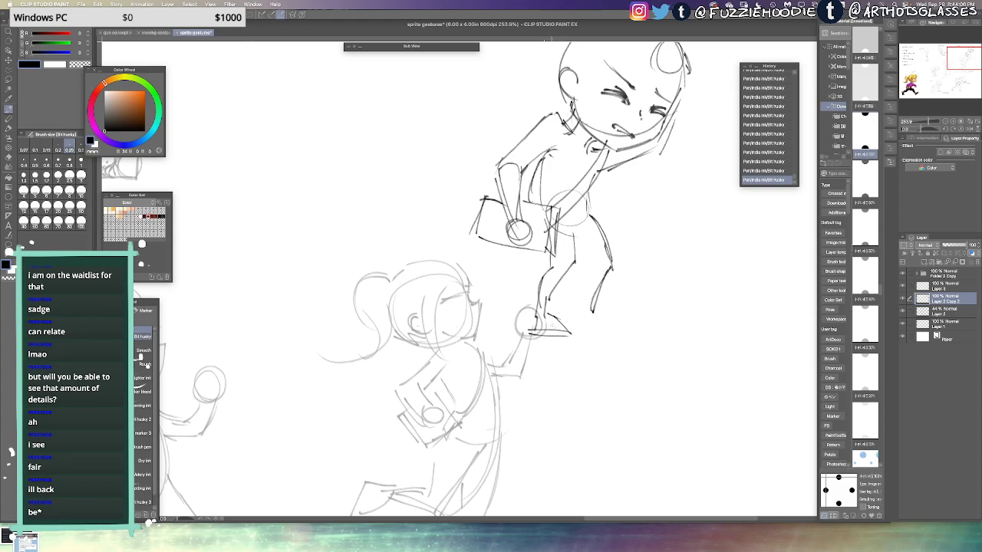
Complete the front leg's inner line and foot, then check the pose in a mirrored view
mouse_move(587, 231)
mouse_down()
mouse_move(601, 289)
mouse_move(605, 263)
mouse_move(613, 308)
mouse_move(581, 326)
mouse_move(610, 332)
mouse_up()
drag(590, 332, 604, 334)
key(h)
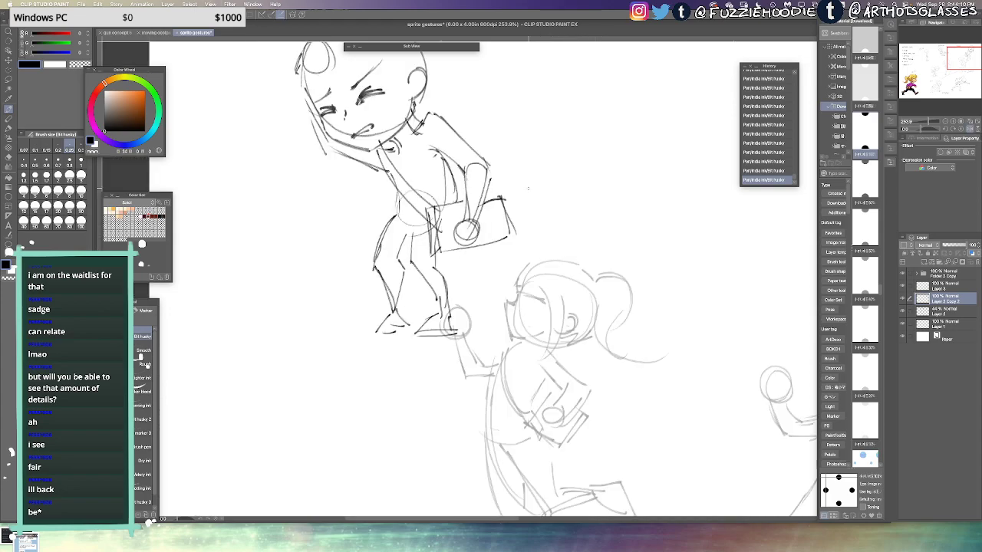
key(h)
Lasso the lowered rear arm, scale it down and shift it closer to the torso
mouse_move(539, 141)
mouse_down()
mouse_move(529, 152)
mouse_move(542, 112)
mouse_move(467, 196)
mouse_move(487, 236)
mouse_move(523, 237)
mouse_move(551, 155)
mouse_up()
key(l)
key(ctrl+t)
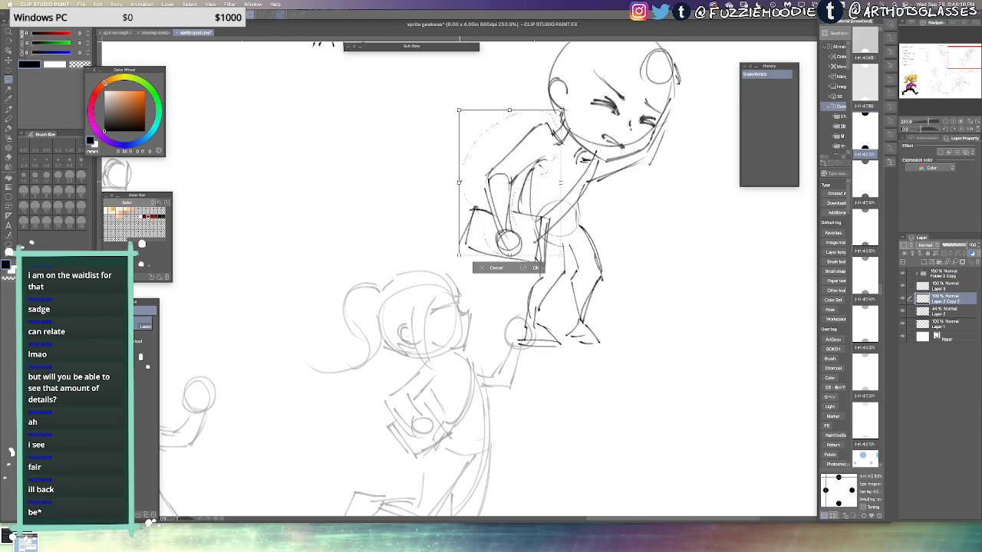
drag(459, 182, 540, 188)
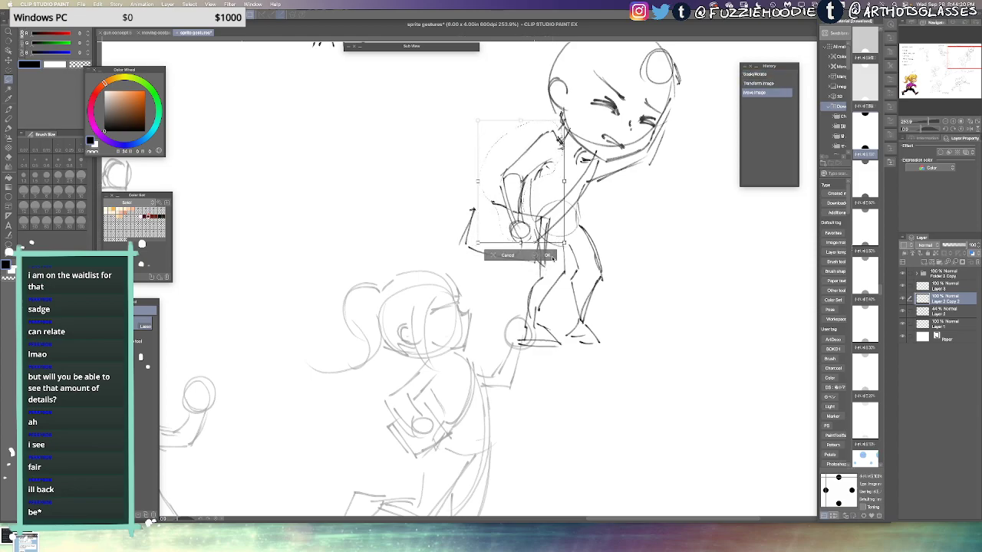
click(549, 255)
key(ctrl+d)
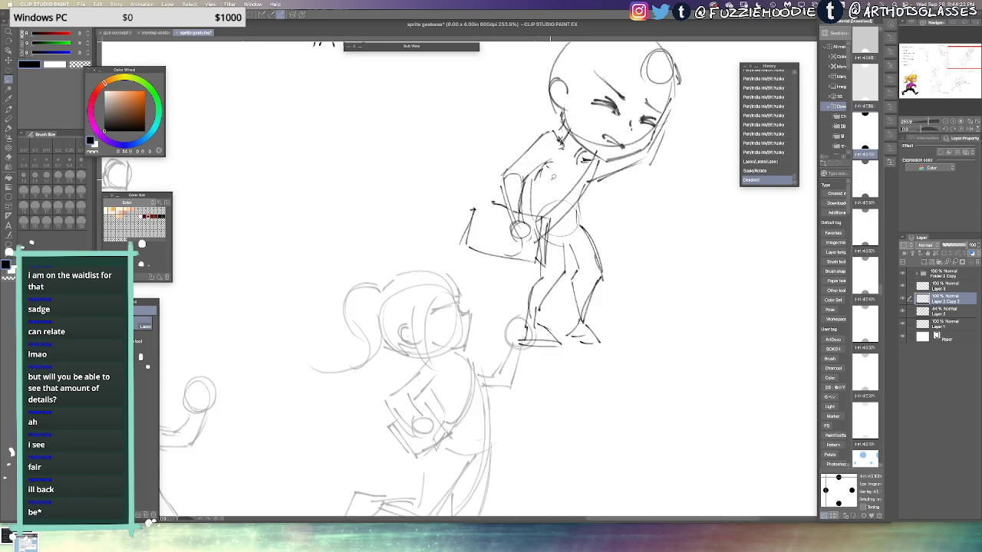
Touch up the lines around the hips and upper legs of the take-damage pose
key(ctrl+alt+0)
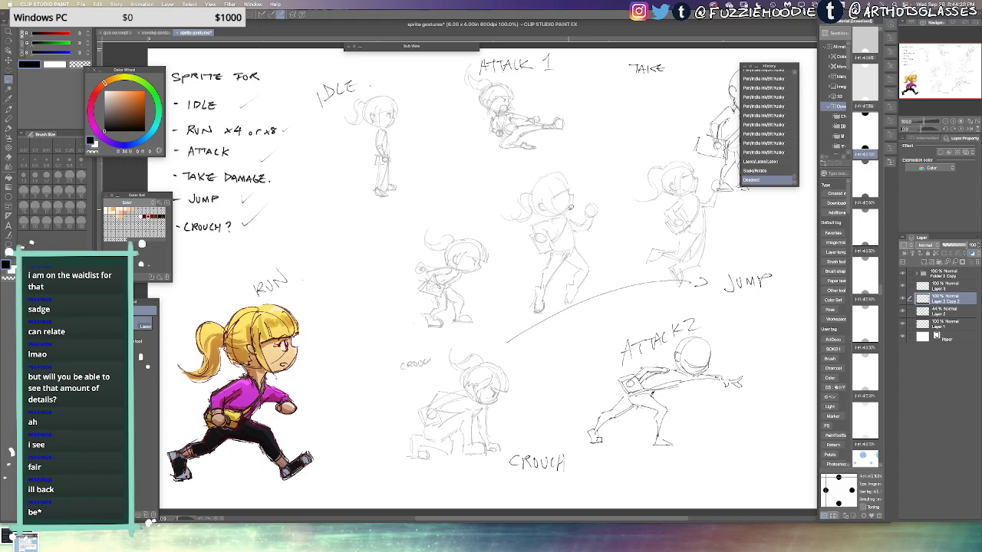
drag(708, 209, 644, 214)
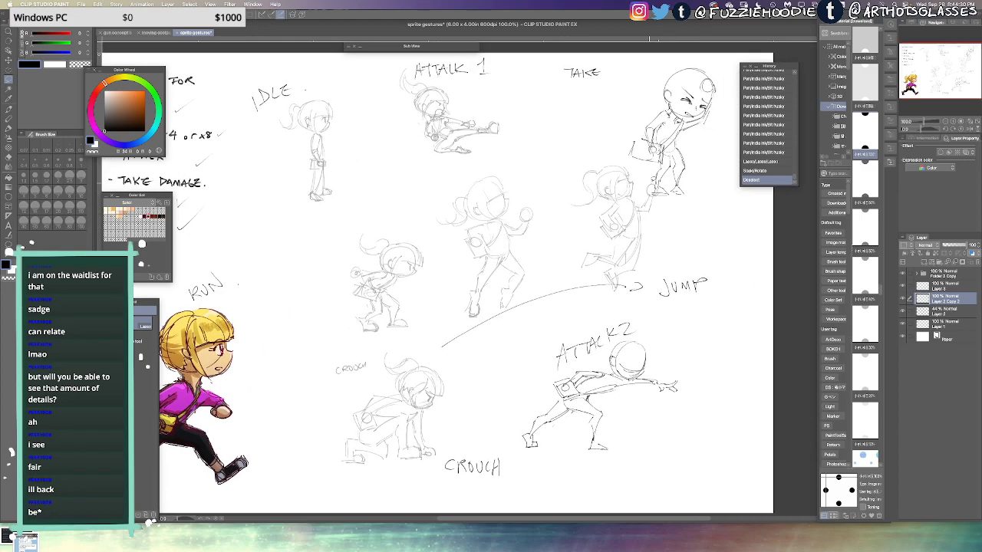
mouse_move(671, 143)
mouse_down()
mouse_move(694, 138)
mouse_move(679, 120)
mouse_move(678, 152)
mouse_up()
key(p)
mouse_move(679, 152)
mouse_down()
mouse_move(682, 160)
mouse_move(658, 158)
mouse_move(660, 175)
mouse_move(685, 172)
mouse_up()
drag(672, 159, 669, 176)
key(super+minus)
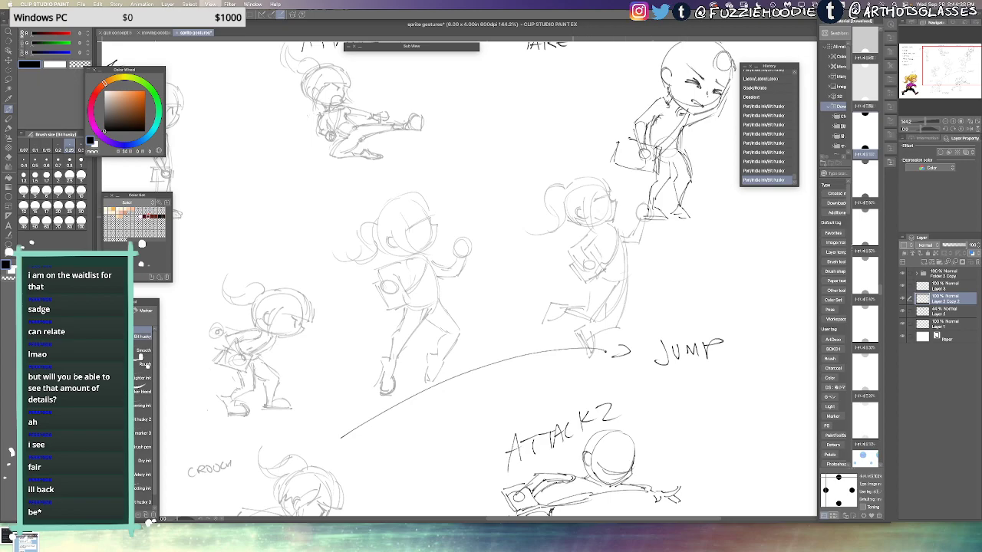
Save the sprite gestures file and fit the whole page in view
key(ctrl+alt+0)
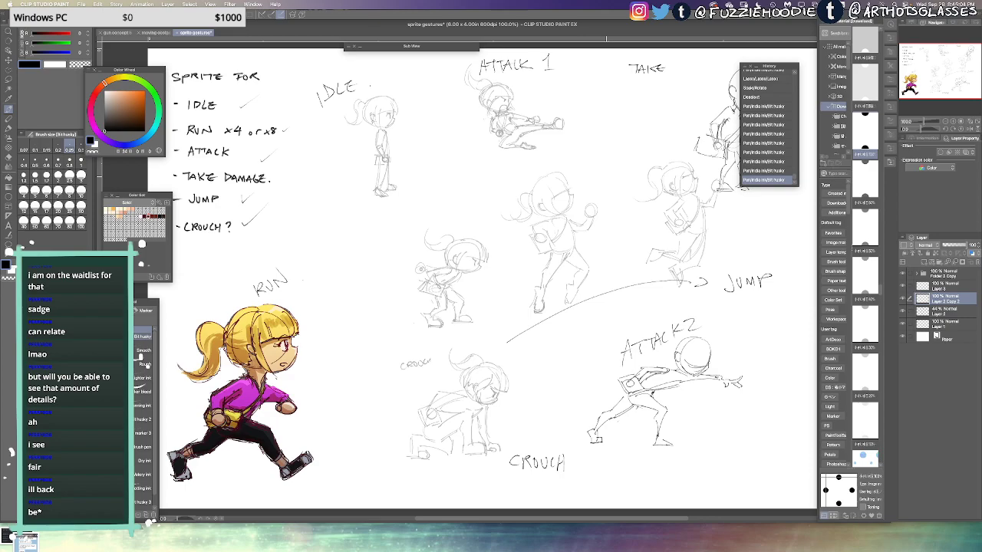
key(ctrl+s)
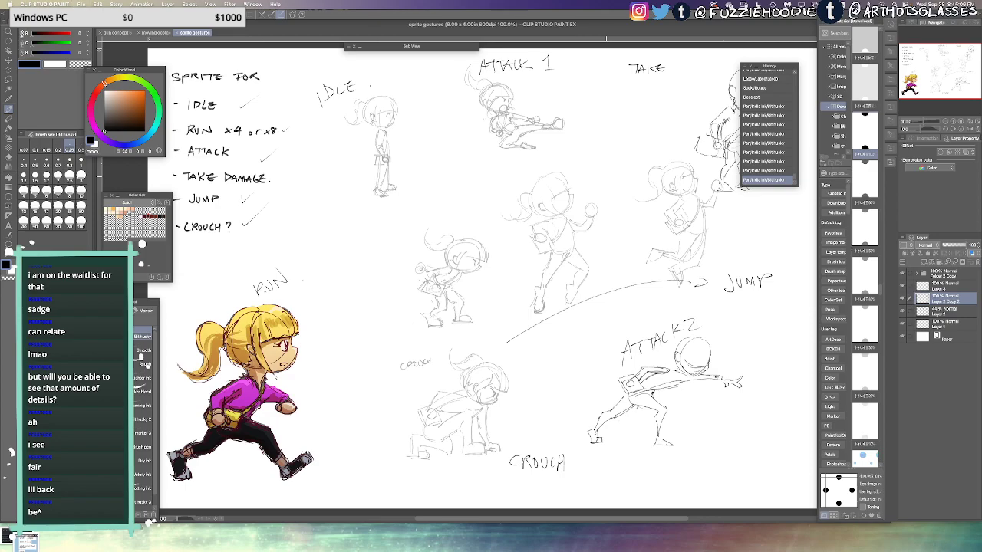
mouse_move(468, 261)
mouse_down()
mouse_move(448, 261)
mouse_move(458, 265)
mouse_up()
scroll(462, 260, down, 2)
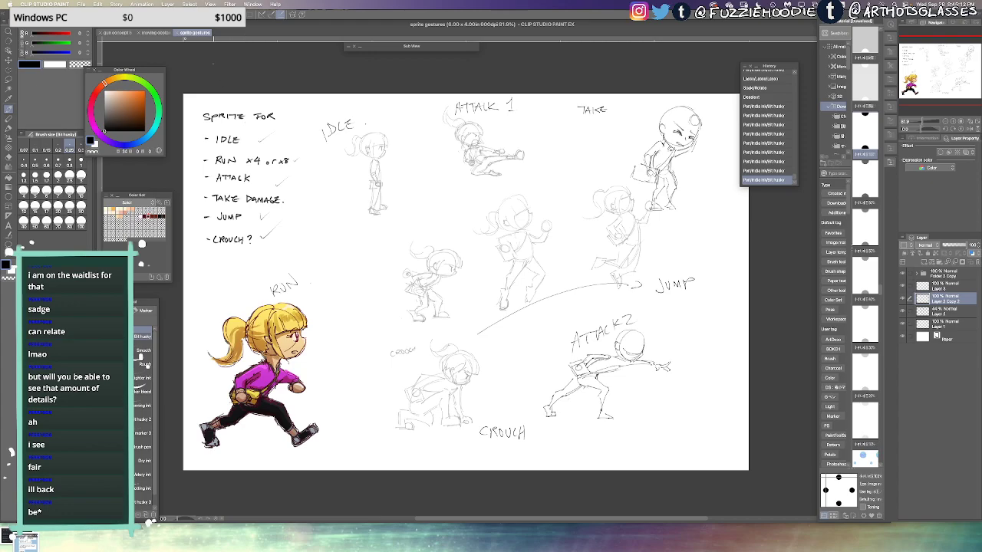
Create a new animation canvas measuring 4096 × 4096 px, with the resolution set to 150 dpi
click(81, 4)
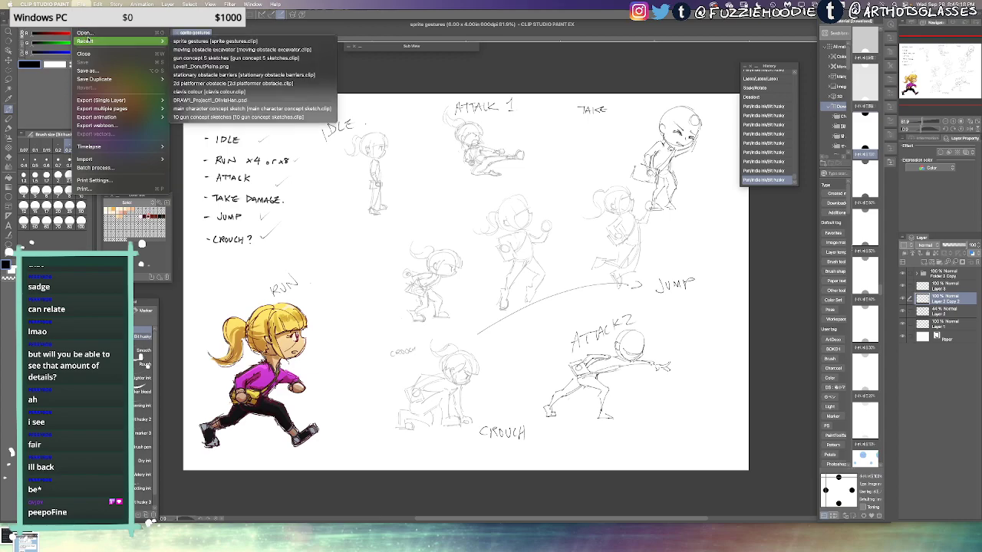
mouse_move(88, 40)
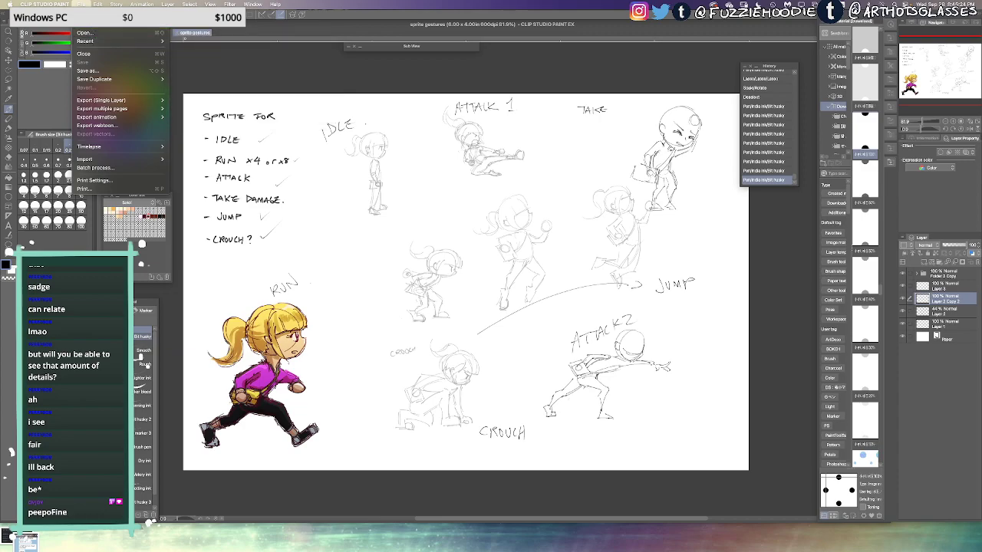
click(96, 17)
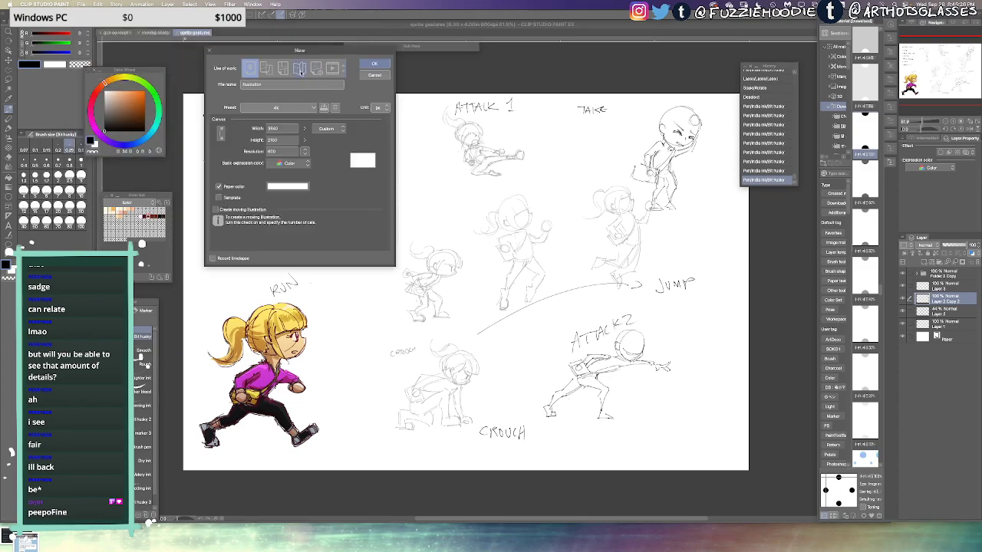
click(332, 68)
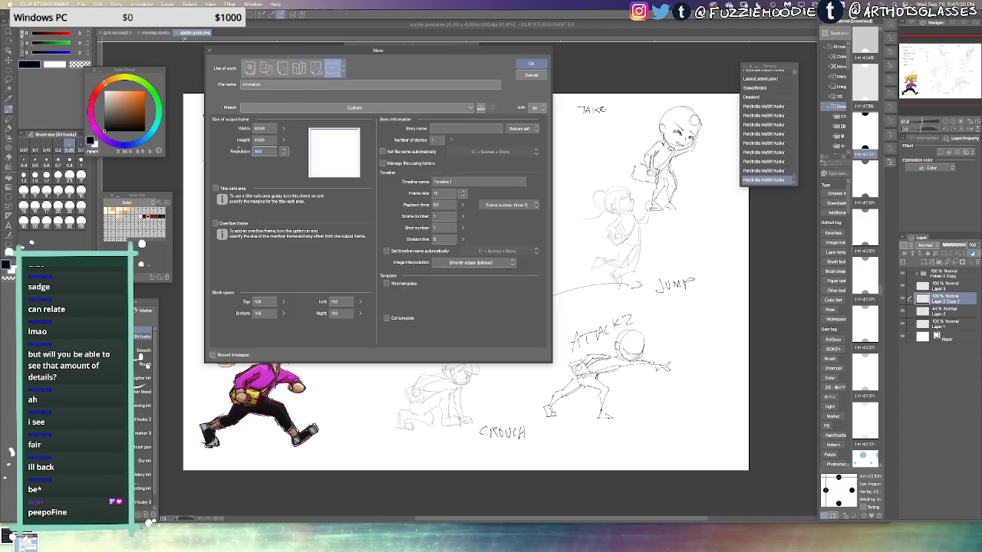
text(150)
click(269, 128)
click(446, 193)
text(2)
click(441, 205)
click(532, 64)
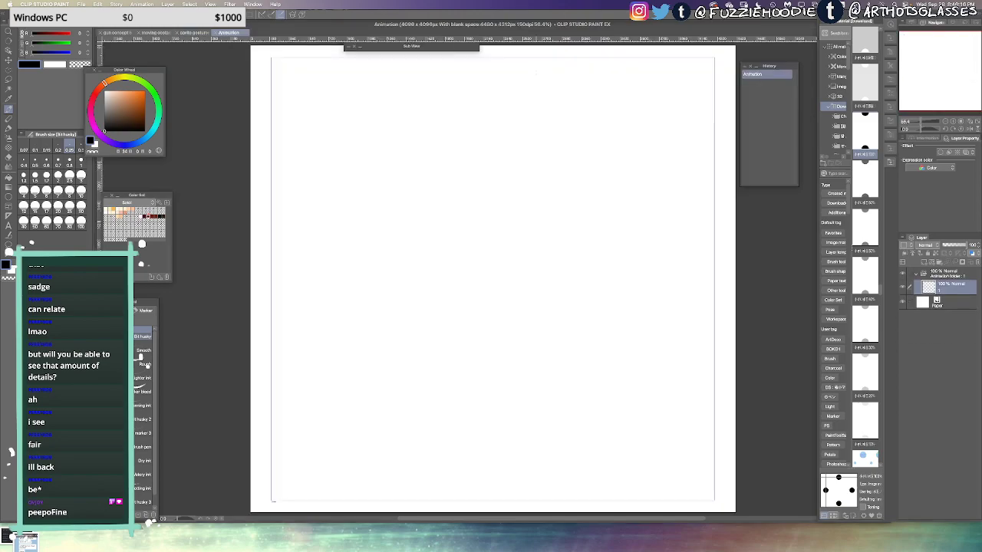
scroll(537, 232, down, 2)
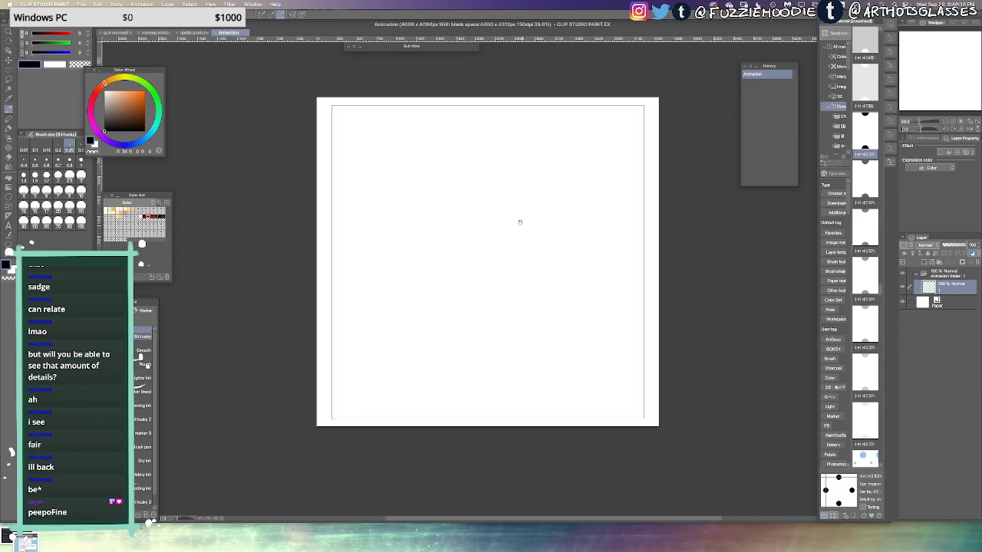
Copy the coloured run pose's folder from the sprite gestures file and paste it into the new animation canvas
click(194, 32)
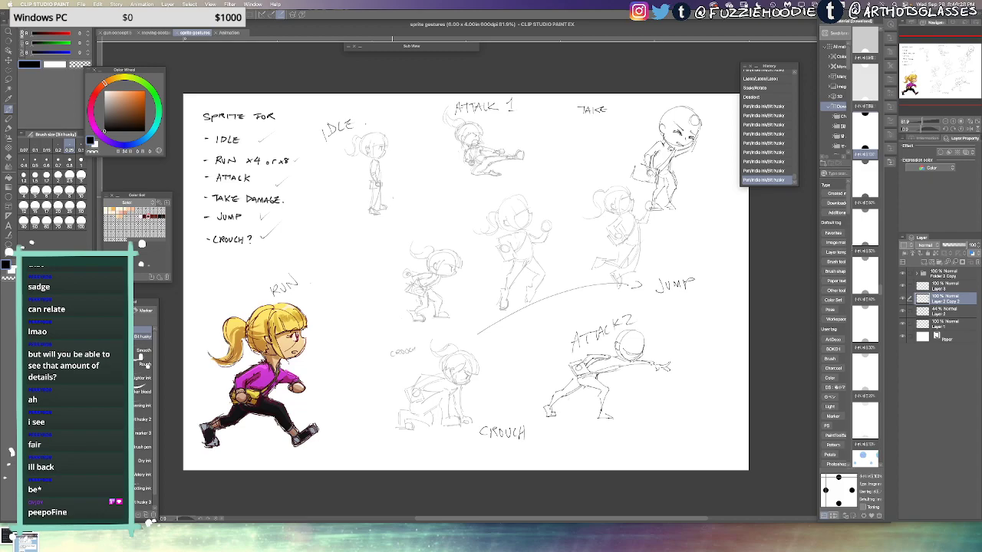
click(921, 274)
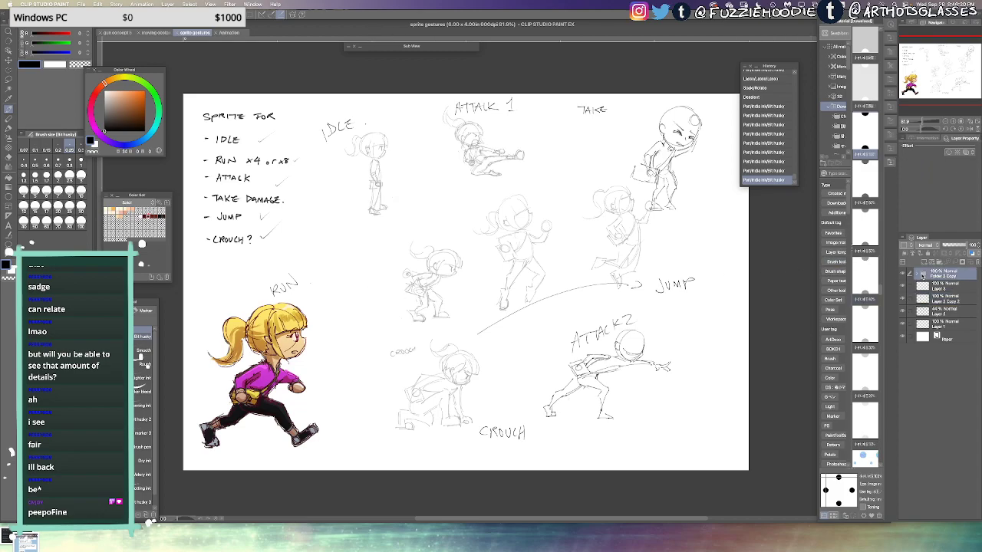
click(234, 33)
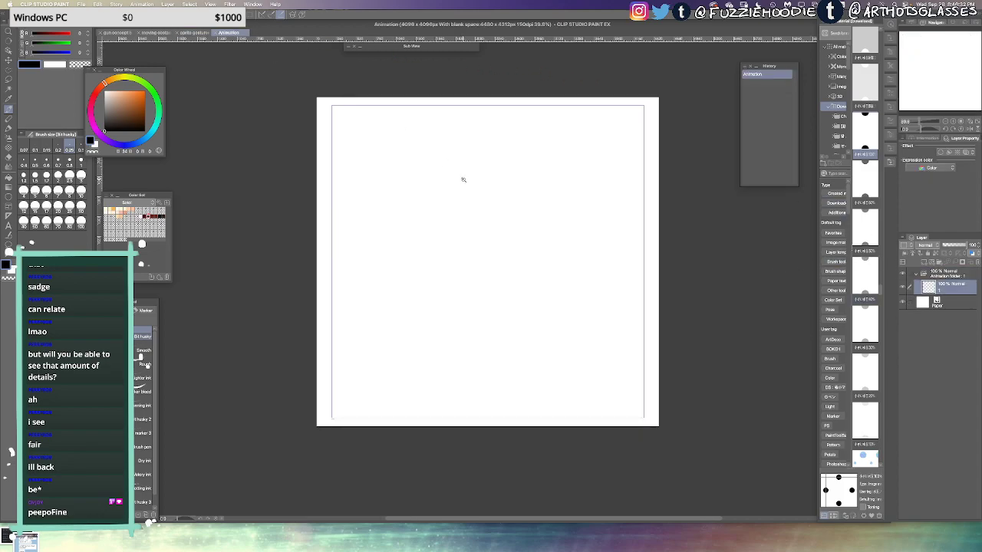
key(super+v)
scroll(591, 254, down, 2)
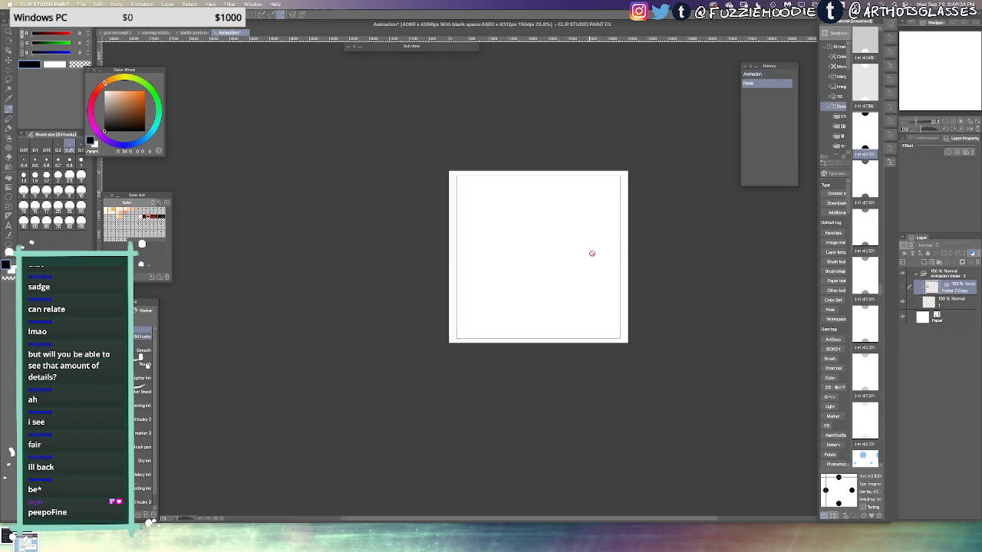
scroll(603, 294, down, 3)
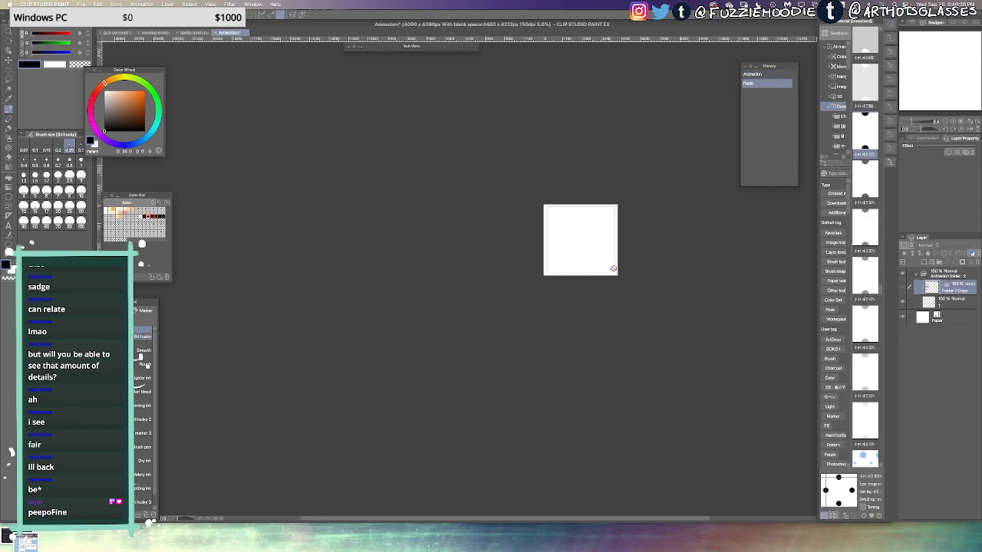
Select the pasted Folder 2 Copy, show the Timeline and enlarge it so its tracks are visible
click(940, 275)
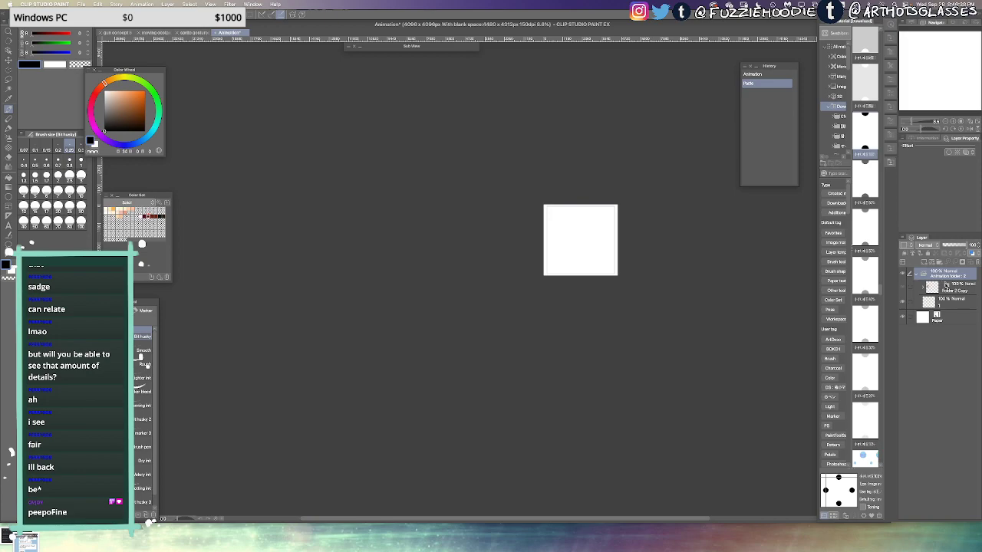
click(946, 287)
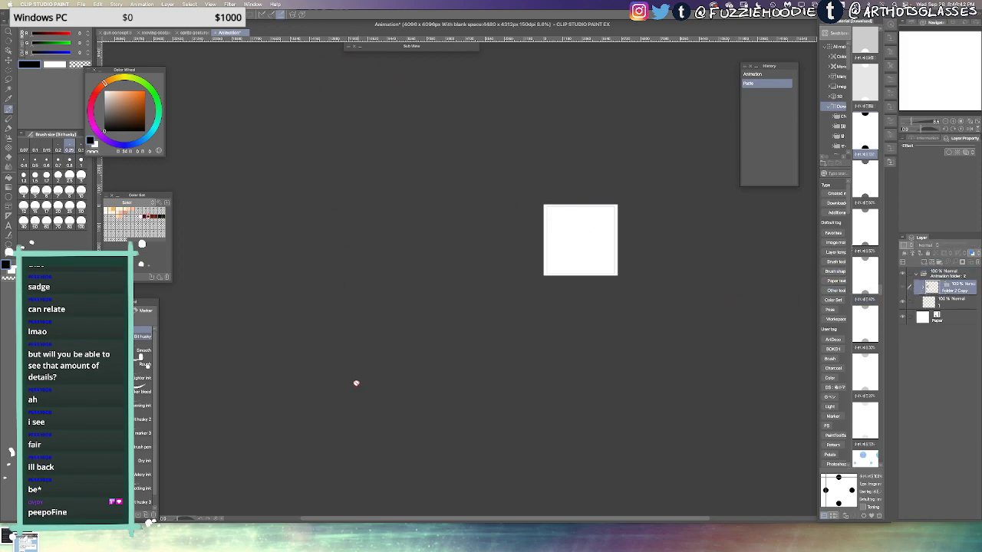
click(253, 3)
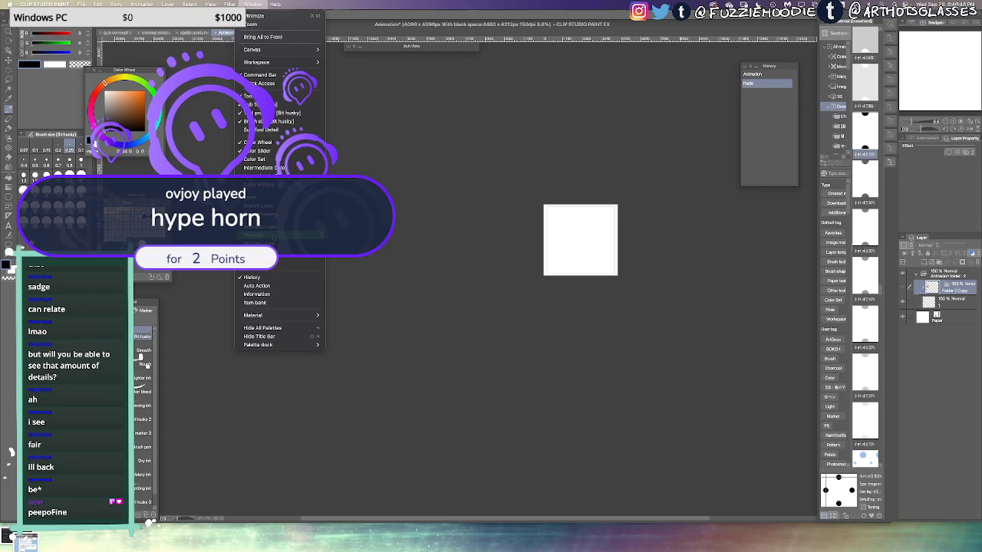
click(265, 234)
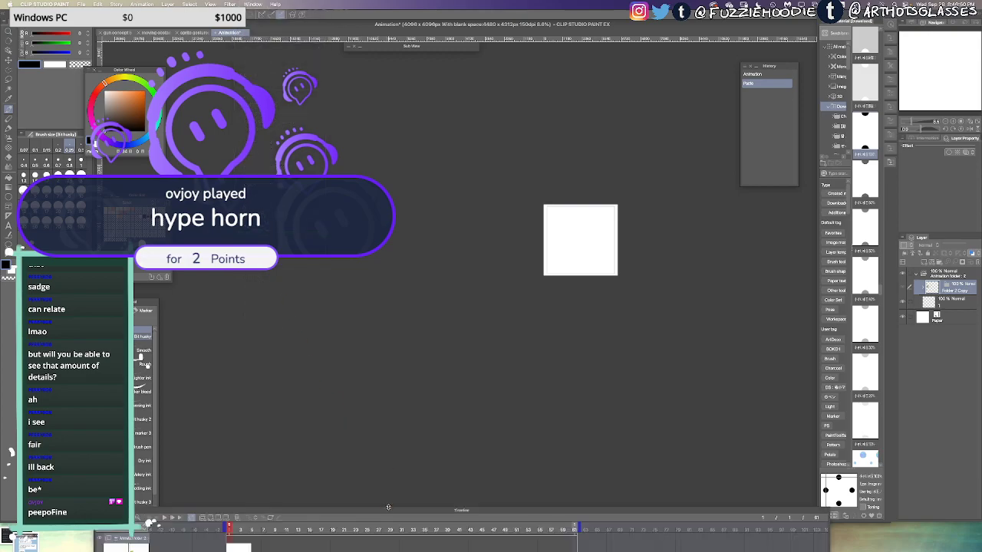
drag(387, 512, 393, 421)
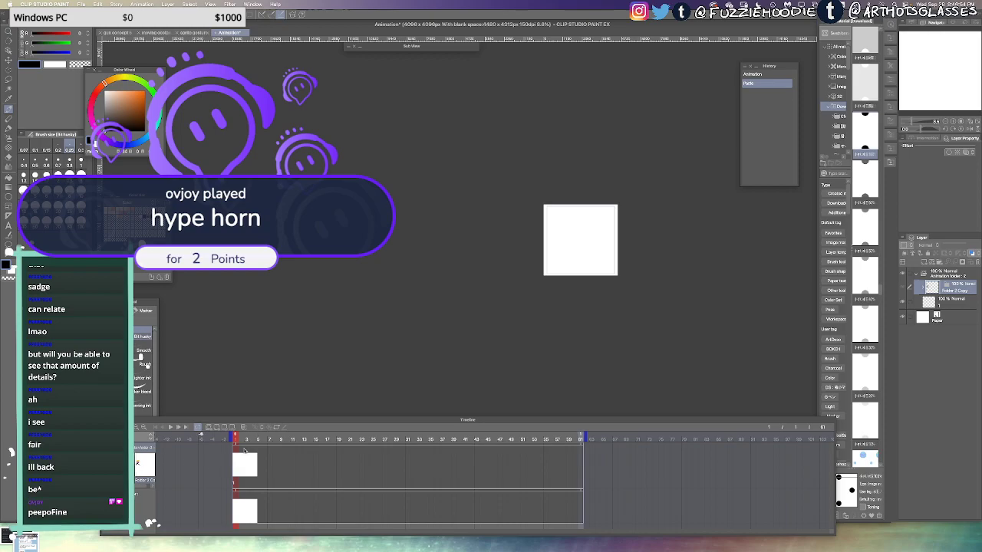
Assign Folder 2 Copy as the cel at frame 3 of the timeline
click(246, 437)
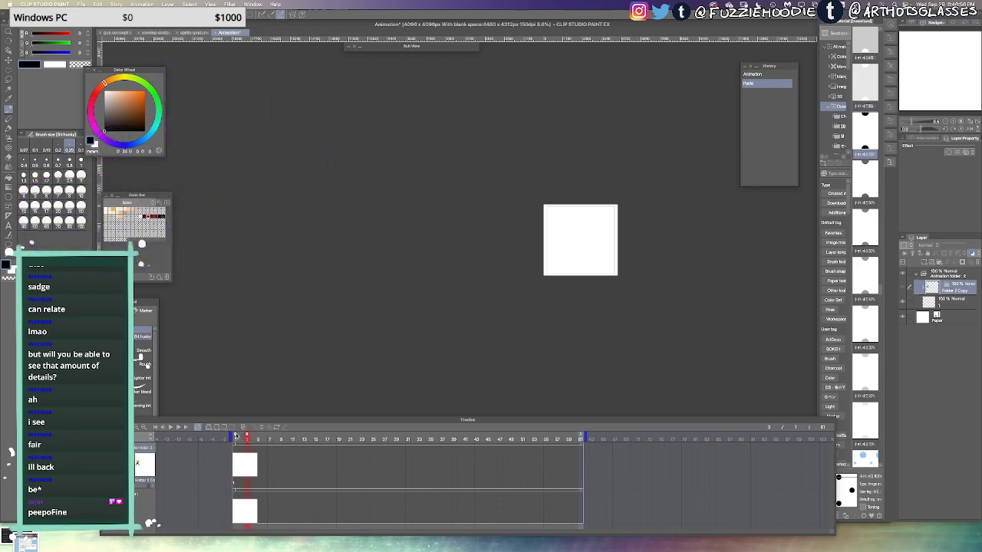
click(226, 427)
click(450, 244)
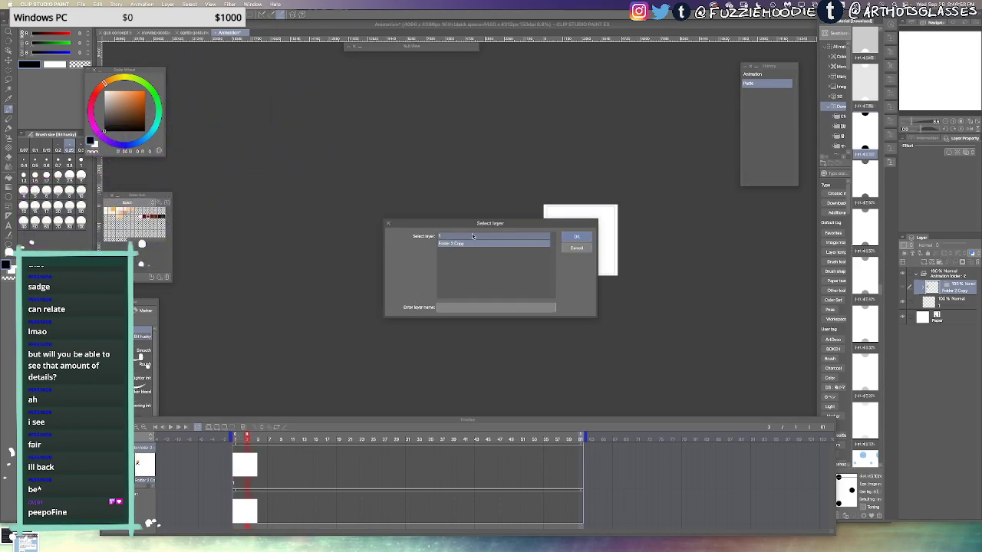
click(568, 237)
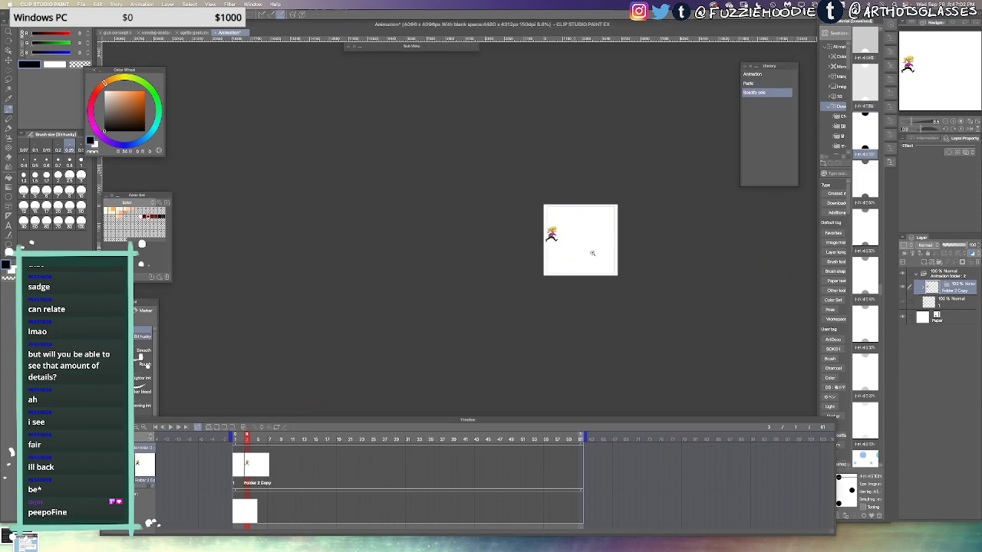
Scale the running girl up to about three times her size and centre her on the canvas
drag(586, 252, 479, 284)
drag(549, 270, 520, 269)
drag(583, 253, 549, 252)
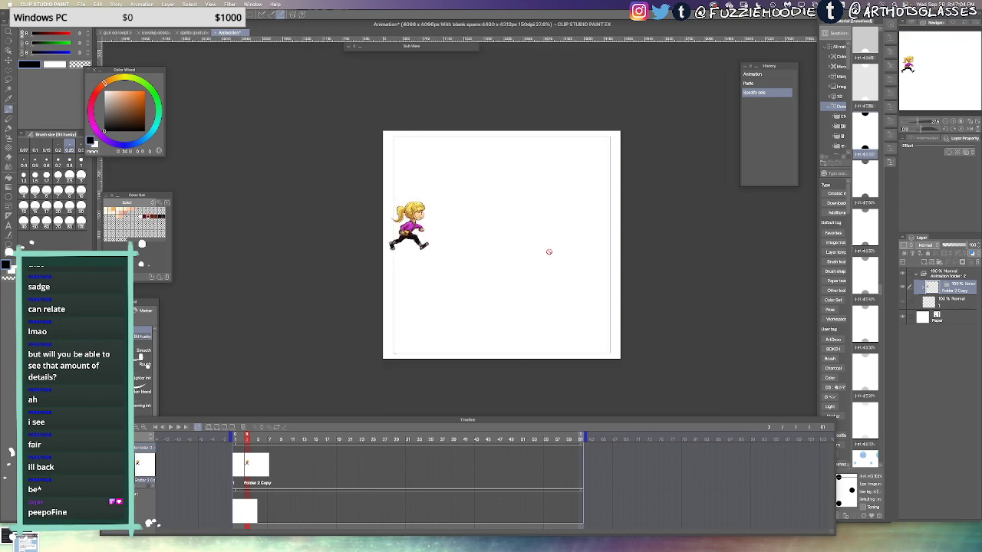
key(ctrl+t)
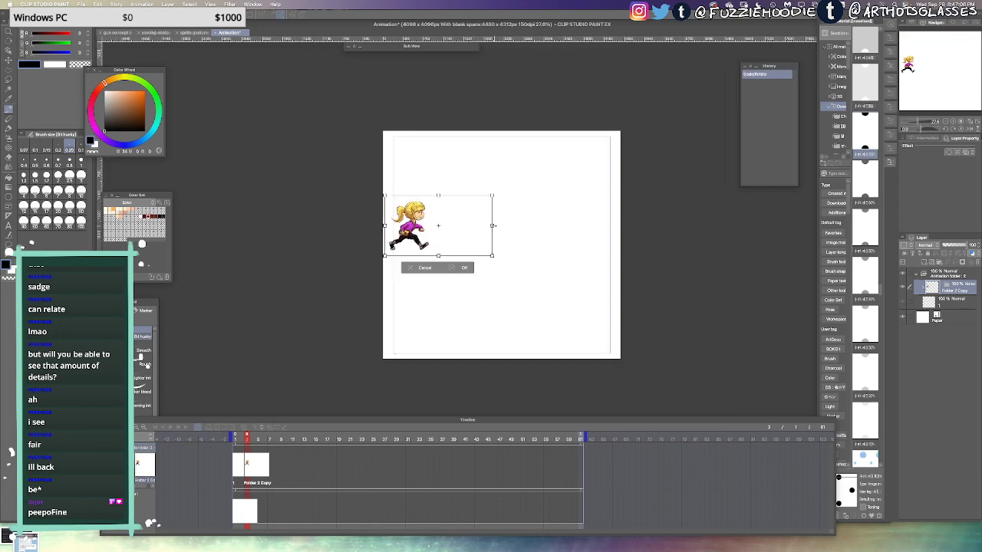
drag(494, 232, 695, 244)
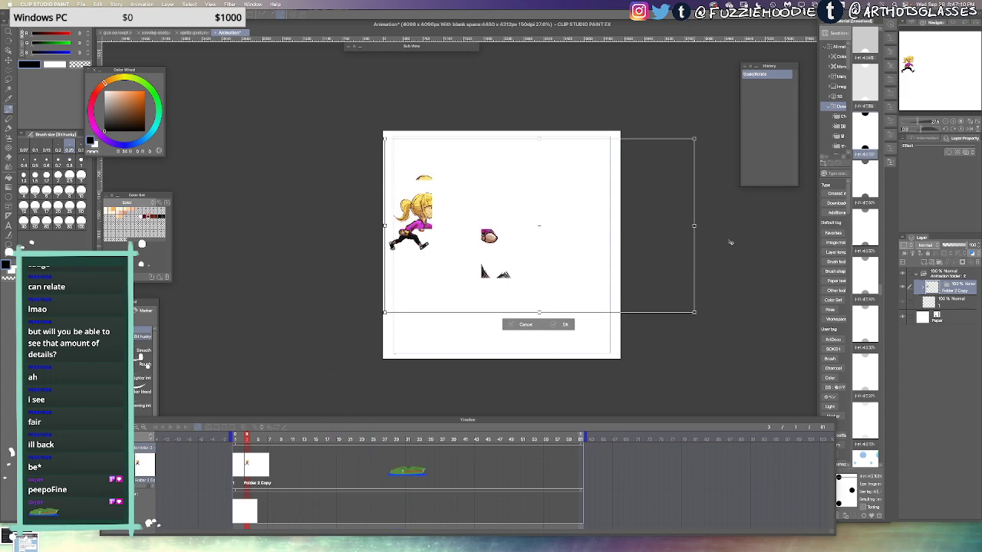
drag(613, 257, 633, 265)
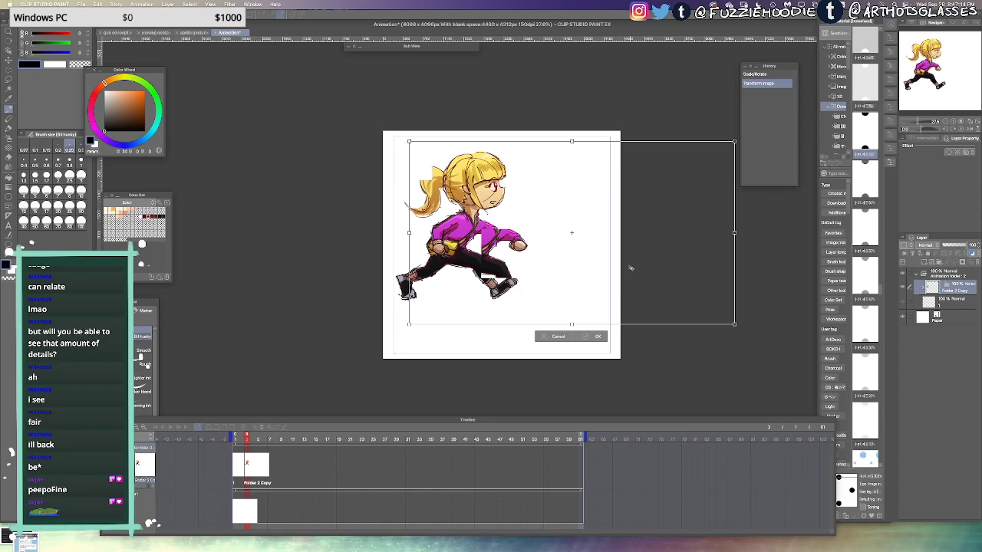
drag(597, 272, 603, 273)
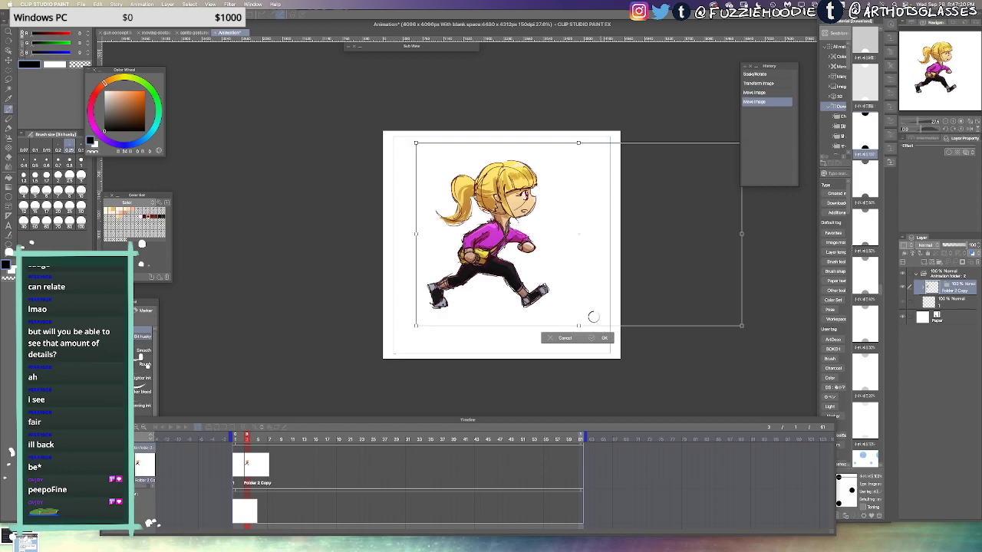
click(590, 334)
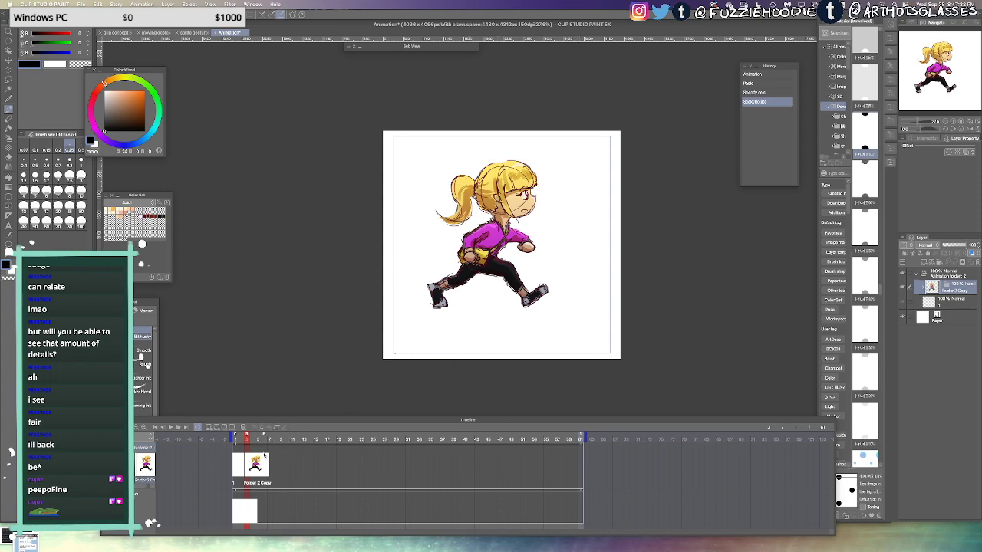
Move the run pose's cel to the first frame and set the timeline's end frame to 60
click(240, 464)
click(247, 463)
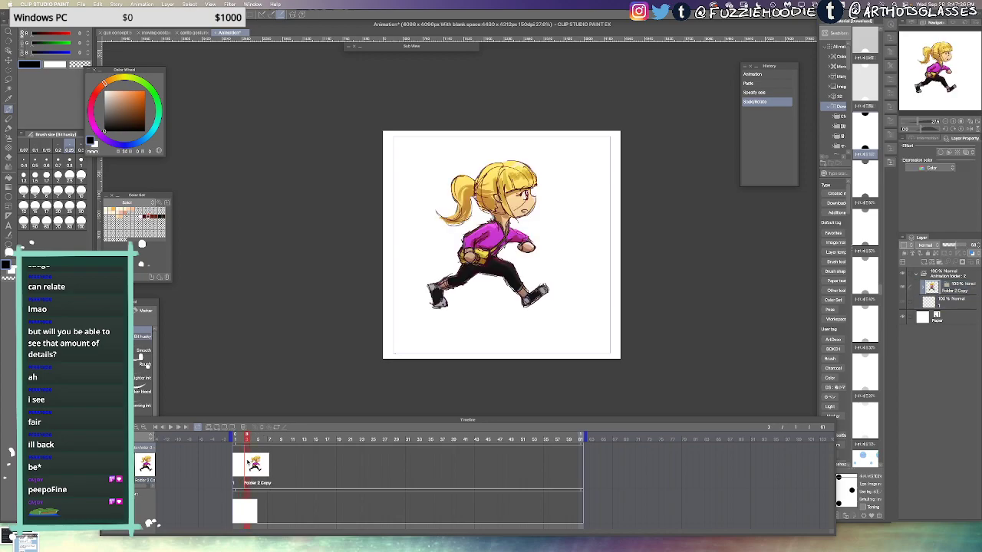
drag(246, 452, 236, 452)
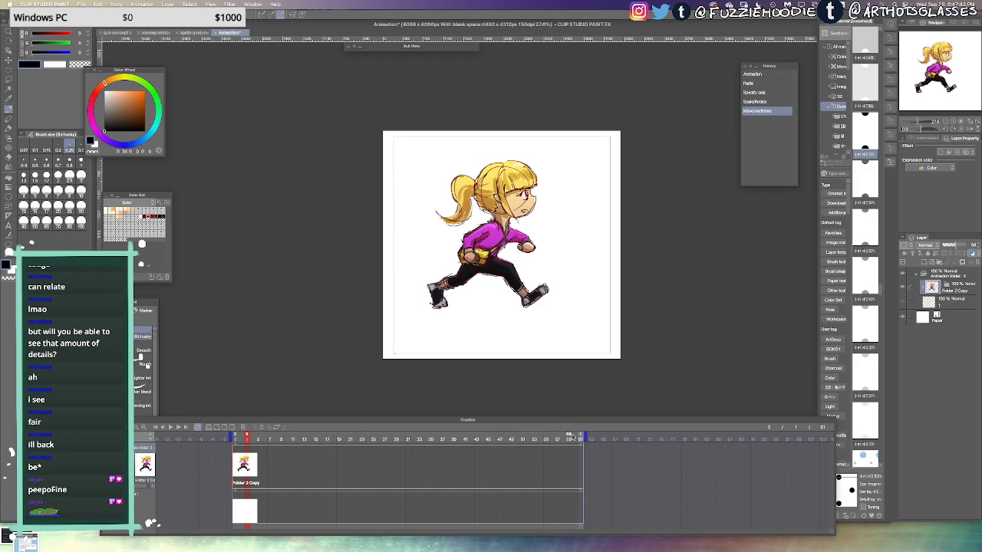
click(580, 439)
drag(585, 436, 581, 447)
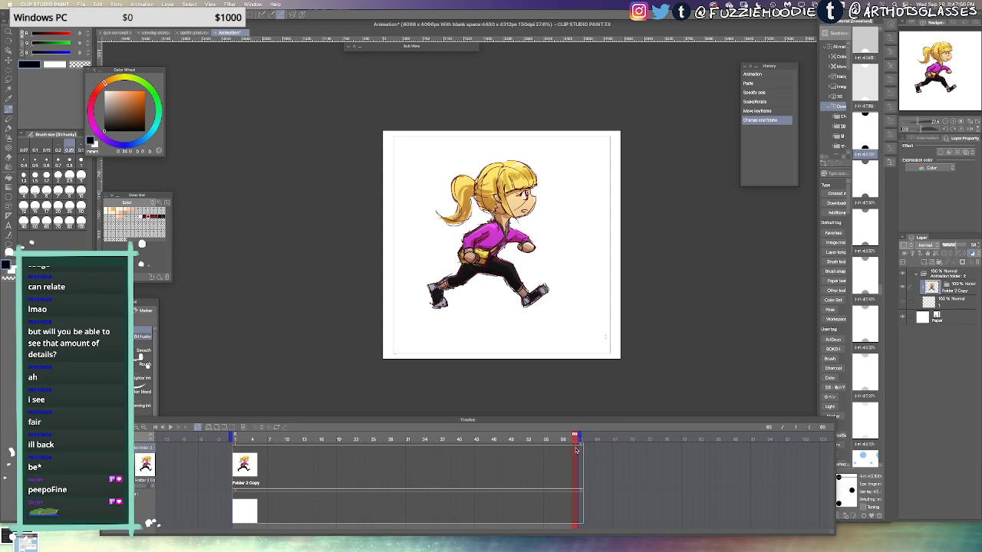
key(super+shift+c)
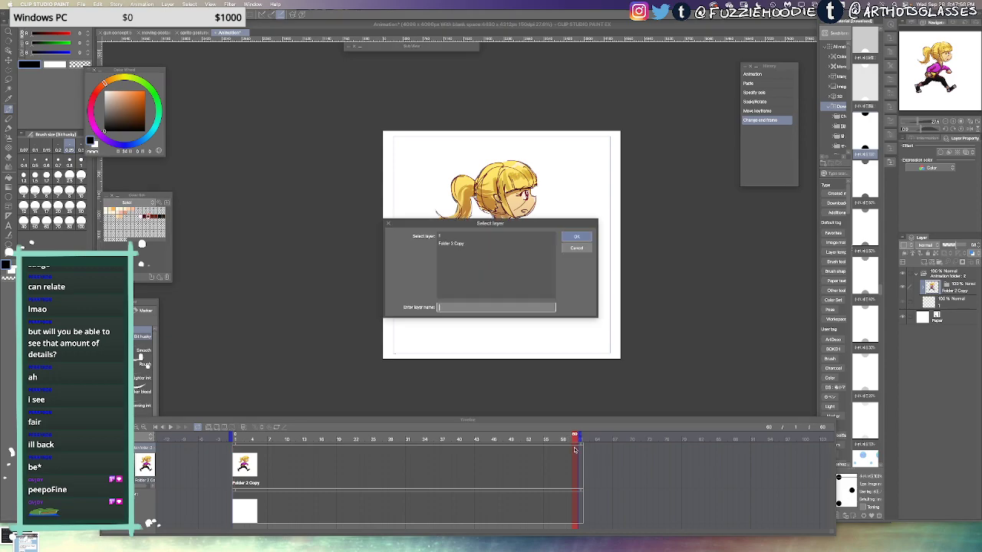
click(576, 237)
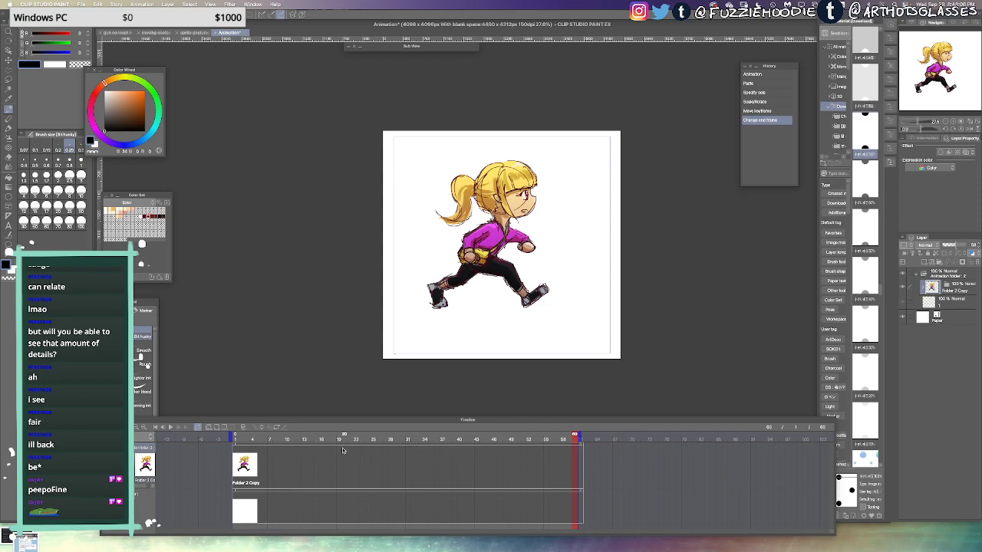
click(323, 457)
click(926, 266)
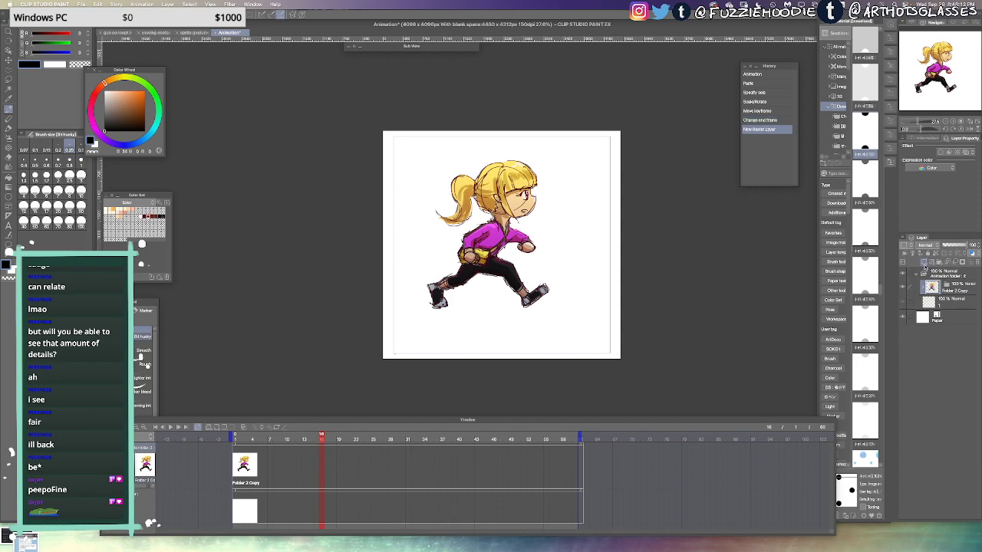
key(ctrl+z)
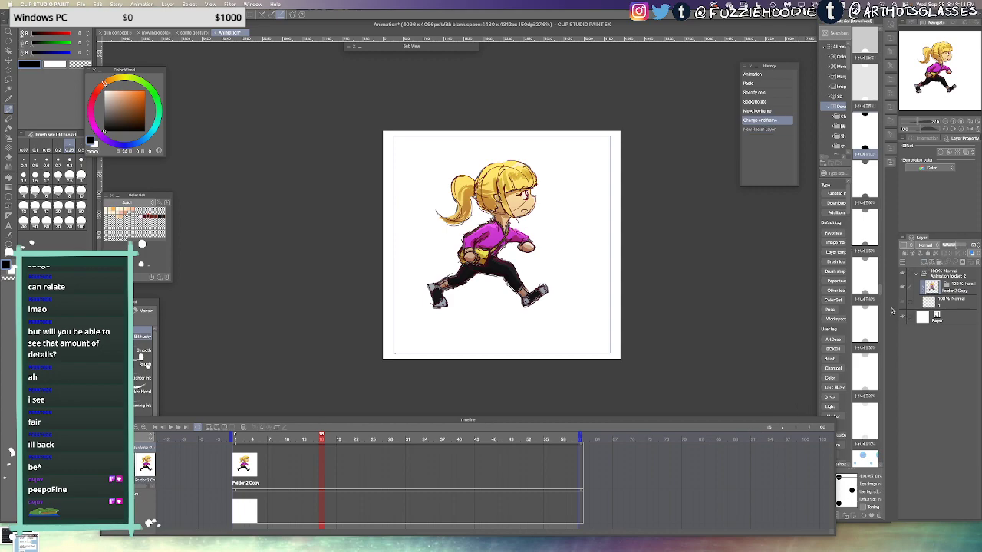
click(922, 290)
click(922, 290)
click(932, 287)
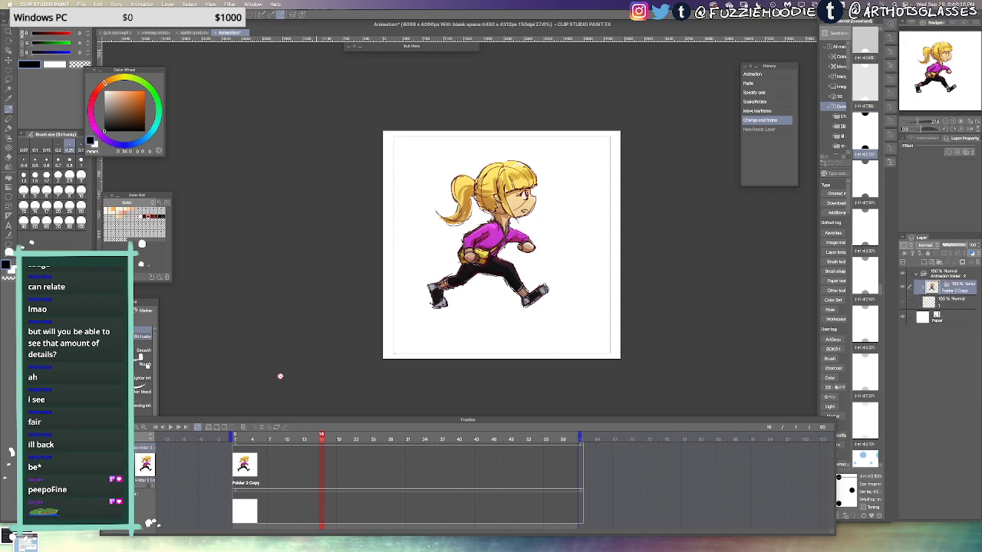
click(209, 427)
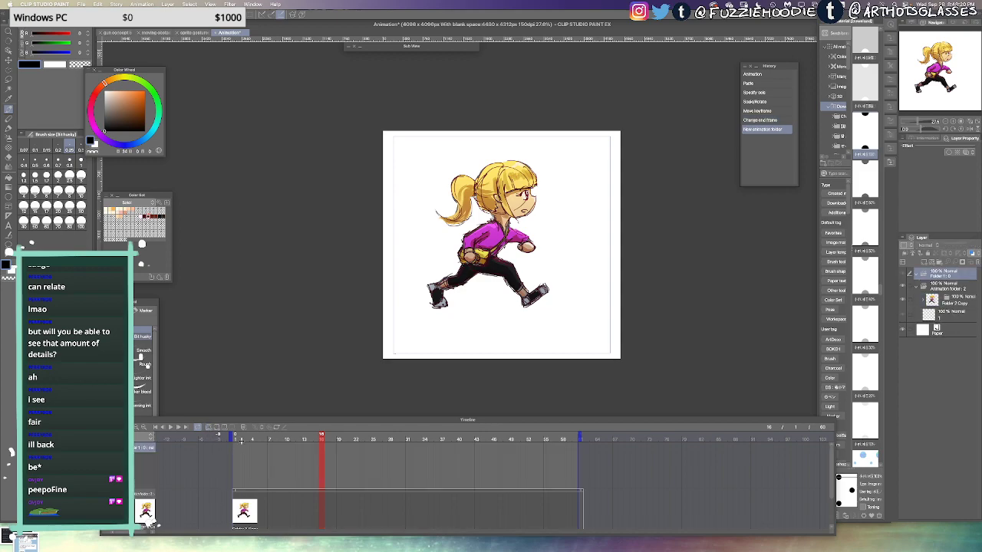
key(ctrl+z)
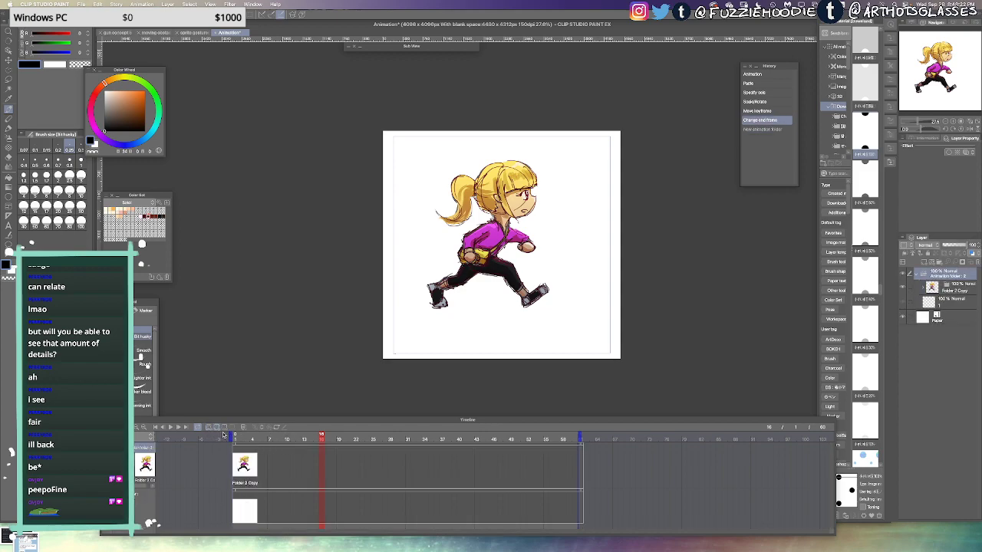
Add new blank animation cels to the animation folder track at frames 16, 31 and 46
click(218, 428)
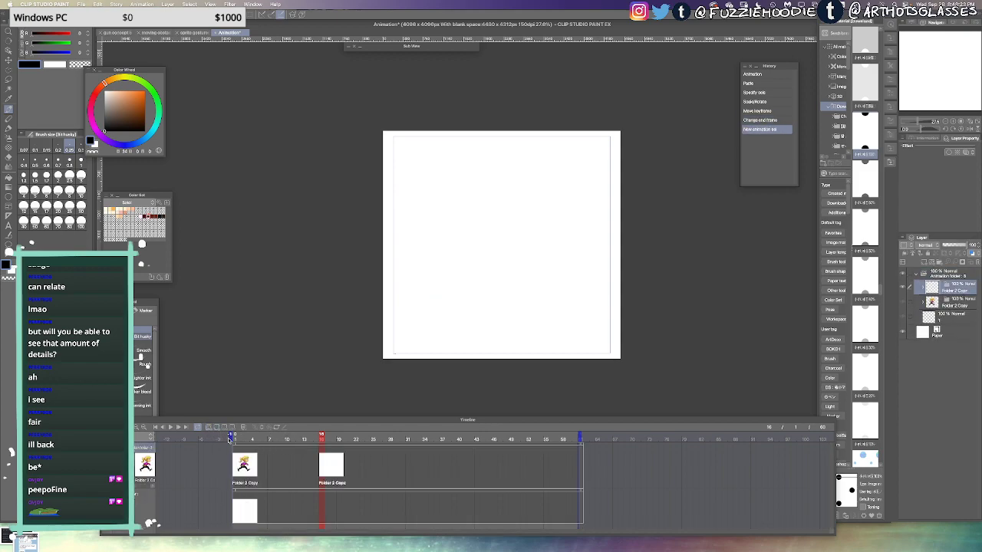
click(408, 458)
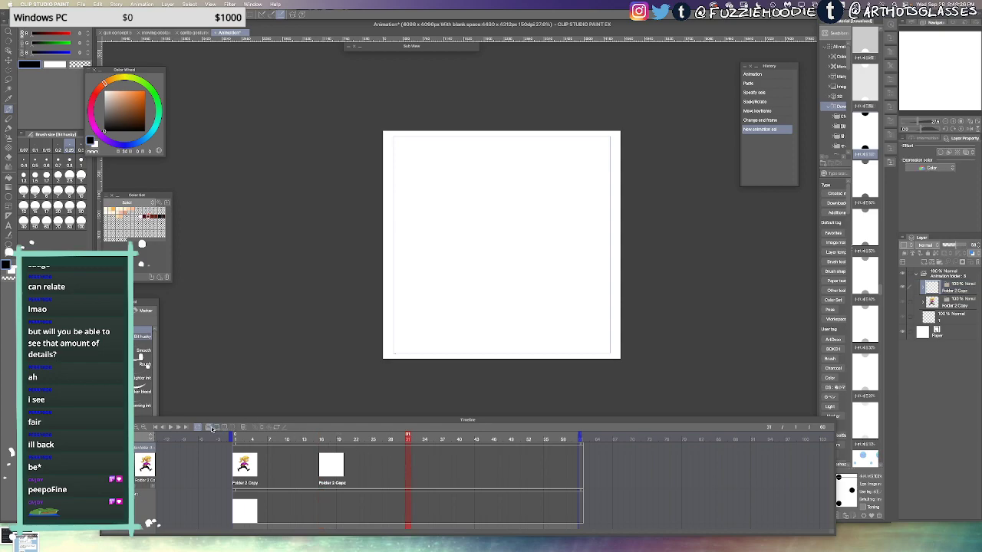
click(229, 427)
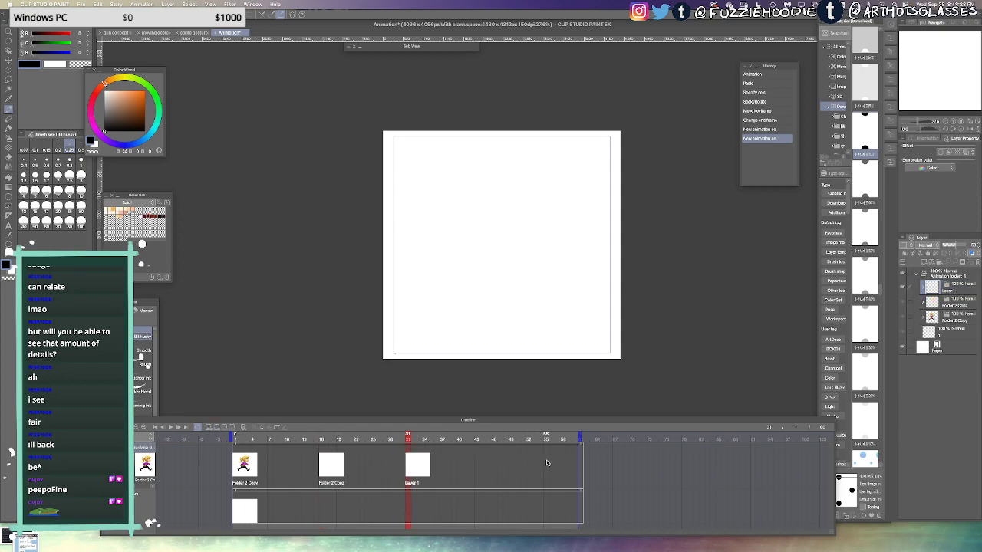
click(495, 465)
click(223, 428)
Assign the coloured run pose's Folder 2 Copy as the cel at frame 60 to close the loop
click(577, 463)
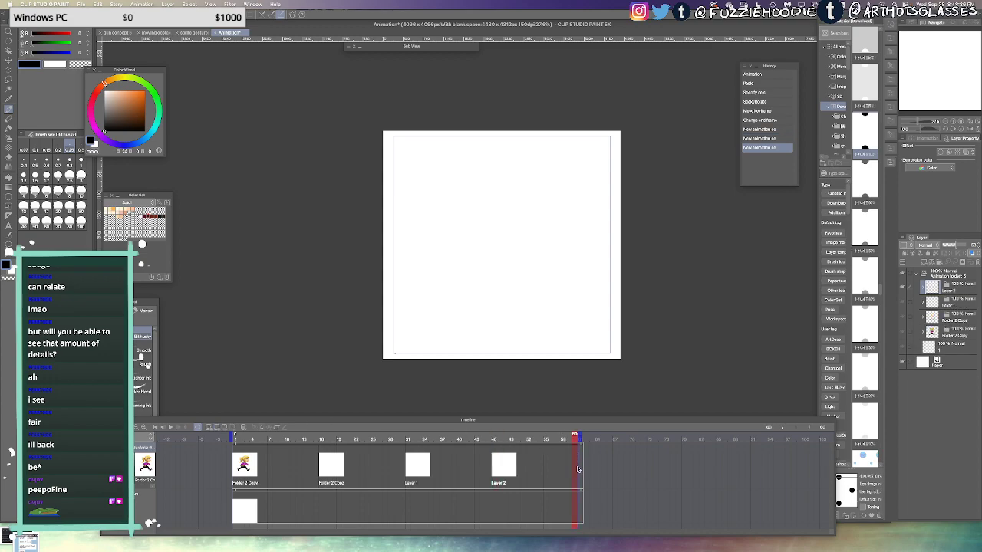
click(570, 463)
key(super+shift+c)
click(488, 252)
click(496, 244)
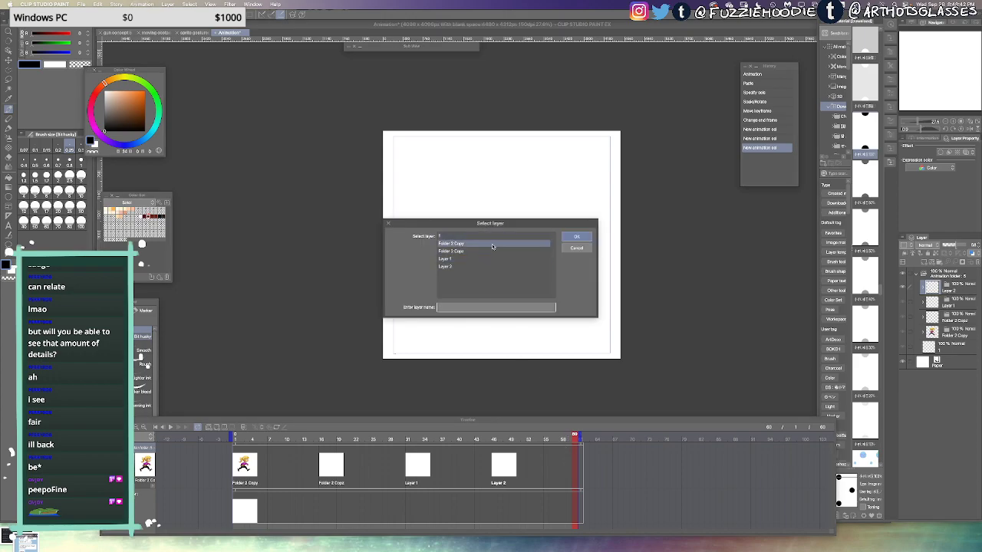
click(506, 251)
click(499, 244)
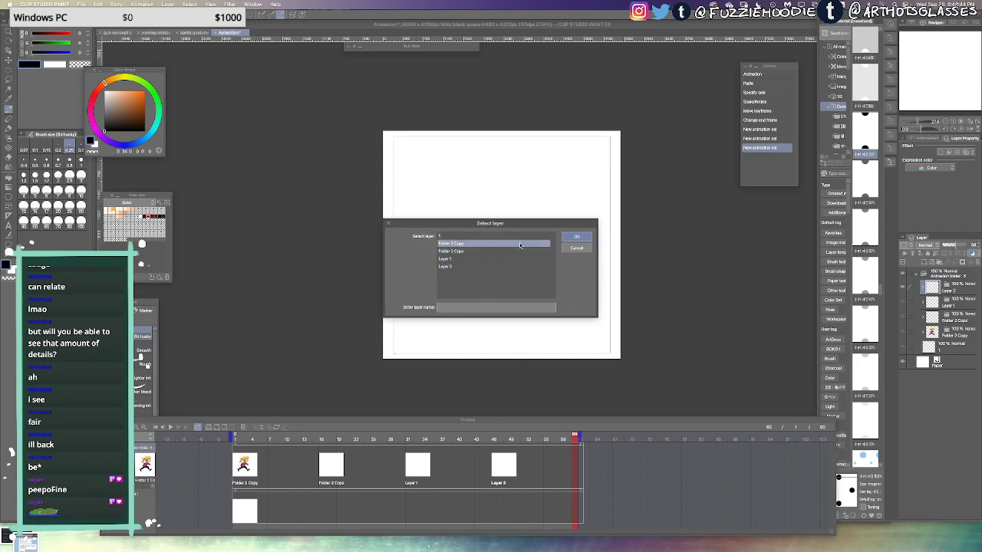
click(577, 237)
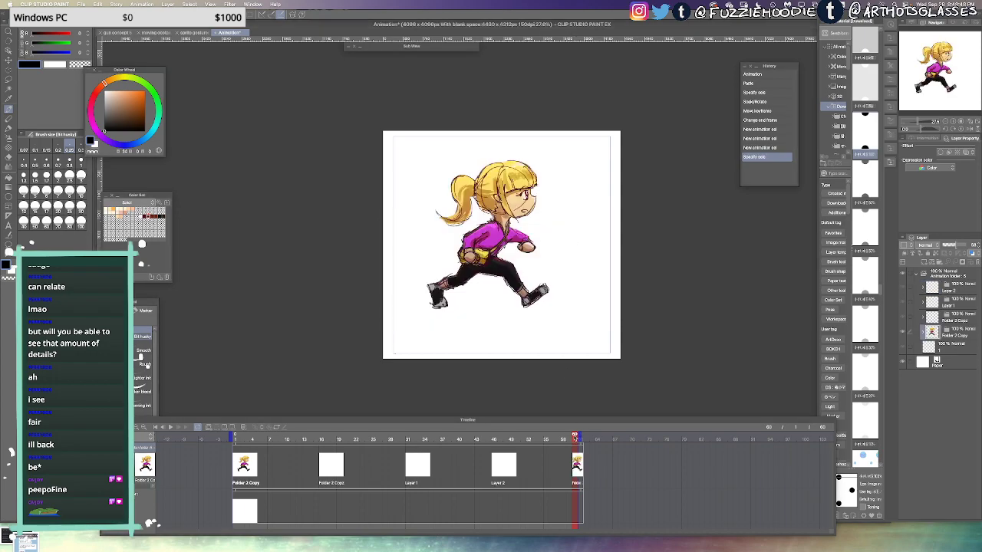
Go to the blank cel at frame 16 and enable onion skin over the run pose
drag(575, 438, 322, 440)
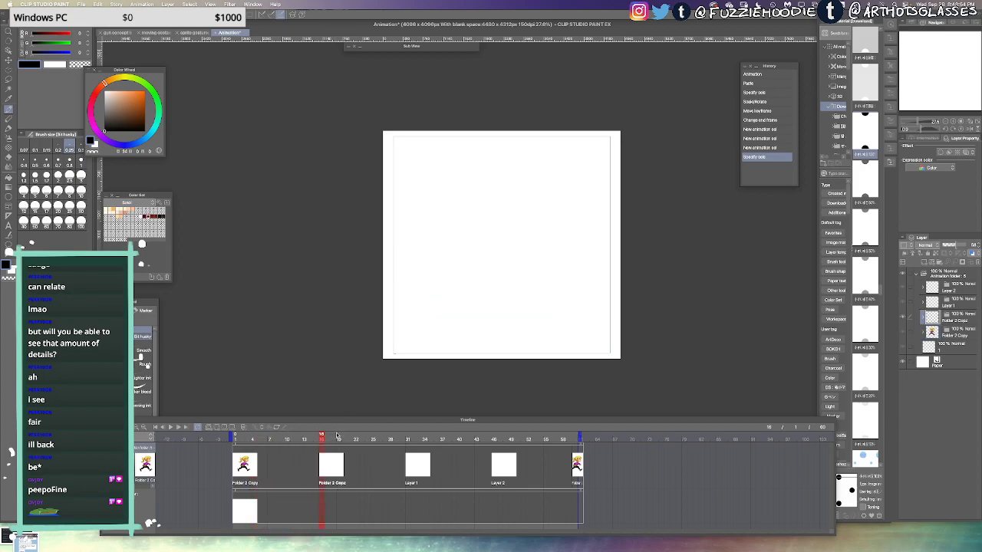
click(243, 427)
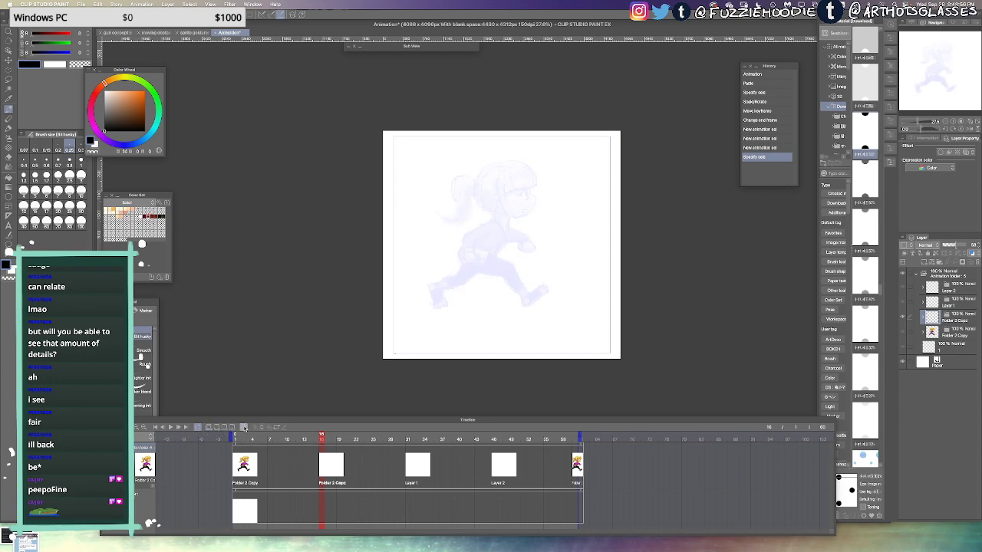
scroll(462, 280, up, 2)
drag(526, 304, 500, 319)
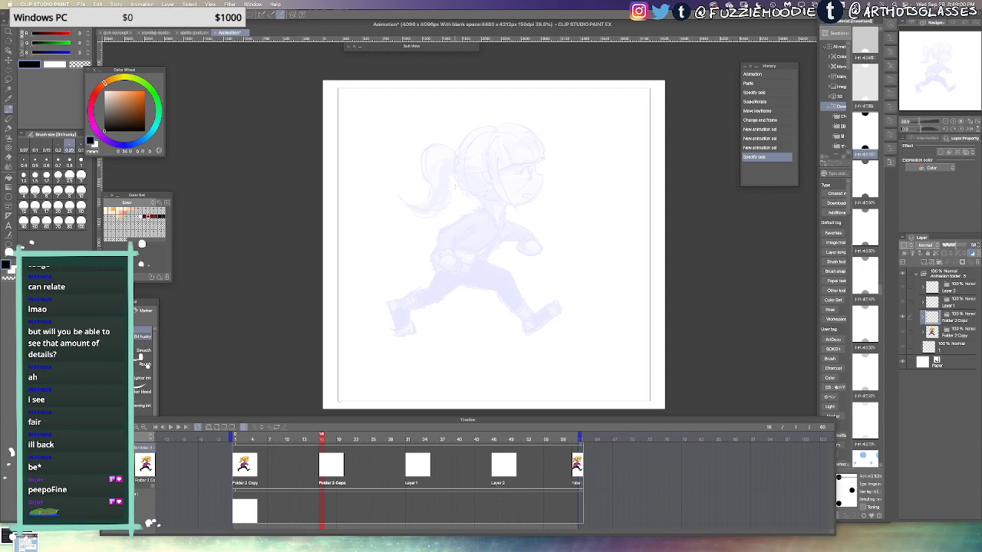
Set the pen's brush size to 5, trying a stroke on the head outline and undoing it
key(bracketright)
key(bracketright)
key(bracketright)
key(bracketright)
key(bracketright)
key(bracketright)
key(bracketright)
key(bracketright)
key(bracketright)
key(bracketright)
key(bracketright)
key(bracketright)
key(bracketright)
key(bracketright)
key(bracketright)
key(bracketright)
scroll(464, 133, up, 2)
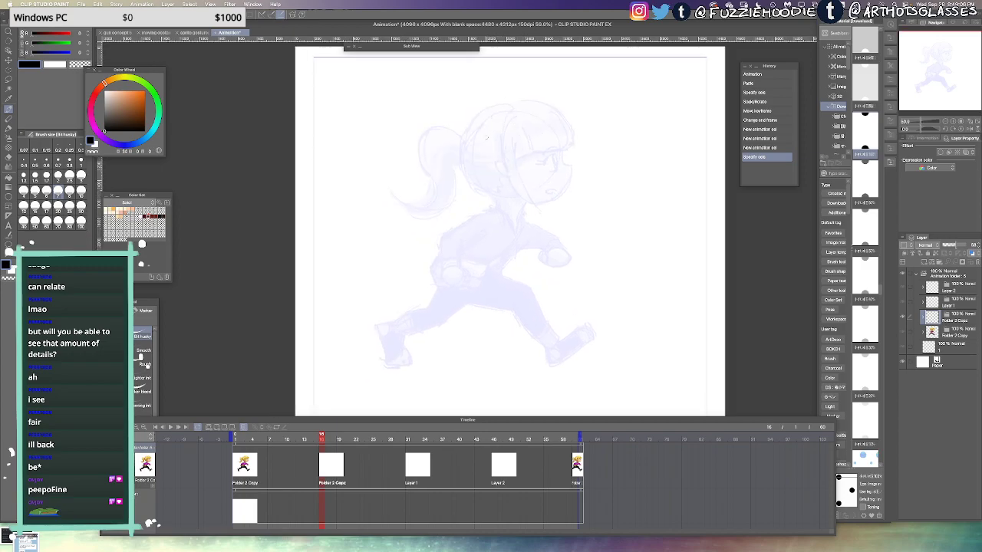
mouse_move(464, 145)
mouse_down()
mouse_move(473, 118)
mouse_move(493, 112)
mouse_up()
key(ctrl+z)
key(bracketleft)
key(bracketleft)
From the blank cel at frame 31, change how many previous and next cels the onion skin shows
click(413, 448)
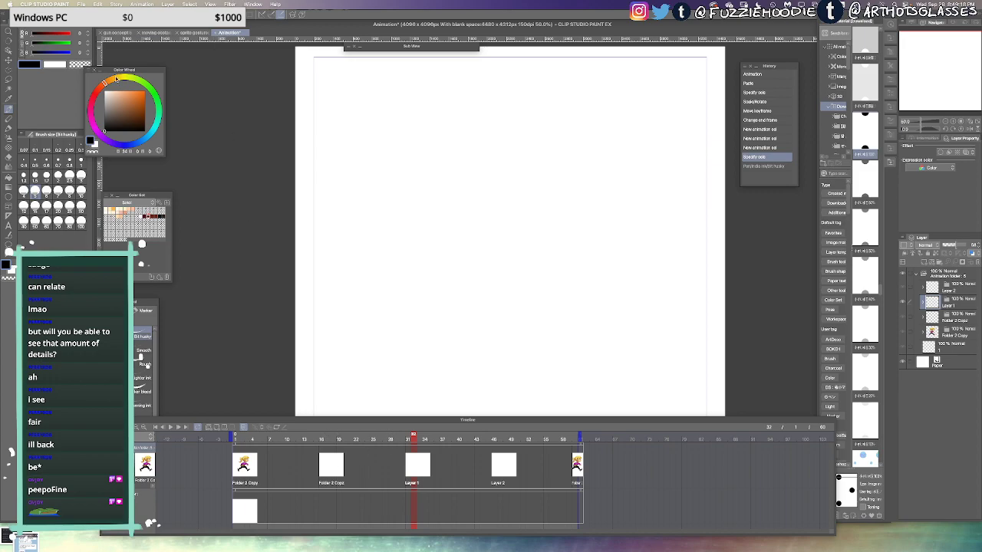
click(140, 4)
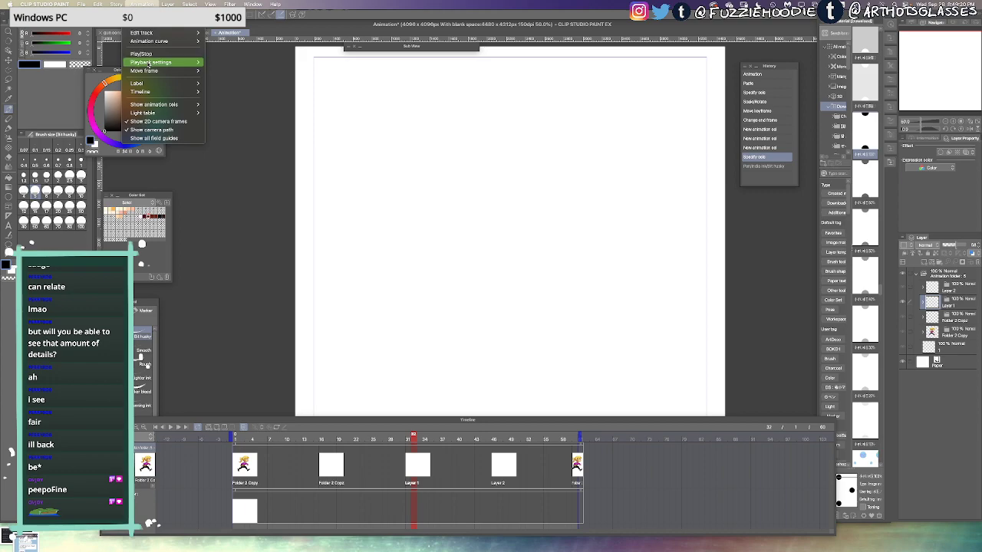
mouse_move(157, 42)
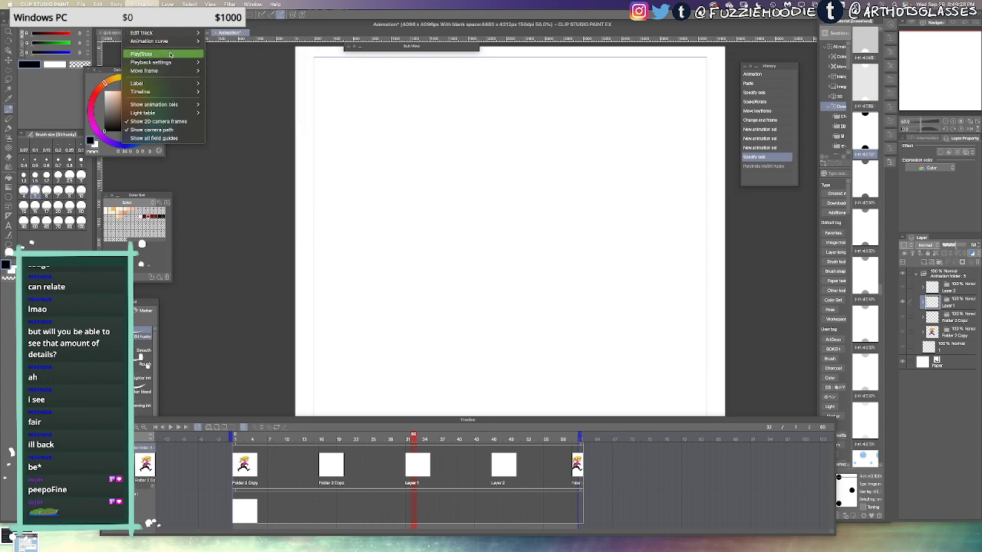
mouse_move(172, 73)
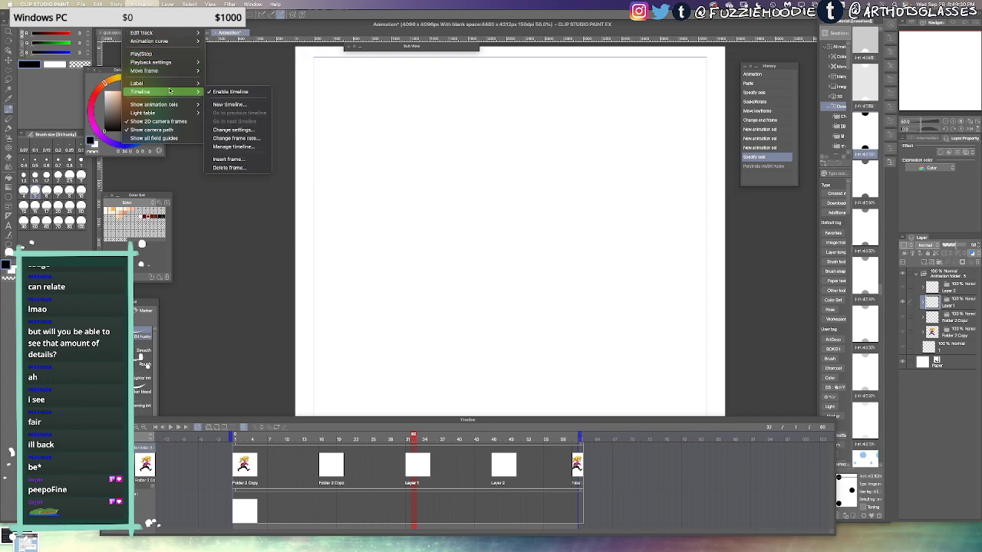
mouse_move(172, 105)
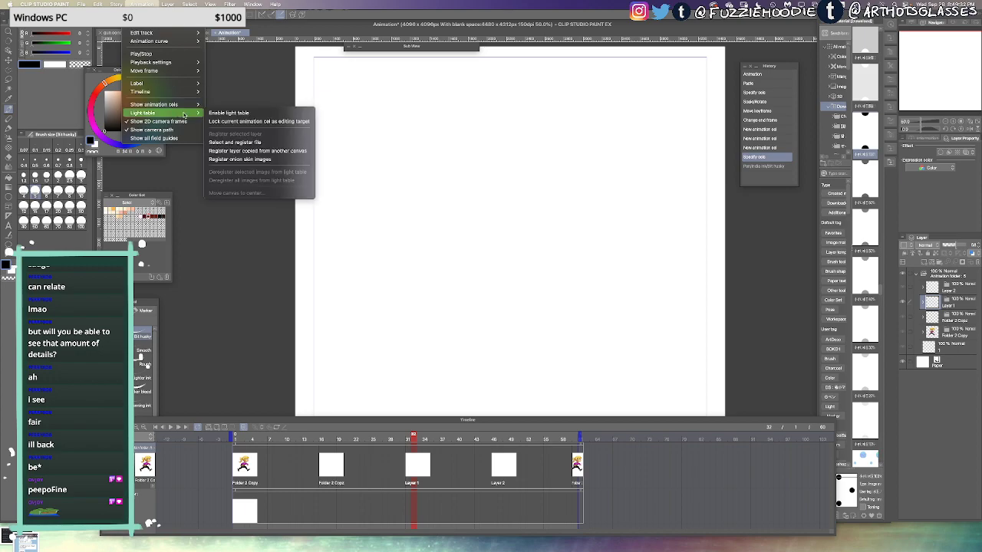
click(225, 122)
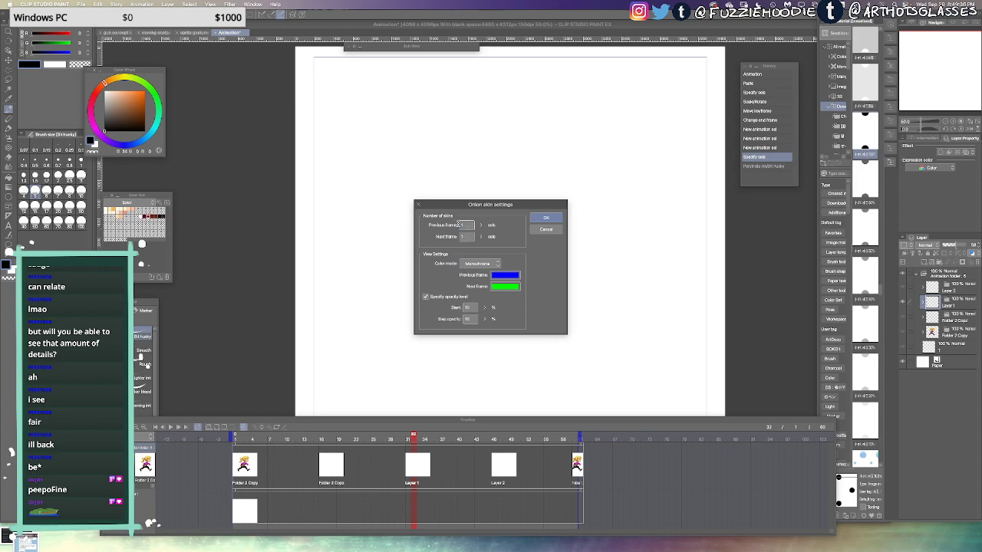
text(3)
drag(468, 224, 452, 236)
text(22)
click(543, 218)
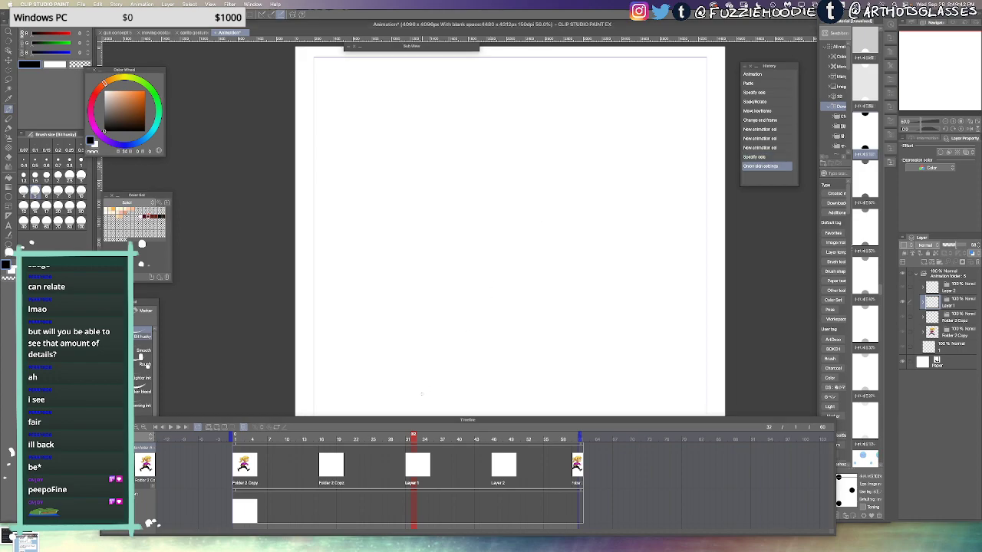
Scrub the timeline around frame 31 to check which cels show the onion skin
mouse_move(413, 441)
mouse_down()
mouse_move(397, 441)
mouse_move(407, 441)
mouse_up()
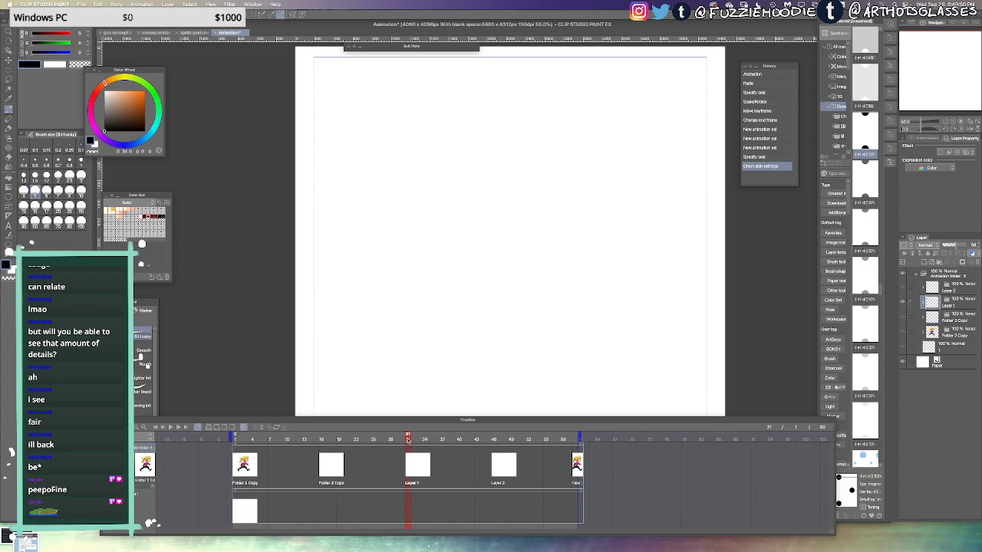
drag(400, 442, 391, 440)
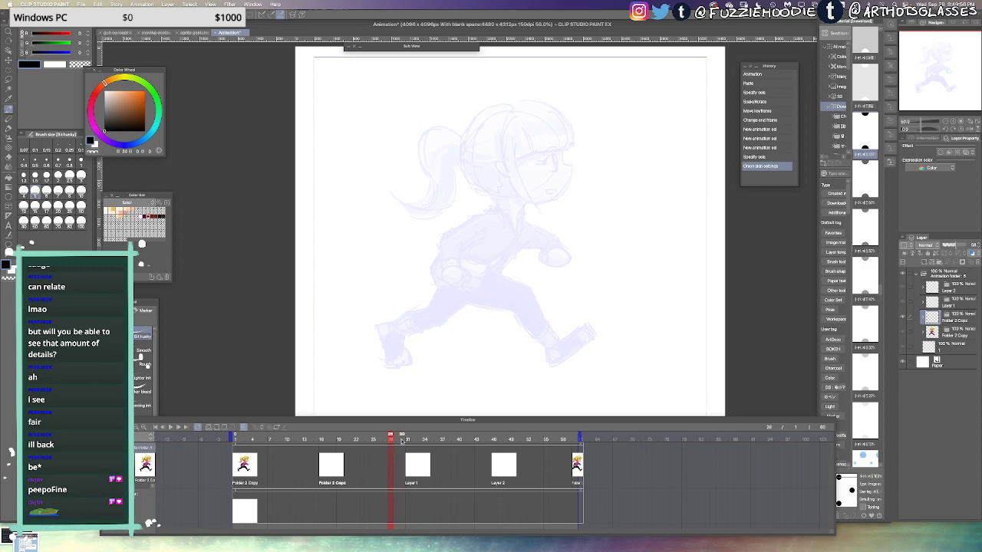
click(412, 441)
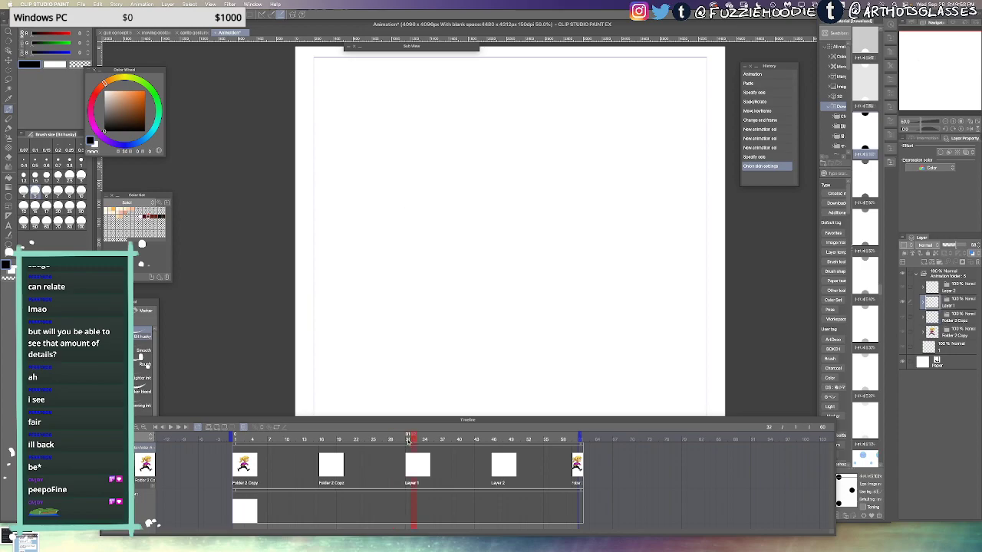
At frame 29, on the second cel, trace the outlines of the rear shoe and rear leg over the onion skin
click(398, 441)
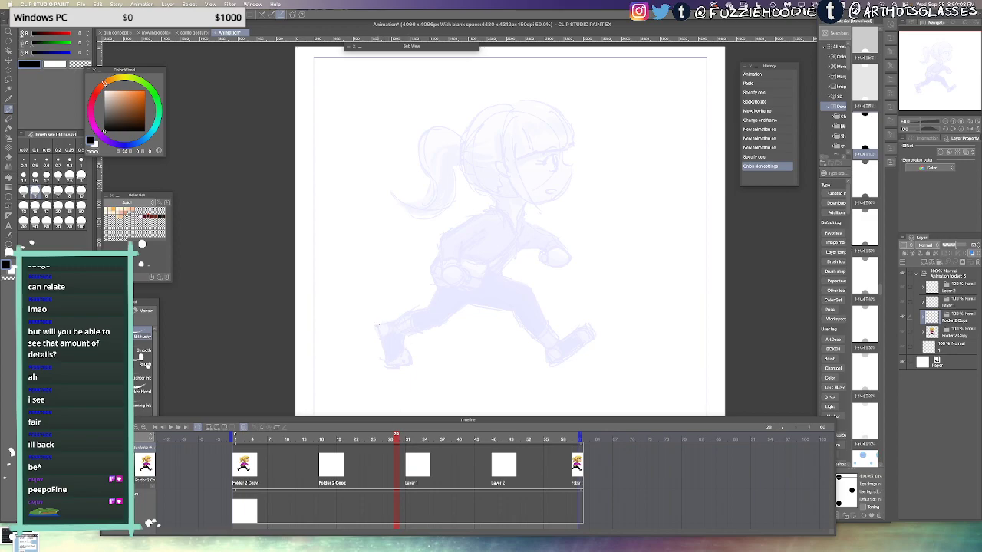
drag(376, 326, 398, 321)
key(super+z)
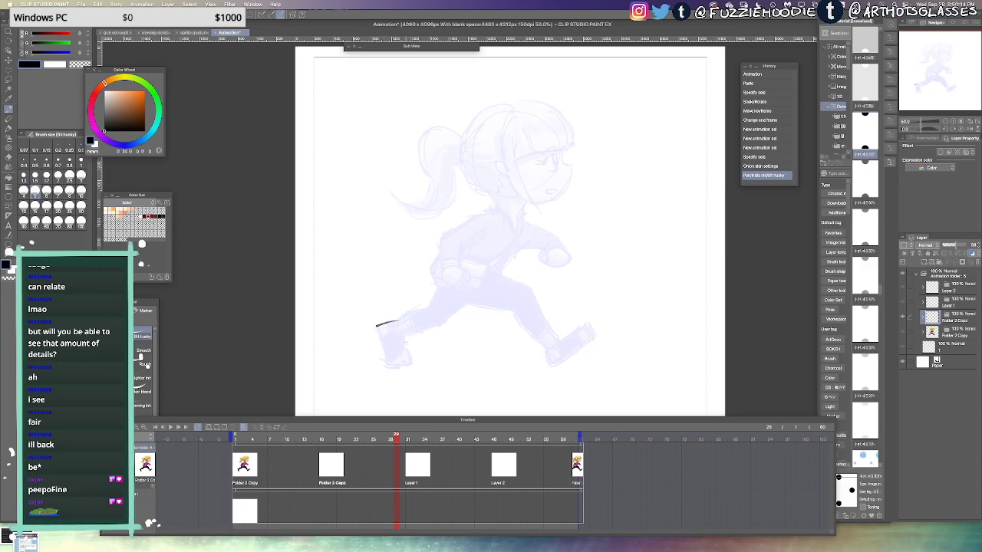
drag(402, 335, 411, 360)
key(super+z)
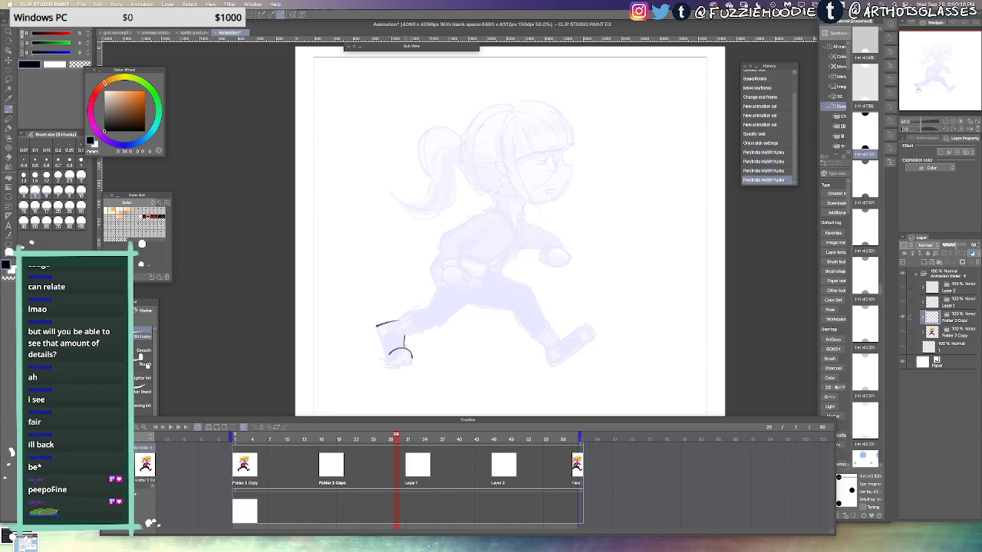
mouse_move(377, 326)
mouse_down()
mouse_move(385, 367)
mouse_move(412, 363)
mouse_up()
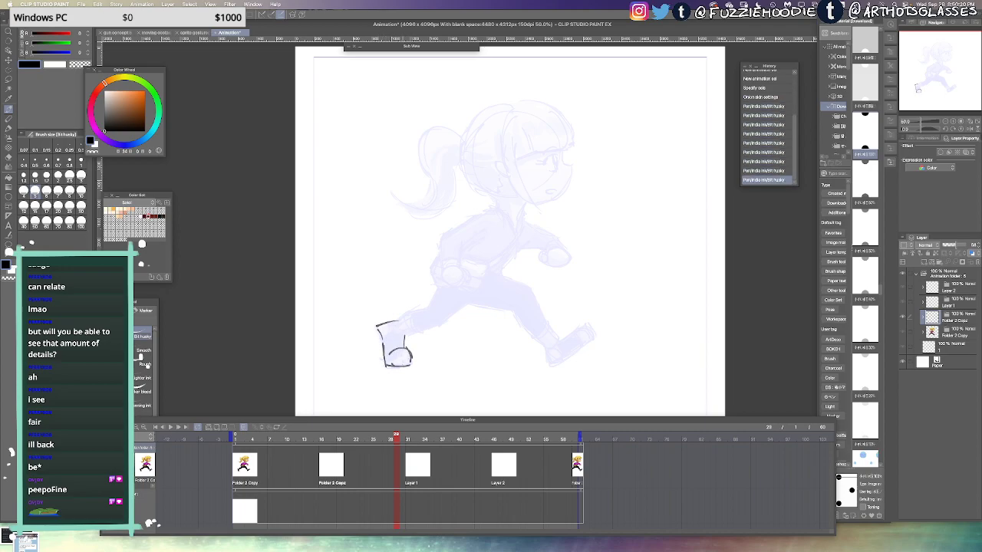
mouse_move(487, 288)
mouse_down()
mouse_move(441, 325)
mouse_move(429, 313)
mouse_move(399, 329)
mouse_move(428, 312)
mouse_up()
key(super+z)
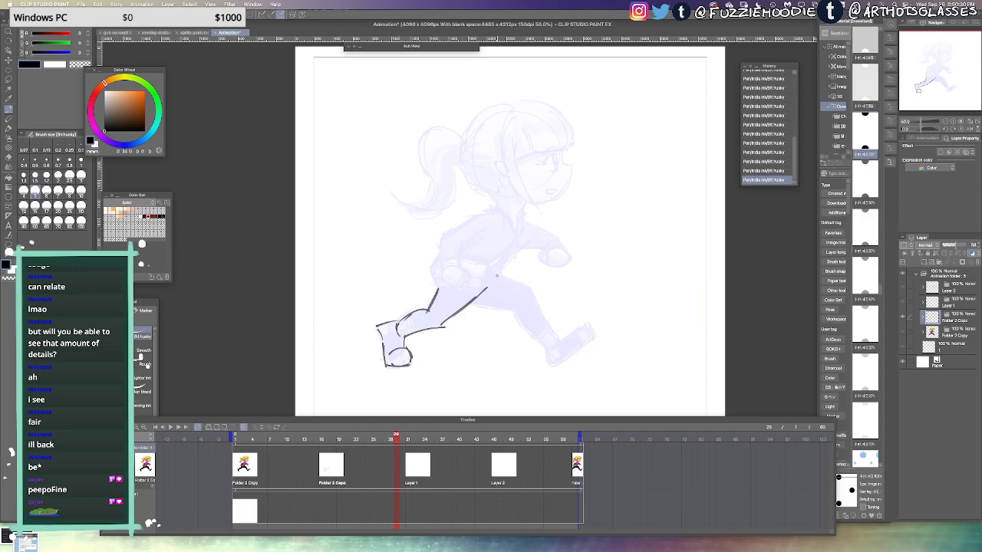
Trace the front thigh's upper and lower edges and the shin, undoing and redrawing strokes that do not fit
drag(497, 276, 540, 287)
key(super+z)
drag(468, 304, 513, 311)
key(super+z)
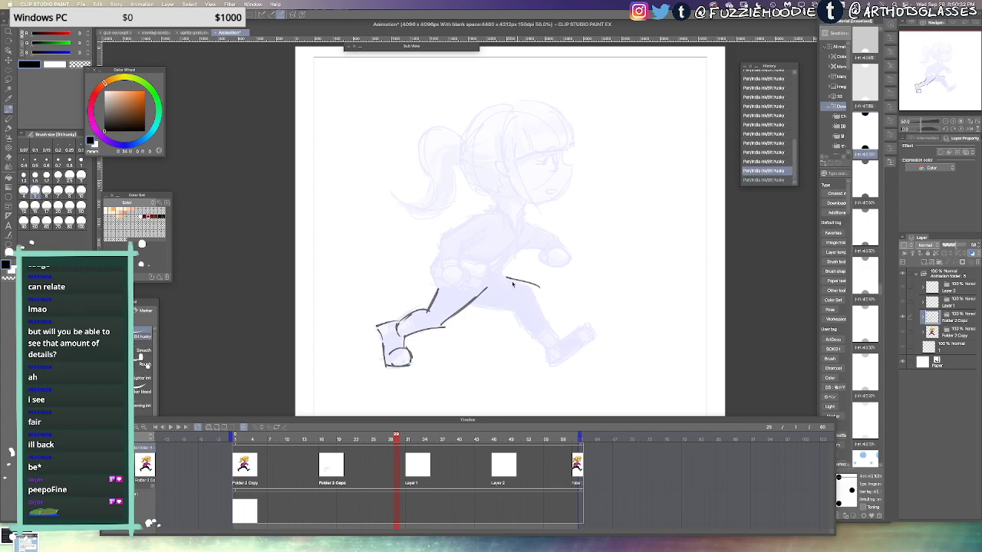
key(super+z)
drag(500, 279, 530, 287)
key(super+z)
mouse_move(471, 304)
mouse_down()
mouse_move(506, 309)
mouse_move(534, 300)
mouse_move(535, 289)
mouse_move(555, 328)
mouse_up()
key(super+z)
drag(531, 287, 555, 336)
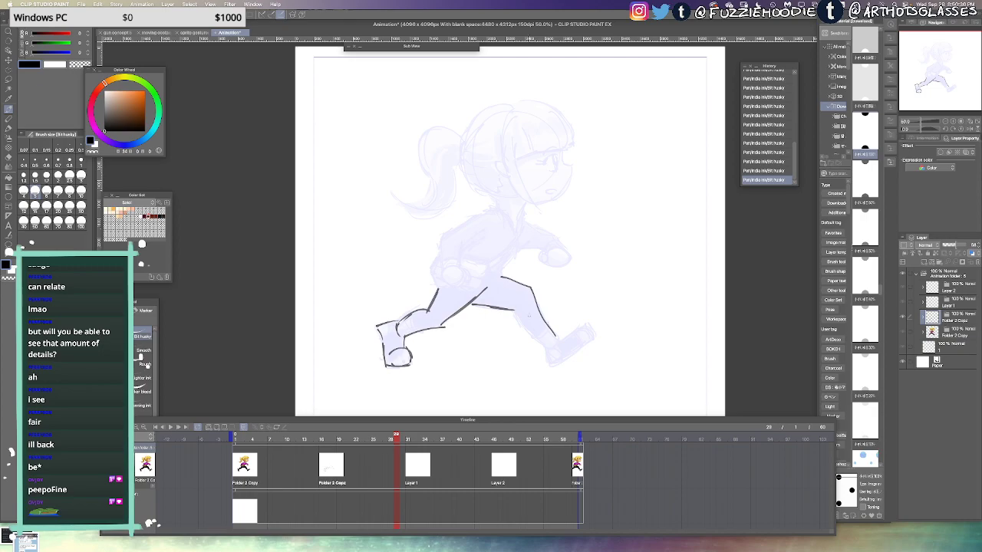
Trace the underside of the front calf and the outline of the front shoe
mouse_move(514, 310)
mouse_down()
mouse_move(549, 367)
mouse_move(583, 345)
mouse_up()
key(super+z)
key(super+z)
mouse_move(558, 361)
mouse_down()
mouse_move(584, 344)
mouse_move(574, 330)
mouse_move(587, 342)
mouse_up()
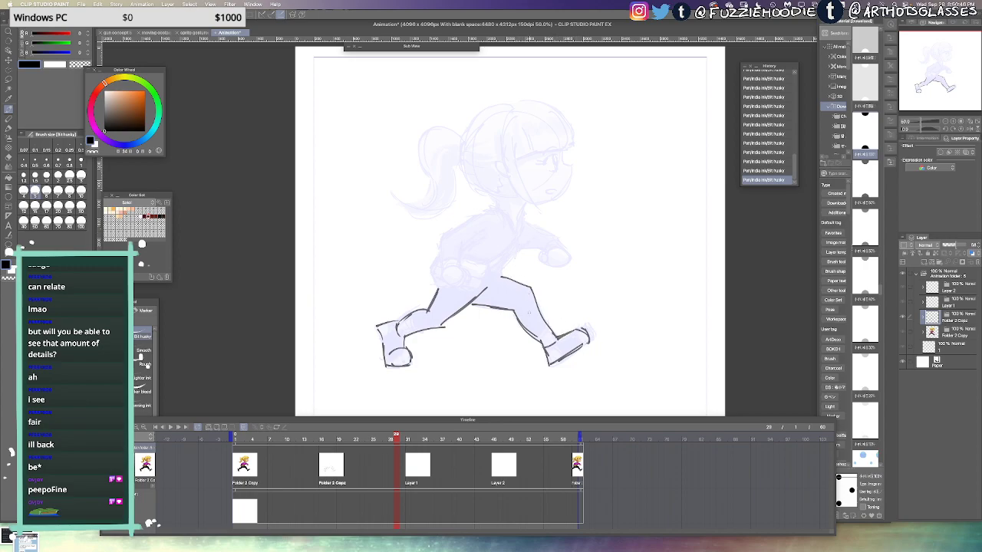
Lasso the front leg and shoe, transform them slightly upward and inward, and deselect
key(m)
mouse_move(501, 270)
mouse_down()
mouse_move(470, 309)
mouse_move(585, 379)
mouse_move(585, 267)
mouse_up()
key(ctrl+t)
drag(618, 387, 613, 382)
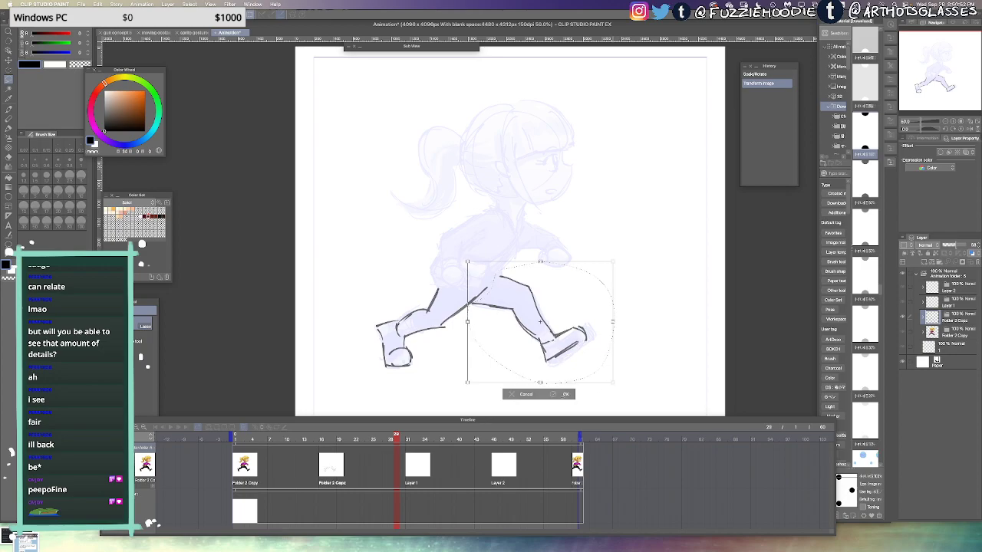
key(Return)
key(ctrl+d)
Erase the inner toe lines of the rear shoe and redraw its front contour with the pen
key(p)
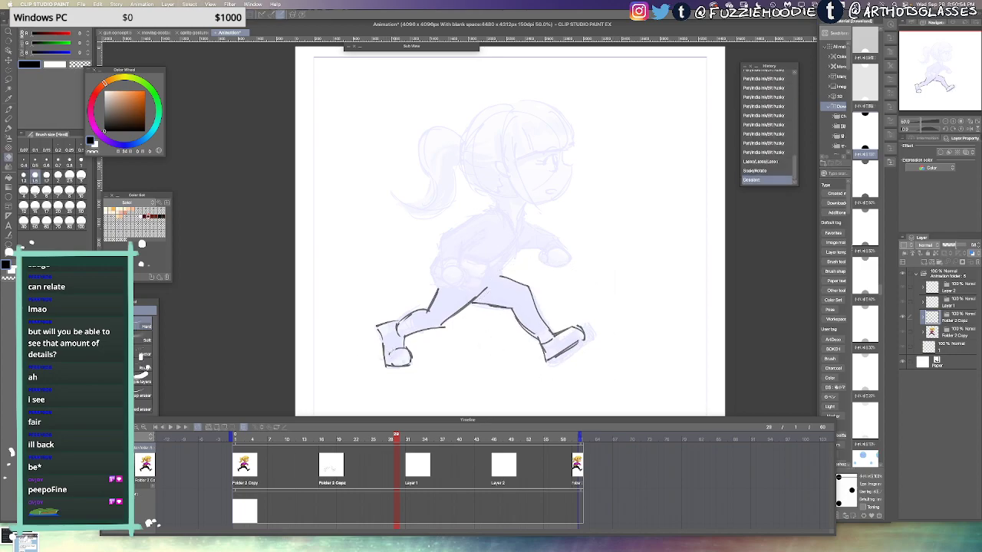
mouse_move(405, 337)
mouse_down()
mouse_move(410, 364)
mouse_move(386, 366)
mouse_move(410, 365)
mouse_up()
key(p)
key(e)
key(p)
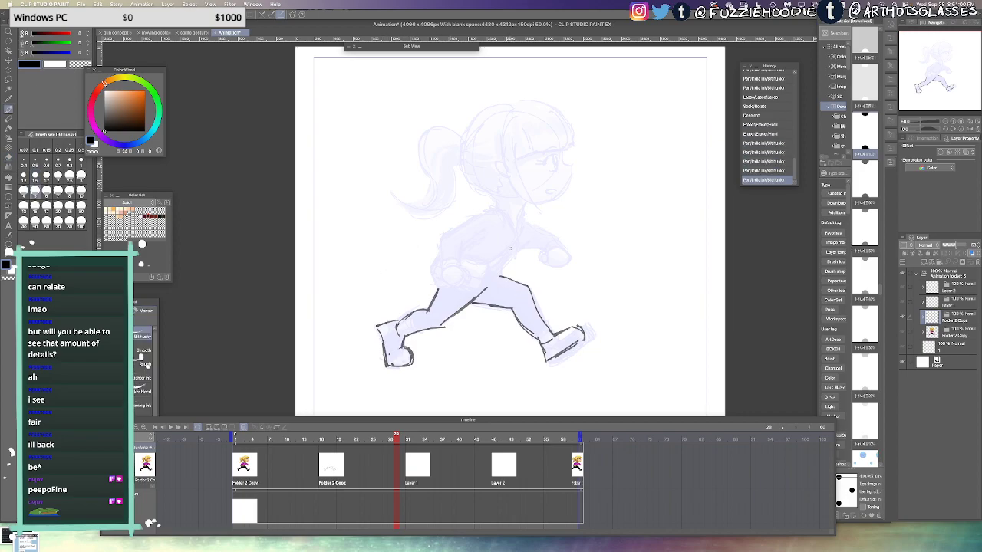
Try to trace the shoulder and upper edge of the forward arm, and undo those strokes
scroll(487, 263, up, 1)
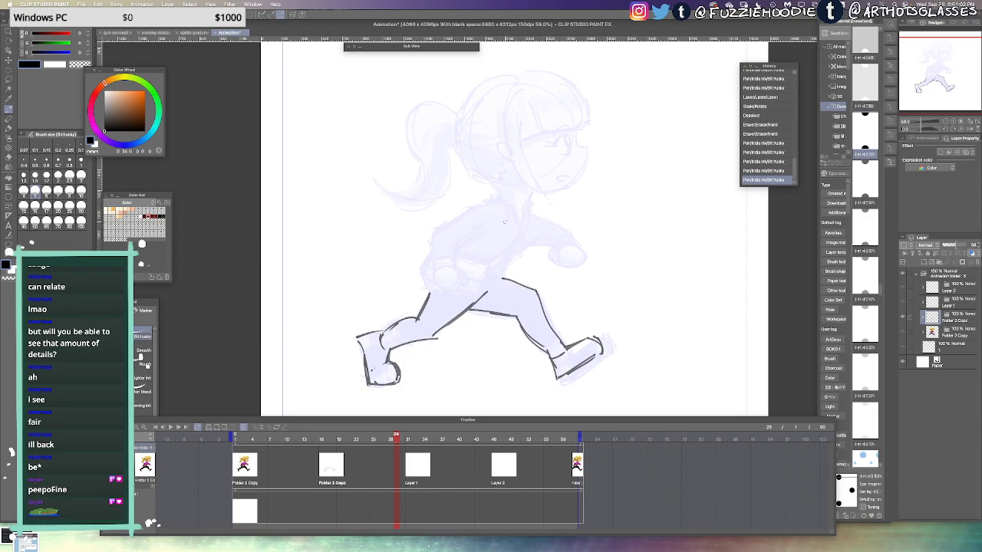
drag(493, 203, 572, 231)
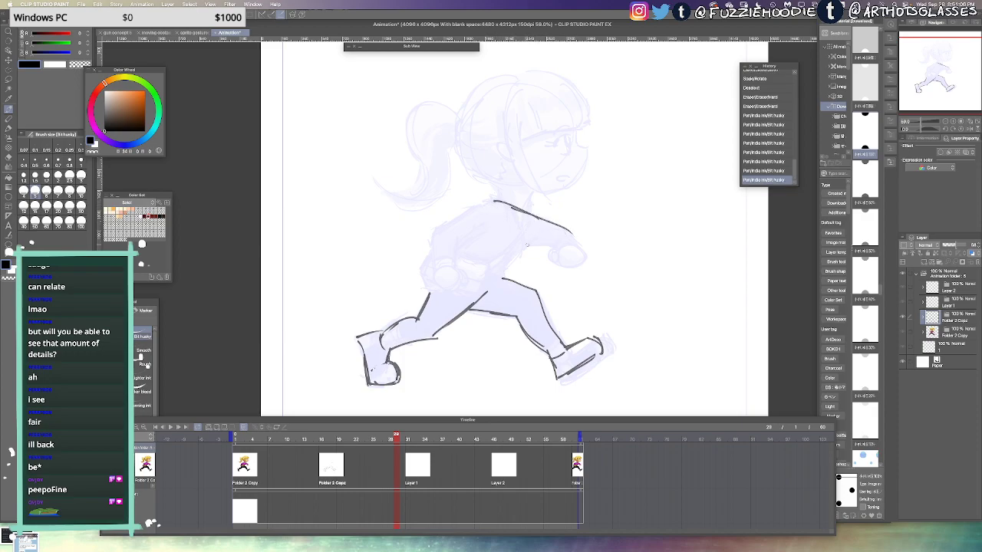
key(ctrl+z)
key(ctrl+z)
key(ctrl+z)
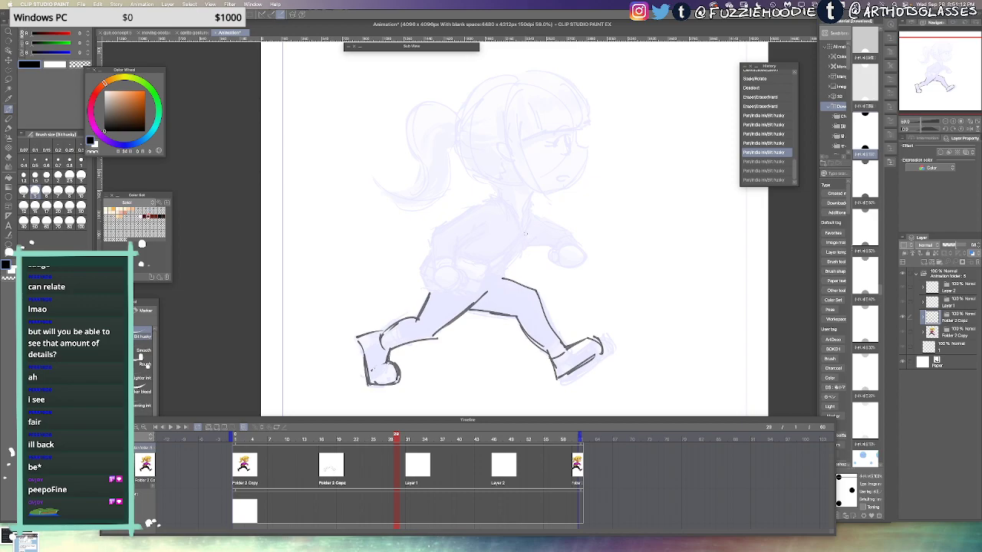
Try to draw the torso's front line from the neck down to the hip, and undo those strokes
mouse_move(526, 215)
mouse_down()
mouse_move(516, 253)
mouse_move(475, 295)
mouse_up()
key(ctrl+z)
key(ctrl+z)
mouse_move(528, 214)
mouse_down()
mouse_move(519, 254)
mouse_move(476, 293)
mouse_up()
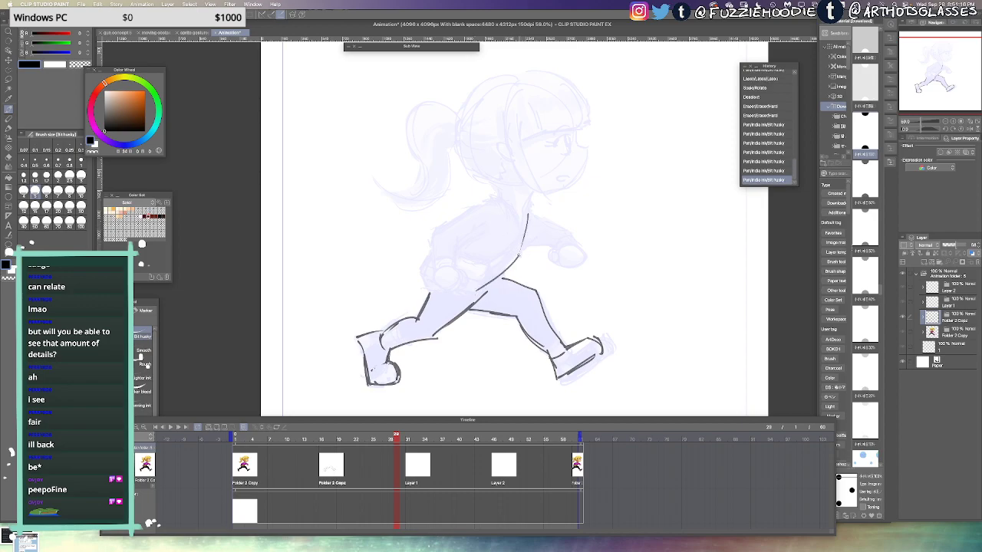
drag(522, 255, 491, 285)
key(ctrl+z)
key(ctrl+z)
key(ctrl+z)
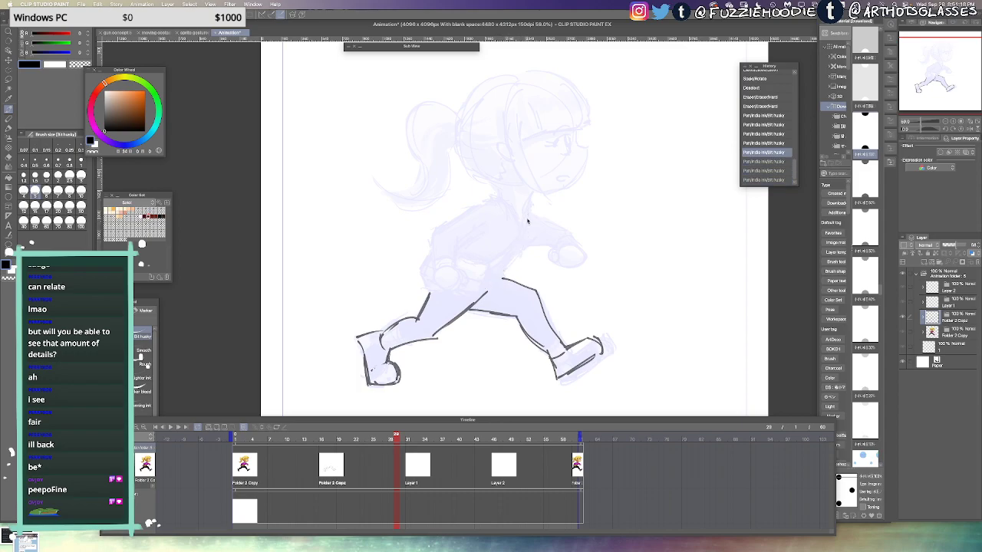
drag(526, 218, 489, 253)
key(ctrl+z)
key(ctrl+z)
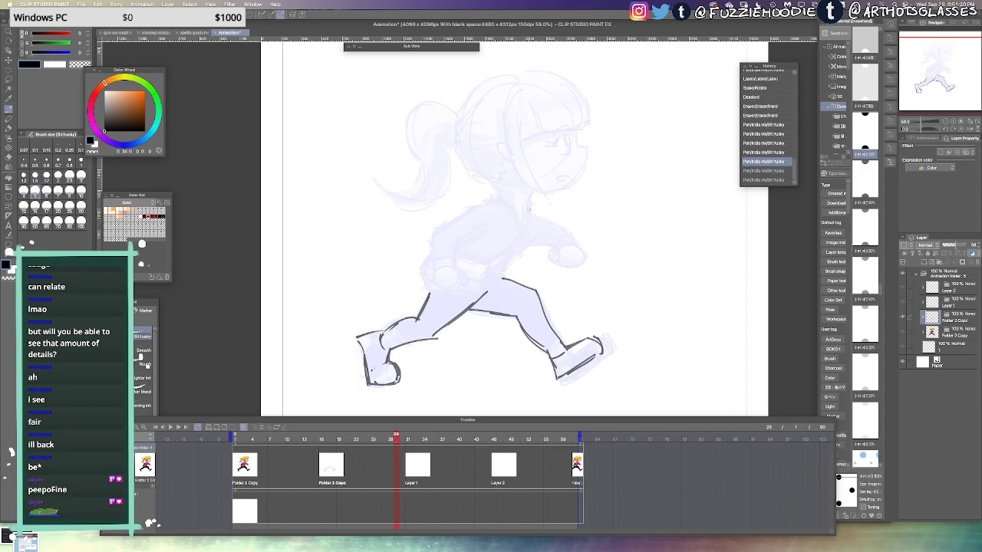
Draw a short shoulder curve and the torso's front line from the collar down to the hip
mouse_move(486, 208)
mouse_down()
mouse_move(508, 202)
mouse_move(521, 226)
mouse_move(493, 287)
mouse_up()
key(ctrl+z)
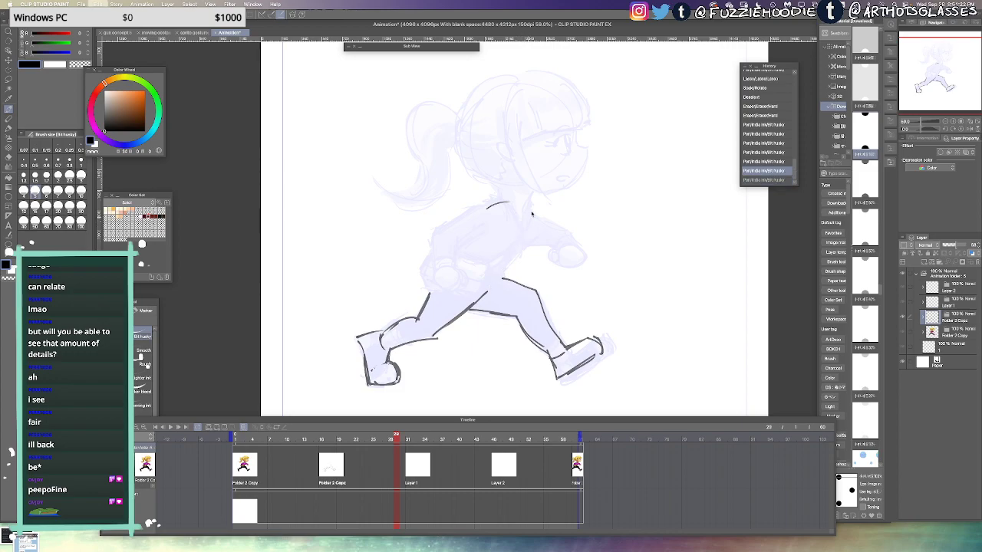
mouse_move(533, 214)
mouse_down()
mouse_move(487, 291)
mouse_move(494, 282)
mouse_up()
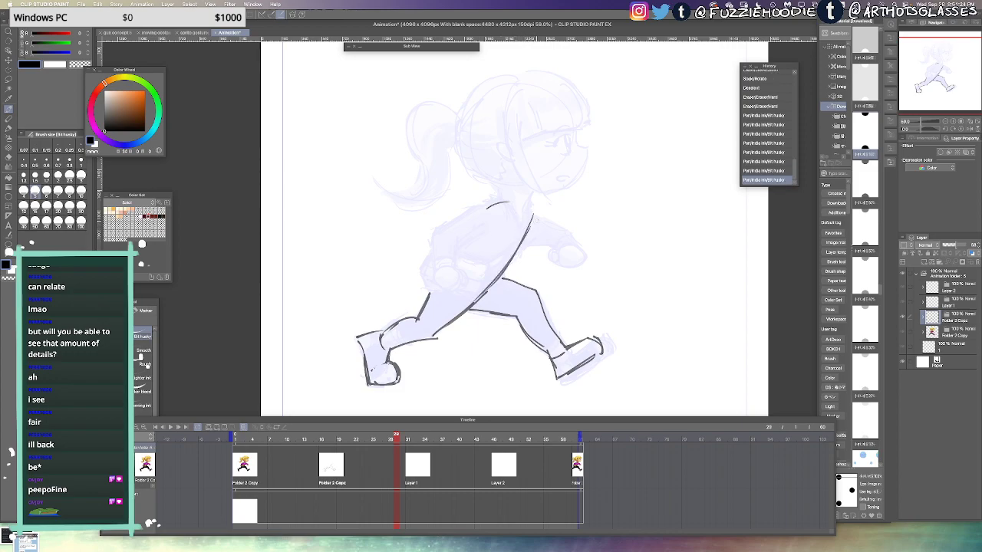
Try to sketch the forward arm extending ahead of the torso, and undo those strokes
drag(528, 208, 566, 230)
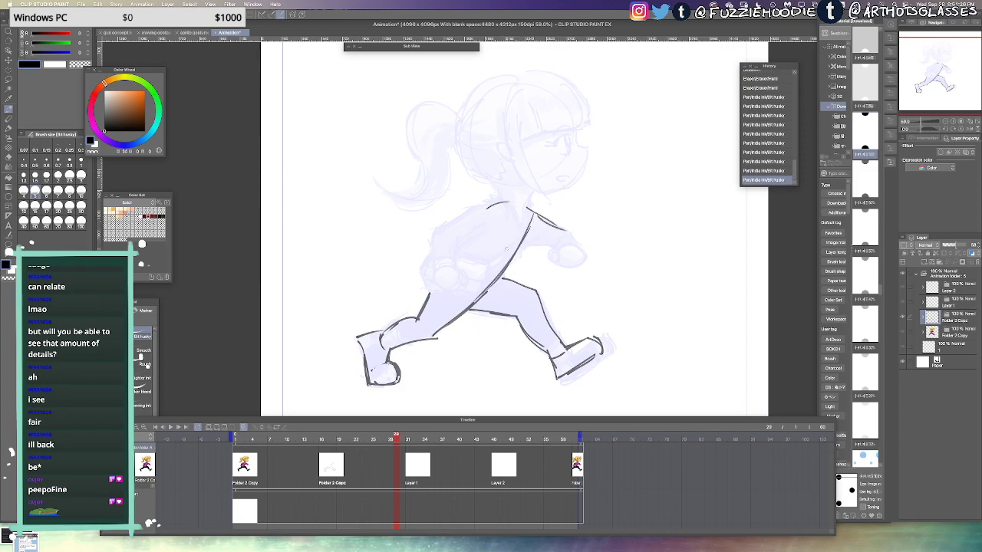
drag(499, 247, 550, 243)
key(super+z)
key(super+z)
key(super+z)
key(super+z)
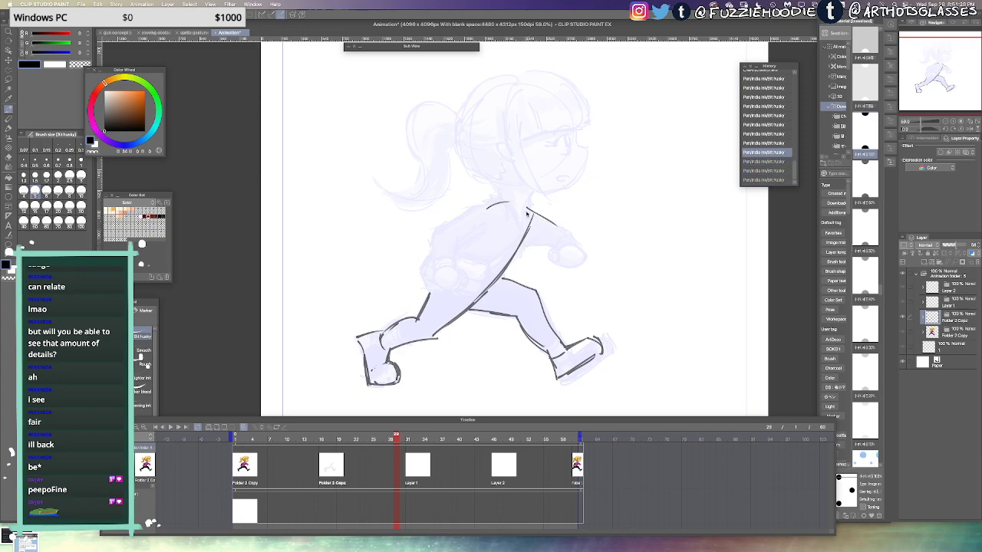
Mark the corner of the collar at the base of the neck and remove the leftover forward-arm strokes
drag(520, 209, 529, 208)
drag(529, 212, 528, 260)
key(super+z)
key(super+z)
key(super+z)
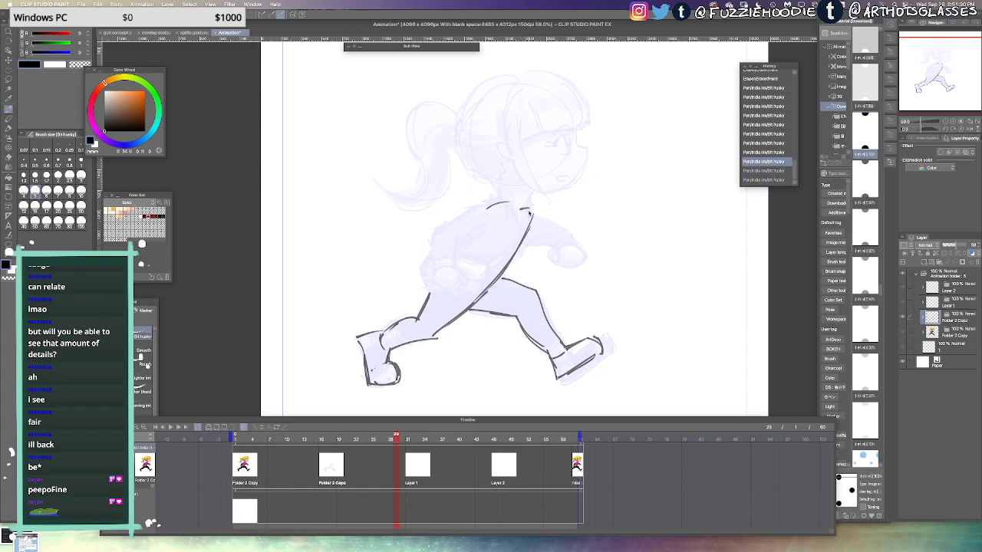
Sketch the near arm hanging down across the torso, with a circle for the hand
mouse_move(525, 204)
mouse_down()
mouse_move(532, 215)
mouse_move(472, 242)
mouse_up()
mouse_move(484, 232)
mouse_down()
mouse_move(475, 284)
mouse_move(477, 274)
mouse_up()
key(super+z)
mouse_move(505, 234)
mouse_down()
mouse_move(495, 267)
mouse_move(493, 283)
mouse_up()
key(super+z)
key(super+z)
key(super+z)
key(super+z)
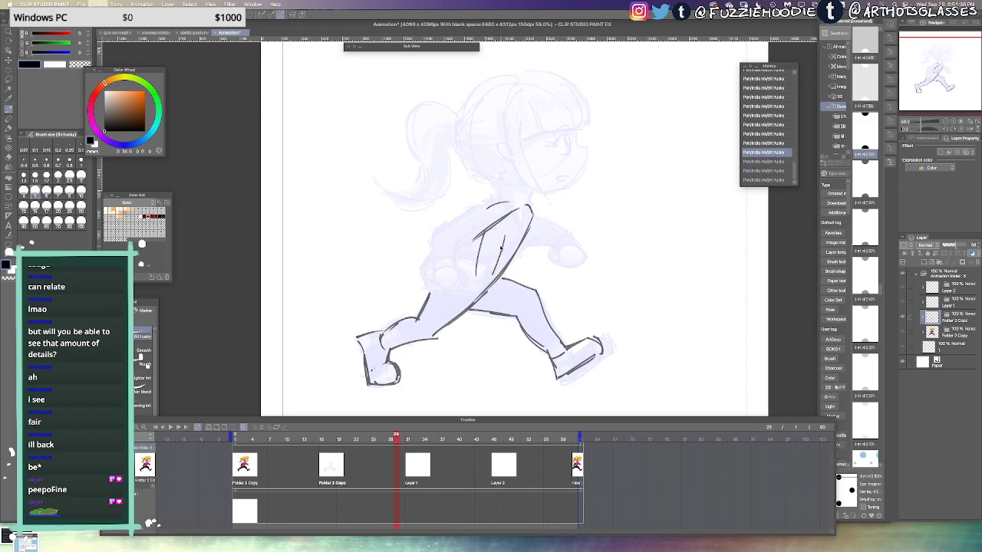
mouse_move(498, 241)
mouse_down()
mouse_move(491, 278)
mouse_move(486, 270)
mouse_up()
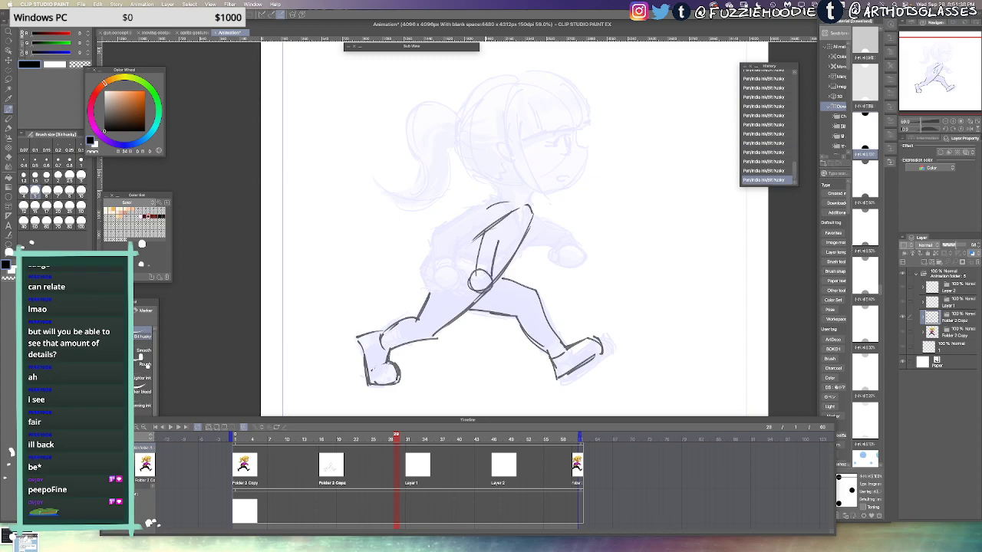
Sketch the hem as a tilted box around the hips, behind the near hand
mouse_move(526, 237)
mouse_down()
mouse_move(512, 265)
mouse_move(493, 270)
mouse_move(514, 273)
mouse_up()
key(super+z)
key(super+z)
key(super+z)
drag(515, 272, 504, 297)
mouse_move(466, 255)
mouse_down()
mouse_move(477, 257)
mouse_move(451, 287)
mouse_up()
drag(472, 254, 452, 285)
key(super+z)
key(super+z)
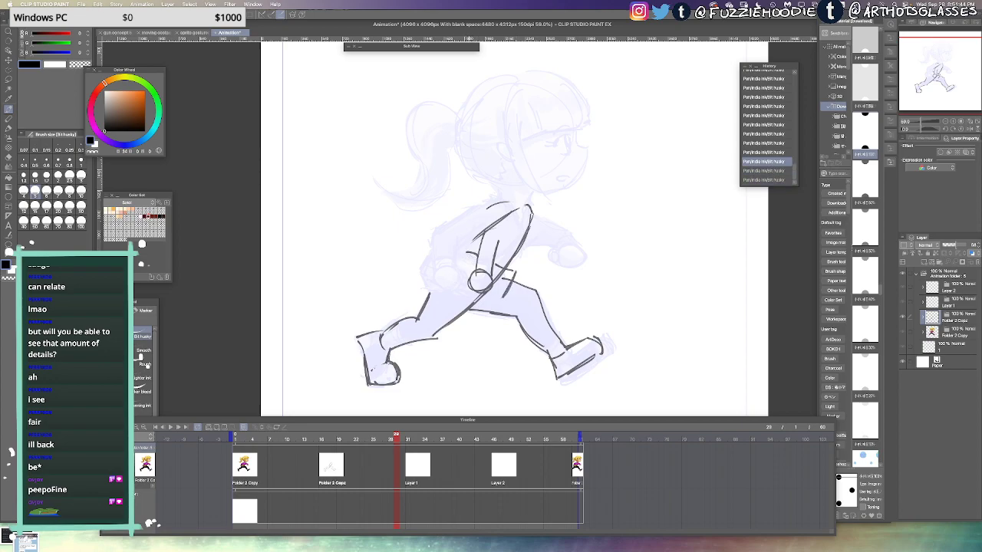
mouse_move(471, 253)
mouse_down()
mouse_move(445, 284)
mouse_move(487, 304)
mouse_up()
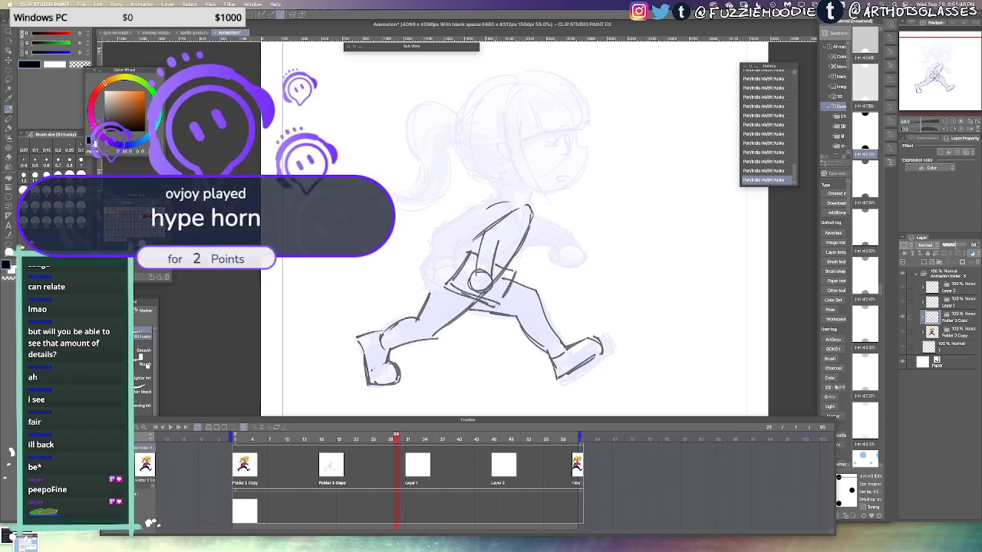
drag(469, 254, 447, 281)
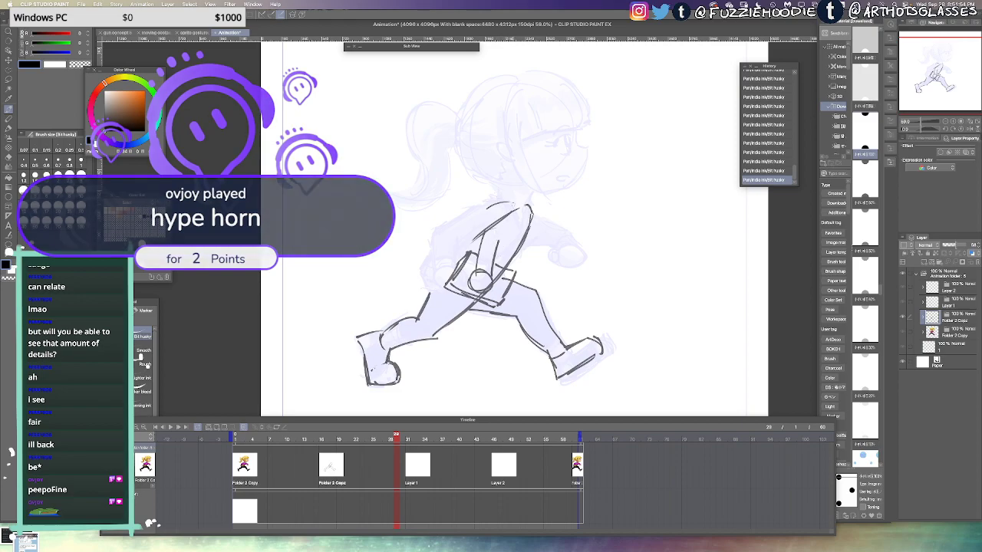
Sketch the back contour of the torso from the shoulder down to the hem
key(super+z)
mouse_move(517, 207)
mouse_down()
mouse_move(476, 222)
mouse_move(439, 278)
mouse_up()
key(super+z)
key(super+z)
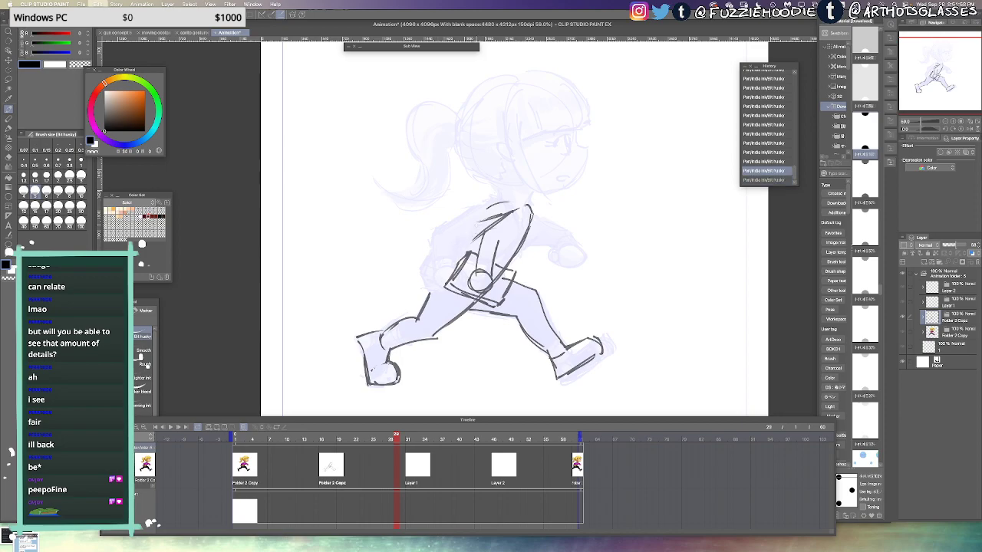
drag(481, 221, 446, 277)
mouse_move(483, 222)
mouse_down()
mouse_move(462, 262)
mouse_move(463, 240)
mouse_move(482, 222)
mouse_move(463, 245)
mouse_up()
Erase the middle part of the back contour above the hem
key(e)
key(p)
key(e)
drag(468, 243, 456, 257)
key(p)
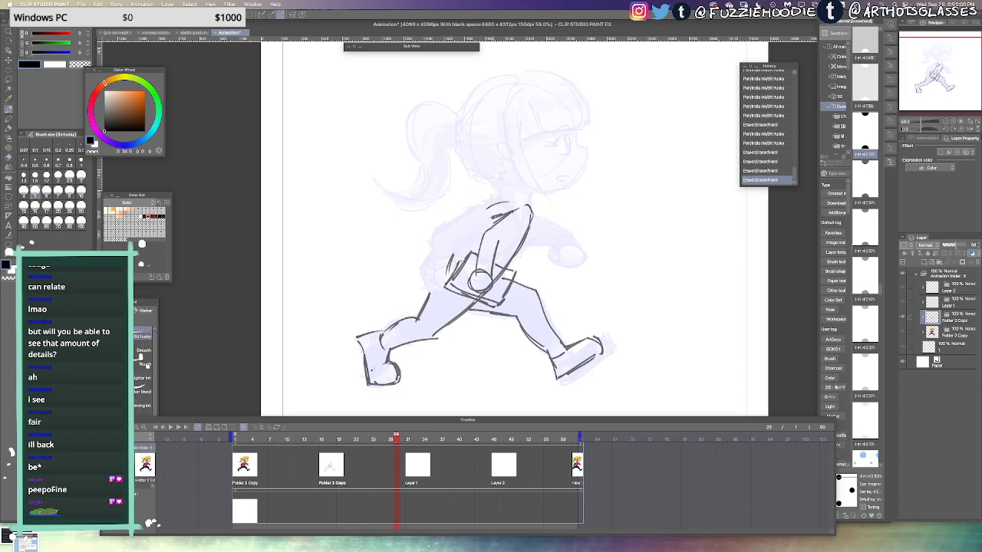
Strengthen the near arm's outline and redraw the back contour from the shoulder to the hem
mouse_move(496, 213)
mouse_down()
mouse_move(465, 258)
mouse_move(473, 253)
mouse_up()
mouse_move(525, 222)
mouse_down()
mouse_move(499, 241)
mouse_move(489, 267)
mouse_move(504, 271)
mouse_up()
drag(484, 222, 452, 266)
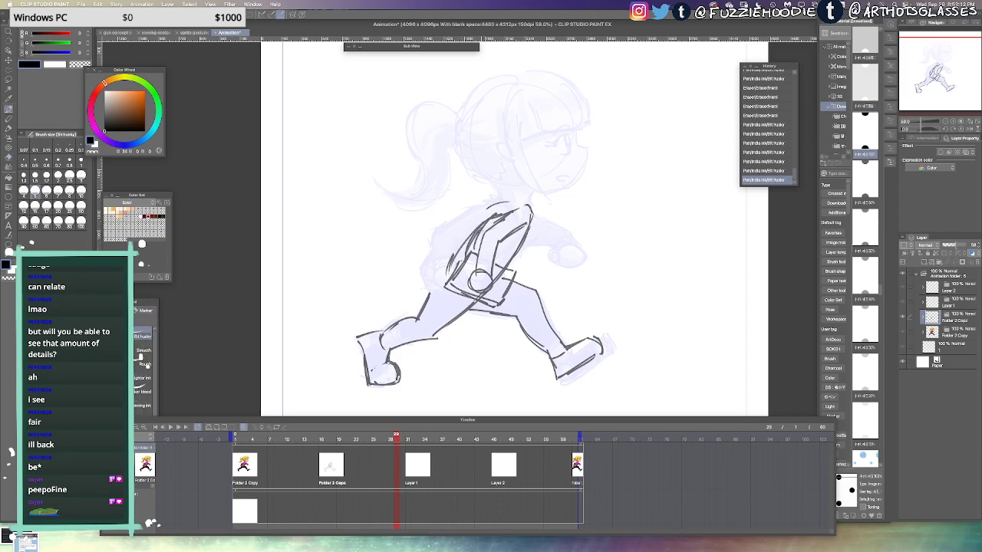
key(ctrl+z)
mouse_move(490, 219)
mouse_down()
mouse_move(475, 246)
mouse_move(488, 222)
mouse_up()
key(e)
key(p)
mouse_move(491, 218)
mouse_down()
mouse_move(446, 263)
mouse_move(450, 280)
mouse_up()
Draw the torso's front edge from the collar down to the front of the hem
drag(529, 224, 506, 290)
key(super+z)
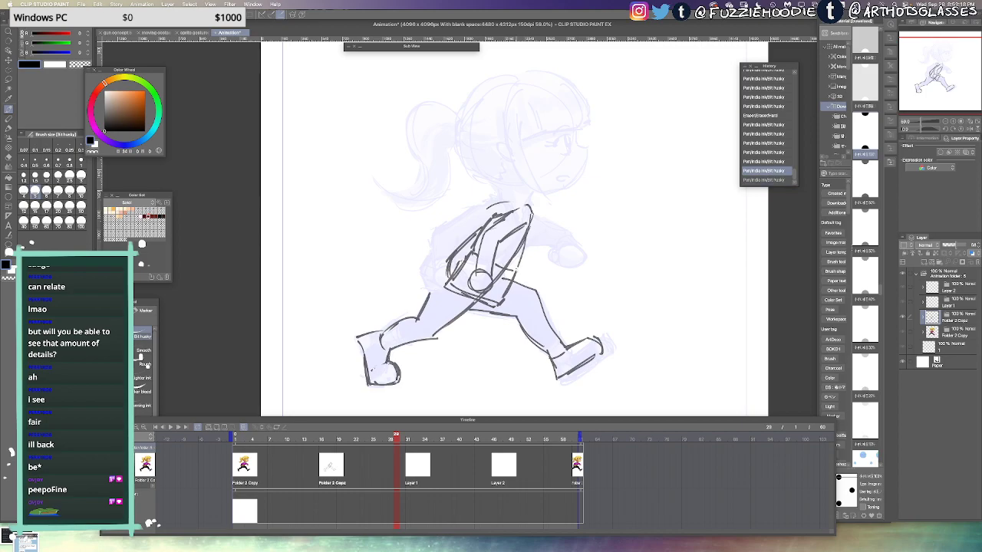
drag(529, 221, 515, 267)
drag(525, 239, 504, 299)
Draw the back edge of the rear thigh from the hem down to the knee
drag(448, 273, 420, 320)
key(super+z)
key(super+z)
key(super+z)
key(super+z)
drag(447, 263, 421, 314)
key(super+z)
Erase the loose shoulder curve, and sketch the neck lines and the underside of the chin
key(e)
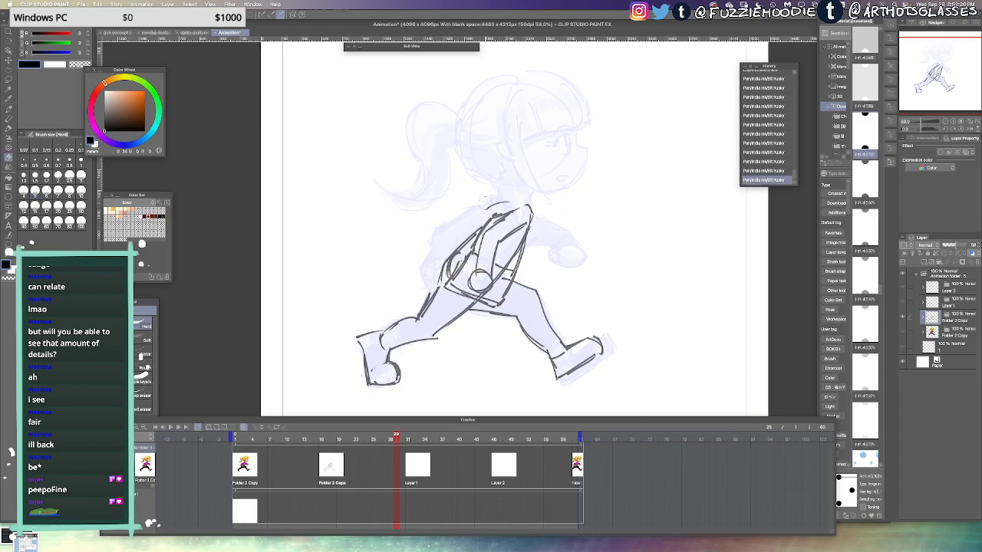
drag(508, 203, 491, 205)
drag(518, 202, 502, 203)
key(p)
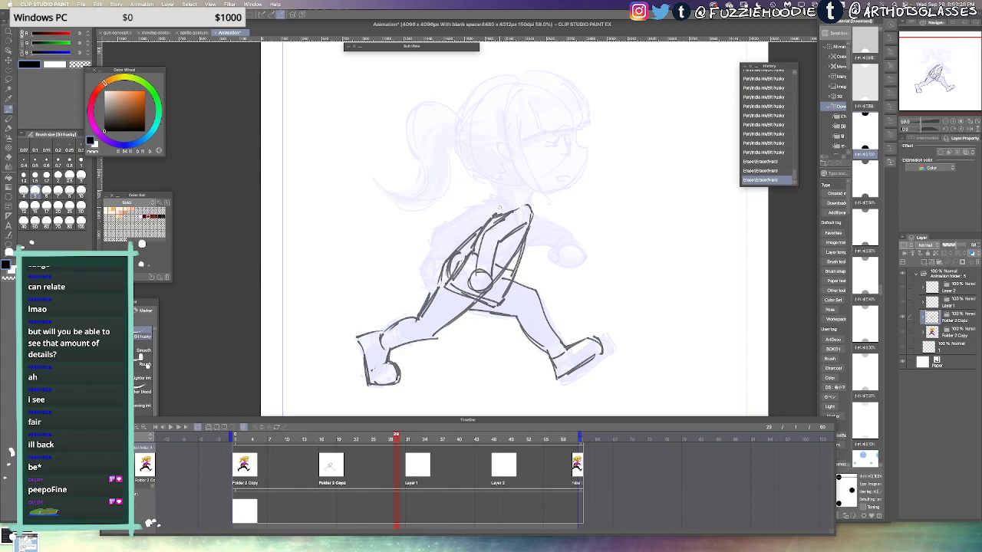
mouse_move(506, 196)
mouse_down()
mouse_move(494, 214)
mouse_move(529, 204)
mouse_up()
drag(534, 192, 566, 188)
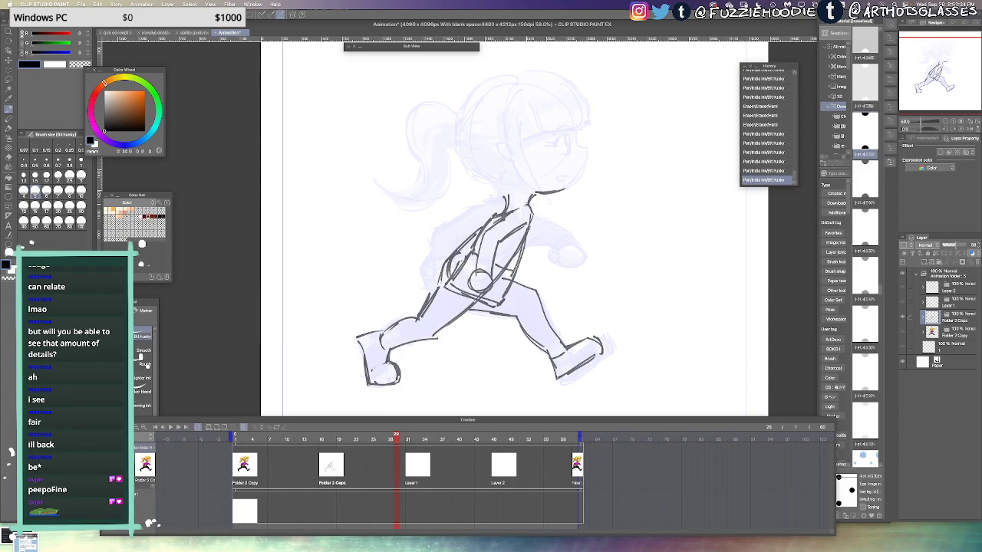
Try to sketch the upper edge of the trailing arm behind the back, and undo those strokes
mouse_move(491, 220)
mouse_down()
mouse_move(459, 211)
mouse_move(423, 238)
mouse_up()
key(super+z)
key(super+z)
drag(464, 212, 420, 238)
key(super+z)
key(super+z)
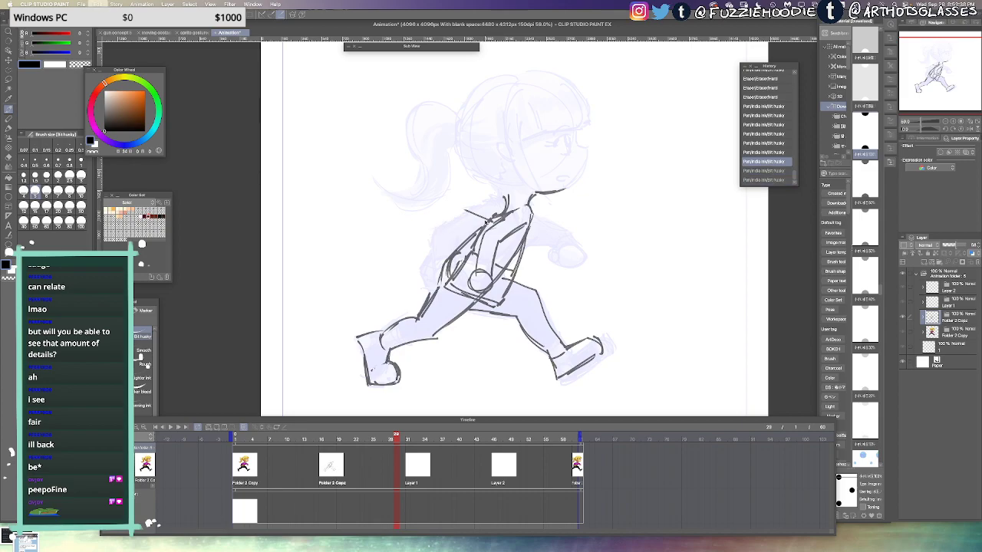
key(super+z)
Sketch the trailing arm bent behind the back, with a circle for the hand
drag(487, 220, 450, 215)
key(super+z)
mouse_move(453, 216)
mouse_down()
mouse_move(415, 243)
mouse_move(427, 258)
mouse_move(414, 244)
mouse_move(455, 232)
mouse_up()
drag(435, 247, 486, 222)
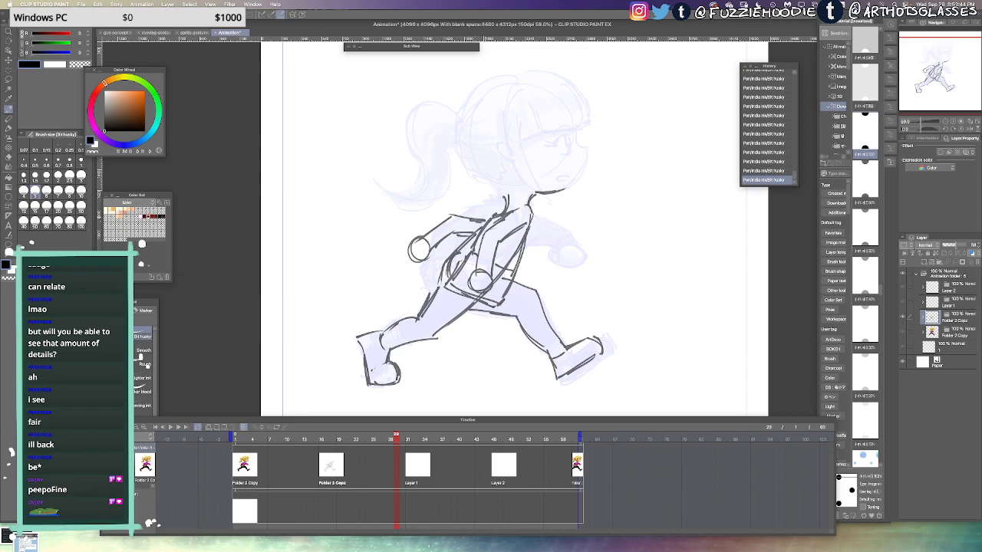
Try to outline the top of the head over the onion skin, and undo those strokes
key(h)
key(h)
drag(480, 168, 503, 189)
drag(470, 104, 513, 75)
key(ctrl+z)
mouse_move(470, 103)
mouse_down()
mouse_move(514, 75)
mouse_move(560, 77)
mouse_up()
key(ctrl+z)
key(super+z)
key(super+z)
key(super+z)
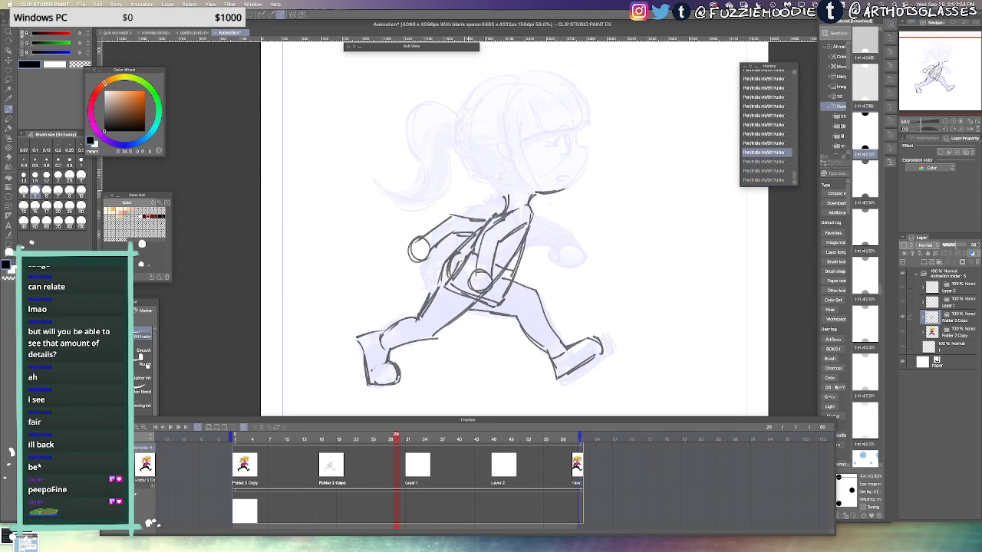
Outline the crown of the head from the back of the hair to the front of the fringe
key(super+shift+z)
mouse_move(460, 120)
mouse_down()
mouse_move(471, 92)
mouse_move(508, 74)
mouse_move(562, 72)
mouse_move(586, 112)
mouse_up()
key(super+z)
key(super+z)
key(ctrl+z)
key(ctrl+z)
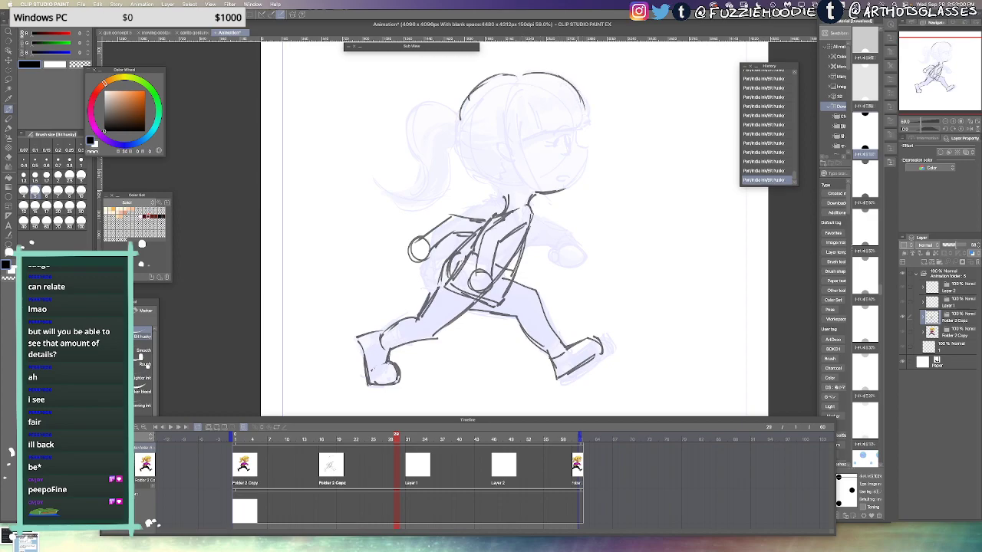
key(super+z)
key(super+z)
drag(529, 73, 590, 106)
key(ctrl+z)
key(ctrl+z)
drag(538, 72, 597, 115)
Sketch the side hair strand, the fringe with its inner strands, the ear and the face profile
drag(518, 90, 506, 175)
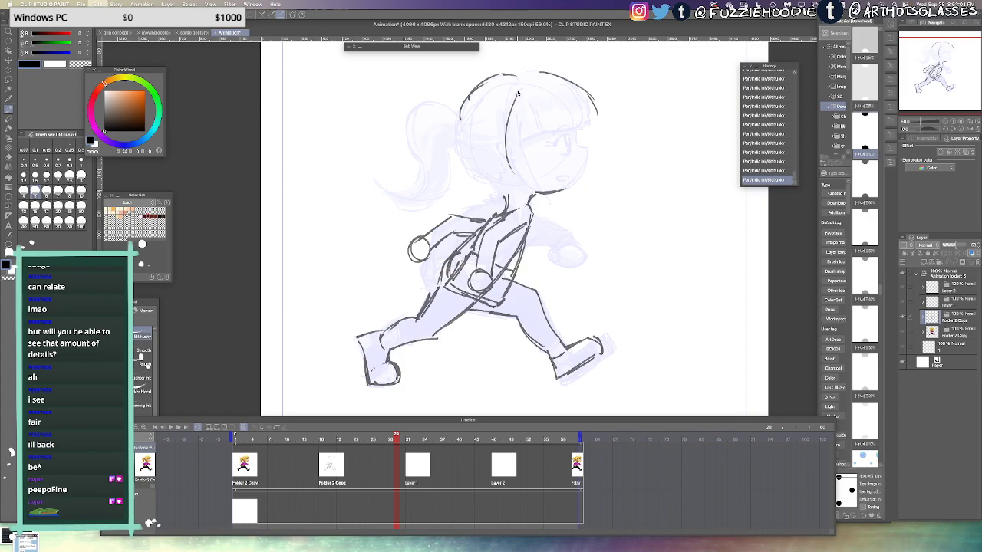
key(super+z)
drag(520, 87, 506, 173)
drag(528, 118, 512, 198)
mouse_move(505, 142)
mouse_down()
mouse_move(508, 161)
mouse_move(546, 131)
mouse_move(596, 119)
mouse_move(578, 145)
mouse_move(582, 178)
mouse_move(565, 187)
mouse_up()
key(super+z)
key(super+z)
key(super+z)
key(super+z)
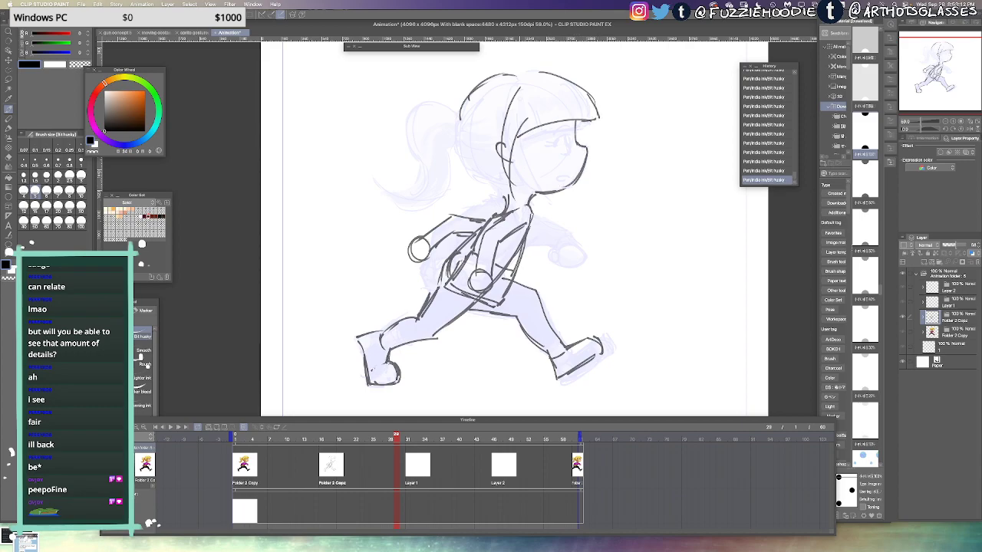
mouse_move(537, 101)
mouse_down()
mouse_move(555, 122)
mouse_move(589, 119)
mouse_up()
Try to sketch the rounded outer curve of the ponytail, and undo those strokes
mouse_move(460, 110)
mouse_down()
mouse_move(431, 90)
mouse_move(451, 110)
mouse_move(413, 134)
mouse_move(432, 154)
mouse_up()
key(ctrl+z)
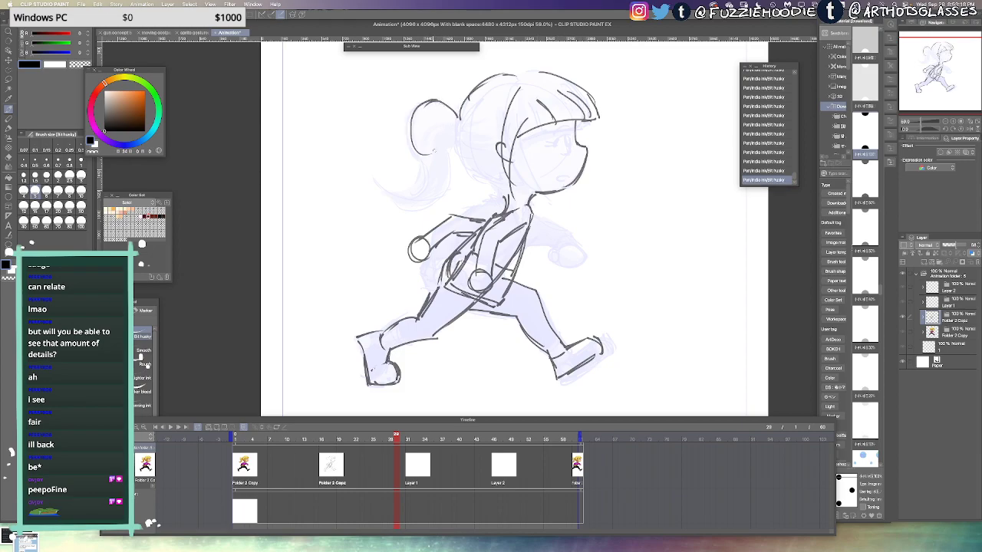
key(ctrl+z)
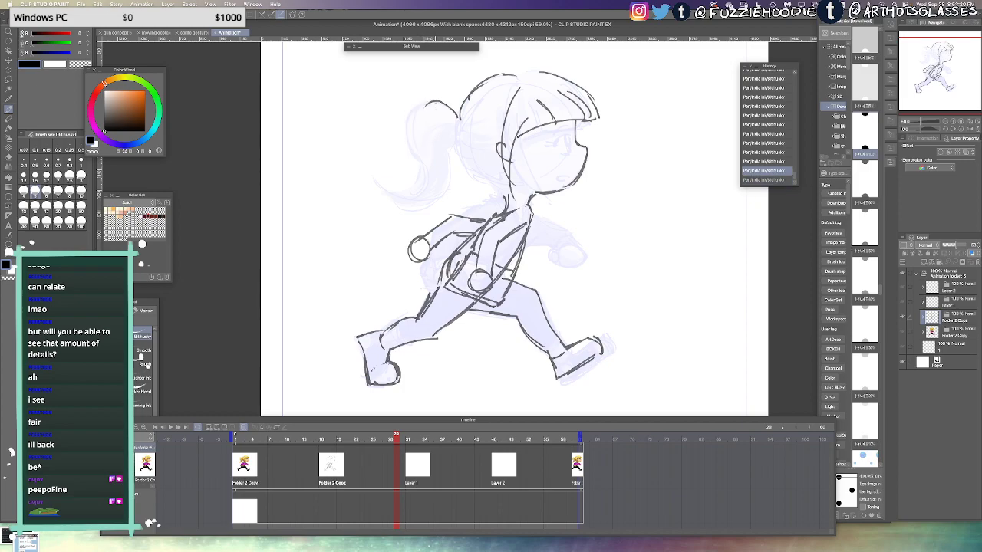
mouse_move(438, 101)
mouse_down()
mouse_move(410, 133)
mouse_move(412, 157)
mouse_up()
key(ctrl+z)
key(ctrl+z)
Sketch the ponytail sweeping down and back from the head to a curled, pointed tip
mouse_move(433, 102)
mouse_down()
mouse_move(399, 166)
mouse_move(401, 187)
mouse_move(383, 187)
mouse_move(368, 160)
mouse_move(404, 196)
mouse_up()
key(ctrl+z)
key(super+z)
key(super+z)
key(ctrl+z)
drag(455, 140, 422, 188)
key(super+z)
key(super+z)
mouse_move(440, 152)
mouse_down()
mouse_move(423, 188)
mouse_move(398, 196)
mouse_up()
key(super+z)
key(super+z)
key(super+z)
key(super+z)
drag(441, 153, 391, 195)
key(super+z)
Draw the back of the hair from the ponytail base down to the nape, undoing the extra neck strokes
mouse_move(458, 124)
mouse_down()
mouse_move(483, 180)
mouse_move(502, 177)
mouse_up()
drag(459, 119, 452, 146)
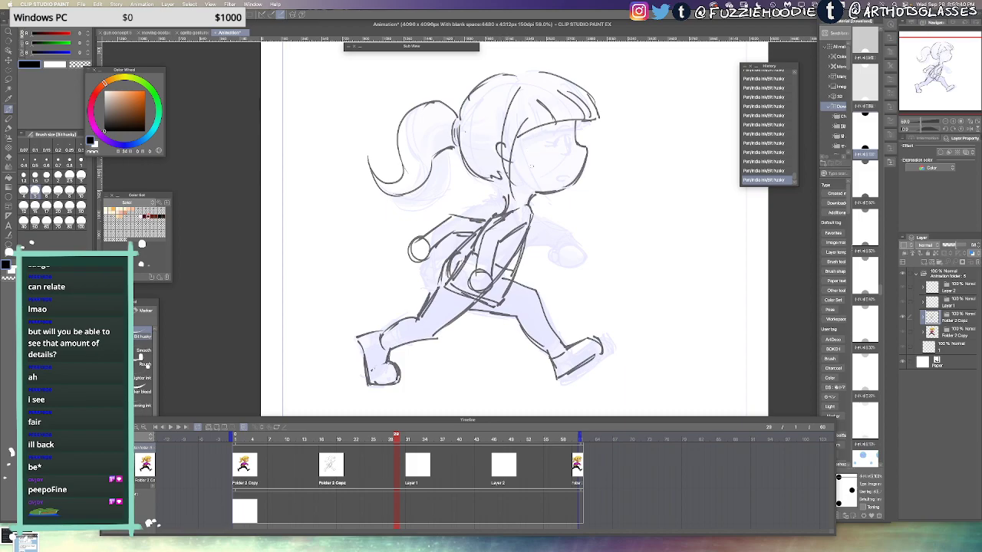
drag(500, 181, 506, 203)
drag(507, 184, 503, 210)
key(super+z)
key(super+z)
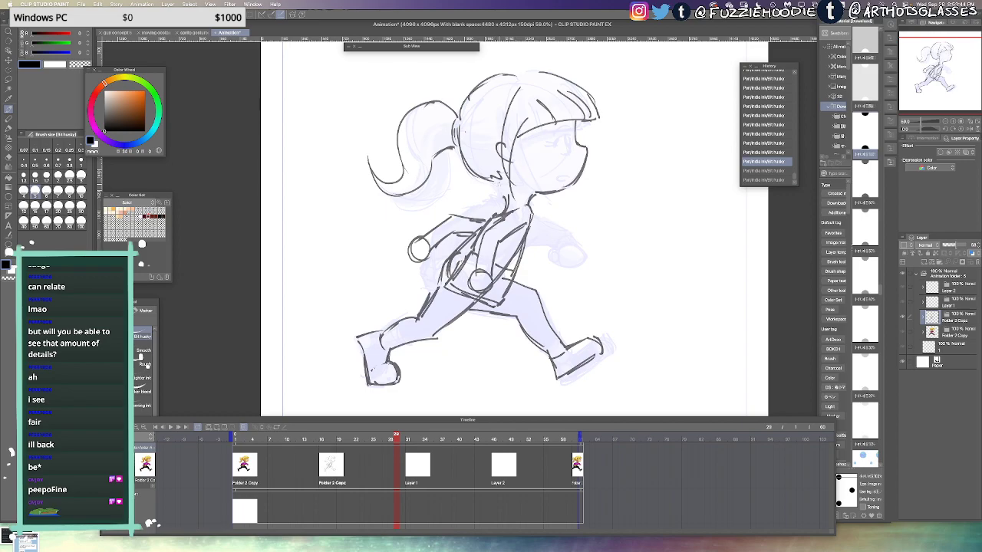
Lasso the head and ponytail, move them slightly down toward the body, and deselect
key(m)
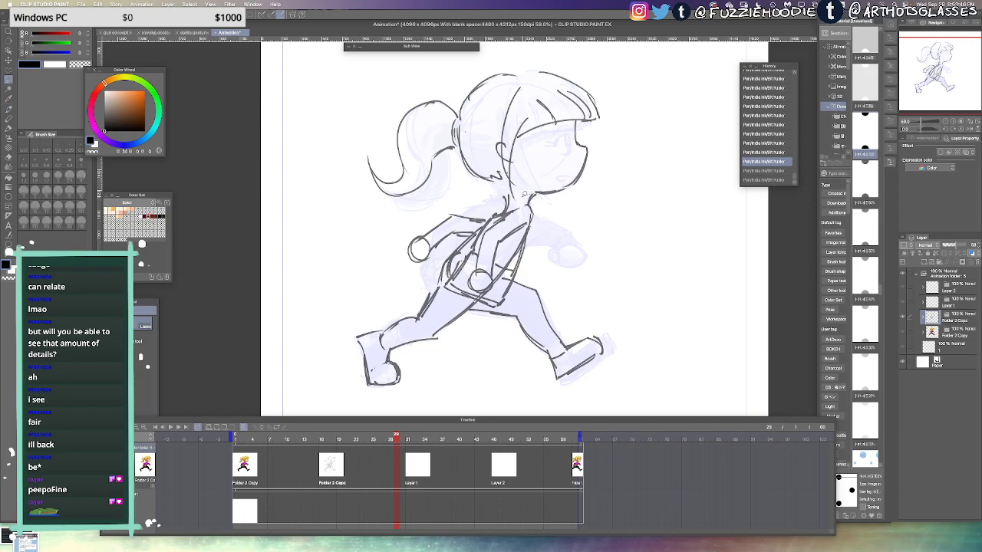
mouse_move(461, 192)
mouse_down()
mouse_move(444, 51)
mouse_move(664, 152)
mouse_move(549, 212)
mouse_up()
drag(568, 178, 570, 182)
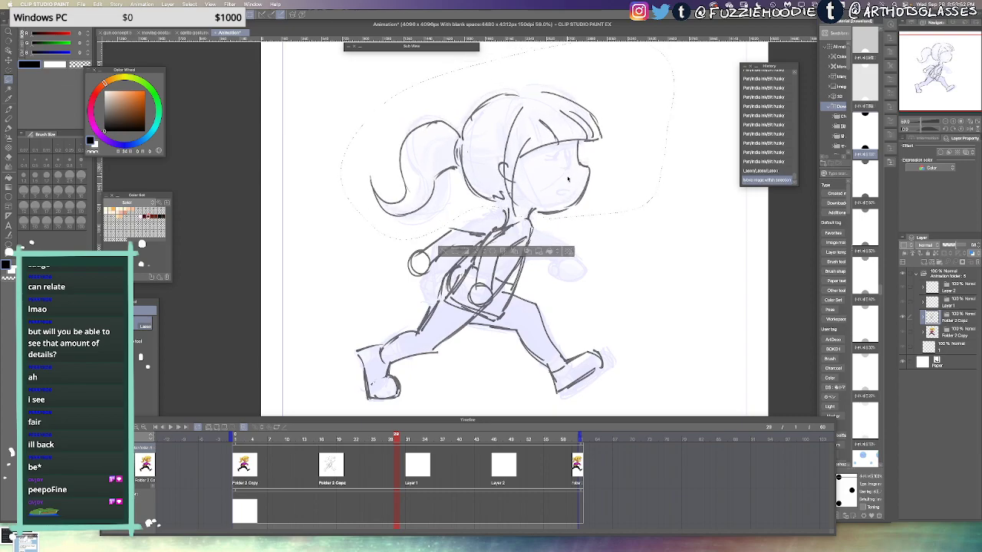
key(ctrl+d)
key(e)
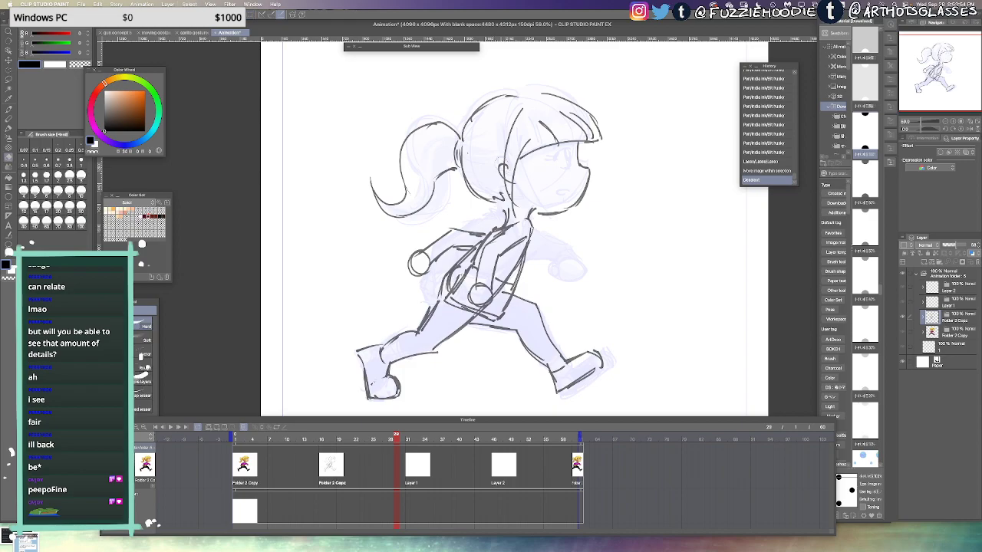
Erase the ear lines and redraw the ear farther forward against the side lock, touching up the hair strokes at the nape
drag(501, 164, 504, 173)
mouse_move(504, 165)
mouse_down()
mouse_move(511, 211)
mouse_move(517, 177)
mouse_move(523, 189)
mouse_move(515, 178)
mouse_up()
key(p)
key(super+z)
key(super+z)
key(ctrl+y)
key(ctrl+y)
key(super+z)
key(super+z)
mouse_move(514, 177)
mouse_down()
mouse_move(520, 187)
mouse_move(500, 201)
mouse_up()
drag(498, 194, 505, 204)
key(super+z)
key(super+z)
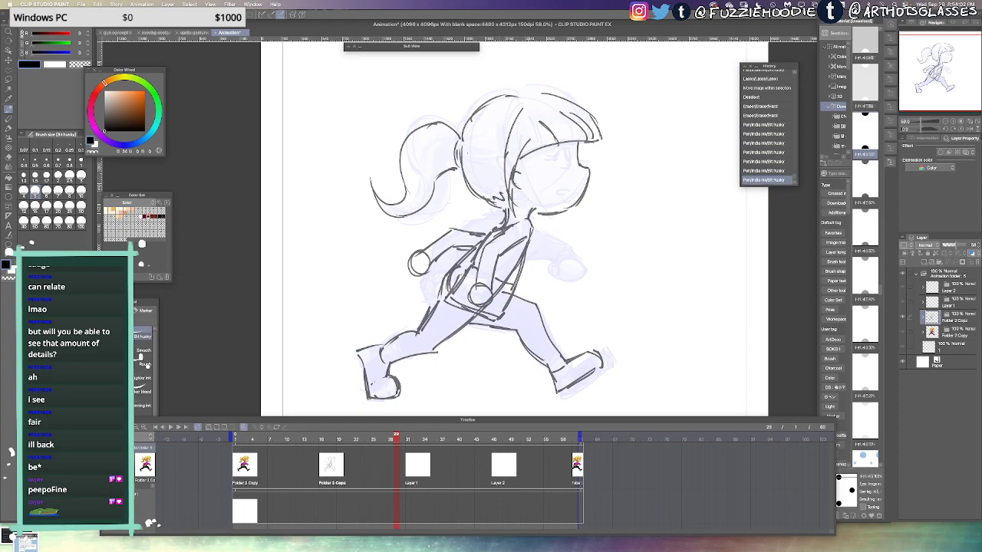
key(ctrl+y)
key(ctrl+y)
key(ctrl+y)
key(ctrl+z)
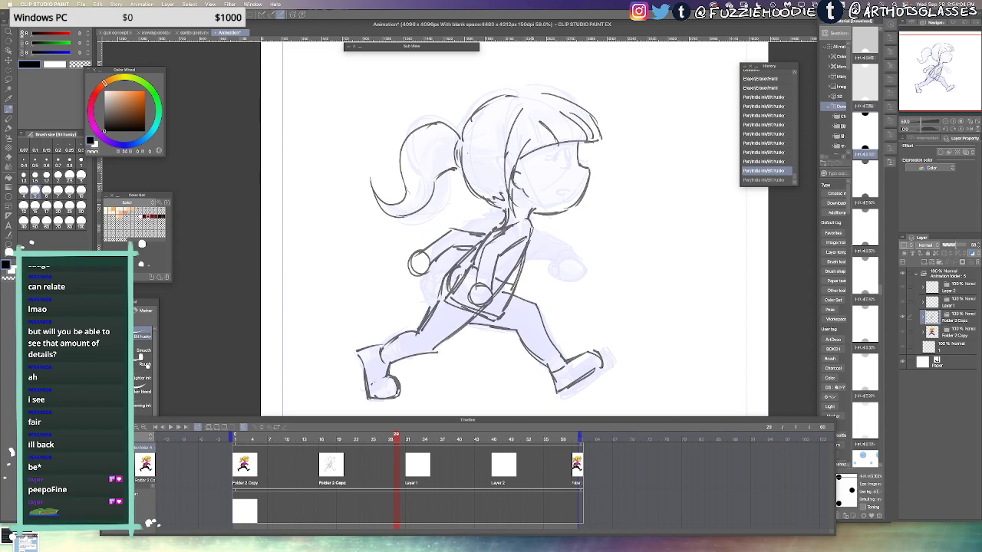
key(ctrl+y)
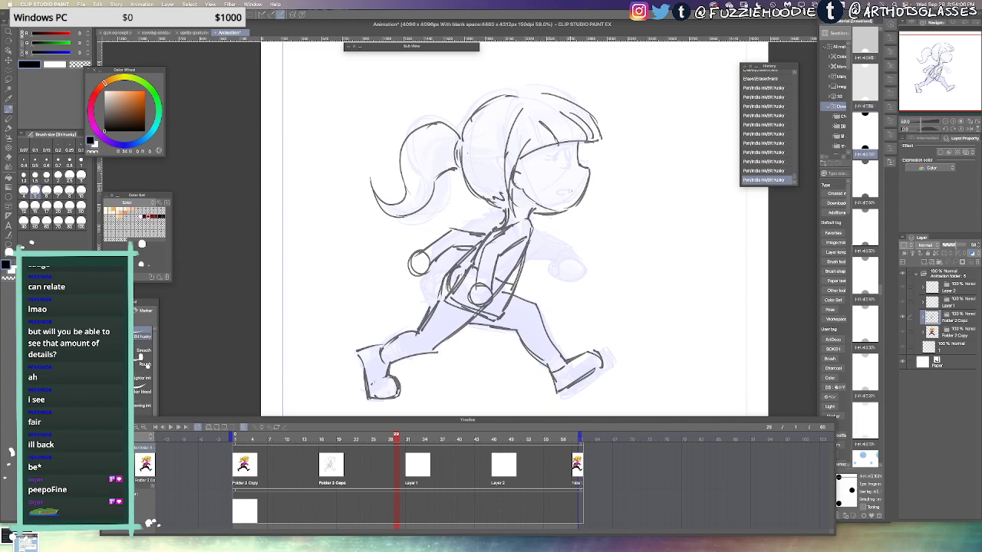
Draw the face on the sketched pose: a small open mouth, the eye and a slanted eyebrow under the bangs
key(ctrl+y)
key(super+z)
drag(568, 154, 573, 172)
key(ctrl+z)
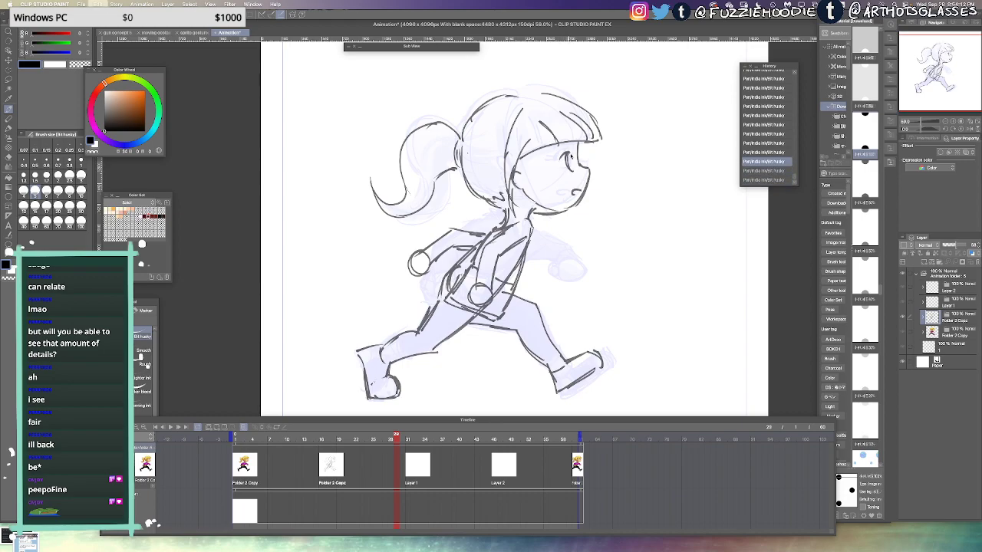
key(ctrl+y)
key(super+z)
drag(560, 144, 572, 147)
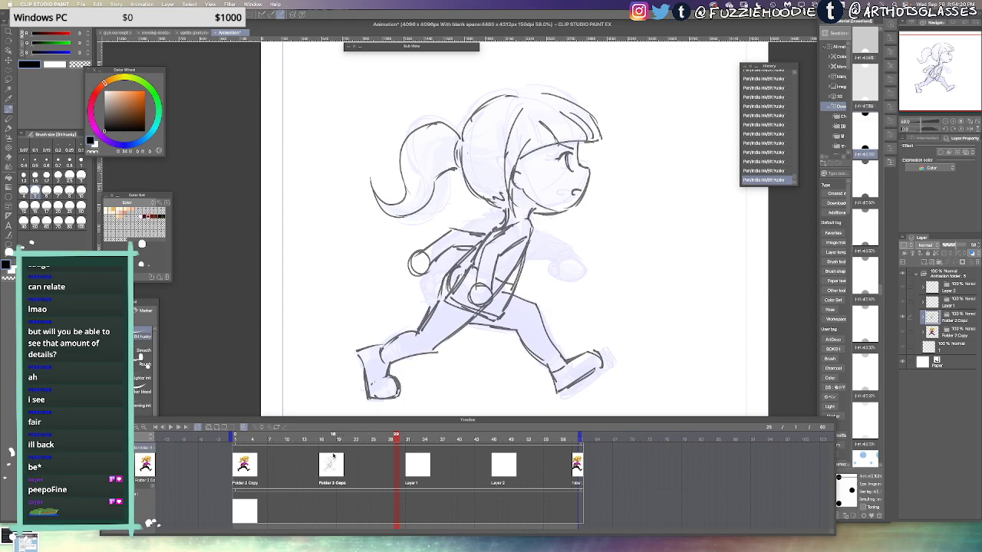
Replace the cel shown at frame 16 with the empty Layer 1
click(408, 470)
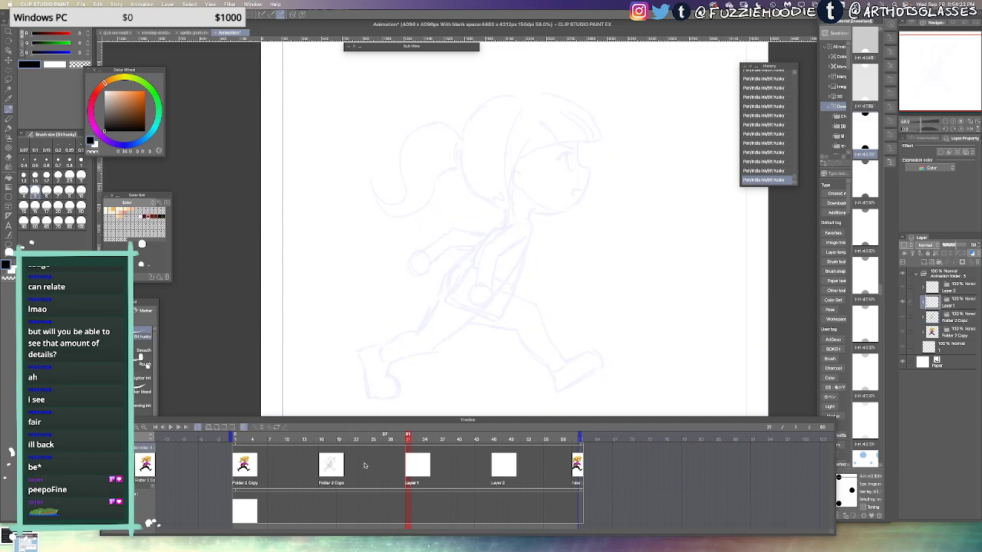
click(323, 466)
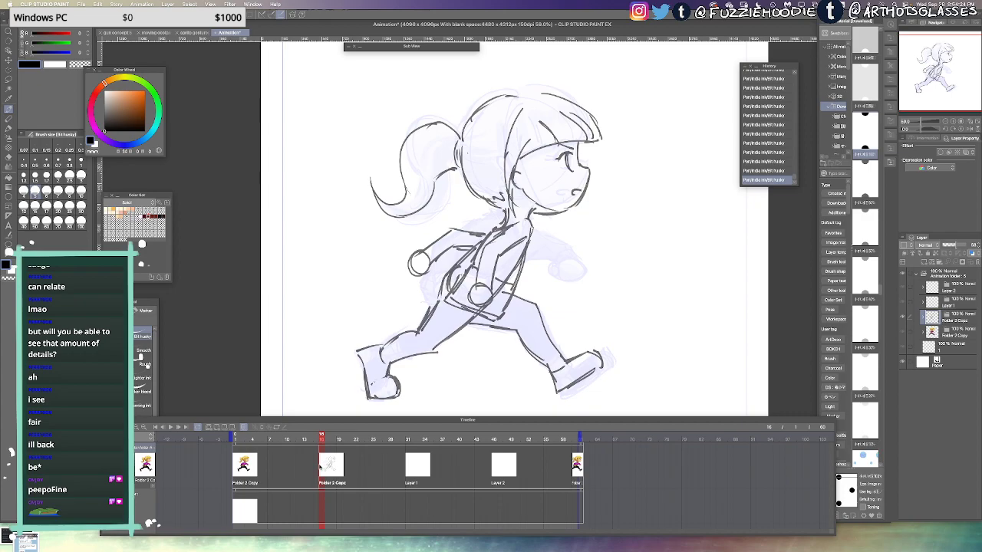
double_click(332, 464)
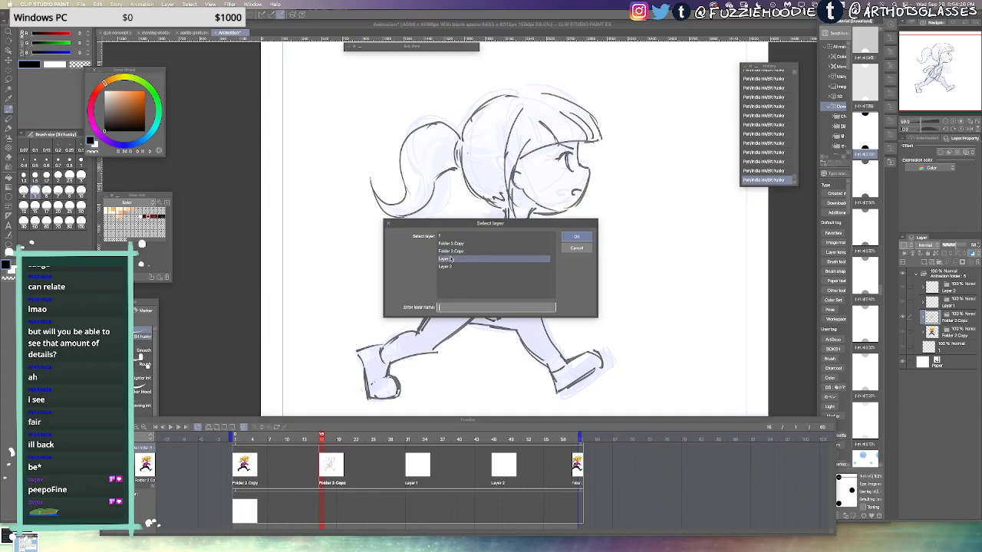
click(451, 259)
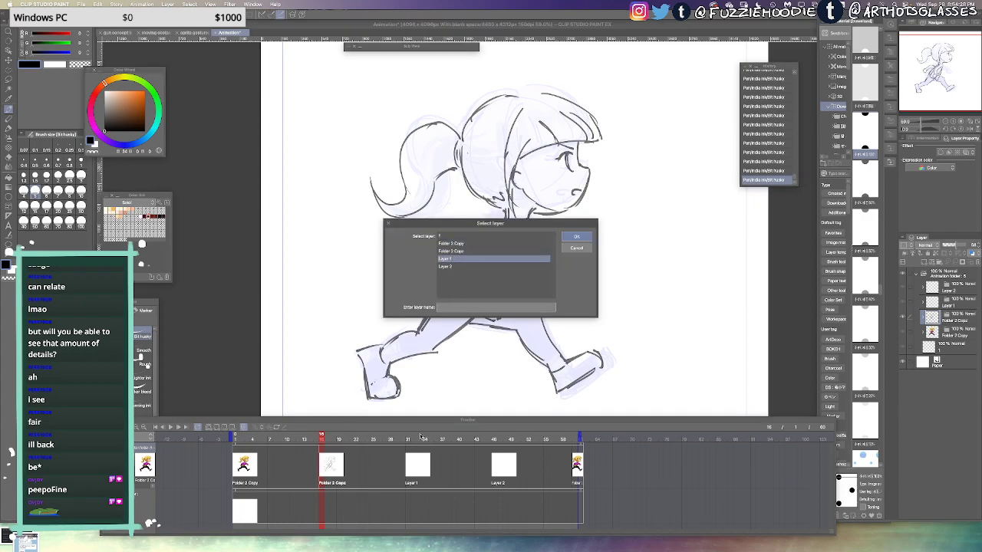
click(576, 236)
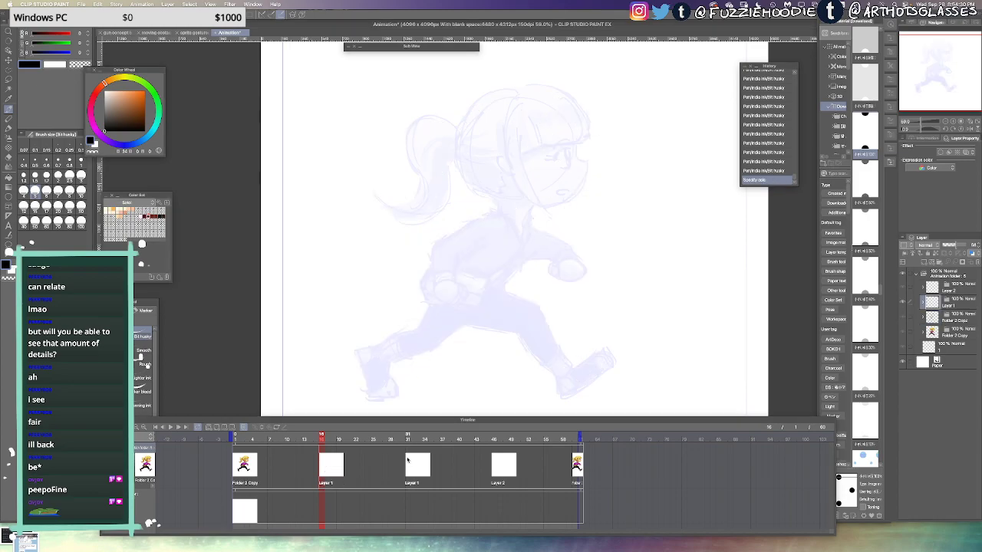
Assign the cel with the sketched running pose to frame 31 in place of Layer 1
double_click(407, 460)
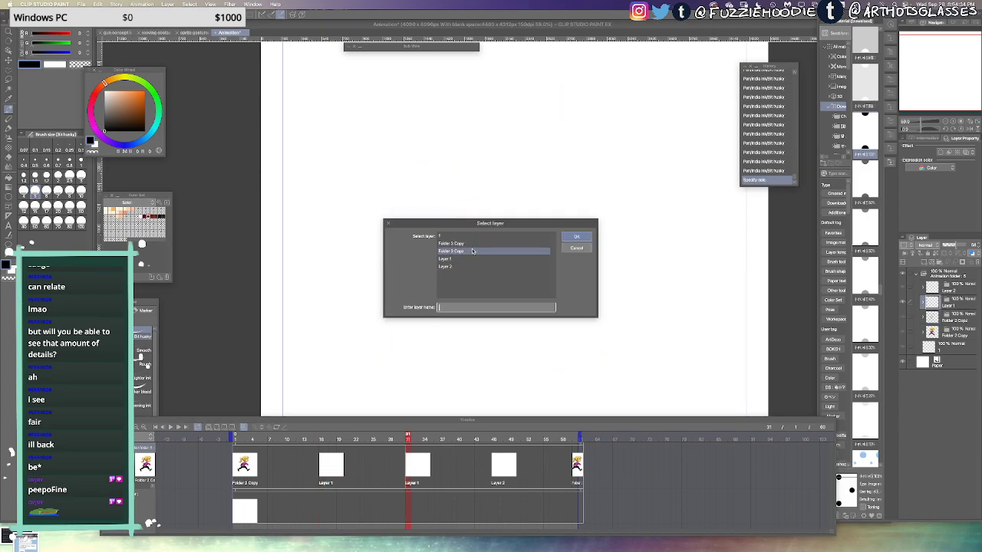
key(Up)
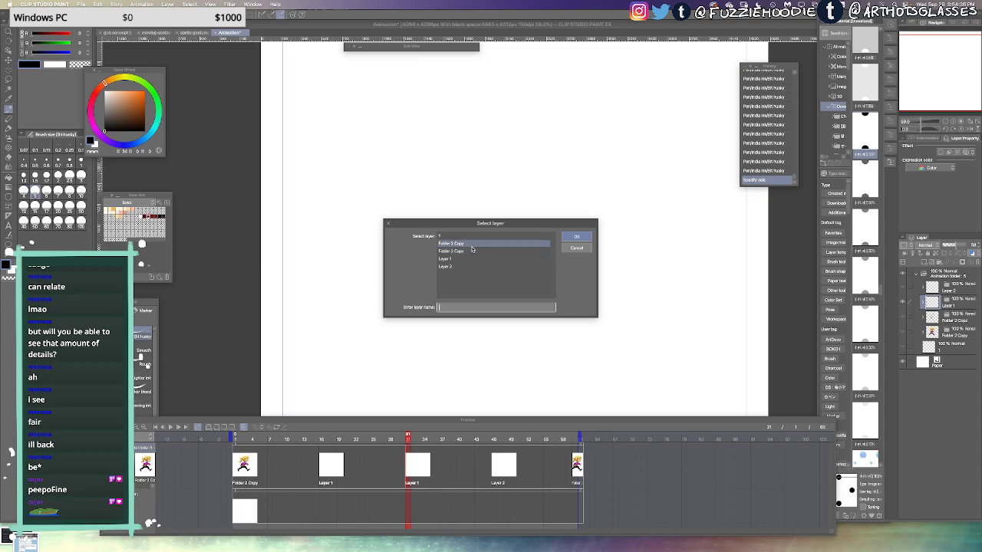
click(471, 251)
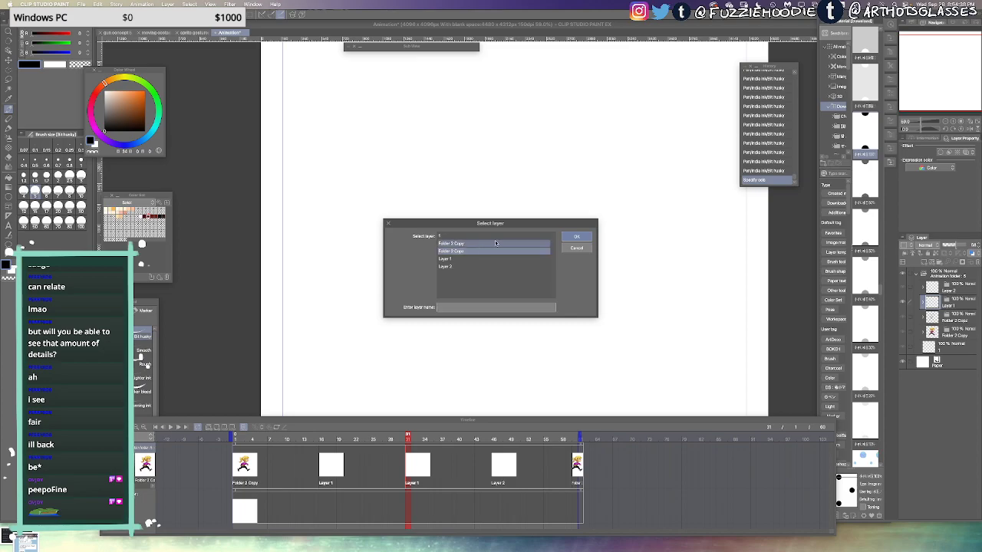
click(578, 236)
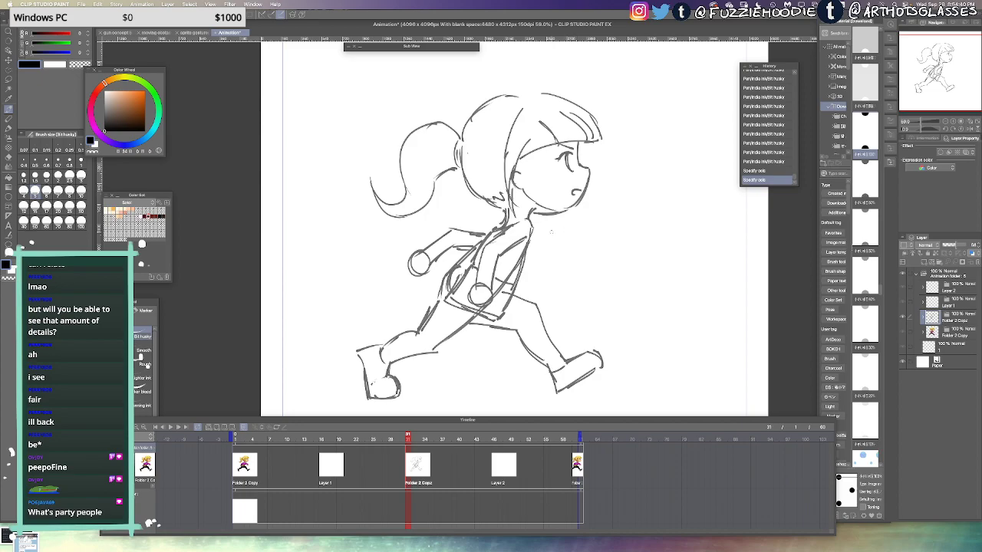
Try to sketch the thigh lines on the empty Layer 1 cel at frame 16, and undo those strokes
drag(465, 293, 464, 268)
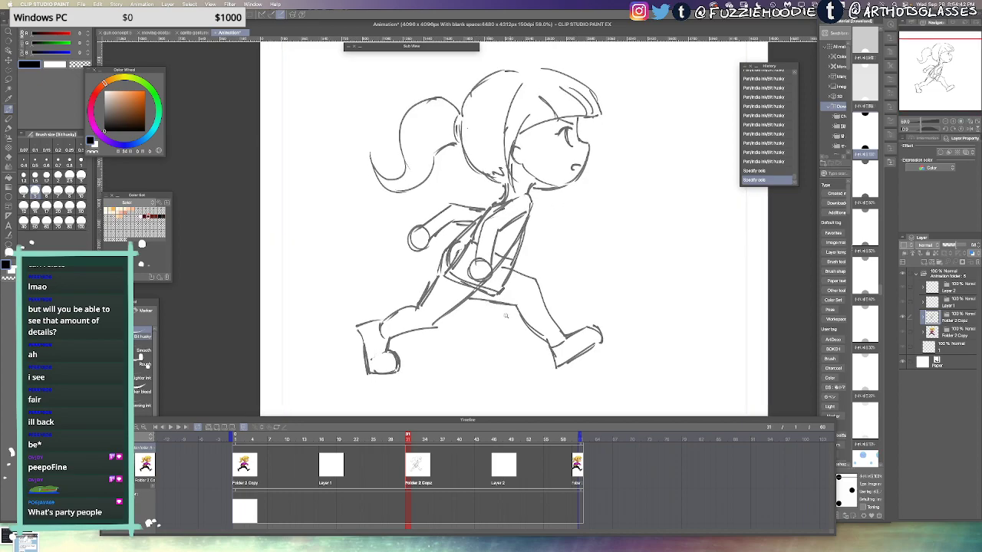
scroll(505, 315, down, 2)
scroll(467, 307, up, 2)
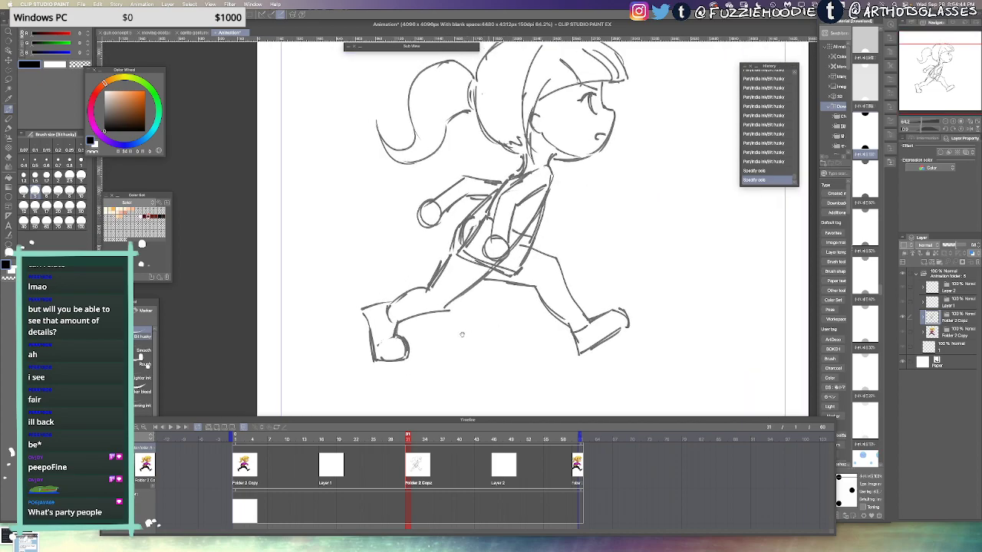
click(334, 456)
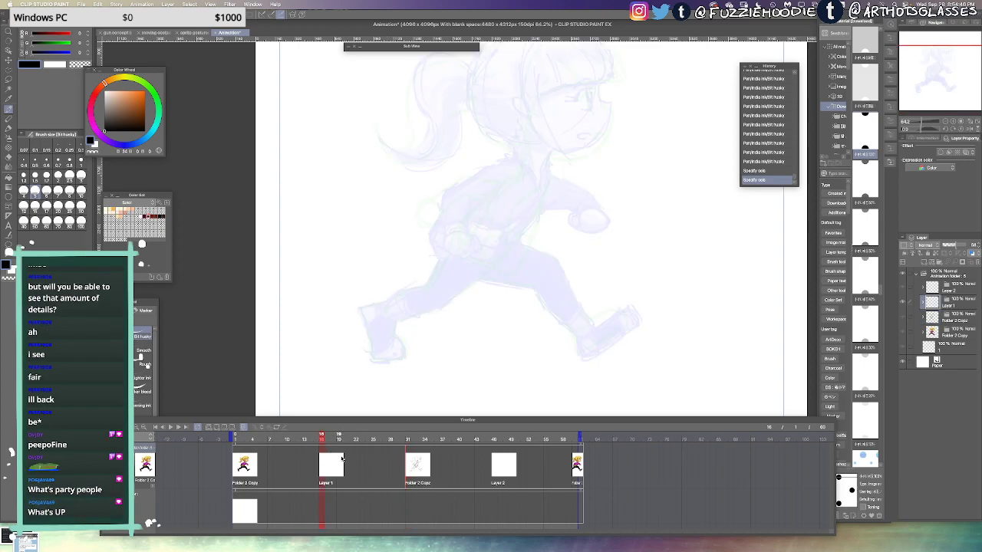
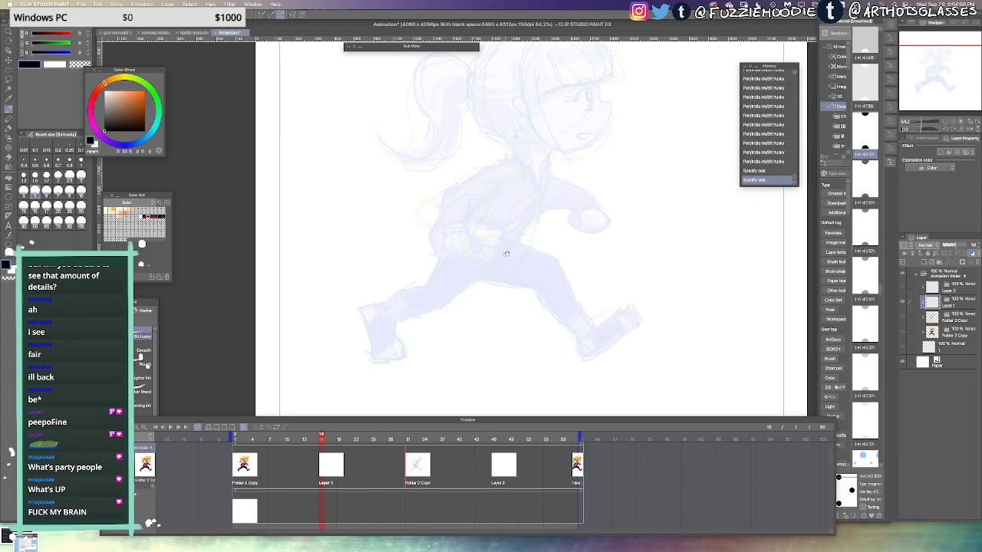
click(281, 439)
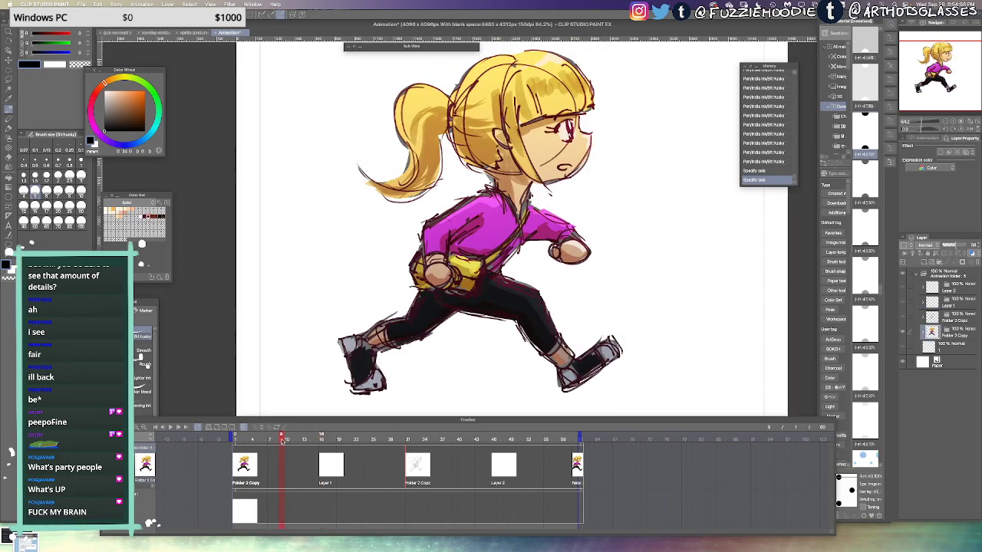
mouse_move(281, 440)
mouse_down()
mouse_move(574, 452)
mouse_move(345, 459)
mouse_move(323, 449)
mouse_up()
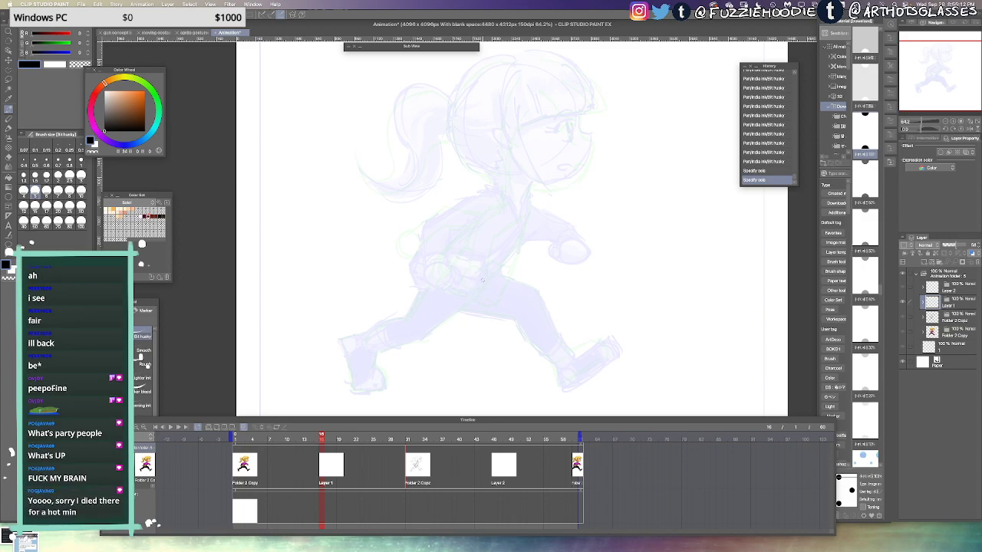
drag(483, 279, 445, 350)
key(ctrl+z)
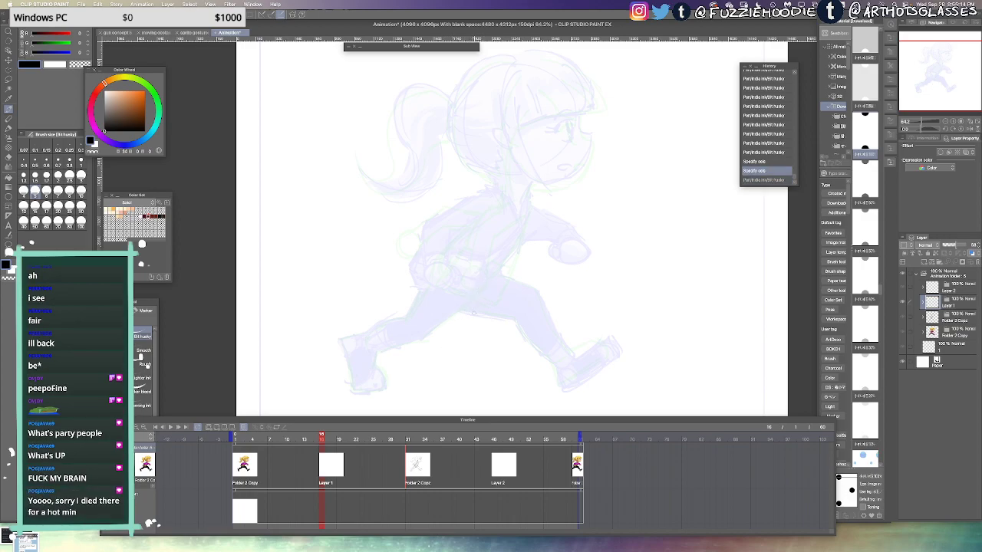
drag(487, 280, 442, 347)
key(ctrl+z)
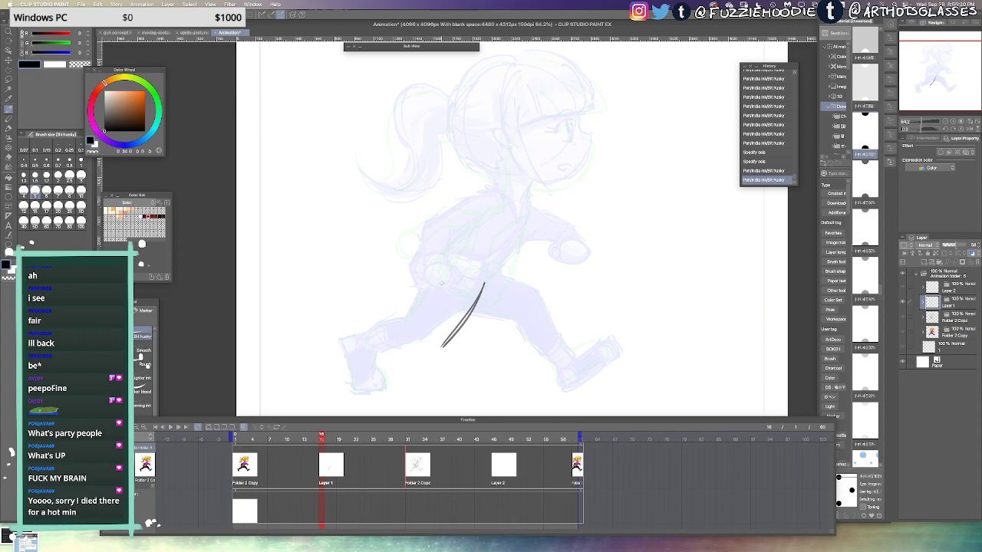
drag(446, 275, 415, 341)
key(ctrl+z)
mouse_move(444, 274)
mouse_down()
mouse_move(416, 339)
mouse_move(445, 344)
mouse_up()
key(super+z)
key(super+z)
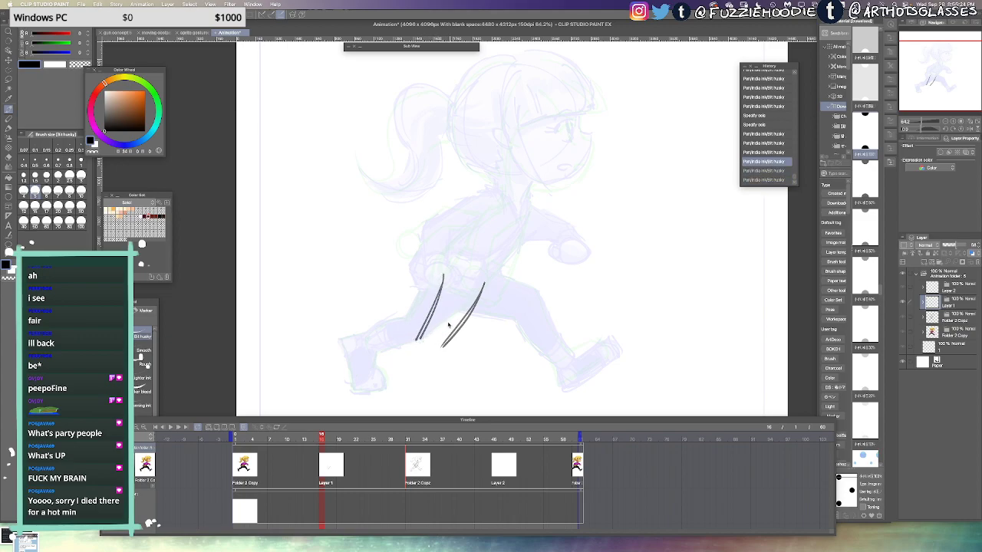
key(ctrl+z)
key(ctrl+z)
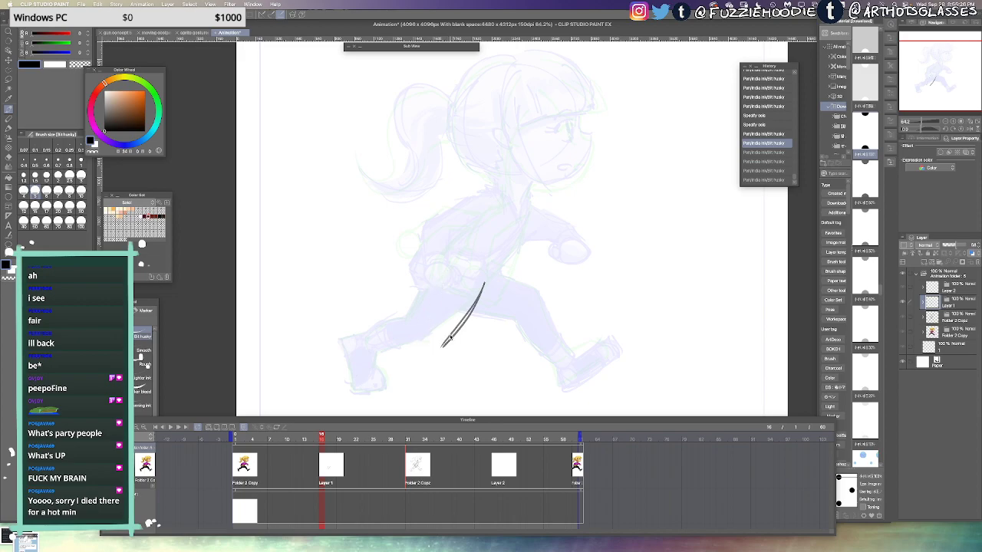
key(super+z)
key(super+z)
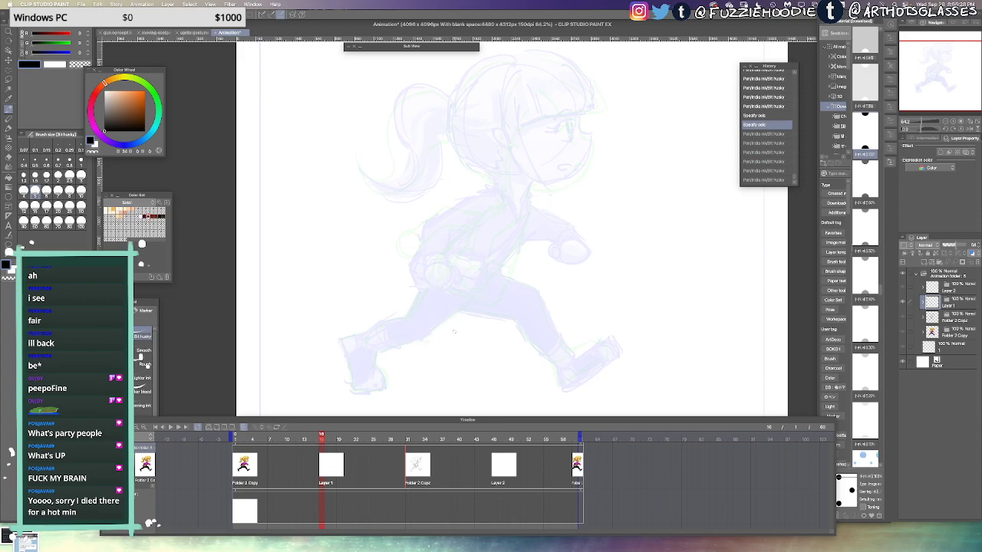
On the sketched cel at frame 33, lasso the near arm, move it slightly forward, and deselect
mouse_move(320, 431)
mouse_down()
mouse_move(404, 437)
mouse_move(299, 434)
mouse_move(438, 439)
mouse_move(419, 439)
mouse_up()
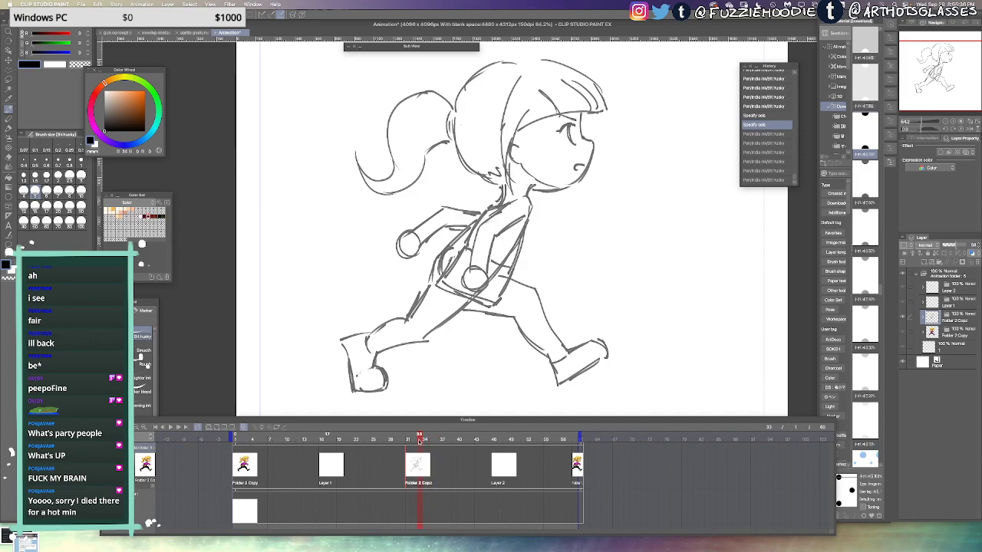
key(super+shift+c)
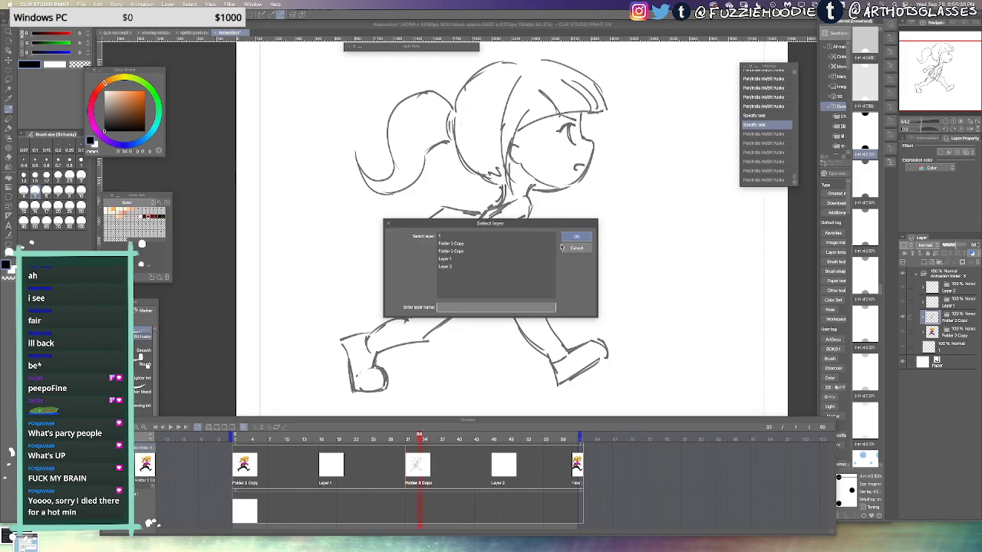
click(575, 238)
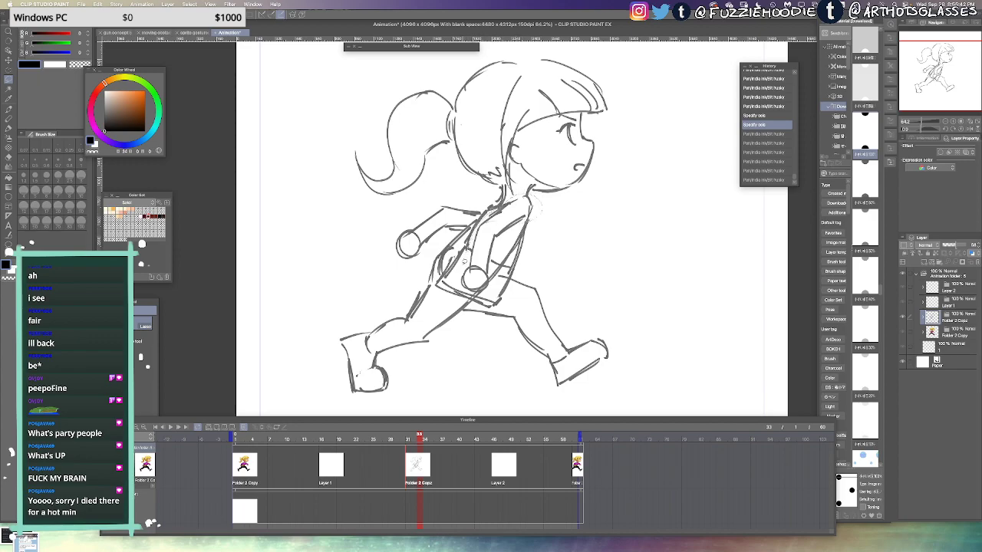
mouse_move(497, 253)
mouse_down()
mouse_move(542, 210)
mouse_move(535, 197)
mouse_move(540, 208)
mouse_up()
key(super+d)
Redraw the rounded near shoulder and the front edge of the torso to meet the moved arm
key(p)
key(super+z)
key(super+z)
mouse_move(543, 201)
mouse_down()
mouse_move(540, 216)
mouse_move(516, 229)
mouse_up()
mouse_move(530, 222)
mouse_down()
mouse_move(499, 249)
mouse_move(506, 274)
mouse_move(518, 263)
mouse_move(512, 276)
mouse_up()
key(super+z)
key(super+z)
Redraw the back edge of the near arm from shoulder toward hand, and erase stray lines beside it on the torso
drag(492, 209, 471, 259)
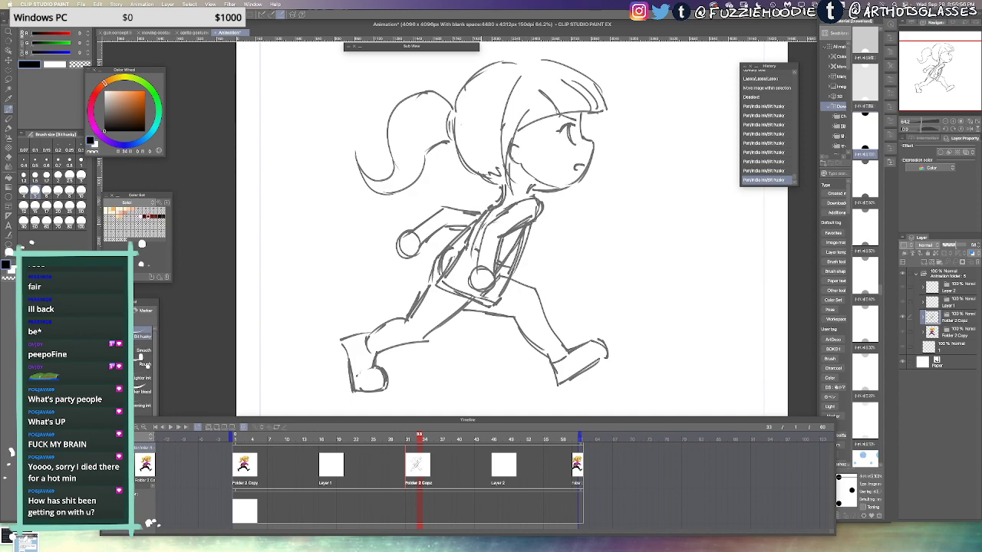
key(super+z)
drag(497, 208, 463, 261)
key(e)
drag(483, 222, 470, 244)
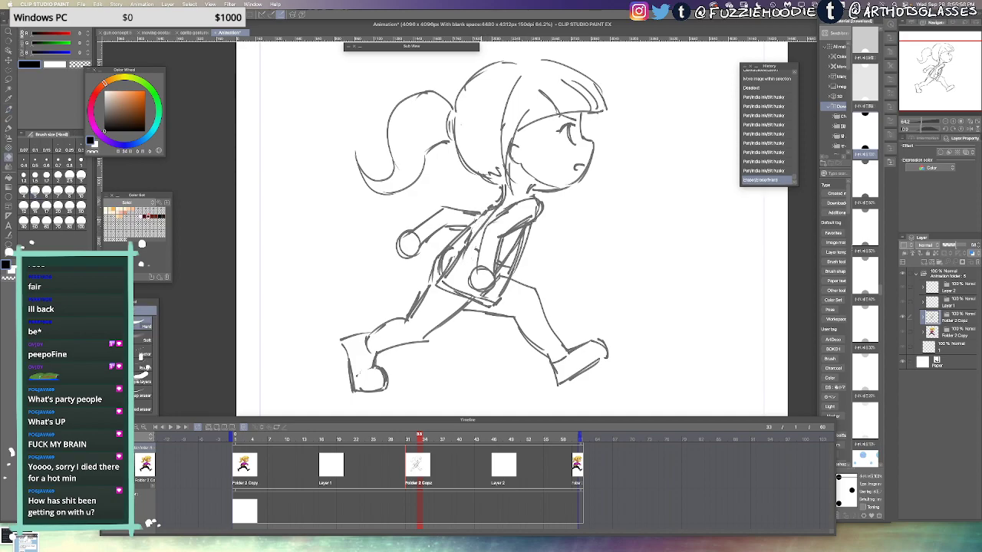
key(p)
mouse_move(493, 207)
mouse_down()
mouse_move(464, 257)
mouse_move(481, 218)
mouse_move(479, 253)
mouse_move(442, 287)
mouse_move(487, 272)
mouse_up()
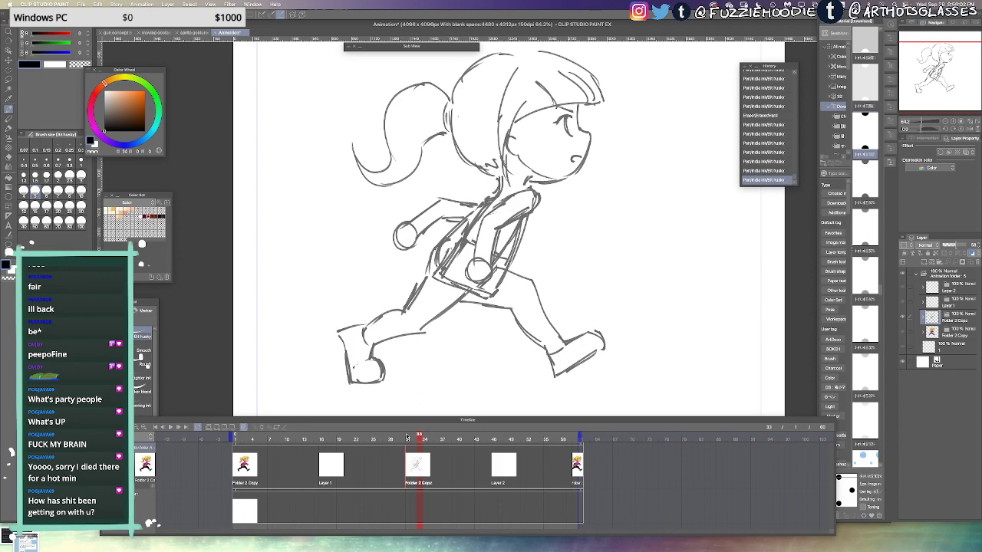
On the empty Layer 1 cel at frame 17, sketch the curved back of the hip over the onion skin
drag(402, 439, 330, 436)
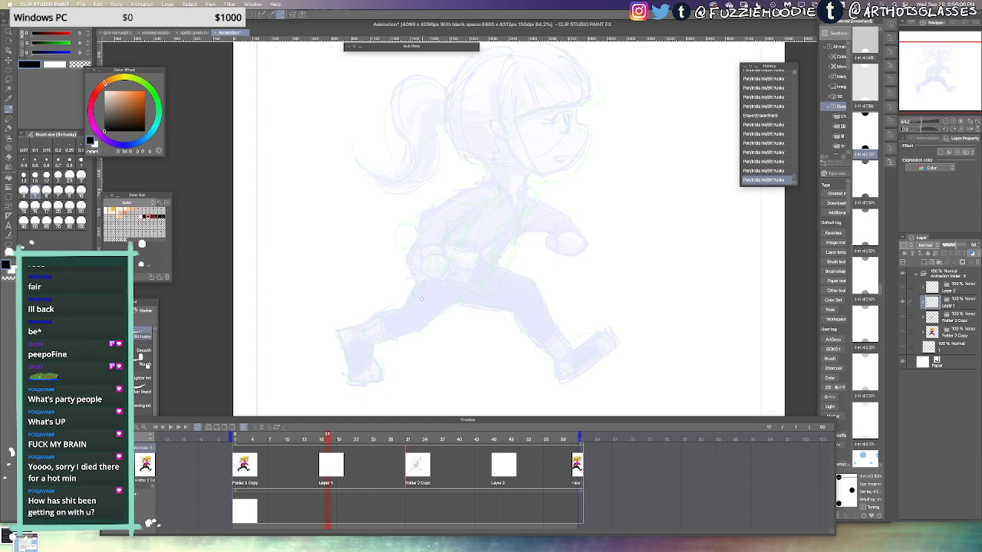
mouse_move(327, 437)
mouse_down()
mouse_move(316, 437)
mouse_move(327, 441)
mouse_up()
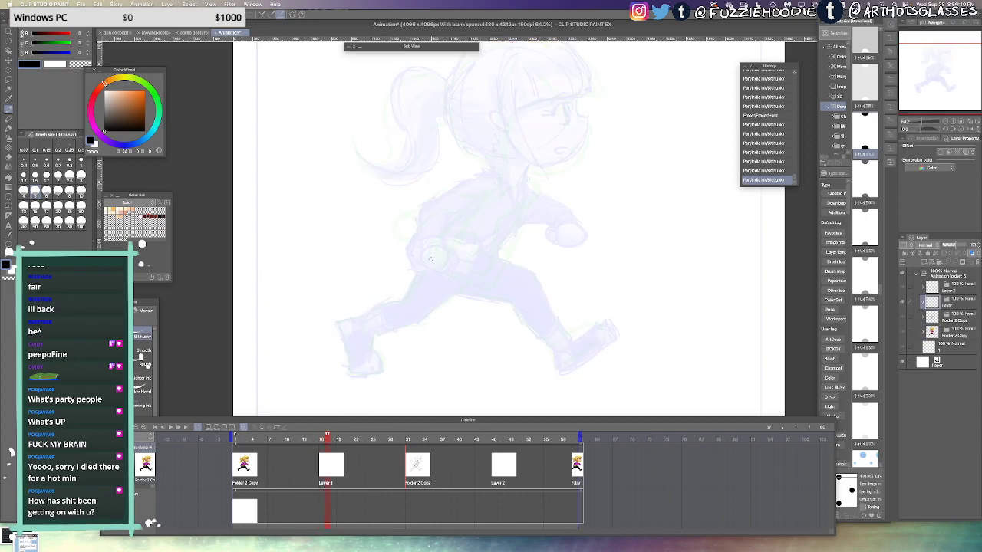
drag(432, 255, 431, 291)
key(ctrl+z)
drag(435, 254, 438, 289)
key(ctrl+z)
Try sketching the front edge of the near thigh and shin reaching forward from the hip on the frame 17 cel
mouse_move(435, 255)
mouse_down()
mouse_move(427, 290)
mouse_move(515, 292)
mouse_up()
key(super+z)
mouse_move(442, 254)
mouse_down()
mouse_move(520, 284)
mouse_move(511, 282)
mouse_up()
key(super+z)
key(ctrl+z)
key(ctrl+z)
drag(437, 256, 519, 299)
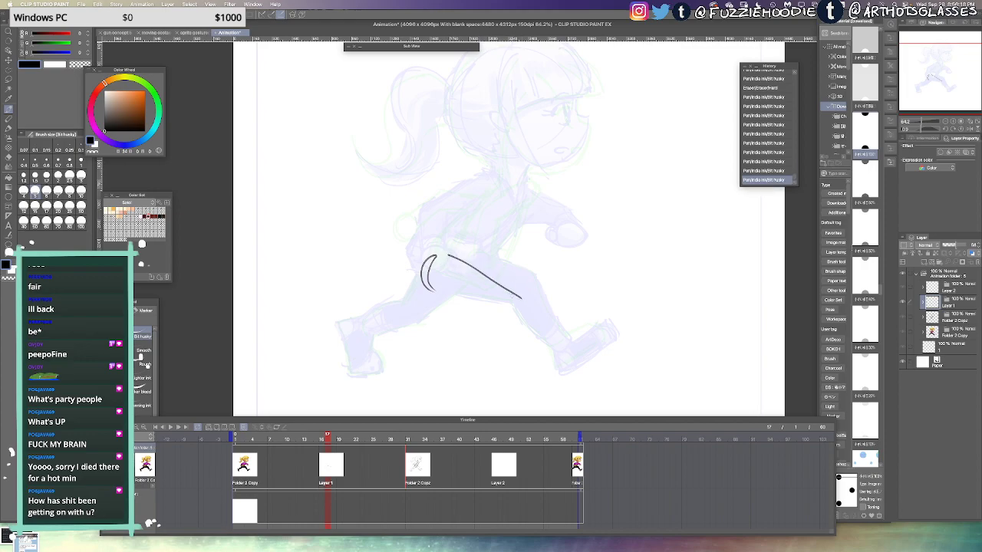
key(ctrl+z)
mouse_move(449, 255)
mouse_down()
mouse_move(508, 281)
mouse_move(518, 299)
mouse_up()
key(ctrl+z)
mouse_move(483, 267)
mouse_down()
mouse_move(523, 296)
mouse_move(546, 350)
mouse_up()
drag(518, 296, 550, 356)
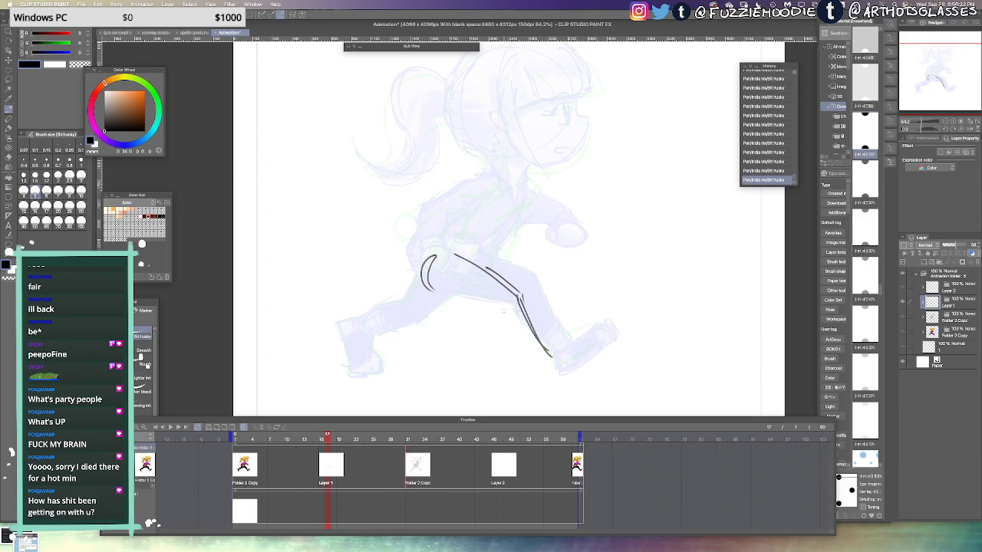
Try sketching the underside of the near thigh, the calf and an angled foot to close the forward leg
drag(503, 312, 506, 333)
key(ctrl+z)
mouse_move(449, 292)
mouse_down()
mouse_move(507, 315)
mouse_move(512, 346)
mouse_move(535, 373)
mouse_up()
key(ctrl+z)
drag(523, 349, 539, 367)
key(ctrl+z)
key(ctrl+z)
key(super+z)
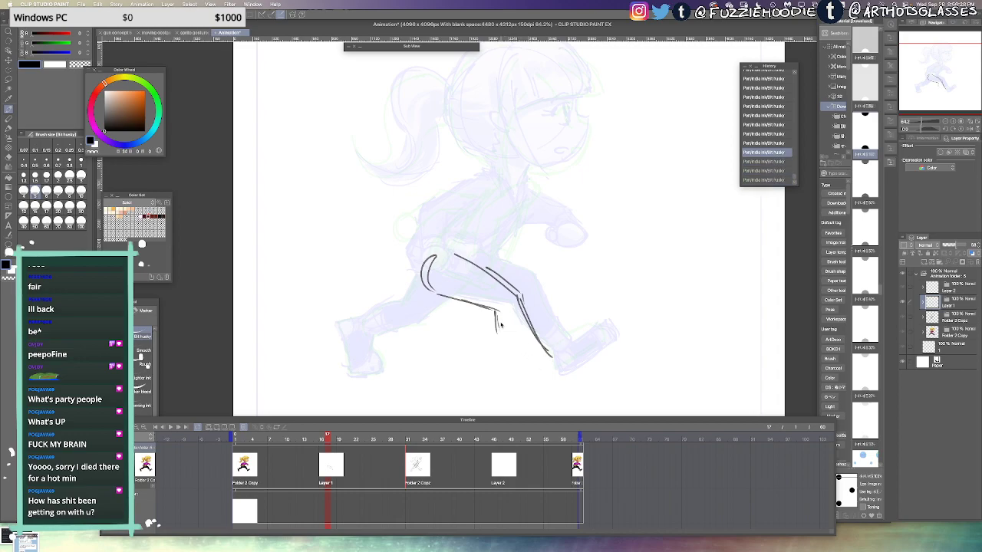
key(super+z)
mouse_move(497, 311)
mouse_down()
mouse_move(513, 338)
mouse_move(541, 352)
mouse_up()
key(super+z)
key(ctrl+z)
key(ctrl+z)
key(ctrl+z)
mouse_move(497, 311)
mouse_down()
mouse_move(503, 334)
mouse_move(530, 354)
mouse_move(532, 377)
mouse_move(532, 360)
mouse_move(535, 379)
mouse_move(559, 379)
mouse_move(540, 382)
mouse_move(585, 359)
mouse_up()
key(super+z)
key(super+z)
key(super+z)
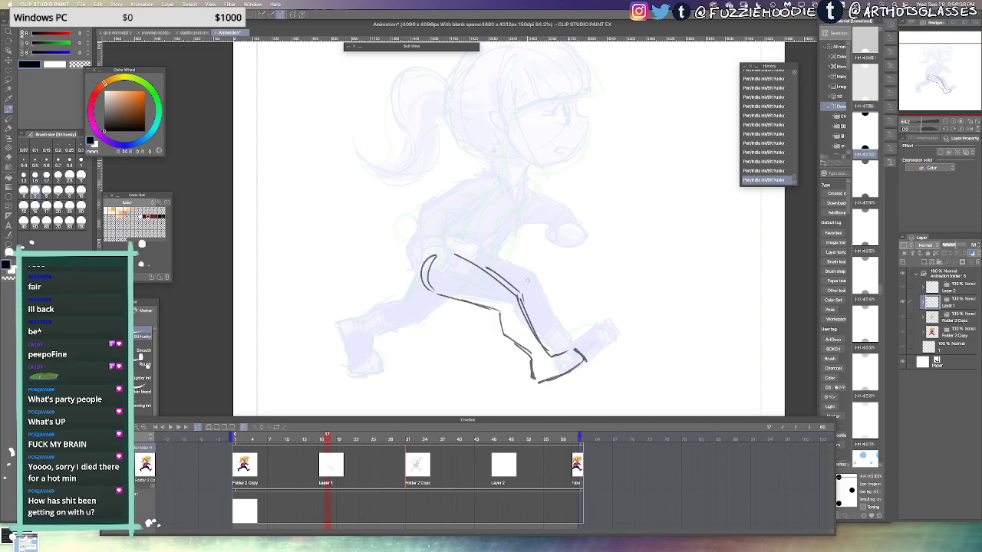
Undo the forward leg strokes back to the curved hip lines
key(ctrl+z)
key(ctrl+z)
key(ctrl+z)
key(ctrl+z)
key(ctrl+z)
key(ctrl+z)
key(ctrl+z)
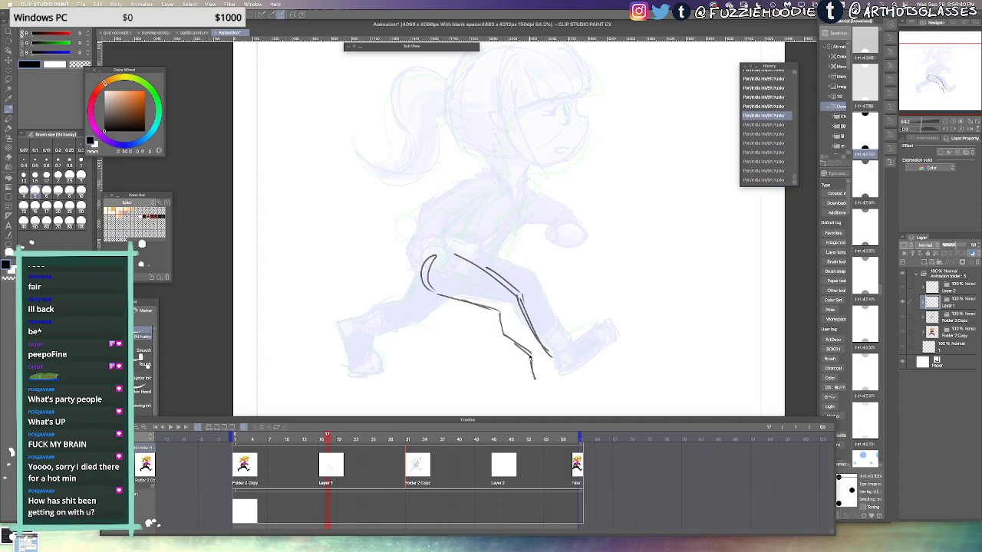
key(ctrl+z)
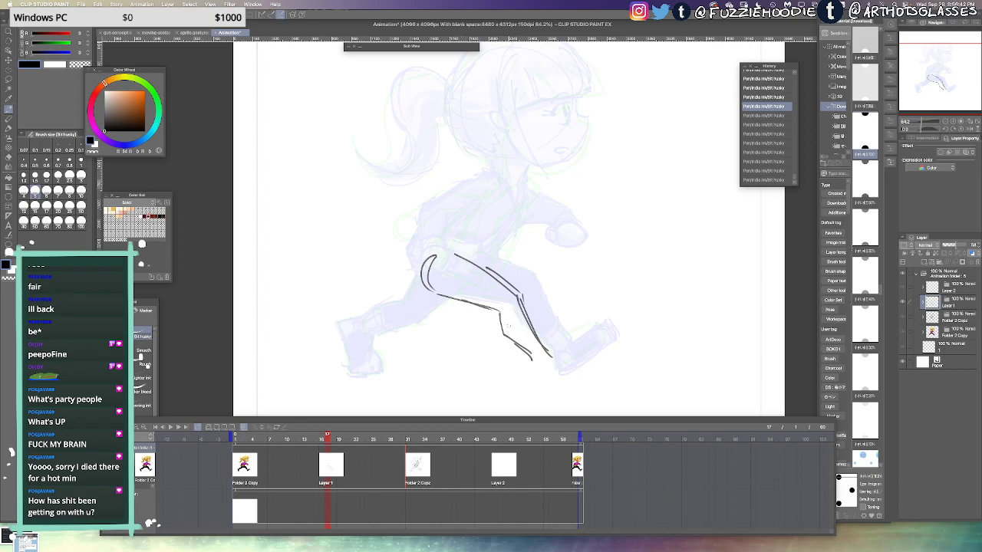
key(ctrl+z)
key(ctrl+z)
key(ctrl+z)
key(ctrl+z)
key(ctrl+z)
key(ctrl+z)
key(ctrl+z)
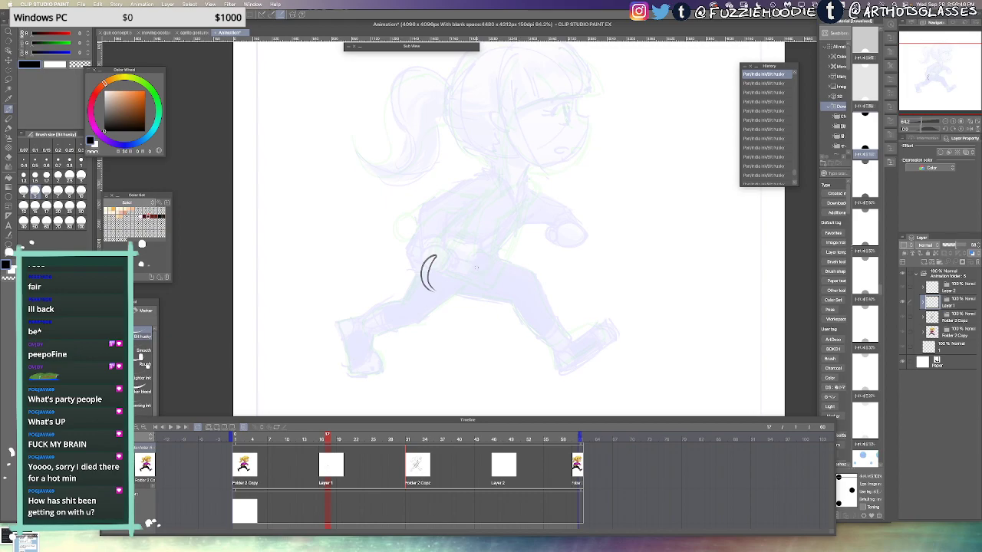
Sketch a steeper front edge for the near thigh and shin, ending in a flat foot planted under the body
drag(470, 260, 496, 316)
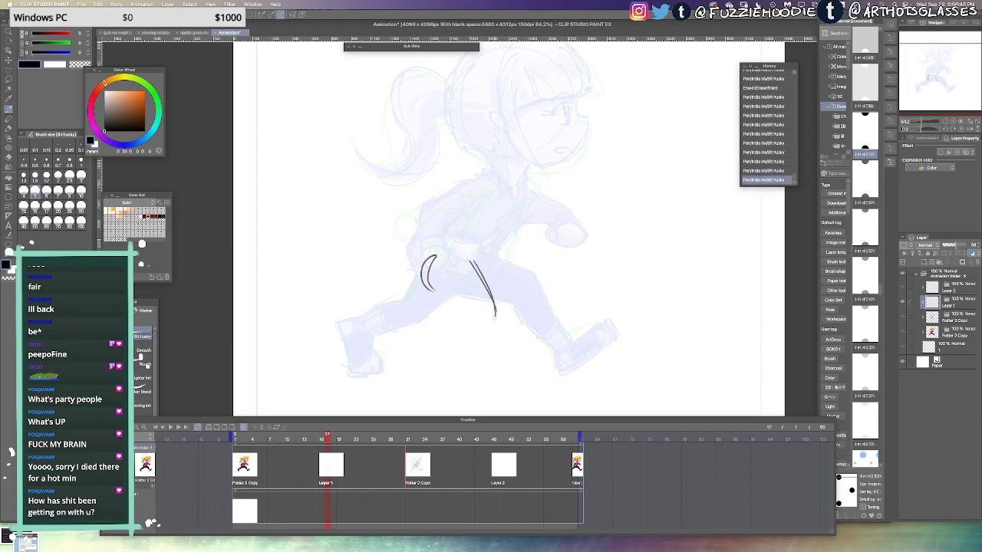
key(ctrl+z)
key(ctrl+z)
drag(473, 260, 507, 313)
key(ctrl+z)
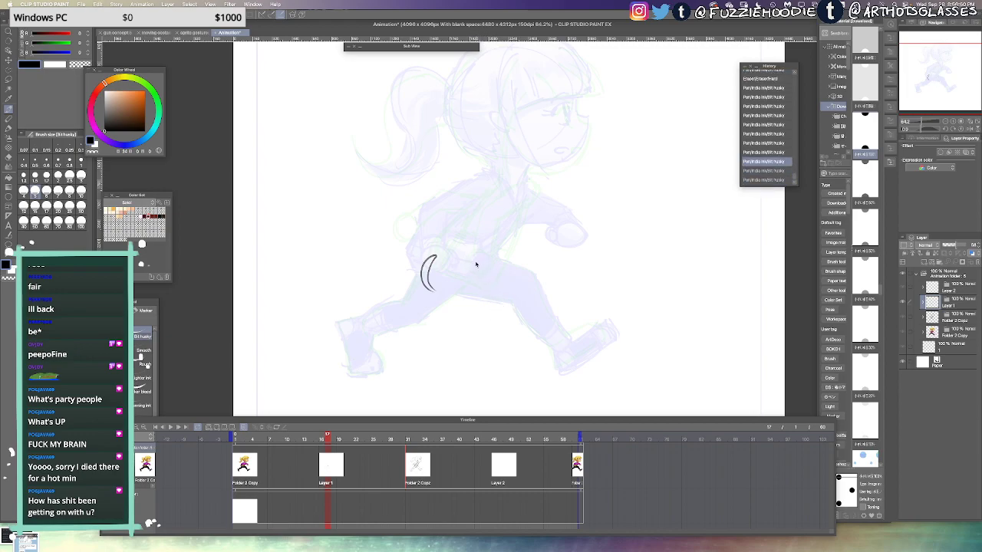
drag(464, 256, 502, 311)
key(ctrl+z)
key(ctrl+z)
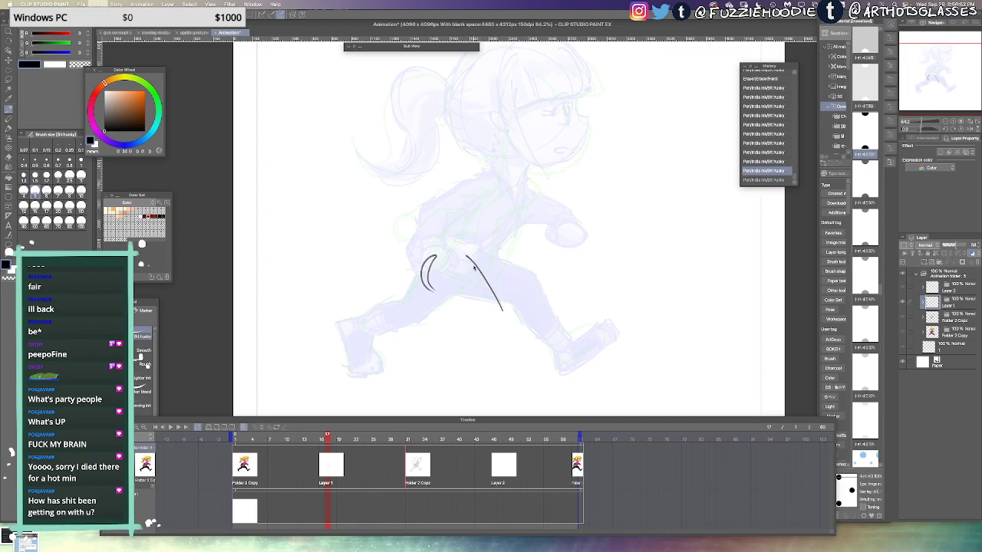
mouse_move(467, 259)
mouse_down()
mouse_move(506, 309)
mouse_move(523, 365)
mouse_up()
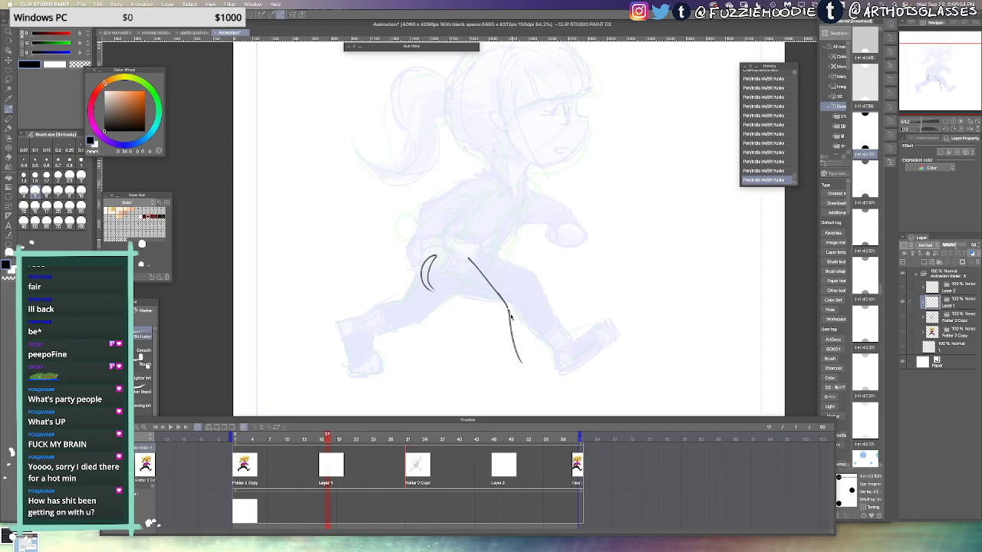
key(ctrl+z)
drag(509, 312, 523, 368)
mouse_move(512, 329)
mouse_down()
mouse_move(524, 370)
mouse_move(547, 384)
mouse_move(548, 369)
mouse_up()
key(ctrl+z)
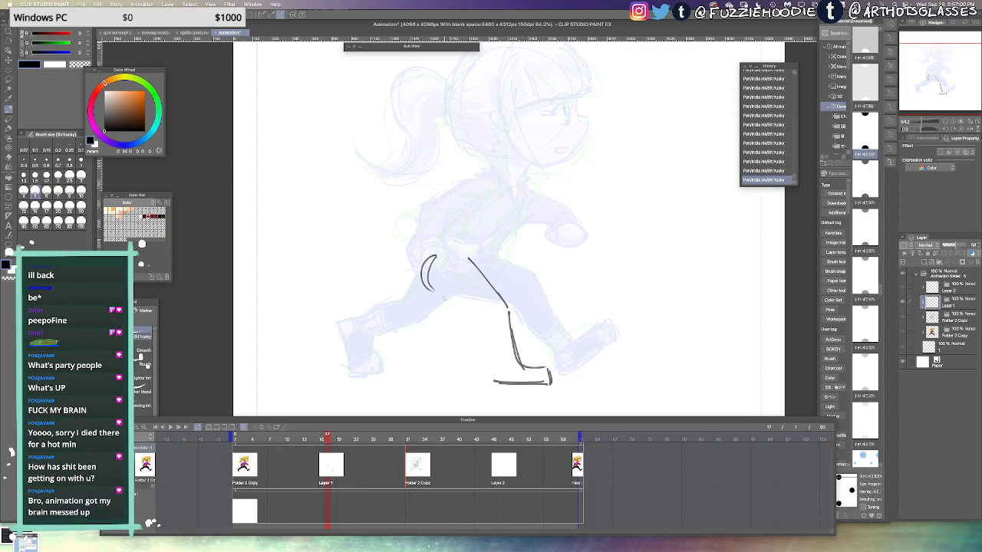
Sketch the underside of the near thigh and the back of the calf from the hip curve to the heel
drag(431, 290, 484, 309)
mouse_move(451, 298)
mouse_down()
mouse_move(486, 314)
mouse_move(483, 334)
mouse_up()
drag(484, 337, 497, 371)
key(super+z)
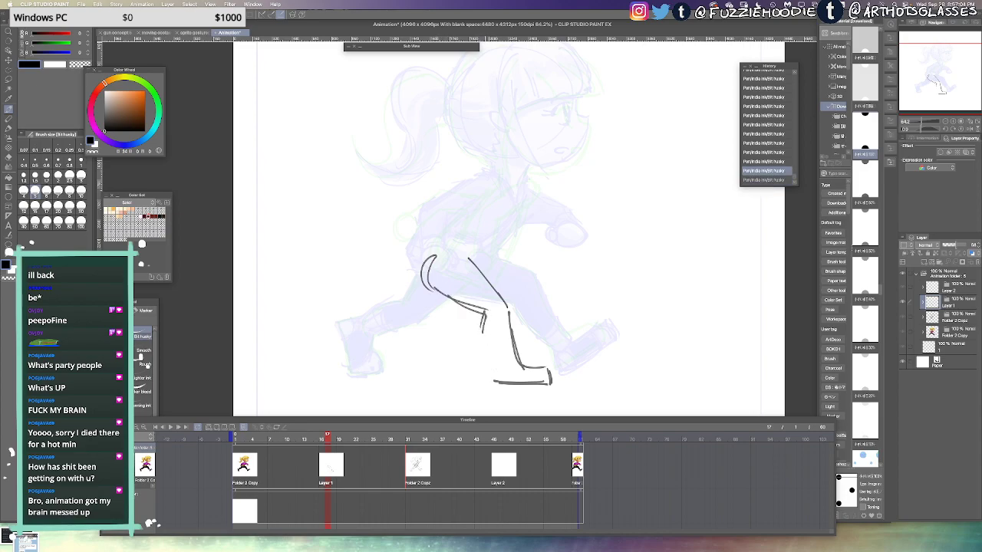
drag(484, 335, 503, 386)
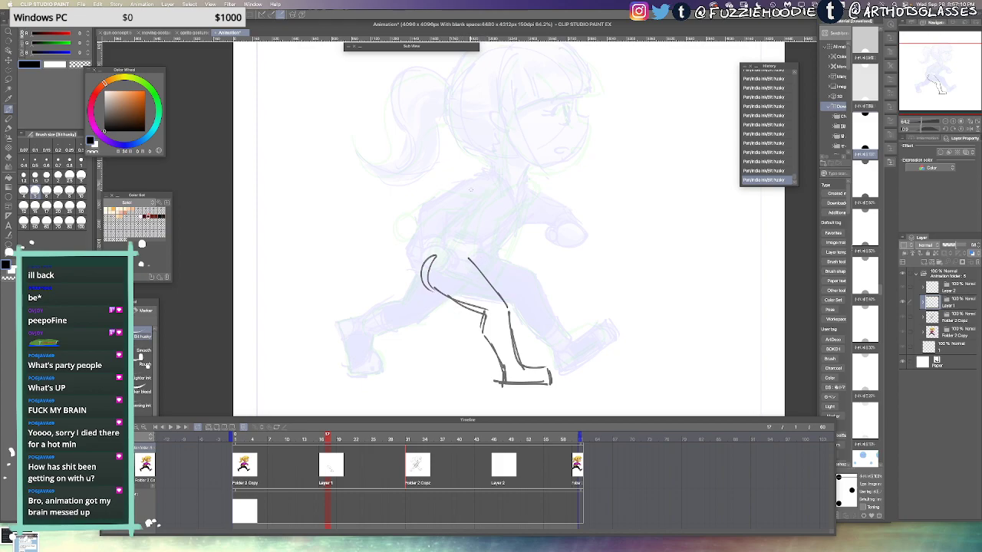
Sketch a short shoulder curve below the neck and try out the back edge of the near arm toward the hip
drag(481, 187, 427, 274)
key(super+z)
key(ctrl+z)
key(ctrl+z)
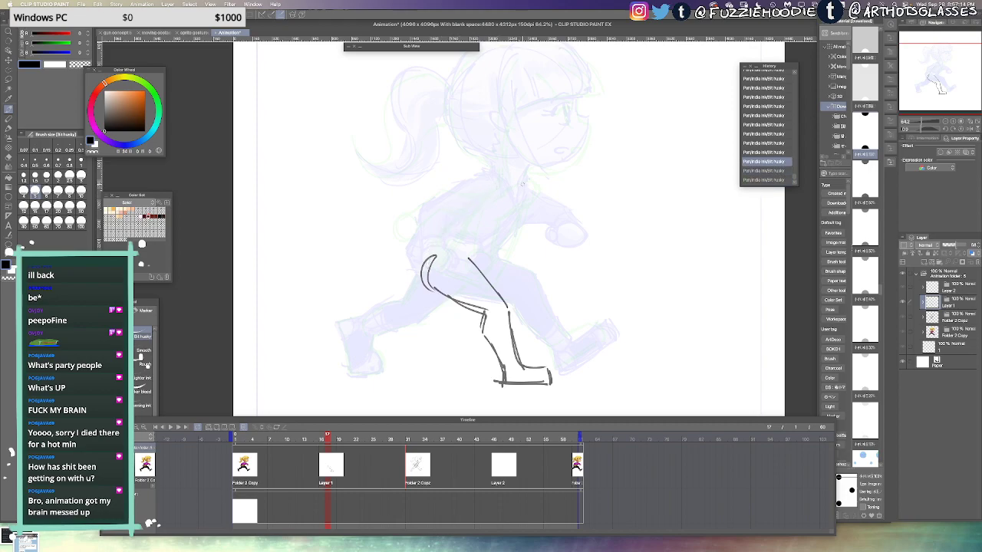
mouse_move(511, 181)
mouse_down()
mouse_move(490, 186)
mouse_move(446, 236)
mouse_up()
key(super+z)
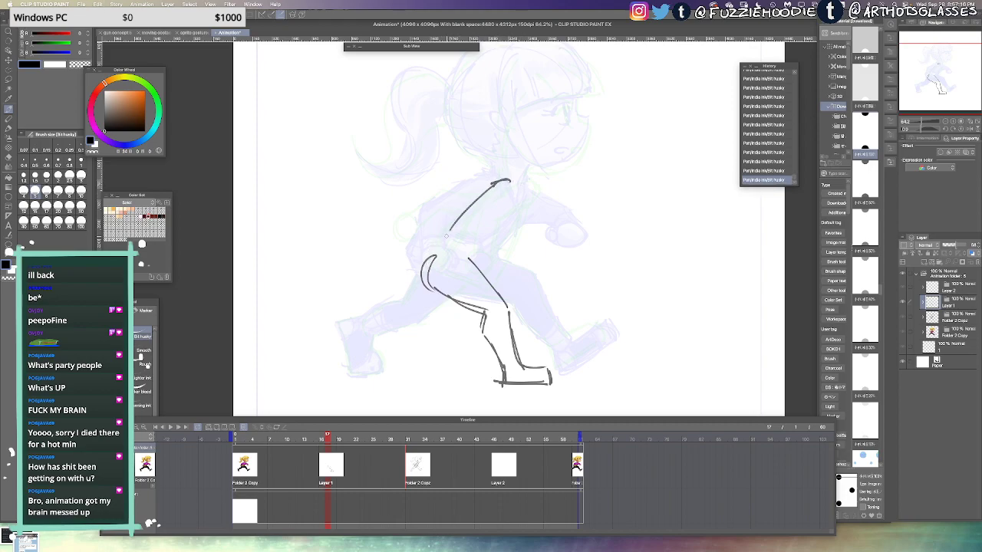
drag(494, 187, 436, 247)
drag(516, 191, 493, 218)
key(super+z)
key(super+z)
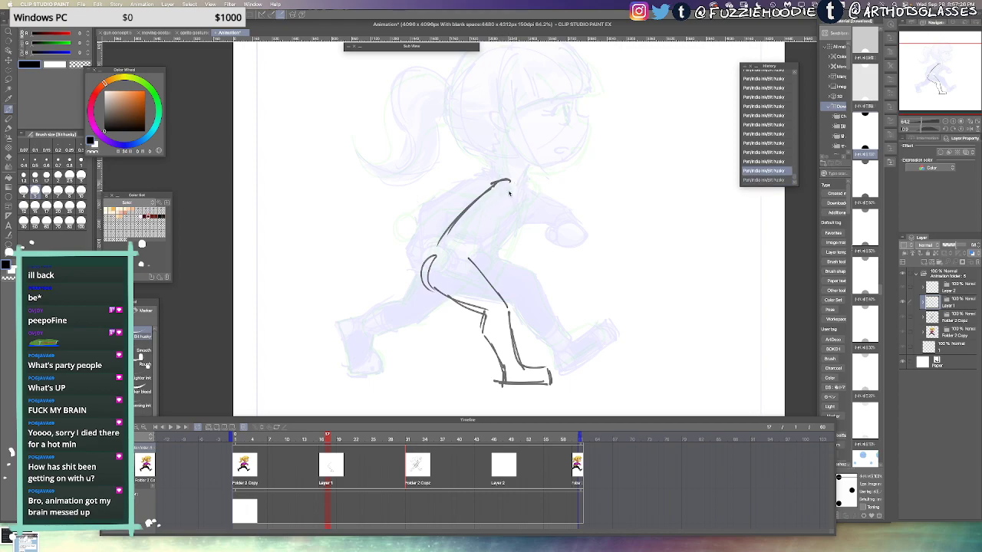
key(ctrl+z)
key(ctrl+z)
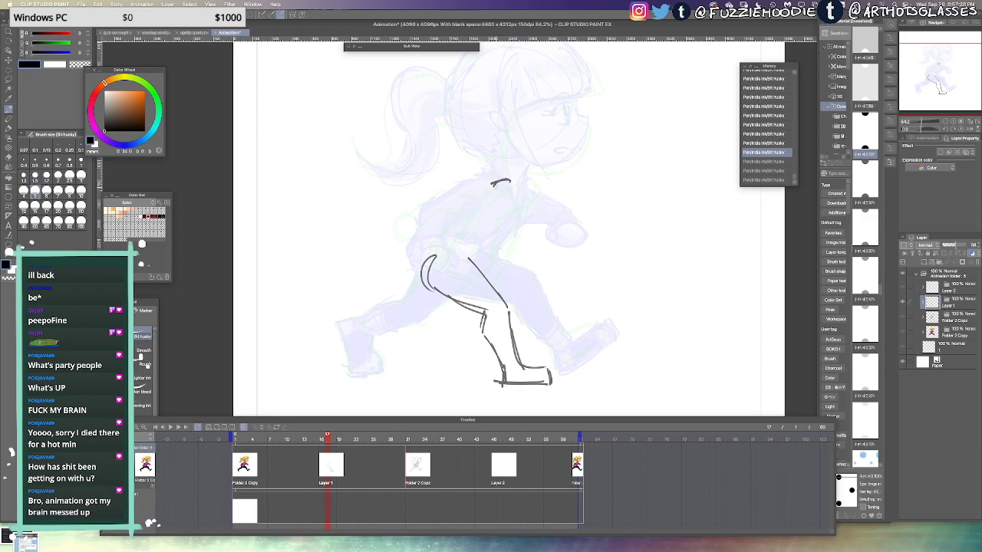
Try sketching the near arm with a round hand over the hip and a back line behind it
mouse_move(495, 185)
mouse_down()
mouse_move(454, 214)
mouse_move(451, 244)
mouse_move(448, 230)
mouse_move(441, 243)
mouse_move(509, 196)
mouse_move(469, 224)
mouse_move(455, 258)
mouse_move(409, 267)
mouse_up()
drag(436, 230, 415, 265)
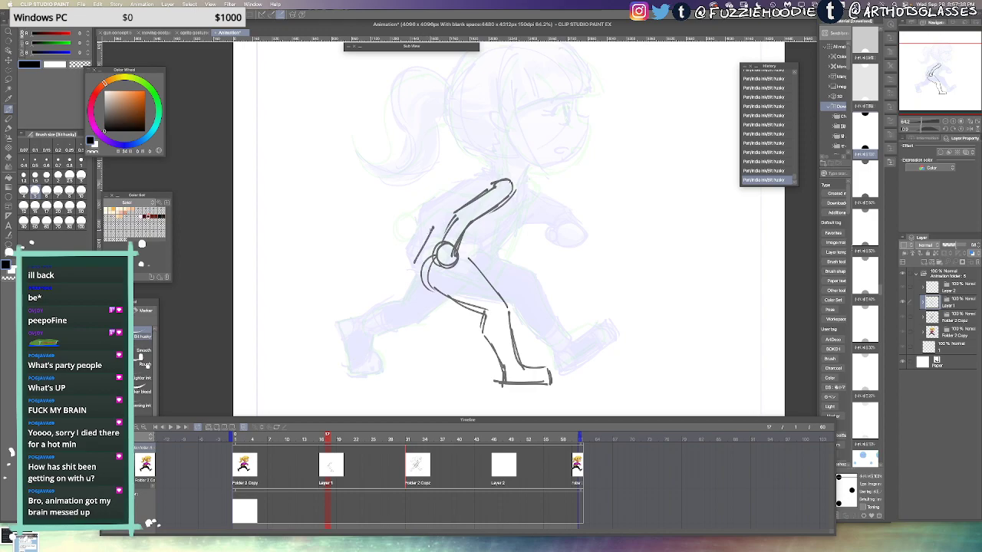
key(ctrl+z)
key(ctrl+z)
key(ctrl+z)
key(ctrl+z)
key(ctrl+z)
key(ctrl+z)
key(ctrl+z)
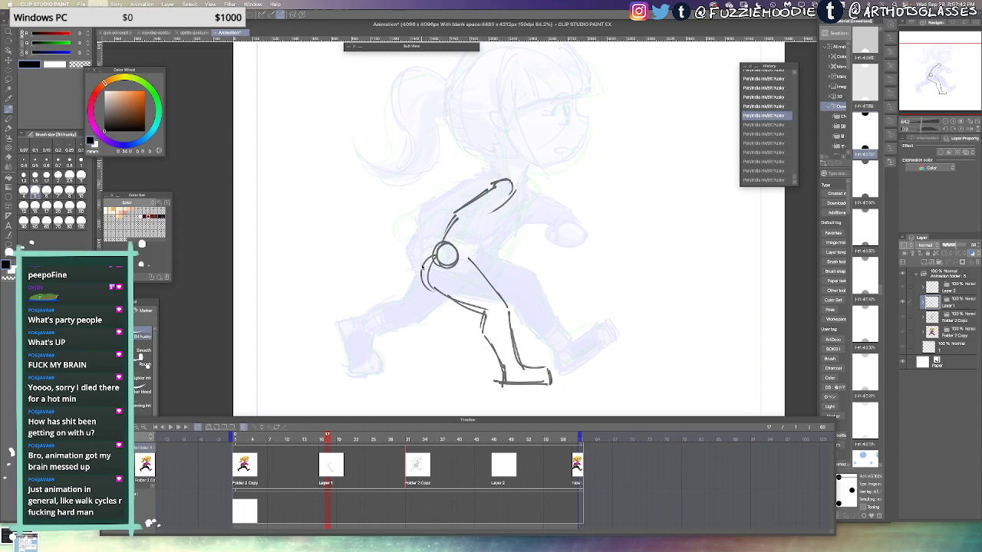
key(ctrl+z)
key(ctrl+z)
key(ctrl+z)
key(ctrl+z)
key(ctrl+z)
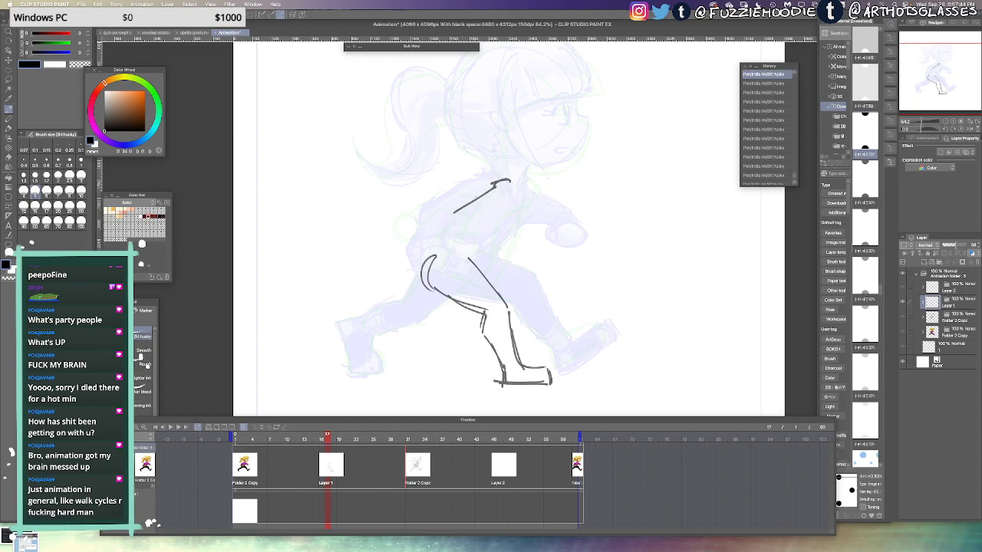
Draw a round near hand at the top of the thigh and erase the old upper arm line
mouse_move(454, 250)
mouse_down()
mouse_move(460, 268)
mouse_move(449, 257)
mouse_move(464, 268)
mouse_move(464, 251)
mouse_up()
key(e)
drag(455, 212, 493, 187)
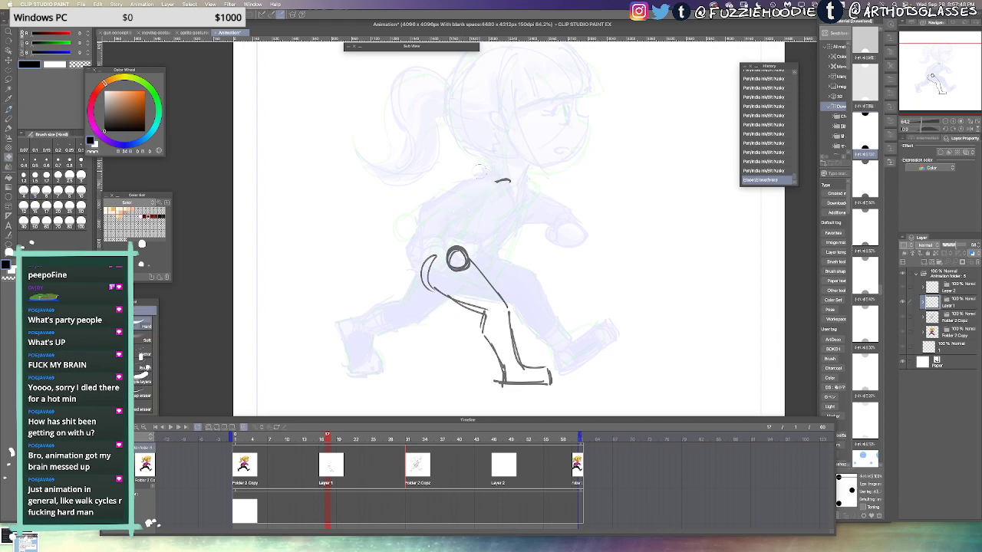
Redraw the back edge of the near arm as a bend running from the shoulder curve to the round hand
key(p)
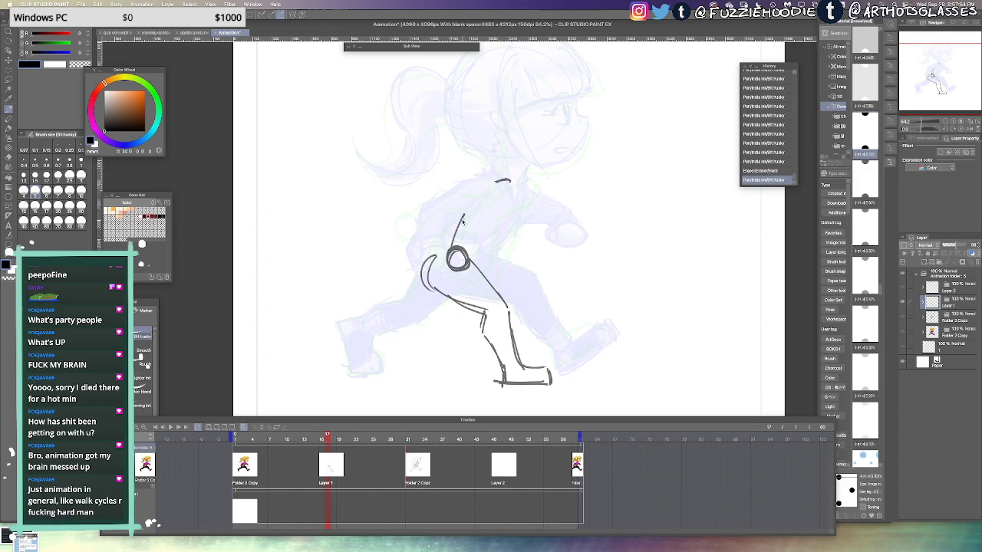
mouse_move(458, 218)
mouse_down()
mouse_move(502, 182)
mouse_move(457, 244)
mouse_up()
key(super+z)
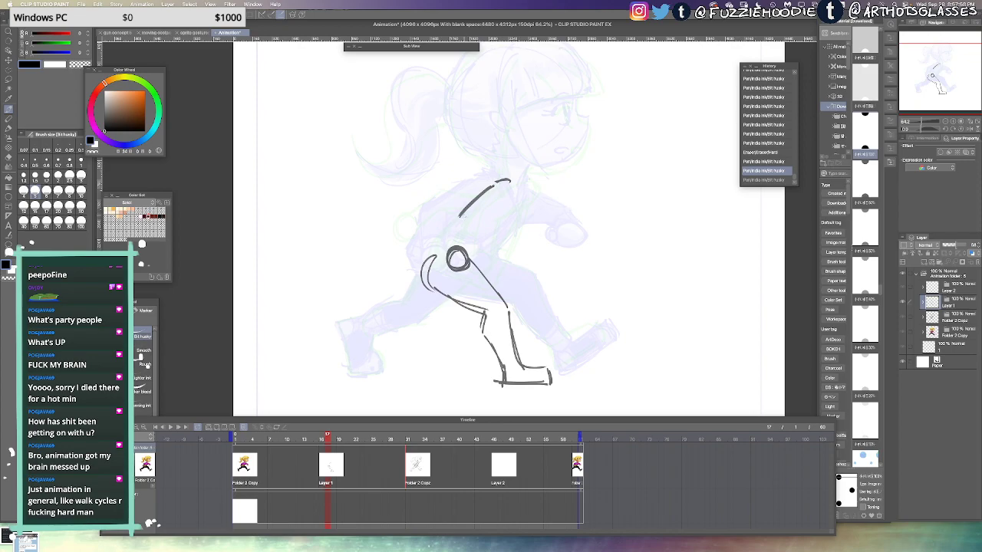
key(ctrl+y)
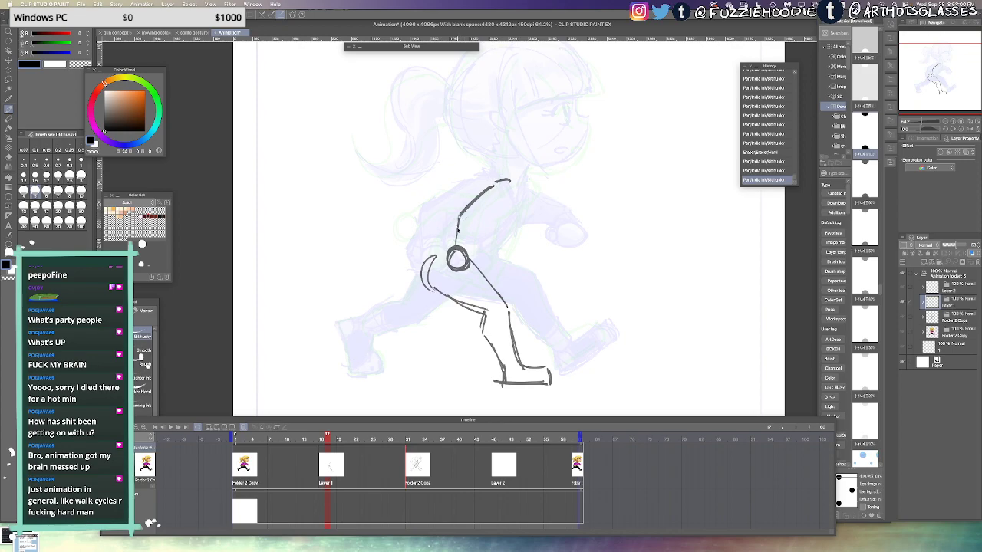
key(super+z)
mouse_move(491, 188)
mouse_down()
mouse_move(460, 217)
mouse_move(452, 246)
mouse_move(466, 262)
mouse_up()
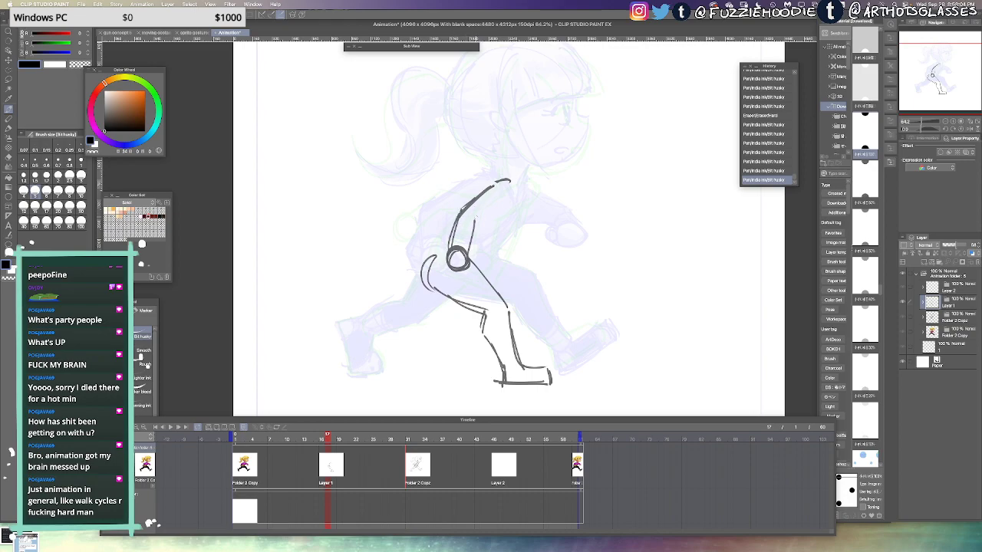
Round off the near shoulder and draw the front edge of the upper arm down to the inner elbow
mouse_move(506, 181)
mouse_down()
mouse_move(520, 182)
mouse_move(522, 199)
mouse_up()
drag(526, 190, 476, 220)
drag(517, 198, 475, 227)
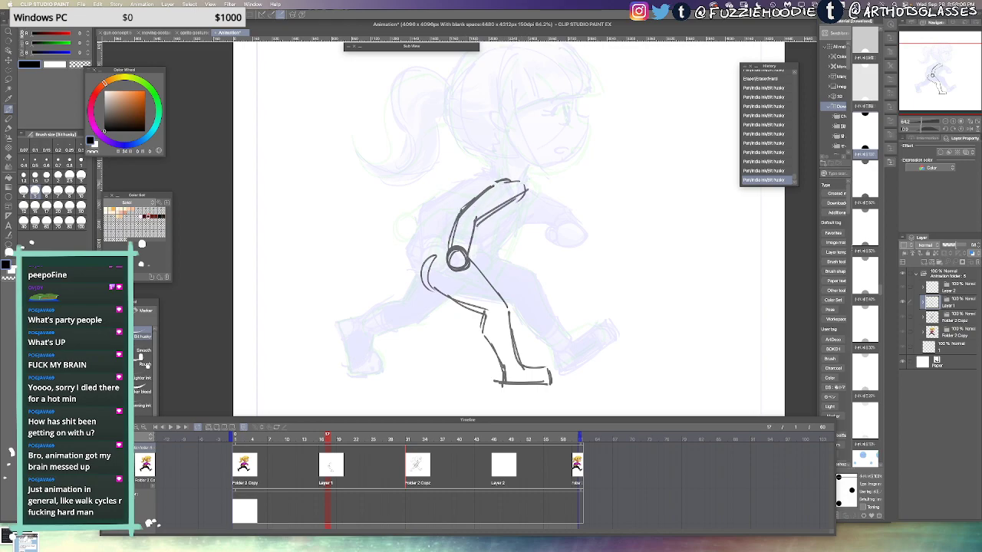
key(super+z)
key(super+z)
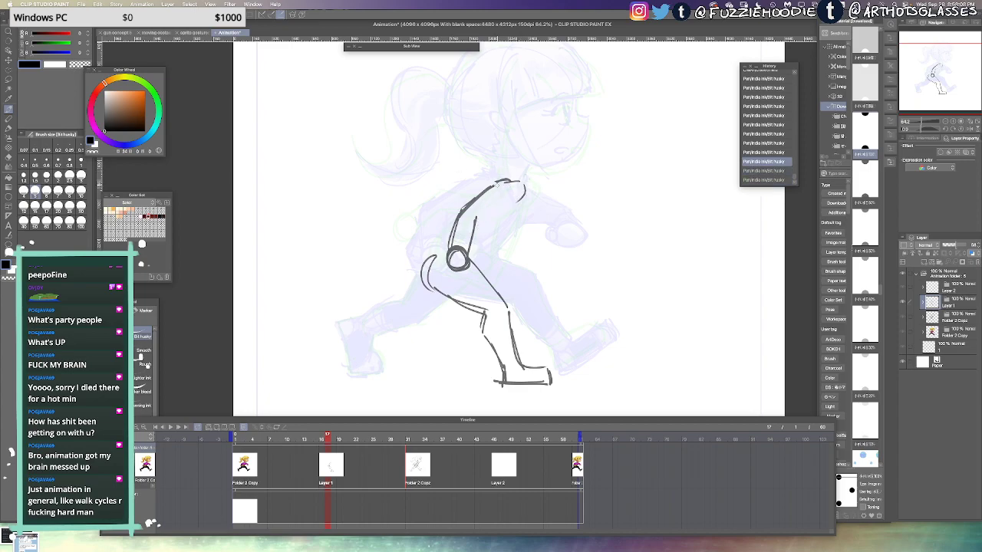
drag(525, 183, 520, 201)
mouse_move(520, 182)
mouse_down()
mouse_move(509, 200)
mouse_move(508, 179)
mouse_move(495, 187)
mouse_move(516, 189)
mouse_up()
key(super+z)
key(e)
key(p)
drag(517, 189, 475, 228)
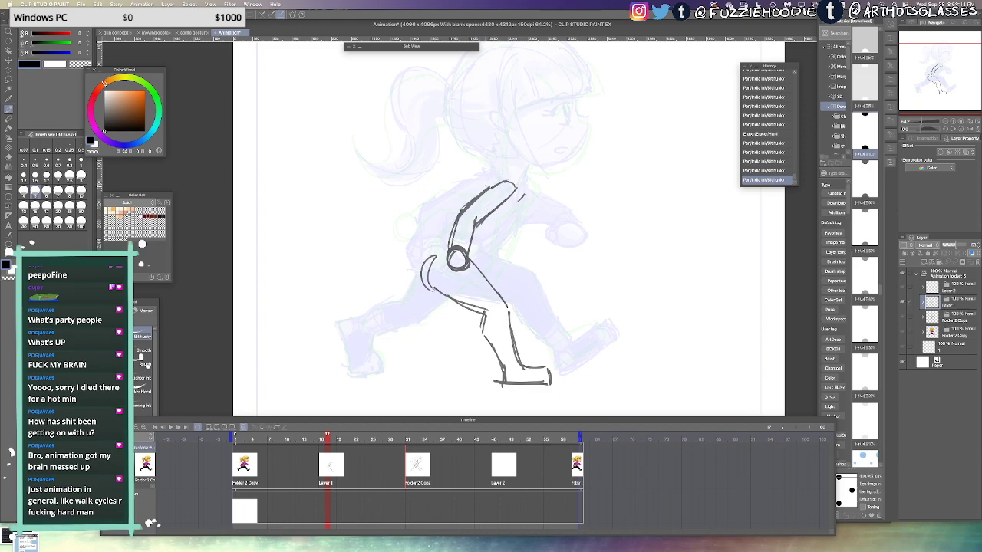
Sketch the curved back of the torso from the shoulder down to the waist and lower back behind the near arm
drag(489, 188, 461, 210)
key(ctrl+z)
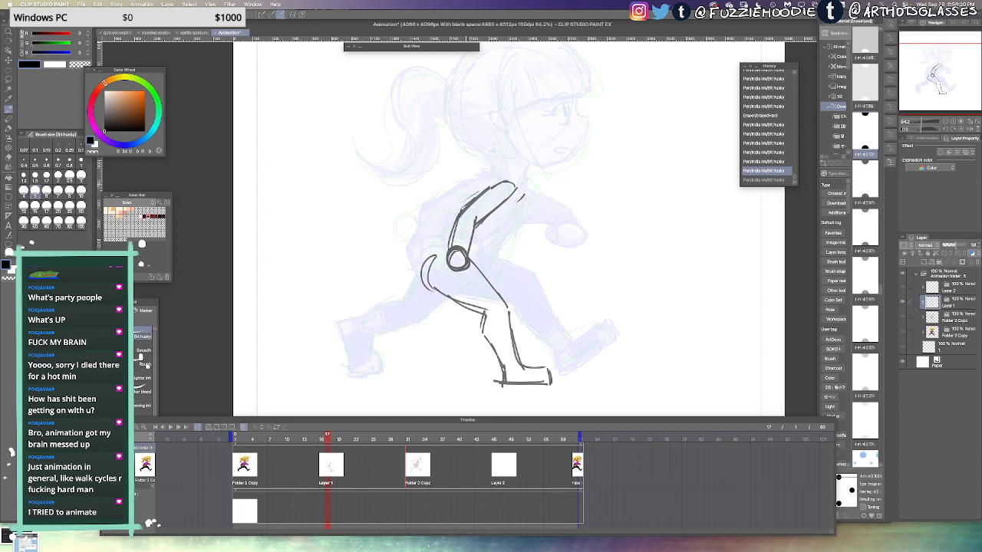
drag(483, 185, 432, 249)
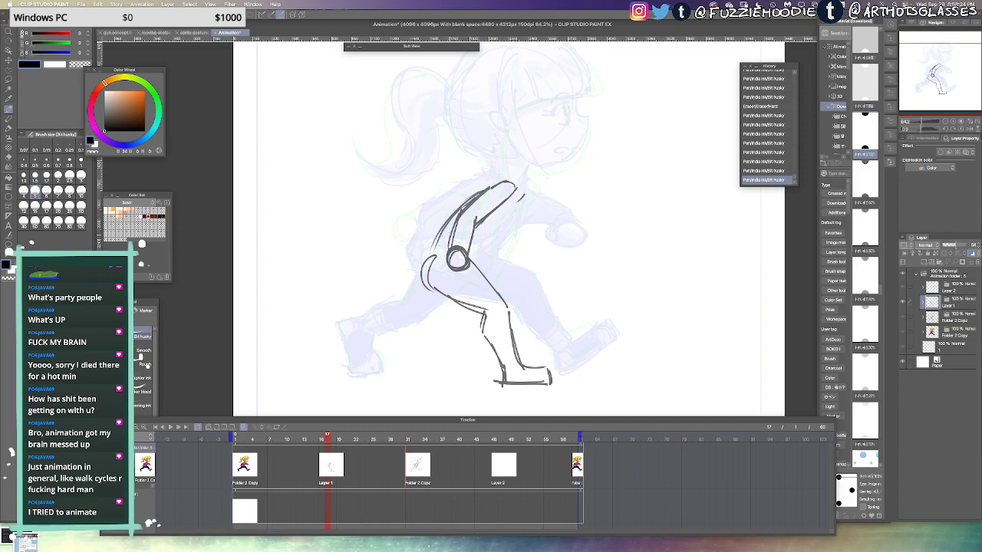
mouse_move(435, 230)
mouse_down()
mouse_move(419, 263)
mouse_move(451, 260)
mouse_move(431, 272)
mouse_move(419, 257)
mouse_up()
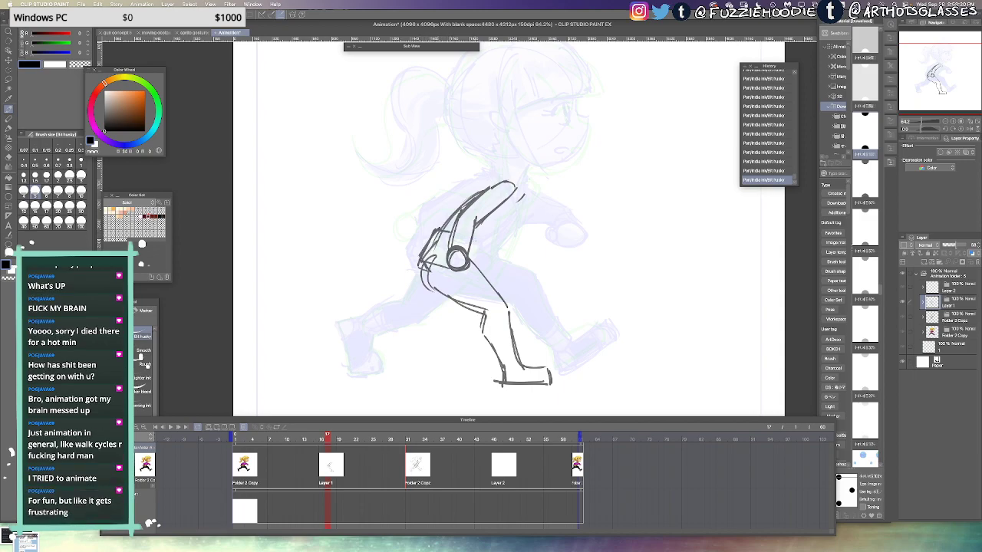
key(ctrl+z)
key(ctrl+z)
key(ctrl+y)
key(ctrl+y)
key(ctrl+z)
key(ctrl+z)
key(ctrl+z)
key(ctrl+z)
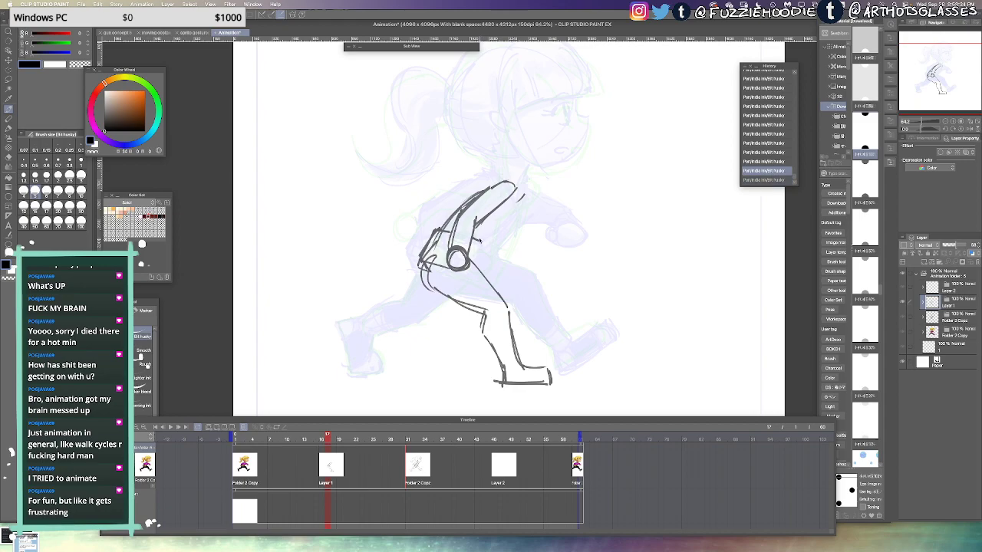
Sketch the front edge of the torso, the waistline beside the arm and the lower hem across the hips
mouse_move(473, 237)
mouse_down()
mouse_move(493, 241)
mouse_move(483, 284)
mouse_up()
drag(430, 269, 475, 283)
drag(523, 191, 500, 239)
key(super+z)
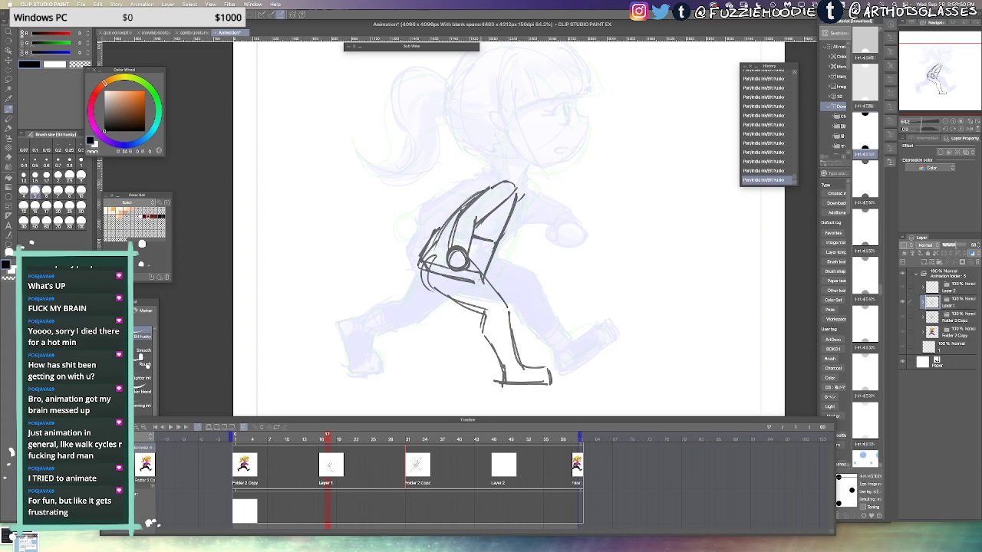
Sketch the far leg bent backward, with its knee beside the near knee and the lower leg trailing behind
drag(477, 312, 471, 338)
mouse_move(477, 312)
mouse_down()
mouse_move(458, 340)
mouse_move(472, 336)
mouse_move(471, 327)
mouse_move(421, 372)
mouse_up()
key(super+z)
key(super+z)
key(super+z)
key(super+z)
key(super+z)
drag(474, 325, 415, 358)
mouse_move(444, 294)
mouse_down()
mouse_move(438, 318)
mouse_move(472, 327)
mouse_move(431, 320)
mouse_move(401, 347)
mouse_move(428, 377)
mouse_up()
key(super+z)
key(super+z)
key(super+z)
Sketch the far foot at the end of the trailing lower leg, from raised heel to toe, and clean up its outline
drag(409, 343, 391, 351)
mouse_move(393, 348)
mouse_down()
mouse_move(413, 377)
mouse_move(443, 378)
mouse_up()
key(super+z)
key(e)
key(p)
key(super+z)
key(super+z)
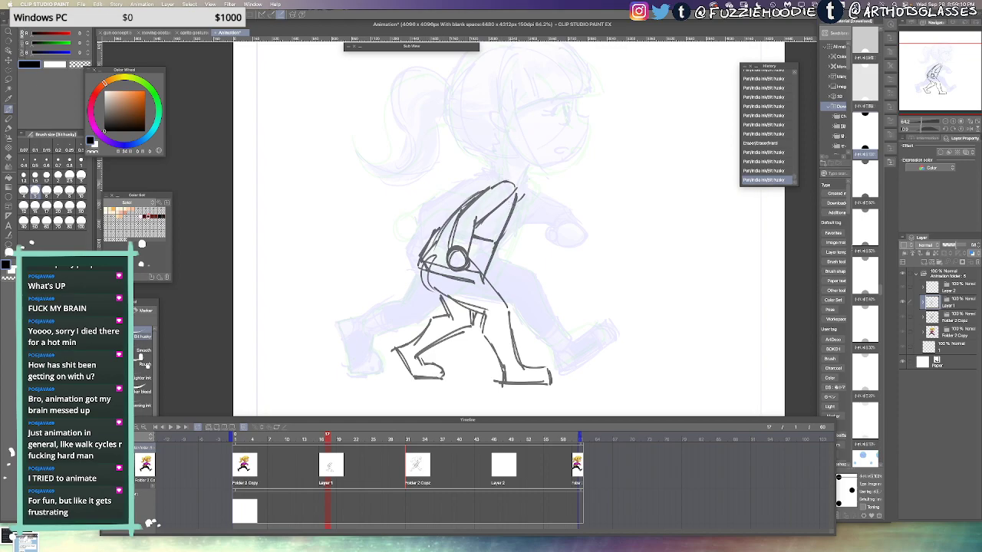
Sketch the far arm along the front of the torso and its round fist just ahead of the body
drag(512, 198, 486, 241)
drag(503, 185, 477, 201)
mouse_move(484, 194)
mouse_down()
mouse_move(469, 209)
mouse_move(505, 253)
mouse_up()
key(ctrl+z)
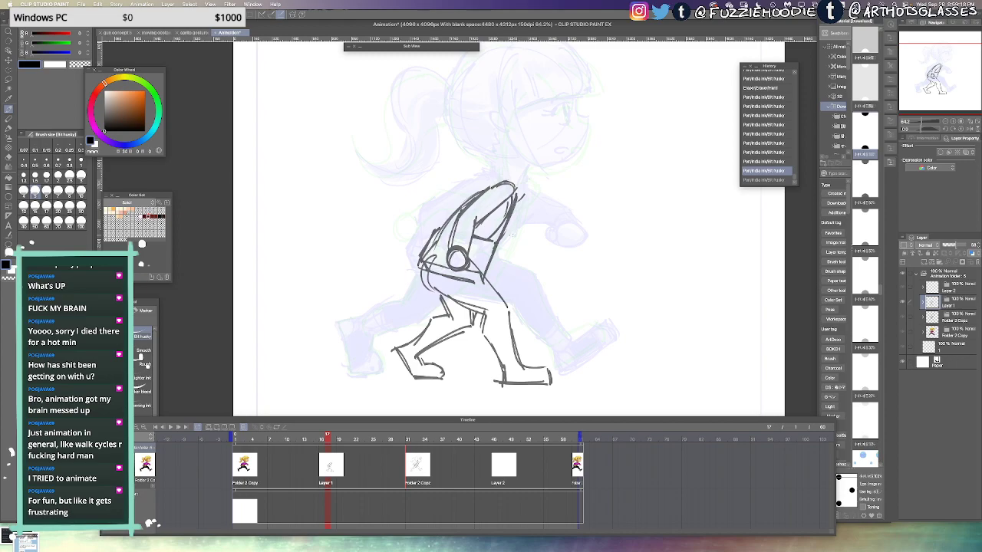
mouse_move(509, 234)
mouse_down()
mouse_move(502, 249)
mouse_move(512, 235)
mouse_up()
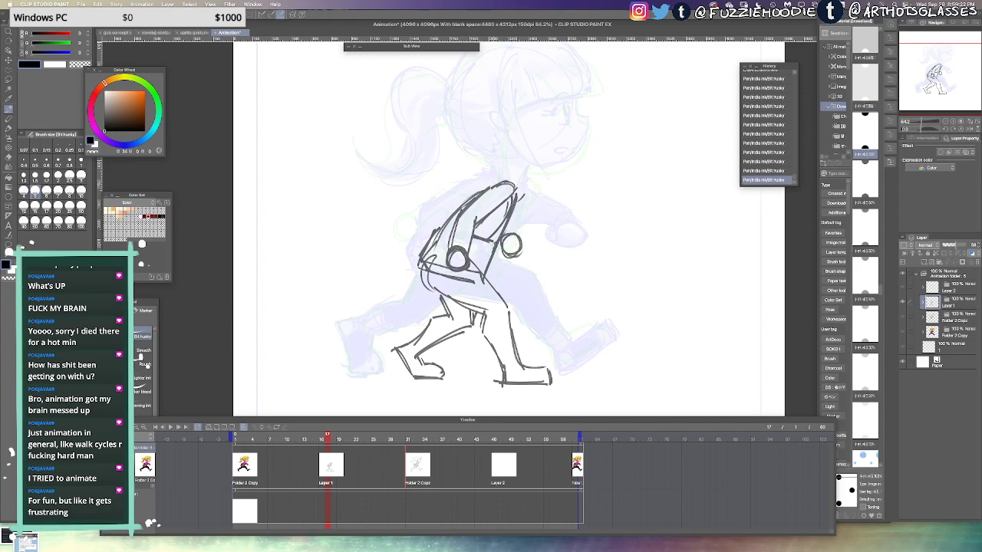
Sketch the front contour of the near leg from the hip over the thigh and down the shin
drag(496, 242, 483, 282)
key(ctrl+z)
key(ctrl+z)
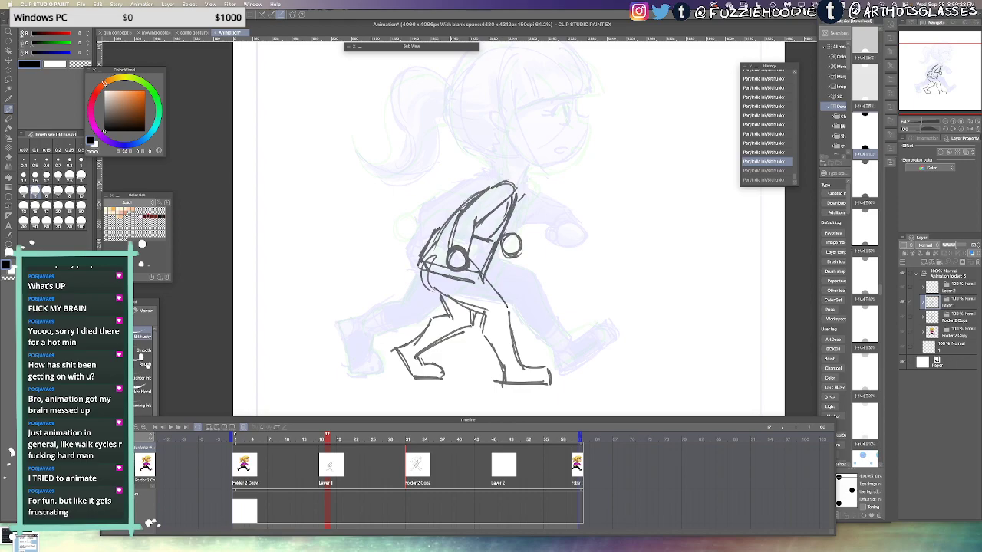
key(ctrl+y)
key(ctrl+y)
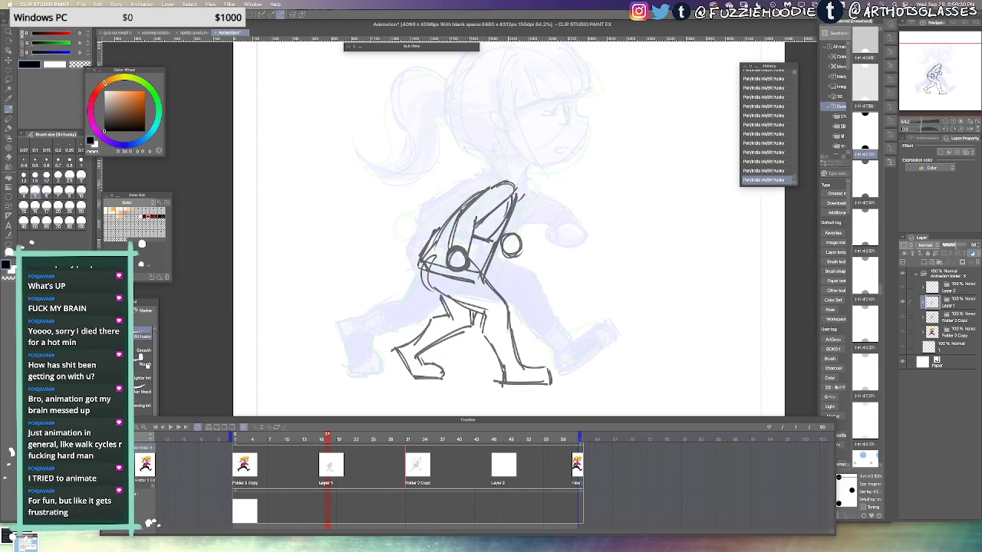
drag(509, 322, 514, 356)
Sketch the back of the neck above the shoulder and rough in the rounded back and top of the head
drag(500, 168, 503, 184)
drag(506, 93, 494, 175)
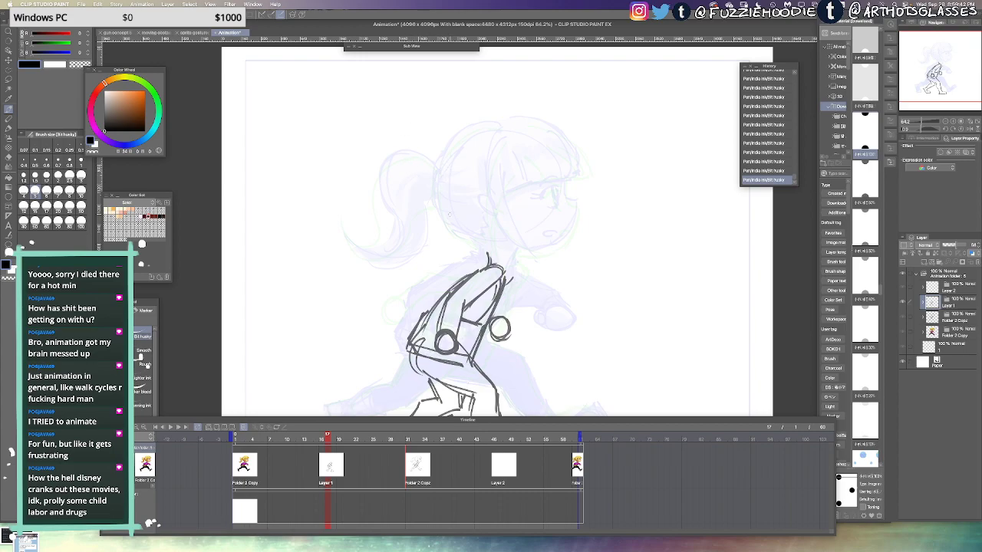
mouse_move(444, 209)
mouse_down()
mouse_move(481, 247)
mouse_move(487, 238)
mouse_up()
key(super+z)
key(super+z)
drag(442, 211, 478, 239)
mouse_move(437, 211)
mouse_down()
mouse_move(469, 140)
mouse_move(446, 147)
mouse_up()
key(ctrl+z)
key(ctrl+z)
key(ctrl+z)
key(super+z)
mouse_move(496, 123)
mouse_down()
mouse_move(440, 156)
mouse_move(441, 177)
mouse_up()
key(super+z)
key(super+z)
key(ctrl+y)
key(ctrl+y)
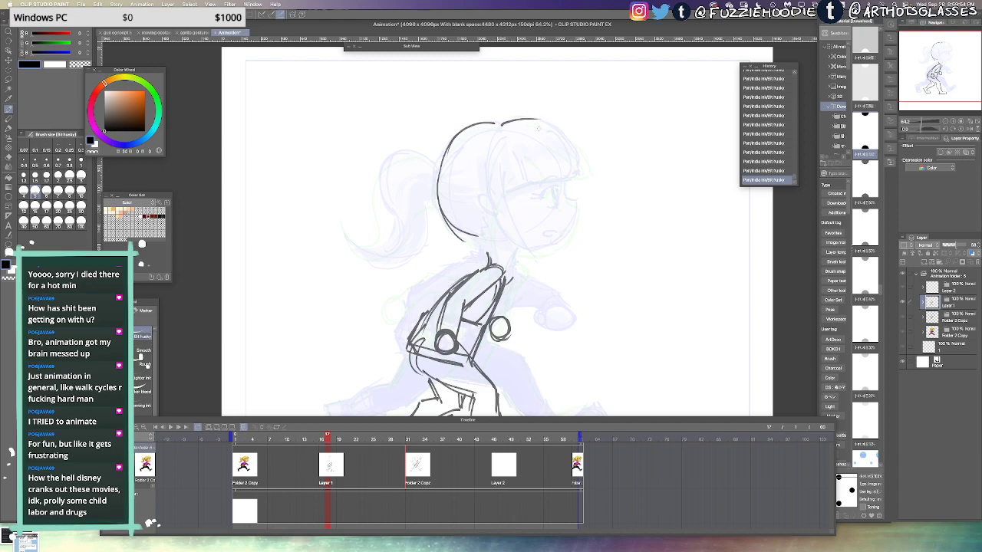
Redraw the back of the head as one smooth curve from the crown to the nape
key(ctrl+z)
key(ctrl+z)
key(ctrl+z)
key(ctrl+z)
key(ctrl+y)
key(ctrl+y)
key(ctrl+y)
key(ctrl+y)
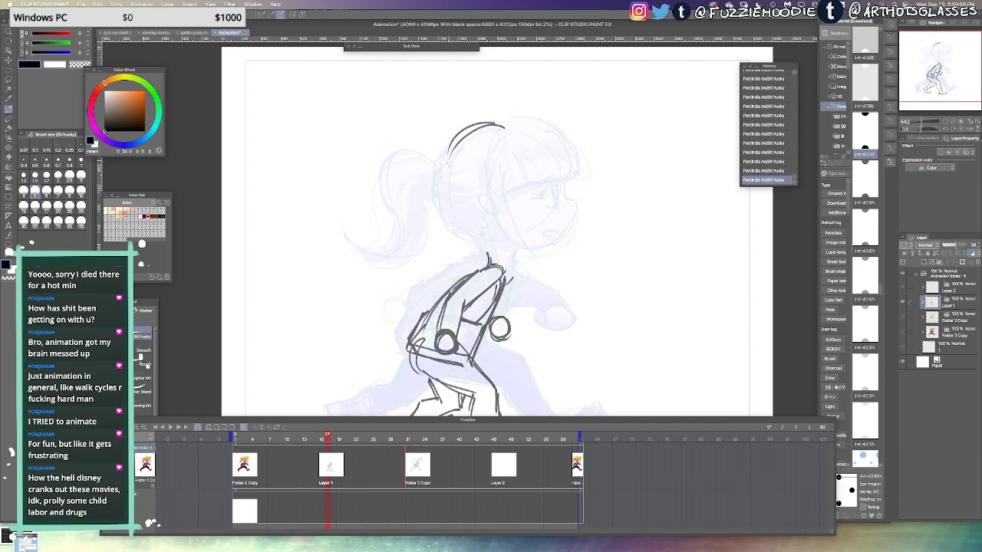
key(ctrl+z)
key(ctrl+z)
key(ctrl+y)
key(ctrl+y)
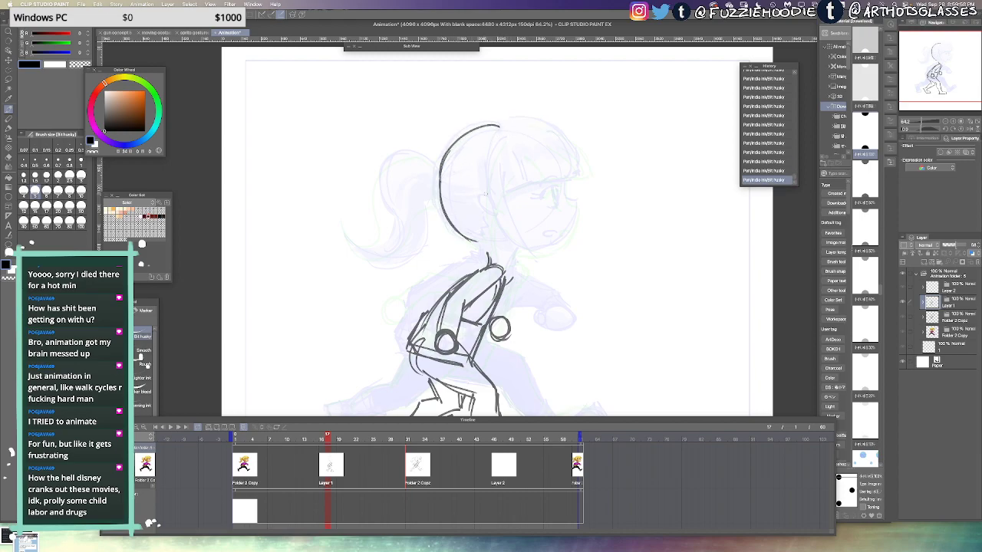
key(ctrl+z)
key(ctrl+z)
key(ctrl+y)
key(ctrl+y)
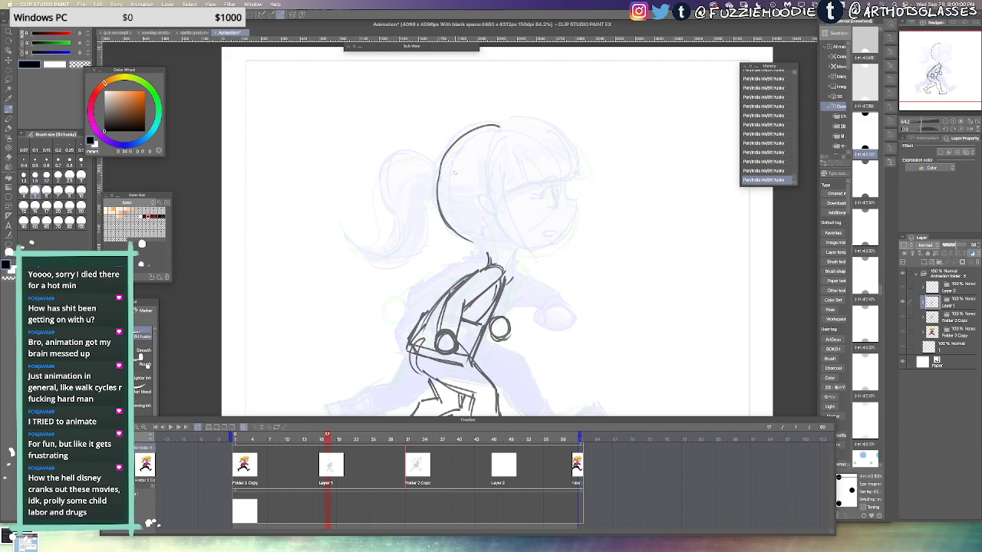
Sketch the outer curve of the ponytail from the hair tie to the tip and its lower sweep
mouse_move(444, 163)
mouse_down()
mouse_move(434, 206)
mouse_move(402, 155)
mouse_move(380, 181)
mouse_move(392, 217)
mouse_move(375, 243)
mouse_move(349, 236)
mouse_move(389, 265)
mouse_up()
key(super+z)
key(super+z)
key(super+z)
drag(348, 233, 407, 262)
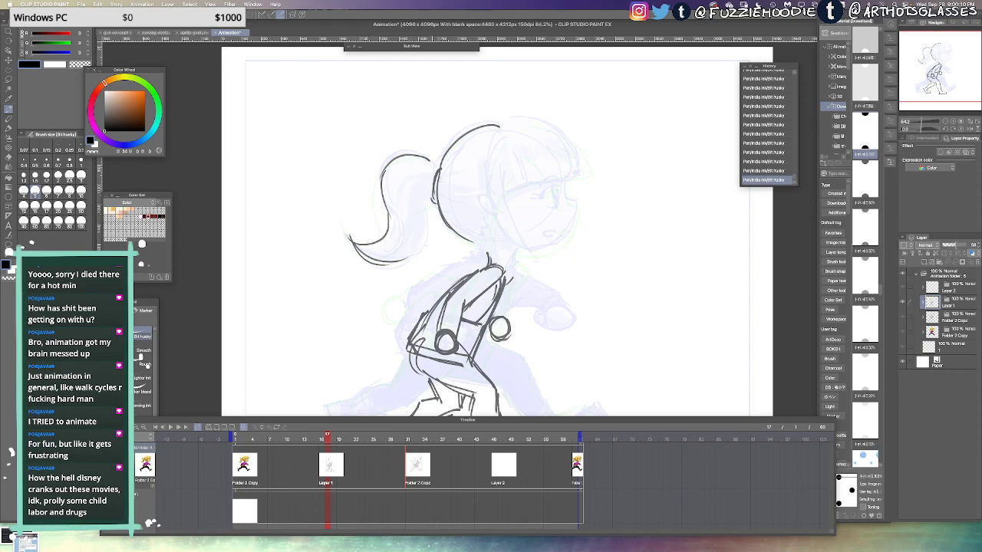
Sketch the hair tie and the inner edge of the ponytail, and extend its pointed tip
drag(431, 162, 438, 174)
mouse_move(426, 198)
mouse_down()
mouse_move(433, 204)
mouse_move(419, 211)
mouse_move(412, 256)
mouse_up()
key(super+z)
key(super+z)
key(super+z)
key(super+z)
drag(422, 218, 390, 266)
drag(343, 224, 351, 243)
Sketch the top of the head down to the front of the fringe and the side lock framing the face
mouse_move(502, 123)
mouse_down()
mouse_move(558, 132)
mouse_move(569, 173)
mouse_up()
drag(546, 124, 576, 173)
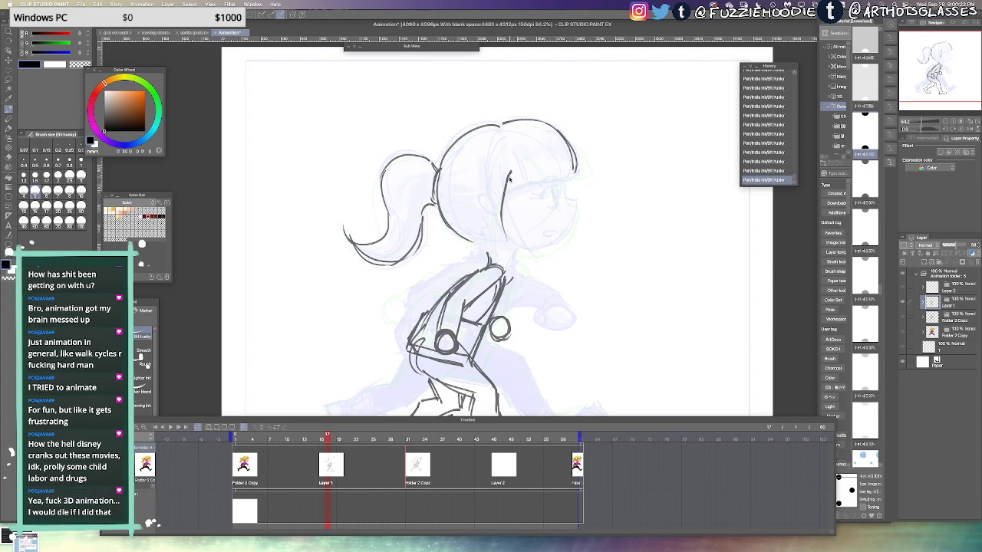
drag(509, 175, 506, 250)
drag(497, 160, 509, 256)
key(super+z)
key(super+z)
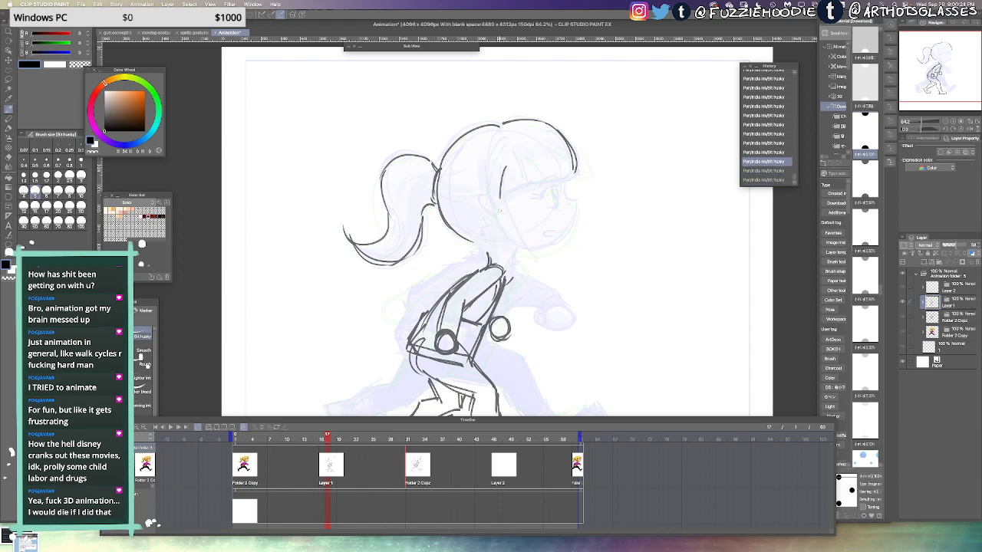
mouse_move(506, 161)
mouse_down()
mouse_move(514, 247)
mouse_move(504, 246)
mouse_up()
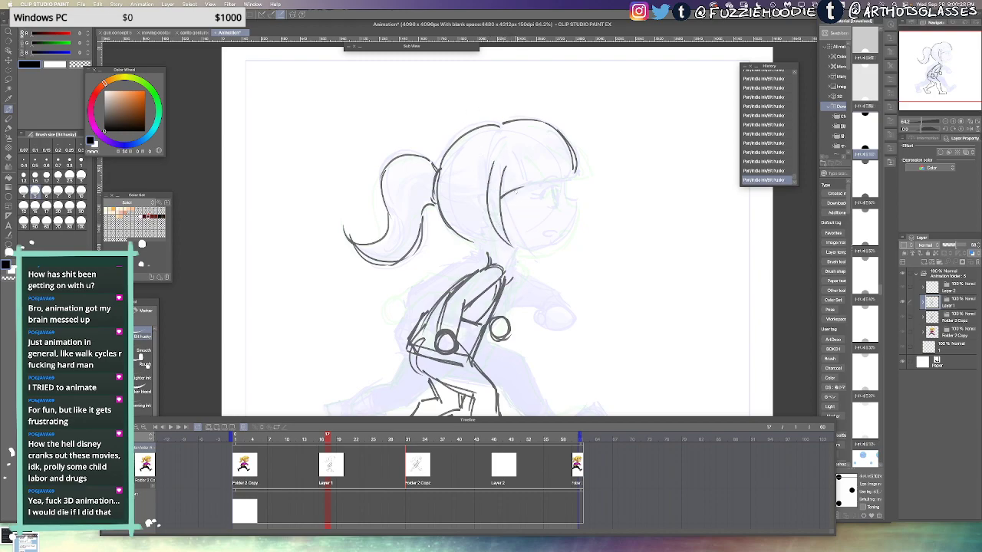
Refine the side lock's curved strands where they meet the fringe
key(ctrl+z)
key(ctrl+z)
key(ctrl+y)
key(ctrl+y)
key(ctrl+z)
key(ctrl+y)
key(ctrl+z)
key(ctrl+z)
key(ctrl+y)
key(ctrl+y)
key(ctrl+z)
Sketch the lower edge of the fringe, its parting strand and the dip of the face beneath the fringe
drag(499, 198, 549, 188)
key(ctrl+z)
drag(522, 157, 544, 185)
key(ctrl+z)
mouse_move(573, 146)
mouse_down()
mouse_move(586, 169)
mouse_move(593, 162)
mouse_move(566, 192)
mouse_move(579, 214)
mouse_up()
key(ctrl+z)
key(ctrl+z)
Try to sketch the face profile from the nose to the chin on the mirrored canvas
scroll(569, 163, up, 3)
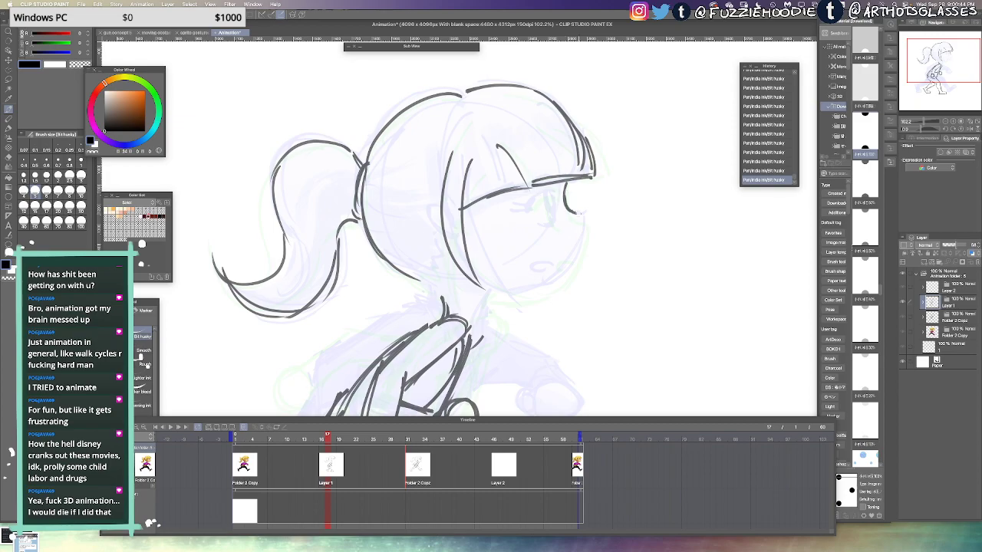
key(h)
drag(402, 216, 429, 273)
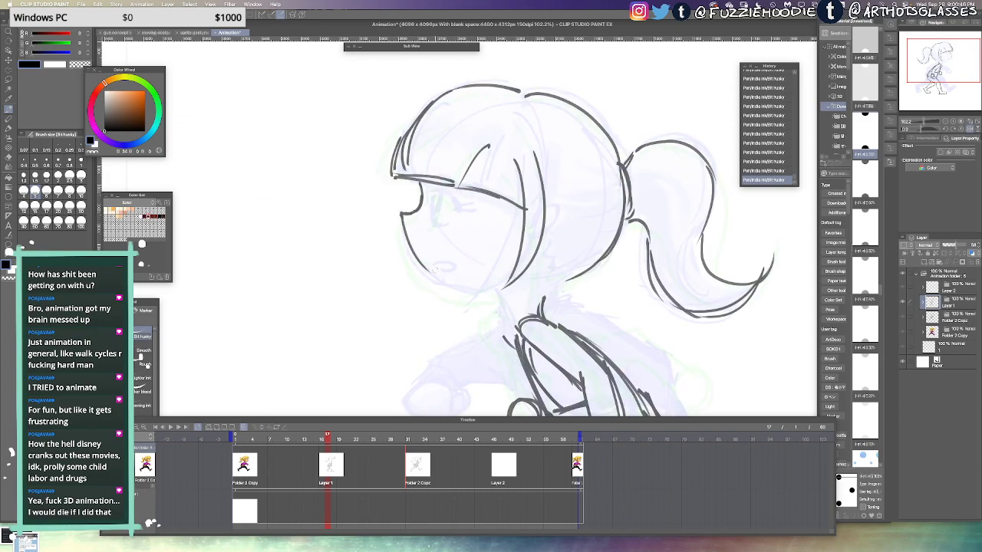
key(super+z)
drag(402, 218, 451, 287)
key(super+z)
key(super+z)
key(super+z)
key(h)
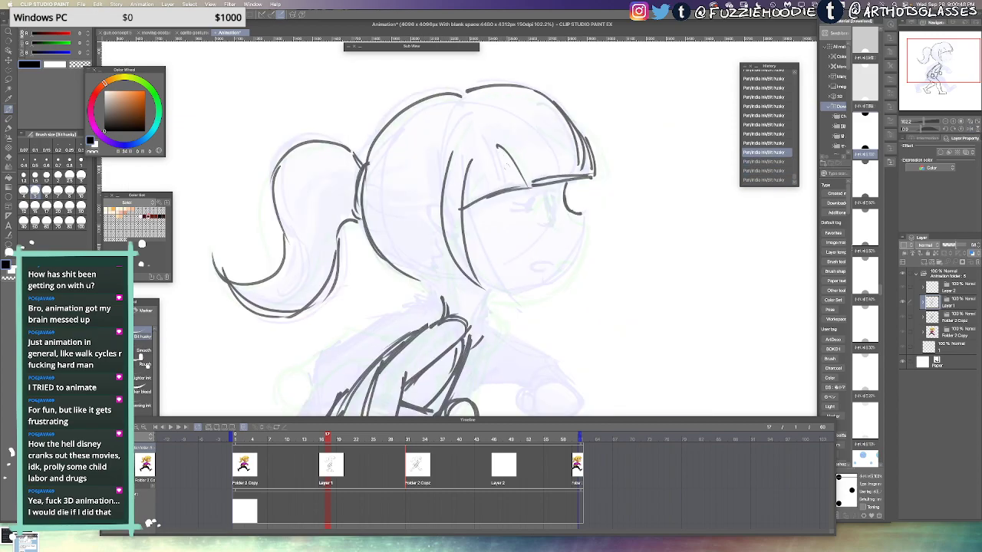
key(h)
key(ctrl+z)
key(ctrl+z)
Draw the face profile from the brow over the small nose to the cheek and chin, and restore the unmirrored view
drag(422, 182, 416, 221)
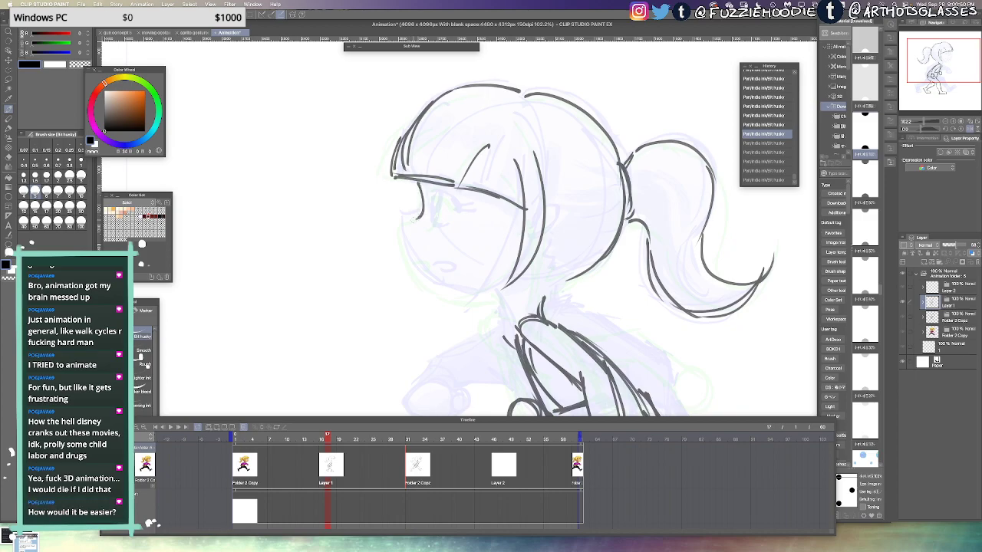
key(ctrl+z)
mouse_move(421, 181)
mouse_down()
mouse_move(417, 214)
mouse_move(438, 284)
mouse_up()
key(h)
key(h)
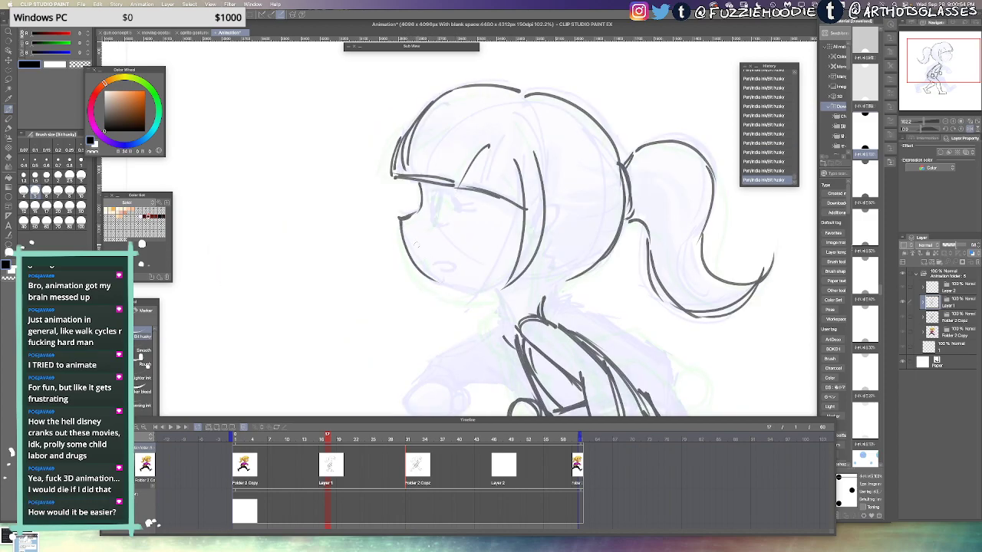
key(ctrl+z)
mouse_move(398, 222)
mouse_down()
mouse_move(442, 287)
mouse_move(499, 291)
mouse_up()
key(ctrl+z)
drag(426, 280, 497, 291)
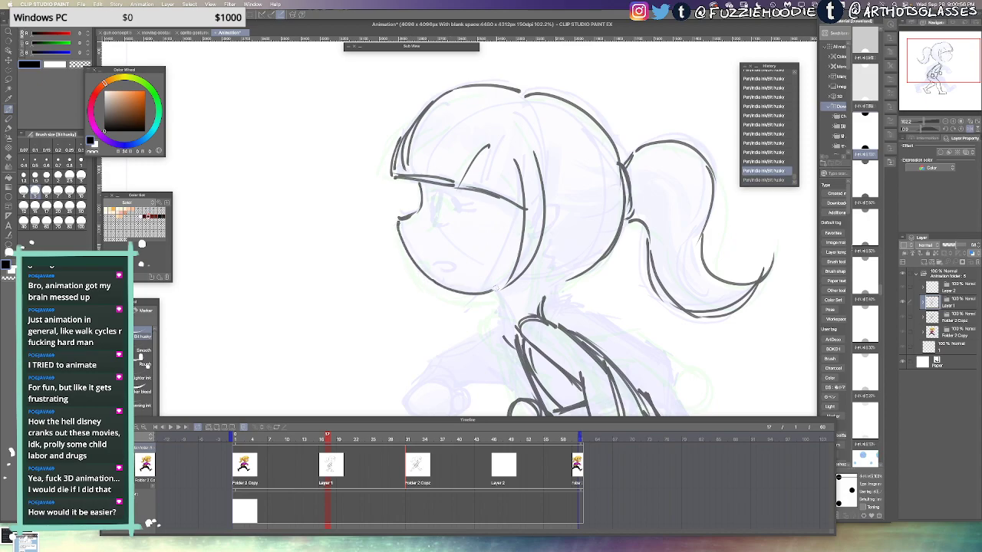
key(h)
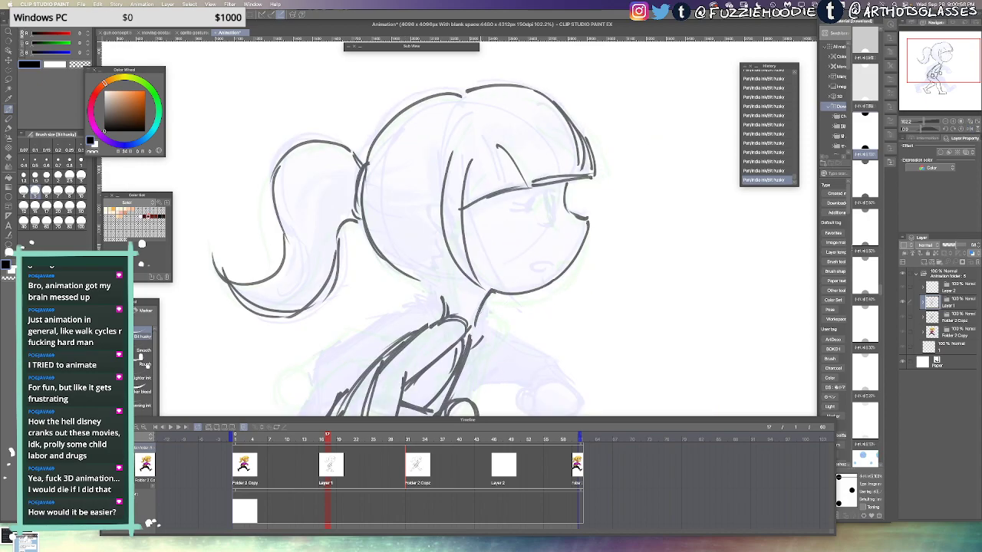
key(ctrl+z)
key(ctrl+z)
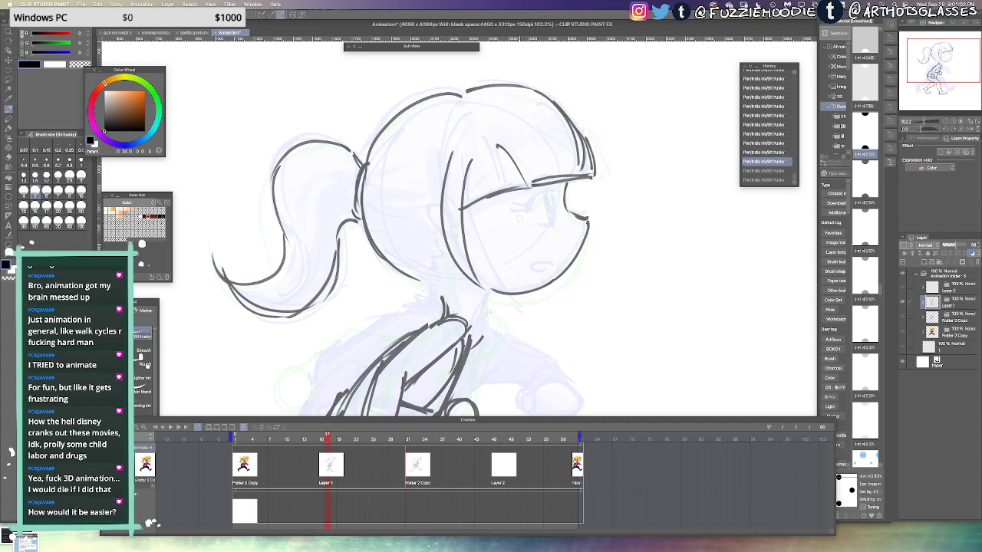
Lasso-select the head with its ponytail, shift it slightly backward and clear the selection
key(m)
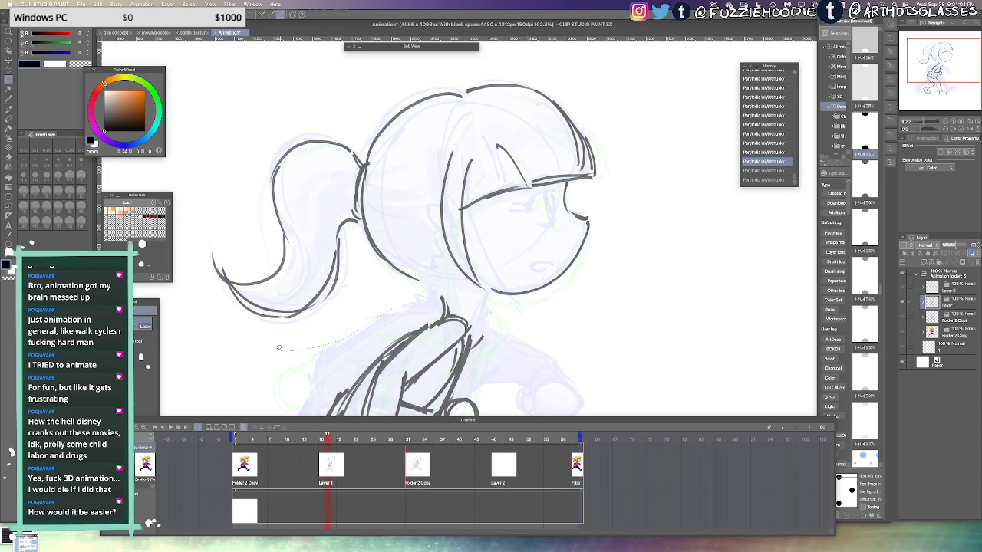
mouse_move(278, 347)
mouse_down()
mouse_move(211, 156)
mouse_move(309, 80)
mouse_move(448, 50)
mouse_move(610, 70)
mouse_move(663, 208)
mouse_move(573, 322)
mouse_move(510, 323)
mouse_move(451, 291)
mouse_move(426, 293)
mouse_up()
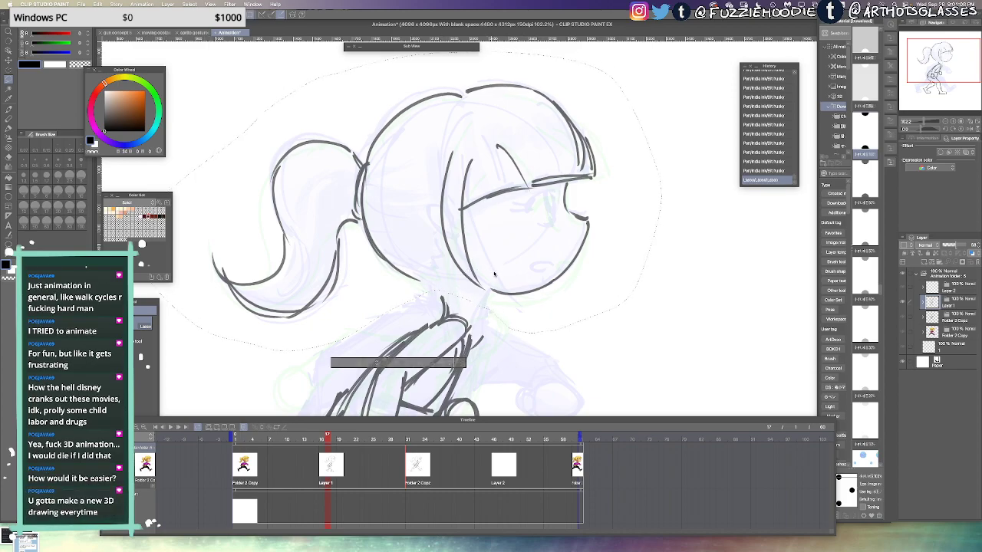
mouse_move(494, 274)
mouse_down()
mouse_move(487, 270)
mouse_move(471, 327)
mouse_up()
key(ctrl+d)
Sketch the front of the neck below the chin and the loose hair strokes at the nape
key(p)
drag(491, 293, 476, 319)
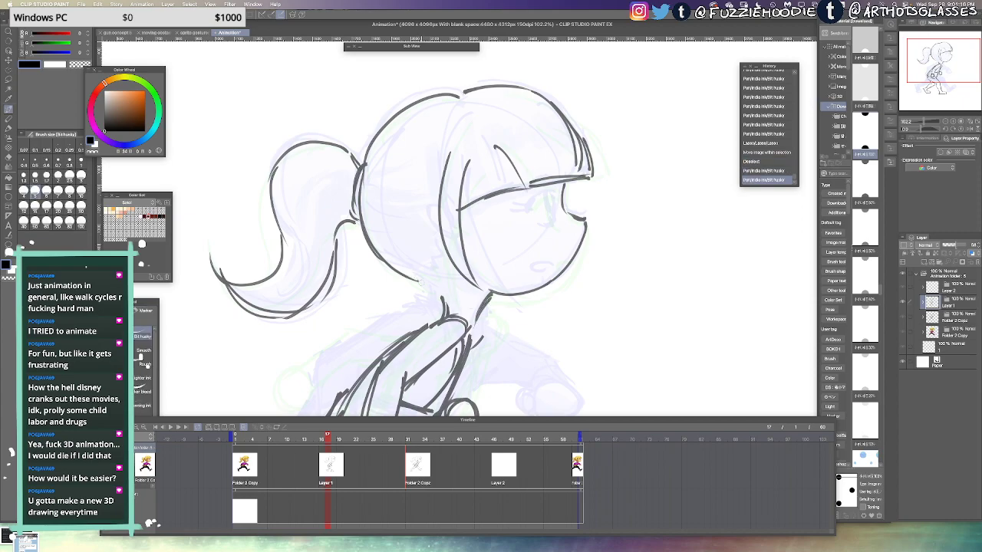
drag(411, 286, 443, 292)
mouse_move(418, 286)
mouse_down()
mouse_move(449, 295)
mouse_move(434, 270)
mouse_up()
click(441, 262)
click(441, 252)
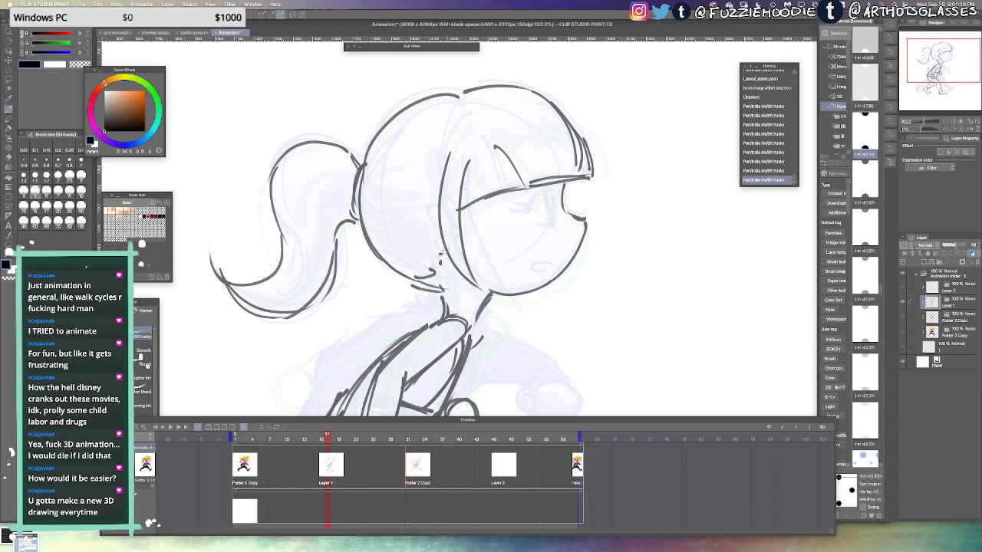
Sketch the ear beside the side lock
mouse_move(458, 228)
mouse_down()
mouse_move(459, 250)
mouse_move(447, 234)
mouse_up()
key(ctrl+z)
drag(447, 232, 498, 279)
key(ctrl+z)
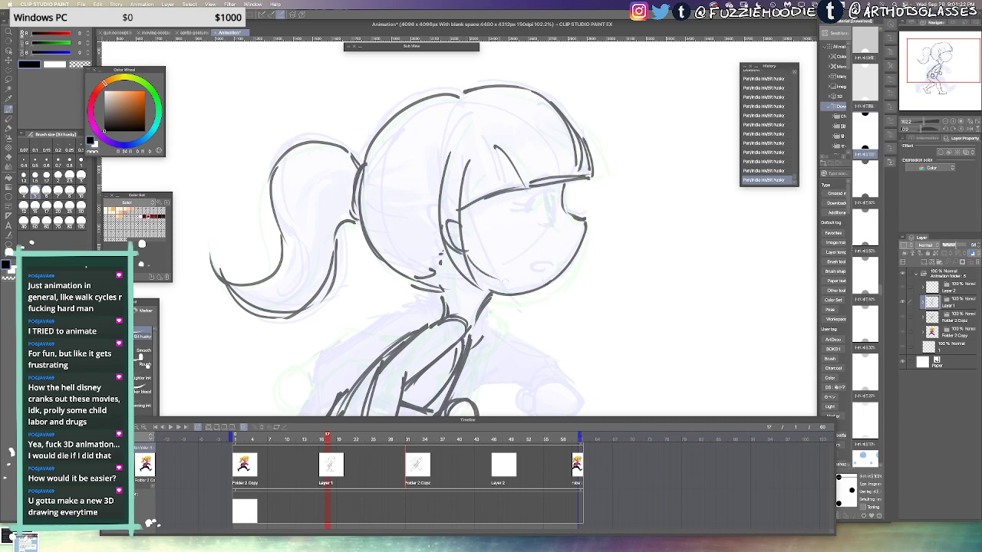
Draw the eye with its iris and lashes under the fringe, and a small frowning mouth
mouse_move(551, 197)
mouse_down()
mouse_move(551, 221)
mouse_move(530, 212)
mouse_up()
mouse_move(551, 192)
mouse_down()
mouse_move(560, 198)
mouse_move(530, 211)
mouse_move(559, 198)
mouse_move(522, 201)
mouse_up()
key(ctrl+z)
key(ctrl+z)
mouse_move(528, 208)
mouse_down()
mouse_move(515, 203)
mouse_move(557, 215)
mouse_move(553, 222)
mouse_up()
key(ctrl+z)
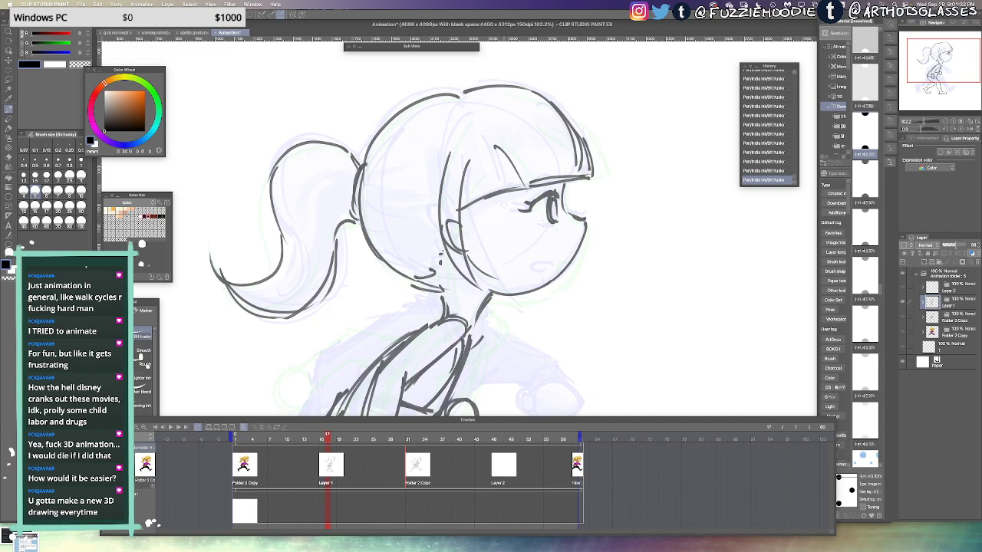
mouse_move(552, 262)
mouse_down()
mouse_move(537, 261)
mouse_move(541, 270)
mouse_up()
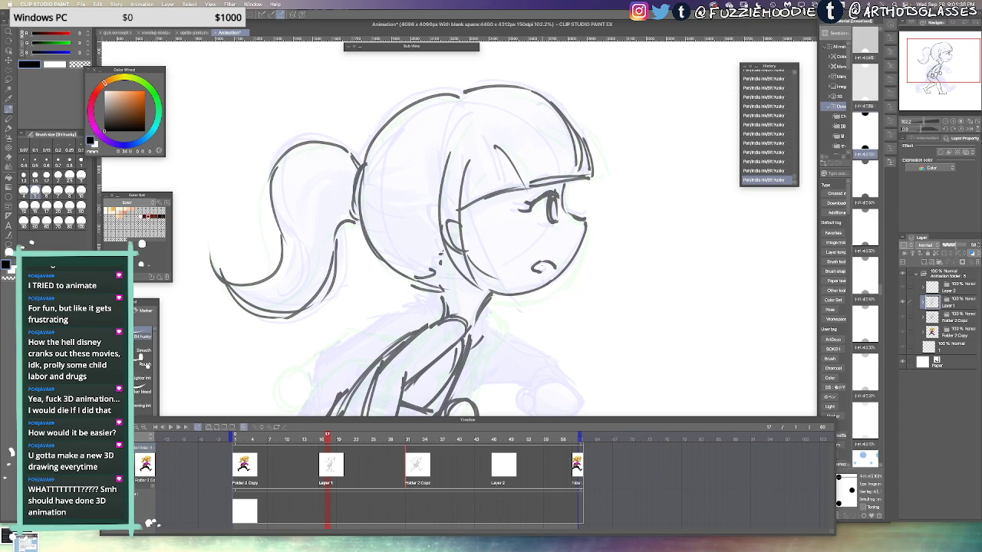
drag(530, 270, 553, 261)
Lasso-select the mouth and lower face, nudge them into place and clear the selection
key(m)
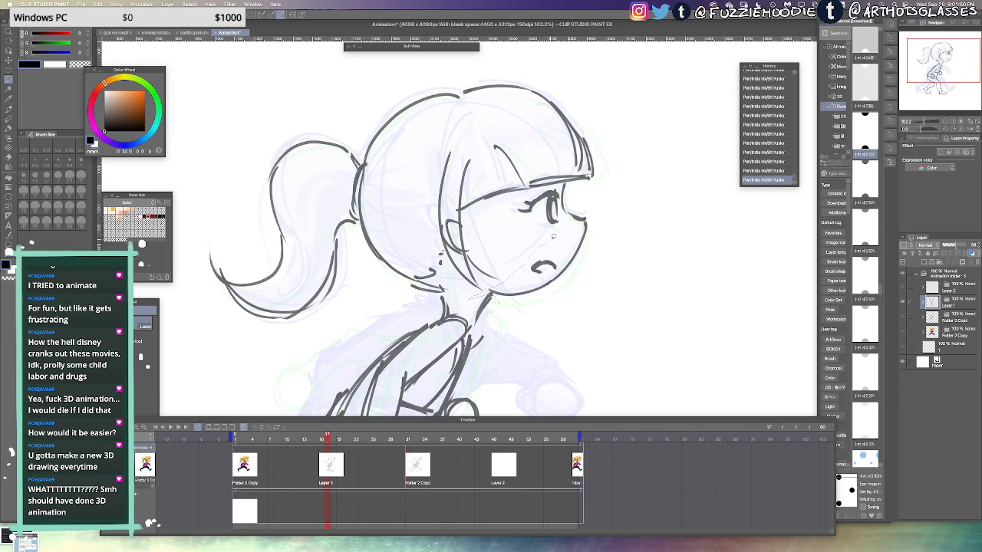
mouse_move(568, 217)
mouse_down()
mouse_move(621, 268)
mouse_move(526, 339)
mouse_up()
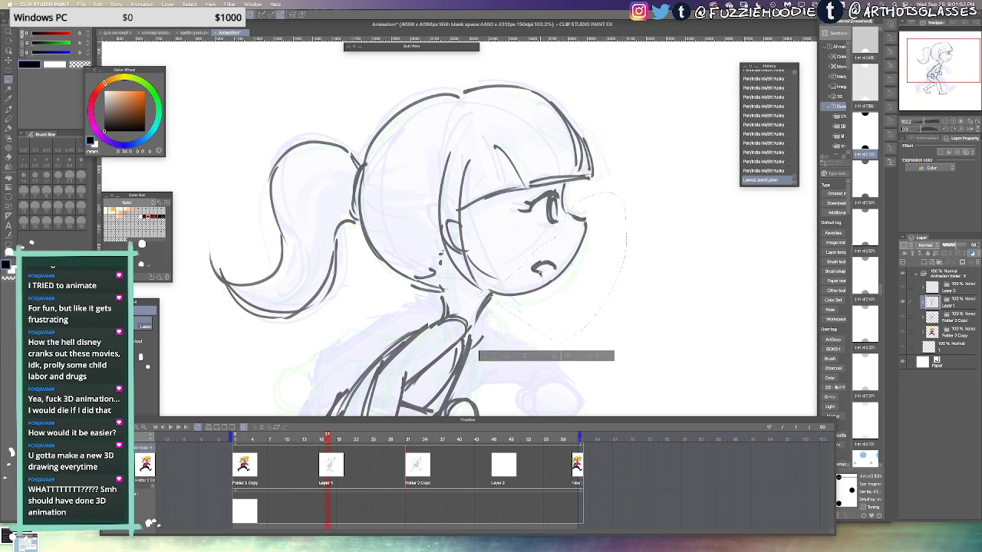
drag(539, 273, 539, 274)
key(super+d)
Lasso-select the whole body below the head, rotate it slightly with a transform, and clear the selection
drag(531, 319, 529, 285)
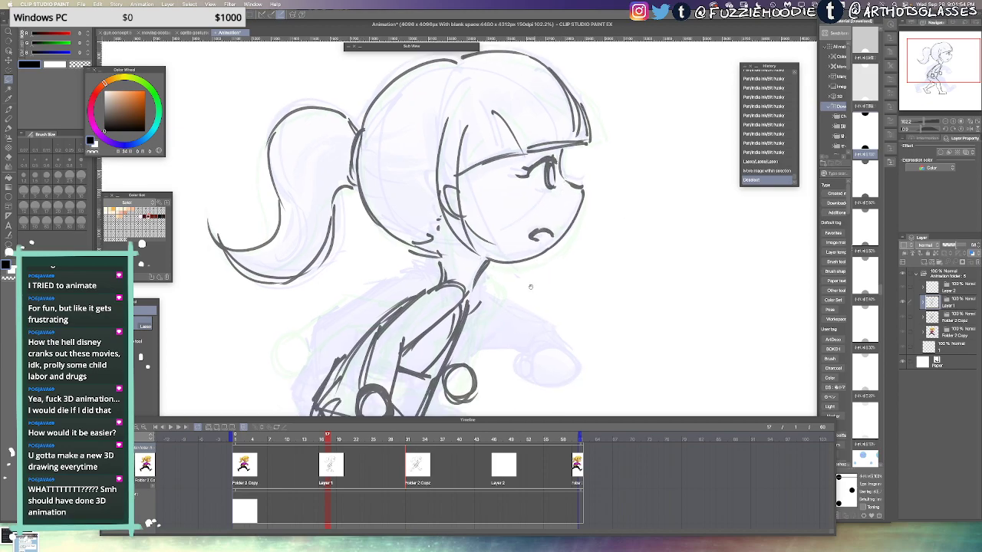
scroll(552, 295, down, 2)
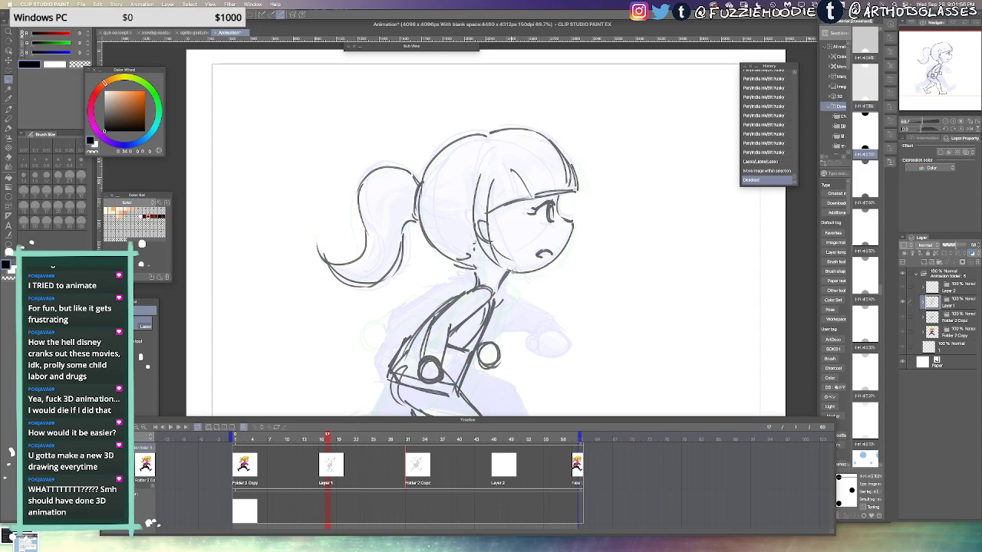
drag(506, 321, 508, 265)
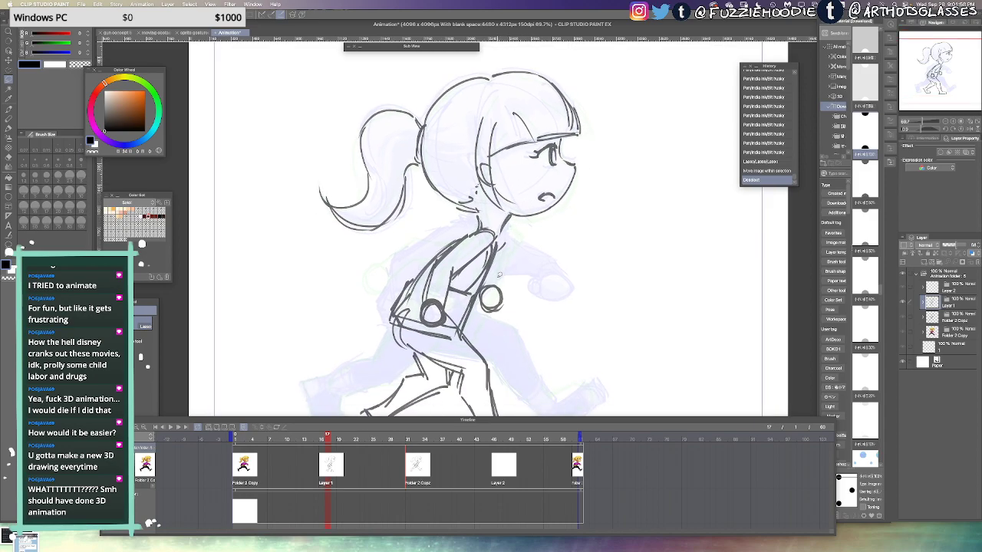
drag(506, 347, 526, 284)
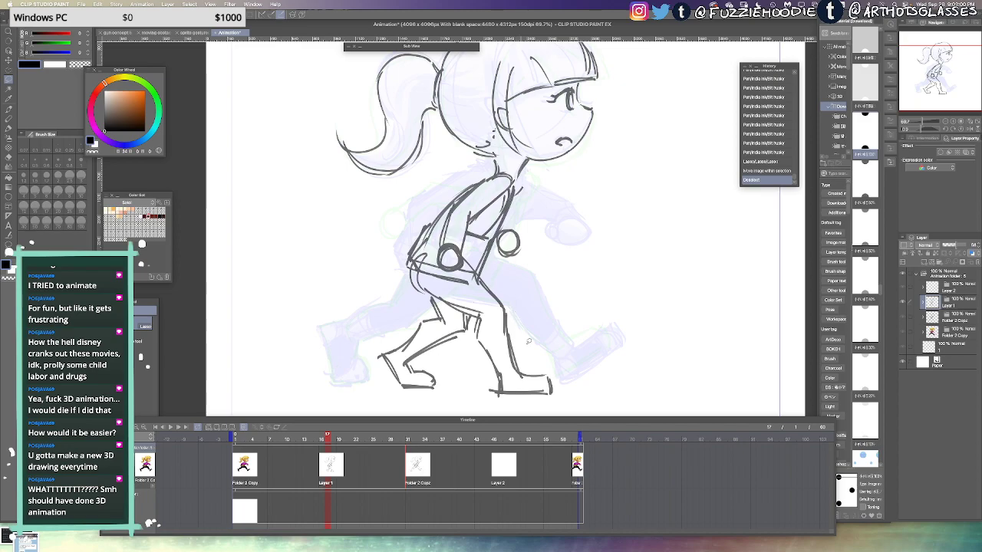
mouse_move(561, 253)
mouse_down()
mouse_move(527, 178)
mouse_move(508, 166)
mouse_move(415, 193)
mouse_move(306, 325)
mouse_move(413, 408)
mouse_move(530, 429)
mouse_move(622, 347)
mouse_up()
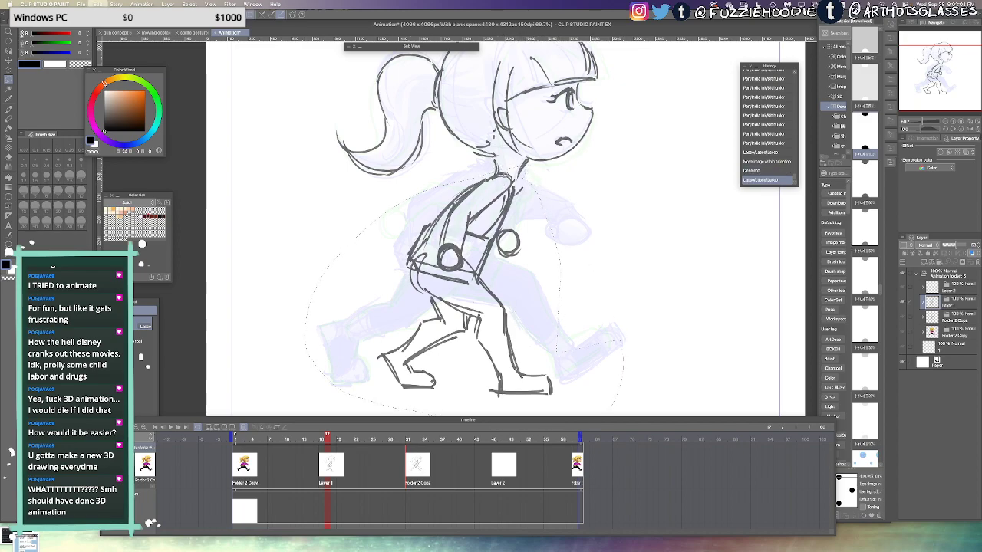
key(ctrl+t)
mouse_move(464, 167)
mouse_down()
mouse_move(480, 163)
mouse_move(464, 155)
mouse_move(494, 156)
mouse_up()
key(Return)
key(super+d)
Clean up the stray line below the neck and redraw the front edge of the chest
key(e)
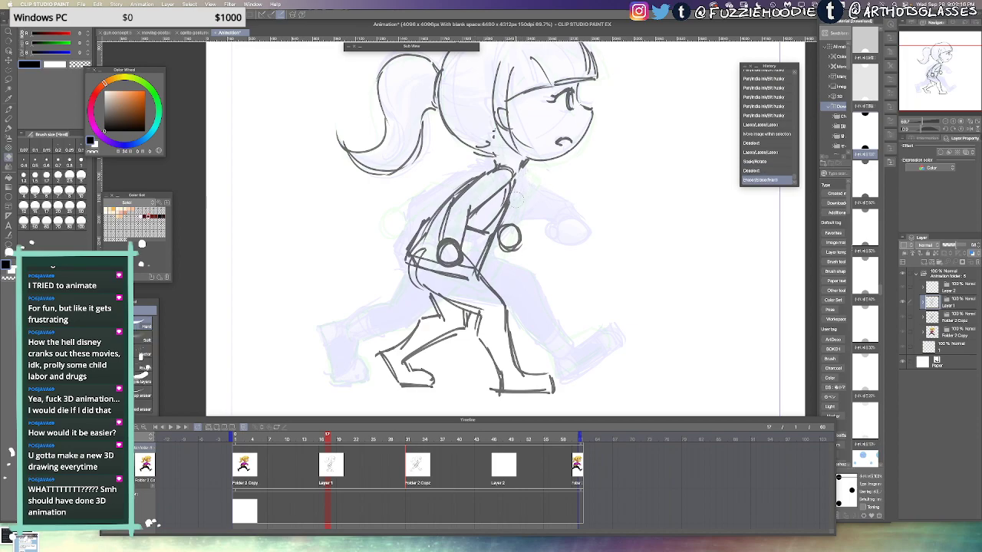
key(p)
mouse_move(512, 193)
mouse_down()
mouse_move(508, 223)
mouse_move(509, 211)
mouse_up()
drag(516, 182, 509, 216)
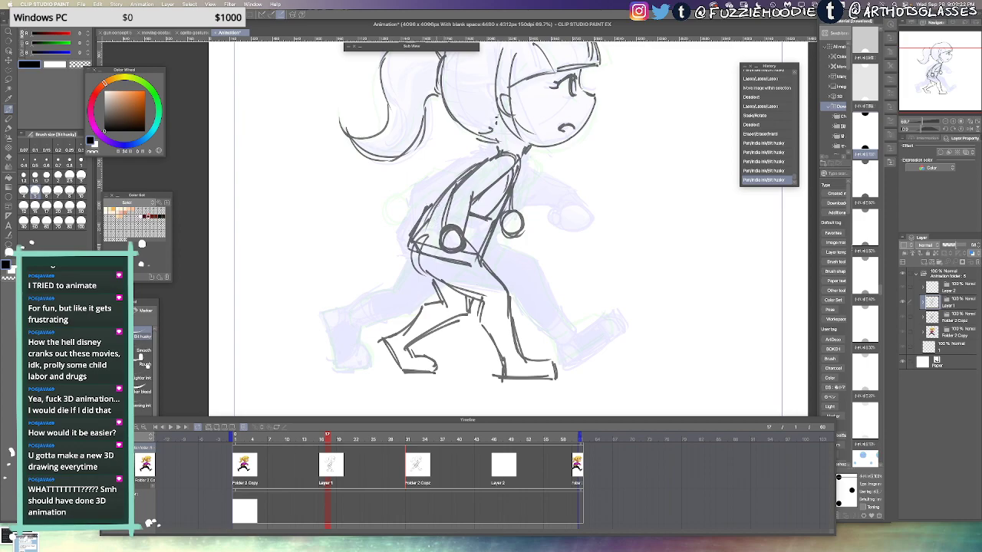
Sketch the hip bag behind the near hand, erasing and redrawing the back edge of the near arm
drag(426, 205, 443, 208)
drag(444, 204, 435, 213)
key(super+z)
key(super+z)
key(e)
drag(459, 176, 429, 205)
key(p)
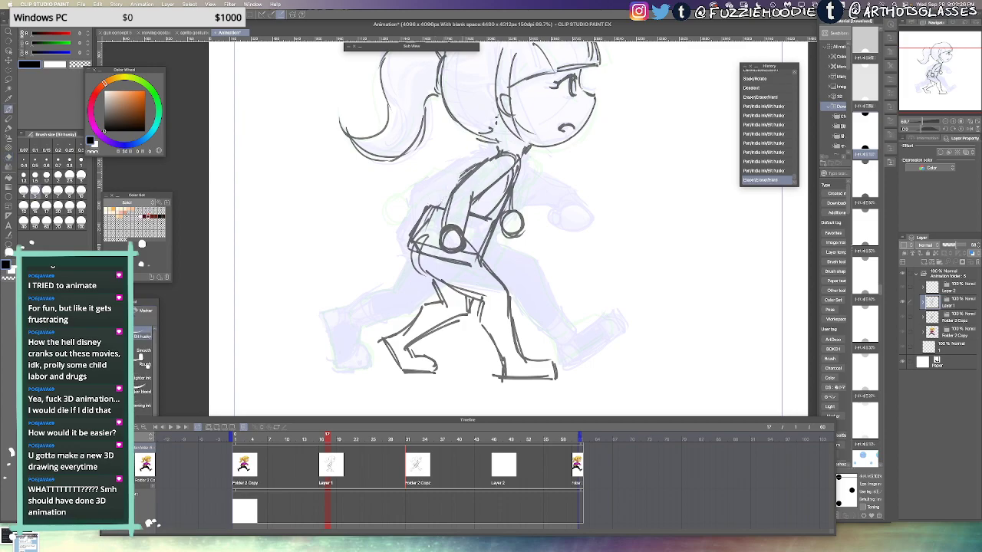
drag(459, 176, 438, 208)
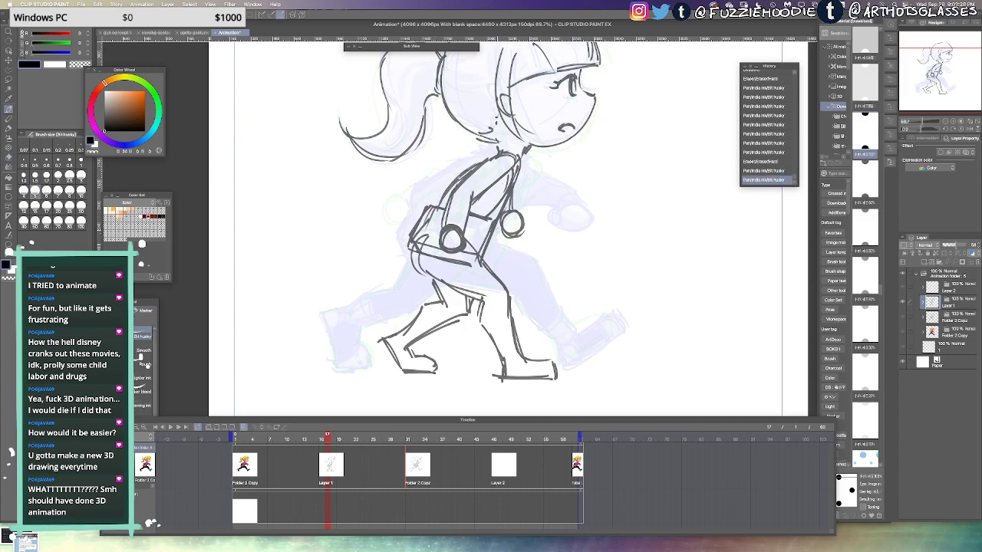
drag(496, 228, 505, 233)
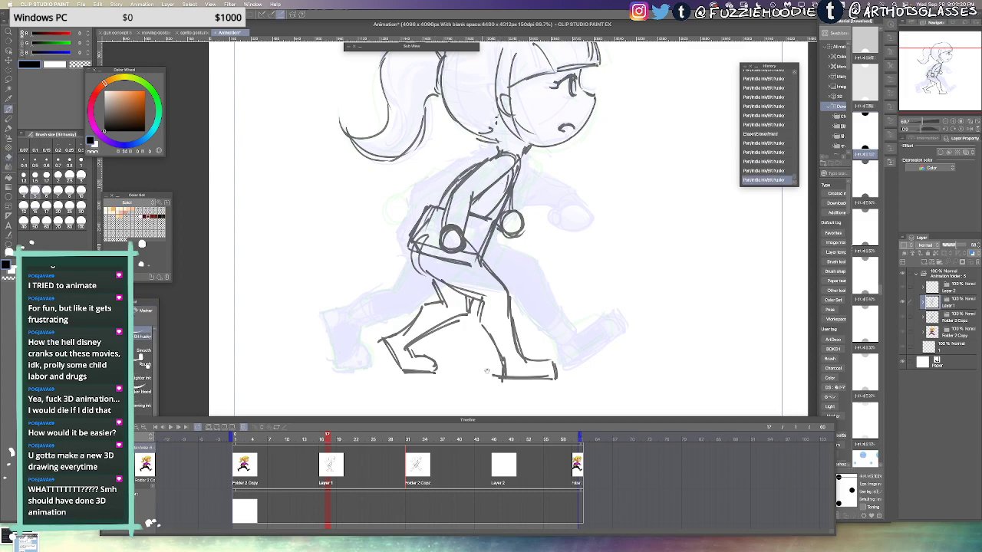
Lasso-select the front lower leg and foot, rotate them slightly clockwise, shift them back under the body, and deselect
drag(492, 335, 481, 319)
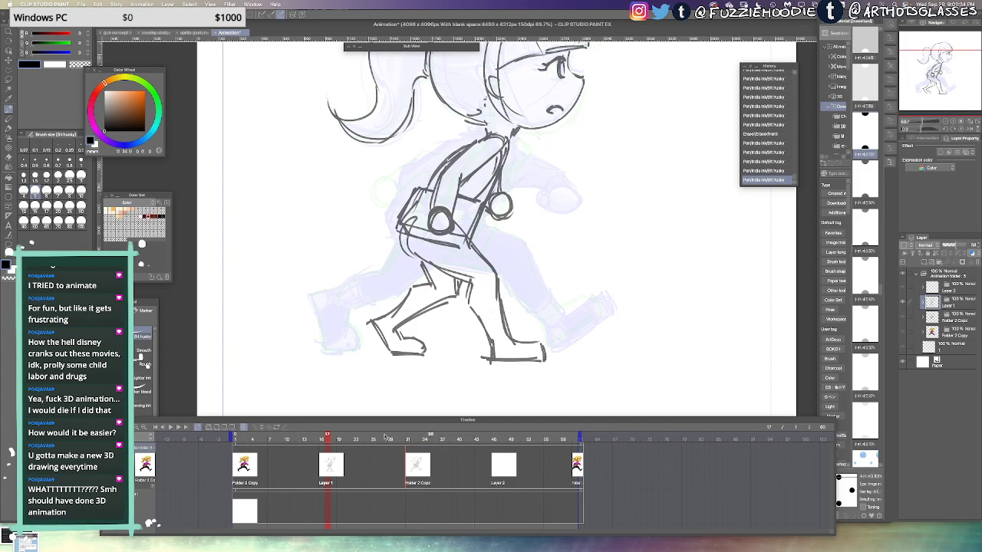
click(315, 438)
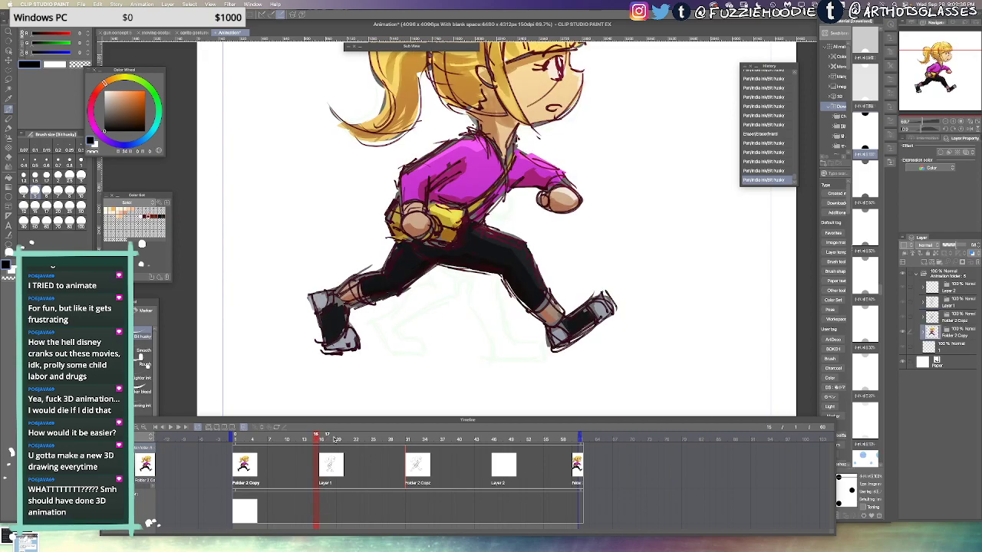
mouse_move(335, 438)
mouse_down()
mouse_move(487, 457)
mouse_move(341, 463)
mouse_up()
key(m)
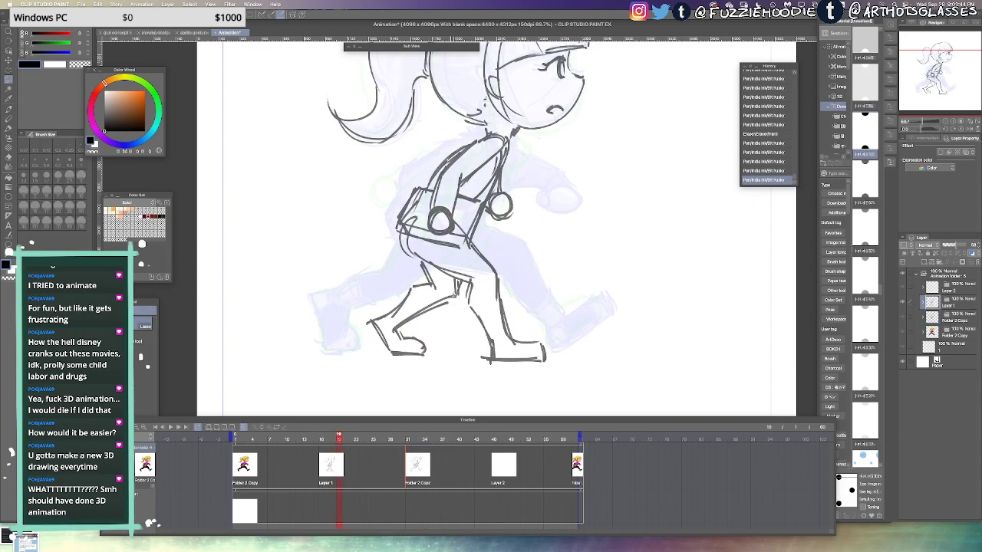
mouse_move(474, 281)
mouse_down()
mouse_move(562, 399)
mouse_move(531, 262)
mouse_up()
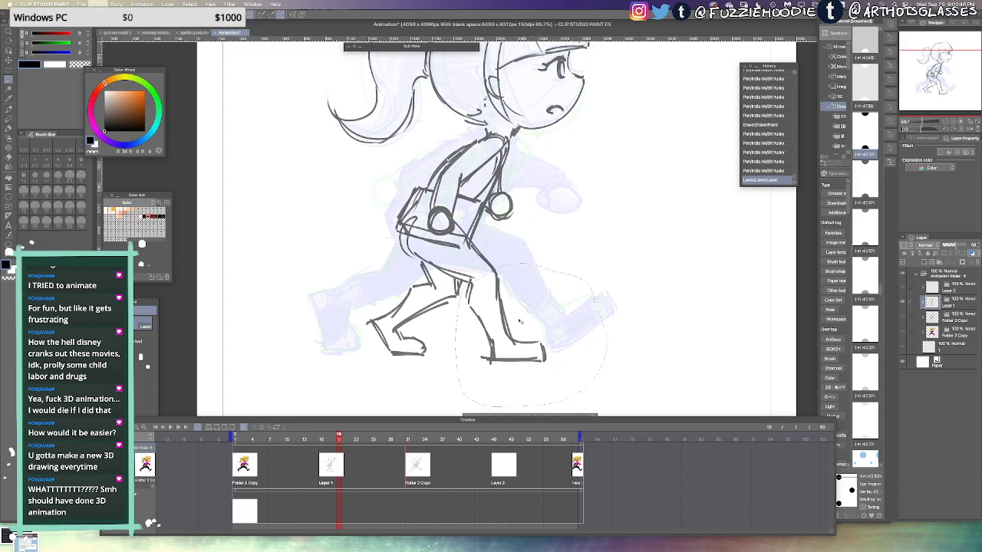
key(ctrl+t)
drag(635, 341, 635, 349)
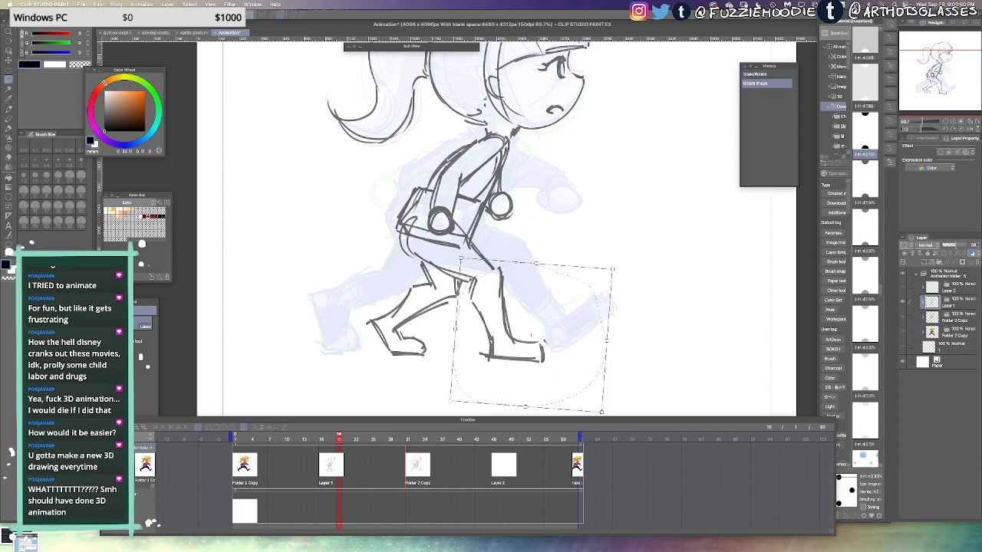
drag(545, 341, 535, 344)
drag(651, 324, 564, 341)
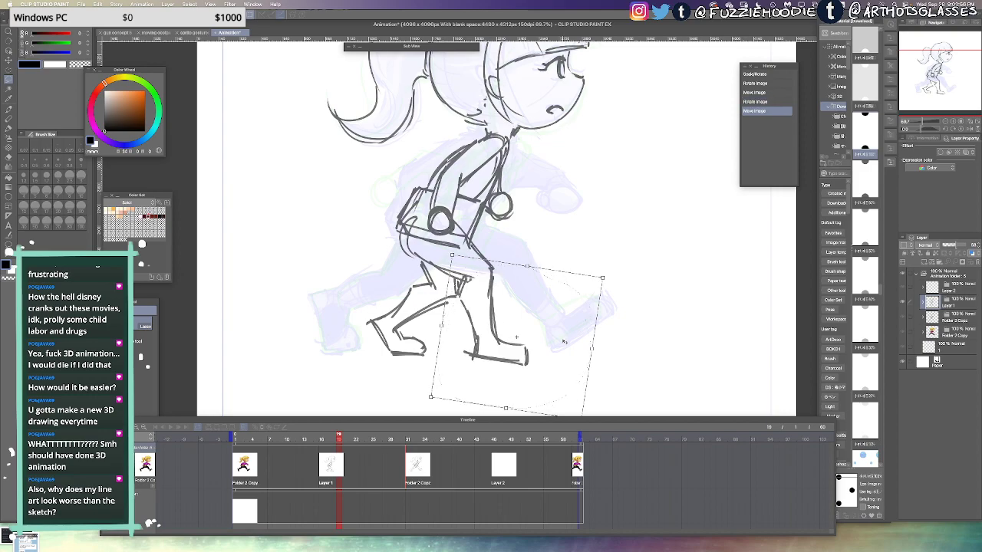
key(Right)
key(Right)
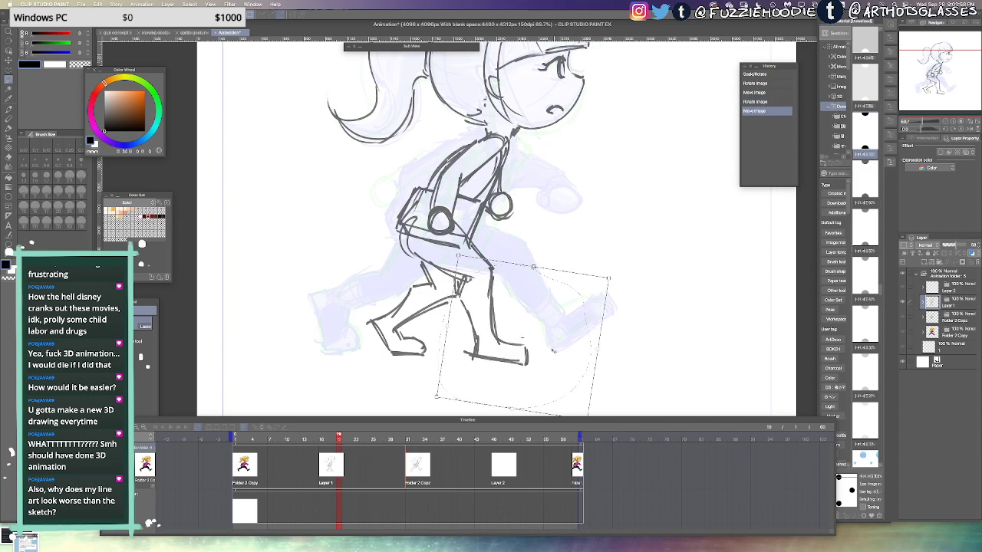
mouse_move(553, 350)
mouse_down()
mouse_move(478, 351)
mouse_move(518, 358)
mouse_move(475, 359)
mouse_move(509, 357)
mouse_move(508, 342)
mouse_up()
key(Return)
key(ctrl+d)
Undo the stray strokes and redraw the top and toe of the front foot
key(e)
key(p)
key(super+z)
key(super+z)
key(super+z)
key(super+z)
mouse_move(503, 342)
mouse_down()
mouse_move(523, 341)
mouse_move(526, 355)
mouse_up()
drag(521, 341, 525, 356)
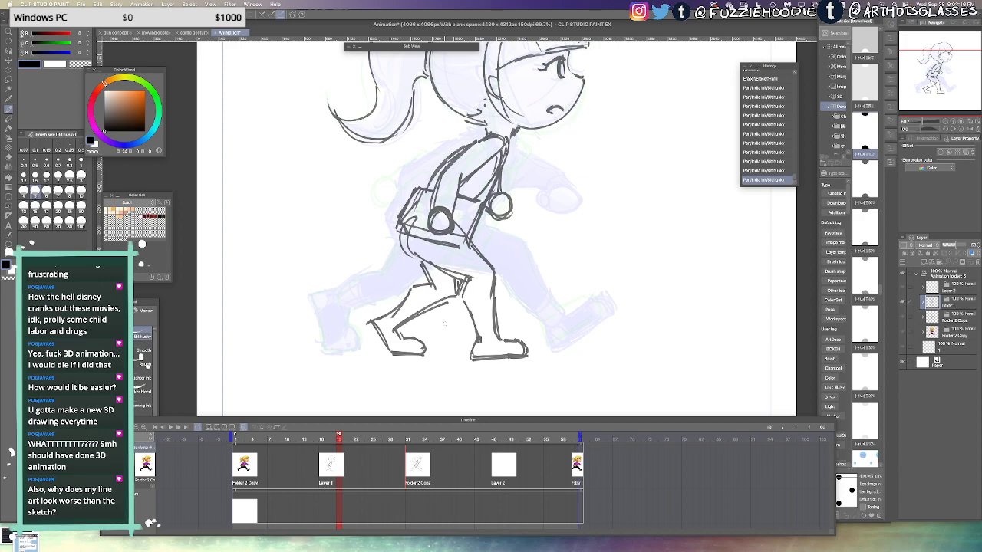
Clean up the inner thigh line on the Layer 1 drawing and redraw the inner line of the forward shoe
key(e)
drag(464, 281, 465, 304)
key(p)
drag(476, 340, 483, 337)
drag(479, 339, 499, 339)
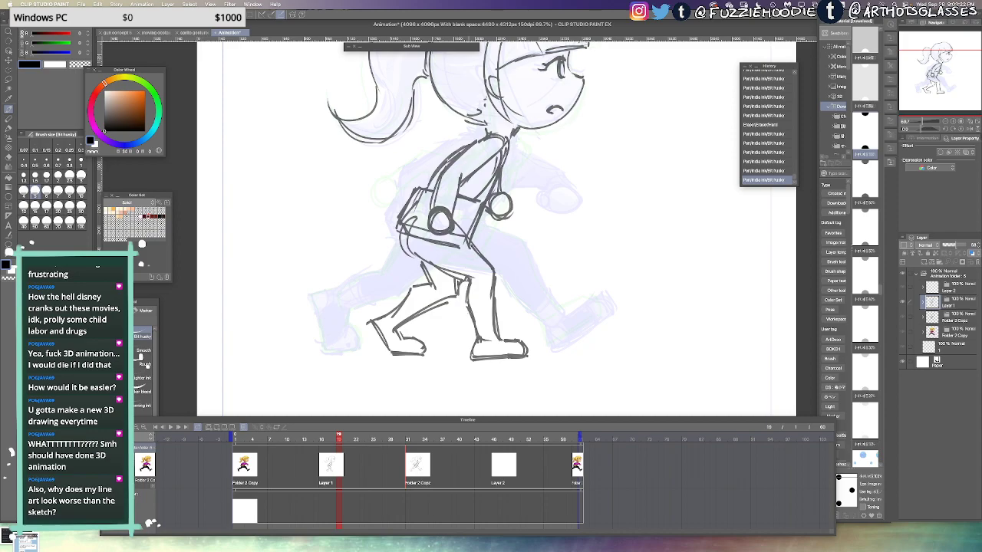
Try sketching the trailing leg on the blank Layer 2 cel, following the onion-skin pose down to the back of the shoe
drag(340, 436, 505, 443)
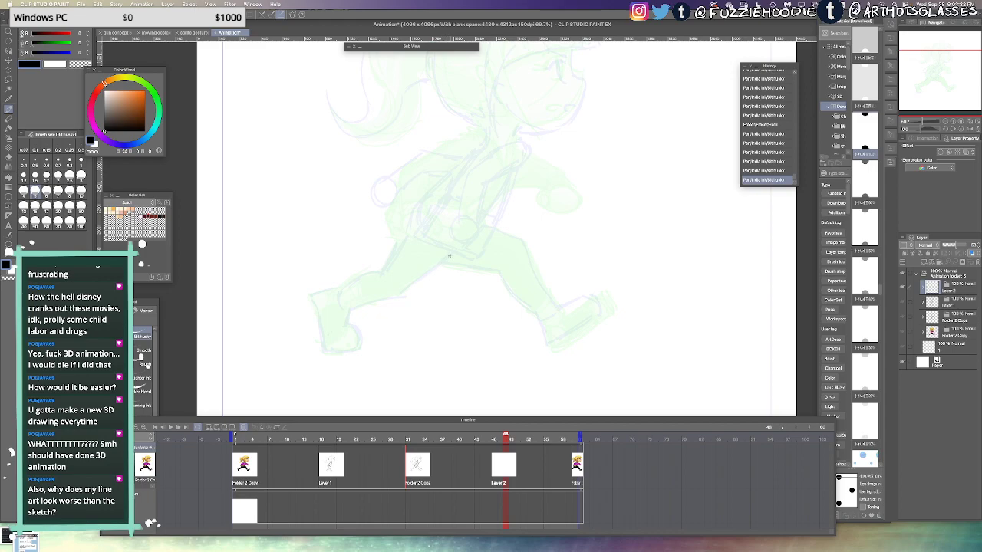
drag(450, 256, 408, 283)
key(ctrl+z)
drag(451, 255, 398, 295)
scroll(413, 277, up, 2)
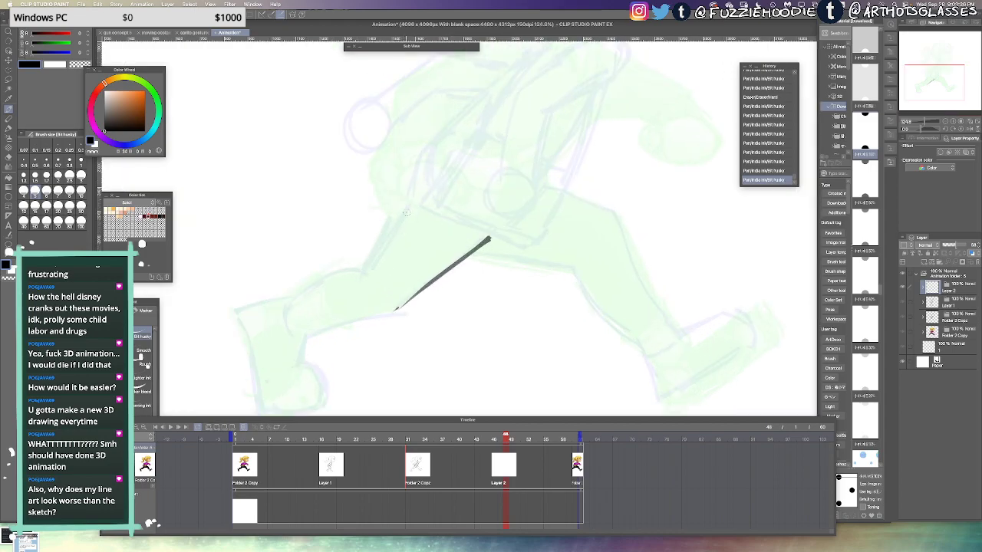
mouse_move(407, 212)
mouse_down()
mouse_move(366, 265)
mouse_move(332, 269)
mouse_move(290, 305)
mouse_up()
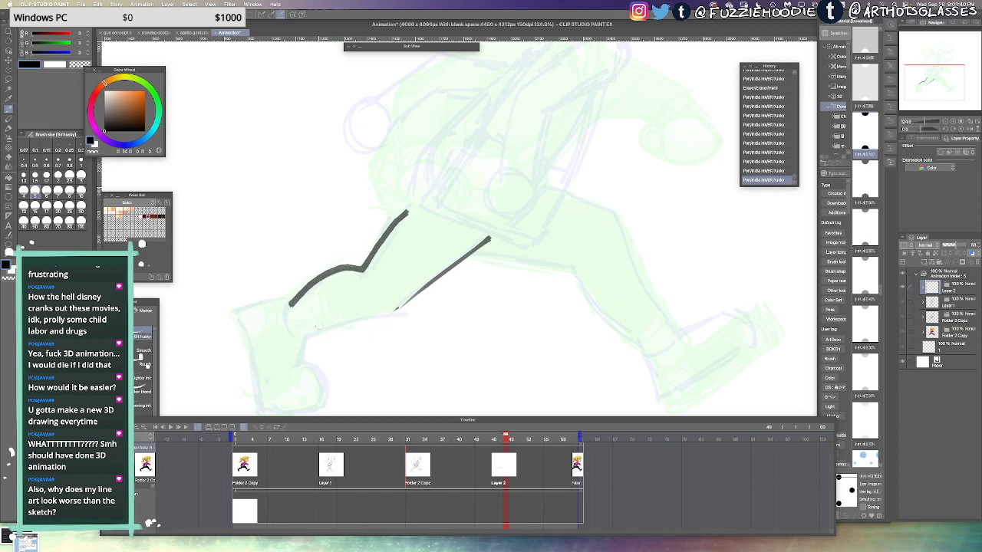
key(super+z)
mouse_move(403, 308)
mouse_down()
mouse_move(319, 332)
mouse_move(392, 316)
mouse_up()
key(super+z)
key(super+z)
mouse_move(326, 293)
mouse_down()
mouse_move(383, 268)
mouse_move(291, 283)
mouse_move(315, 383)
mouse_move(384, 374)
mouse_up()
key(ctrl+z)
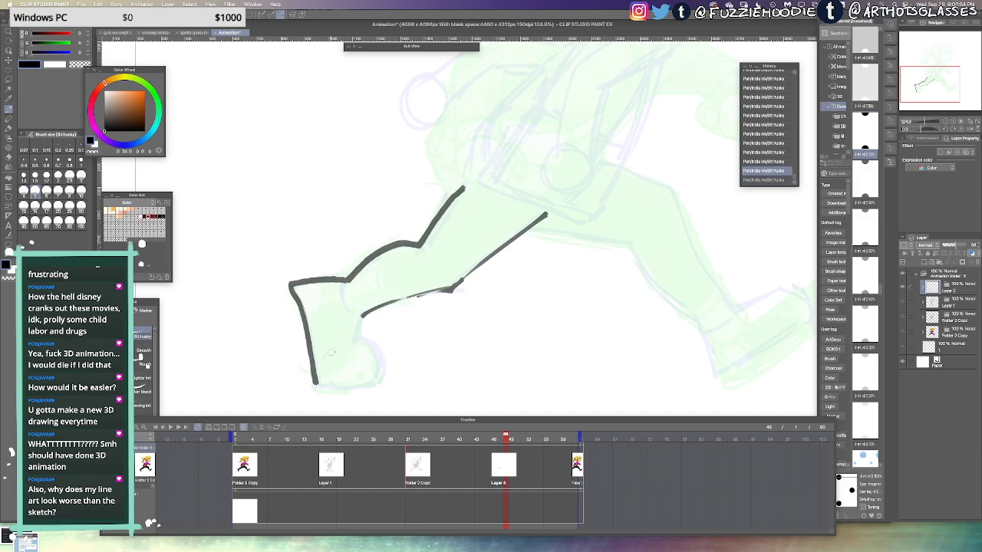
Try outlining the trailing shoe's toe and sole, and clear all line work from the Layer 2 cel
mouse_move(332, 351)
mouse_down()
mouse_move(380, 372)
mouse_move(375, 353)
mouse_move(380, 383)
mouse_up()
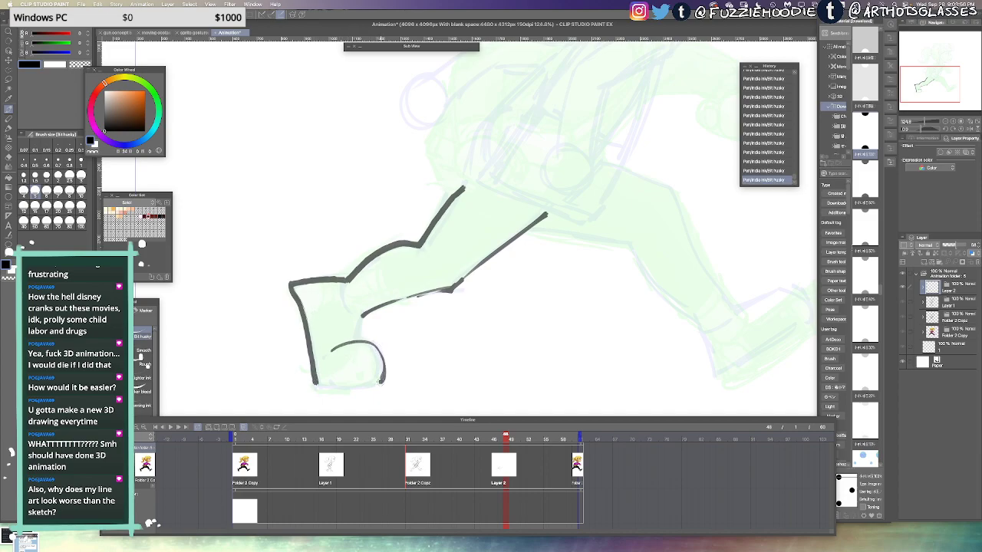
drag(315, 385, 379, 385)
key(ctrl+z)
key(ctrl+z)
drag(361, 316, 358, 336)
key(Delete)
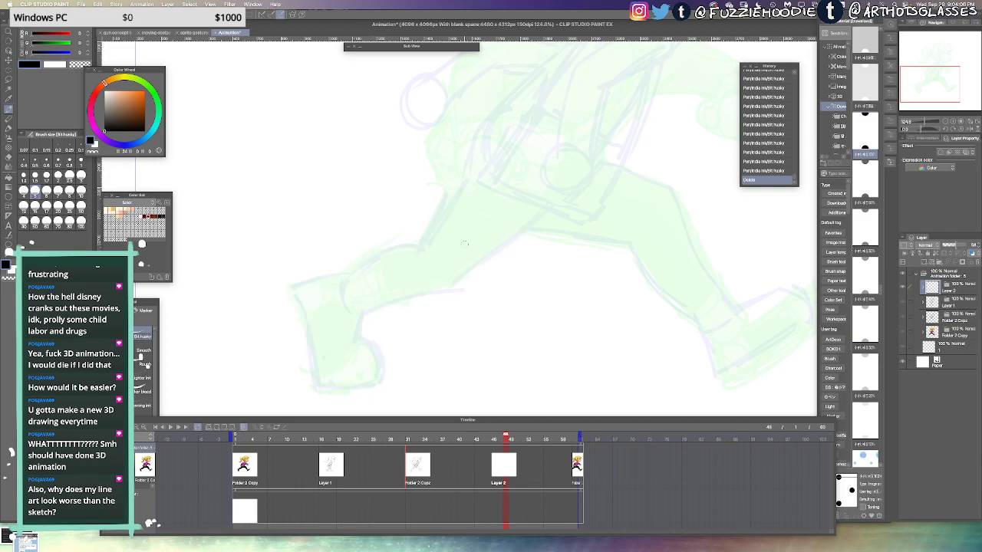
drag(447, 303, 375, 346)
drag(473, 291, 440, 334)
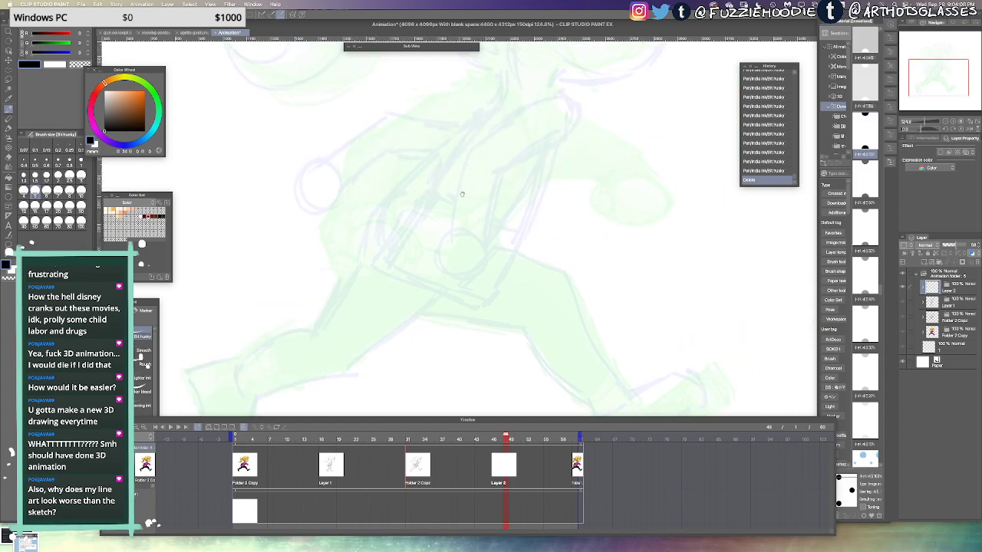
drag(485, 113, 539, 85)
key(ctrl+z)
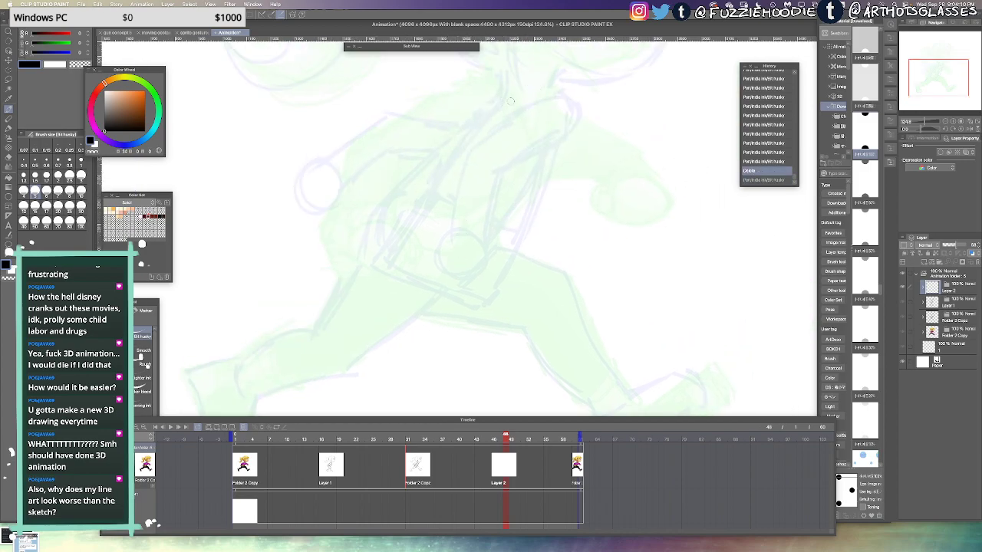
scroll(513, 115, down, 4)
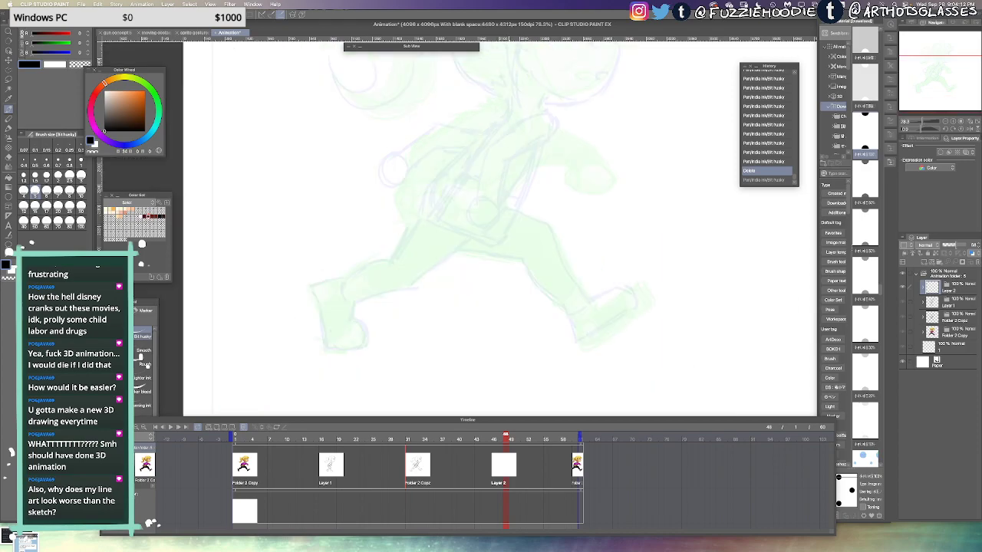
drag(515, 186, 486, 294)
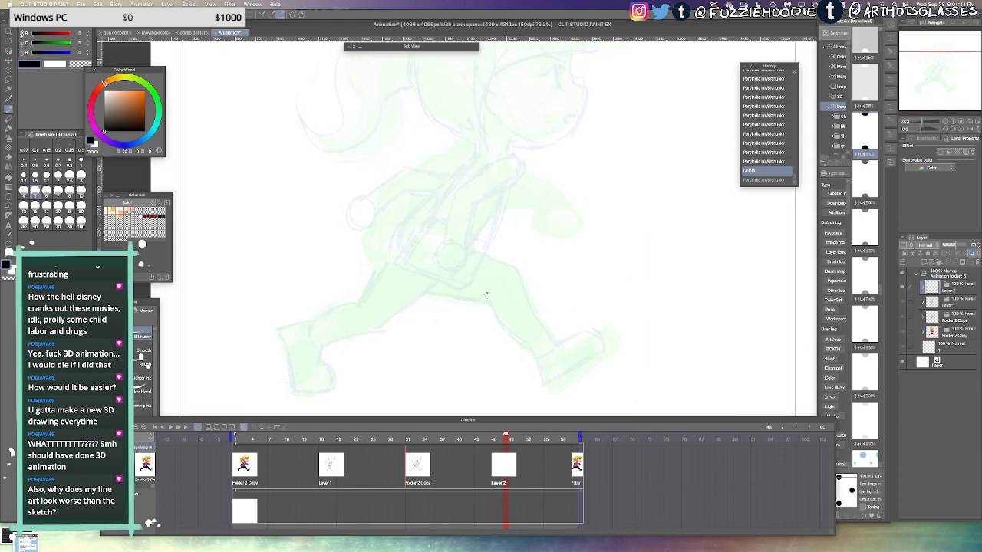
drag(529, 253, 502, 293)
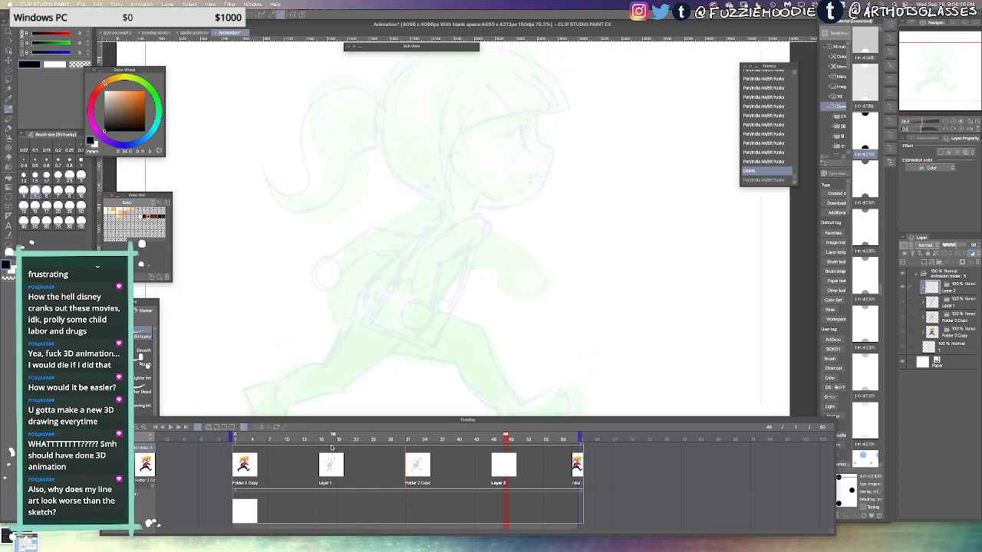
Duplicate the finished Layer 1 cel folder as a separate folder in the animation folder, undoing the first paste made inside it
click(333, 438)
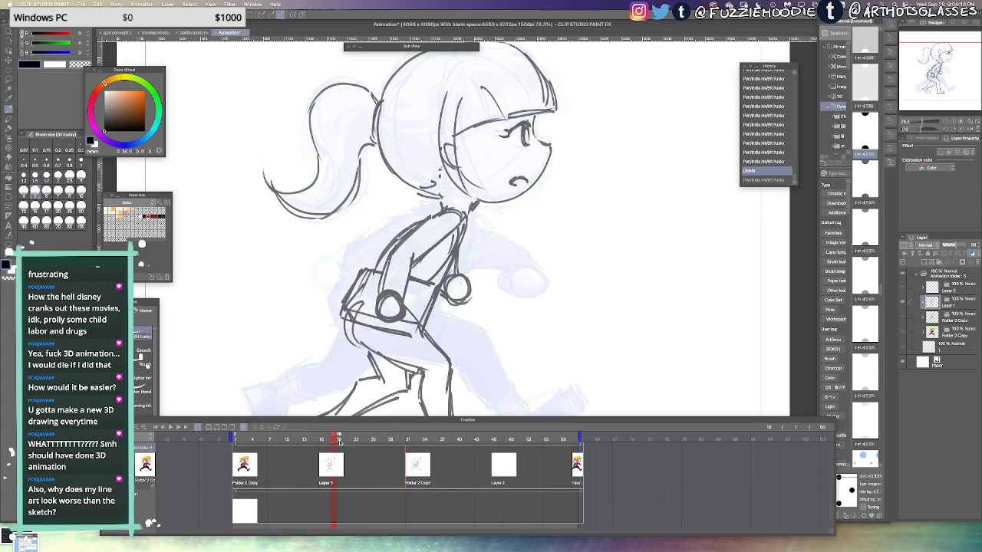
mouse_move(339, 440)
mouse_down()
mouse_move(382, 439)
mouse_move(316, 438)
mouse_move(512, 438)
mouse_move(305, 438)
mouse_move(499, 440)
mouse_up()
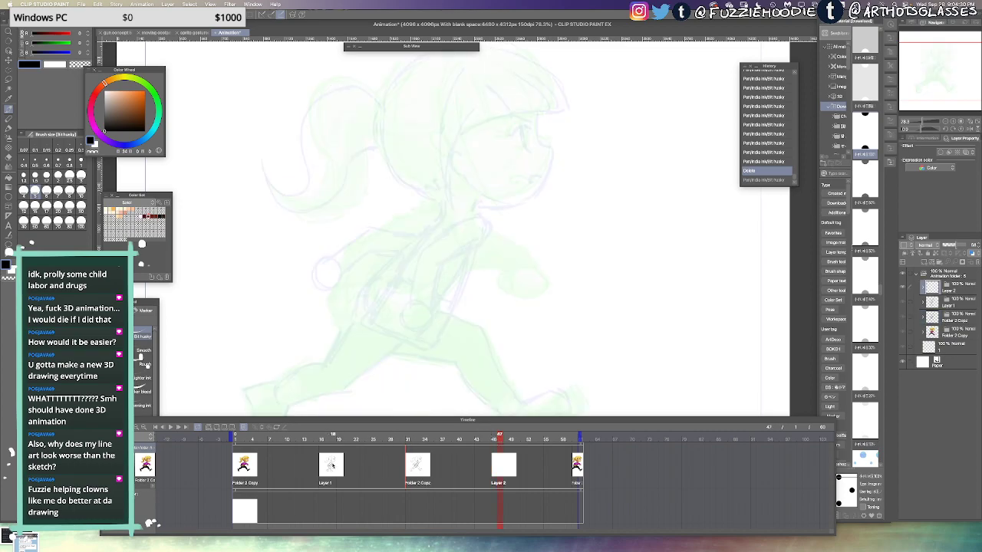
click(333, 438)
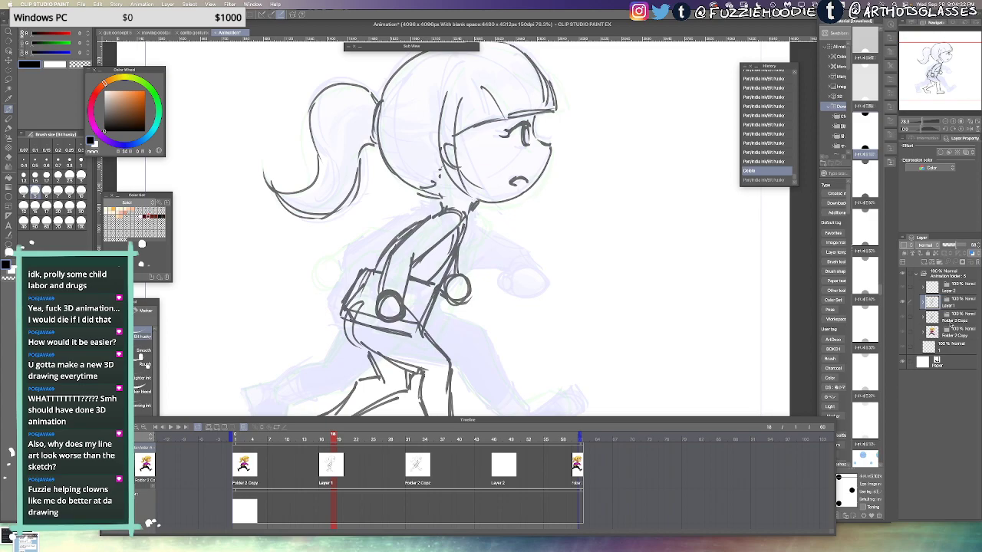
key(ctrl+y)
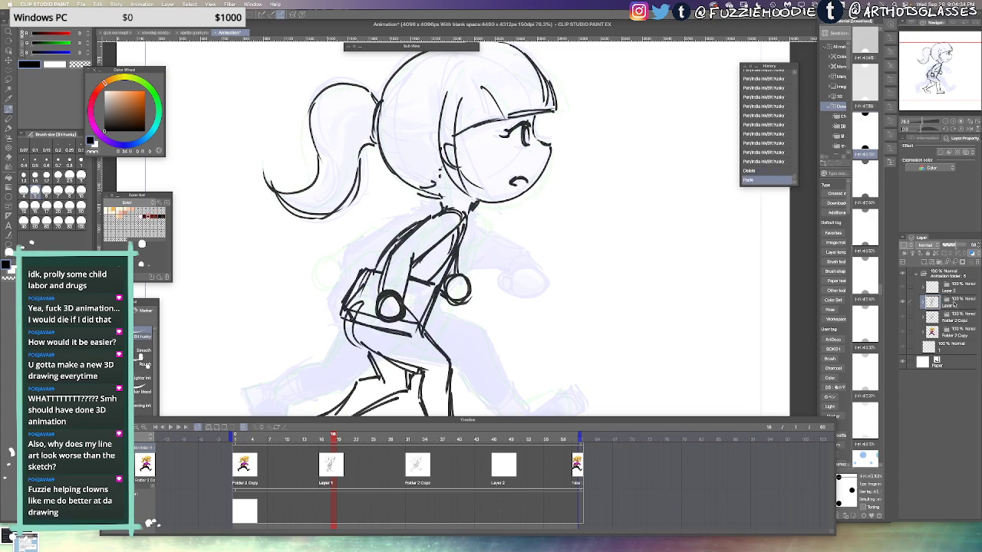
key(ctrl+z)
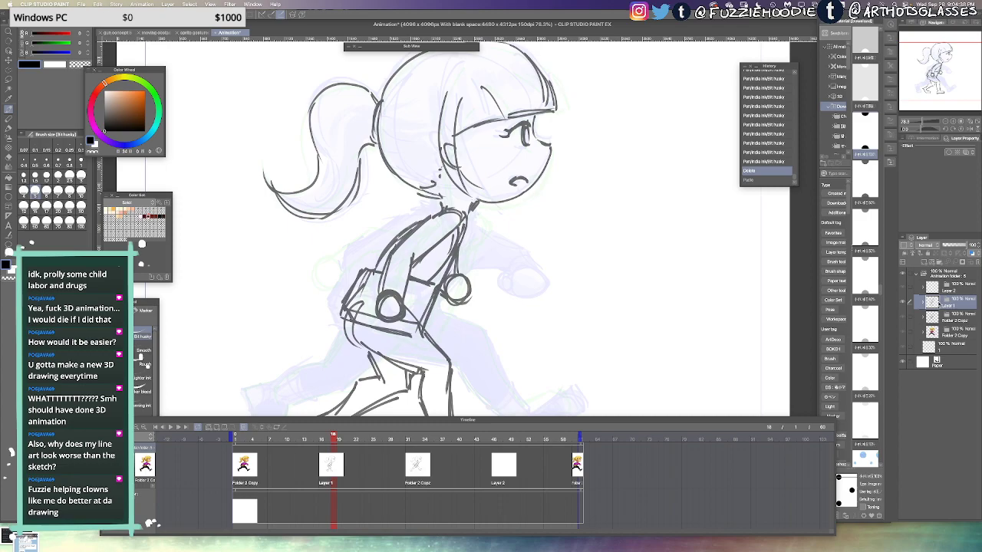
key(ctrl+y)
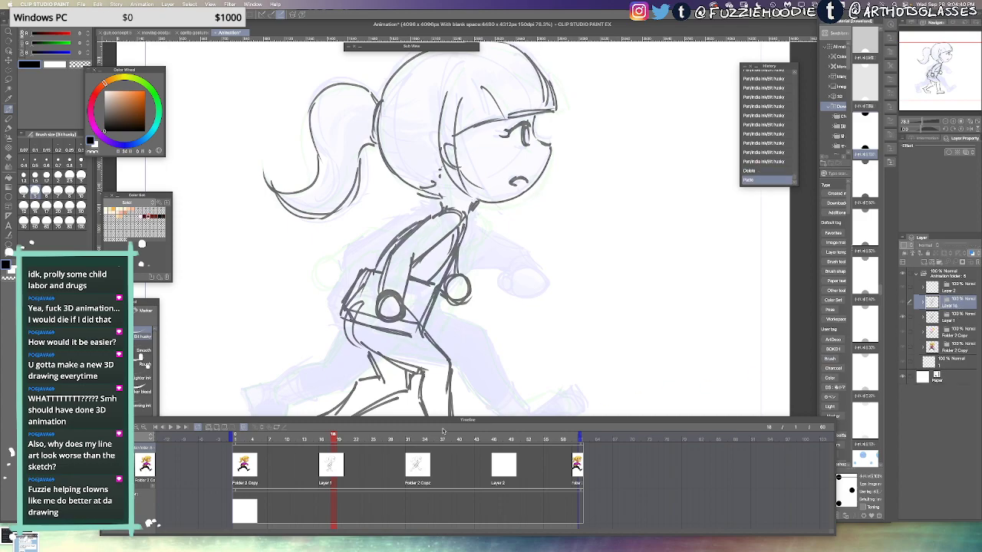
Replace the blank Layer 2 cel on the timeline with the duplicated drawing, Layer 1a
click(493, 466)
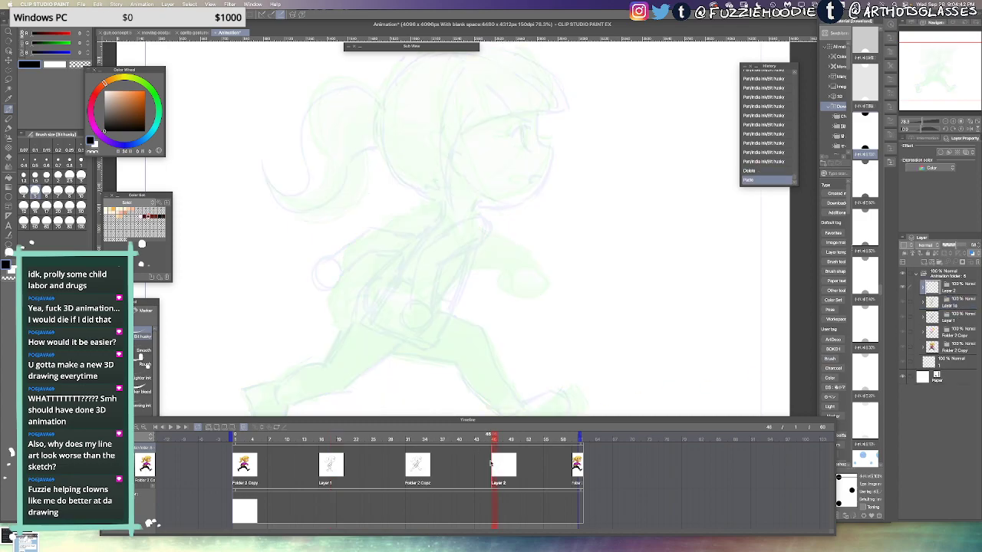
key(super+k)
click(479, 267)
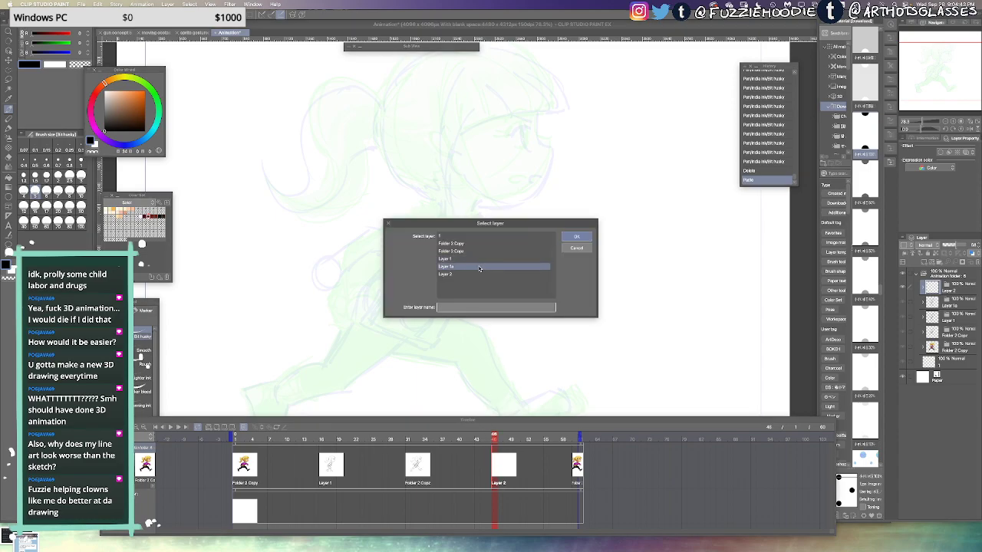
click(563, 237)
scroll(516, 295, down, 3)
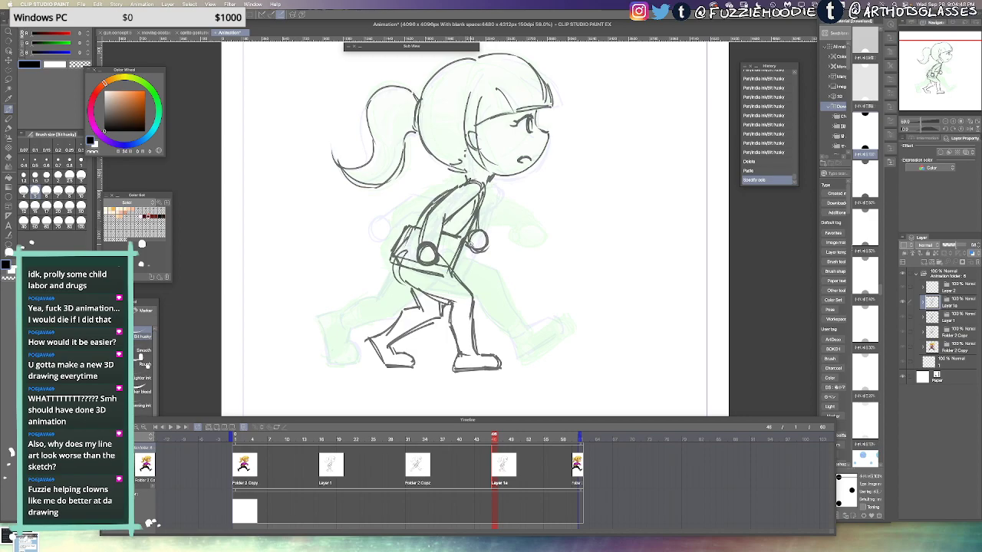
Erase the overlapping thigh line between the legs on Layer 1a, undoing the excess erasing over the forward thigh
scroll(447, 288, up, 2)
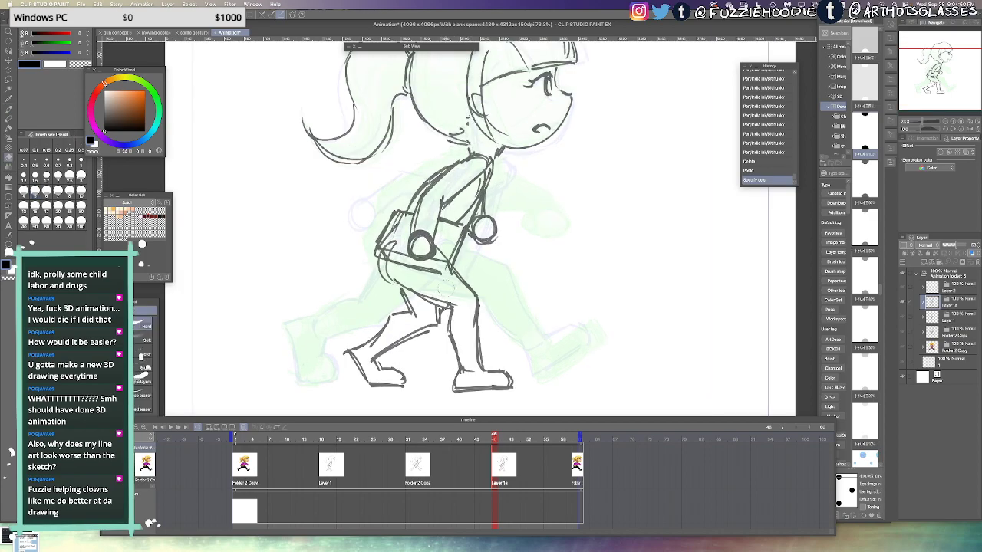
drag(404, 289, 454, 308)
mouse_move(454, 274)
mouse_down()
mouse_move(477, 313)
mouse_move(482, 350)
mouse_up()
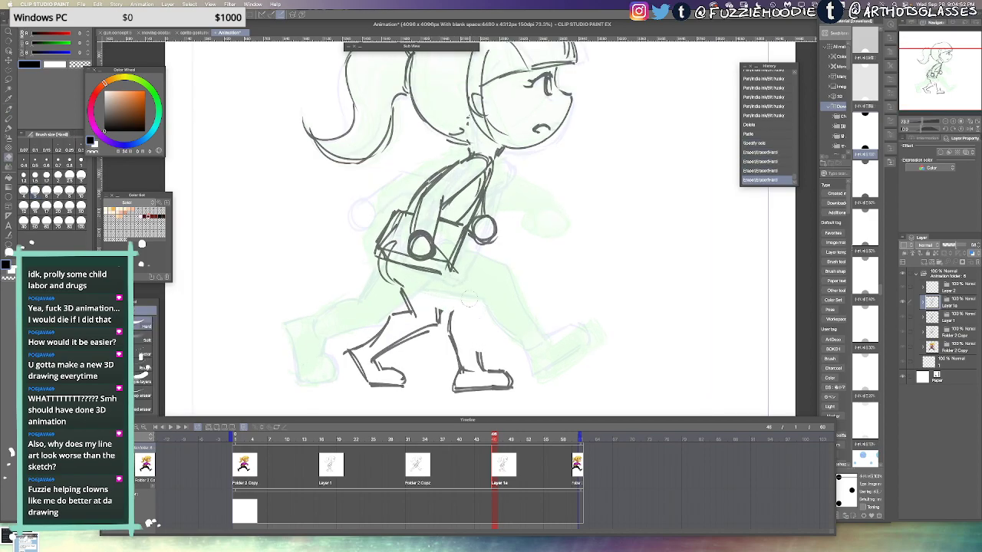
key(super+z)
key(ctrl+z)
key(ctrl+z)
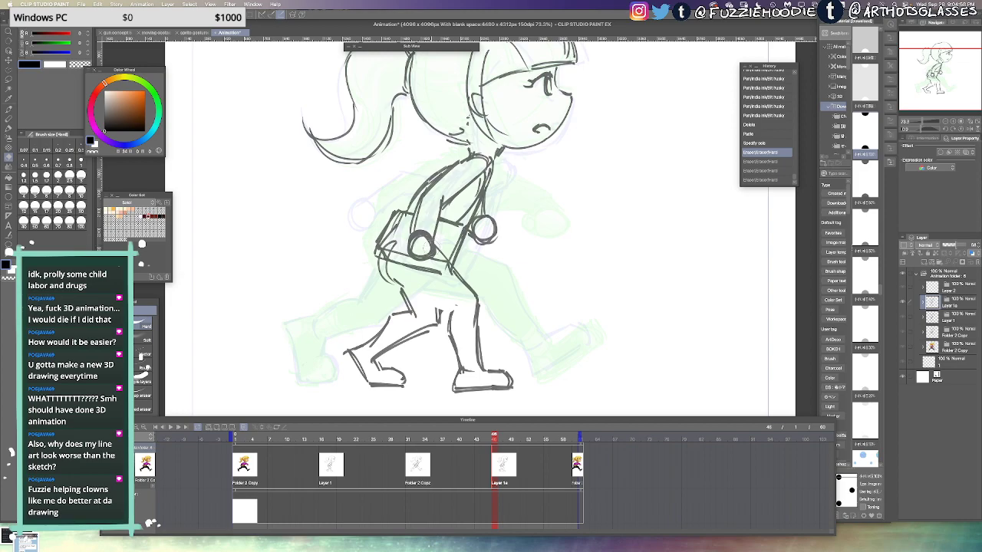
Redraw the inner thigh lines below the shorts and reinforce the rear thigh outline on Layer 1a with the pen
key(p)
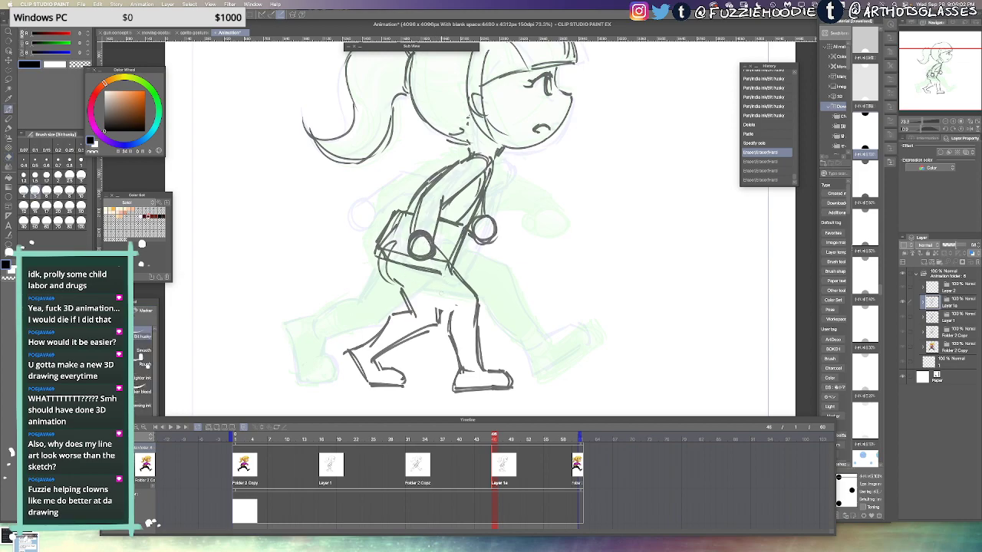
drag(442, 282, 440, 303)
key(super+z)
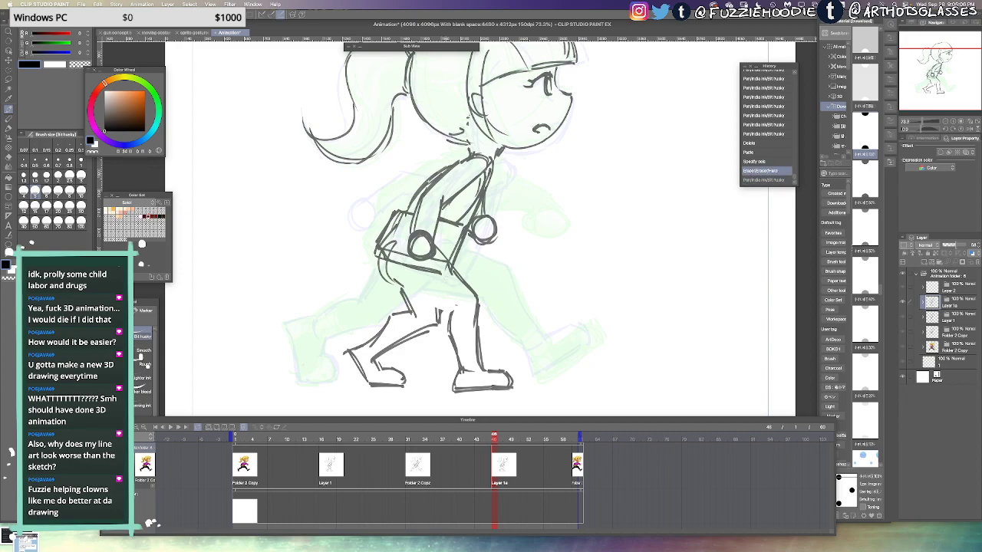
drag(440, 278, 438, 310)
mouse_move(452, 263)
mouse_down()
mouse_move(439, 278)
mouse_move(454, 274)
mouse_up()
drag(388, 264, 415, 315)
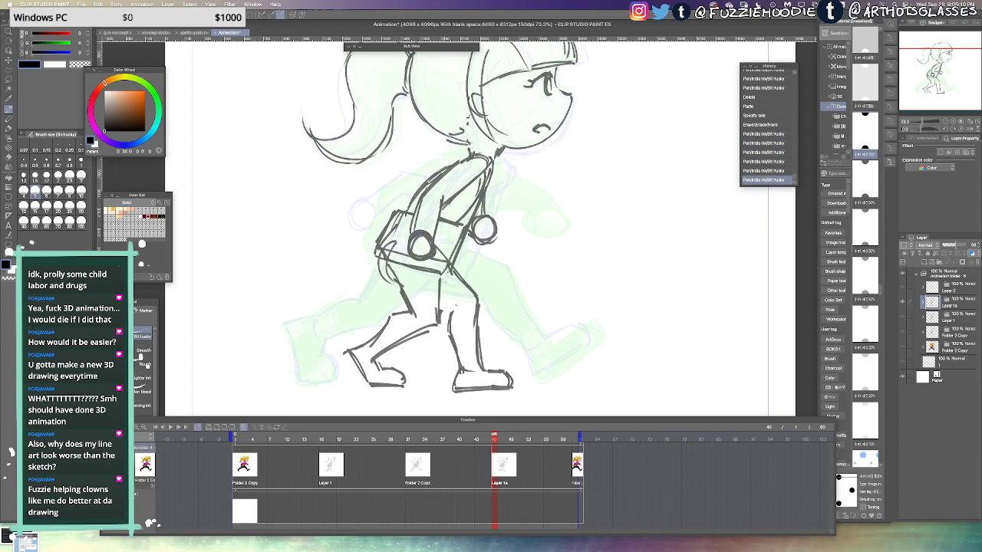
drag(445, 273, 440, 313)
drag(442, 302, 450, 311)
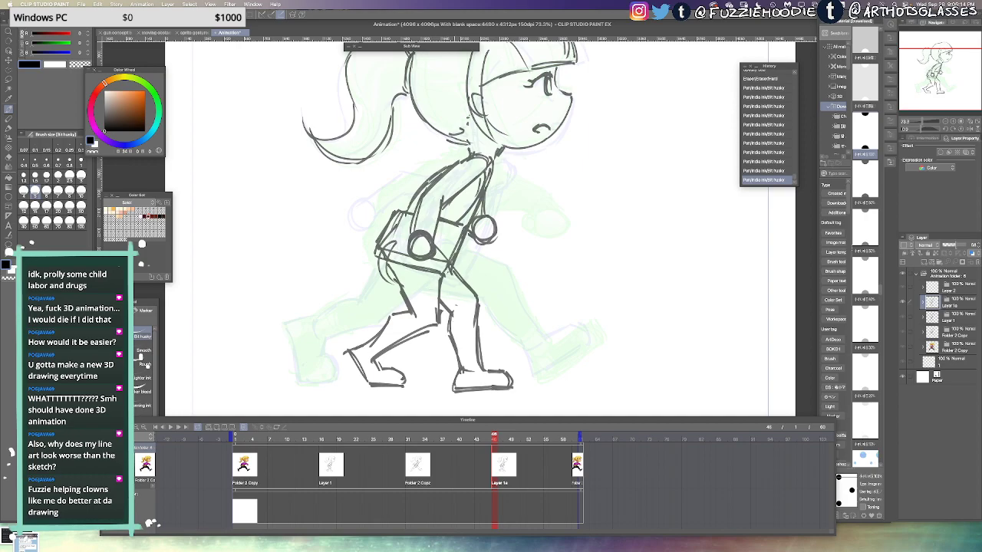
Lasso the forward leg on Layer 1a, adjust its placement slightly with Scale/Rotate, and clear the selection
key(m)
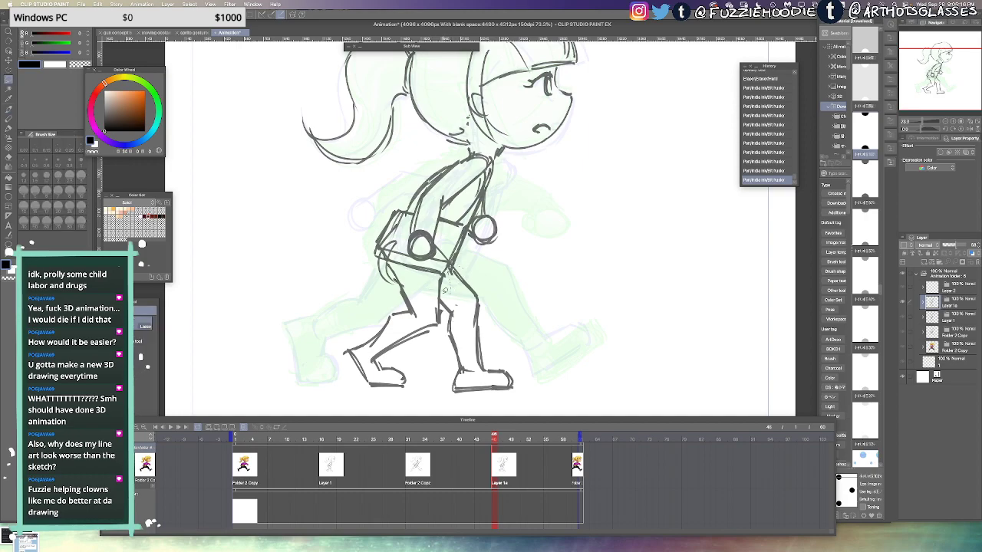
mouse_move(442, 352)
mouse_down()
mouse_move(563, 361)
mouse_move(476, 270)
mouse_up()
key(super+t)
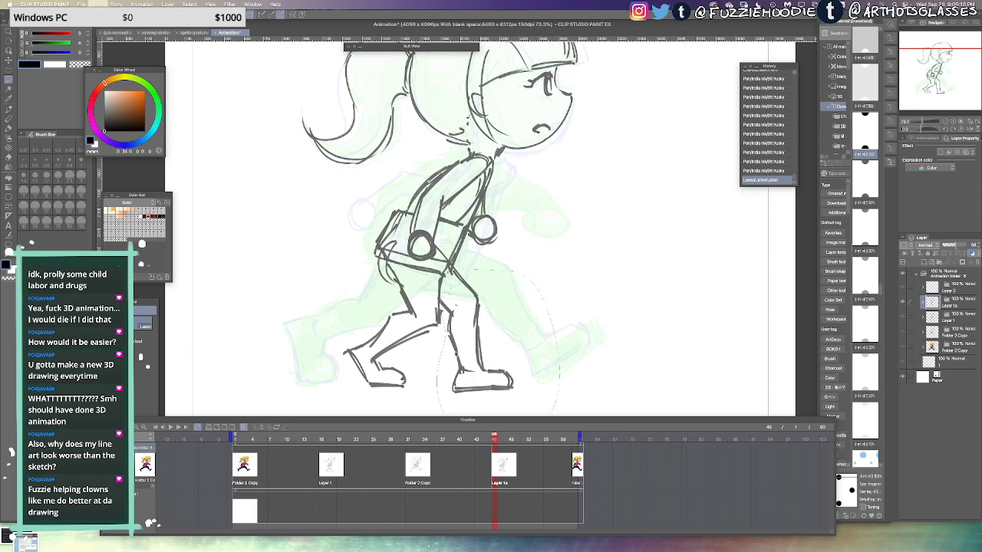
drag(506, 395, 500, 337)
key(ctrl+t)
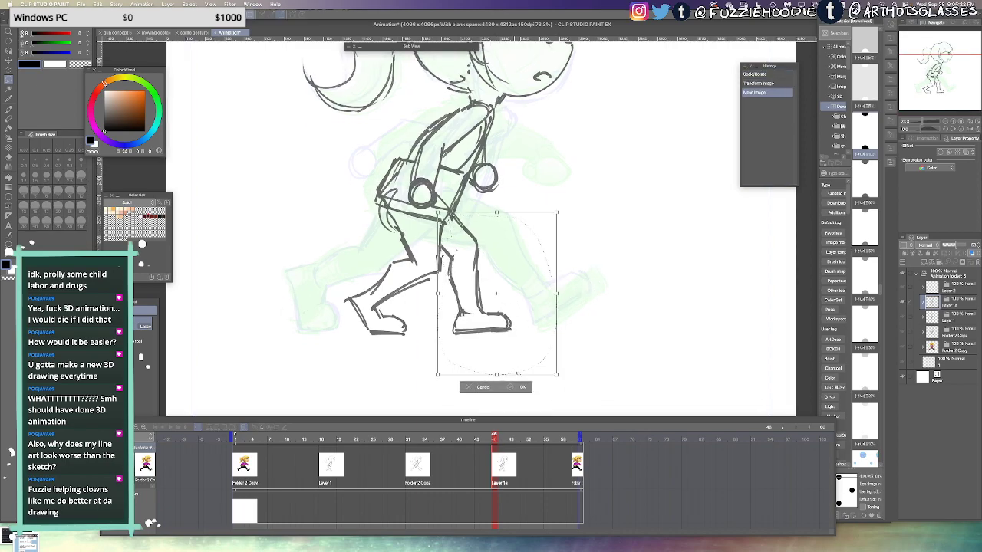
key(Return)
key(ctrl+d)
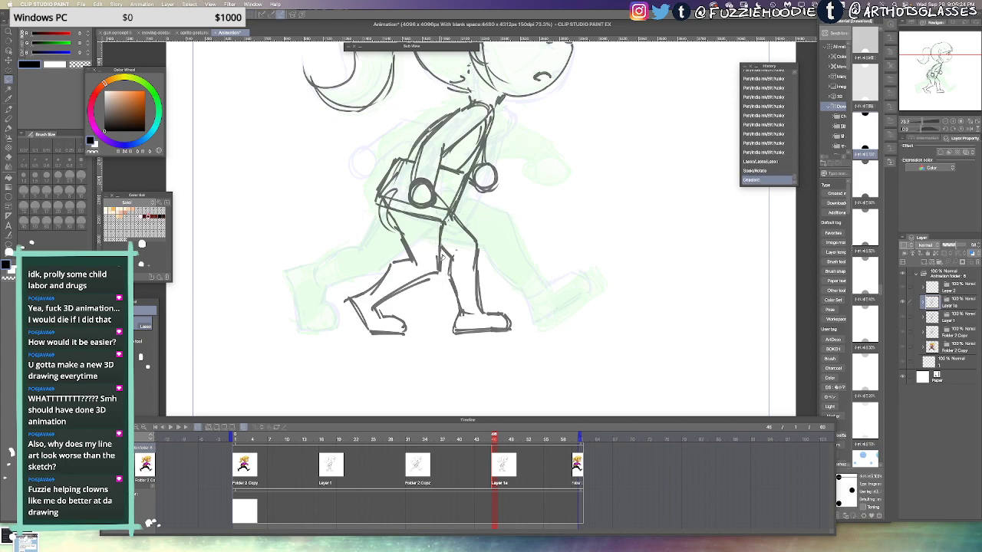
Lasso the rear lower leg on Layer 1a, shift it slightly backward and down, and clear the selection
drag(457, 250, 448, 259)
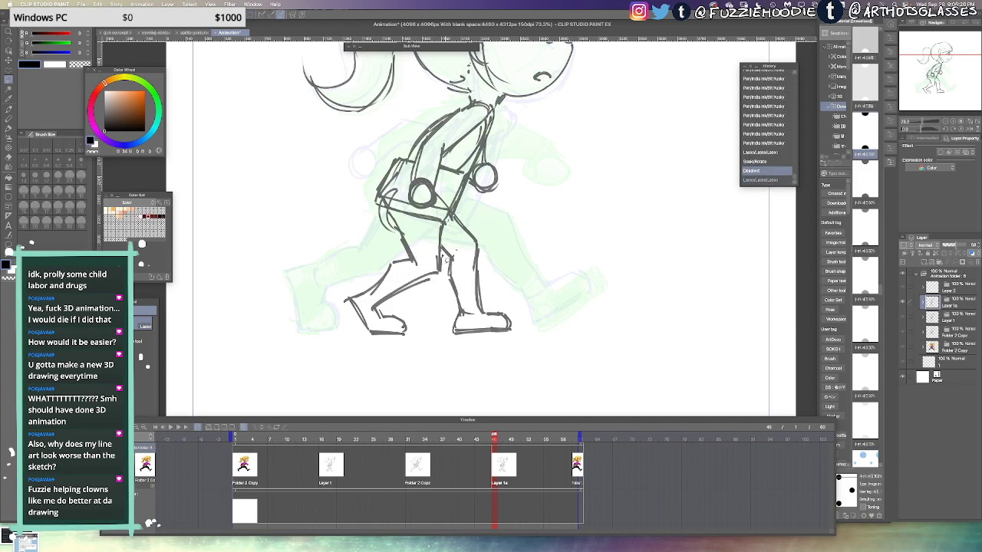
mouse_move(335, 342)
mouse_down()
mouse_move(438, 298)
mouse_move(438, 274)
mouse_move(421, 306)
mouse_up()
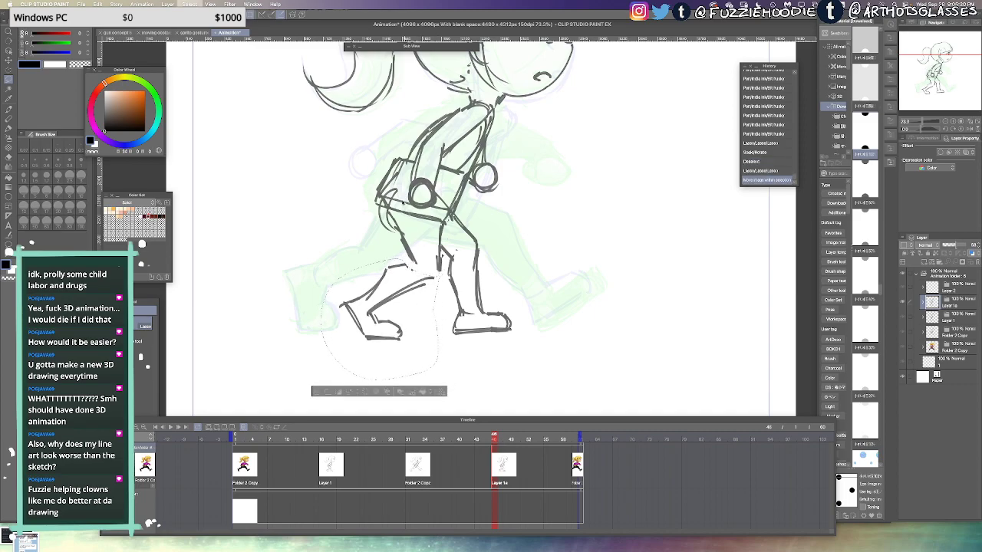
key(ctrl+d)
Draw short pen strokes reconnecting the shifted rear leg to its thigh and closing the gap beside the forward leg
key(p)
mouse_move(438, 259)
mouse_down()
mouse_move(434, 280)
mouse_move(437, 269)
mouse_up()
drag(443, 246, 453, 256)
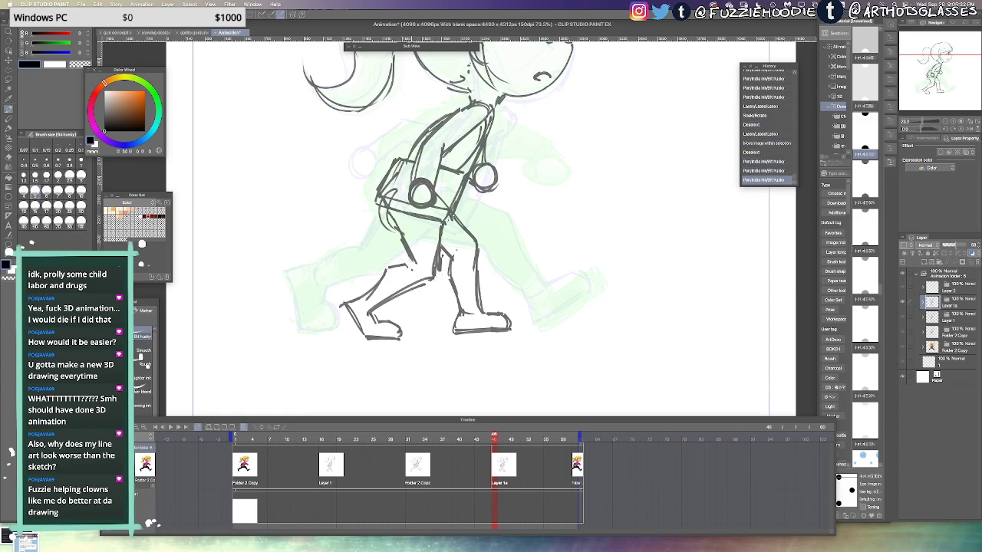
Redraw the rear leg's thigh outline and the inner knee lines on Layer 1a, erasing stray lines between pen strokes
drag(402, 238, 414, 264)
mouse_move(404, 266)
mouse_down()
mouse_move(407, 241)
mouse_move(409, 266)
mouse_up()
key(e)
key(p)
mouse_move(406, 241)
mouse_down()
mouse_move(408, 266)
mouse_move(391, 220)
mouse_move(398, 230)
mouse_up()
key(e)
key(p)
mouse_move(395, 214)
mouse_down()
mouse_move(402, 238)
mouse_move(438, 270)
mouse_up()
mouse_move(440, 255)
mouse_down()
mouse_move(425, 284)
mouse_move(435, 276)
mouse_up()
key(e)
key(p)
drag(438, 270, 427, 282)
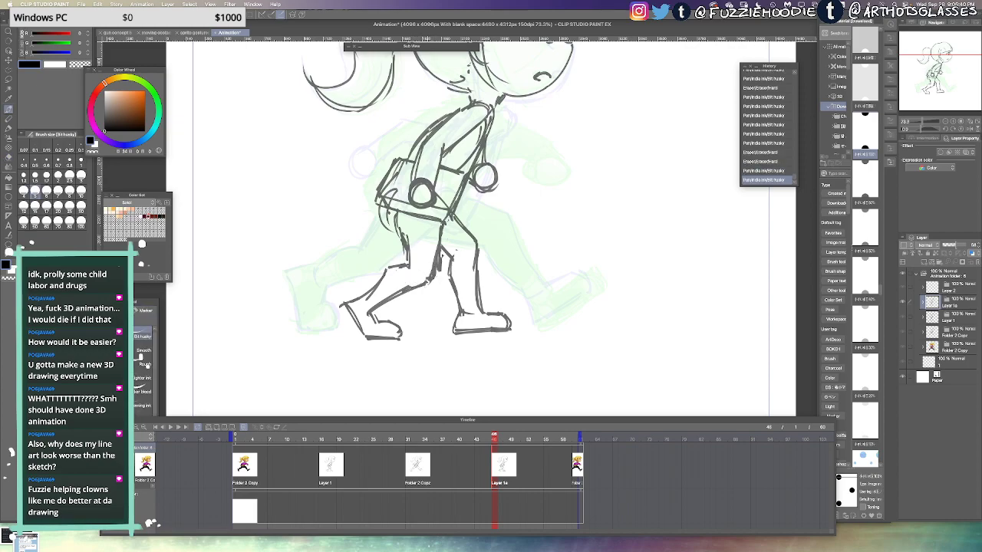
Erase the sole of the rear foot on Layer 1a and redraw the sole, heel and ankle lines
key(e)
mouse_move(368, 337)
mouse_down()
mouse_move(399, 337)
mouse_move(391, 324)
mouse_move(399, 337)
mouse_up()
key(p)
mouse_move(395, 329)
mouse_down()
mouse_move(394, 340)
mouse_move(364, 334)
mouse_up()
mouse_move(362, 332)
mouse_down()
mouse_move(367, 341)
mouse_move(380, 321)
mouse_up()
key(e)
key(p)
mouse_move(372, 310)
mouse_down()
mouse_move(378, 319)
mouse_move(373, 312)
mouse_up()
Erase the rear leg's inner thigh and knee lines and redraw them, reinforcing the forward thigh's front line
drag(452, 306, 444, 350)
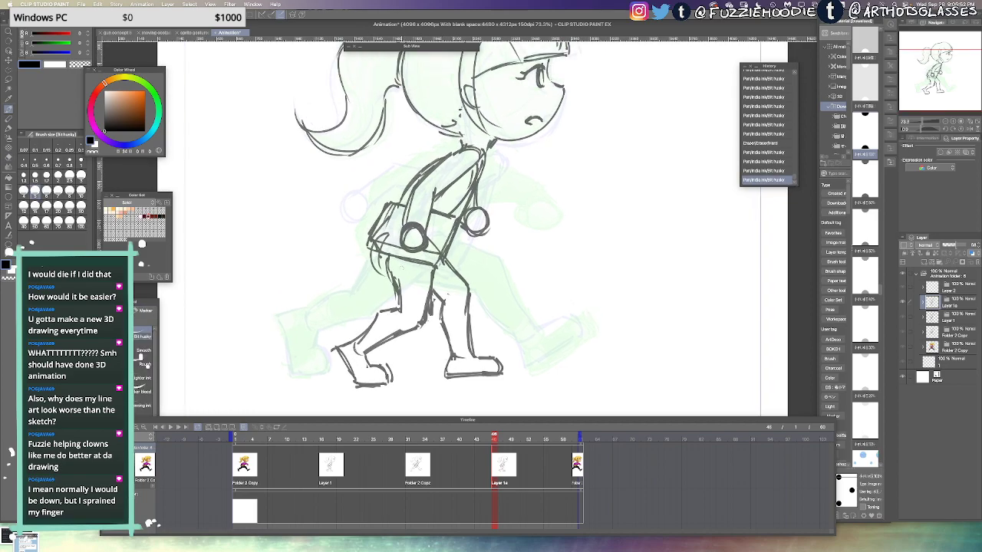
key(e)
drag(431, 270, 424, 282)
mouse_move(391, 262)
mouse_down()
mouse_move(397, 287)
mouse_move(389, 276)
mouse_move(431, 293)
mouse_move(425, 322)
mouse_up()
key(p)
key(e)
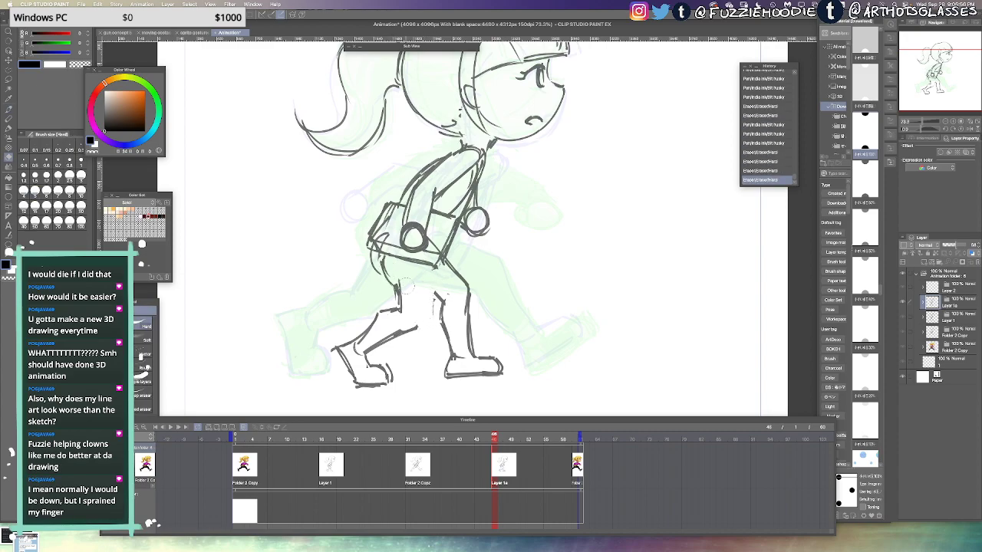
drag(401, 280, 402, 316)
key(p)
drag(422, 277, 423, 308)
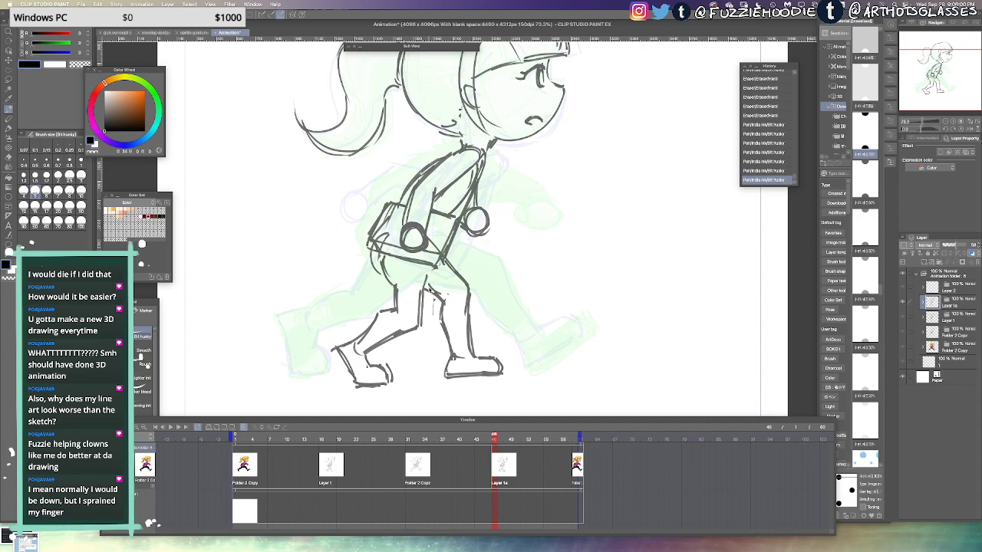
drag(447, 256, 462, 284)
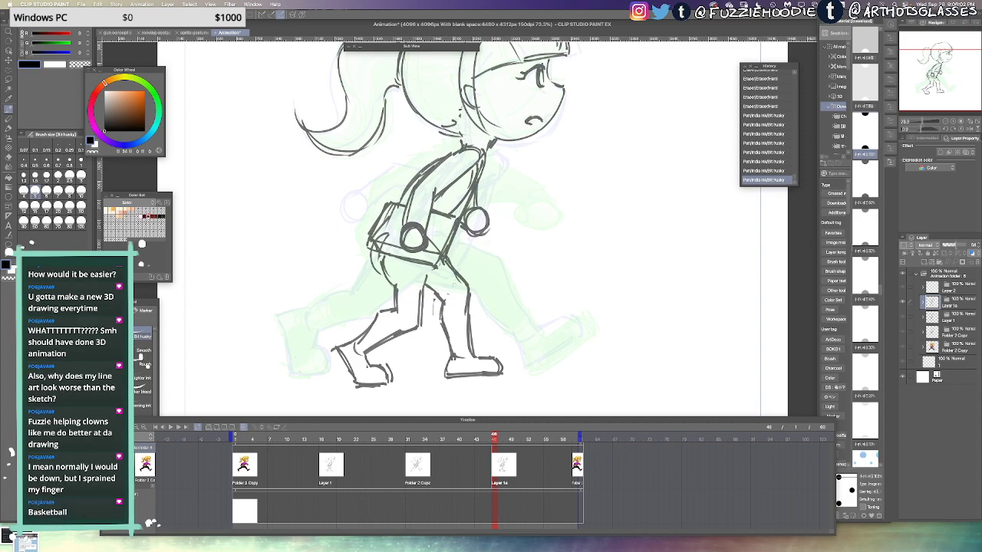
Replace the curved rear thigh outline below the shorts with a straighter line to the knee, and extend the inner thigh line up to the shorts
key(e)
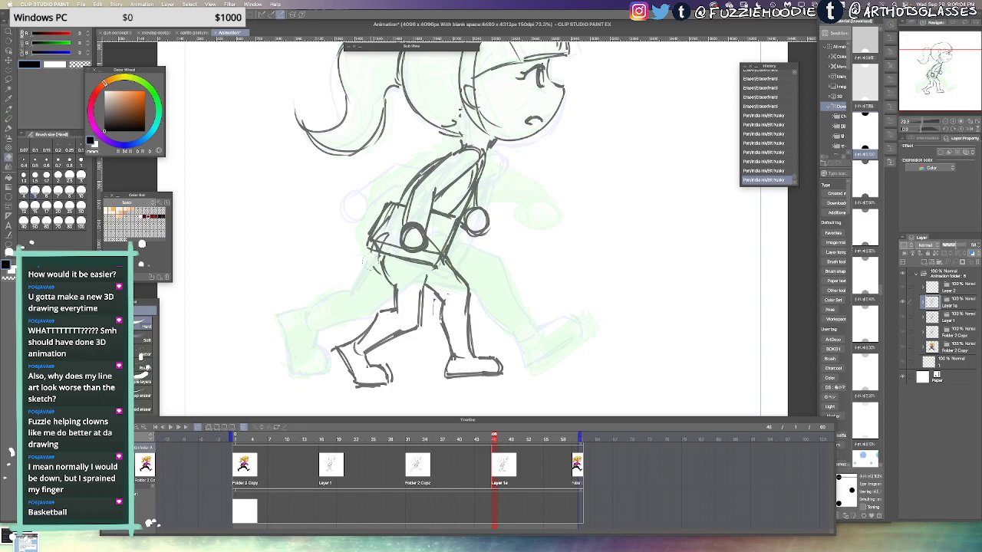
key(p)
drag(373, 254, 394, 285)
key(super+z)
key(e)
key(p)
drag(389, 260, 396, 310)
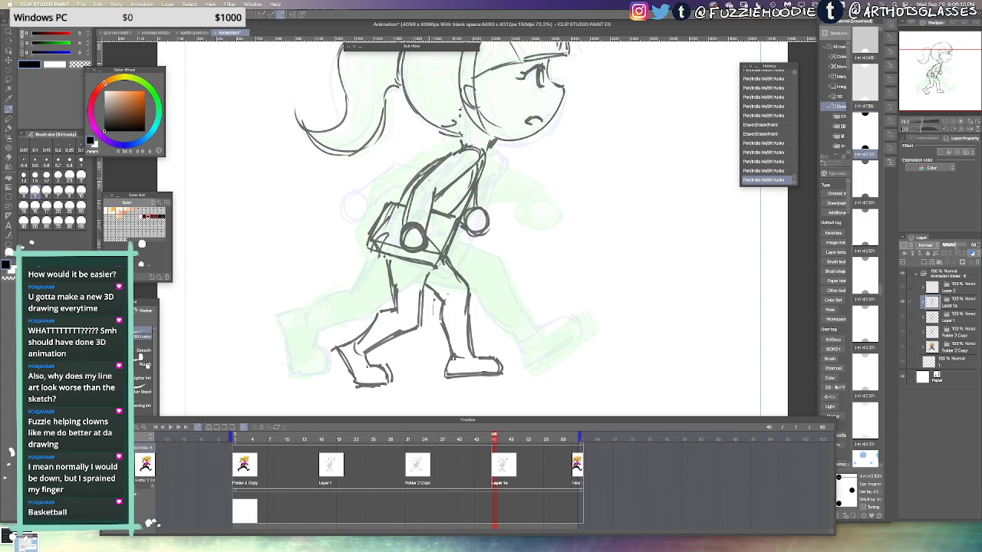
mouse_move(436, 265)
mouse_down()
mouse_move(445, 280)
mouse_move(421, 311)
mouse_up()
drag(421, 310, 419, 322)
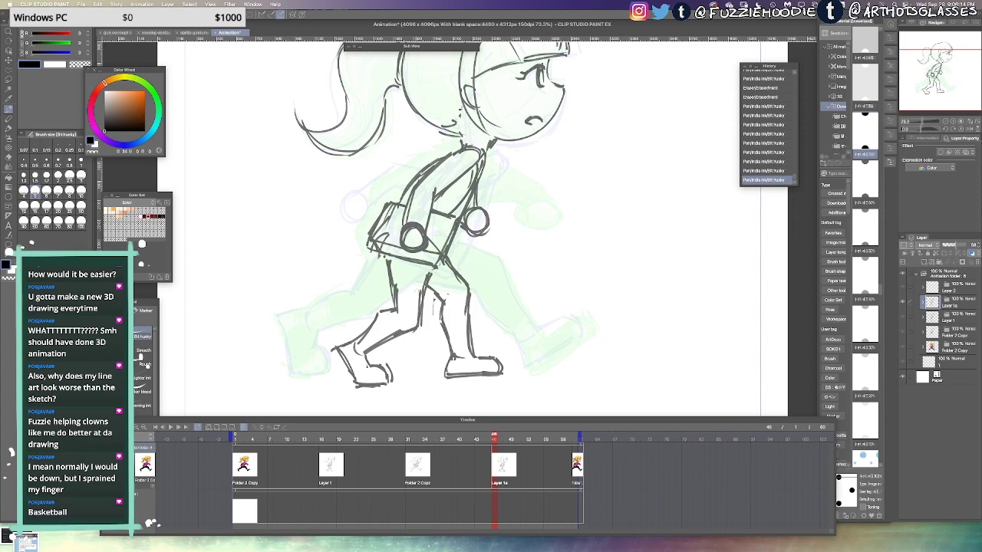
Play back the run cycle from its opening contact pose to check the motion
key(super+minus)
drag(566, 363, 563, 328)
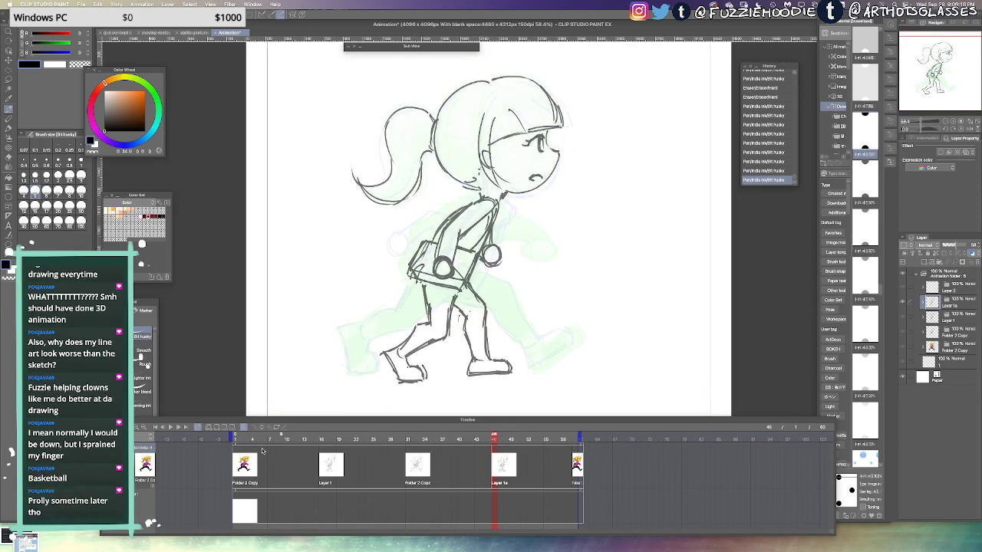
click(250, 440)
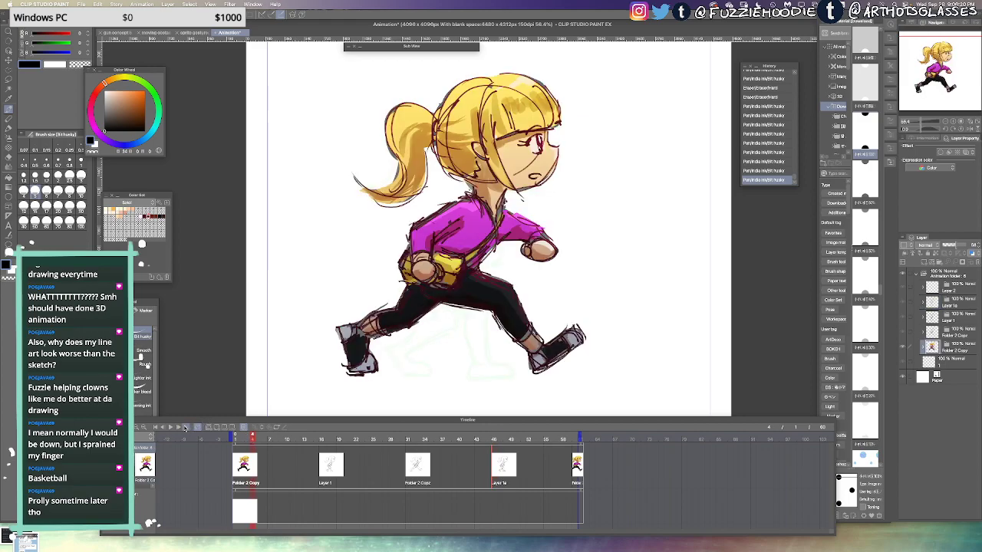
click(173, 428)
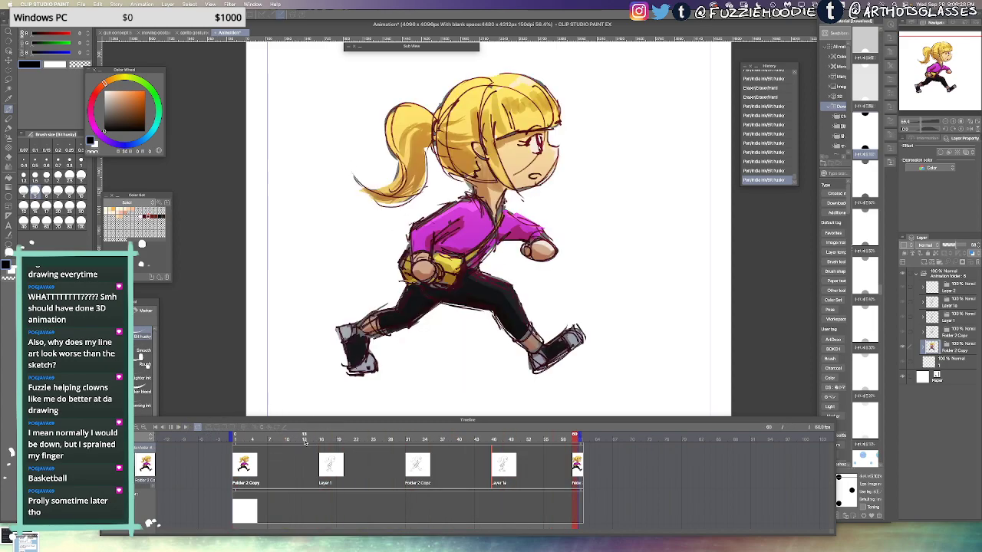
On Layer 1's passing pose, lasso the head and ponytail, shift them slightly upward, and clear the selection
click(321, 437)
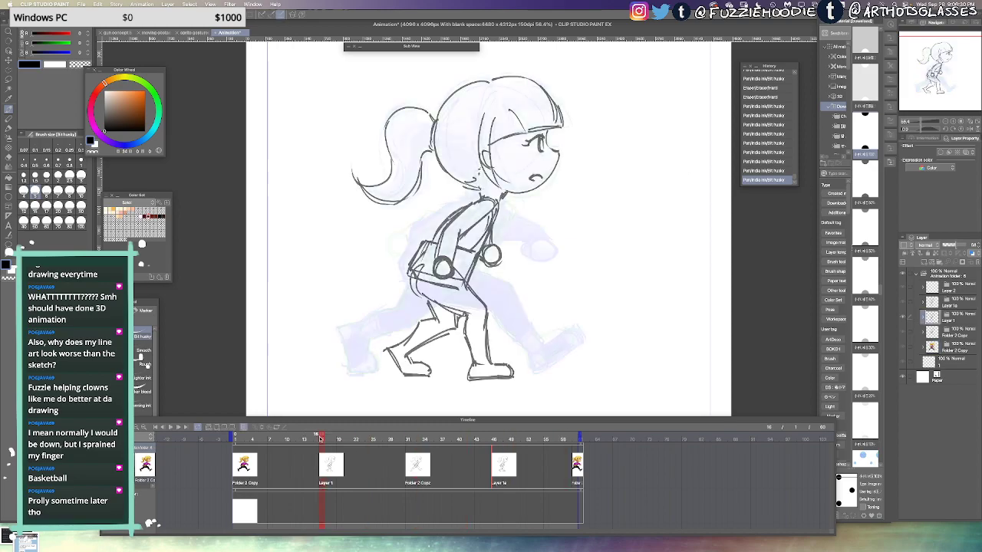
mouse_move(293, 441)
mouse_down()
mouse_move(517, 478)
mouse_move(351, 473)
mouse_up()
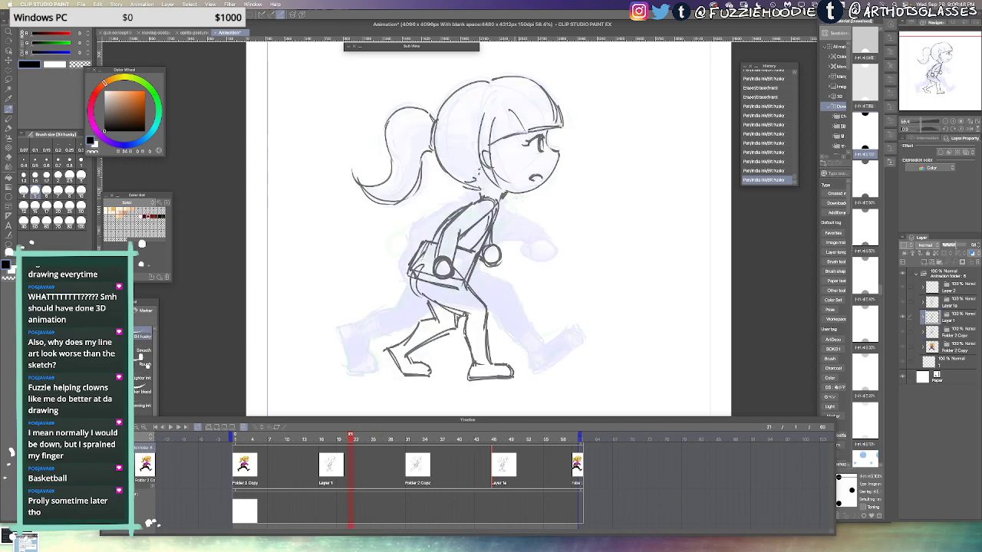
key(m)
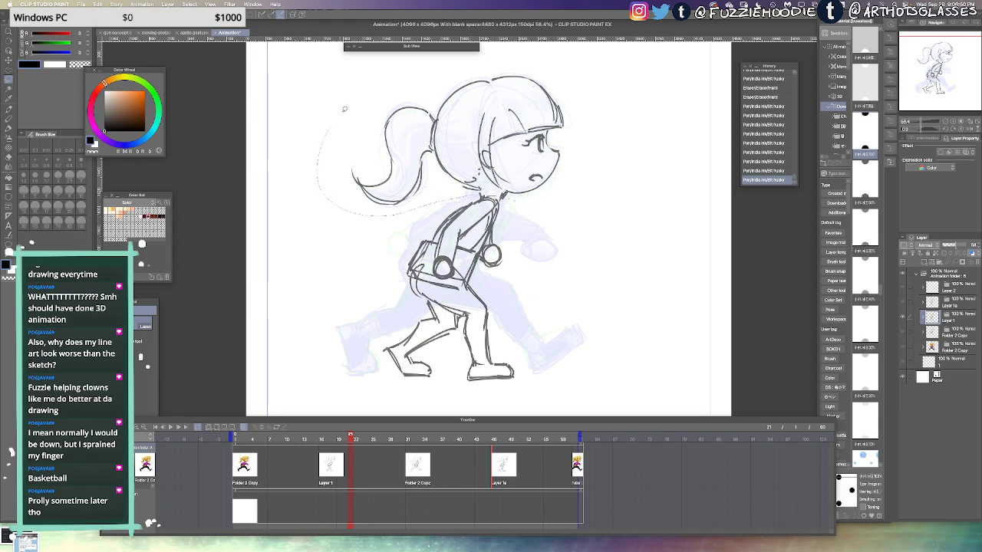
drag(345, 108, 627, 177)
drag(526, 166, 524, 159)
key(super+d)
key(ctrl+d)
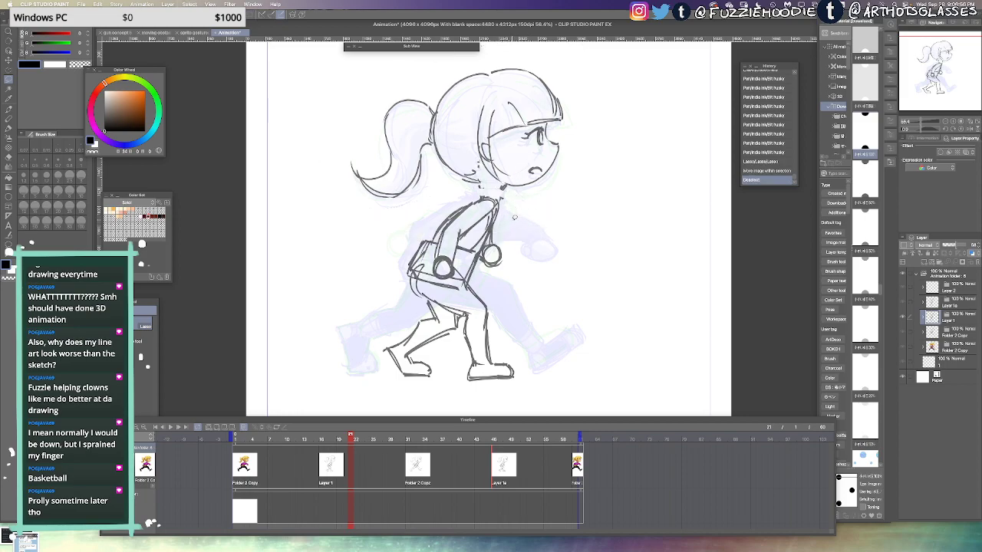
mouse_move(511, 204)
mouse_down()
mouse_move(503, 196)
mouse_move(333, 334)
mouse_up()
drag(556, 311, 532, 253)
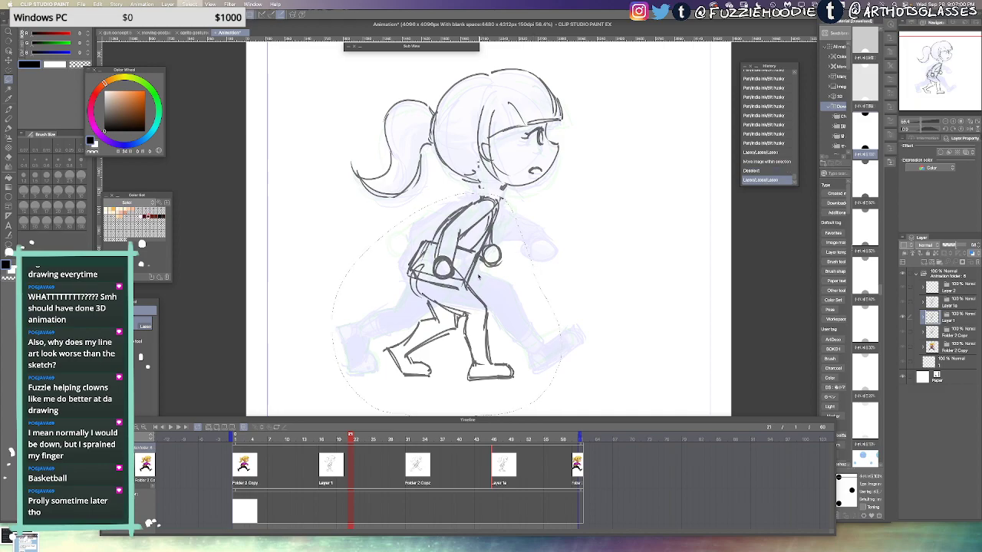
key(ctrl+d)
Lasso the torso, arms and shorts on Layer 1, raise them slightly toward the head, and clear the selection
drag(427, 285, 389, 206)
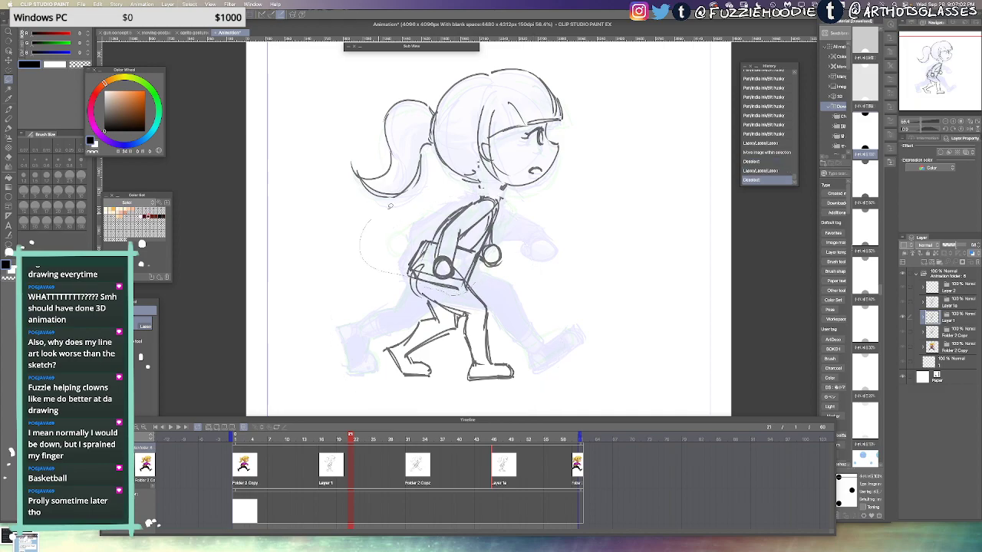
drag(523, 193, 483, 282)
drag(481, 241, 481, 231)
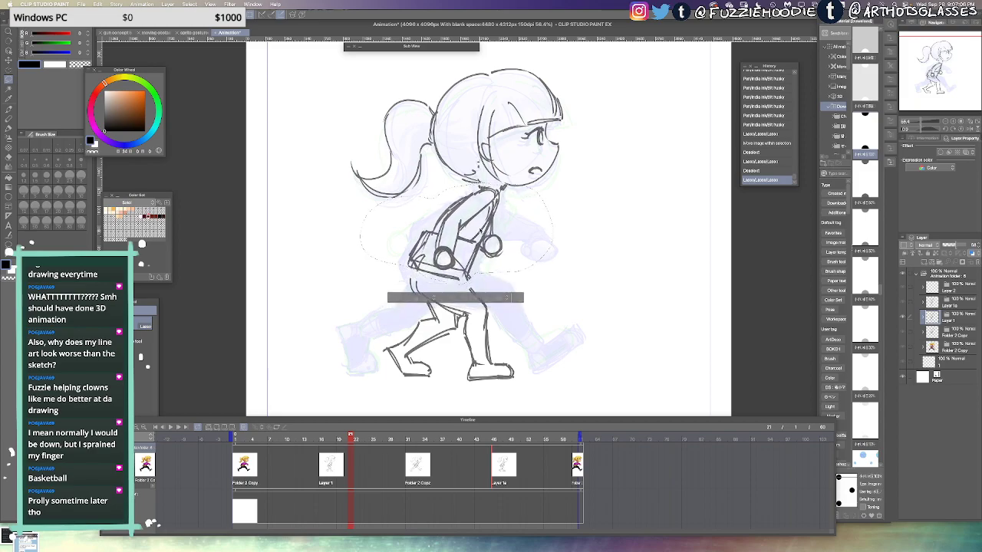
key(super+d)
Erase the old upper thigh lines on Layer 1 and draw new thigh lines from the raised shorts toward the knees
key(e)
mouse_move(415, 282)
mouse_down()
mouse_move(460, 308)
mouse_move(420, 291)
mouse_move(487, 308)
mouse_move(465, 311)
mouse_up()
key(p)
key(super+z)
key(super+z)
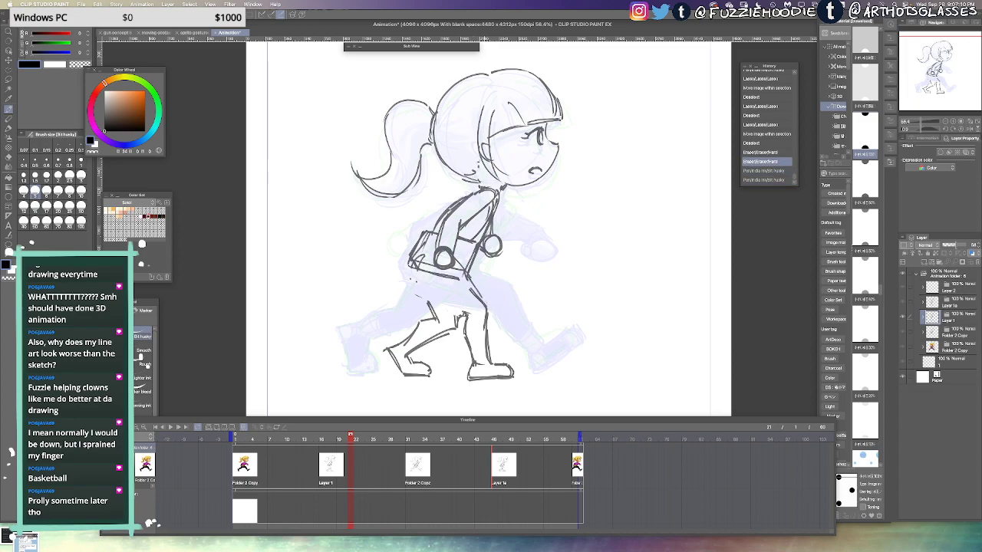
drag(466, 276, 487, 310)
mouse_move(431, 277)
mouse_down()
mouse_move(467, 316)
mouse_move(435, 319)
mouse_up()
Rework the rear thigh outline on Layer 1 and draw short strokes joining the inner thigh to the forward leg
key(e)
key(p)
key(super+z)
key(e)
key(p)
key(super+z)
key(super+z)
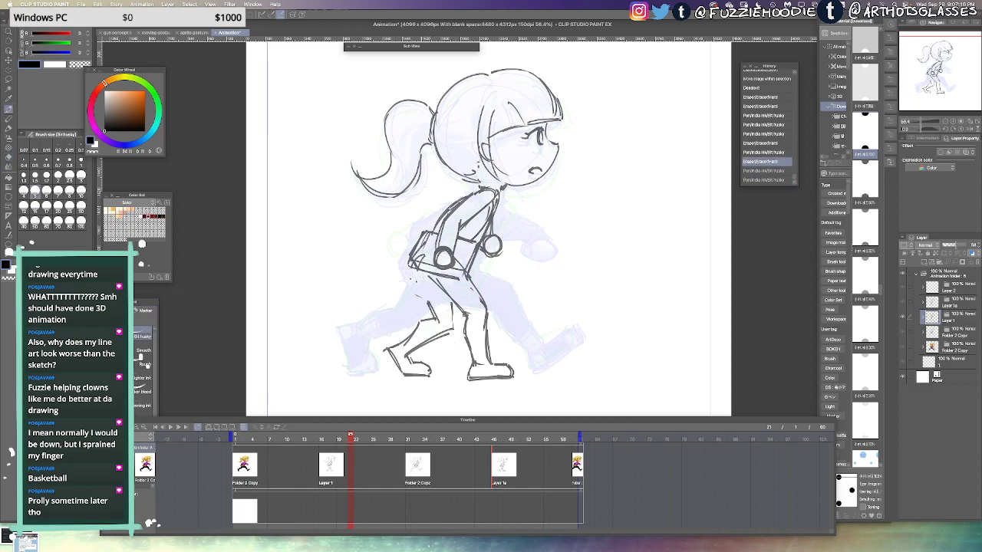
drag(425, 281, 437, 320)
drag(451, 302, 464, 315)
drag(464, 313, 467, 334)
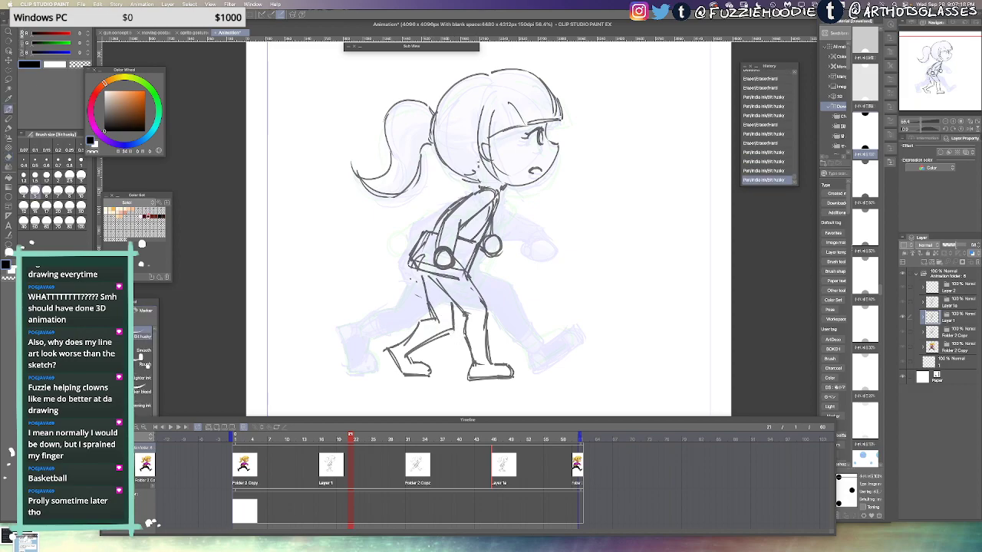
On Layer 1a's passing pose, lasso the head and ponytail, nudge them slightly upward, and clear the selection
drag(350, 436, 504, 437)
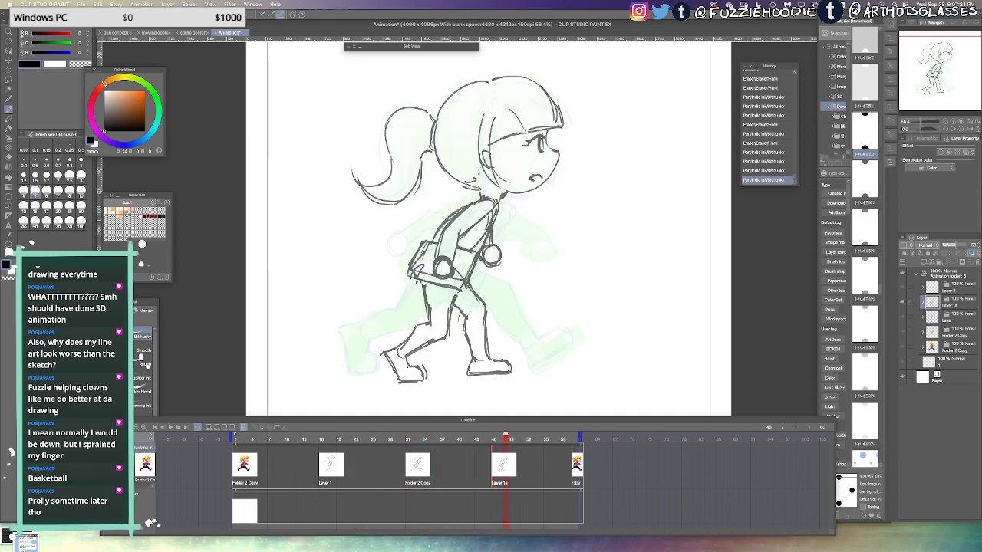
drag(517, 201, 527, 218)
key(m)
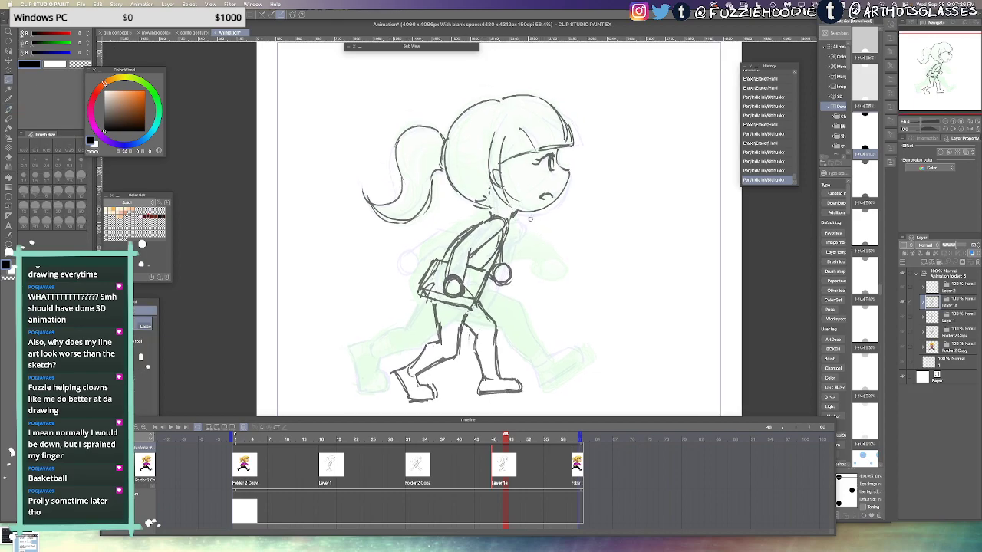
mouse_move(461, 221)
mouse_down()
mouse_move(366, 231)
mouse_move(377, 107)
mouse_up()
drag(624, 200, 529, 219)
drag(556, 162, 559, 159)
key(super+d)
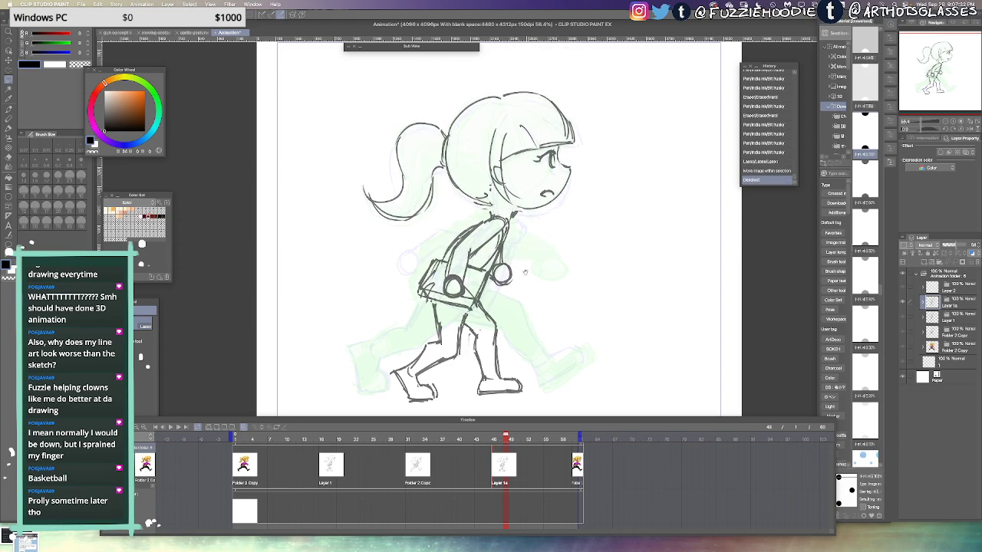
Lasso the torso, arms and shorts on Layer 1a, move them slightly up toward the head, and clear the selection
drag(525, 272, 531, 258)
drag(520, 201, 529, 201)
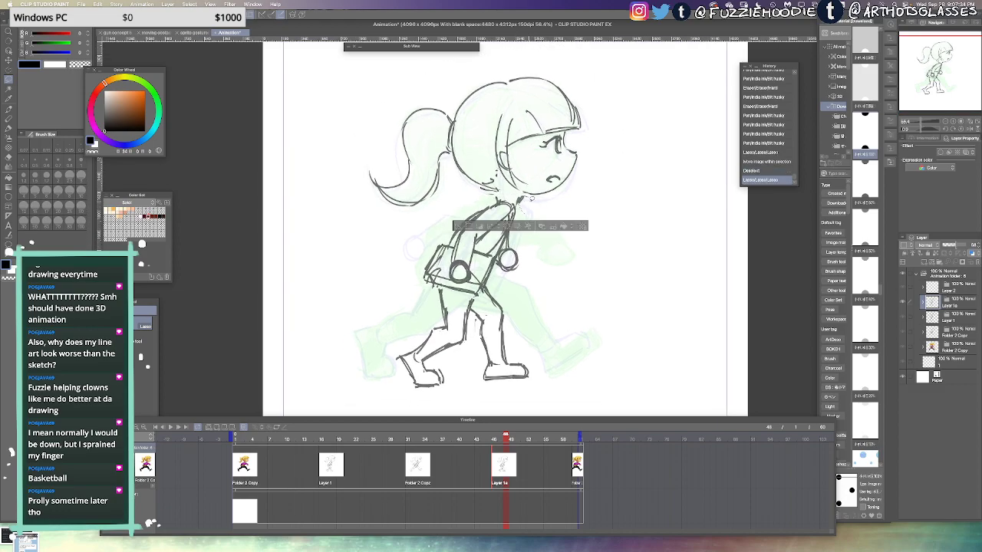
key(ctrl+z)
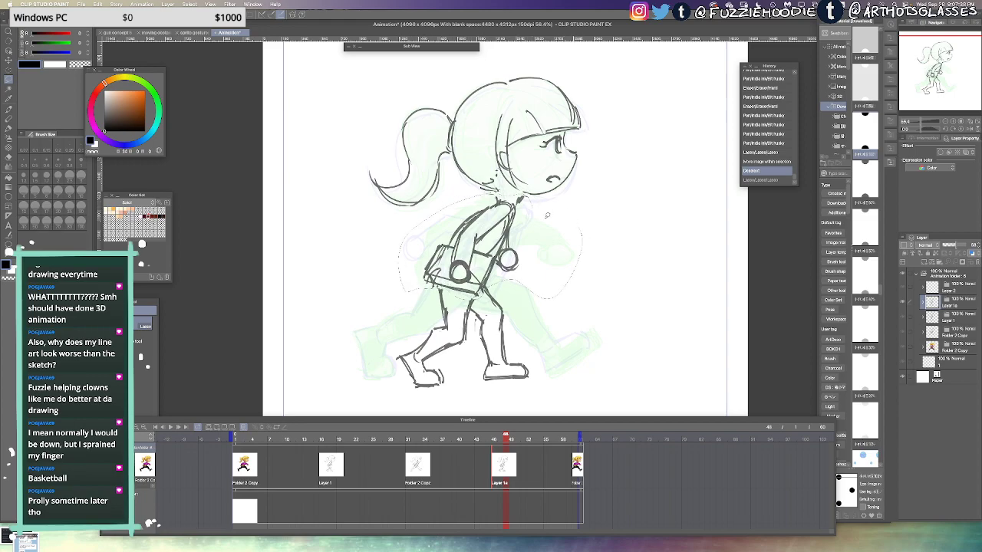
mouse_move(547, 216)
mouse_down()
mouse_move(526, 208)
mouse_move(516, 228)
mouse_up()
key(ctrl+d)
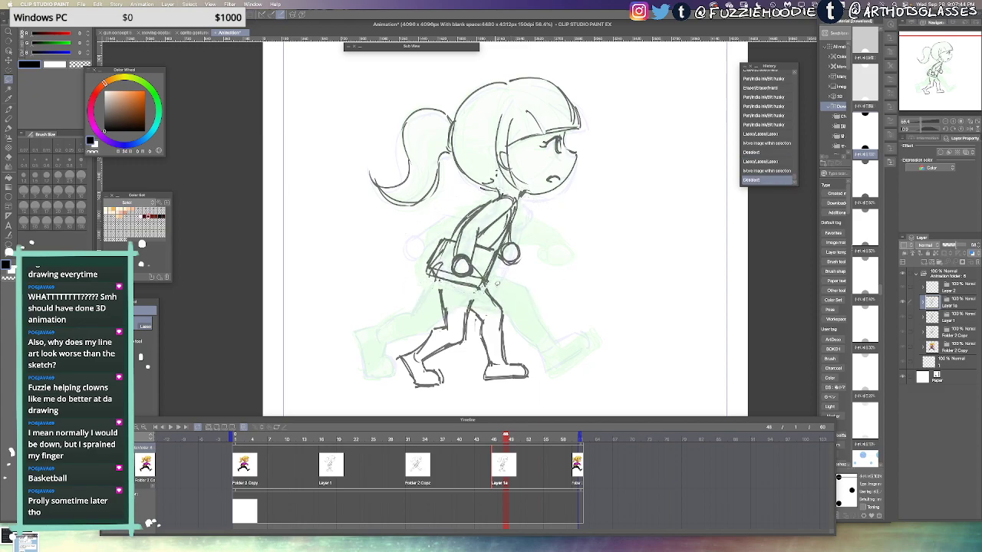
Lasso both legs on Layer 1a, enlarge them slightly up toward the shorts with Scale/Rotate, and clear the selection
drag(460, 288, 392, 405)
drag(560, 327, 560, 326)
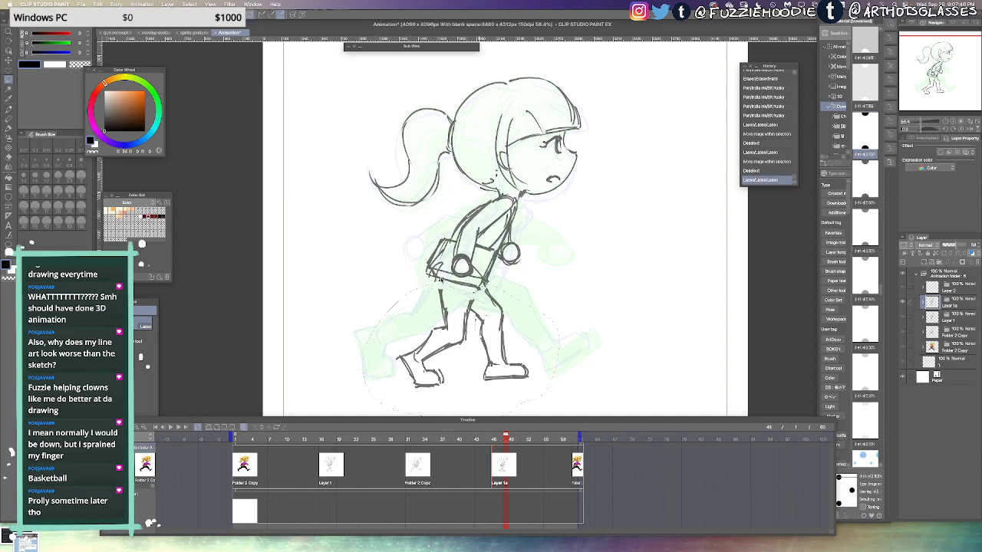
key(ctrl+t)
drag(559, 284, 564, 278)
drag(460, 351, 462, 350)
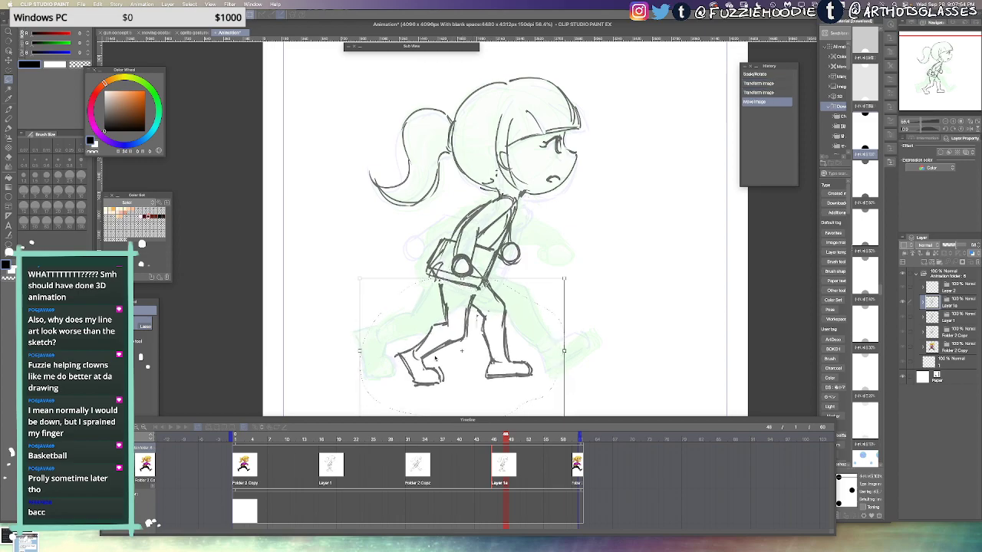
key(Return)
key(ctrl+d)
Play back the run cycle again and compare Layer 1's passing pose with the preceding contact pose
click(244, 439)
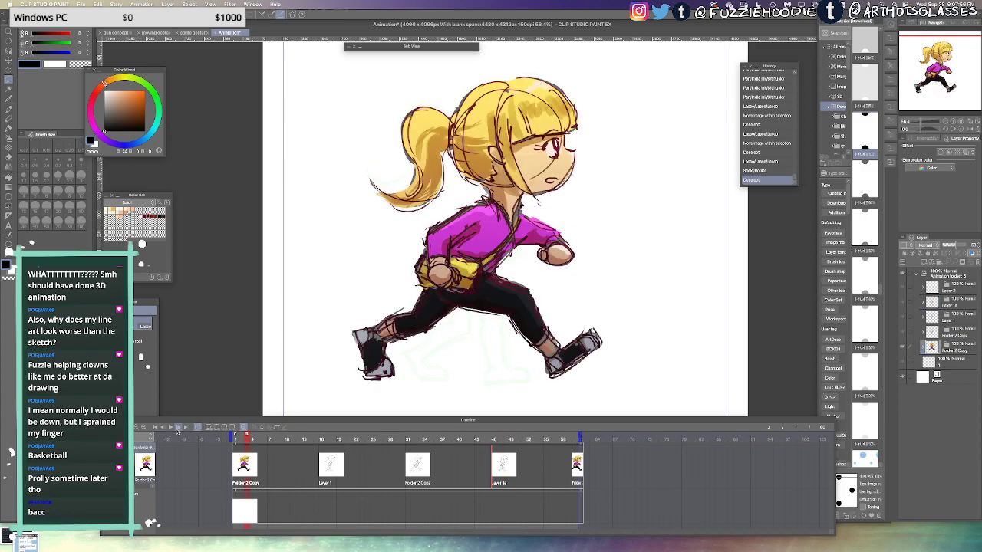
click(178, 431)
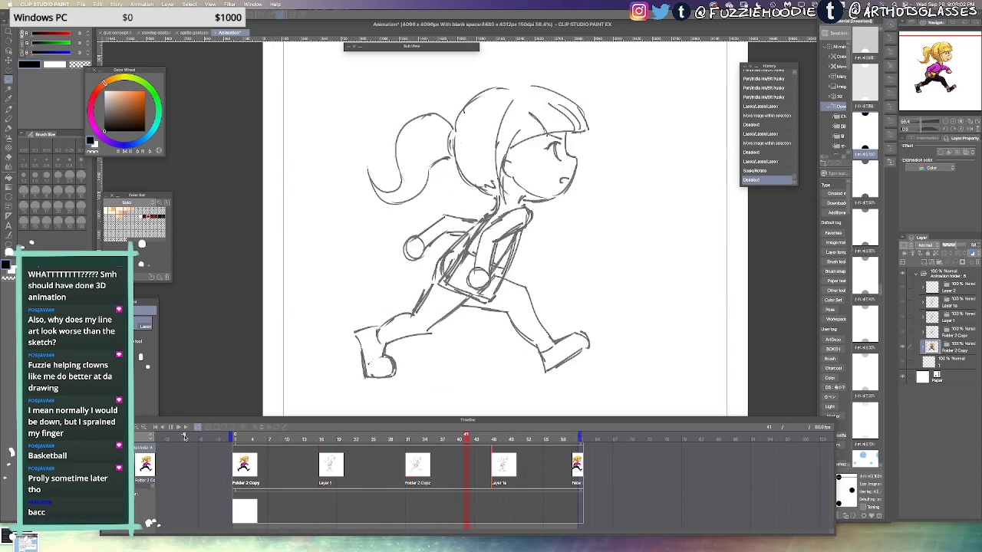
click(343, 437)
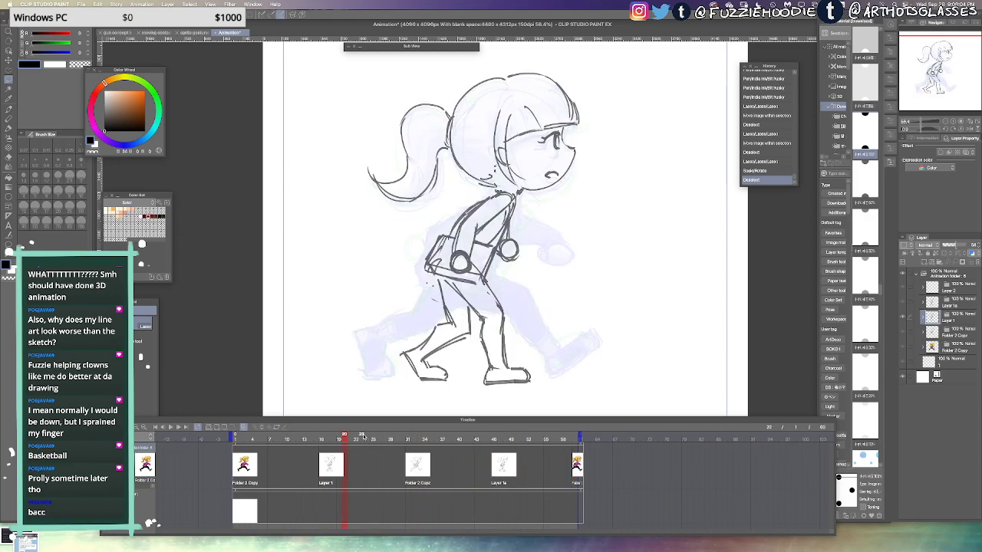
click(170, 428)
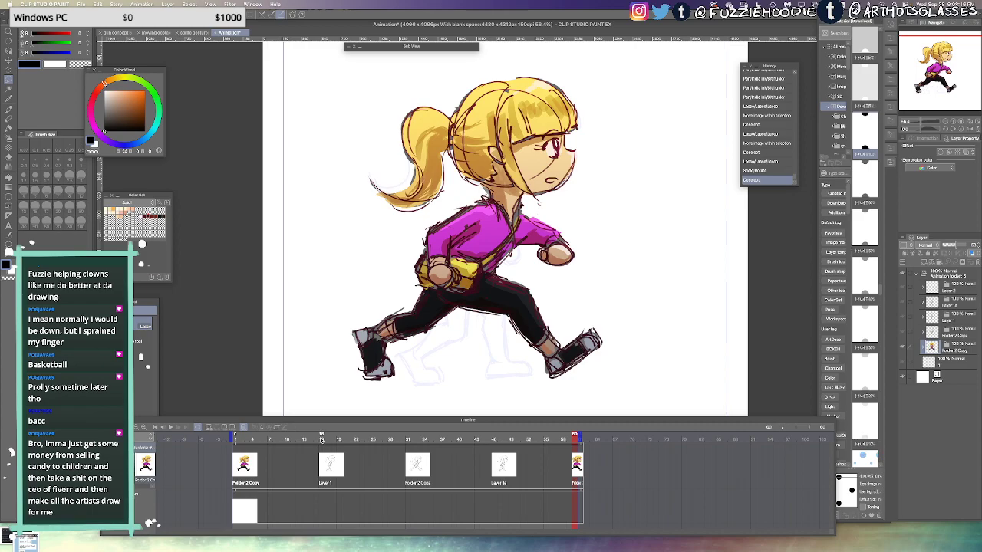
click(320, 456)
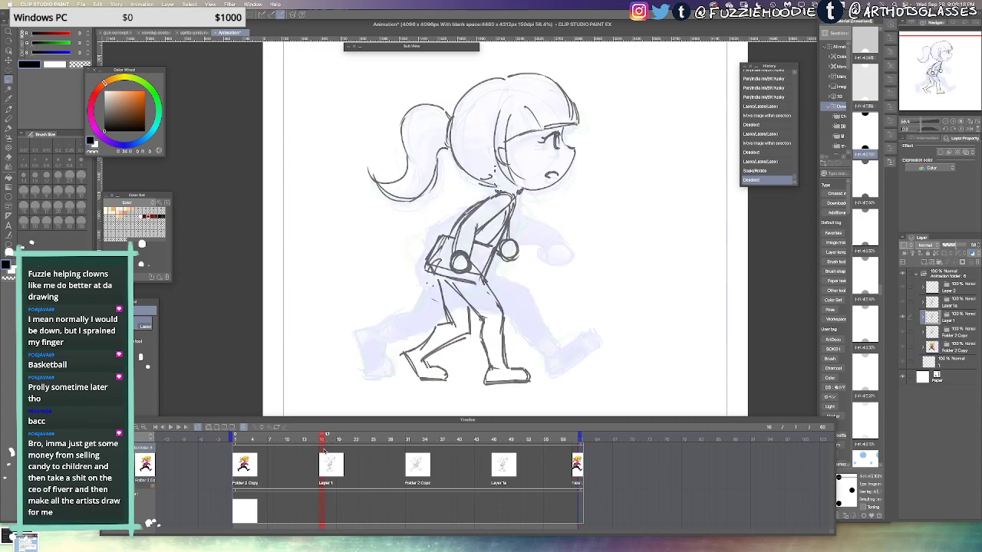
click(314, 442)
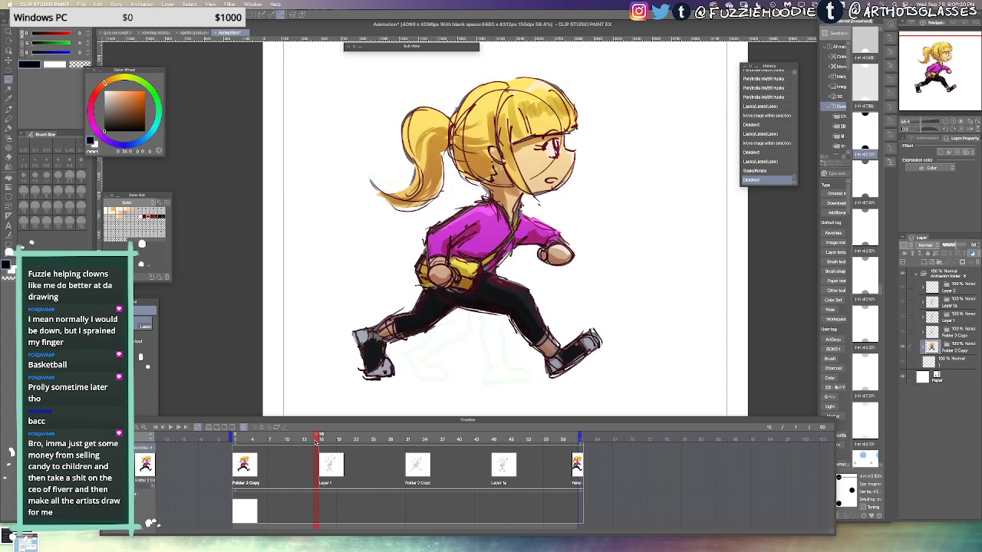
Shift the Layer 1, second contact pose and Layer 1a cels earlier on the timeline to start at about frames 14, 29 and 44
click(311, 453)
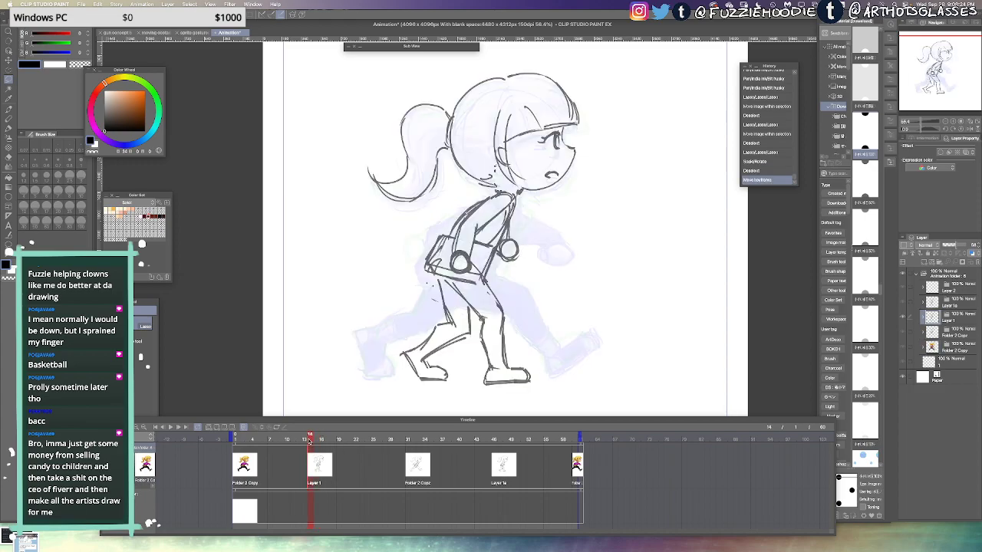
click(307, 448)
click(399, 451)
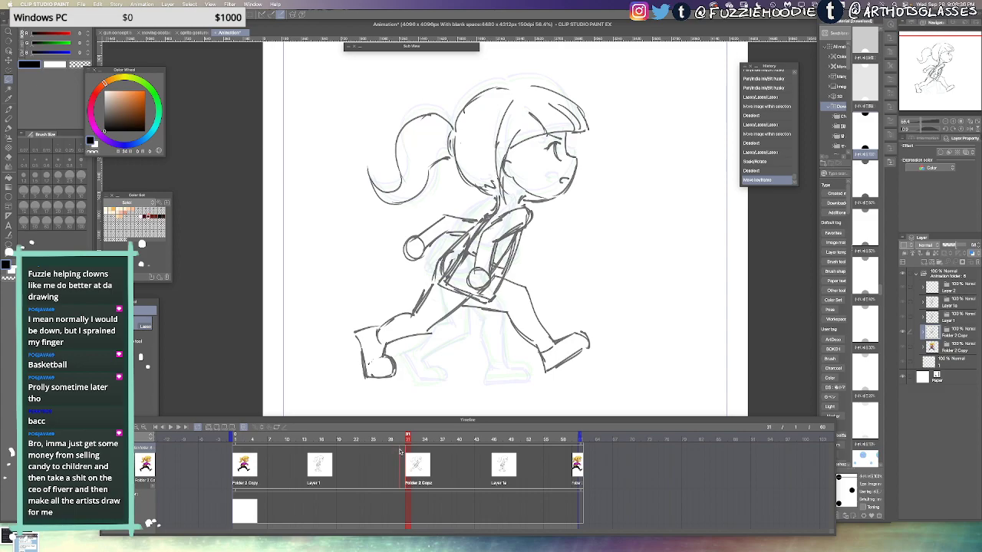
drag(398, 452, 395, 451)
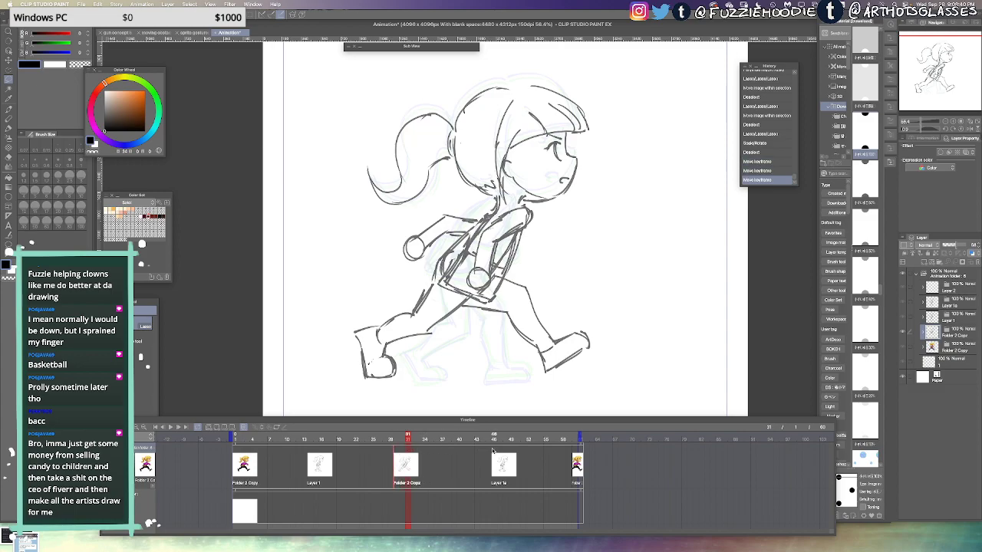
click(494, 451)
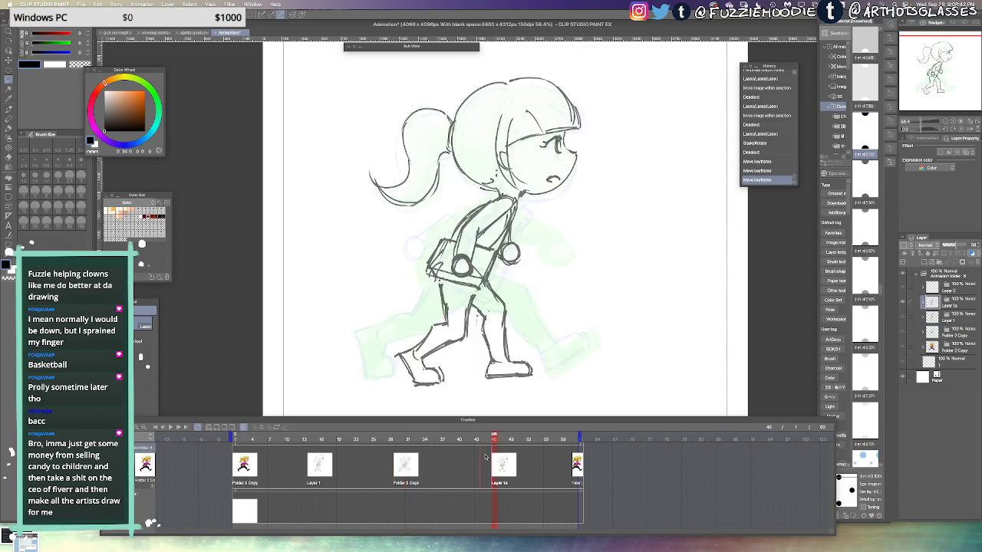
drag(486, 457, 475, 457)
Play back the run cycle from the coloured contact pose to check the new timing
click(253, 438)
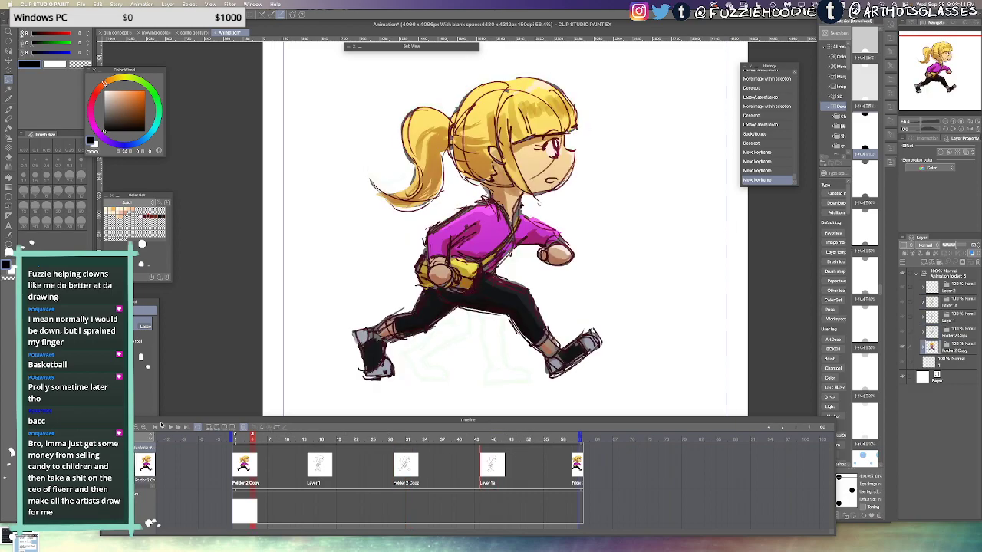
click(170, 428)
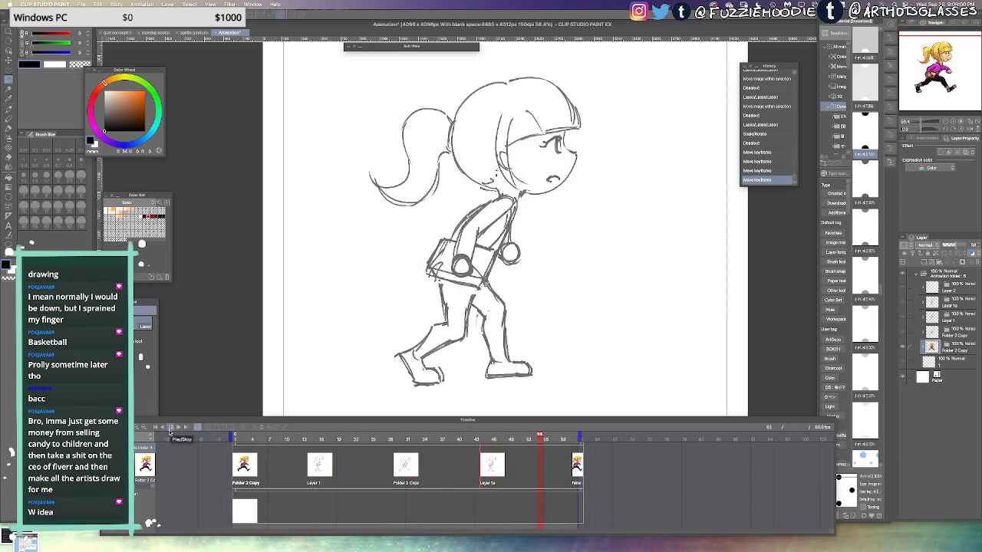
click(170, 428)
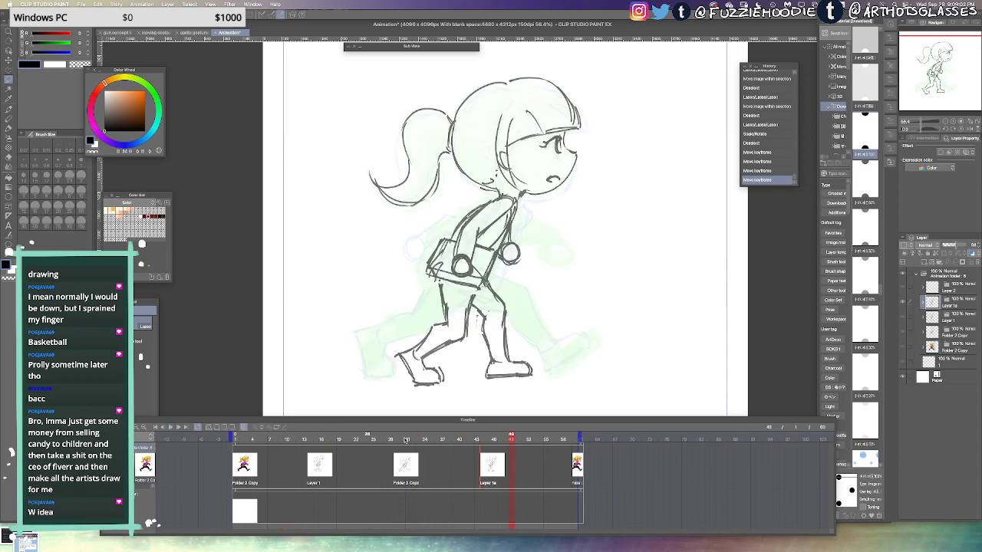
On Layer 1a's passing pose, erase both legs below the shorts, deleting the remaining lines with a lasso selection, and clear the selection
drag(412, 436, 491, 443)
key(e)
drag(446, 308, 430, 371)
key(m)
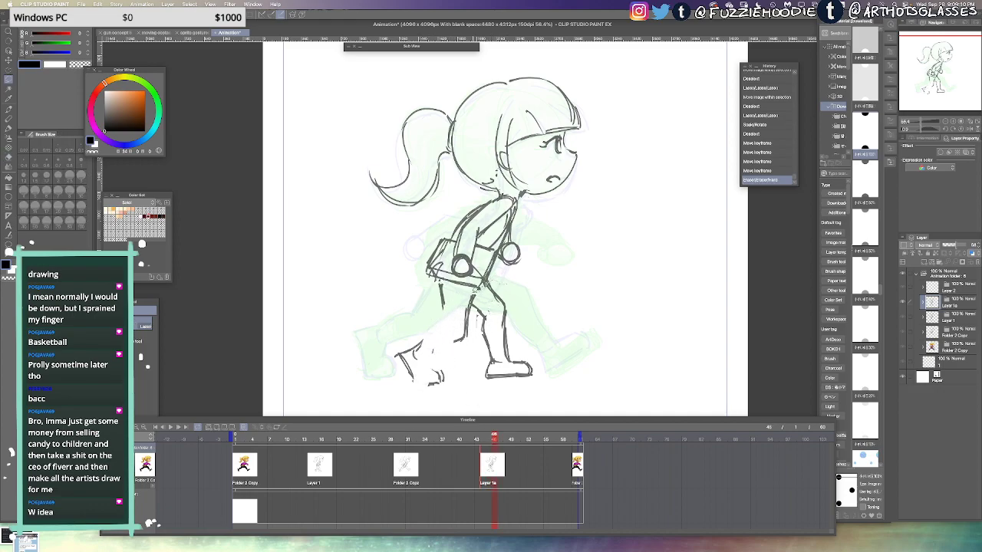
mouse_move(386, 316)
mouse_down()
mouse_move(530, 380)
mouse_move(449, 290)
mouse_up()
key(Delete)
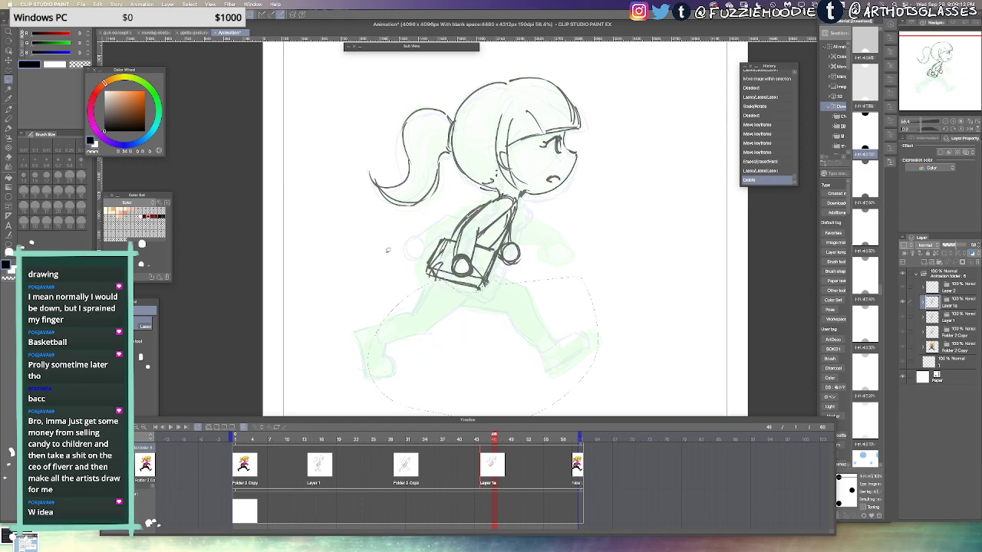
key(ctrl+d)
Sketch a new slightly bent supporting leg from the shorts down to the ground on Layer 1a and clean up its knee
key(p)
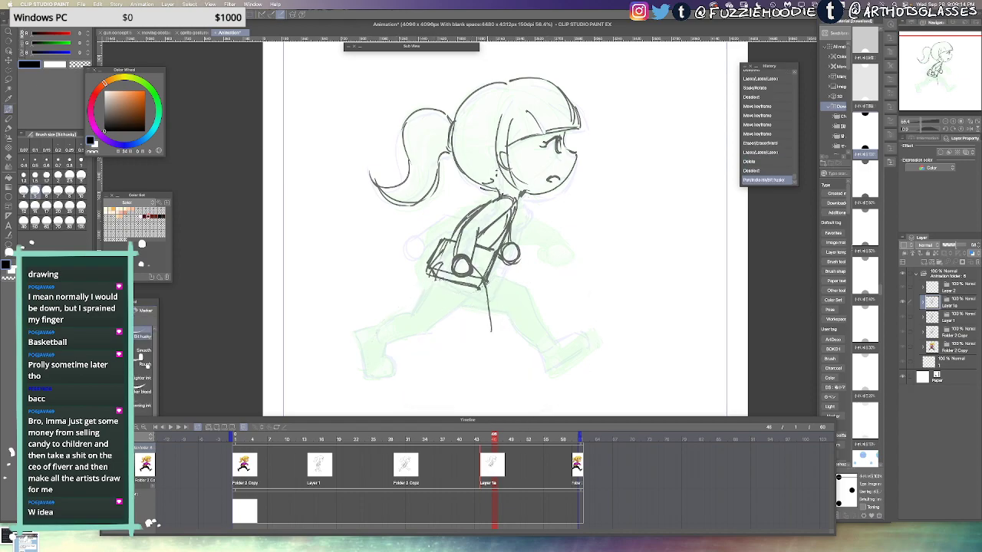
drag(488, 285, 497, 339)
mouse_move(447, 286)
mouse_down()
mouse_move(480, 331)
mouse_move(482, 378)
mouse_up()
mouse_move(473, 345)
mouse_down()
mouse_move(465, 377)
mouse_move(502, 379)
mouse_up()
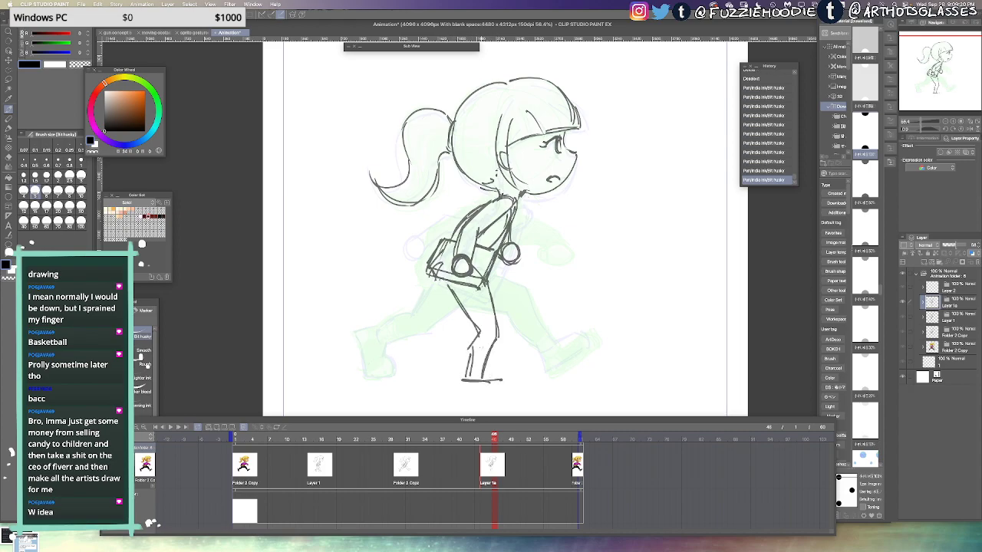
key(e)
drag(499, 334, 474, 351)
key(p)
Redraw the supporting leg's front line and foot on Layer 1a, and add the lifted lower leg and foot behind the knee
drag(489, 288, 495, 308)
mouse_move(492, 299)
mouse_down()
mouse_move(486, 373)
mouse_move(464, 379)
mouse_move(504, 372)
mouse_up()
mouse_move(505, 373)
mouse_down()
mouse_move(505, 383)
mouse_move(460, 381)
mouse_up()
drag(455, 383, 485, 385)
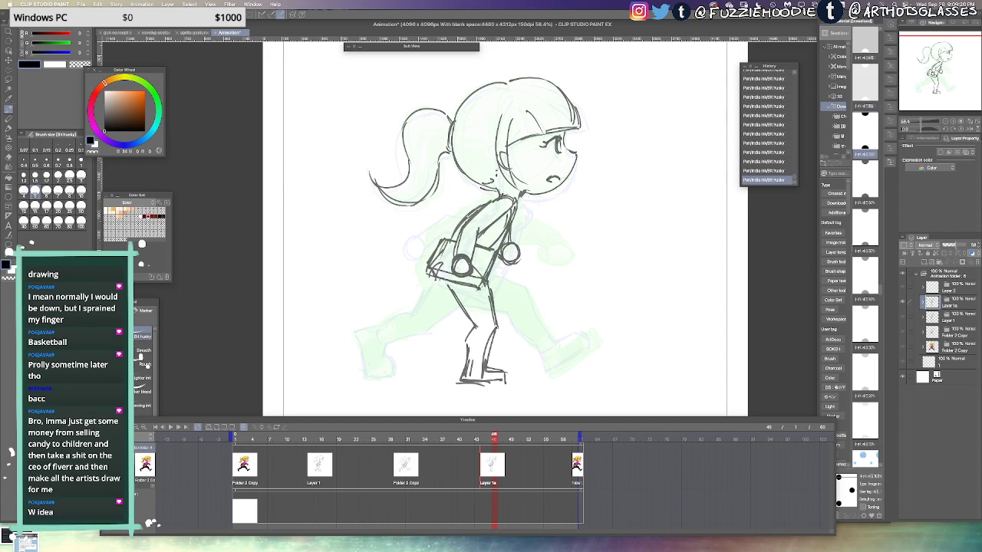
mouse_move(444, 336)
mouse_down()
mouse_move(467, 327)
mouse_move(465, 343)
mouse_up()
drag(438, 351, 464, 346)
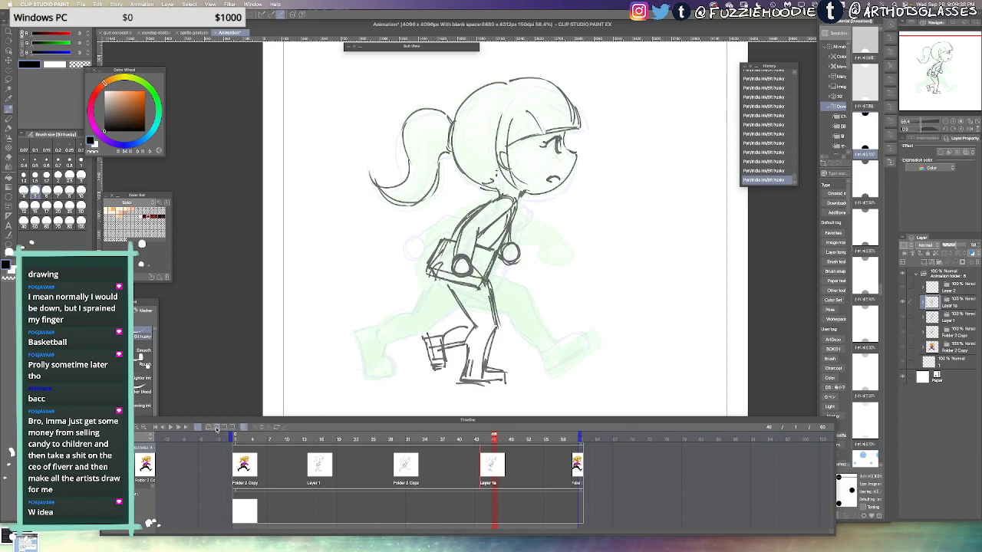
Play back the run cycle and compare Layer 1's passing pose with the coloured contact pose
click(185, 425)
click(170, 427)
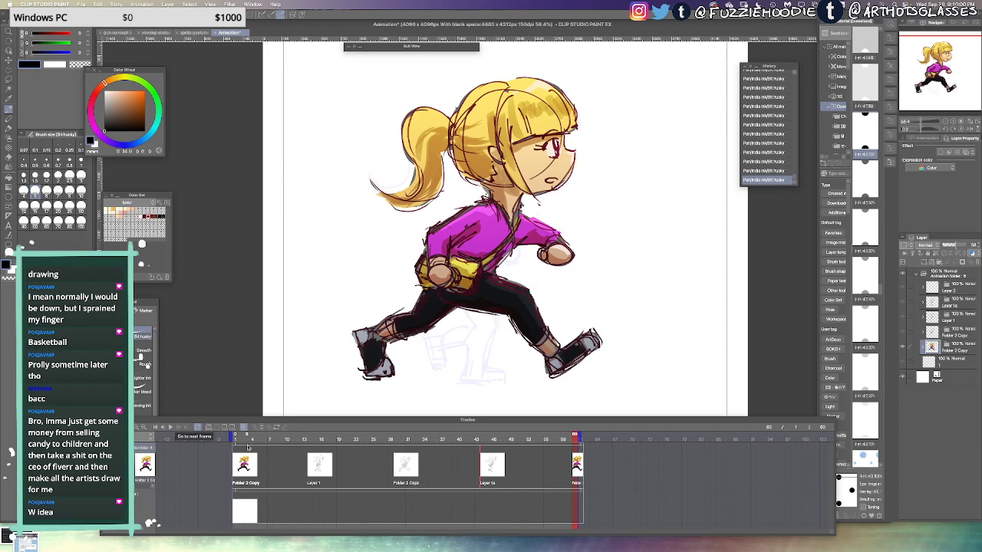
click(316, 460)
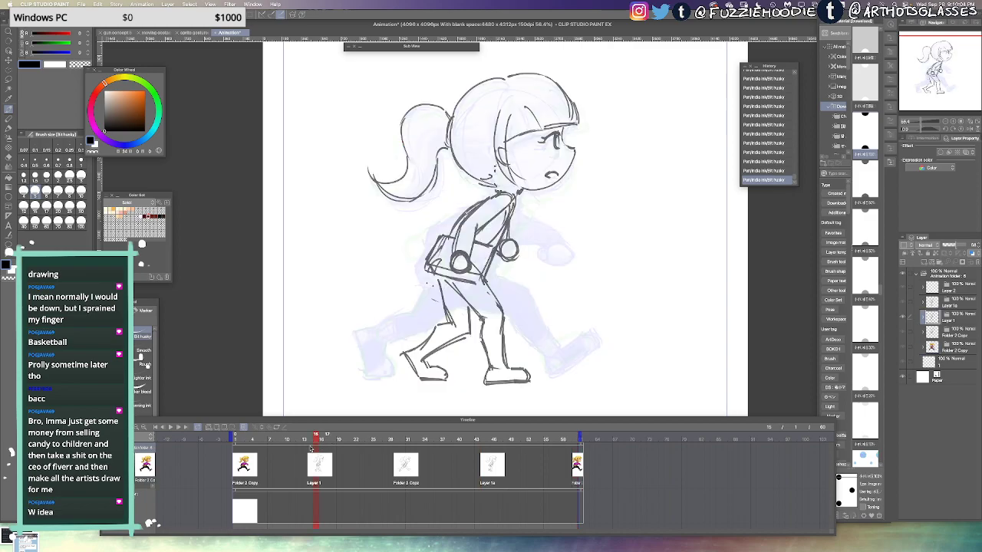
click(251, 437)
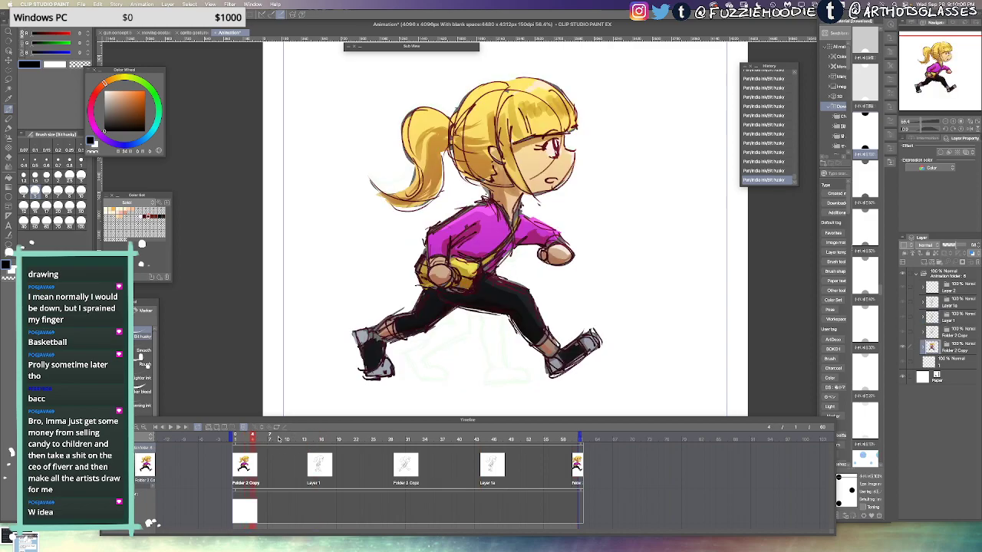
click(325, 438)
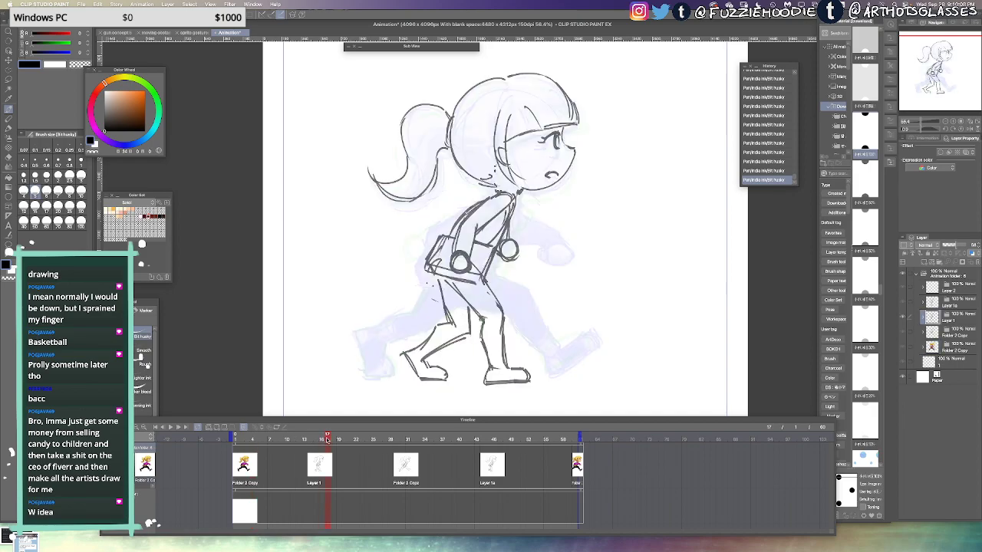
On Layer 1's passing pose, erase both legs, delete the leftover lines inside a lasso selection, and clear the selection
mouse_move(327, 439)
mouse_down()
mouse_move(409, 439)
mouse_move(414, 455)
mouse_move(430, 455)
mouse_move(285, 456)
mouse_move(391, 470)
mouse_move(284, 482)
mouse_move(313, 483)
mouse_up()
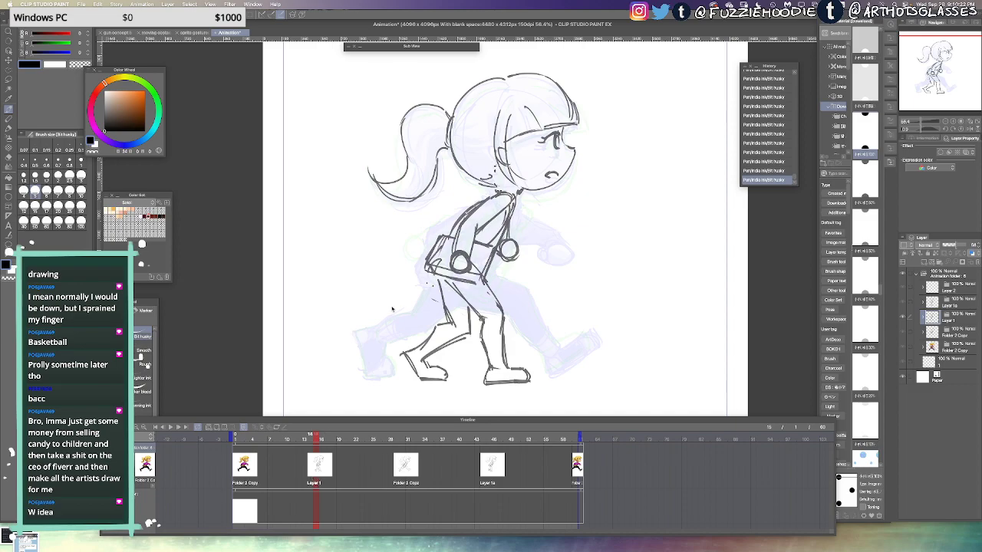
key(e)
mouse_move(441, 282)
mouse_down()
mouse_move(438, 339)
mouse_move(450, 339)
mouse_move(434, 371)
mouse_move(401, 390)
mouse_move(571, 397)
mouse_move(553, 284)
mouse_move(493, 328)
mouse_up()
key(m)
key(Delete)
key(super+d)
key(p)
key(super+z)
drag(483, 274, 495, 332)
key(super+z)
drag(483, 274, 492, 335)
mouse_move(484, 277)
mouse_down()
mouse_move(492, 334)
mouse_move(477, 369)
mouse_up()
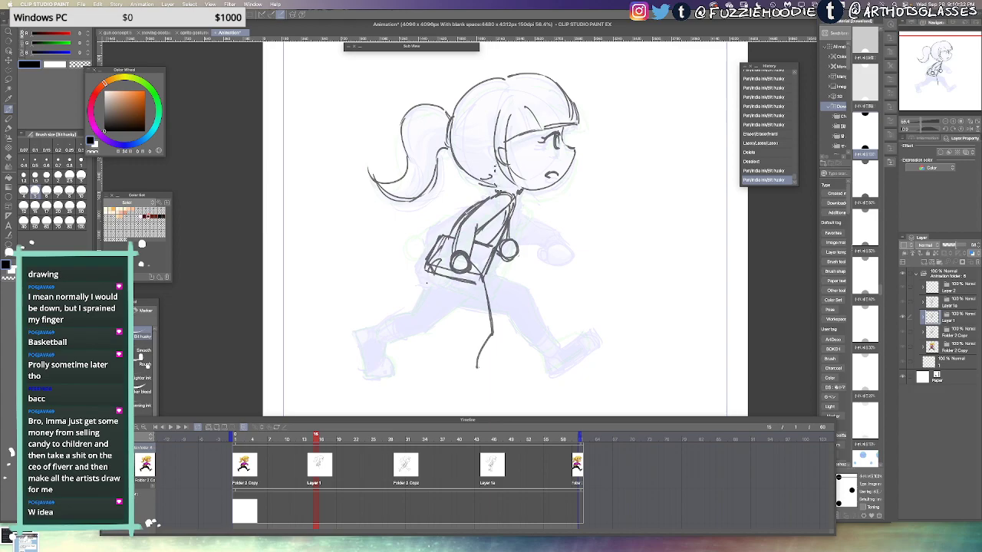
key(super+z)
key(super+z)
Sketch a new supporting leg on Layer 1, with a bent knee, a narrow shin and a flat foot directly under the body
mouse_move(485, 279)
mouse_down()
mouse_move(491, 334)
mouse_move(476, 377)
mouse_up()
drag(488, 337, 476, 372)
mouse_move(448, 279)
mouse_down()
mouse_move(468, 332)
mouse_move(460, 375)
mouse_up()
drag(461, 342, 457, 382)
mouse_move(442, 387)
mouse_down()
mouse_move(500, 394)
mouse_move(491, 381)
mouse_up()
key(super+z)
key(super+z)
key(ctrl+z)
key(ctrl+y)
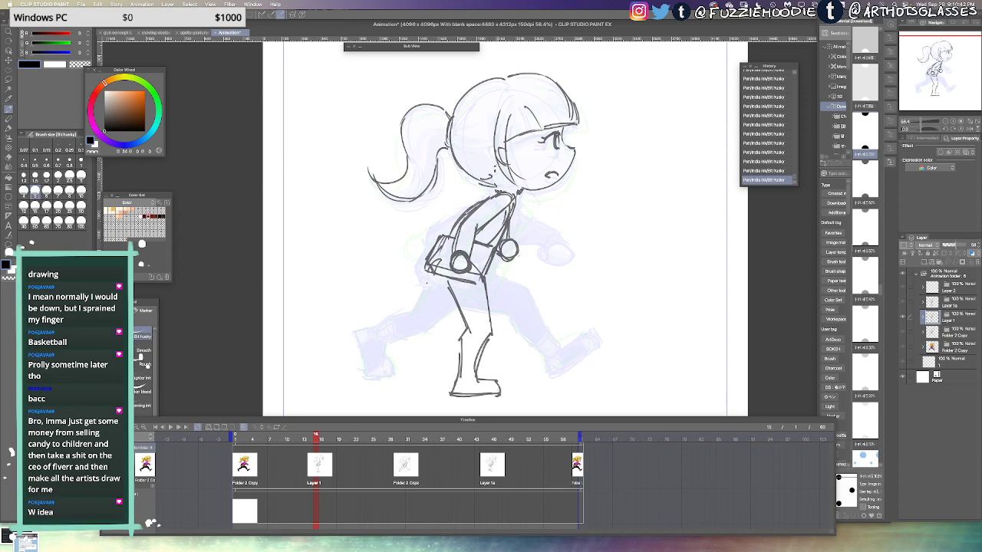
Add the lifted lower leg and foot behind the knee on Layer 1, and a second line along the front thigh
mouse_move(482, 281)
mouse_down()
mouse_move(493, 333)
mouse_move(497, 314)
mouse_up()
key(super+z)
key(super+z)
key(ctrl+z)
key(ctrl+z)
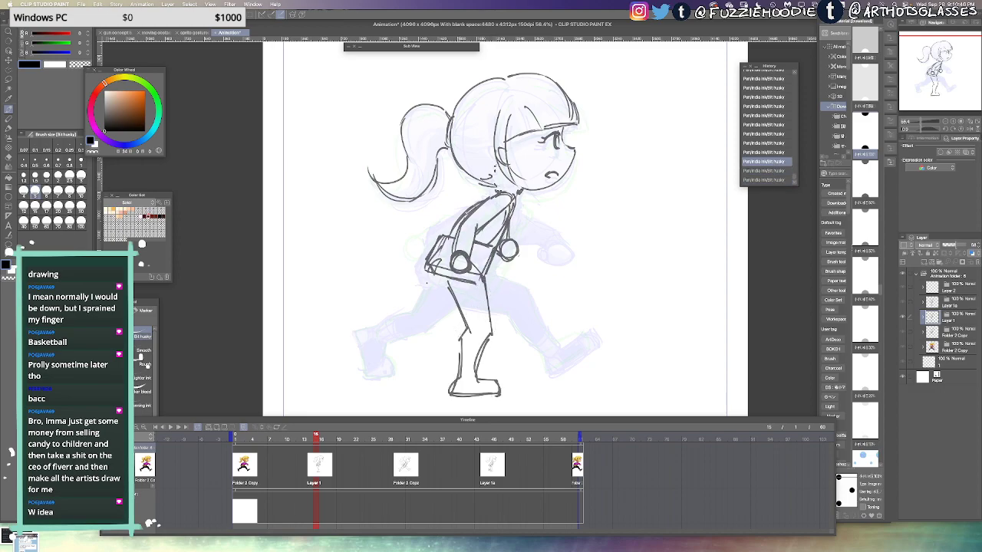
key(ctrl+y)
key(ctrl+y)
mouse_move(460, 342)
mouse_down()
mouse_move(432, 351)
mouse_move(438, 334)
mouse_up()
mouse_move(439, 333)
mouse_down()
mouse_move(448, 366)
mouse_move(426, 335)
mouse_up()
key(super+z)
key(super+z)
drag(426, 335, 433, 372)
drag(487, 280, 497, 331)
Lasso both redrawn legs on Layer 1a, stretch them slightly downward with Scale/Rotate, and clear the selection
drag(316, 441, 241, 445)
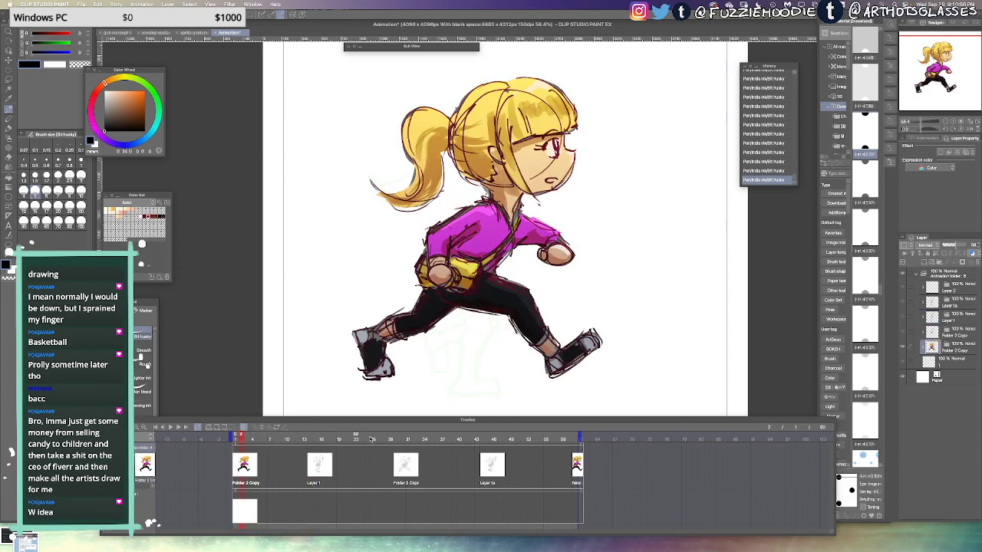
click(390, 439)
drag(409, 448, 463, 453)
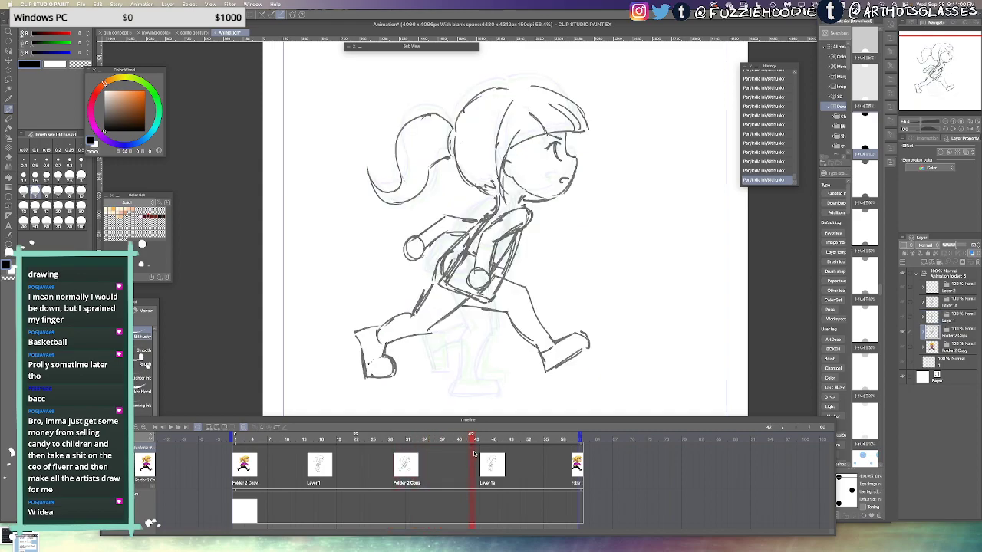
click(492, 438)
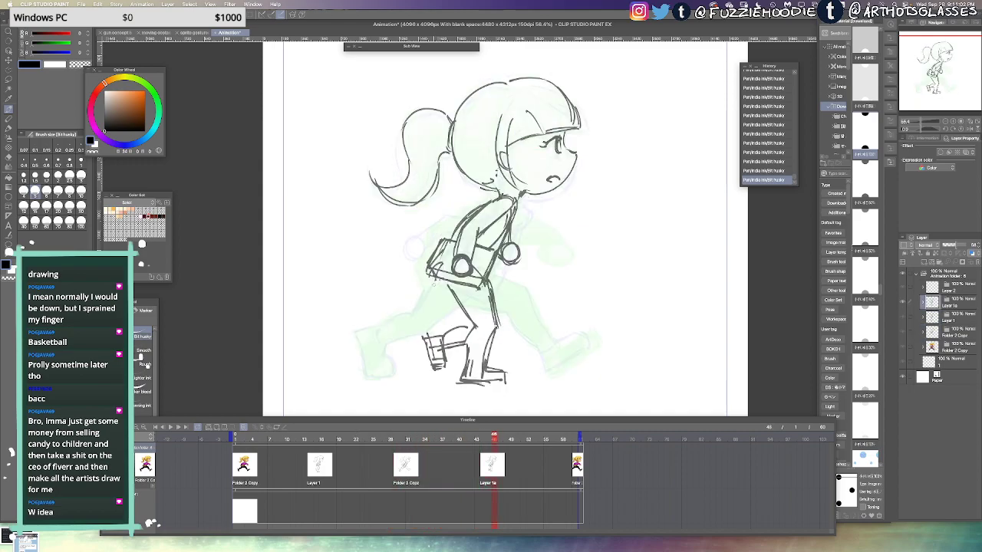
key(l)
mouse_move(480, 293)
mouse_down()
mouse_move(499, 433)
mouse_move(523, 270)
mouse_up()
key(super+t)
drag(576, 370, 568, 338)
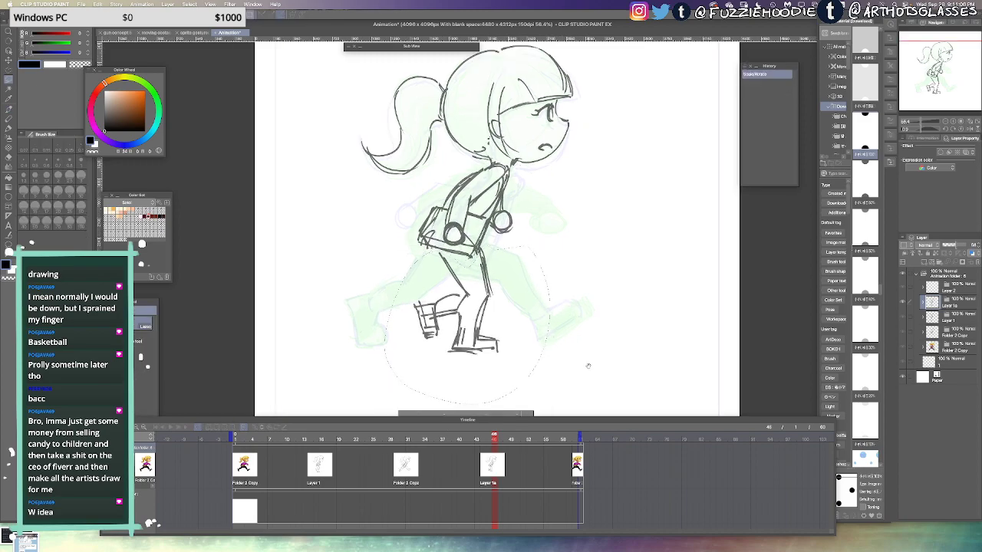
key(ctrl+t)
drag(473, 345, 473, 358)
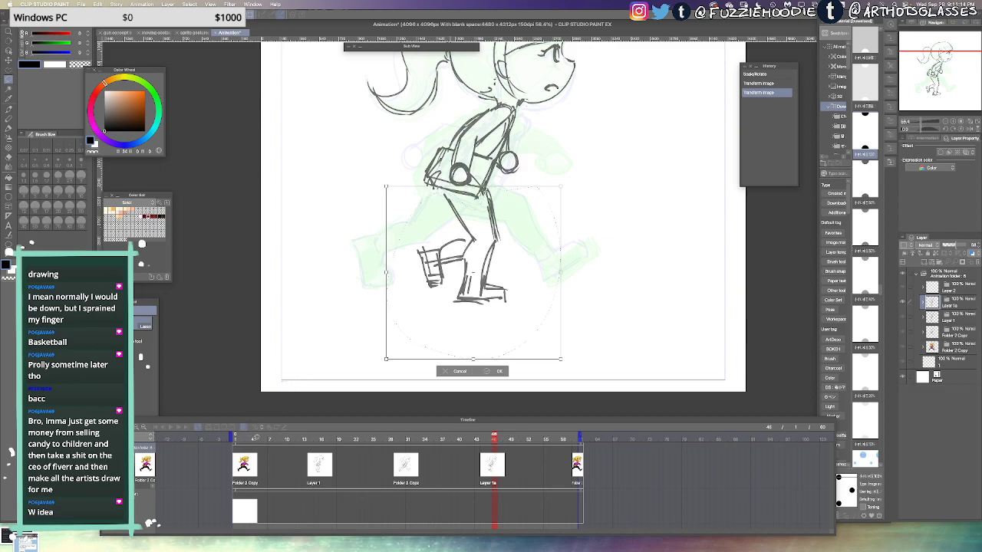
key(Return)
key(super+d)
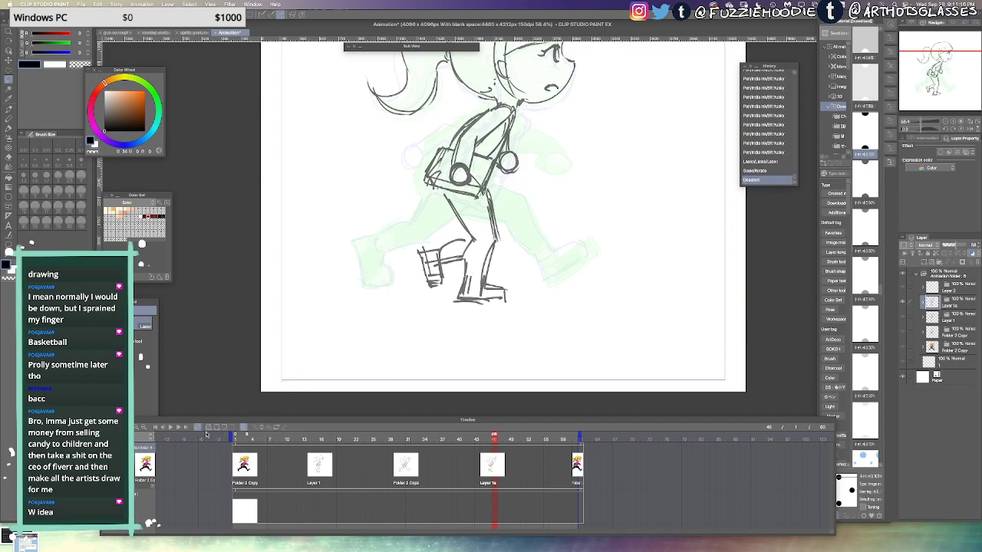
Play back the run cycle and compare Layer 1's passing pose with both contact poses at a smaller view
click(171, 427)
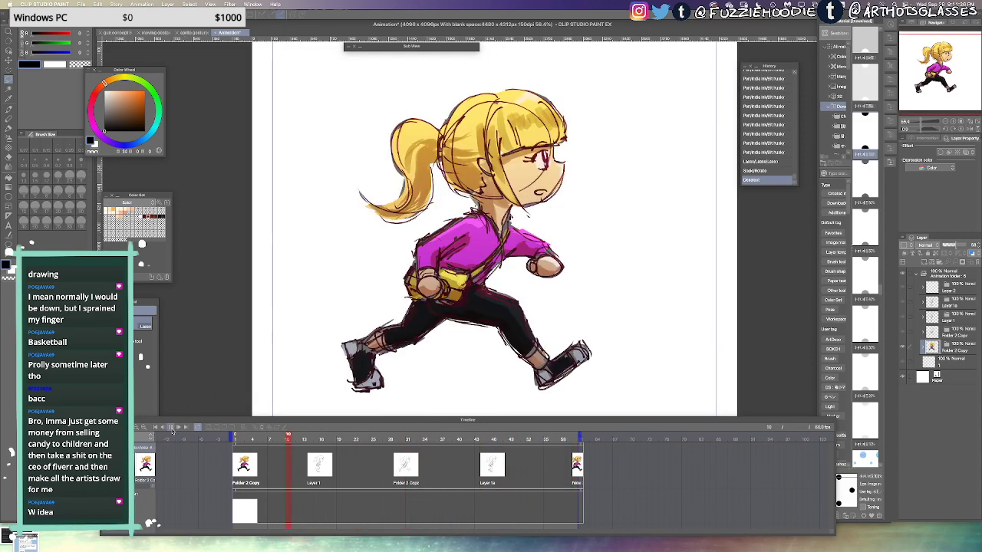
click(171, 428)
drag(450, 342, 440, 301)
scroll(436, 290, down, 3)
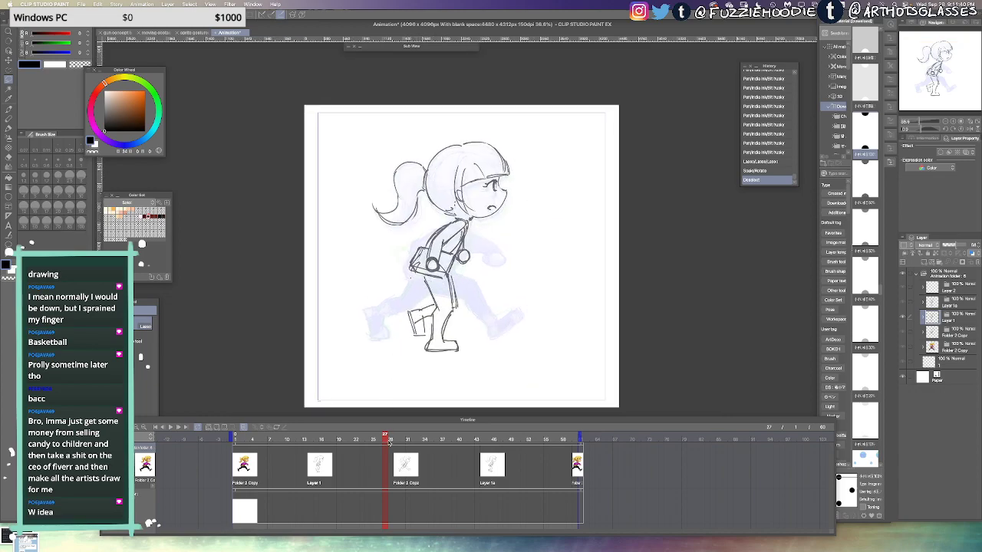
mouse_move(389, 439)
mouse_down()
mouse_move(419, 438)
mouse_move(402, 440)
mouse_up()
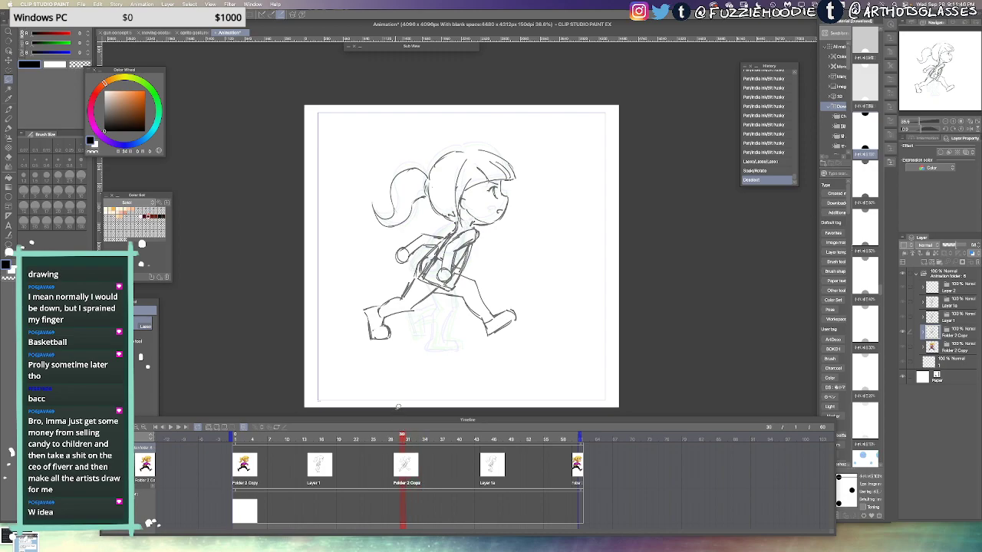
click(246, 439)
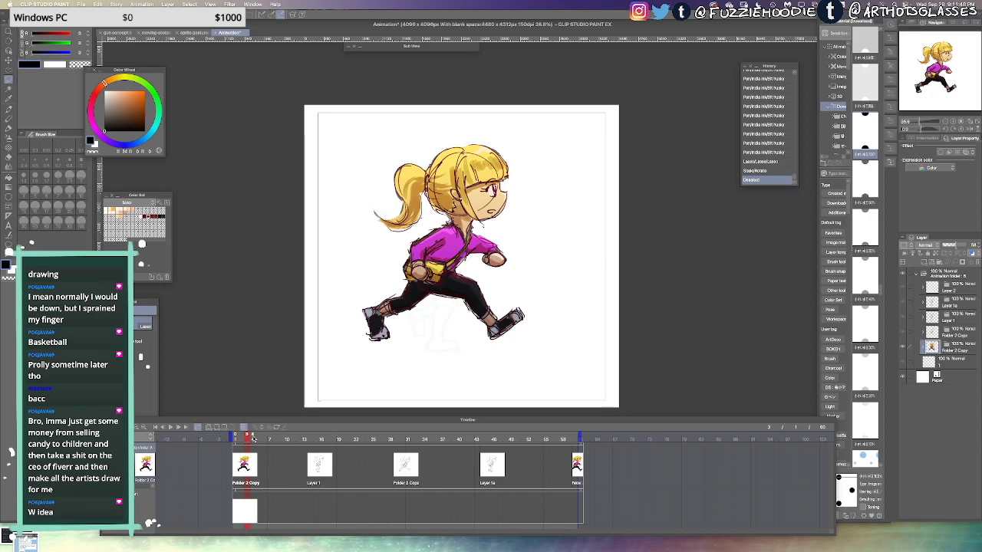
click(327, 439)
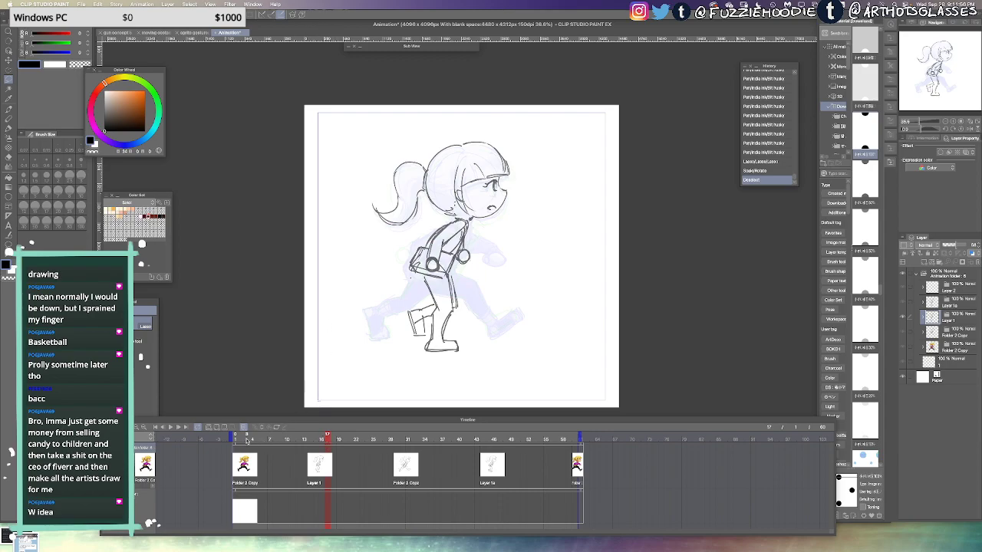
click(247, 438)
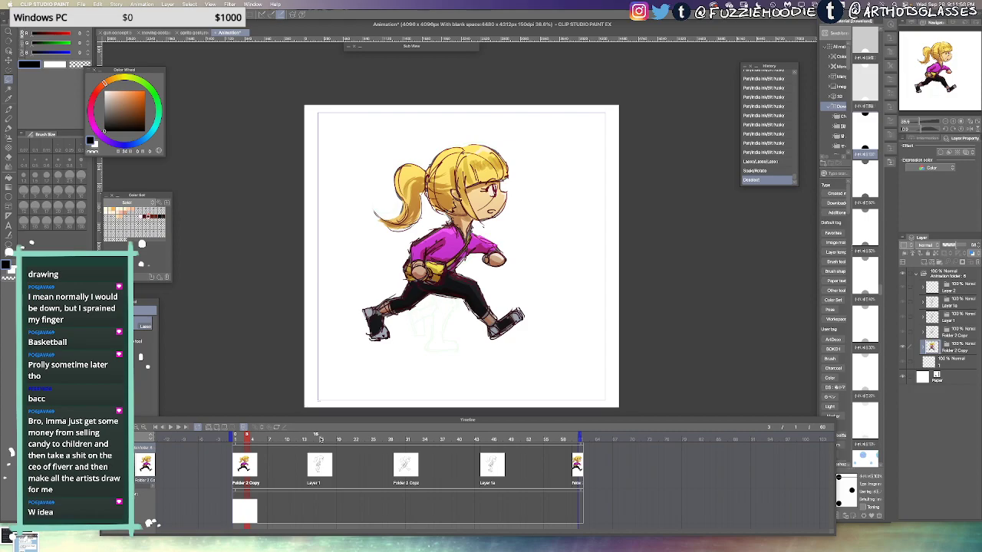
Lasso the whole figure on Layer 1's passing pose, move it slightly down, and clear the selection
click(320, 454)
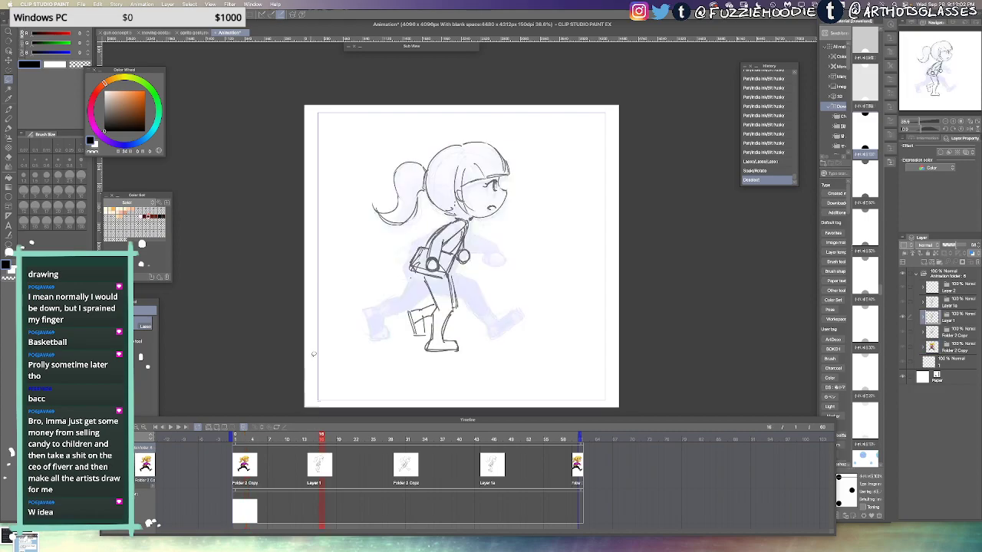
mouse_move(455, 141)
mouse_down()
mouse_move(334, 274)
mouse_move(547, 356)
mouse_move(492, 141)
mouse_move(454, 124)
mouse_up()
drag(470, 213, 470, 221)
key(super+d)
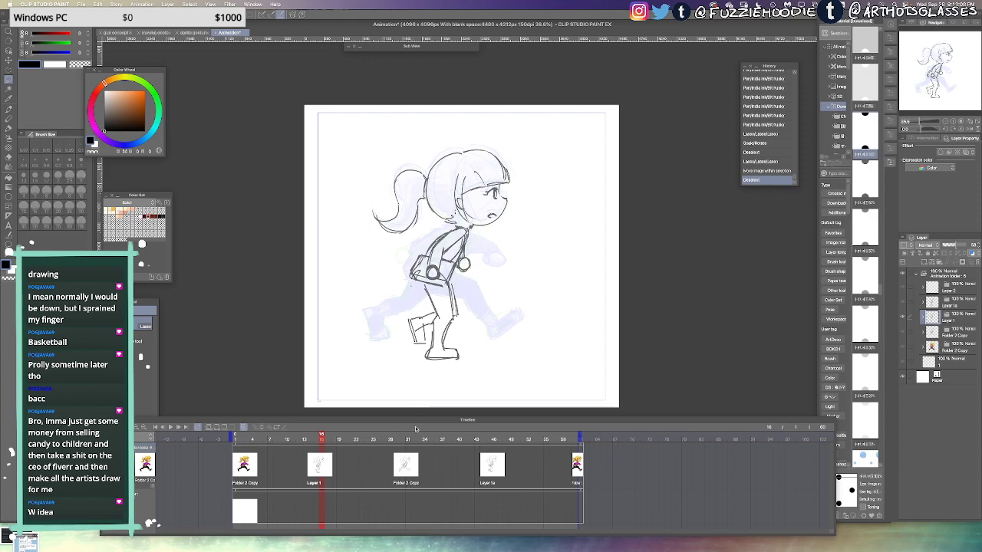
Use Scale/Rotate to move the second contact pose slightly up, at the middle Folder 2 Copy cel
click(406, 462)
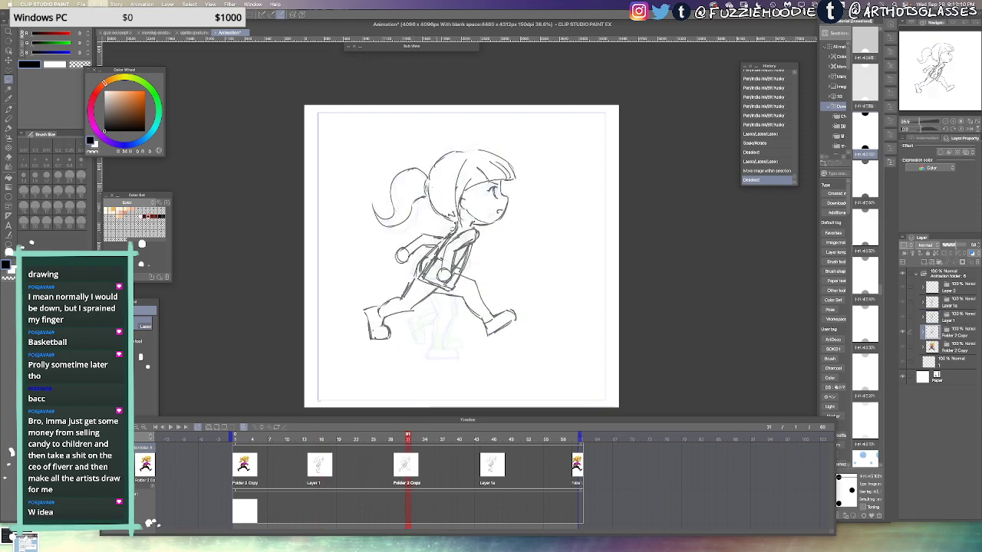
key(ctrl+t)
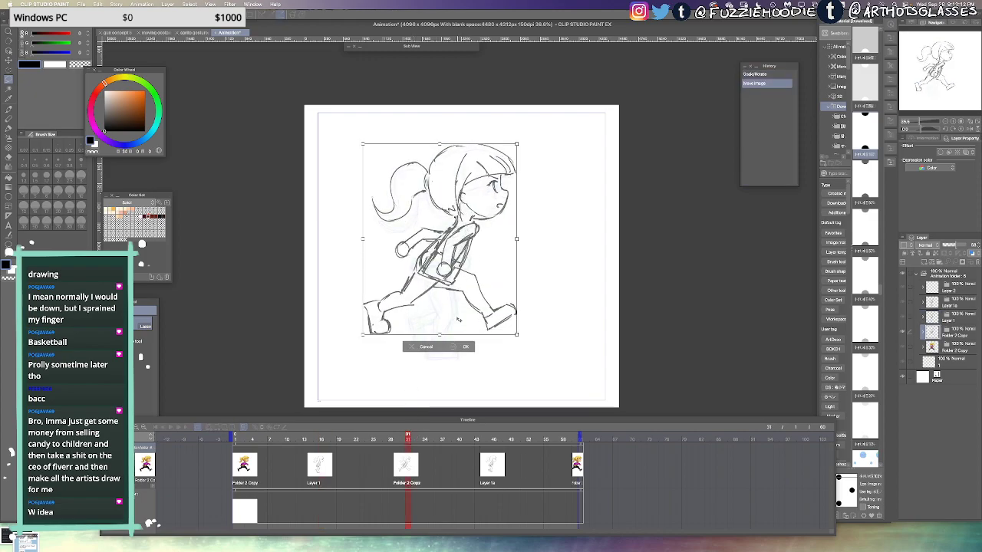
click(466, 347)
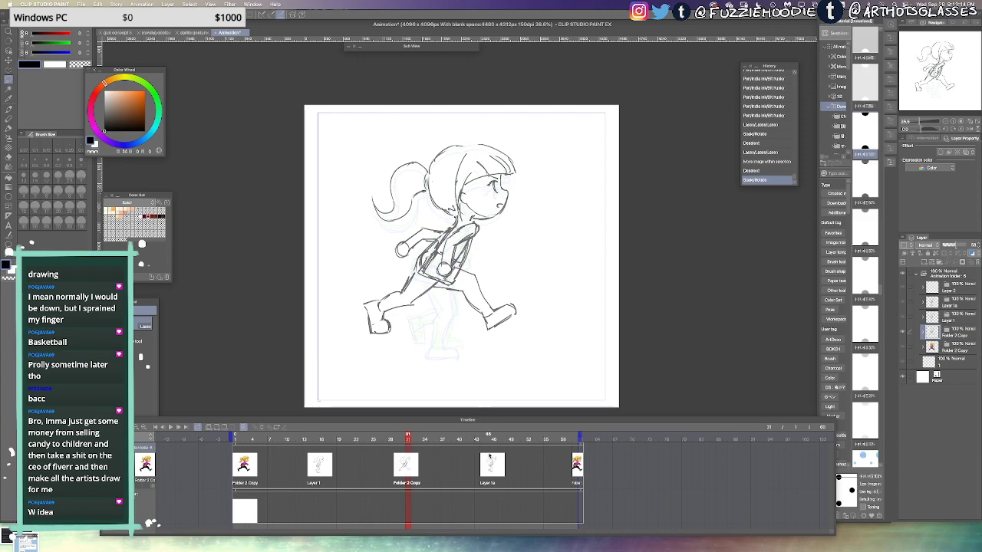
Nudge Layer 1a's whole passing pose slightly up with Scale/Rotate, and play back the run cycle from the start
click(489, 456)
key(ctrl+t)
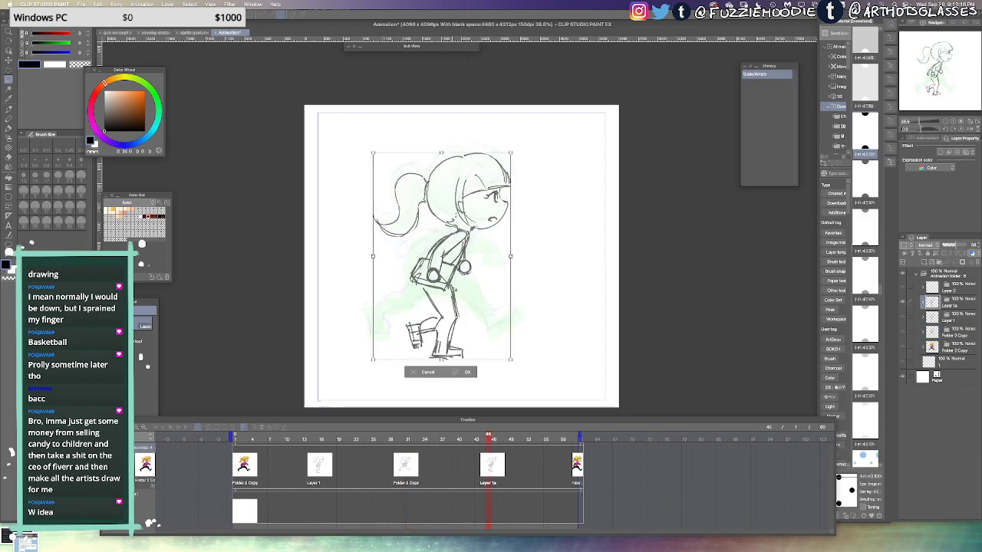
key(Up)
key(Up)
key(Up)
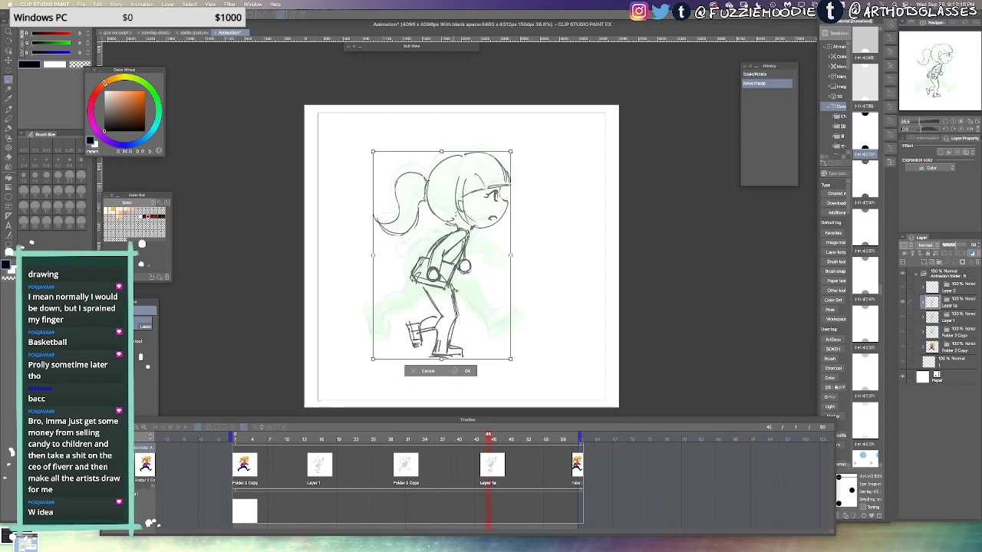
key(Return)
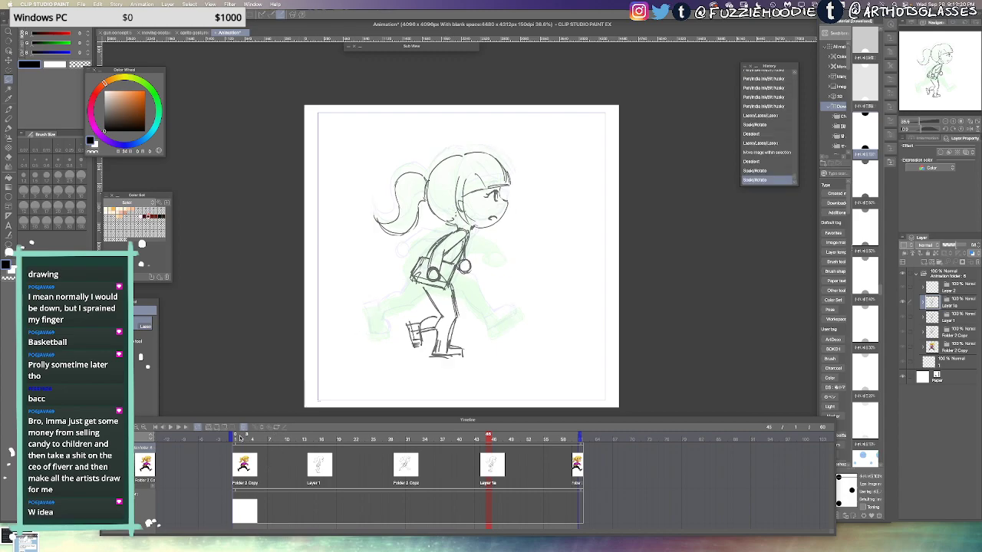
click(243, 437)
click(171, 428)
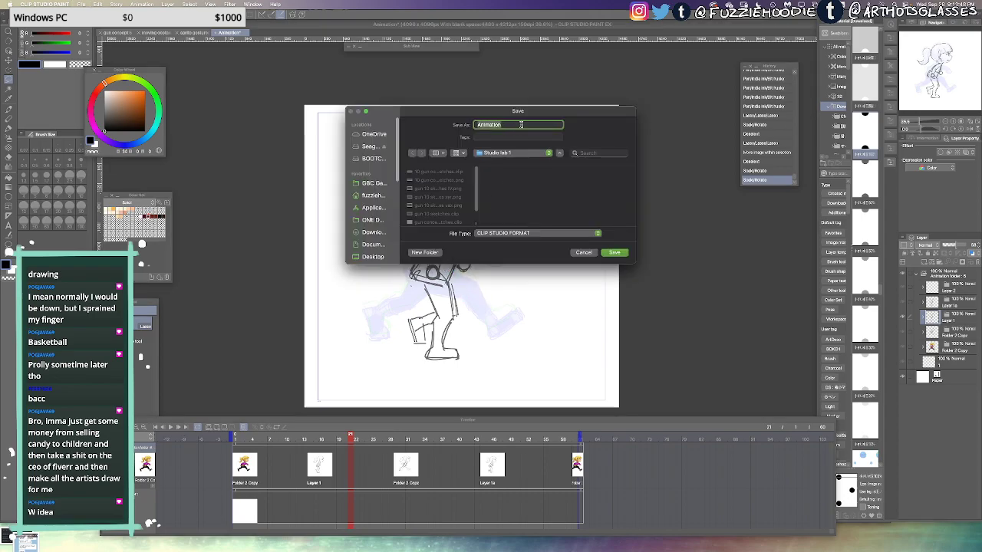
Save the animation as "char run ani" in Clip Studio format in the Studio lab 1 folder
text(wa)
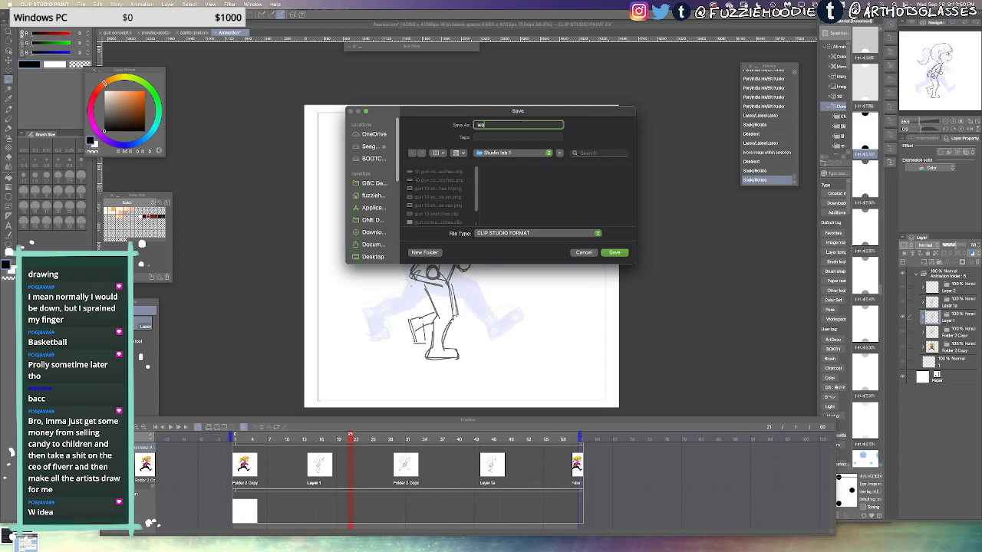
key(BackSpace)
key(BackSpace)
text(run)
key(BackSpace)
text(char run)
click(617, 254)
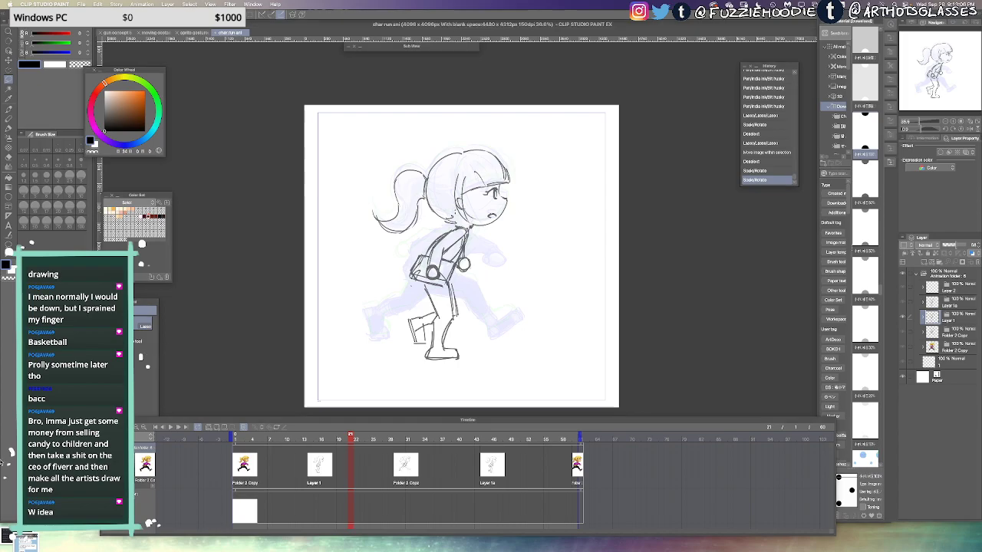
key(Tab)
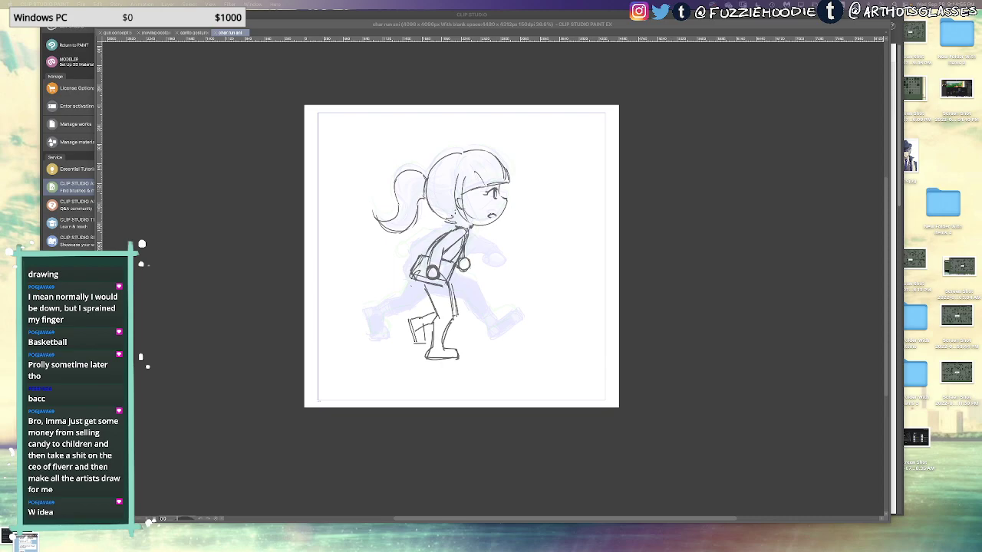
key(super+Tab)
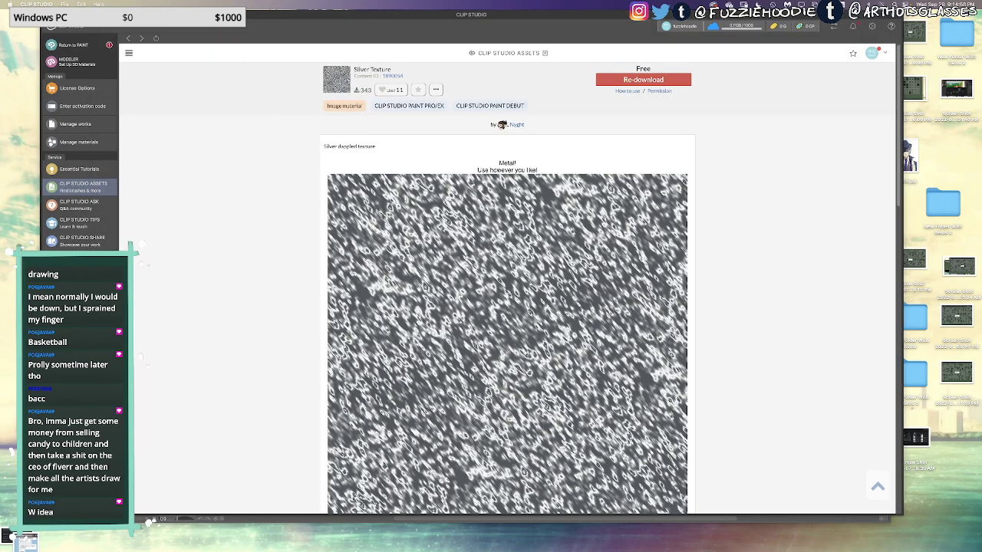
key(alt+Tab)
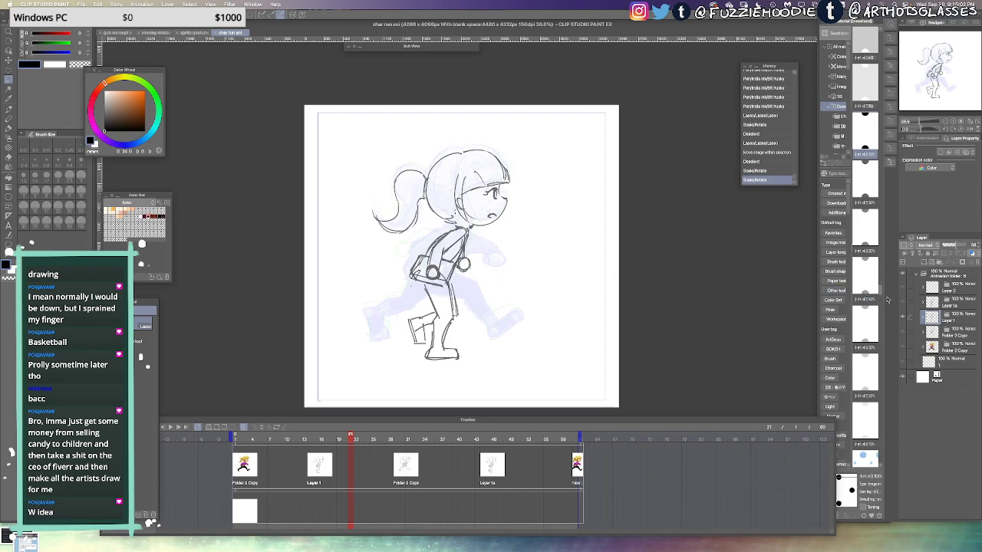
Compare the second contact pose with the passing poses on the timeline and play back the run cycle
click(949, 332)
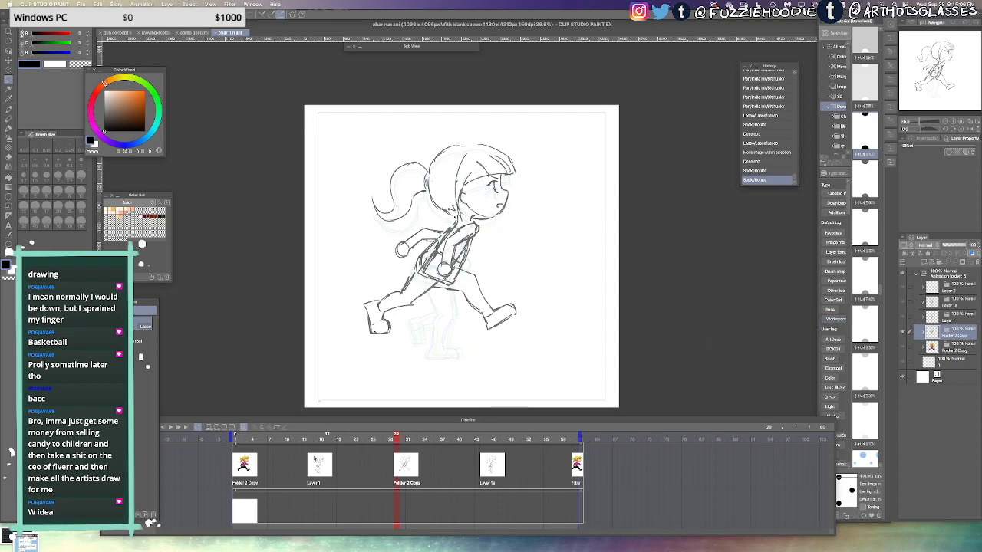
click(315, 461)
click(408, 438)
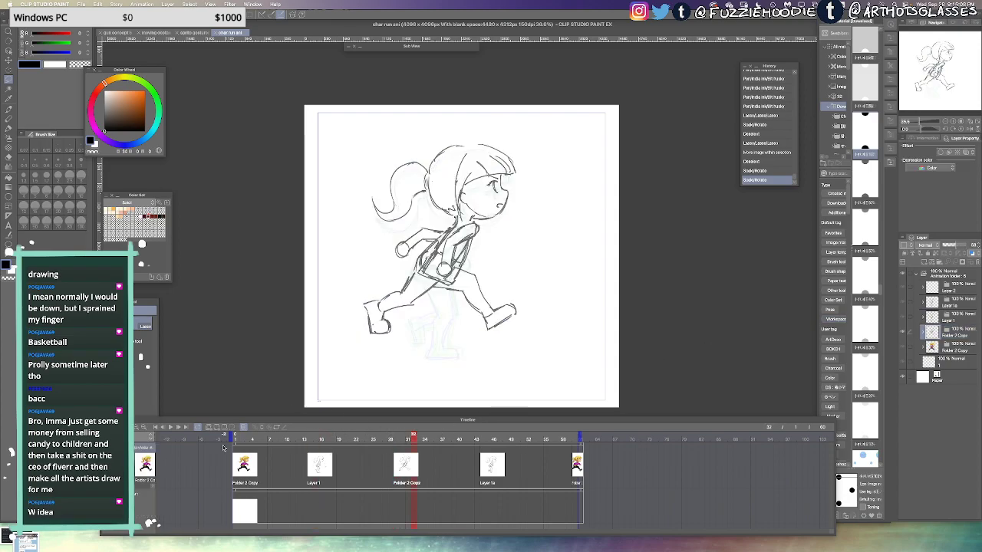
click(241, 437)
click(176, 427)
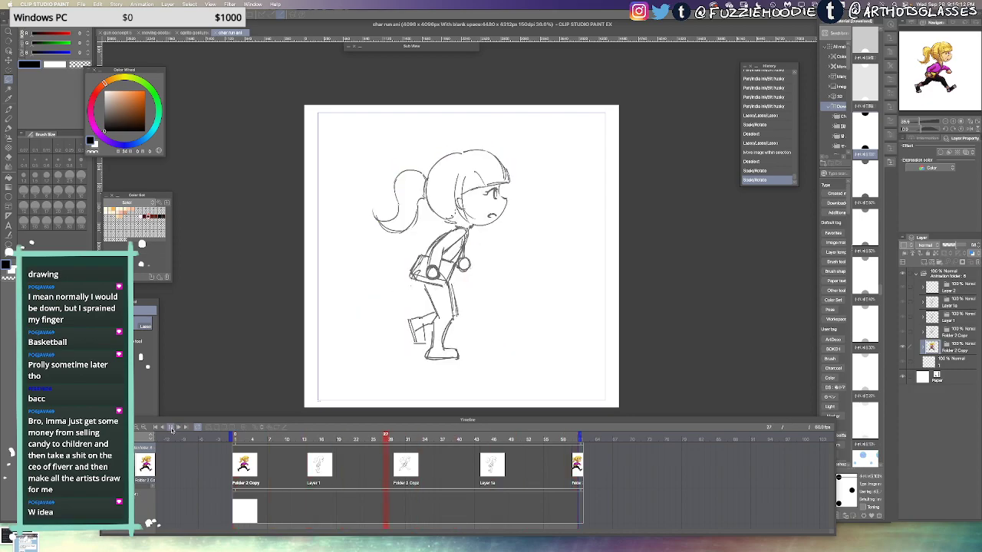
click(171, 428)
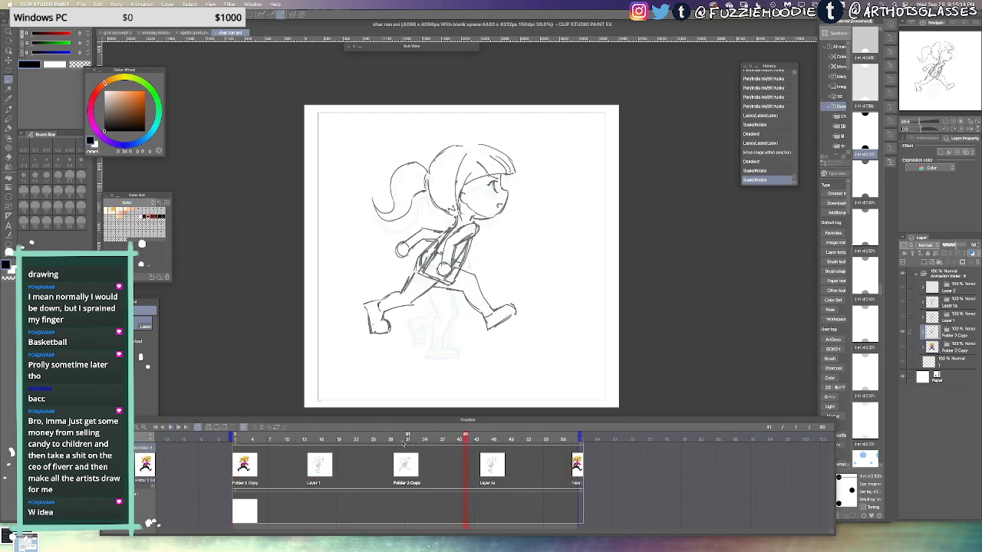
Add a new animation cel at frame 8, between the coloured contact pose and Layer 1's passing pose
click(280, 439)
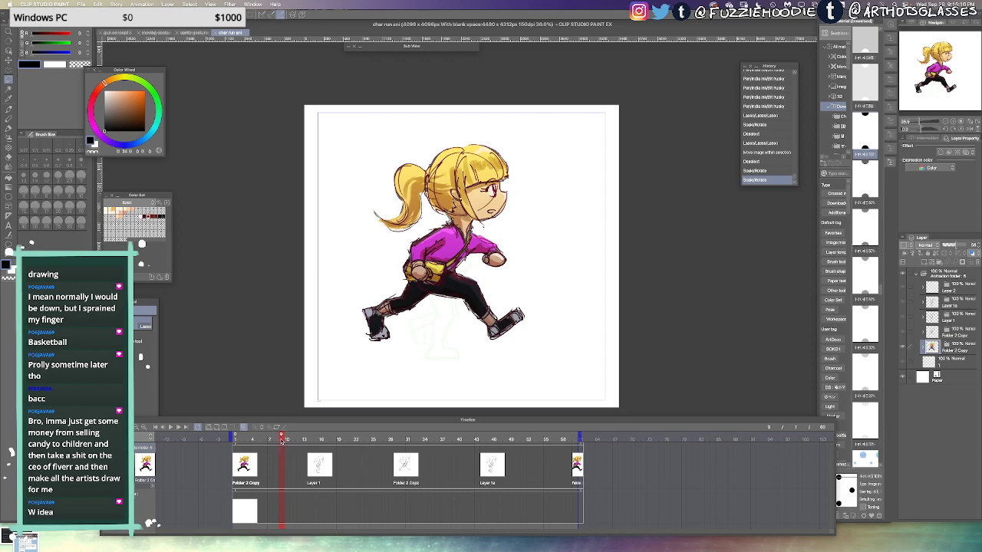
click(277, 440)
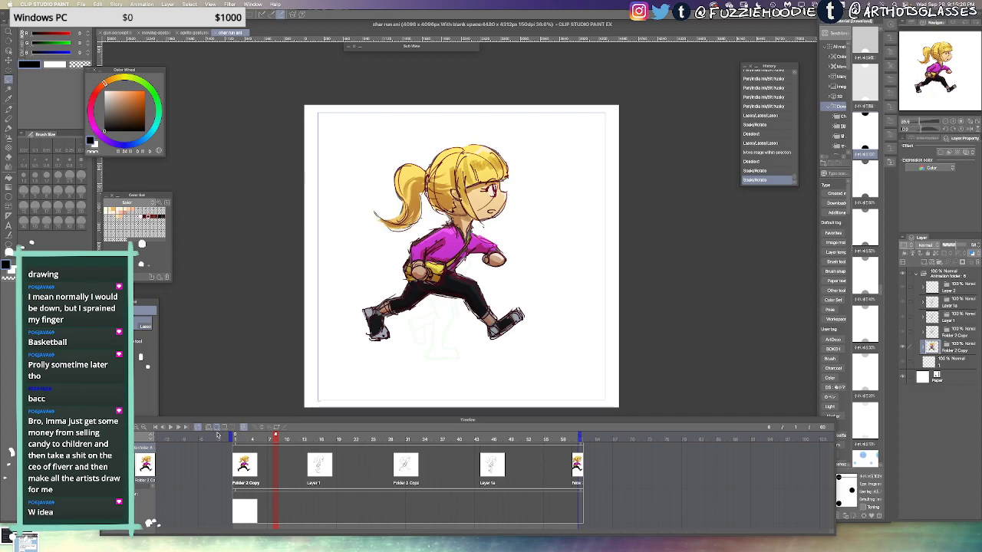
click(217, 434)
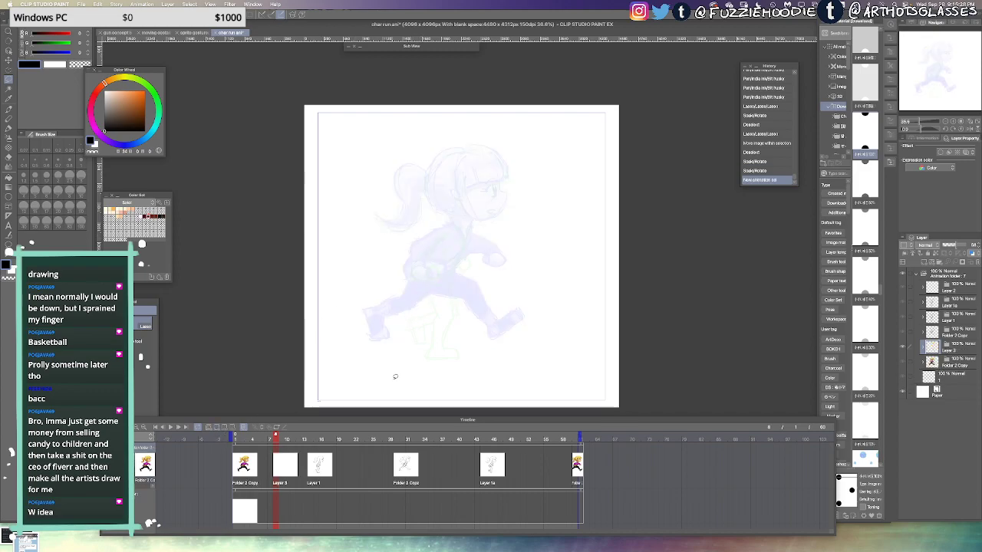
On the new cel, draw the back-of-head hair curve from the ponytail base up to the crown with the pen
scroll(426, 311, up, 1)
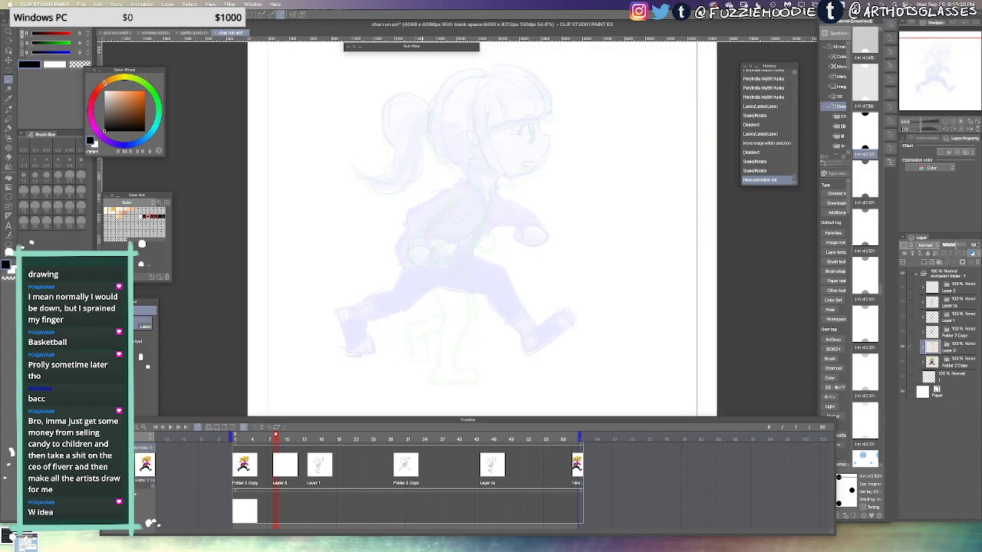
key(p)
mouse_move(428, 328)
mouse_down()
mouse_move(443, 316)
mouse_move(436, 306)
mouse_up()
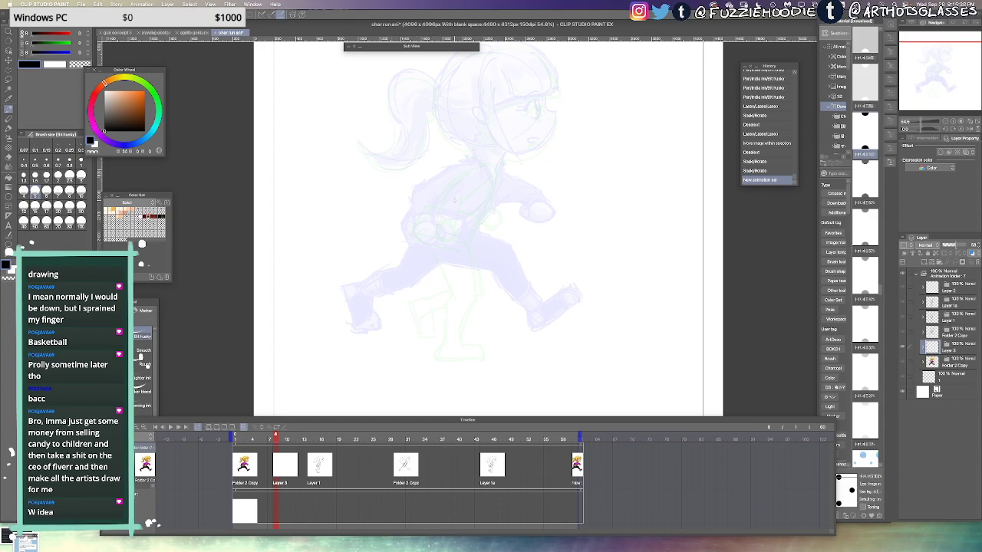
drag(470, 181, 466, 258)
drag(467, 159, 465, 208)
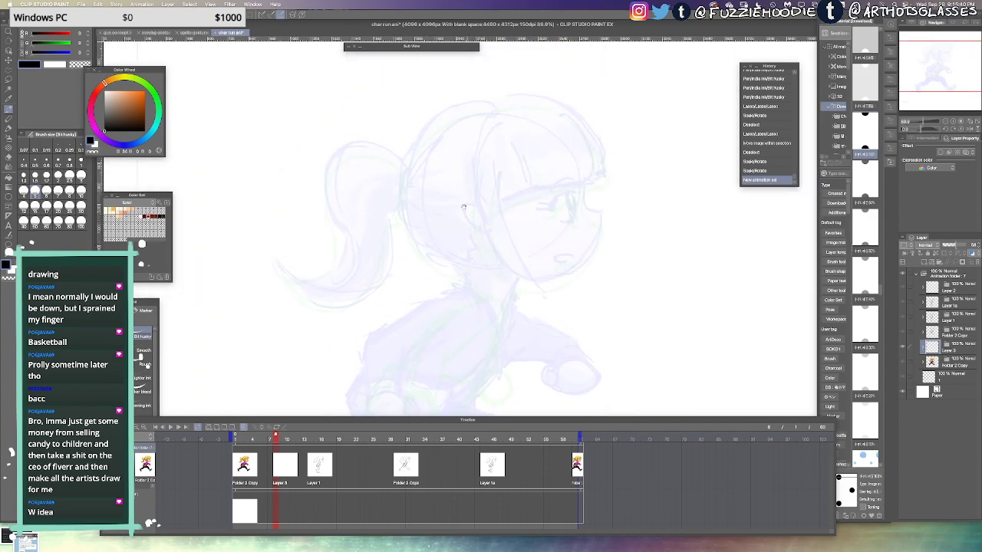
drag(430, 144, 406, 191)
key(ctrl+z)
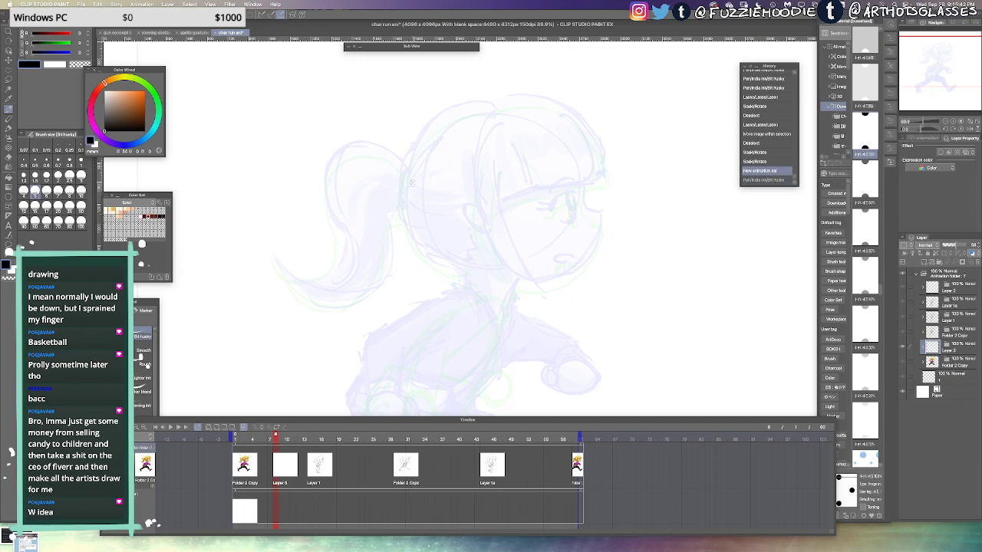
mouse_move(453, 117)
mouse_down()
mouse_move(411, 182)
mouse_move(444, 120)
mouse_up()
key(ctrl+z)
key(ctrl+z)
mouse_move(407, 183)
mouse_down()
mouse_move(427, 135)
mouse_move(447, 118)
mouse_up()
mouse_move(427, 136)
mouse_down()
mouse_move(445, 97)
mouse_move(470, 109)
mouse_move(512, 98)
mouse_move(569, 121)
mouse_up()
key(ctrl+z)
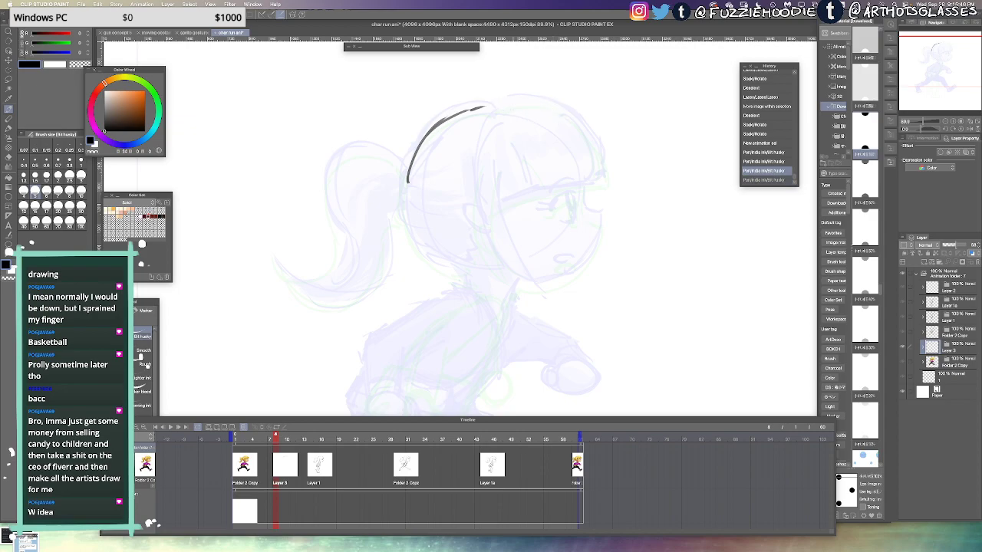
Draw the front hair outline from the crown over the forehead, redoing the curve until it follows the onion-skinned head
mouse_move(501, 103)
mouse_down()
mouse_move(584, 144)
mouse_move(568, 110)
mouse_move(601, 183)
mouse_up()
key(ctrl+z)
key(ctrl+z)
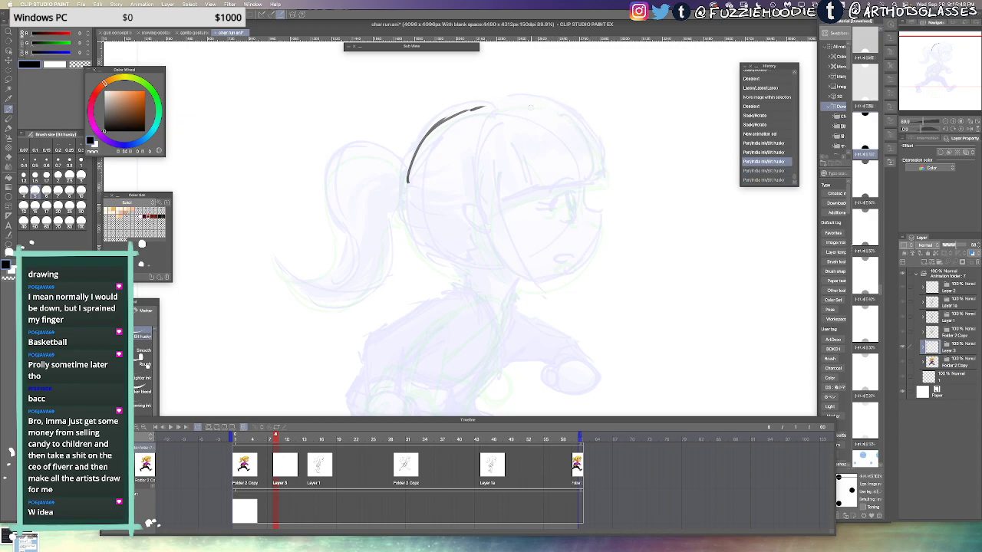
mouse_move(490, 104)
mouse_down()
mouse_move(548, 101)
mouse_move(562, 110)
mouse_up()
key(ctrl+z)
mouse_move(493, 106)
mouse_down()
mouse_move(540, 102)
mouse_move(528, 101)
mouse_up()
key(ctrl+z)
drag(528, 100, 608, 167)
key(ctrl+z)
drag(527, 100, 596, 140)
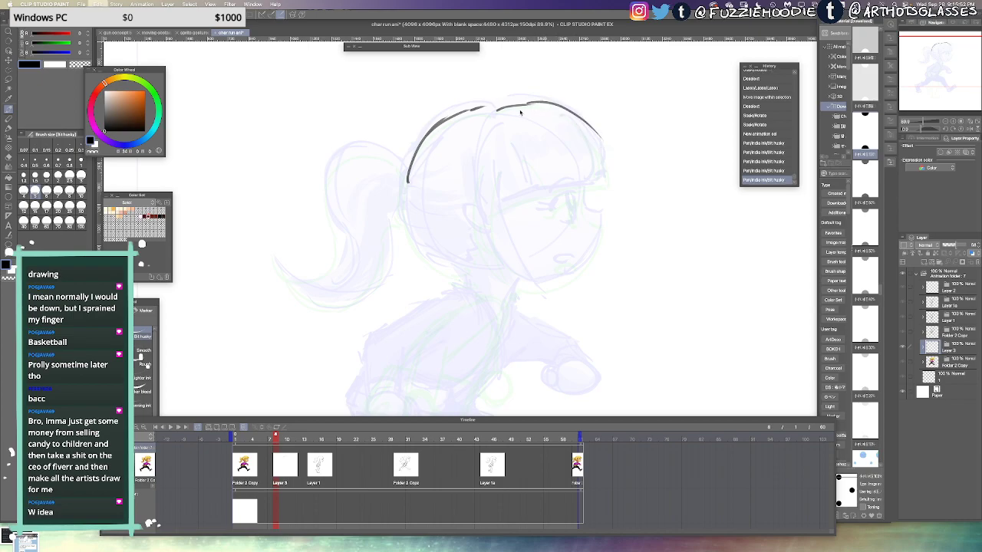
key(ctrl+z)
key(ctrl+z)
drag(496, 106, 581, 112)
key(ctrl+z)
mouse_move(497, 104)
mouse_down()
mouse_move(591, 120)
mouse_move(563, 102)
mouse_move(607, 158)
mouse_up()
drag(584, 118, 608, 159)
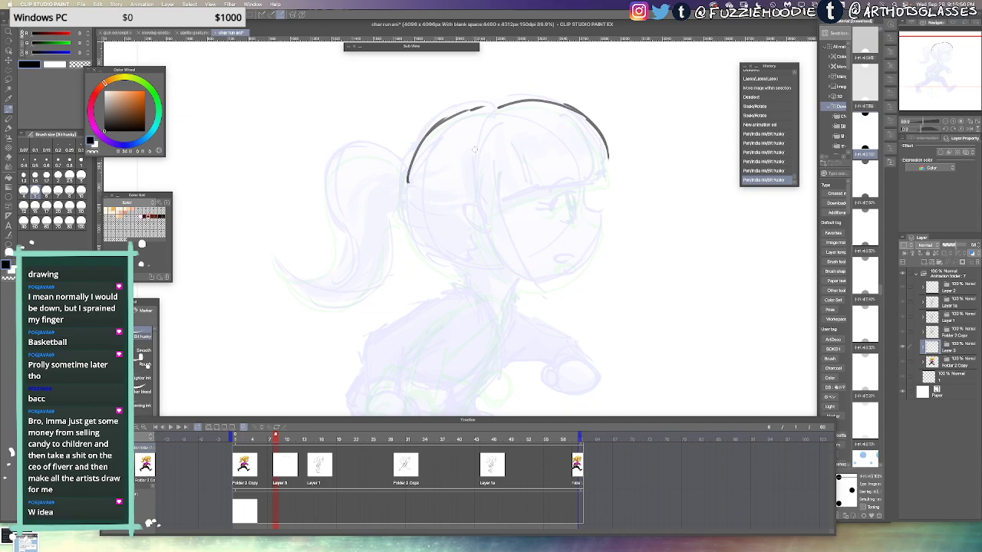
Draw the side lock of hair in front of the ear as two long curved strokes tapering towards the jaw
drag(502, 171, 499, 268)
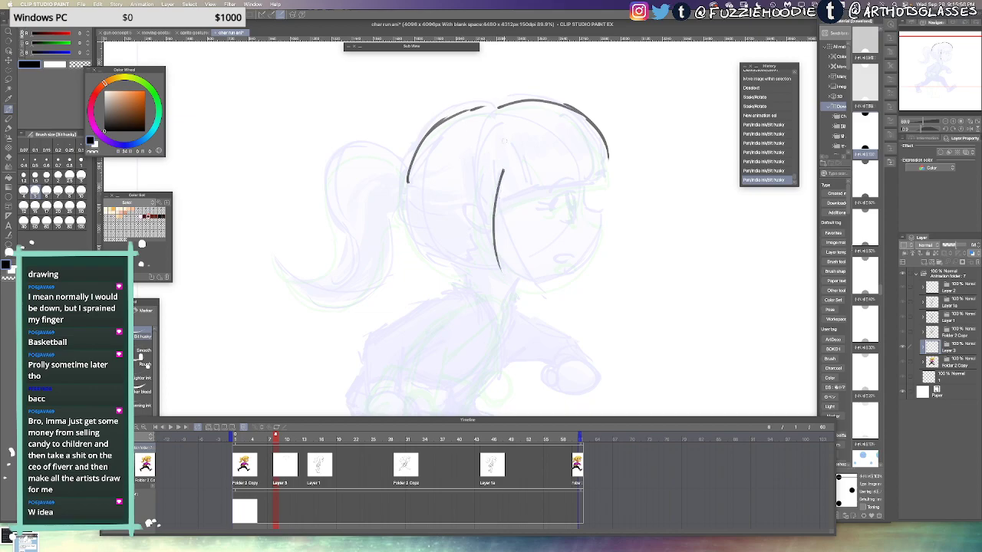
mouse_move(504, 141)
mouse_down()
mouse_move(491, 258)
mouse_move(490, 158)
mouse_move(500, 273)
mouse_up()
key(super+z)
drag(480, 196, 505, 288)
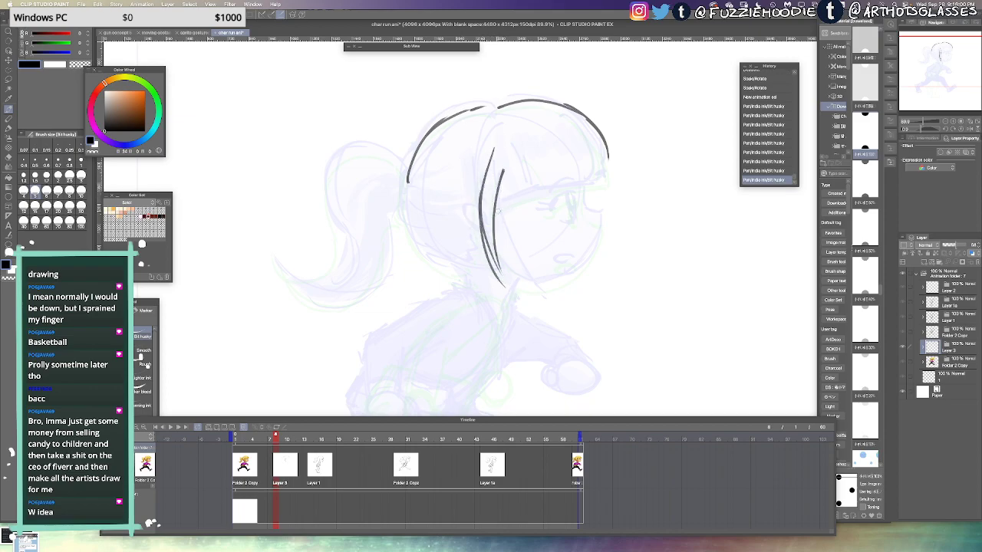
Draw the lower edge of the bangs across the forehead and extend the front hair outline down to meet it
drag(495, 201, 608, 174)
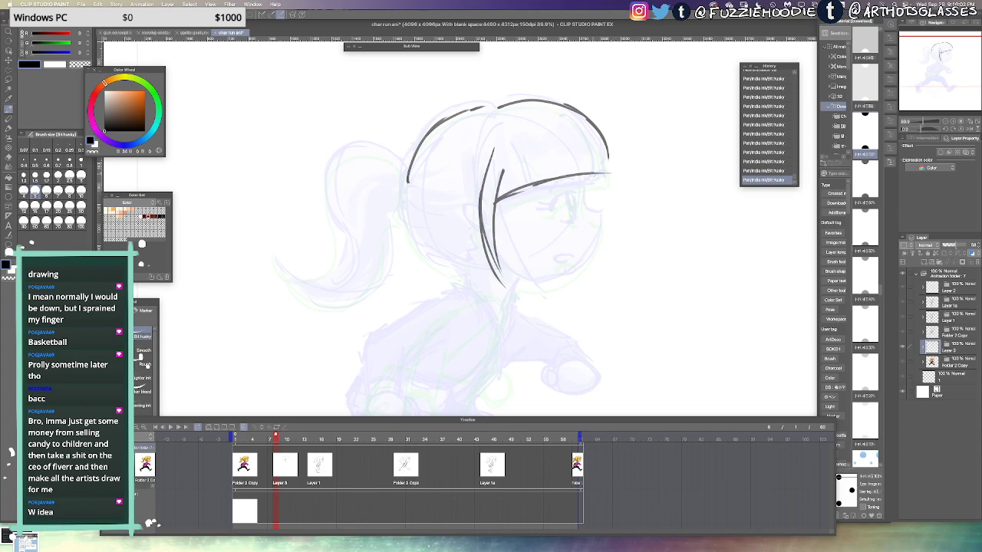
key(super+z)
key(super+z)
key(ctrl+y)
key(ctrl+y)
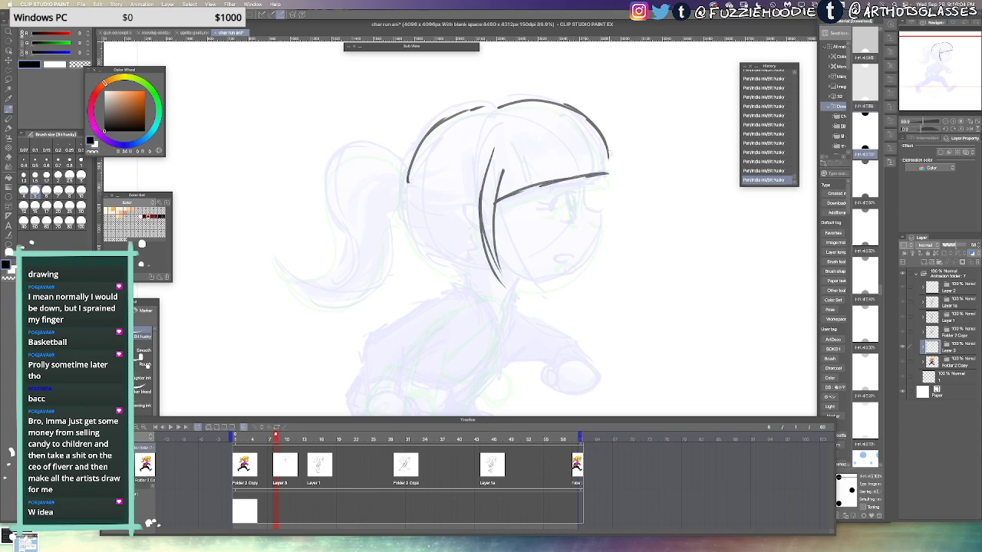
key(super+z)
key(super+z)
key(super+z)
drag(604, 141, 608, 174)
key(super+z)
Sketch the eye with its upper lashes and iris just below the bangs, undoing stray strokes
mouse_move(507, 199)
mouse_down()
mouse_move(578, 183)
mouse_move(589, 212)
mouse_move(557, 206)
mouse_move(555, 214)
mouse_move(561, 200)
mouse_move(540, 210)
mouse_move(578, 221)
mouse_up()
key(super+z)
key(super+z)
key(super+z)
key(super+z)
drag(567, 222, 577, 223)
key(super+z)
key(super+z)
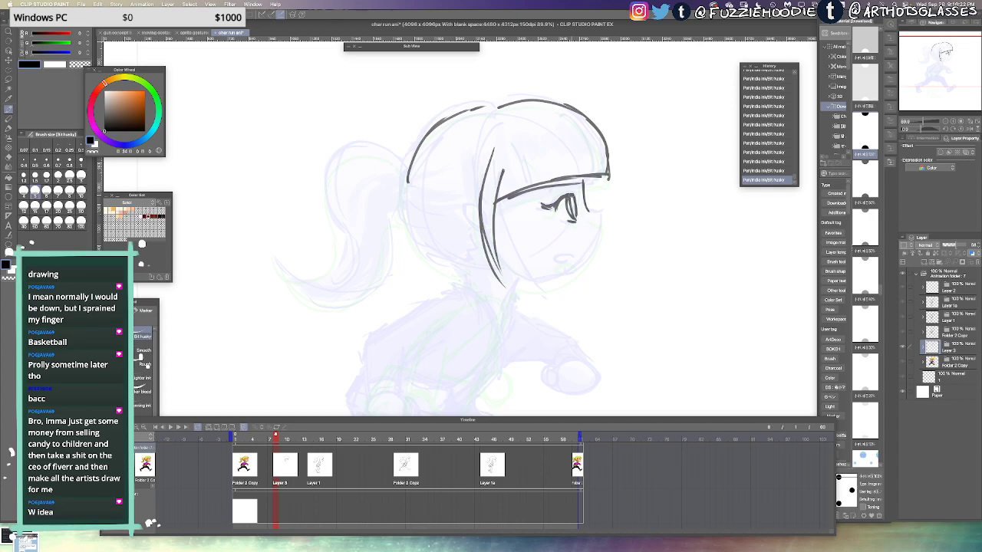
Draw the face profile from under the bangs over the nose and around the chin
mouse_move(573, 189)
mouse_down()
mouse_move(558, 201)
mouse_move(572, 196)
mouse_move(599, 213)
mouse_up()
key(super+z)
key(super+z)
mouse_move(583, 181)
mouse_down()
mouse_move(599, 218)
mouse_move(580, 266)
mouse_move(543, 232)
mouse_move(571, 243)
mouse_move(540, 238)
mouse_move(566, 241)
mouse_move(597, 220)
mouse_up()
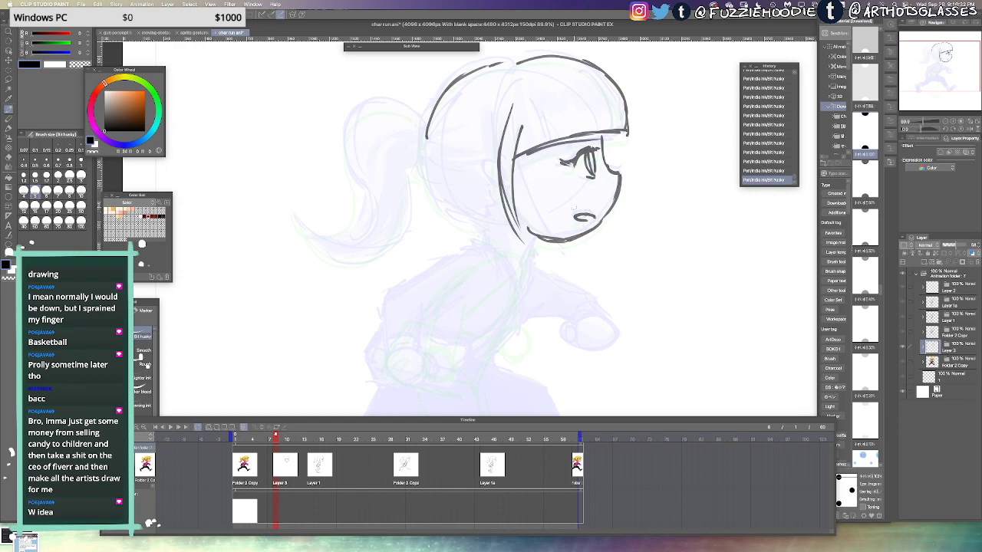
Undo the frowning mouth and redraw it as a short line above the chin
drag(495, 168, 495, 190)
key(super+z)
key(super+z)
key(super+z)
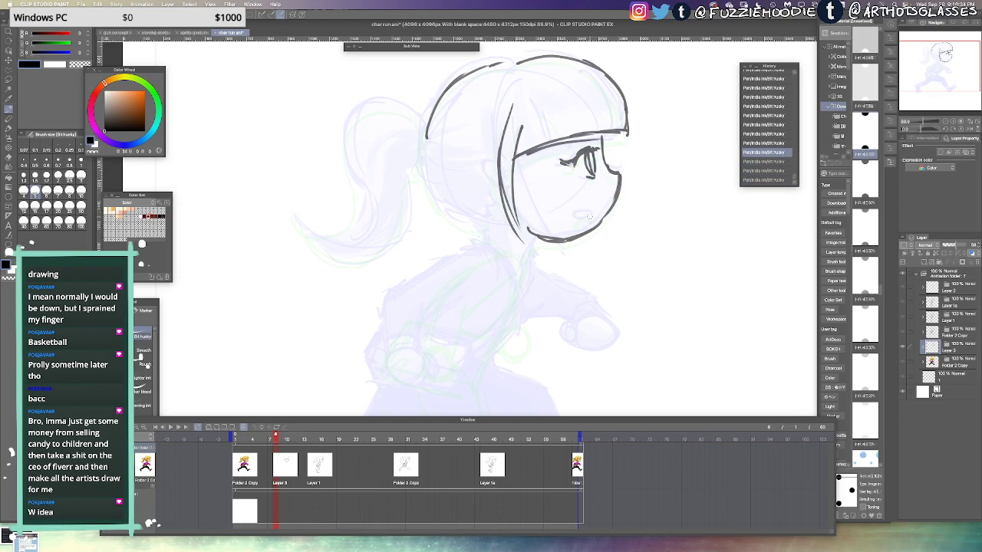
drag(577, 217, 592, 215)
key(super+z)
key(super+z)
key(super+z)
key(super+z)
key(super+z)
key(super+z)
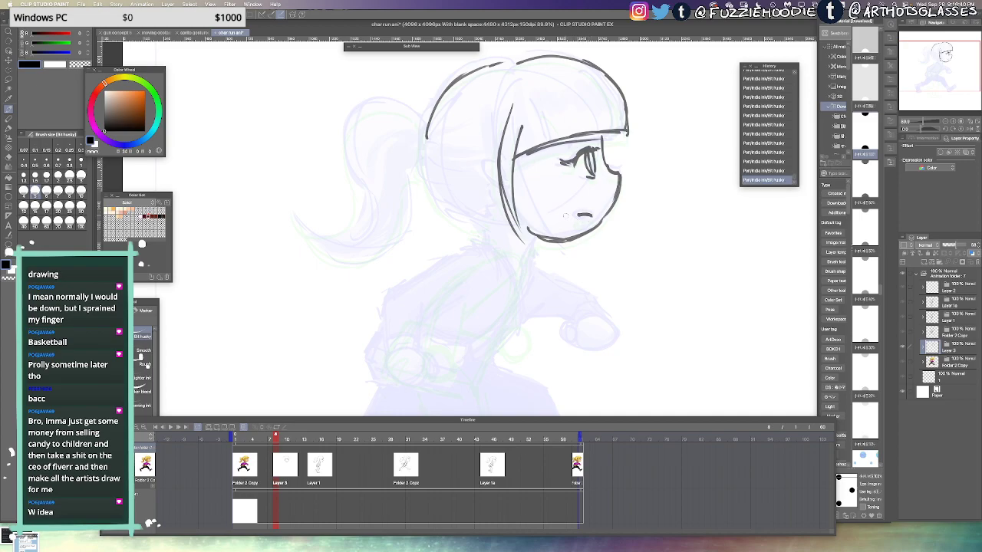
Draw the ear behind the front hair and the curved back of the head down to the nape
drag(502, 175, 499, 186)
key(super+z)
mouse_move(426, 139)
mouse_down()
mouse_move(441, 202)
mouse_move(480, 228)
mouse_move(456, 217)
mouse_up()
key(super+z)
drag(435, 186, 482, 225)
drag(441, 164, 469, 165)
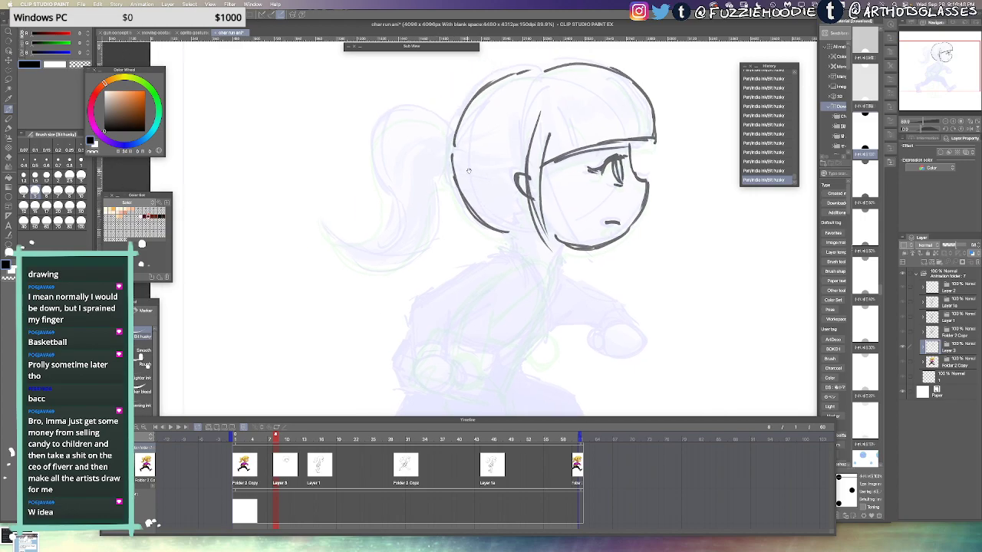
Add the jagged hairline between the ear and the nape, undoing the stroke for the ponytail
mouse_move(514, 216)
mouse_down()
mouse_move(505, 229)
mouse_move(505, 218)
mouse_up()
drag(400, 105, 457, 130)
key(super+z)
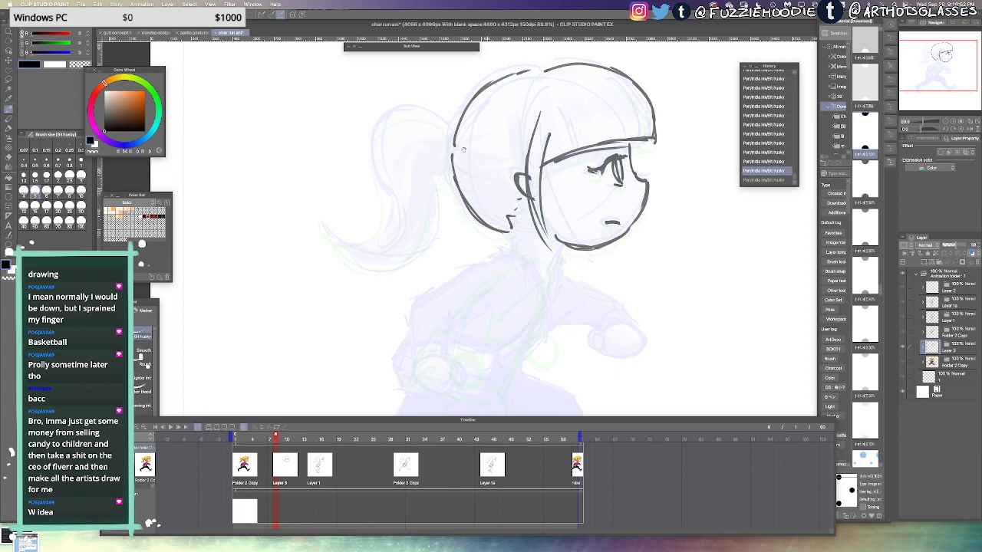
mouse_move(519, 308)
mouse_down()
mouse_move(475, 243)
mouse_move(493, 197)
mouse_up()
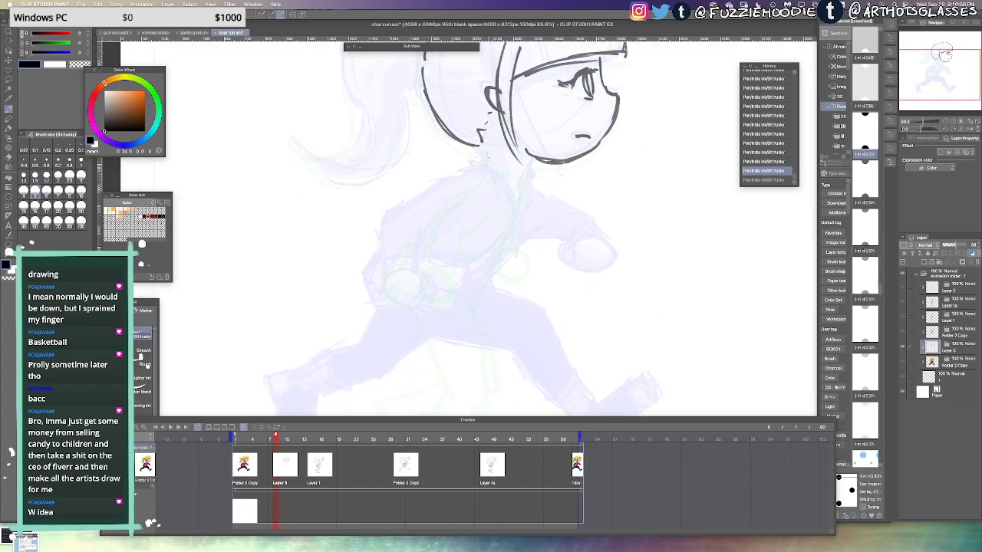
Draw the short front neck line curving down from beneath the jaw
mouse_move(533, 157)
mouse_down()
mouse_move(521, 189)
mouse_move(528, 181)
mouse_up()
key(super+z)
key(super+z)
key(ctrl+z)
key(ctrl+z)
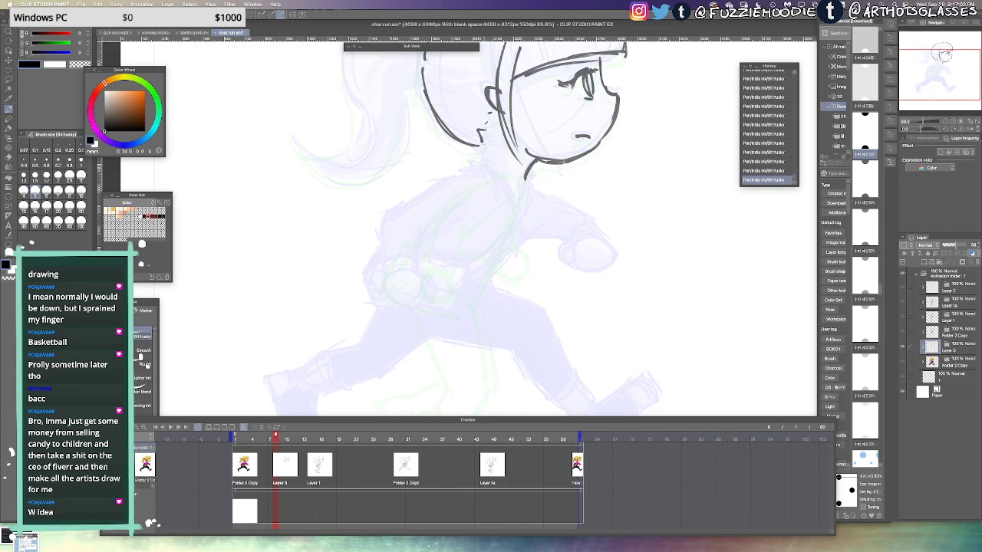
Try an angular shoulder and outer arm line running from the neck down towards the hip
mouse_move(479, 146)
mouse_down()
mouse_move(491, 162)
mouse_move(493, 151)
mouse_move(419, 201)
mouse_move(411, 261)
mouse_up()
key(super+z)
key(super+z)
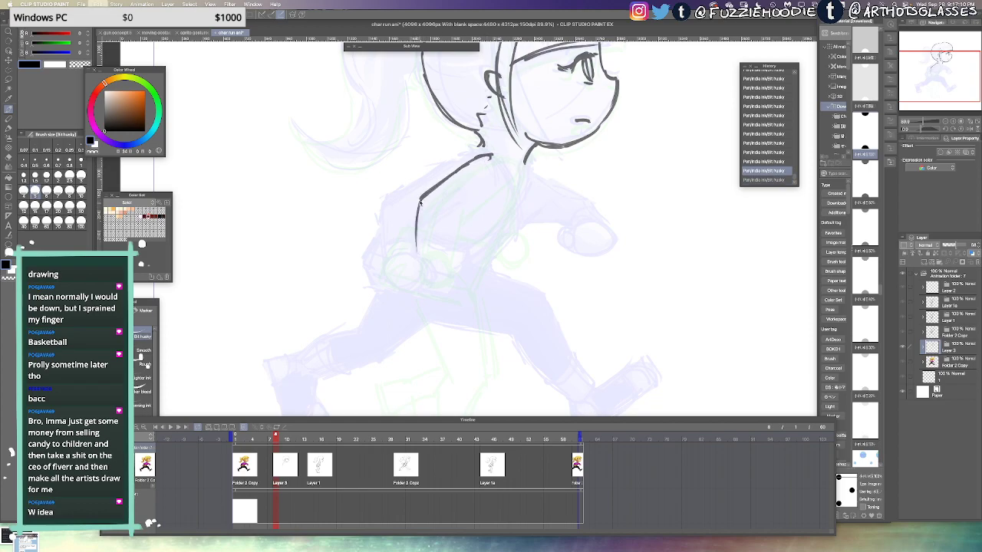
drag(418, 205, 407, 257)
key(super+z)
key(super+z)
drag(421, 199, 404, 255)
key(super+z)
drag(420, 199, 408, 259)
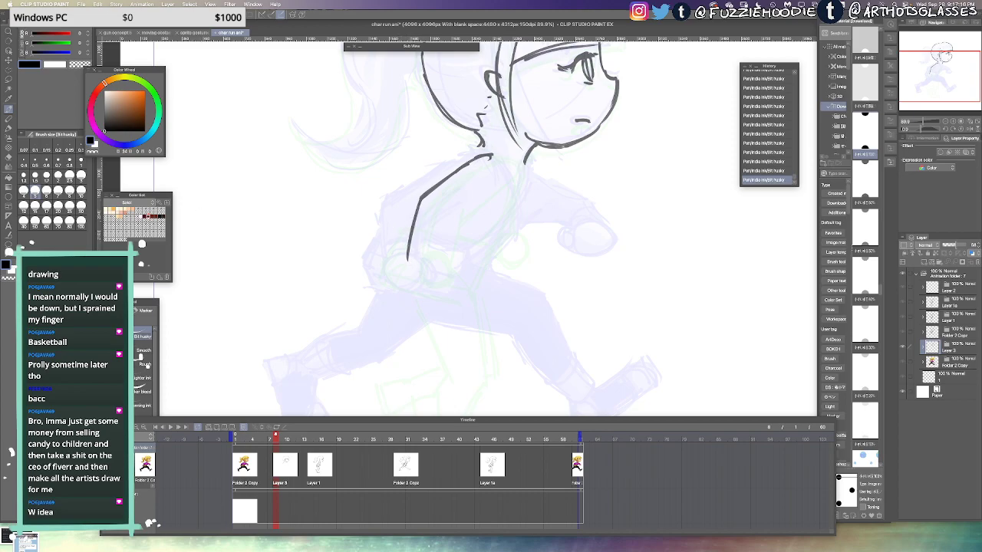
Erase the angular shoulder and arm line and redraw the shoulder as a rounder curve from the neck
key(Tab)
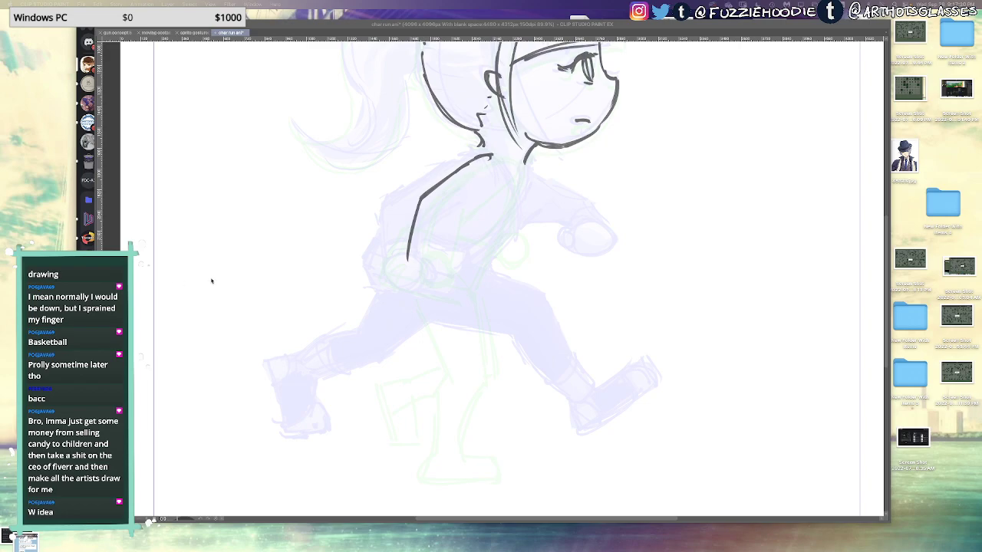
key(Tab)
key(e)
mouse_move(409, 260)
mouse_down()
mouse_move(415, 201)
mouse_move(468, 167)
mouse_up()
key(p)
key(e)
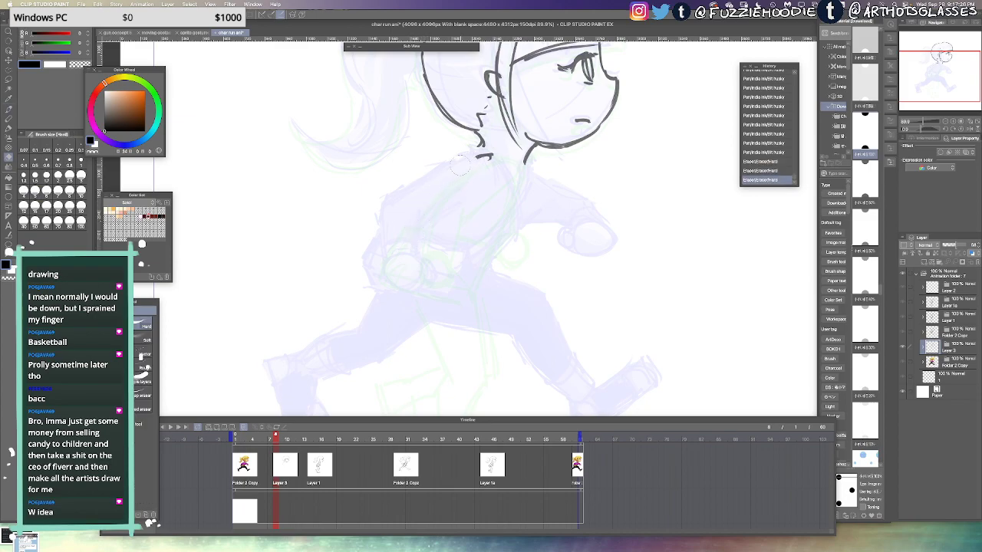
key(p)
drag(405, 200, 489, 156)
mouse_move(479, 158)
mouse_down()
mouse_move(482, 167)
mouse_move(471, 161)
mouse_move(488, 163)
mouse_up()
key(e)
key(p)
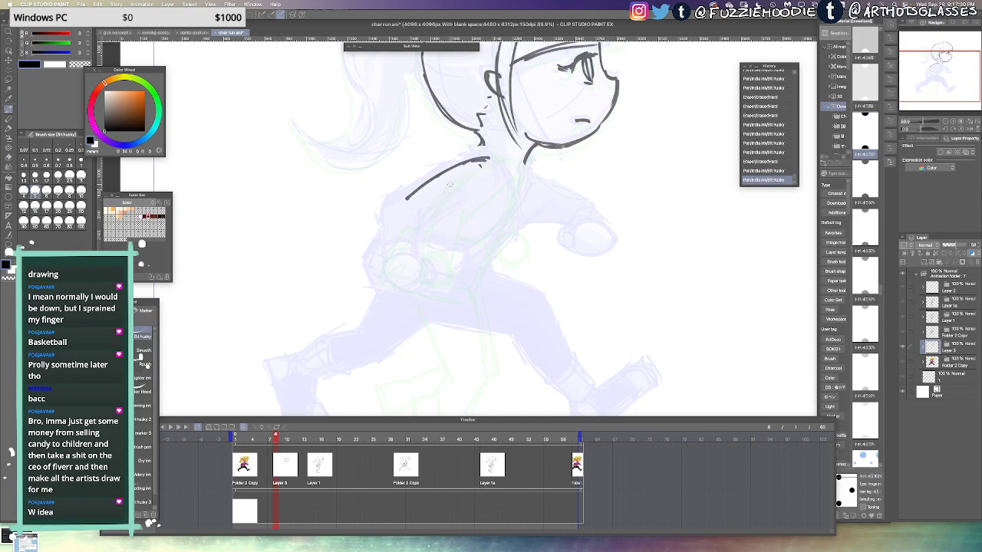
Draw the near arm's outer edge from the shoulder curve down towards the hip, undoing unsatisfactory strokes
mouse_move(435, 181)
mouse_down()
mouse_move(424, 187)
mouse_move(408, 247)
mouse_up()
key(super+z)
key(super+z)
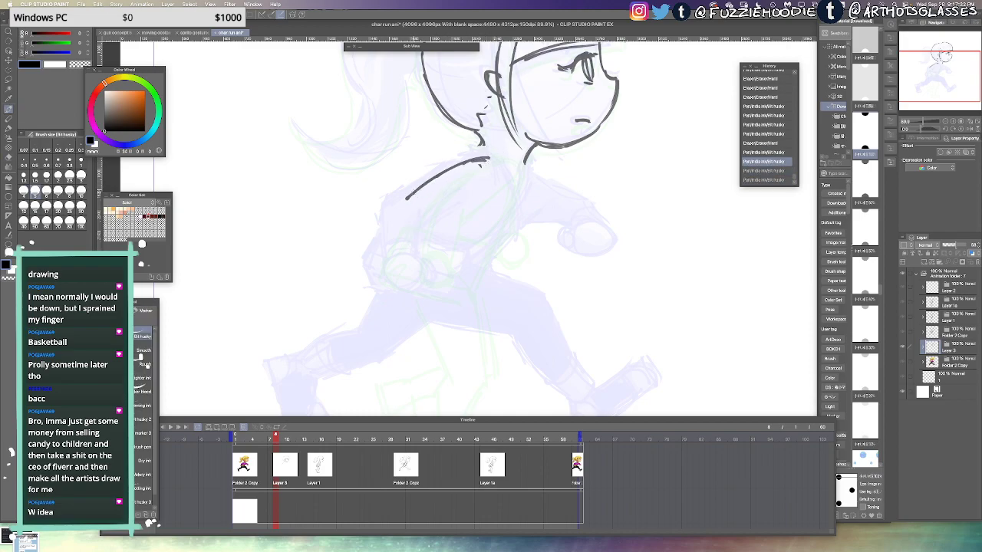
drag(414, 192, 402, 255)
key(super+z)
key(super+z)
mouse_move(416, 189)
mouse_down()
mouse_move(401, 255)
mouse_move(427, 276)
mouse_up()
key(super+z)
key(super+z)
Draw a round fist at the end of the near arm and the sleeve's inner edge up to the shoulder
drag(407, 250, 422, 285)
mouse_move(402, 259)
mouse_down()
mouse_move(414, 255)
mouse_move(429, 274)
mouse_up()
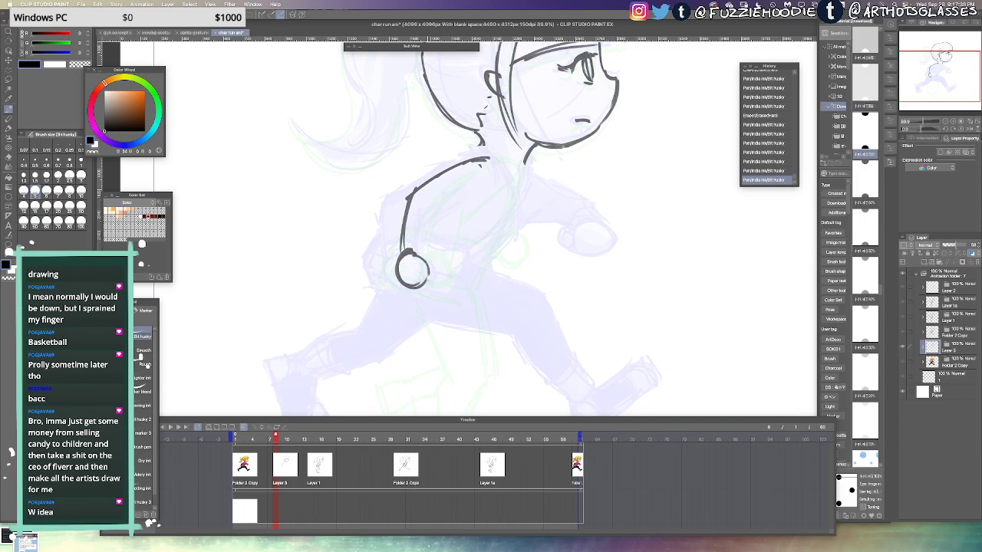
mouse_move(434, 206)
mouse_down()
mouse_move(428, 261)
mouse_move(470, 187)
mouse_up()
key(ctrl+z)
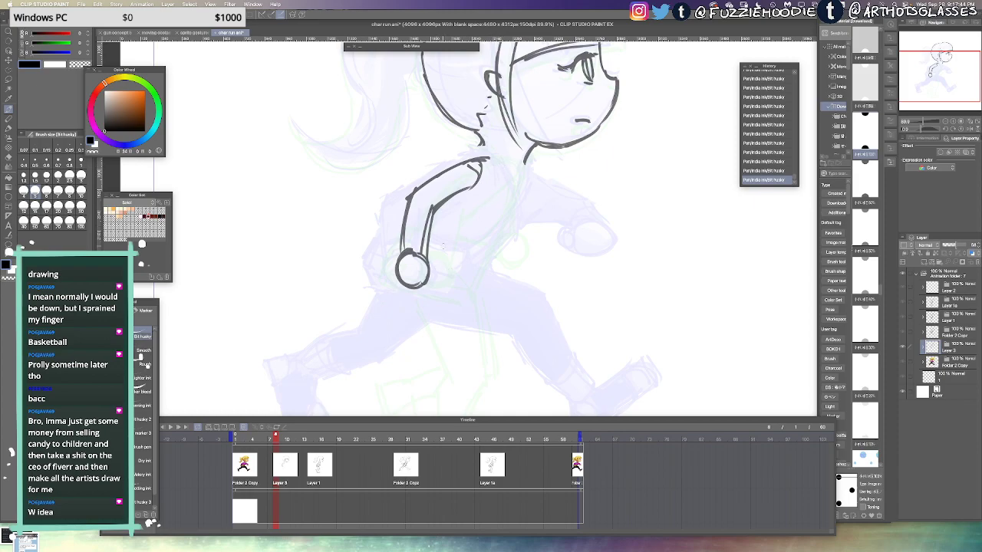
Sketch the boxy jacket hem around the hips behind the near fist
drag(474, 249, 460, 297)
key(ctrl+z)
drag(473, 247, 460, 297)
drag(431, 237, 474, 244)
key(ctrl+z)
mouse_move(402, 232)
mouse_down()
mouse_move(382, 229)
mouse_move(392, 230)
mouse_move(375, 276)
mouse_up()
mouse_move(376, 268)
mouse_down()
mouse_move(464, 288)
mouse_move(456, 288)
mouse_up()
Redraw the hem's front and lower edges, and reinforce the nape and the near arm's inner edge
drag(475, 244, 463, 293)
drag(465, 286, 460, 299)
key(super+z)
key(super+z)
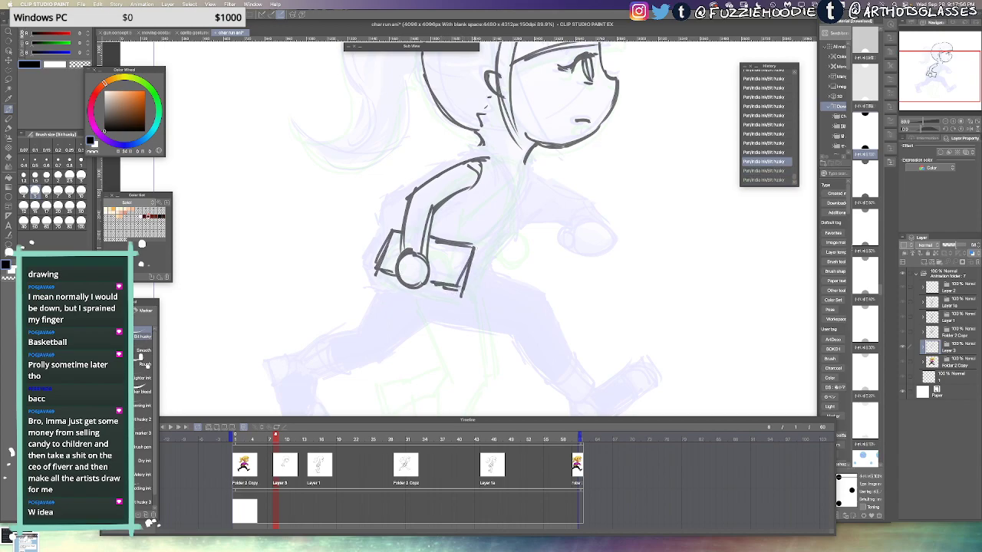
drag(476, 246, 462, 300)
mouse_move(380, 273)
mouse_down()
mouse_move(395, 287)
mouse_move(456, 297)
mouse_up()
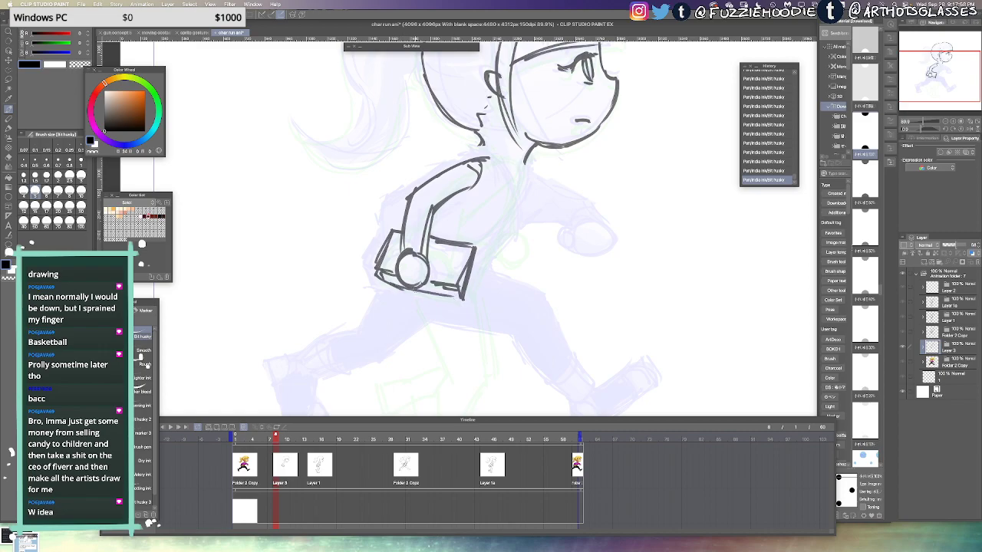
key(ctrl+z)
key(ctrl+z)
drag(385, 284, 460, 300)
mouse_move(483, 141)
mouse_down()
mouse_move(488, 160)
mouse_move(426, 181)
mouse_move(483, 151)
mouse_up()
drag(464, 194, 437, 207)
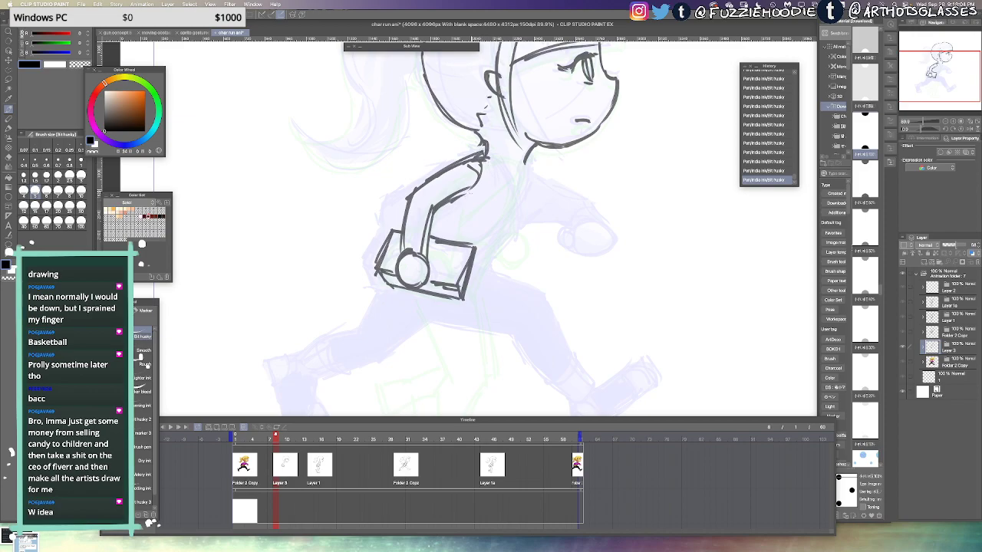
Draw the chest line from the front of the neck down towards the hem
mouse_move(488, 158)
mouse_down()
mouse_move(504, 184)
mouse_move(529, 177)
mouse_move(523, 165)
mouse_move(523, 197)
mouse_up()
key(super+z)
key(super+z)
mouse_move(524, 163)
mouse_down()
mouse_move(519, 192)
mouse_move(480, 261)
mouse_up()
drag(526, 163, 477, 227)
key(super+z)
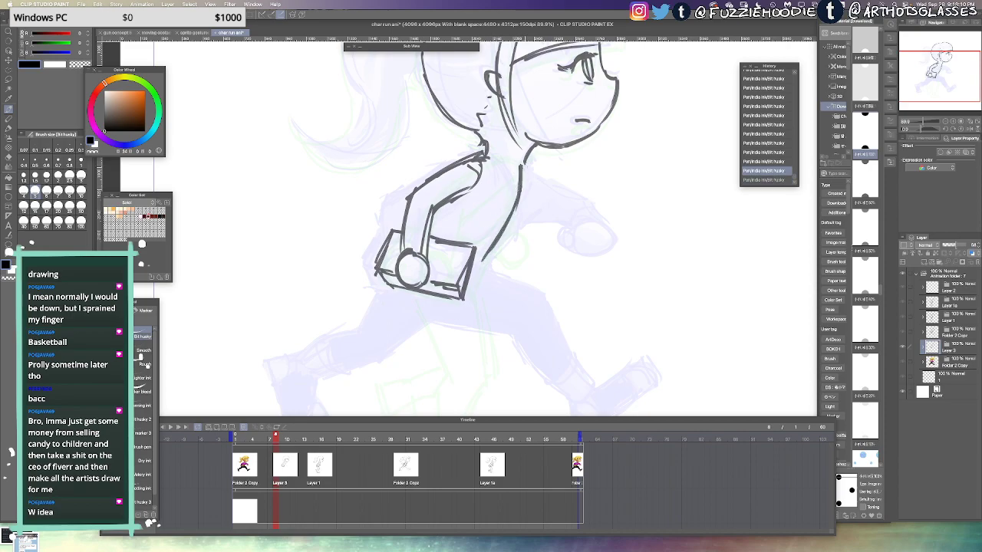
Draw the jacket's front edge from the neck to the hem and the torso line beside the near arm
mouse_move(526, 163)
mouse_down()
mouse_move(480, 245)
mouse_move(467, 245)
mouse_up()
drag(522, 179, 470, 243)
key(super+z)
key(super+z)
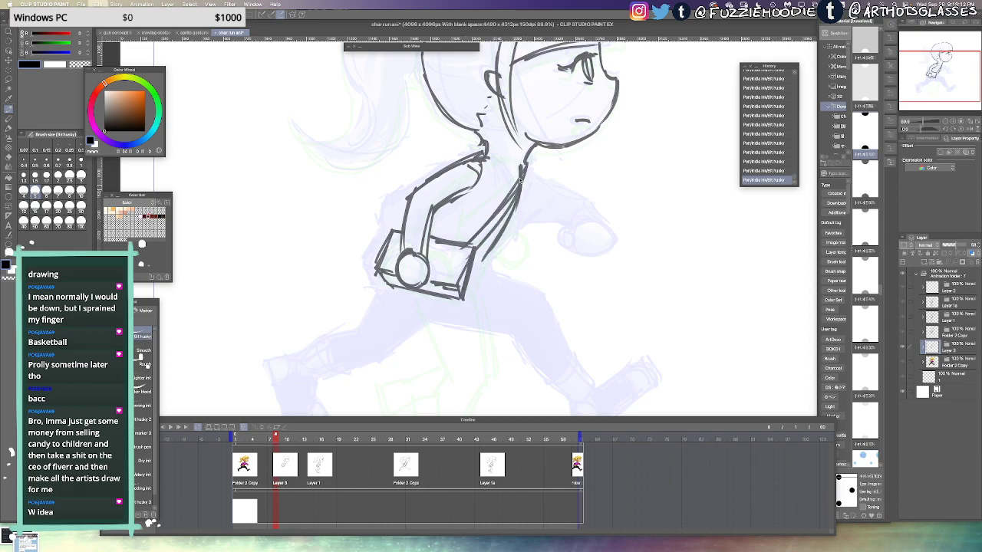
drag(520, 171, 467, 249)
drag(508, 188, 473, 246)
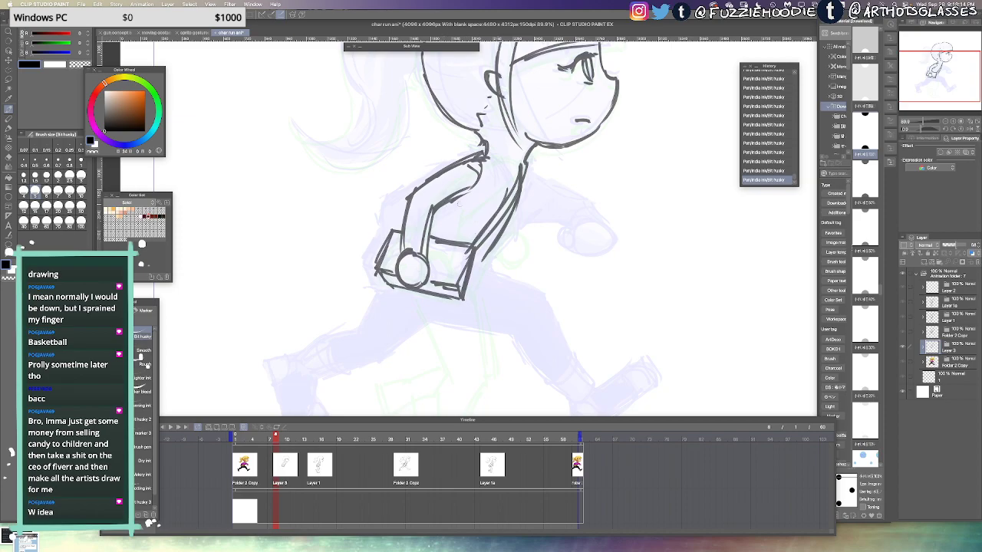
drag(459, 199, 433, 234)
key(super+z)
key(super+z)
Sketch the far arm reaching forward from the chest with a round fist, undoing stray strokes
drag(524, 169, 540, 217)
key(super+z)
drag(525, 168, 559, 199)
key(super+z)
mouse_move(546, 239)
mouse_down()
mouse_move(568, 257)
mouse_move(562, 225)
mouse_move(580, 232)
mouse_move(555, 225)
mouse_move(554, 248)
mouse_move(557, 237)
mouse_up()
key(super+z)
key(super+z)
key(super+z)
mouse_move(564, 202)
mouse_down()
mouse_move(535, 182)
mouse_move(552, 202)
mouse_up()
key(super+z)
Add the cuff at the far wrist and strengthen the jacket's front edge
key(e)
key(p)
mouse_move(552, 204)
mouse_down()
mouse_move(541, 220)
mouse_move(568, 220)
mouse_move(542, 218)
mouse_move(550, 234)
mouse_up()
mouse_move(516, 208)
mouse_down()
mouse_move(530, 221)
mouse_move(488, 254)
mouse_up()
mouse_move(521, 186)
mouse_down()
mouse_move(487, 267)
mouse_move(467, 190)
mouse_move(547, 277)
mouse_up()
key(super+z)
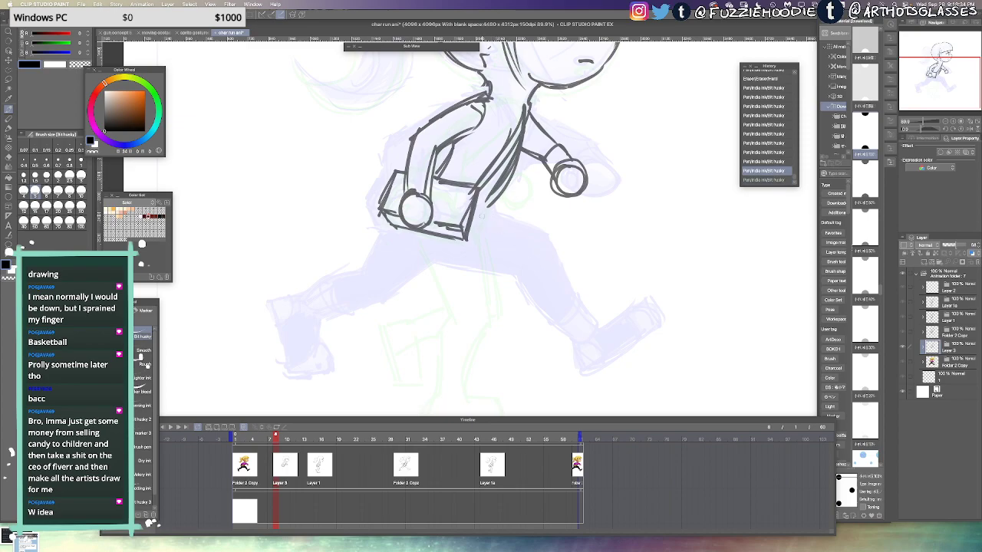
Try an upper outline for the front leg from the hip over the knee to the ankle
drag(475, 211, 530, 252)
drag(495, 224, 598, 334)
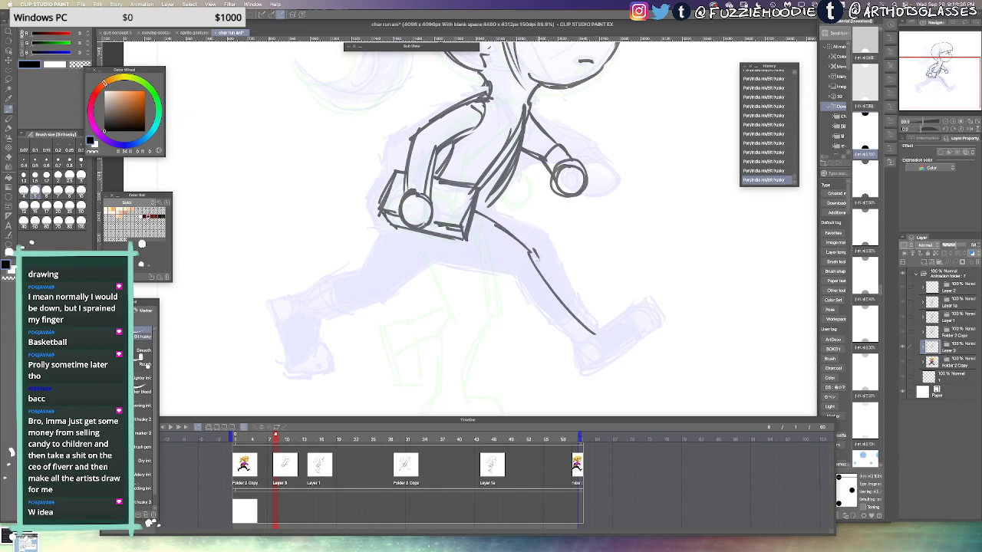
drag(540, 266, 597, 332)
scroll(605, 314, down, 2)
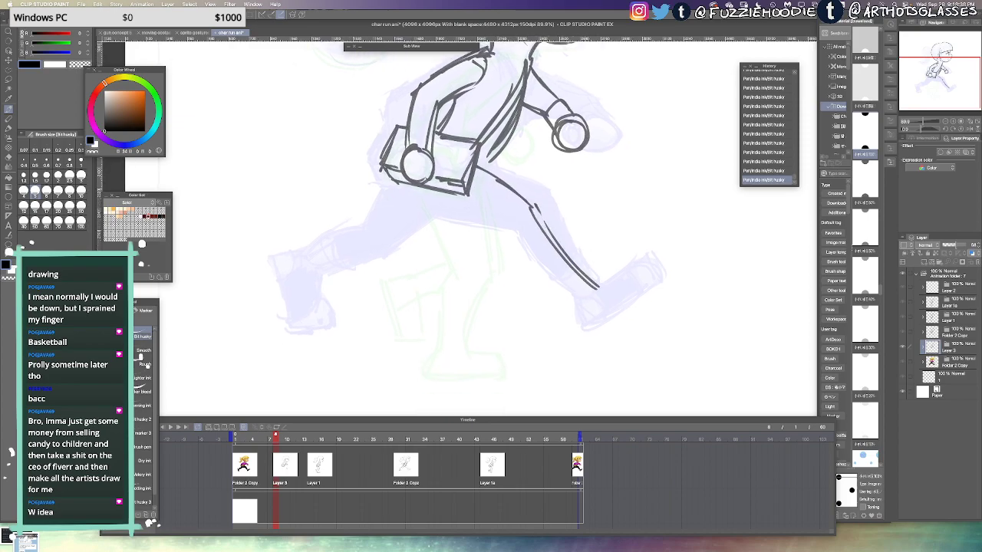
Draw the slanted sole of the front foot as a double line below the rough sketch's foot
drag(543, 348, 588, 331)
drag(546, 350, 602, 323)
key(super+z)
key(super+z)
drag(555, 346, 603, 322)
drag(556, 351, 607, 320)
Erase the front leg's upper outline and redraw it from the hip over the knee to the toe
key(e)
mouse_move(512, 190)
mouse_down()
mouse_move(499, 182)
mouse_move(601, 303)
mouse_up()
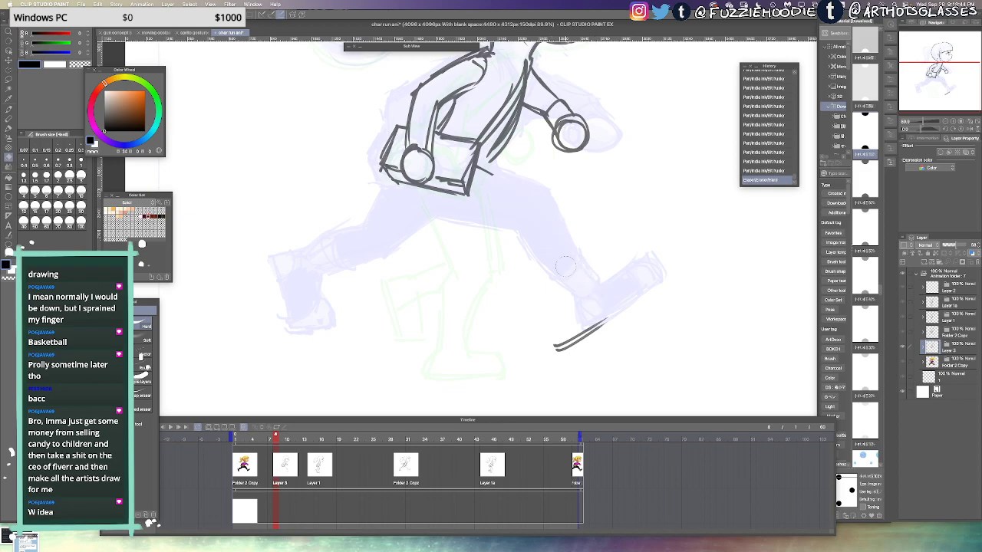
key(p)
drag(478, 167, 536, 228)
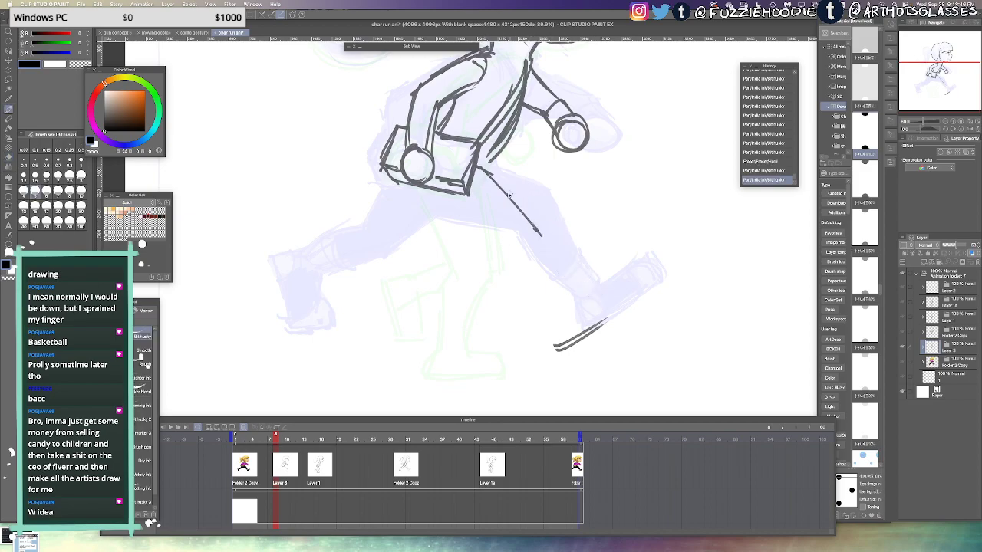
key(super+z)
mouse_move(478, 167)
mouse_down()
mouse_move(544, 229)
mouse_move(587, 307)
mouse_up()
key(super+z)
mouse_move(553, 238)
mouse_down()
mouse_move(585, 311)
mouse_move(577, 308)
mouse_move(606, 302)
mouse_move(617, 318)
mouse_up()
key(super+z)
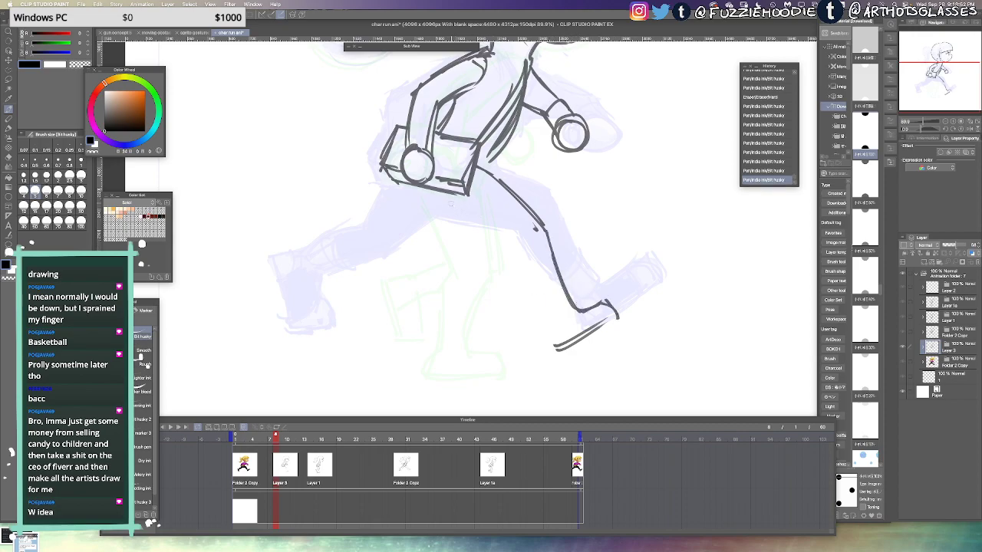
Draw the front leg's underside from the crotch to the heel and close the sole to the toe
mouse_move(441, 203)
mouse_down()
mouse_move(523, 267)
mouse_move(501, 232)
mouse_move(519, 242)
mouse_up()
key(super+z)
mouse_move(474, 219)
mouse_down()
mouse_move(516, 248)
mouse_move(514, 264)
mouse_move(567, 342)
mouse_up()
drag(542, 292, 570, 341)
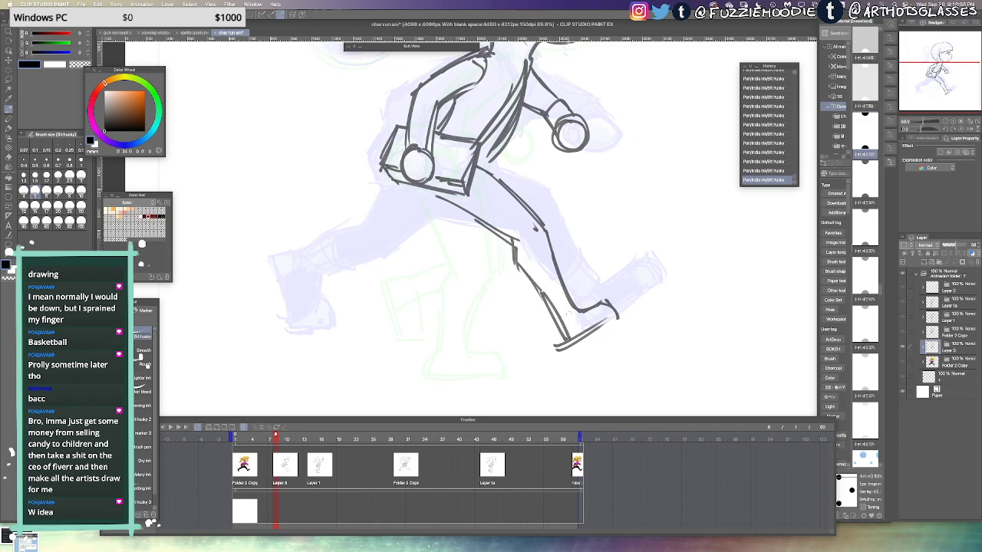
drag(571, 343, 624, 318)
Draw the underside of the back thigh sloping rearward from the crotch, redoing the stroke until it fits
drag(440, 227, 415, 260)
key(super+z)
drag(454, 202, 386, 273)
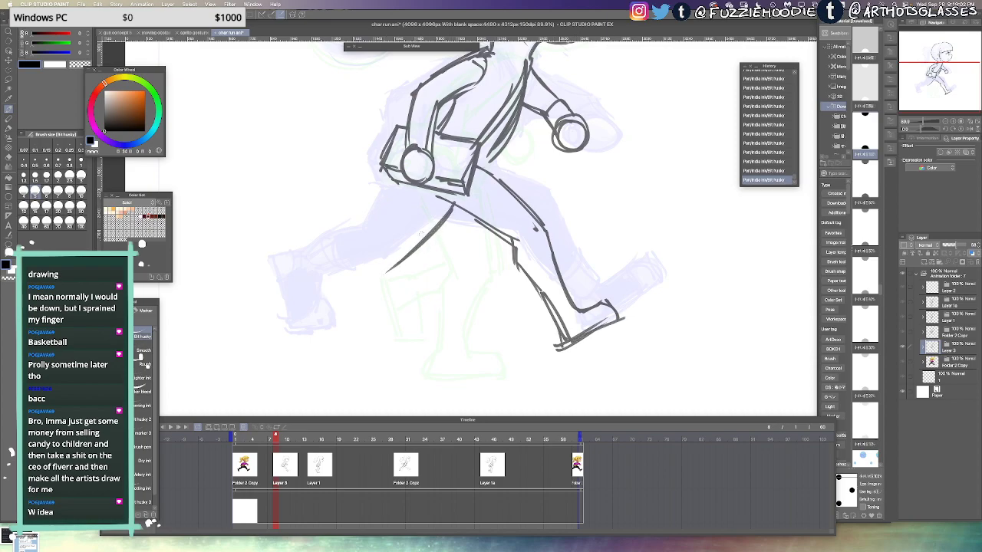
key(super+z)
key(super+z)
drag(454, 204, 395, 259)
key(super+z)
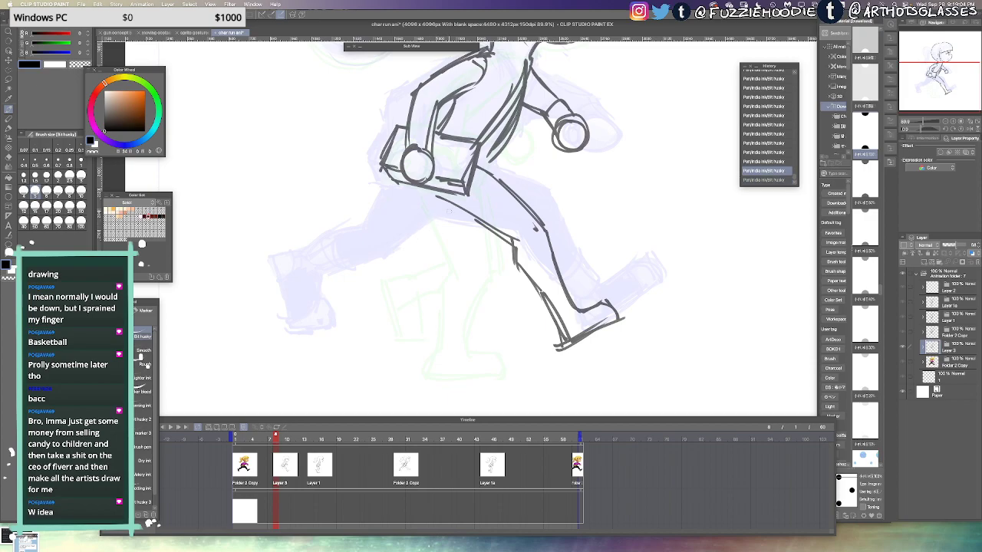
drag(454, 208, 387, 272)
key(ctrl+z)
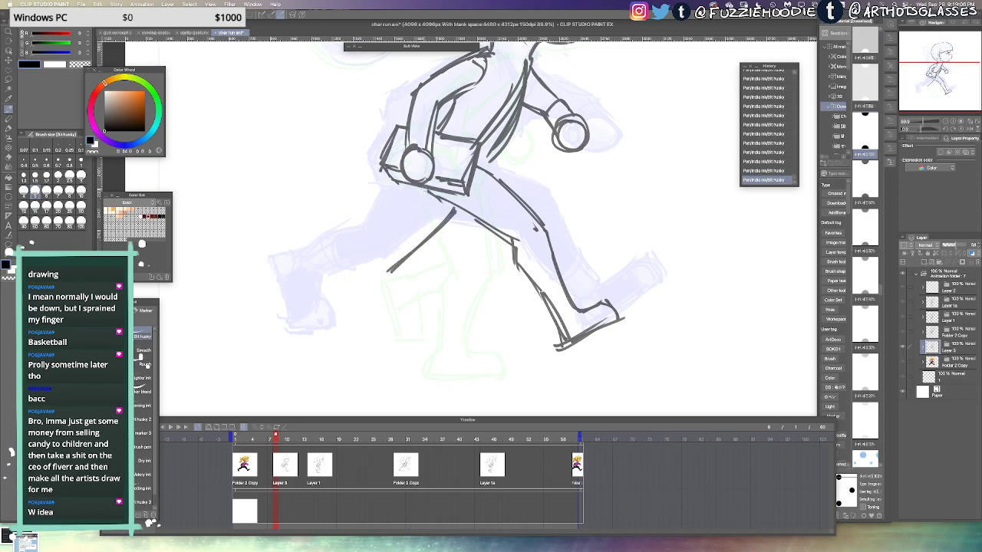
key(super+z)
Draw the back thigh's upper edge from the hem and extend the leg's underside to the ankle
mouse_move(422, 193)
mouse_down()
mouse_move(462, 211)
mouse_move(371, 253)
mouse_move(349, 281)
mouse_up()
key(ctrl+z)
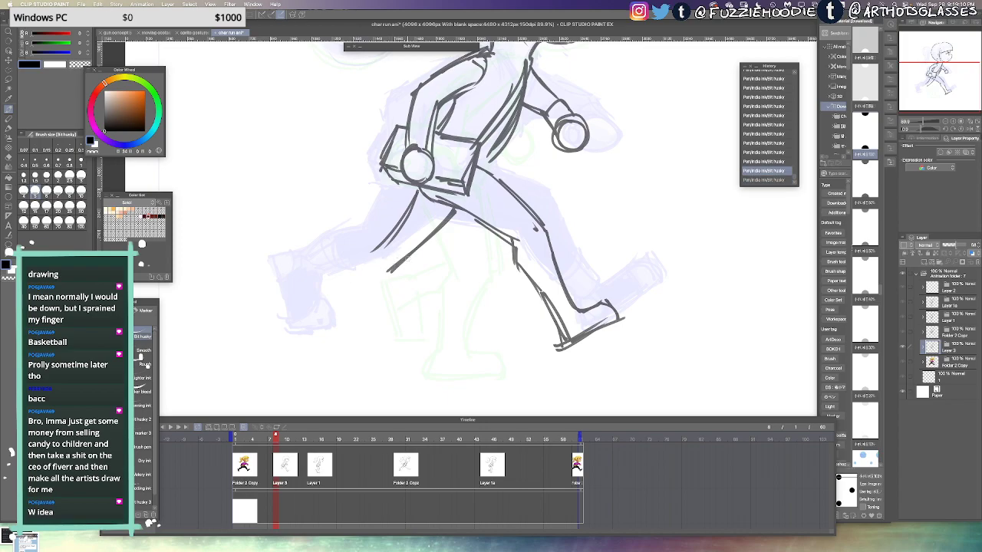
mouse_move(408, 257)
mouse_down()
mouse_move(336, 296)
mouse_move(338, 307)
mouse_up()
key(ctrl+z)
key(ctrl+z)
drag(400, 264, 331, 309)
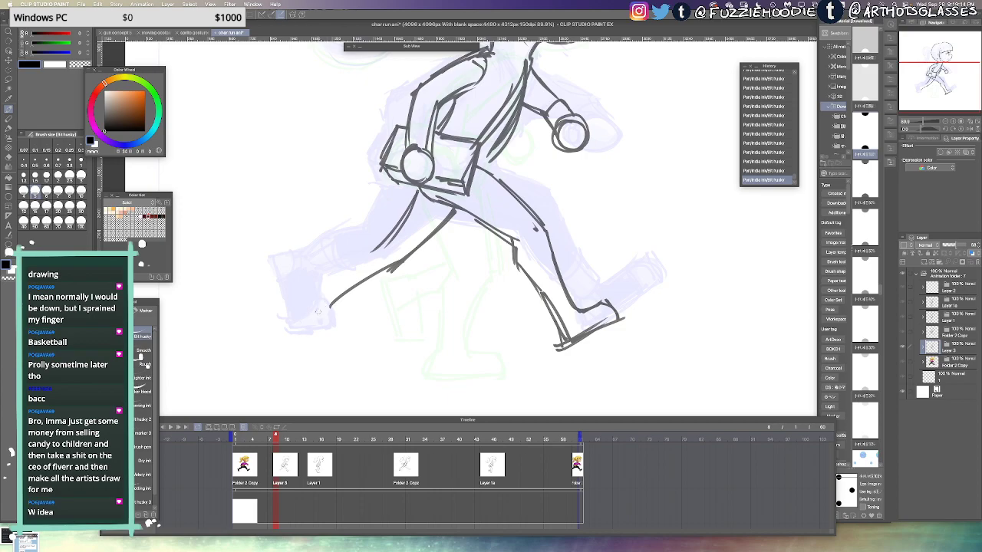
Draw the back leg's upper calf line and the trailing foot with its heel, sole and curled toe
mouse_move(354, 253)
mouse_down()
mouse_move(317, 291)
mouse_move(303, 293)
mouse_up()
drag(300, 299, 329, 338)
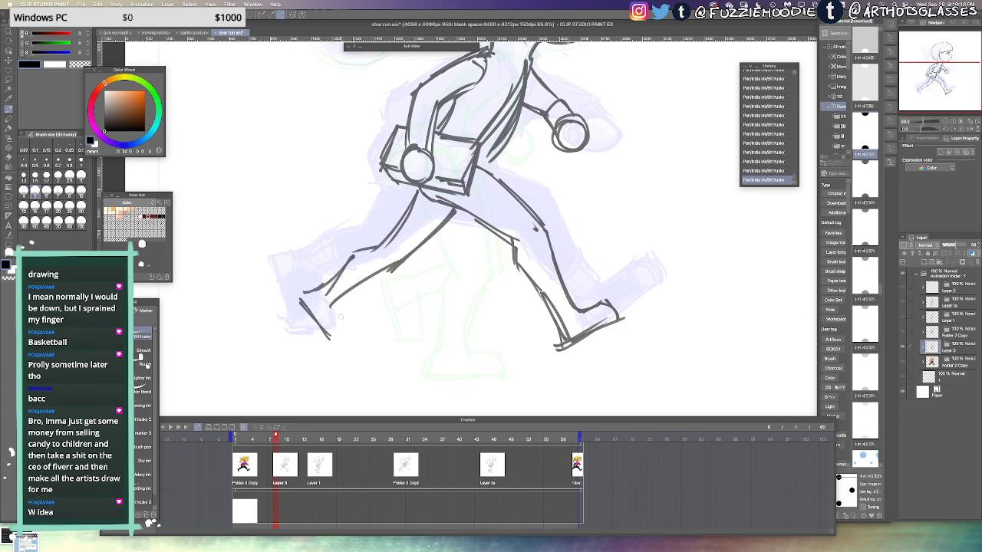
key(ctrl+z)
drag(300, 299, 328, 337)
key(ctrl+z)
key(ctrl+z)
drag(326, 286, 295, 296)
drag(296, 300, 326, 338)
key(ctrl+z)
drag(292, 296, 338, 341)
mouse_move(332, 305)
mouse_down()
mouse_move(349, 347)
mouse_move(356, 327)
mouse_move(364, 340)
mouse_up()
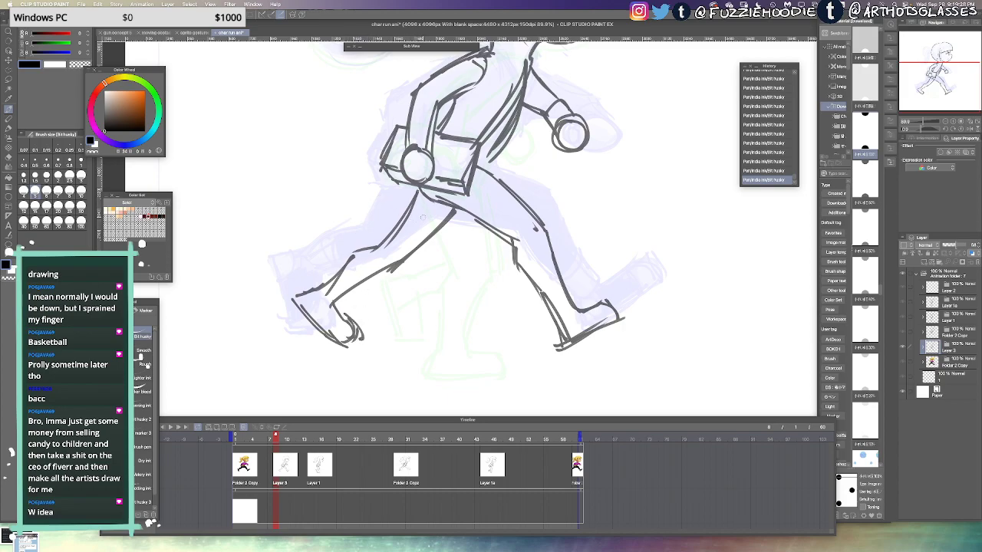
Check the pose in a mirrored view, restore the original orientation and look over the whole figure
key(h)
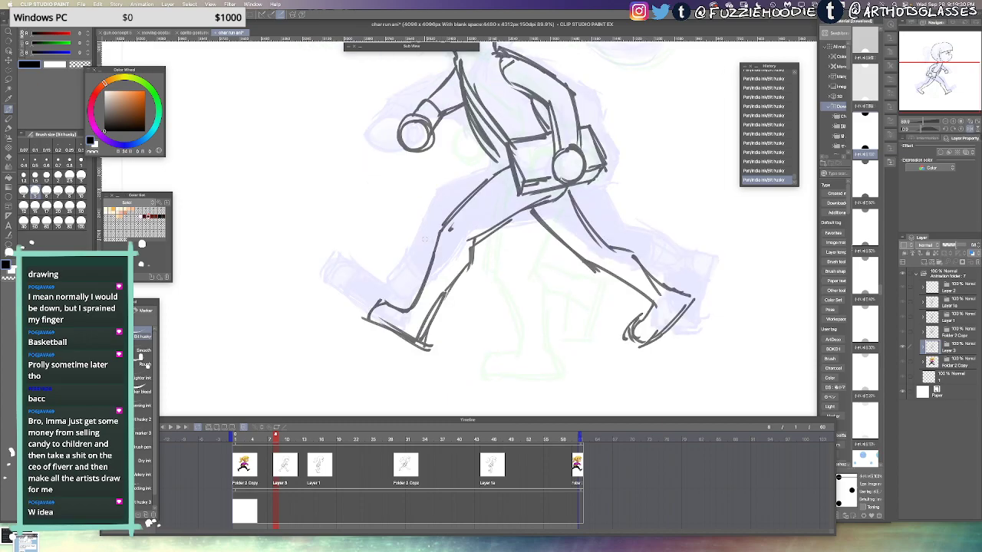
key(h)
scroll(548, 249, up, 3)
scroll(538, 248, down, 3)
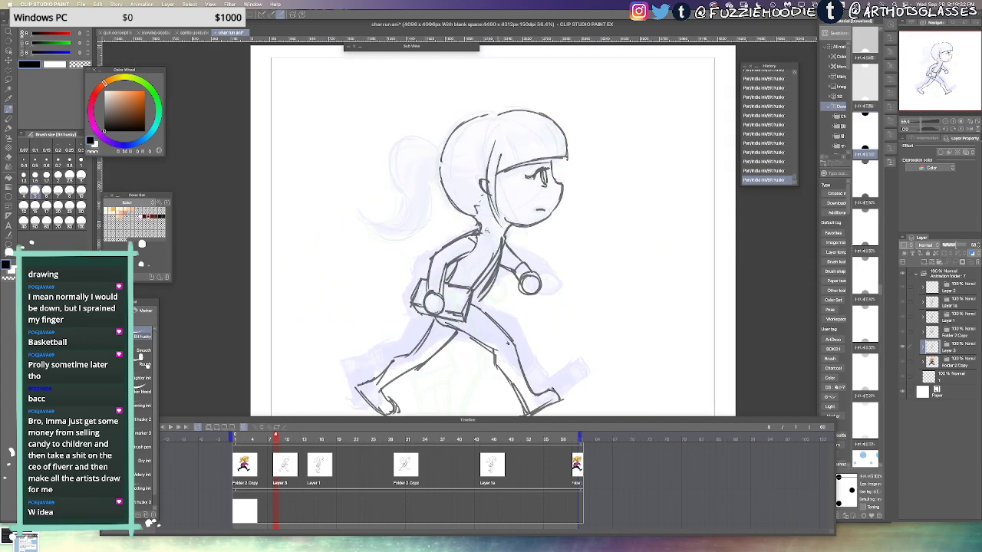
scroll(487, 231, up, 2)
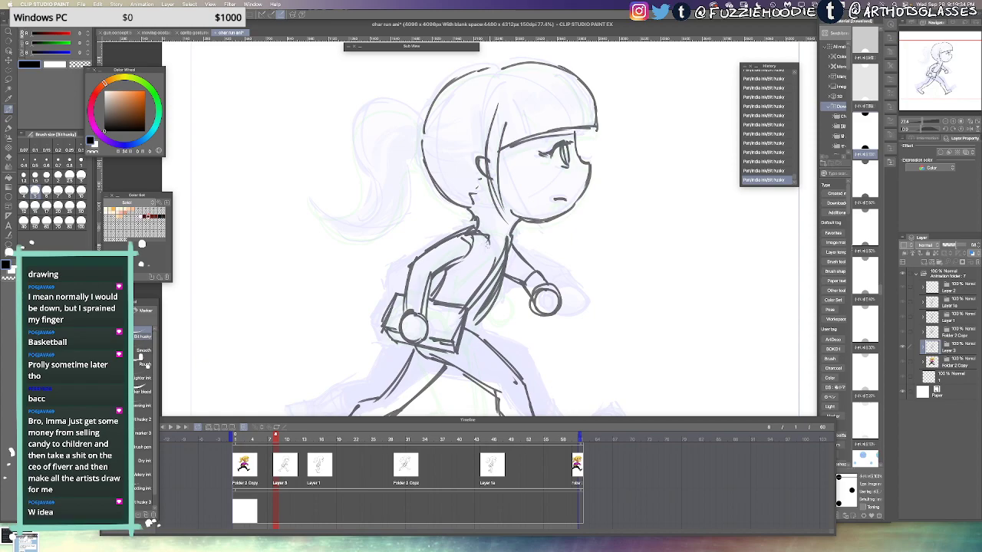
Rework the collar line at the base of the neck on the frame 8 figure
drag(477, 233, 503, 247)
key(super+z)
key(super+z)
key(super+z)
drag(508, 395, 507, 330)
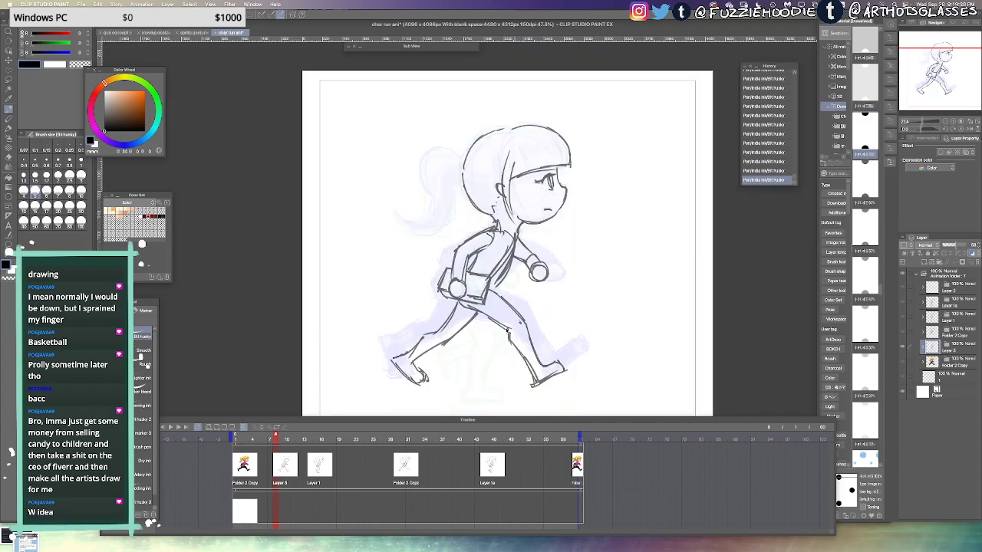
Scrub through the run cycle's drawings, settle on frame 23 and add a new animation cel there
click(259, 439)
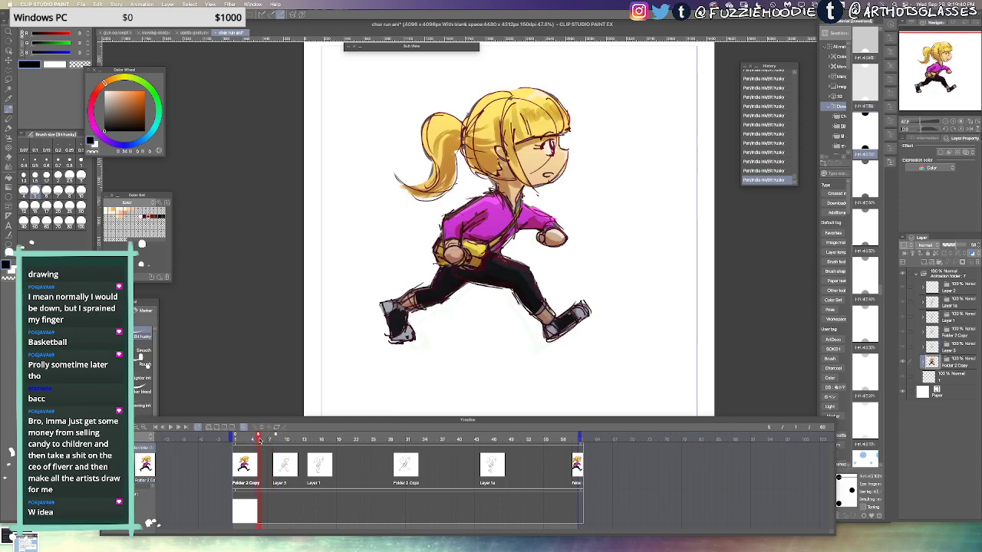
mouse_move(258, 439)
mouse_down()
mouse_move(477, 479)
mouse_move(369, 473)
mouse_up()
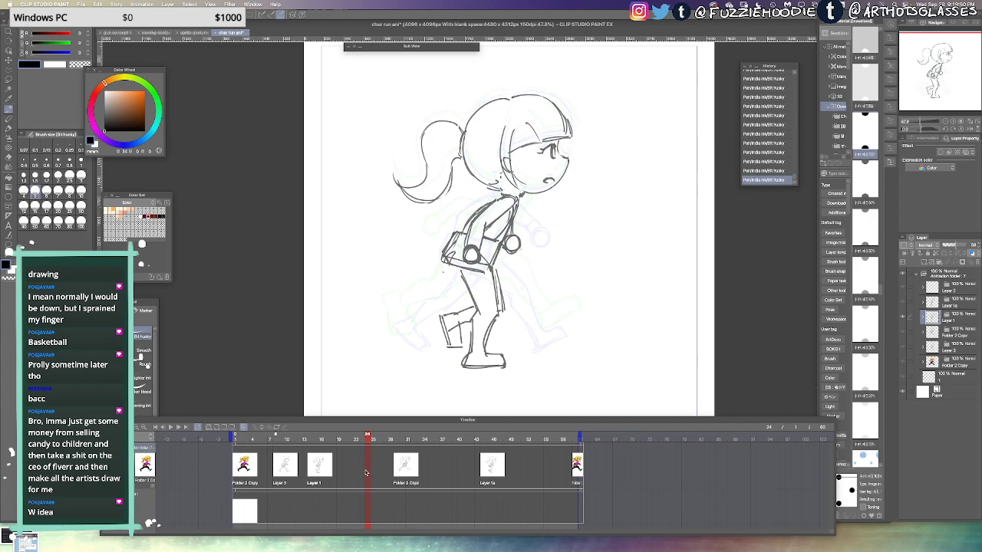
drag(366, 473, 365, 472)
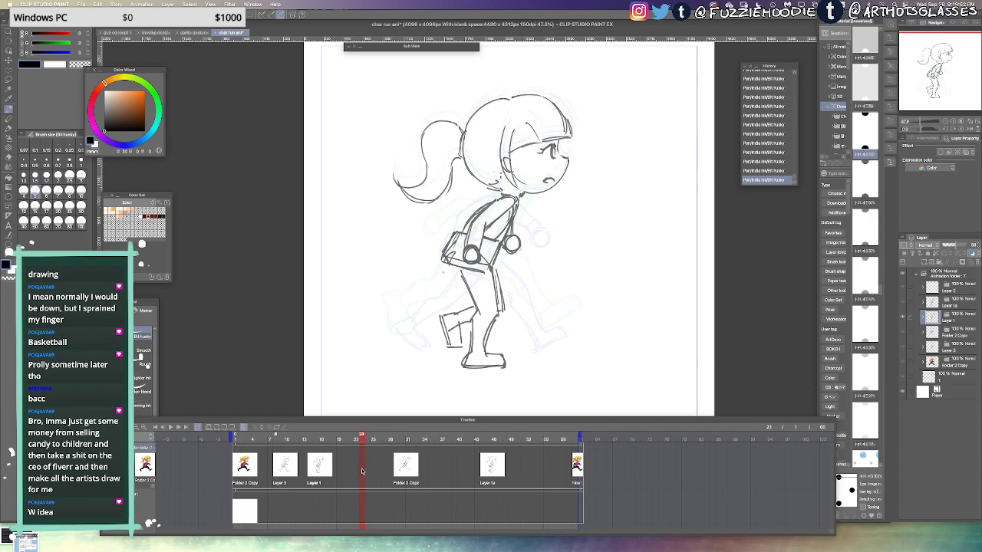
drag(361, 470, 355, 468)
click(230, 424)
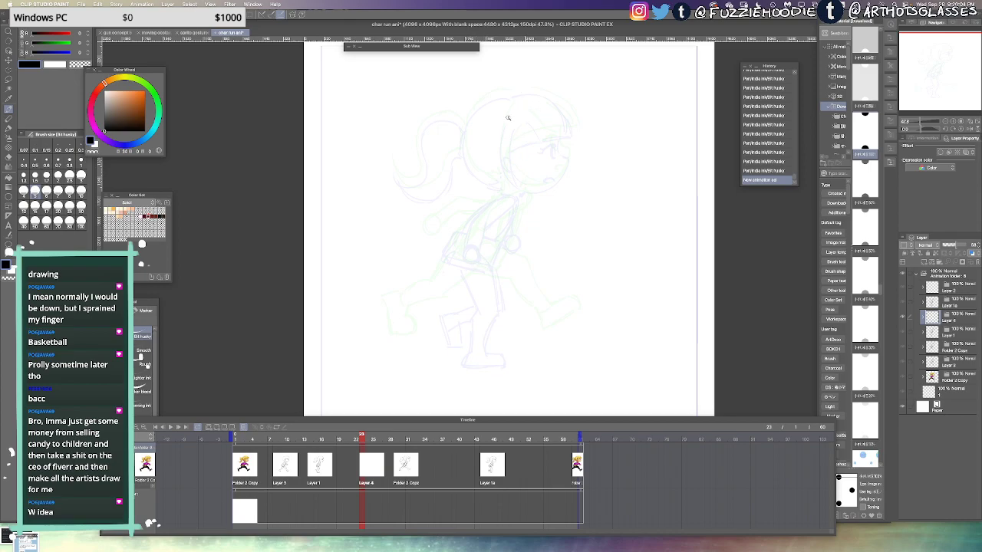
Draw the upper back of the head as an arc from the crown, redoing the stroke until it fits
drag(507, 118, 532, 115)
mouse_move(496, 69)
mouse_down()
mouse_move(491, 127)
mouse_move(451, 209)
mouse_up()
key(ctrl+z)
drag(495, 143, 455, 163)
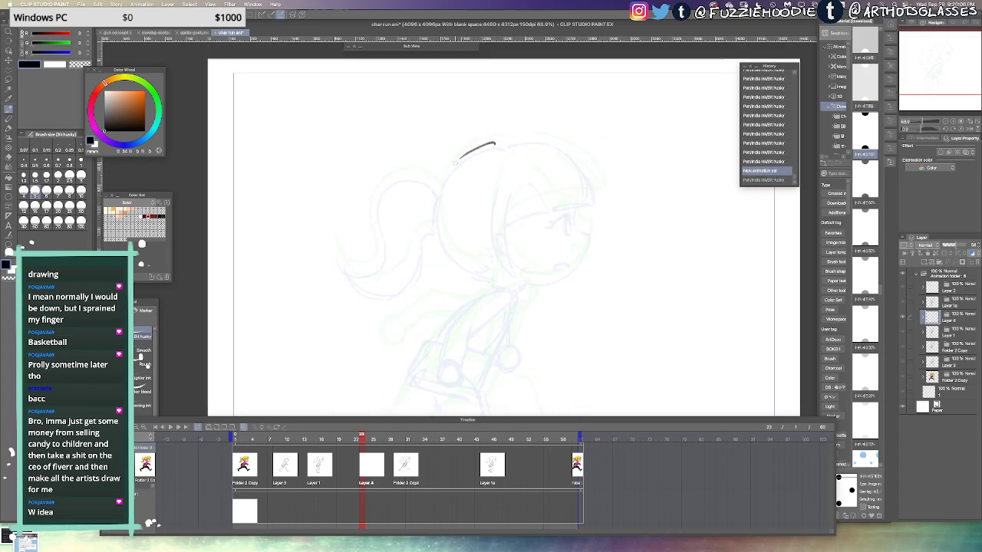
key(ctrl+z)
drag(504, 141, 447, 179)
key(ctrl+z)
mouse_move(504, 140)
mouse_down()
mouse_move(448, 178)
mouse_move(471, 265)
mouse_up()
Draw the lower back of the head down to the nape with a doubled curved line
key(super+z)
mouse_move(448, 178)
mouse_down()
mouse_move(442, 206)
mouse_move(474, 265)
mouse_up()
drag(443, 209, 479, 274)
key(super+z)
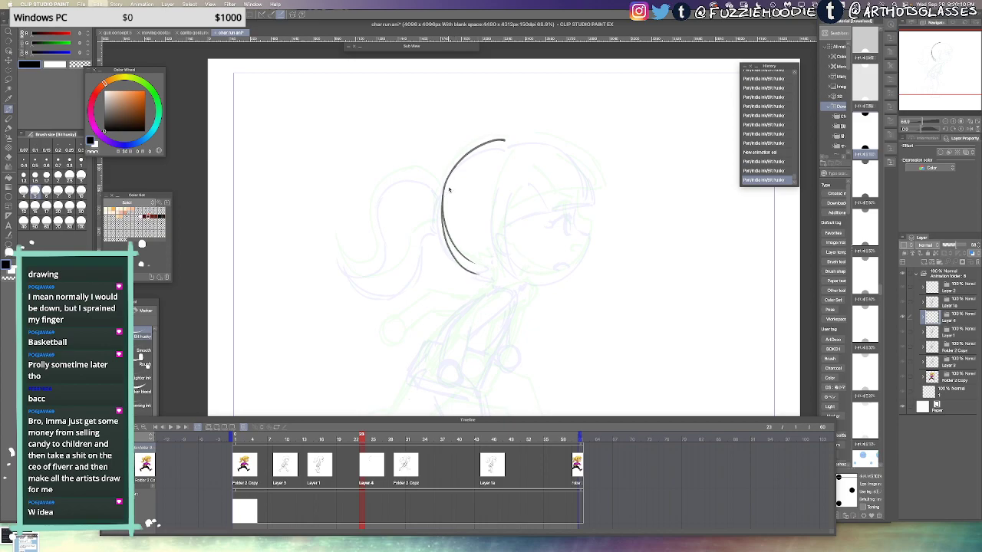
key(super+z)
mouse_move(449, 177)
mouse_down()
mouse_move(442, 211)
mouse_move(472, 266)
mouse_up()
drag(442, 209, 476, 266)
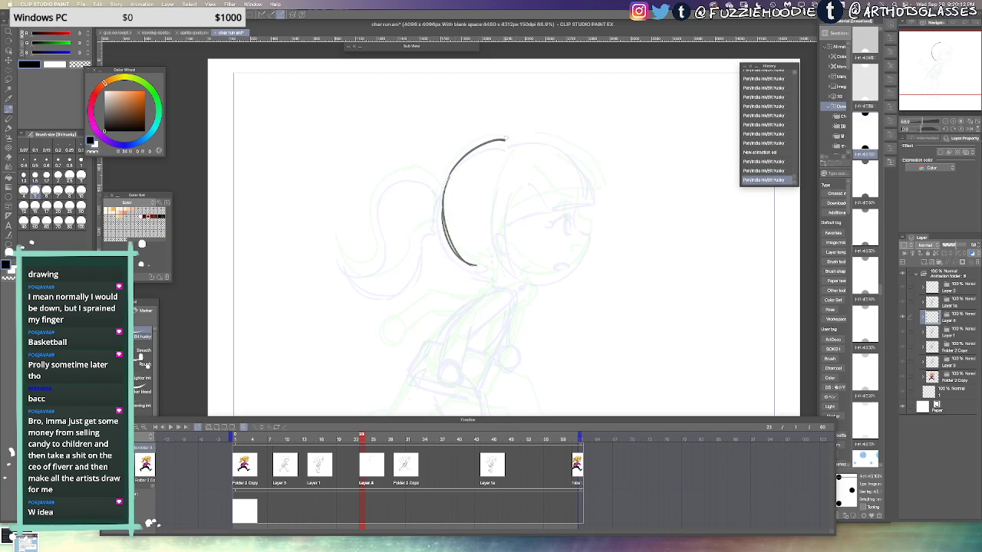
Draw the top of the head forward from the crown and rough in the fringe's front curve
mouse_move(506, 139)
mouse_down()
mouse_move(558, 143)
mouse_move(585, 189)
mouse_up()
key(super+z)
key(super+z)
drag(558, 140, 594, 196)
drag(572, 150, 596, 199)
key(super+z)
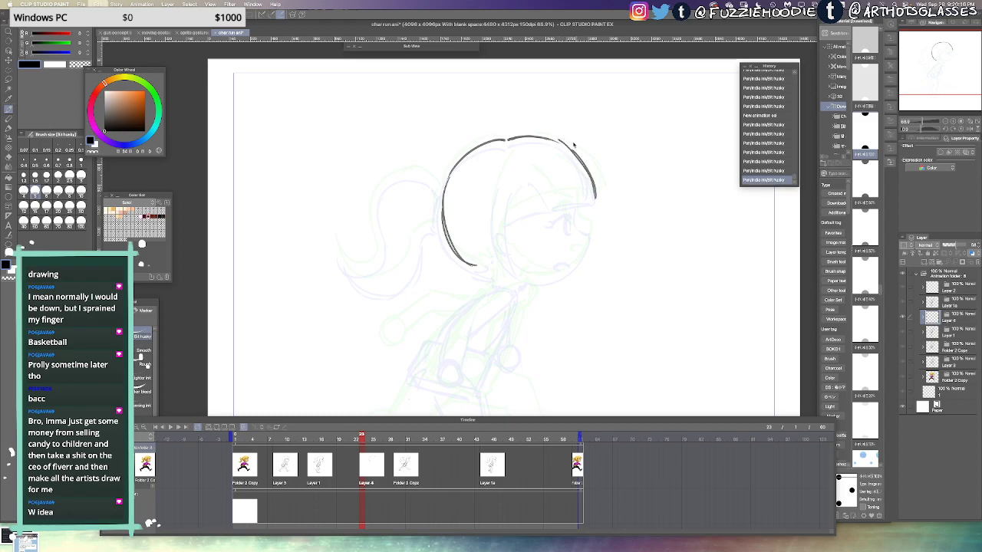
key(super+z)
Redraw the fringe's front edge curving down to brow level, doubling the line near its tip
drag(560, 140, 596, 201)
drag(582, 155, 597, 204)
key(super+z)
key(super+z)
key(super+z)
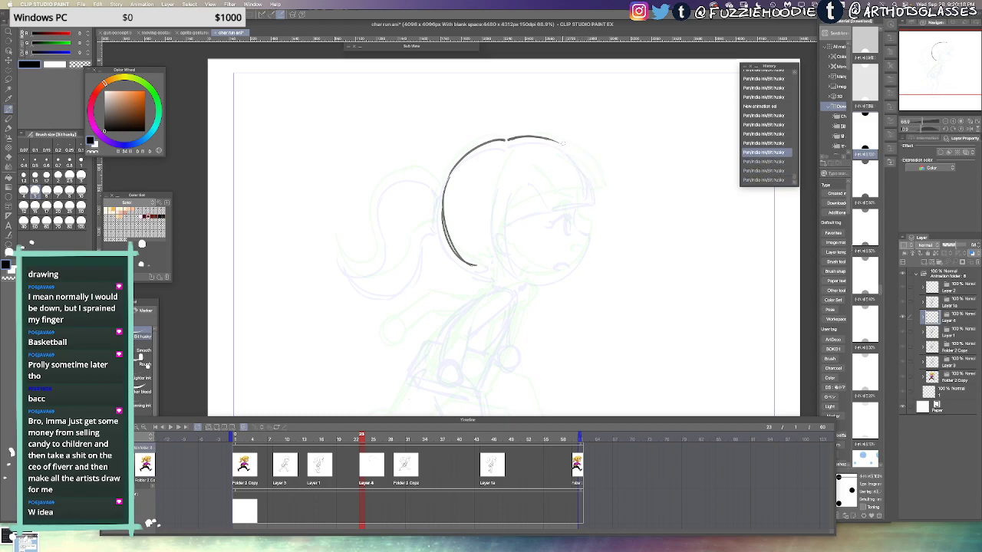
mouse_move(562, 144)
mouse_down()
mouse_move(602, 198)
mouse_move(589, 178)
mouse_move(596, 208)
mouse_up()
key(super+z)
drag(582, 158, 599, 206)
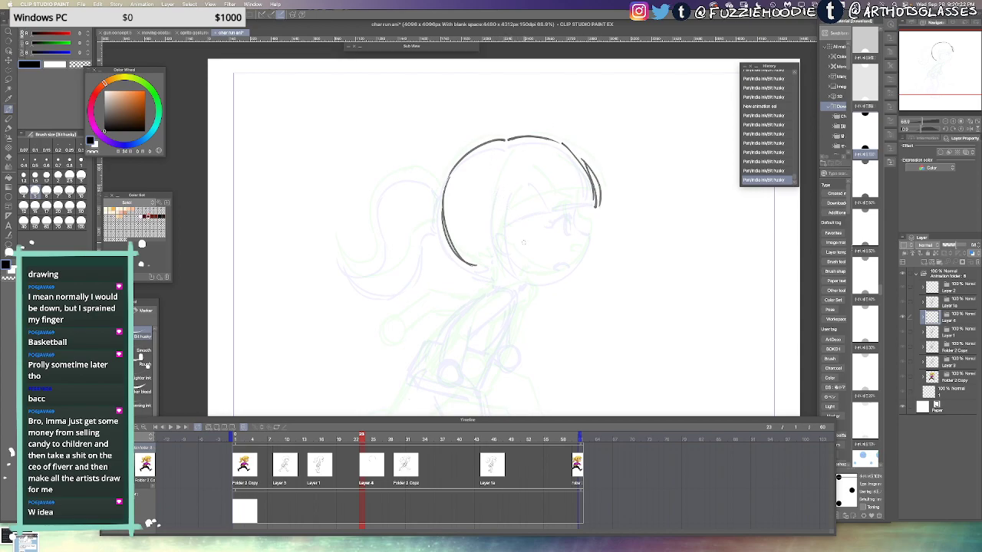
On the frame 15 cel, erase the ear and the side hair lock lines around it
drag(524, 247, 562, 89)
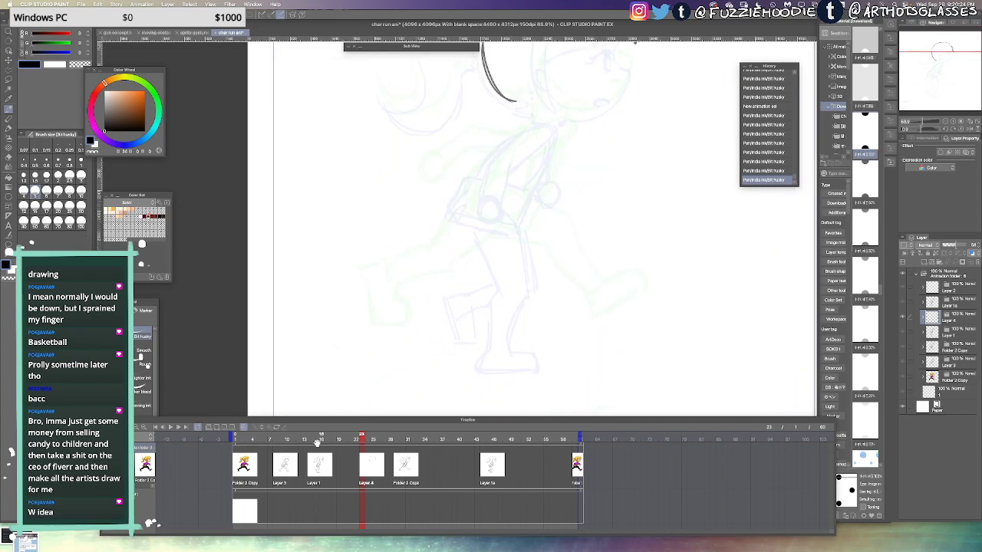
click(315, 439)
scroll(552, 246, up, 2)
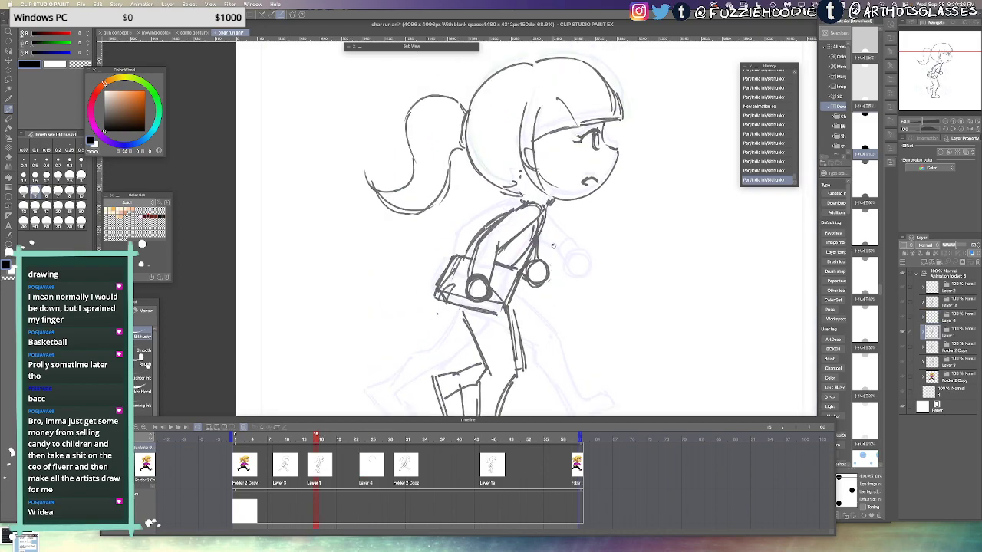
key(e)
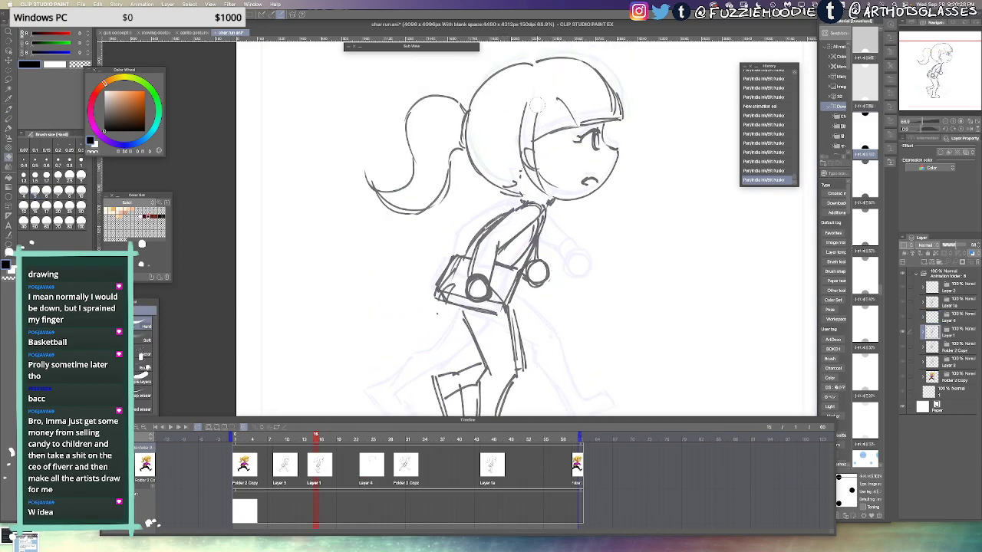
drag(522, 103, 540, 188)
key(p)
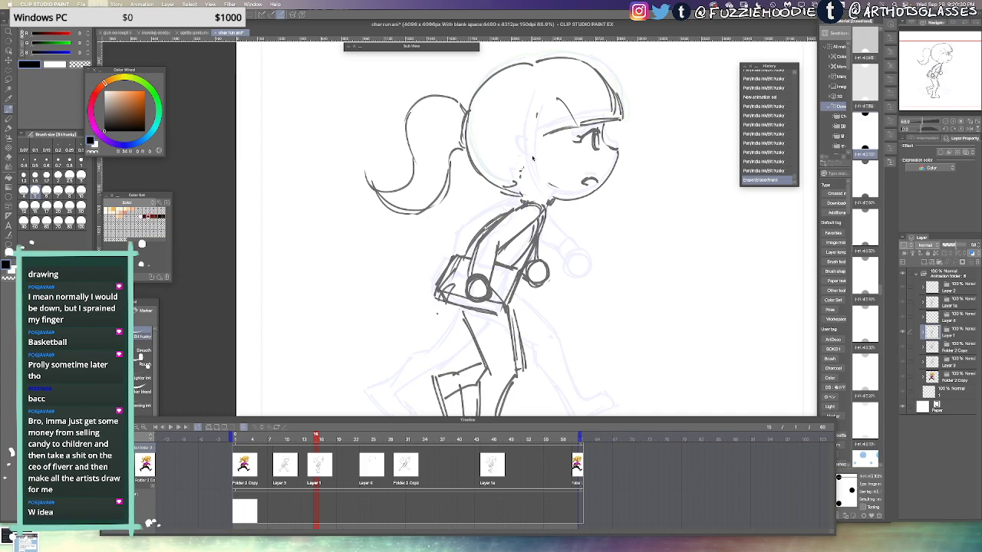
key(ctrl+z)
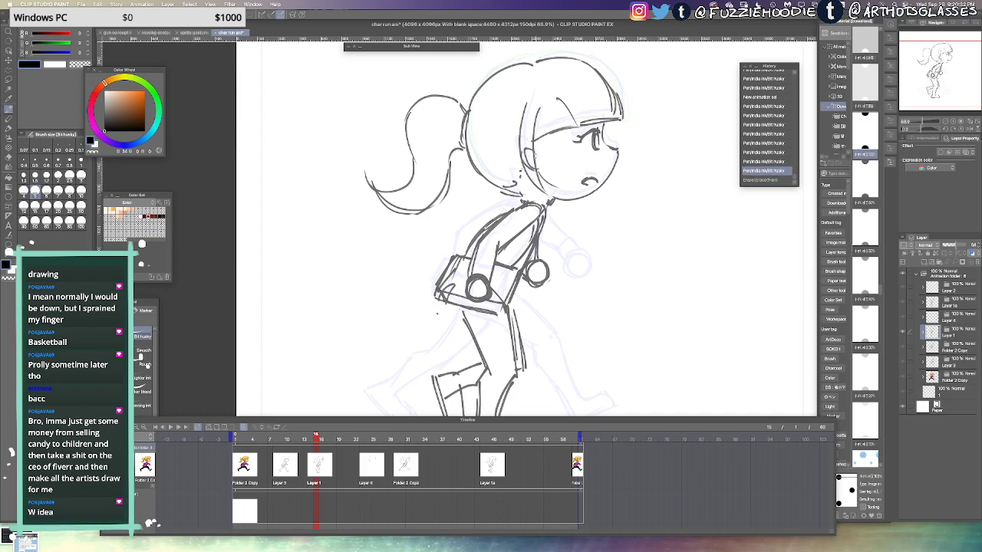
key(ctrl+y)
Redraw the frame 15 ear and sweep new side hair strands from the fringe past the ear to the nape
drag(526, 148, 535, 151)
drag(525, 149, 541, 169)
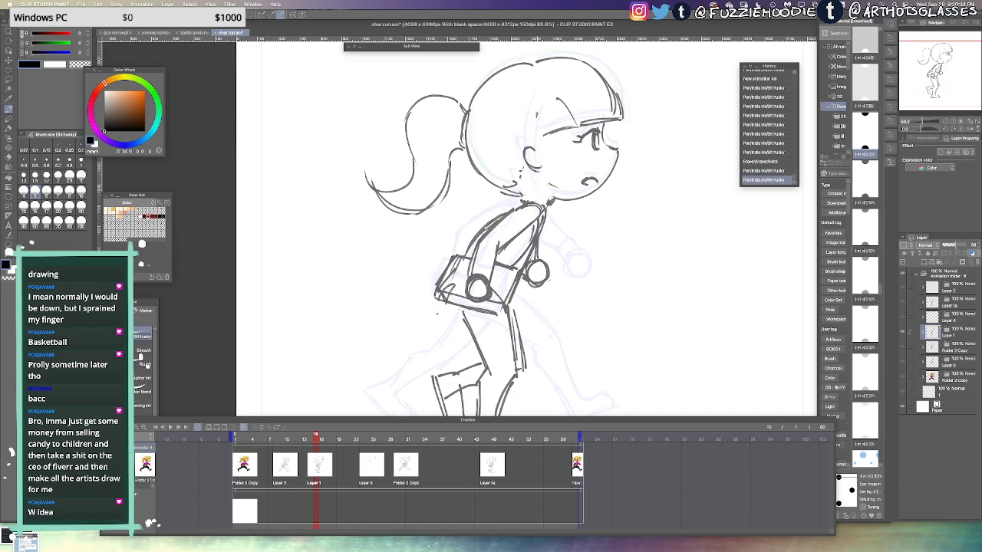
drag(535, 103, 522, 164)
key(ctrl+z)
drag(554, 108, 526, 153)
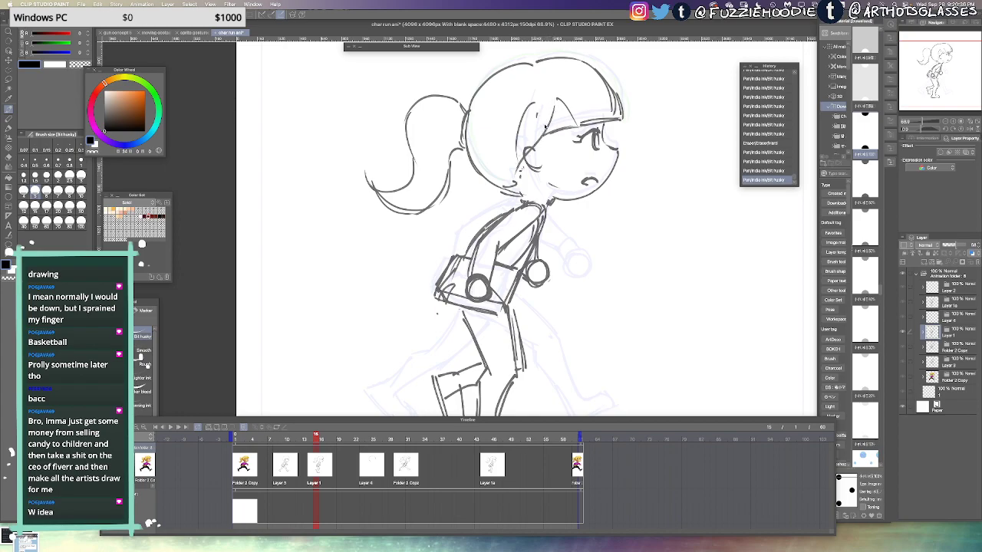
key(ctrl+z)
key(ctrl+z)
drag(553, 110, 536, 141)
mouse_move(535, 103)
mouse_down()
mouse_move(509, 164)
mouse_move(519, 187)
mouse_up()
key(ctrl+z)
drag(510, 137, 521, 189)
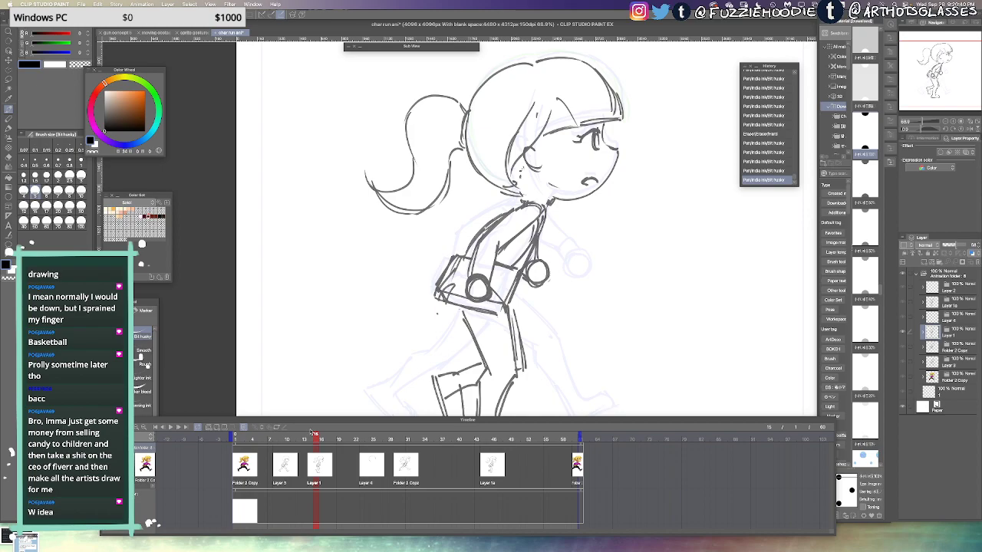
Return to the frame 23 cel and draw the side hair lock sweeping back from the fringe to the nape
mouse_move(313, 435)
mouse_down()
mouse_move(261, 435)
mouse_move(363, 449)
mouse_up()
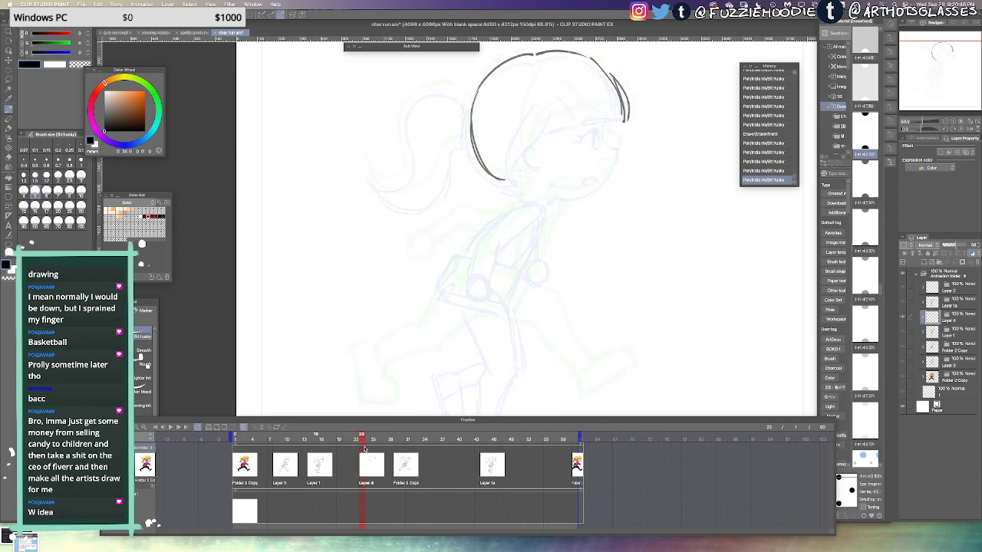
mouse_move(553, 108)
mouse_down()
mouse_move(521, 152)
mouse_move(503, 153)
mouse_move(523, 196)
mouse_up()
key(super+z)
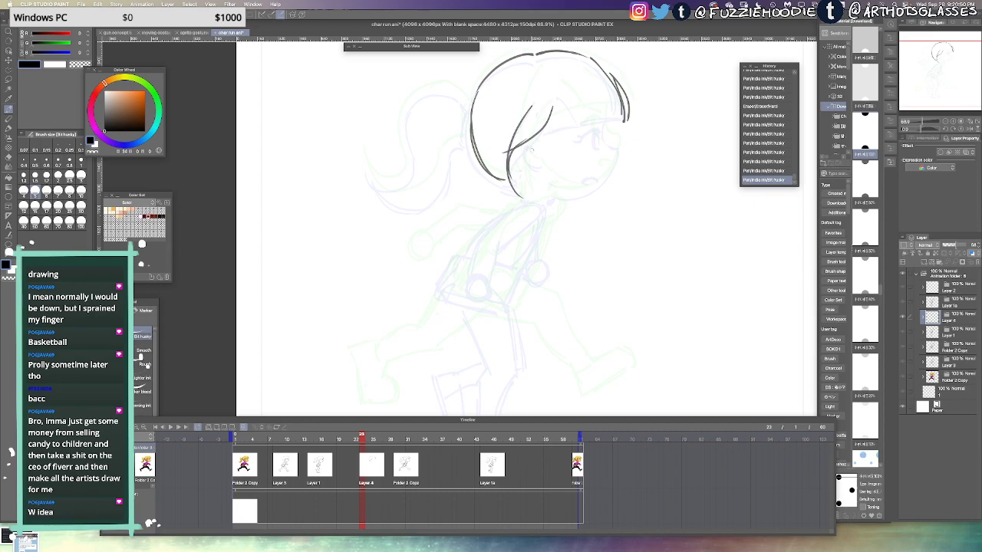
Draw the ear in front of the side hair and the jawline curving from it to the chin
mouse_move(532, 139)
mouse_down()
mouse_move(526, 153)
mouse_move(585, 188)
mouse_up()
key(ctrl+z)
key(ctrl+z)
key(ctrl+z)
key(ctrl+z)
key(super+z)
key(super+z)
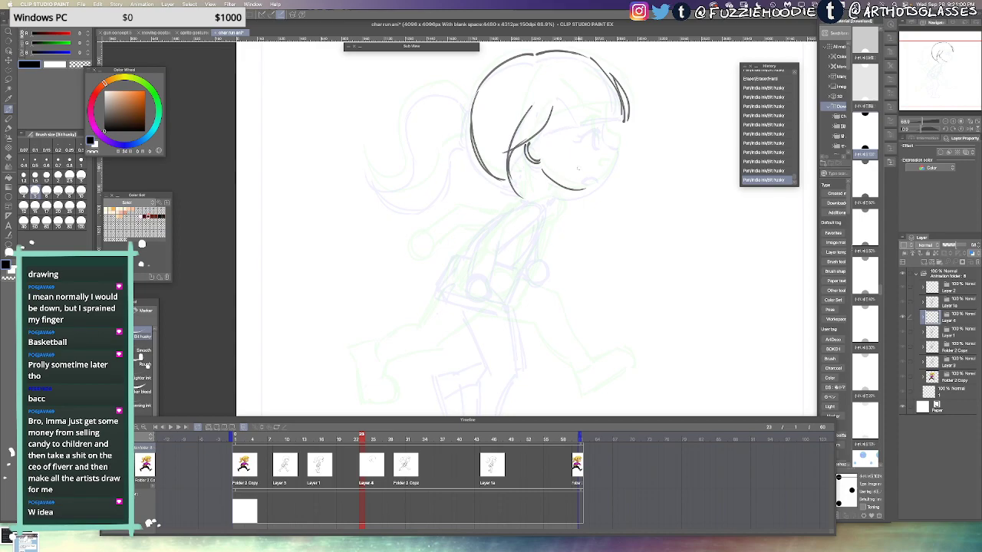
key(super+z)
mouse_move(541, 167)
mouse_down()
mouse_move(583, 187)
mouse_move(549, 181)
mouse_move(588, 186)
mouse_up()
key(super+z)
key(super+z)
key(super+z)
Draw the small brow notch on the face profile and the fringe's lower edge across the forehead
drag(607, 133, 613, 138)
key(super+z)
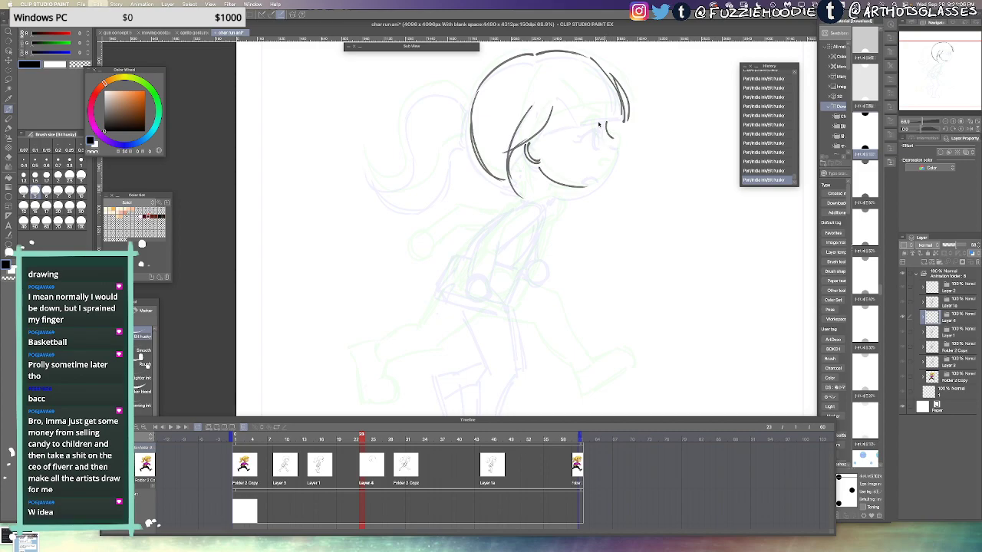
drag(547, 128, 597, 114)
key(super+z)
mouse_move(538, 136)
mouse_down()
mouse_move(625, 115)
mouse_move(620, 142)
mouse_up()
Draw the front of the face around nose and chin, cleaning up where it joins the jawline
drag(620, 141, 595, 190)
key(super+z)
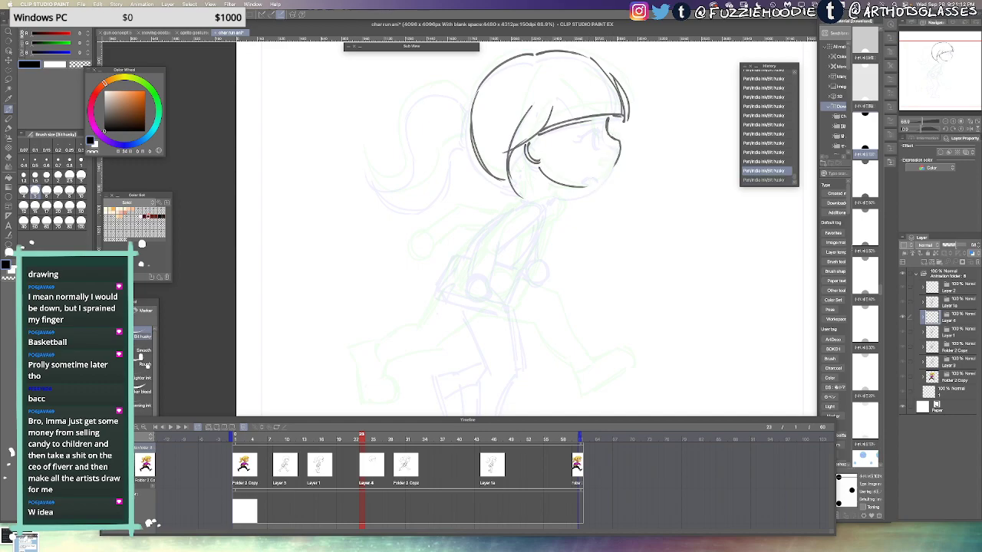
mouse_move(620, 141)
mouse_down()
mouse_move(578, 192)
mouse_move(561, 183)
mouse_up()
key(e)
mouse_move(558, 181)
mouse_down()
mouse_move(578, 190)
mouse_move(599, 174)
mouse_up()
key(p)
key(p)
key(ctrl+z)
key(ctrl+z)
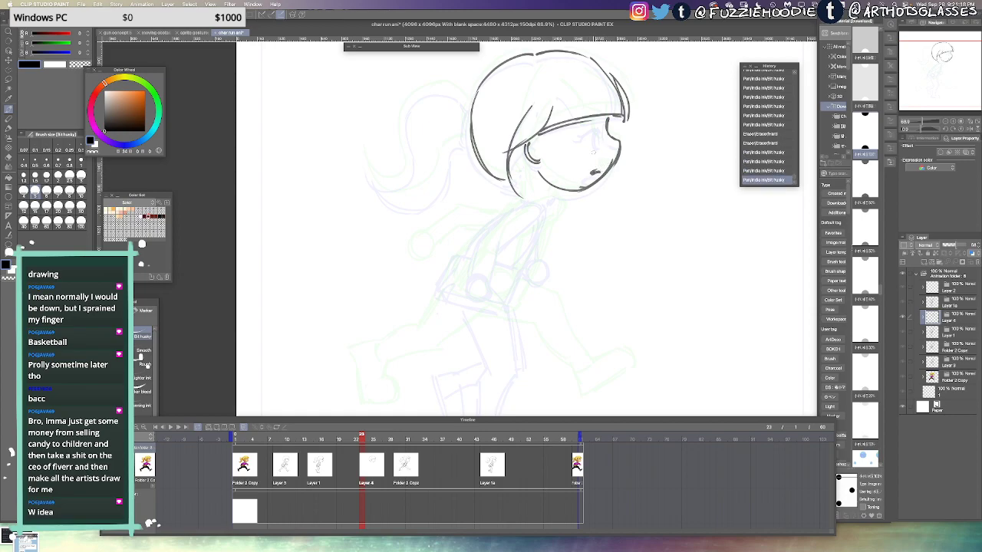
Draw a small mouth and the eye with its upper lashes beneath the fringe
key(ctrl+z)
drag(592, 171, 598, 167)
mouse_move(595, 125)
mouse_down()
mouse_move(601, 145)
mouse_move(603, 129)
mouse_move(579, 132)
mouse_move(602, 129)
mouse_up()
key(super+z)
key(super+z)
key(super+z)
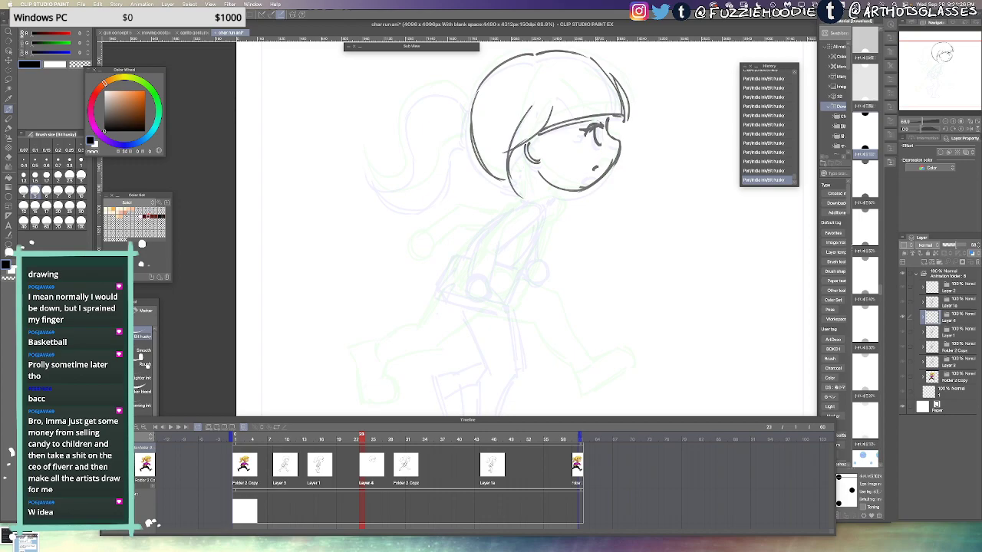
Erase the mouth and redraw it as a short flat line
key(e)
drag(596, 164, 594, 170)
drag(594, 167, 600, 170)
key(p)
drag(596, 167, 599, 167)
key(ctrl+z)
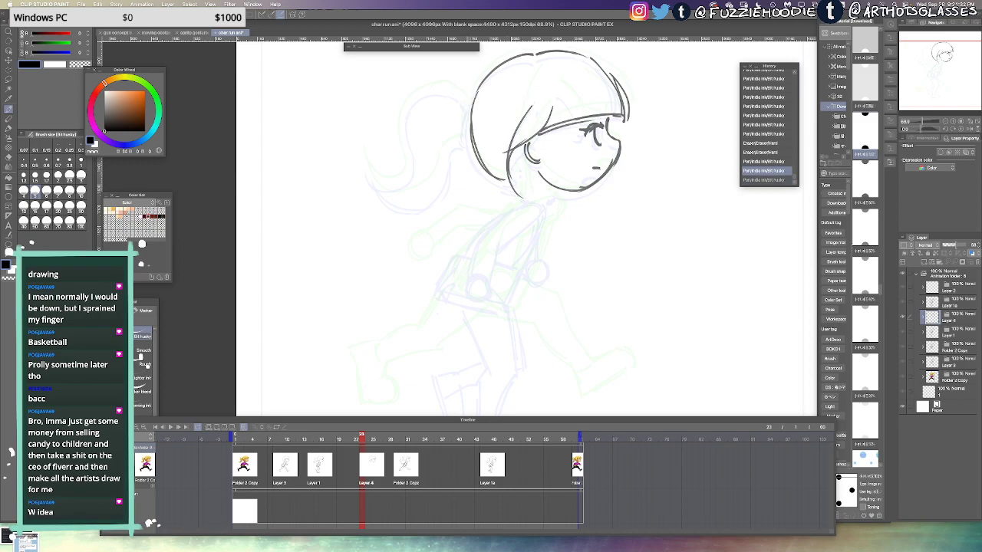
mouse_move(436, 100)
mouse_down()
mouse_move(470, 103)
mouse_move(441, 146)
mouse_move(454, 158)
mouse_up()
key(ctrl+z)
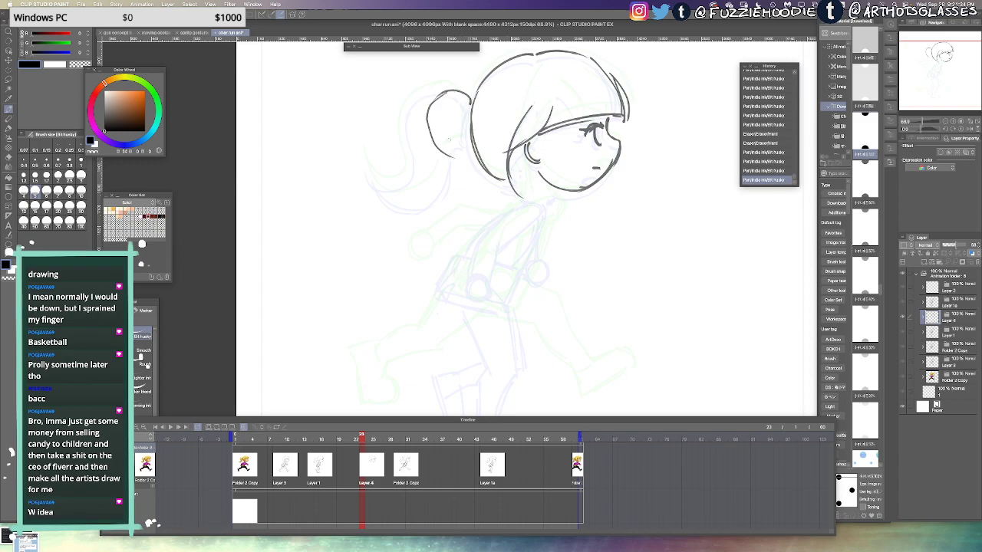
key(ctrl+z)
mouse_move(451, 93)
mouse_down()
mouse_move(430, 104)
mouse_move(454, 155)
mouse_up()
key(super+z)
drag(431, 106, 458, 162)
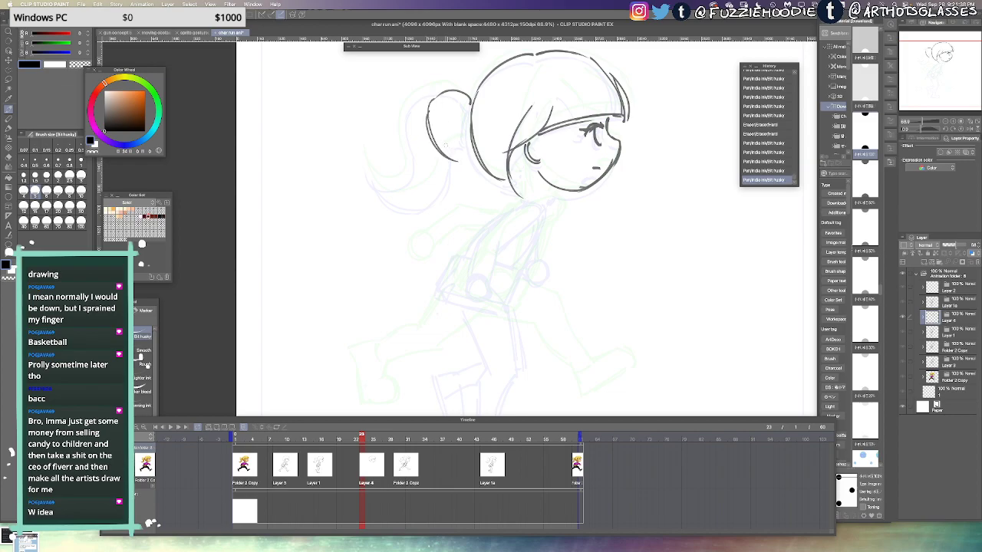
key(super+z)
key(super+z)
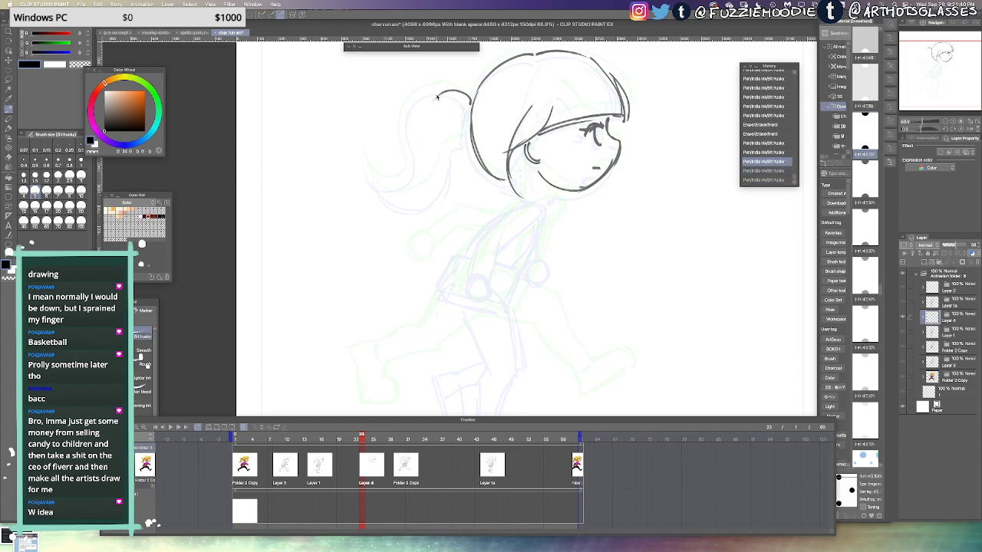
drag(437, 97, 454, 160)
key(super+z)
mouse_move(440, 97)
mouse_down()
mouse_move(441, 163)
mouse_move(457, 177)
mouse_up()
mouse_move(426, 123)
mouse_down()
mouse_move(450, 167)
mouse_move(411, 204)
mouse_up()
key(super+z)
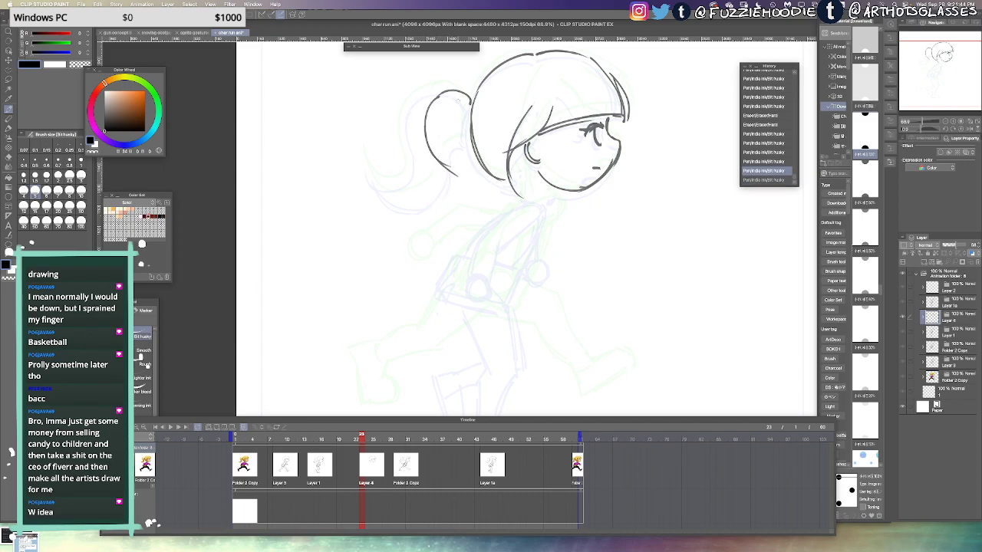
key(super+z)
key(super+z)
key(super+z)
Draw the hair tie at the back of the head and the ponytail's top edge rising from it
drag(472, 109, 467, 109)
drag(471, 113, 469, 146)
drag(468, 110, 466, 145)
mouse_move(469, 110)
mouse_down()
mouse_move(452, 92)
mouse_move(429, 94)
mouse_move(414, 133)
mouse_up()
key(super+z)
key(super+z)
key(super+z)
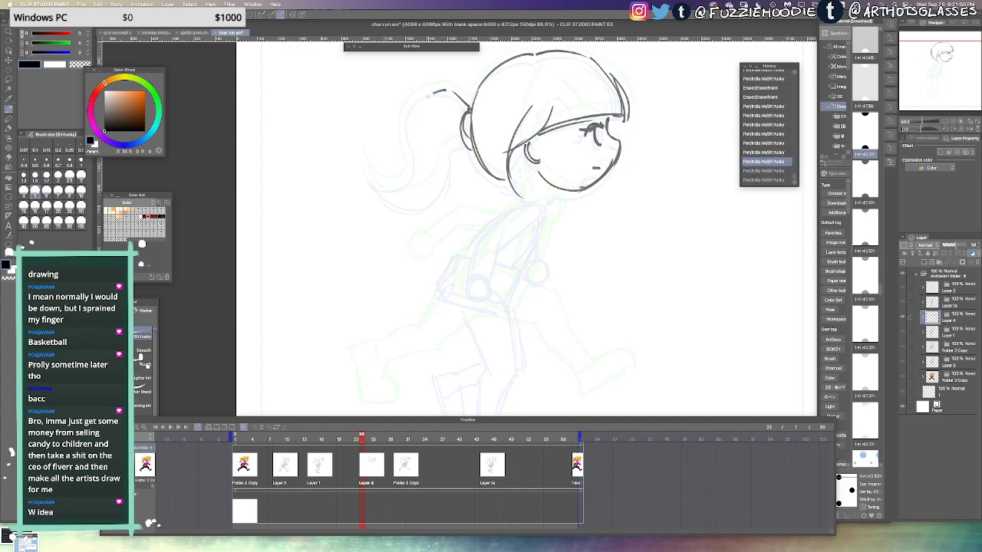
Draw the ponytail's outer and inner curves down to the tip flicking backward
mouse_move(428, 97)
mouse_down()
mouse_move(426, 155)
mouse_move(418, 103)
mouse_move(427, 155)
mouse_move(407, 122)
mouse_move(431, 160)
mouse_up()
key(super+z)
key(super+z)
mouse_move(406, 116)
mouse_down()
mouse_move(429, 131)
mouse_move(431, 172)
mouse_move(417, 198)
mouse_up()
key(super+z)
mouse_move(420, 156)
mouse_down()
mouse_move(424, 198)
mouse_move(380, 203)
mouse_up()
mouse_move(365, 169)
mouse_down()
mouse_move(401, 210)
mouse_move(433, 214)
mouse_up()
mouse_move(397, 209)
mouse_down()
mouse_move(448, 187)
mouse_move(441, 206)
mouse_up()
Add small hair strokes at the nape and a short throat line under the chin
drag(494, 169, 483, 159)
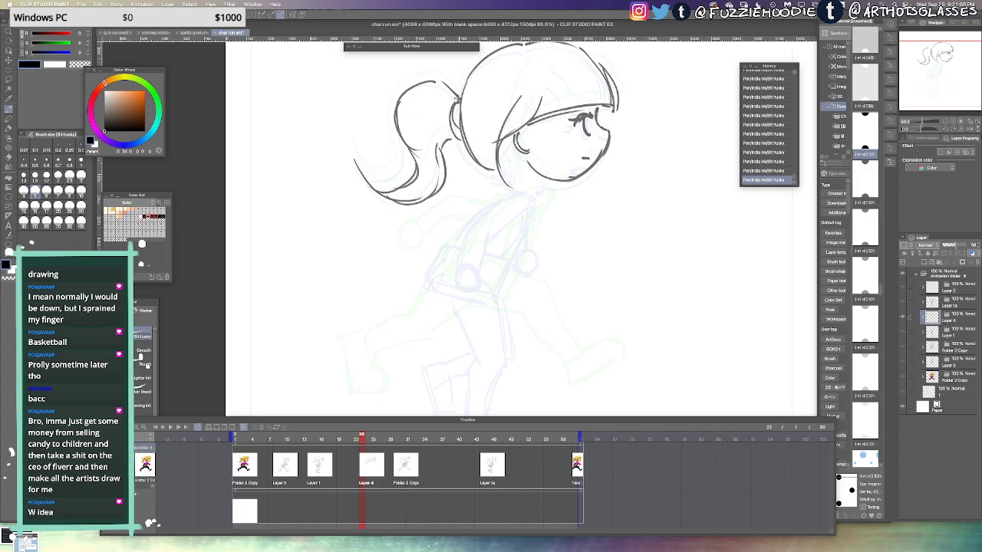
mouse_move(460, 125)
mouse_down()
mouse_move(465, 151)
mouse_move(491, 171)
mouse_move(481, 168)
mouse_move(539, 193)
mouse_up()
key(super+z)
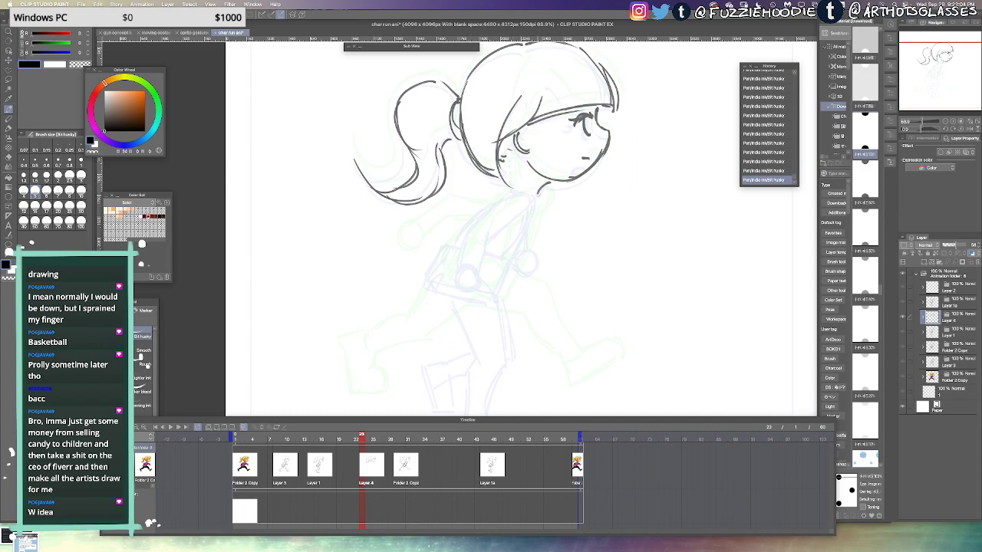
mouse_move(506, 166)
mouse_down()
mouse_move(512, 189)
mouse_move(527, 182)
mouse_up()
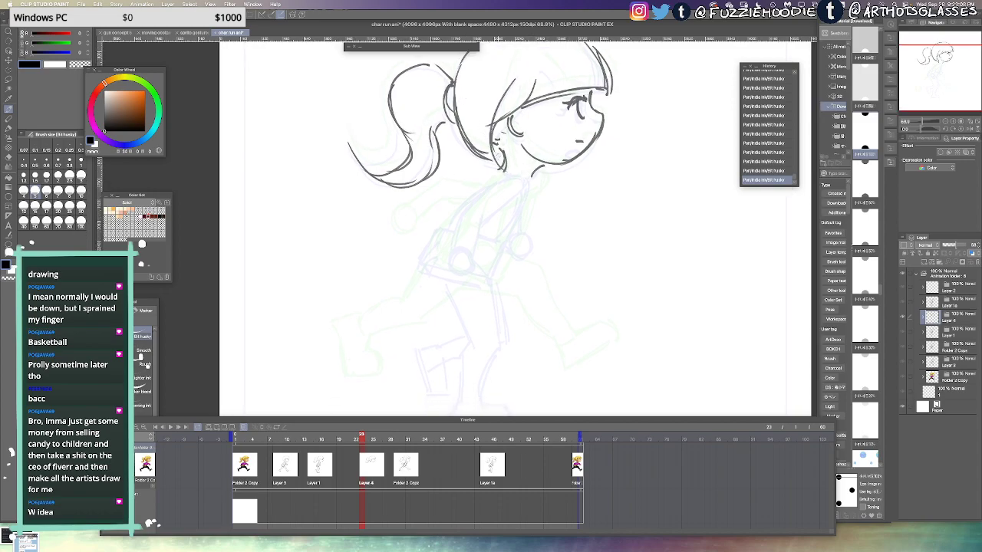
Draw the near arm bending down from the shoulder to a round fist beside the hip, closing its inner edge
mouse_move(518, 176)
mouse_down()
mouse_move(538, 178)
mouse_move(477, 209)
mouse_up()
key(super+z)
key(super+z)
key(super+z)
key(ctrl+z)
mouse_move(477, 246)
mouse_down()
mouse_move(486, 250)
mouse_move(474, 245)
mouse_up()
drag(479, 207, 471, 247)
mouse_move(476, 209)
mouse_down()
mouse_move(471, 224)
mouse_move(492, 224)
mouse_move(488, 247)
mouse_up()
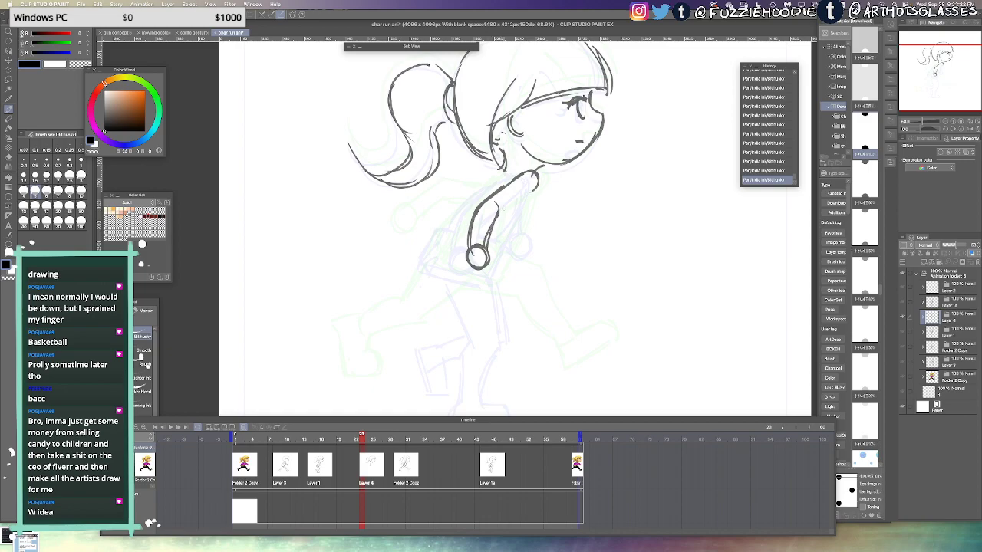
mouse_move(502, 210)
mouse_down()
mouse_move(535, 184)
mouse_move(537, 194)
mouse_move(506, 187)
mouse_up()
key(super+z)
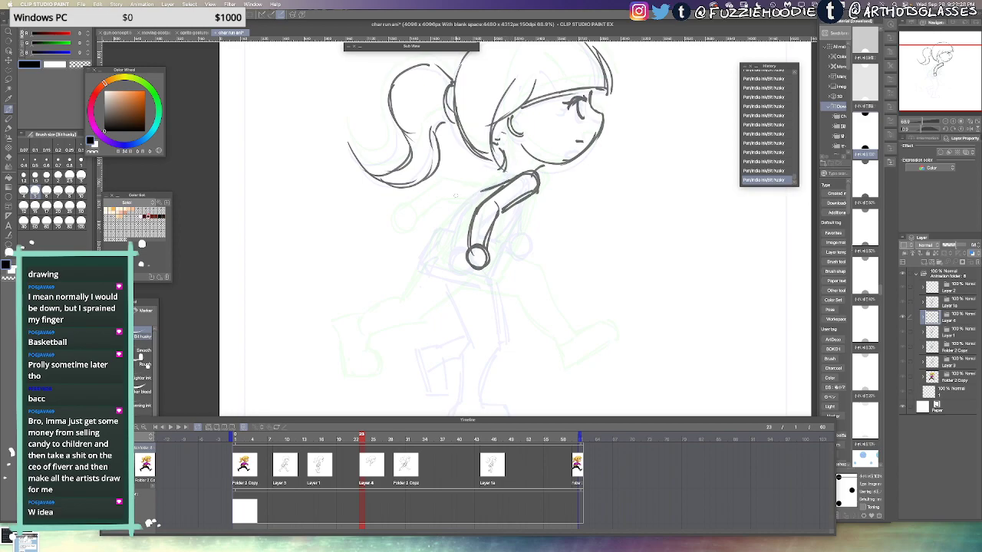
Draw the curved back line below the shoulder and a short start for the far arm behind it
mouse_move(446, 196)
mouse_down()
mouse_move(519, 176)
mouse_move(449, 227)
mouse_up()
key(super+z)
key(super+z)
key(super+z)
mouse_move(490, 184)
mouse_down()
mouse_move(463, 225)
mouse_move(451, 224)
mouse_up()
key(super+z)
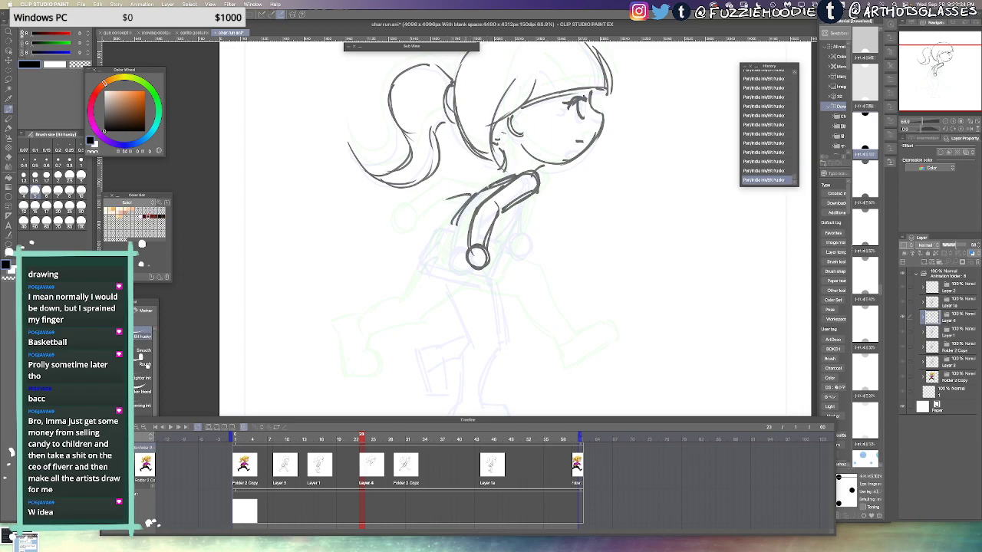
Draw the far arm bent behind the back, ending in a round fist, and join its underside to the torso
key(ctrl+z)
mouse_move(477, 191)
mouse_down()
mouse_move(432, 207)
mouse_move(411, 231)
mouse_up()
mouse_move(442, 197)
mouse_down()
mouse_move(415, 230)
mouse_move(419, 246)
mouse_move(431, 233)
mouse_up()
key(ctrl+z)
key(ctrl+z)
key(ctrl+z)
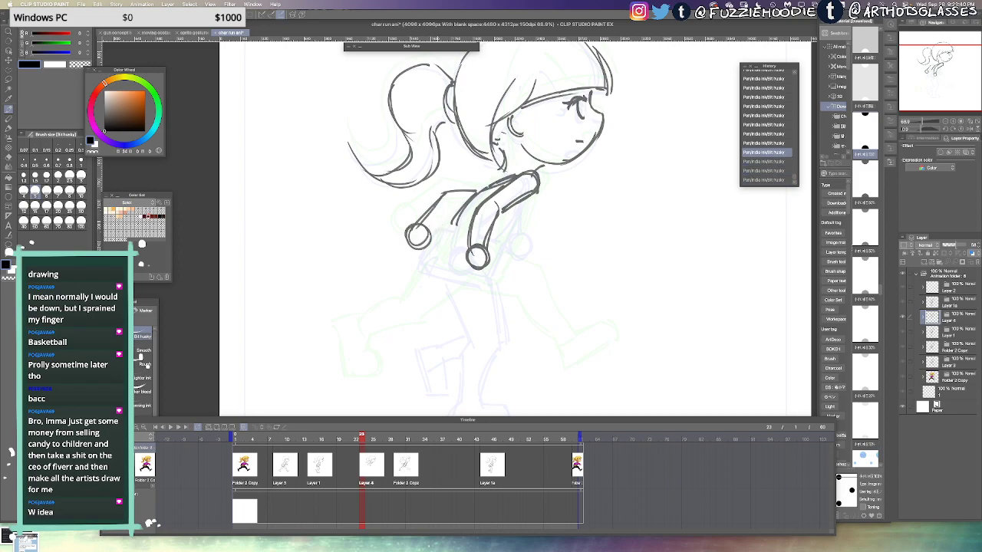
key(ctrl+y)
key(ctrl+y)
key(ctrl+y)
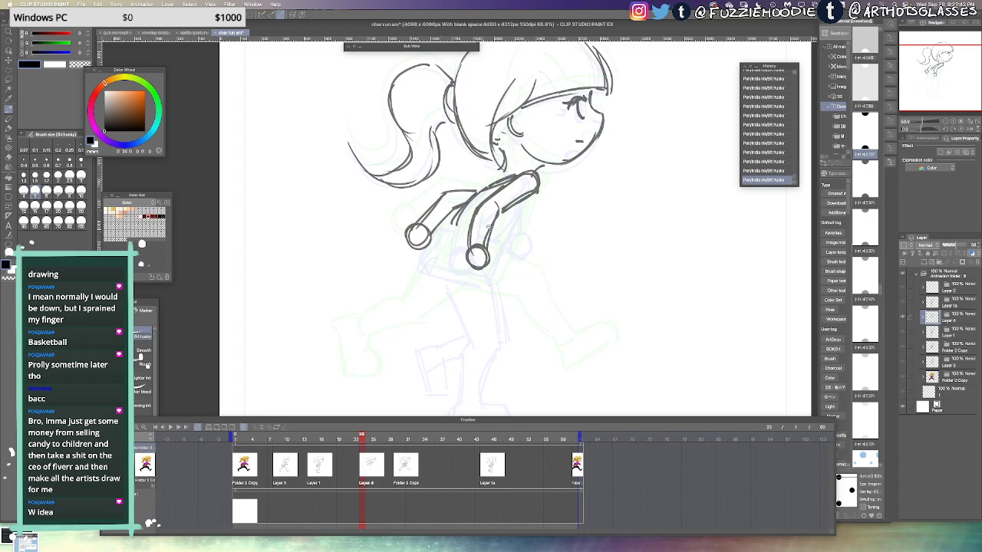
Draw the rear edge of the shorts block at the hips and its slanted lower edge
scroll(483, 228, up, 3)
drag(460, 239, 434, 231)
key(ctrl+z)
mouse_move(439, 231)
mouse_down()
mouse_move(407, 279)
mouse_move(412, 294)
mouse_up()
drag(411, 279, 483, 297)
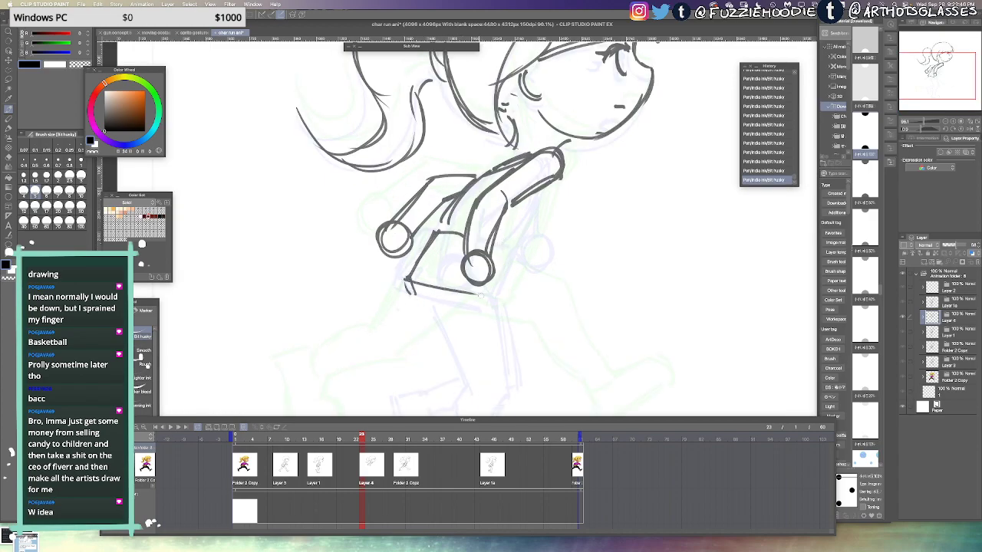
key(ctrl+z)
drag(410, 277, 501, 301)
Draw the front edge of the shorts block and double its lower edge with a second parallel hem line
mouse_move(491, 239)
mouse_down()
mouse_move(530, 248)
mouse_move(515, 301)
mouse_up()
drag(531, 249, 511, 304)
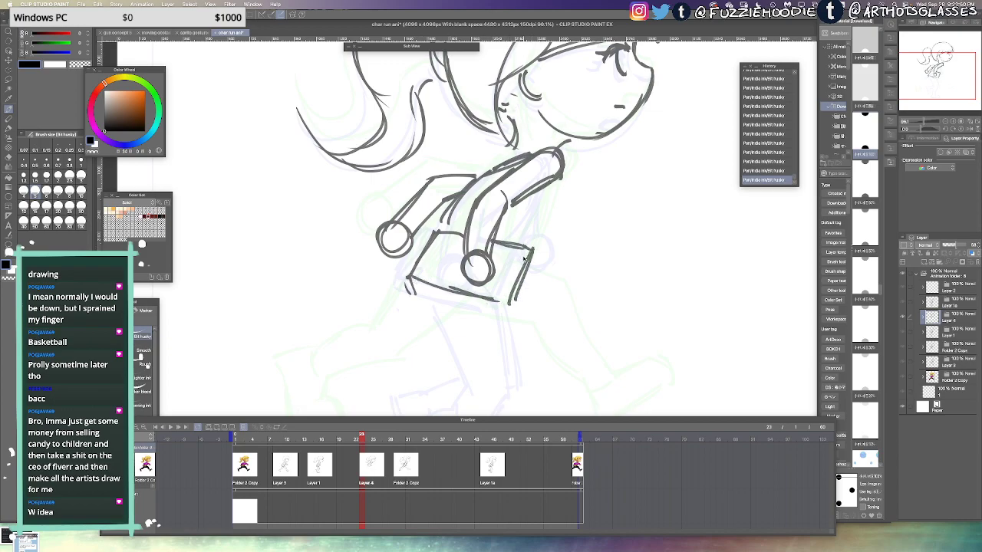
key(ctrl+z)
key(ctrl+z)
drag(528, 249, 504, 313)
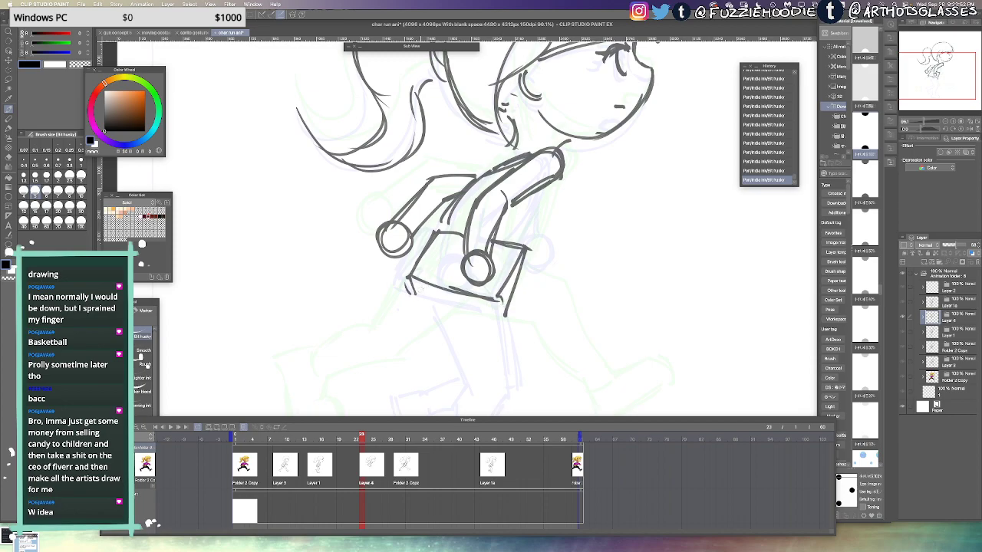
drag(413, 287, 506, 315)
drag(448, 298, 497, 314)
drag(411, 273, 494, 301)
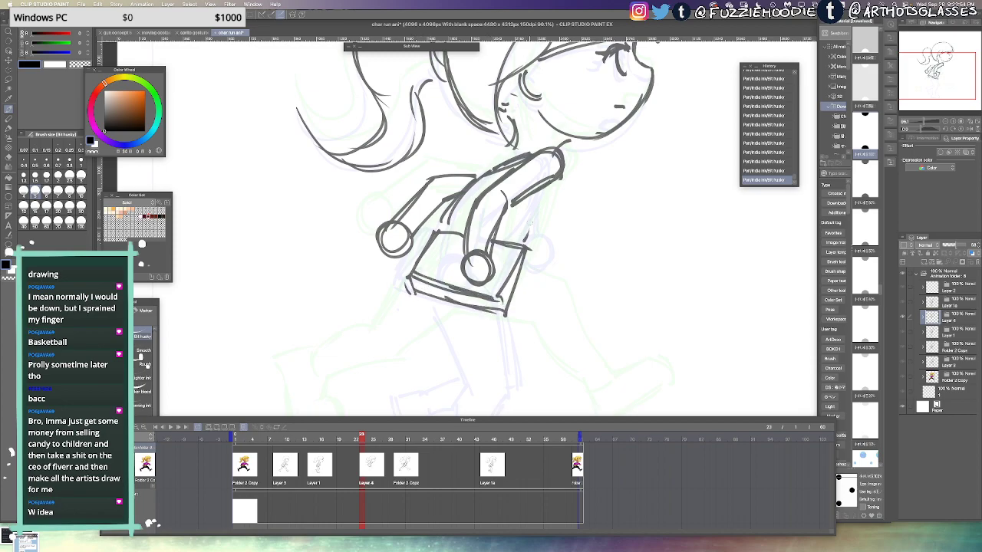
Draw the torso's front line from shoulder to waist, and erase and redraw the back line between the arms
mouse_move(543, 188)
mouse_down()
mouse_move(521, 248)
mouse_move(520, 238)
mouse_up()
key(e)
drag(475, 178, 443, 222)
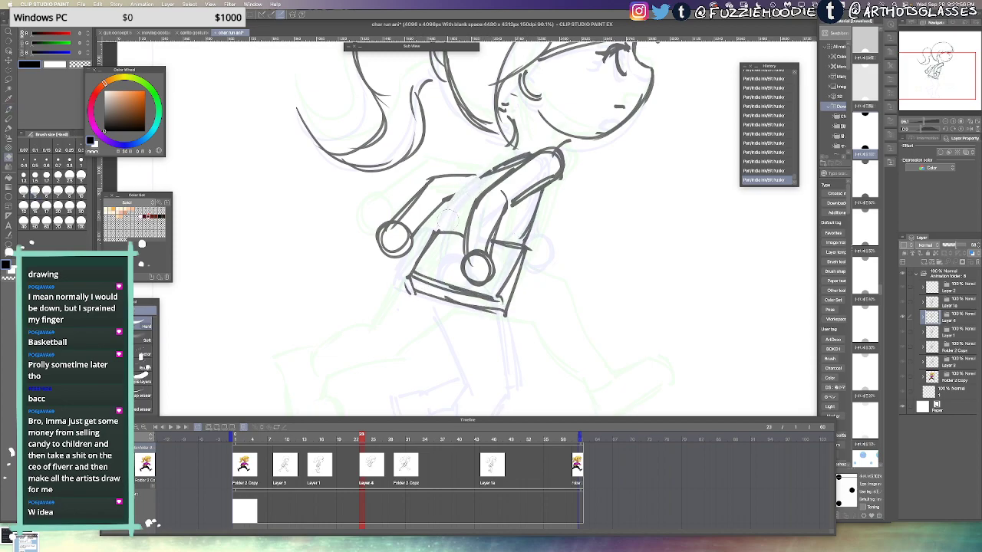
key(p)
drag(491, 173, 457, 230)
key(ctrl+z)
mouse_move(482, 177)
mouse_down()
mouse_move(447, 231)
mouse_move(493, 172)
mouse_up()
drag(507, 164, 488, 172)
drag(484, 245, 481, 175)
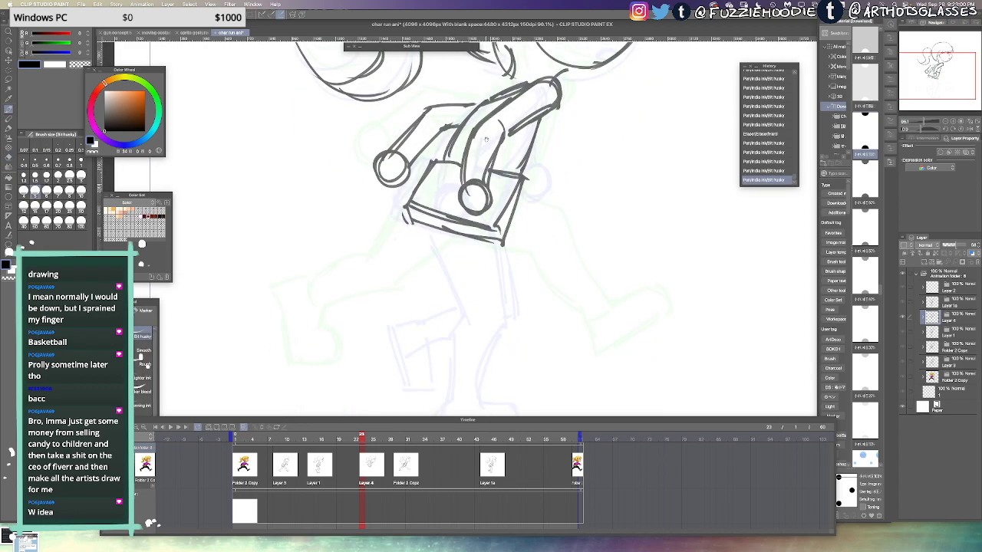
drag(535, 128, 509, 167)
Draw the forward leg's front contour from hip through knee to ankle and a slanted sole line below it
drag(478, 259, 489, 229)
scroll(514, 226, down, 5)
scroll(485, 220, up, 3)
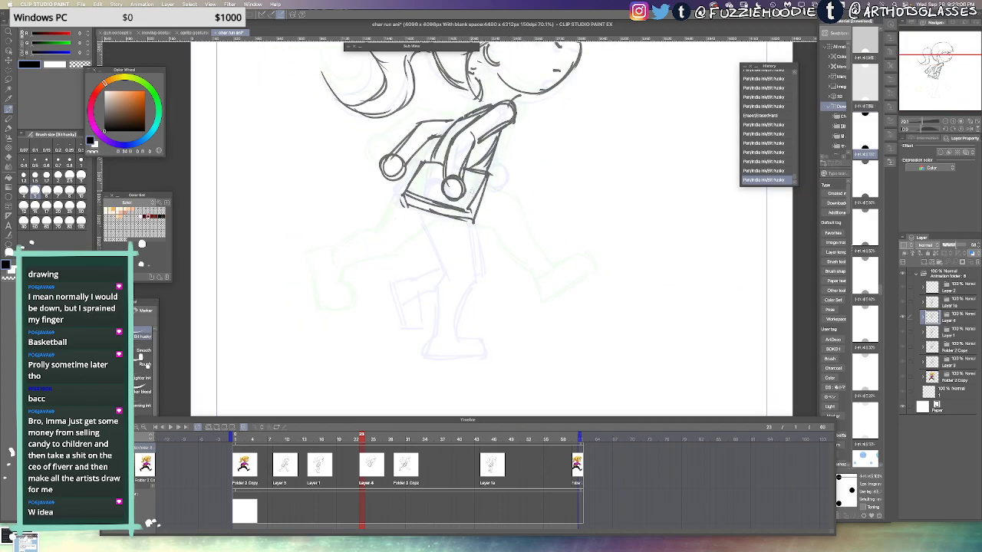
mouse_move(483, 193)
mouse_down()
mouse_move(508, 217)
mouse_move(531, 299)
mouse_up()
key(super+z)
drag(514, 246, 529, 294)
mouse_move(506, 329)
mouse_down()
mouse_move(551, 300)
mouse_move(545, 315)
mouse_move(558, 310)
mouse_up()
key(ctrl+z)
key(ctrl+z)
key(ctrl+z)
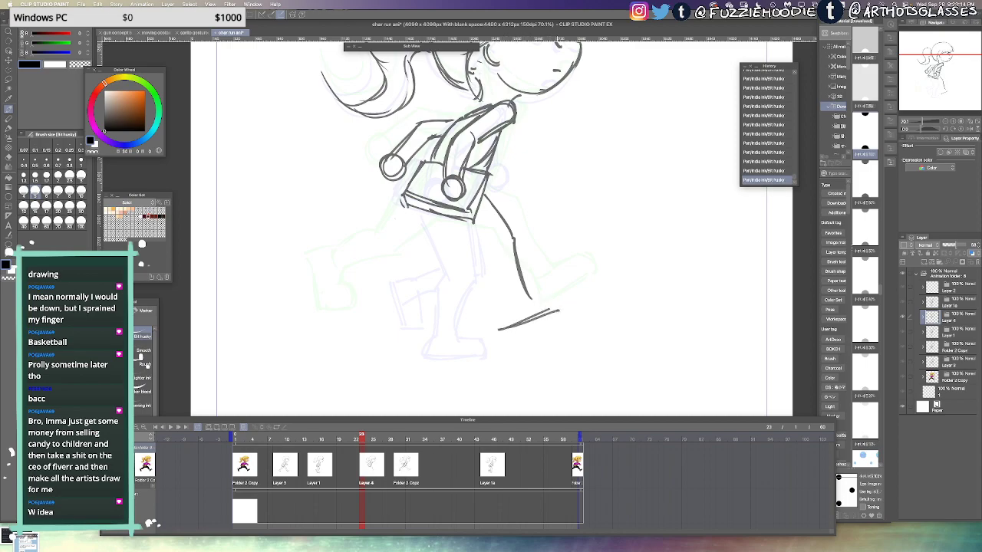
Draw the forward leg's rear contour from the crotch through the back of the knee to the heel
mouse_move(462, 225)
mouse_down()
mouse_move(493, 253)
mouse_move(506, 308)
mouse_up()
drag(488, 262, 514, 319)
key(ctrl+z)
key(ctrl+z)
drag(489, 247, 493, 282)
mouse_move(493, 276)
mouse_down()
mouse_move(514, 308)
mouse_move(554, 299)
mouse_move(520, 320)
mouse_move(560, 294)
mouse_move(543, 309)
mouse_move(561, 309)
mouse_up()
key(ctrl+z)
key(ctrl+z)
Clean up and redraw the forward foot's toe and sole, and reinforce the leg line at the crotch
key(e)
key(p)
drag(527, 322, 563, 306)
key(e)
key(p)
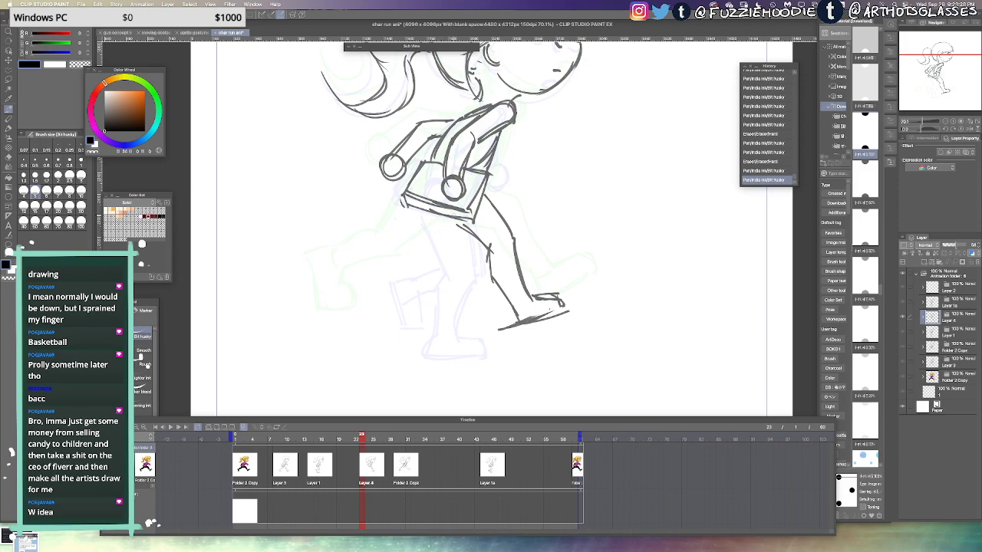
drag(459, 222, 477, 237)
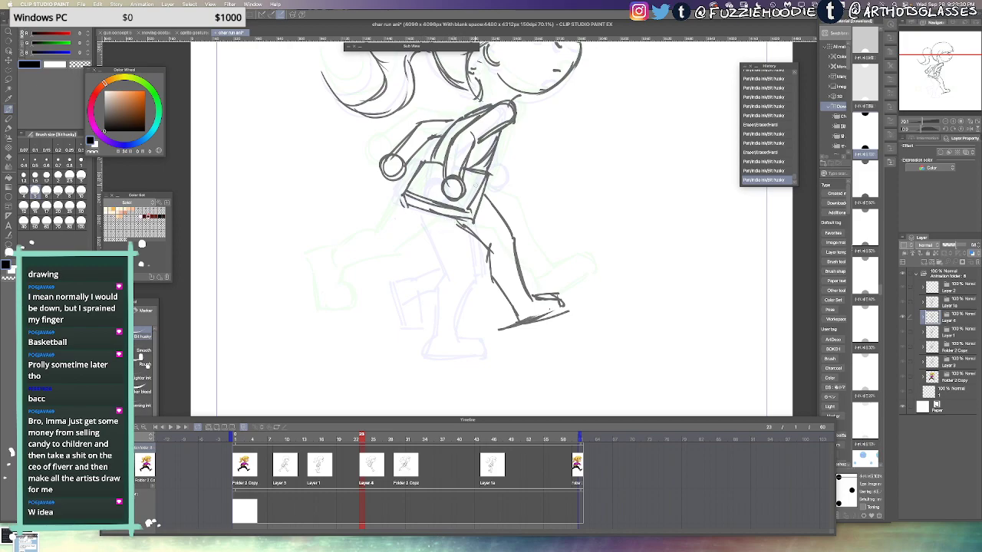
Draw the trailing leg's two contours from the hips through the bent knee down the shin
mouse_move(455, 232)
mouse_down()
mouse_move(432, 275)
mouse_move(417, 269)
mouse_up()
key(super+z)
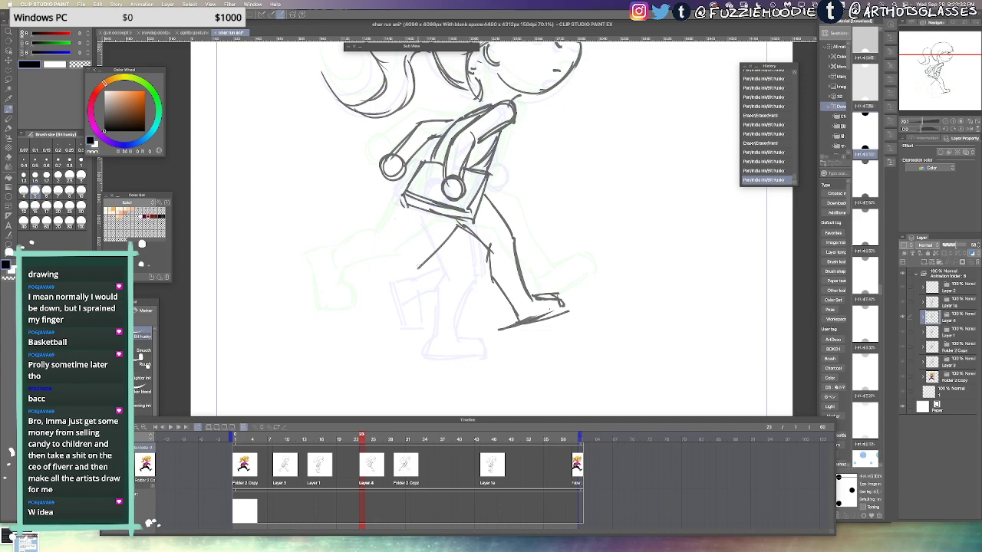
key(super+z)
drag(458, 227, 431, 267)
drag(429, 266, 382, 306)
drag(426, 270, 375, 317)
mouse_move(422, 213)
mouse_down()
mouse_move(366, 312)
mouse_move(362, 328)
mouse_move(387, 358)
mouse_up()
key(ctrl+z)
key(ctrl+z)
key(ctrl+z)
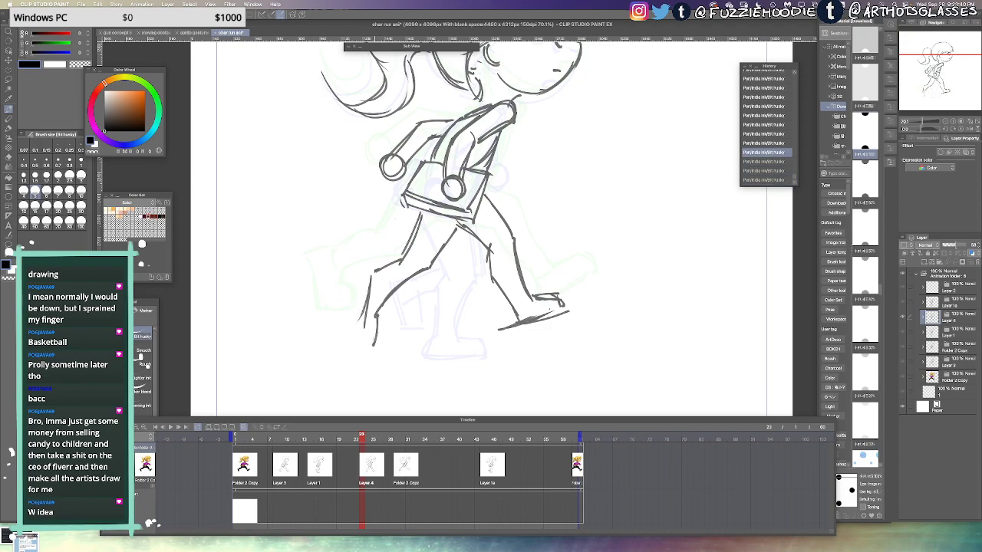
key(ctrl+z)
key(ctrl+z)
Draw a pointed trailing foot with a slanted heel and a short double sole line
drag(370, 278, 362, 346)
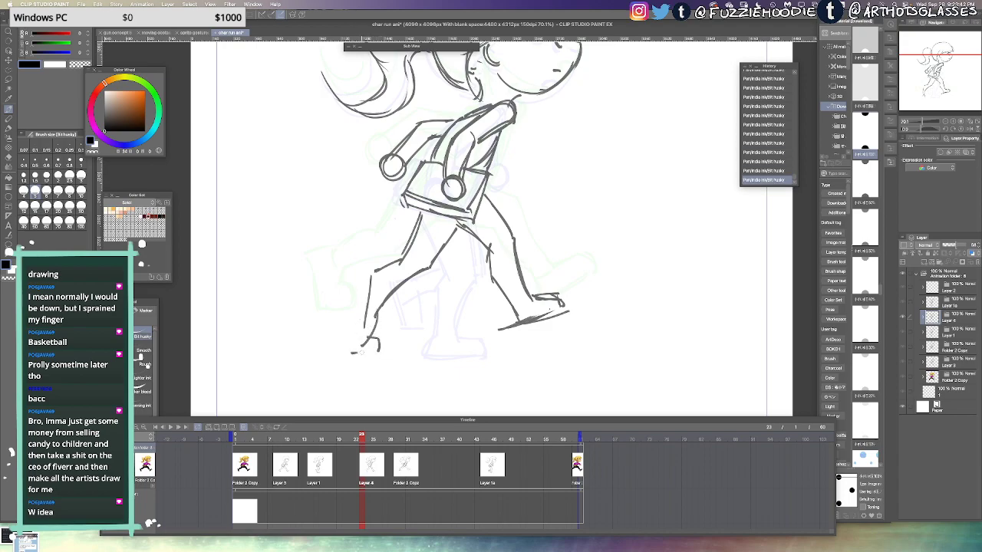
drag(363, 315, 345, 349)
drag(344, 348, 352, 355)
key(super+z)
key(super+z)
key(ctrl+y)
key(ctrl+y)
Check the pose on the frame 10 cel, return to the frame 23 cel and erase the trailing foot
click(286, 439)
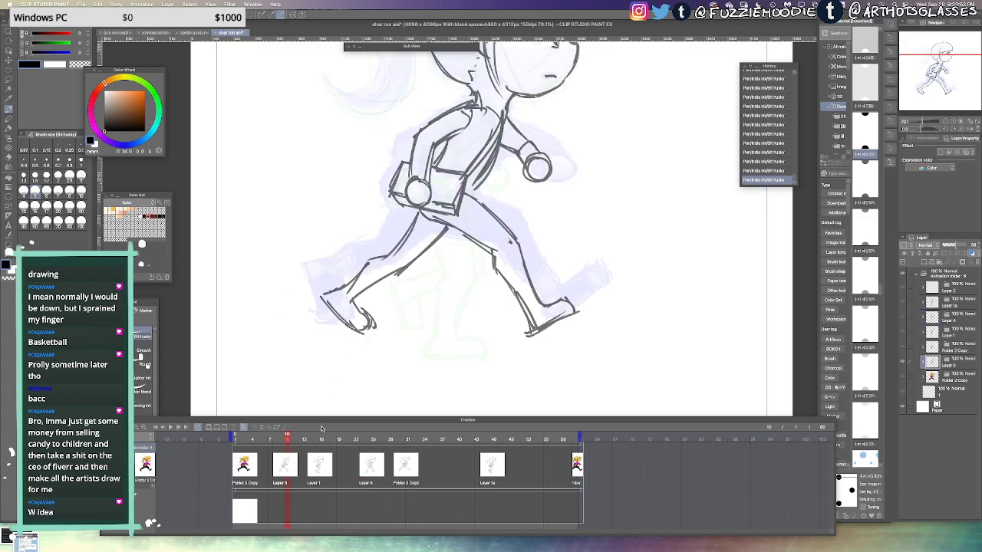
click(367, 439)
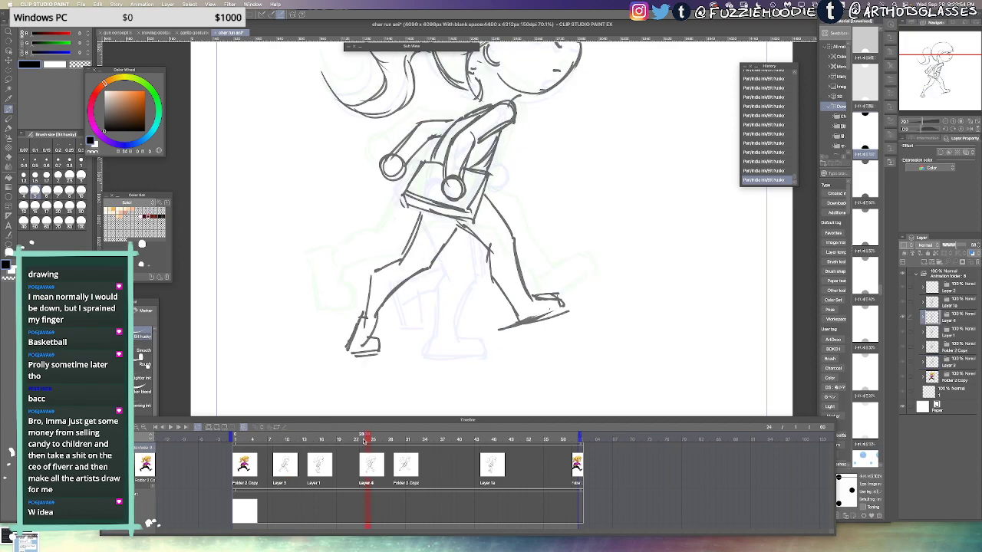
key(e)
mouse_move(371, 320)
mouse_down()
mouse_move(362, 316)
mouse_move(361, 354)
mouse_move(376, 342)
mouse_up()
key(p)
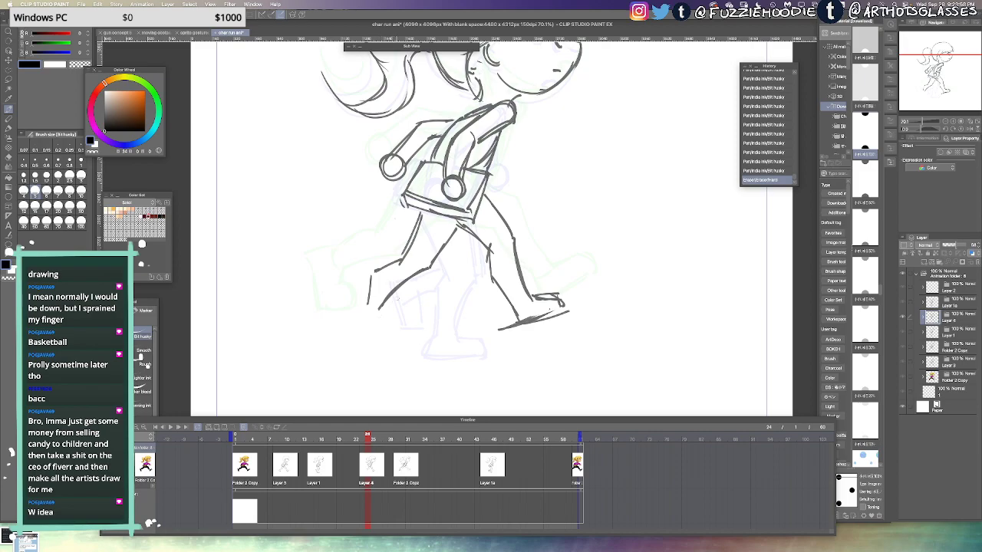
Redraw the trailing ankle and foot as a blocky shoe with a flat sole and squared toe
drag(381, 307, 377, 336)
drag(375, 335, 382, 346)
drag(382, 339, 382, 352)
mouse_move(369, 305)
mouse_down()
mouse_move(355, 312)
mouse_move(349, 346)
mouse_up()
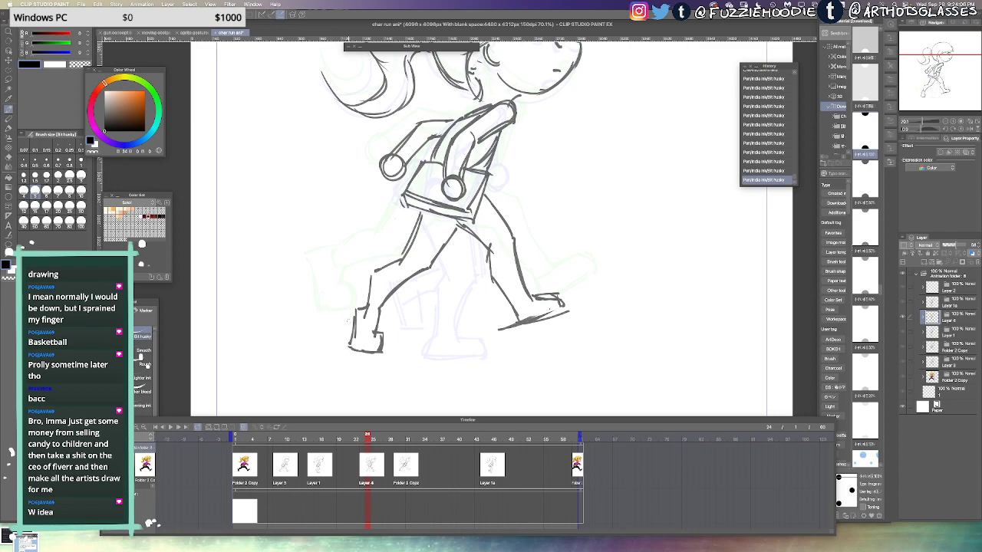
drag(447, 272, 414, 334)
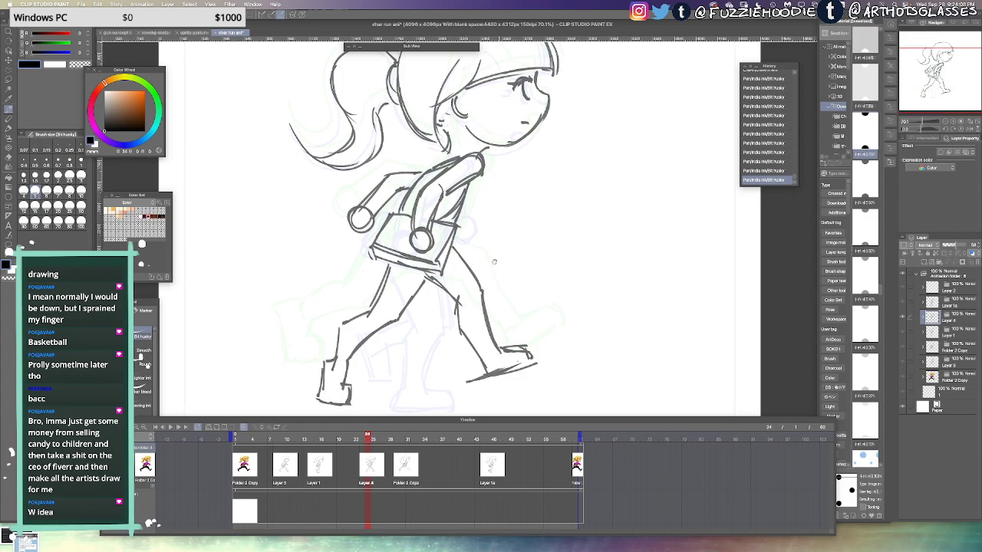
drag(488, 226, 468, 268)
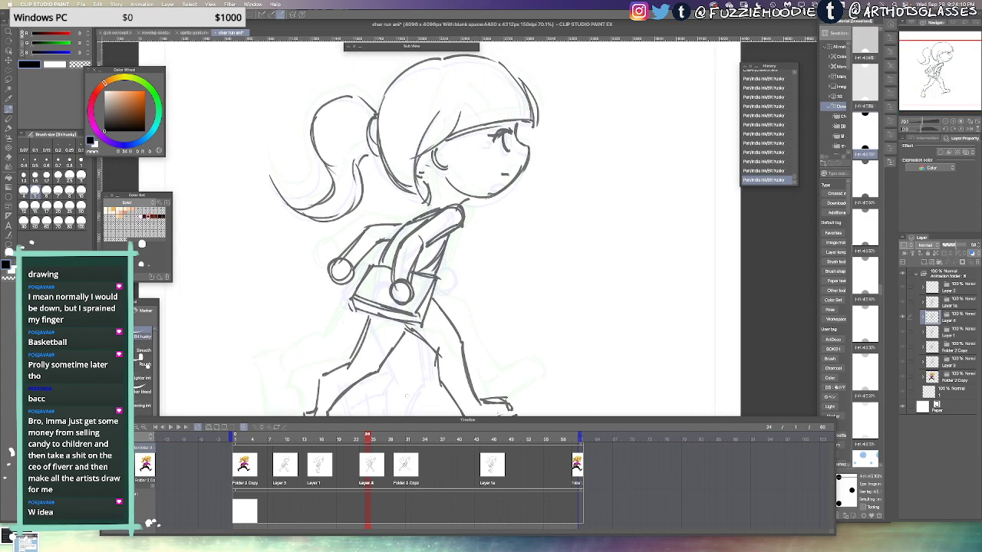
Move along the timeline to frame 38 and add a new animation cel there
mouse_move(379, 441)
mouse_down()
mouse_move(530, 442)
mouse_move(349, 441)
mouse_move(450, 440)
mouse_up()
key(super+0)
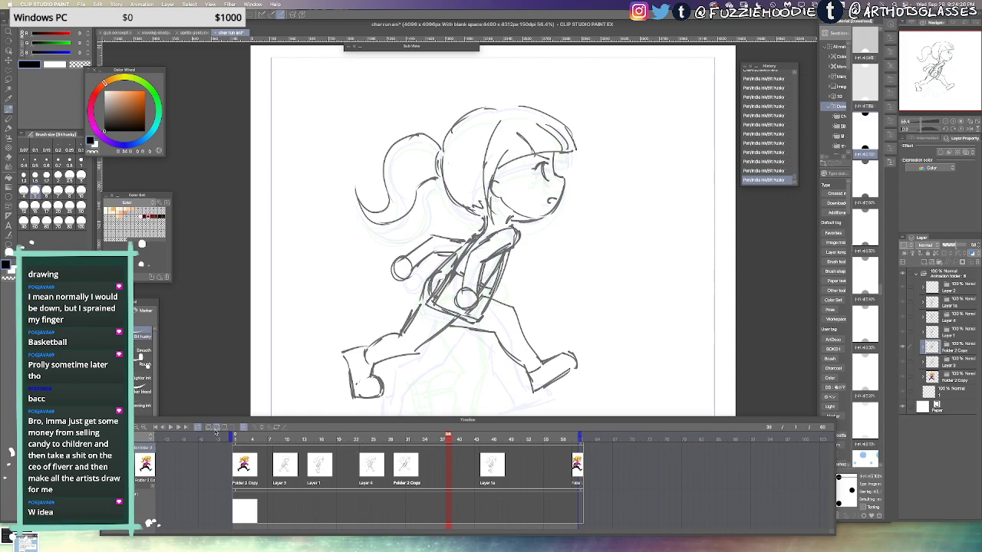
click(217, 427)
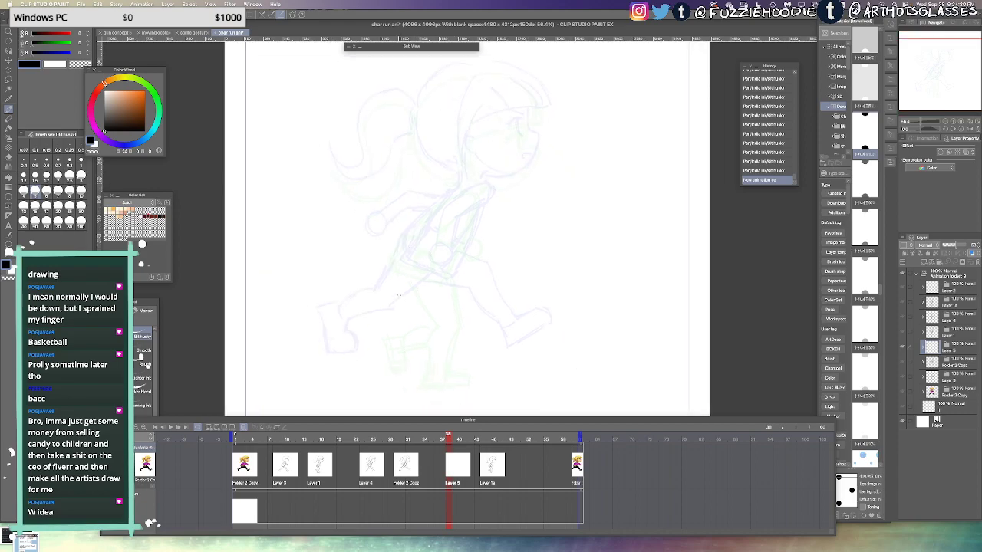
Draw the trailing leg's underside on the frame 38 cel, curving from the hip to the knee and back along the shin
scroll(429, 322, up, 2)
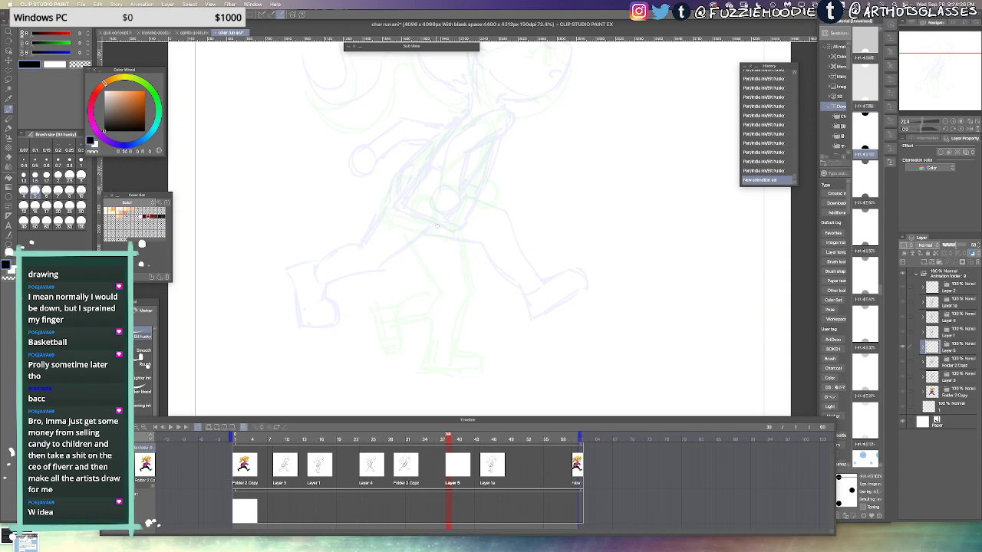
drag(436, 226, 377, 281)
key(ctrl+z)
key(ctrl+y)
key(ctrl+z)
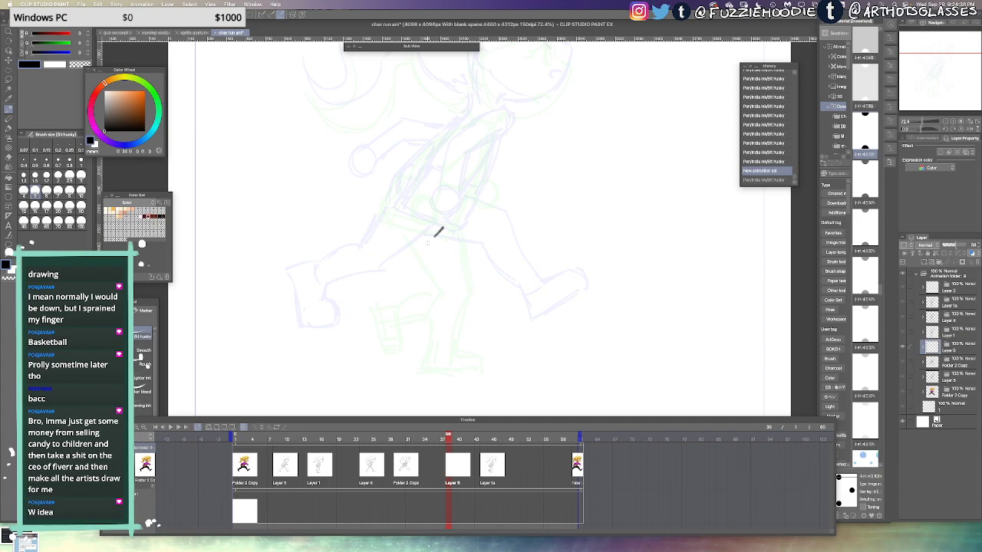
drag(428, 243, 389, 277)
key(ctrl+z)
drag(448, 220, 392, 279)
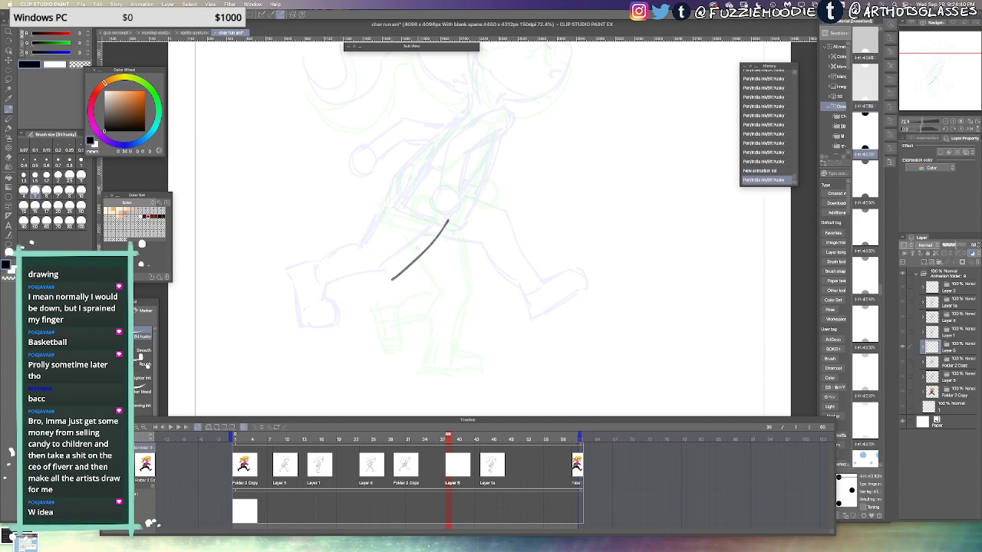
mouse_move(432, 235)
mouse_down()
mouse_move(394, 281)
mouse_move(330, 304)
mouse_up()
key(ctrl+z)
Draw the trailing shin's upper contour and rough in the foot hanging down from the ankle
mouse_move(360, 260)
mouse_down()
mouse_move(387, 255)
mouse_move(315, 299)
mouse_move(331, 284)
mouse_move(349, 331)
mouse_up()
key(ctrl+z)
key(ctrl+z)
mouse_move(331, 290)
mouse_down()
mouse_move(307, 293)
mouse_move(330, 334)
mouse_move(349, 334)
mouse_up()
key(ctrl+z)
key(ctrl+z)
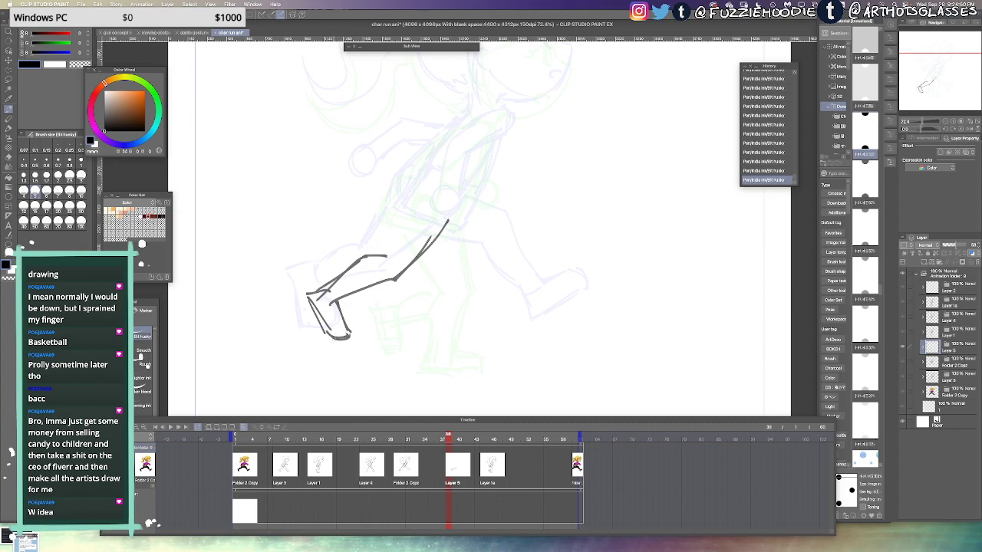
Redo the trailing foot's sole line and rounded toe
key(ctrl+z)
key(ctrl+z)
key(ctrl+z)
drag(309, 297, 329, 341)
drag(328, 341, 349, 339)
key(ctrl+z)
key(ctrl+z)
drag(335, 340, 350, 339)
Draw the trailing thigh's upper contour and the front corner and edge of the shorts at the hip
drag(385, 253, 409, 226)
mouse_move(386, 255)
mouse_down()
mouse_move(414, 220)
mouse_move(388, 251)
mouse_up()
key(ctrl+z)
drag(441, 150, 426, 192)
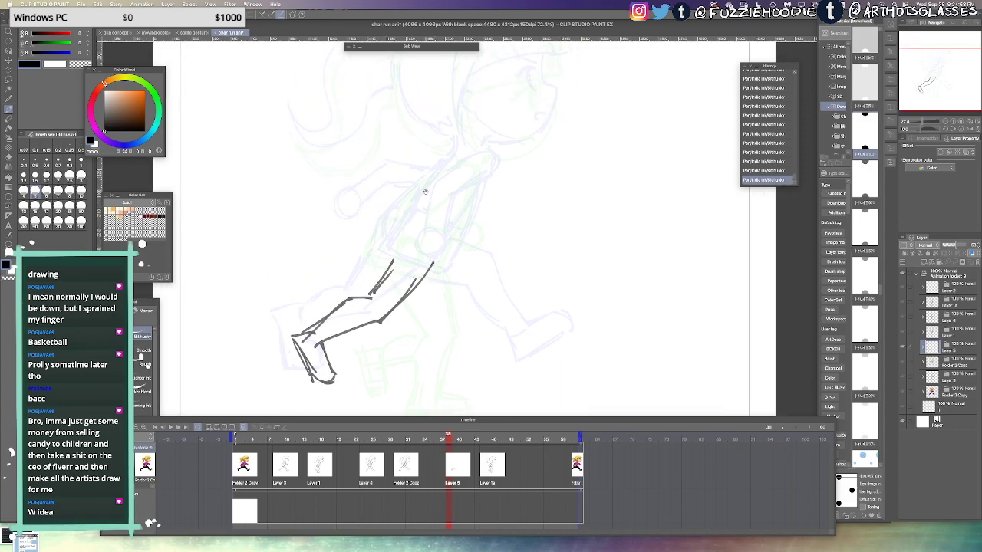
mouse_move(443, 239)
mouse_down()
mouse_move(454, 241)
mouse_move(444, 276)
mouse_up()
key(ctrl+z)
drag(464, 235, 441, 277)
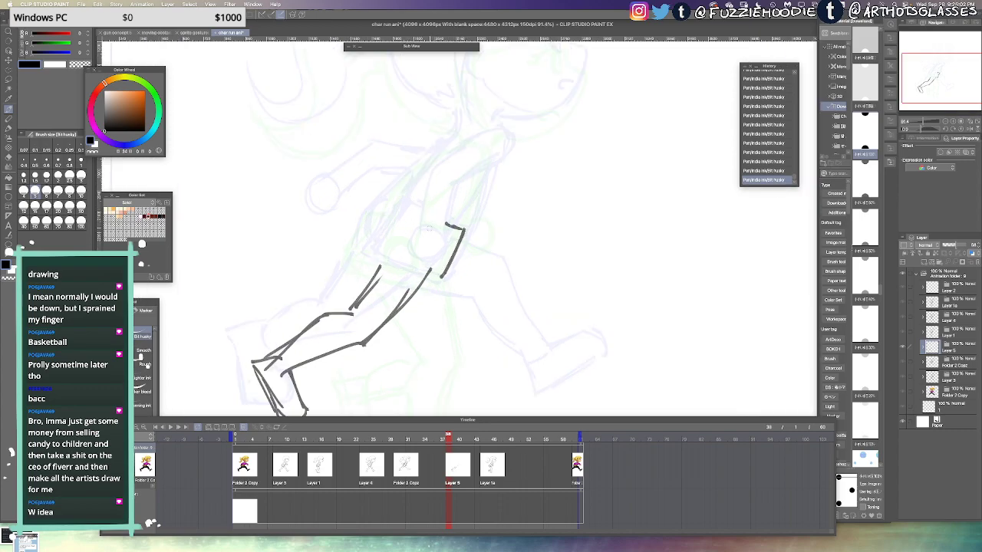
Draw the near arm's round fist at the hip, plus the forearm and upper arm up to the rounded shoulder
mouse_move(409, 247)
mouse_down()
mouse_move(427, 232)
mouse_move(405, 239)
mouse_move(418, 231)
mouse_up()
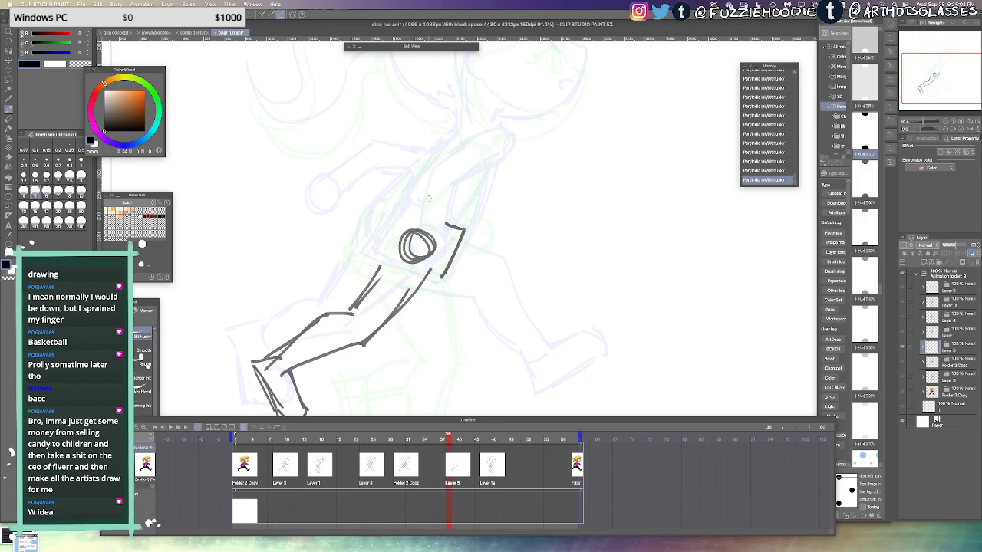
mouse_move(423, 179)
mouse_down()
mouse_move(403, 236)
mouse_move(488, 140)
mouse_up()
mouse_move(423, 175)
mouse_down()
mouse_move(494, 139)
mouse_move(497, 153)
mouse_move(442, 195)
mouse_move(430, 242)
mouse_up()
drag(441, 195, 431, 230)
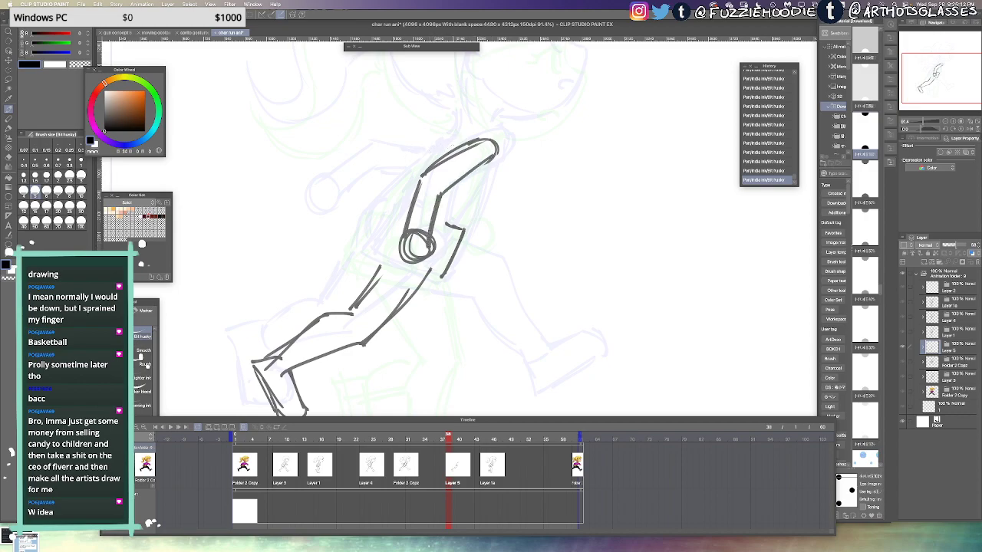
drag(455, 146, 420, 167)
key(super+z)
mouse_move(467, 142)
mouse_down()
mouse_move(494, 131)
mouse_move(498, 157)
mouse_up()
Erase stray lines on the near arm and sharpen its shoulder and inner elbow
key(e)
key(p)
key(e)
mouse_move(447, 189)
mouse_down()
mouse_move(433, 229)
mouse_move(454, 184)
mouse_up()
key(p)
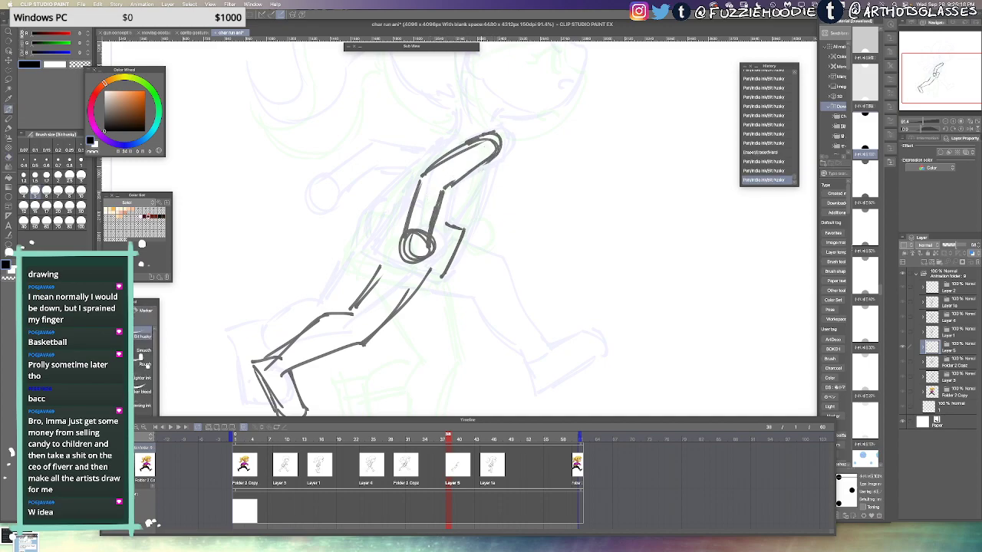
Draw the torso's front contour from the near shoulder down to the front corner of the shorts
drag(494, 157, 468, 232)
drag(484, 188, 464, 230)
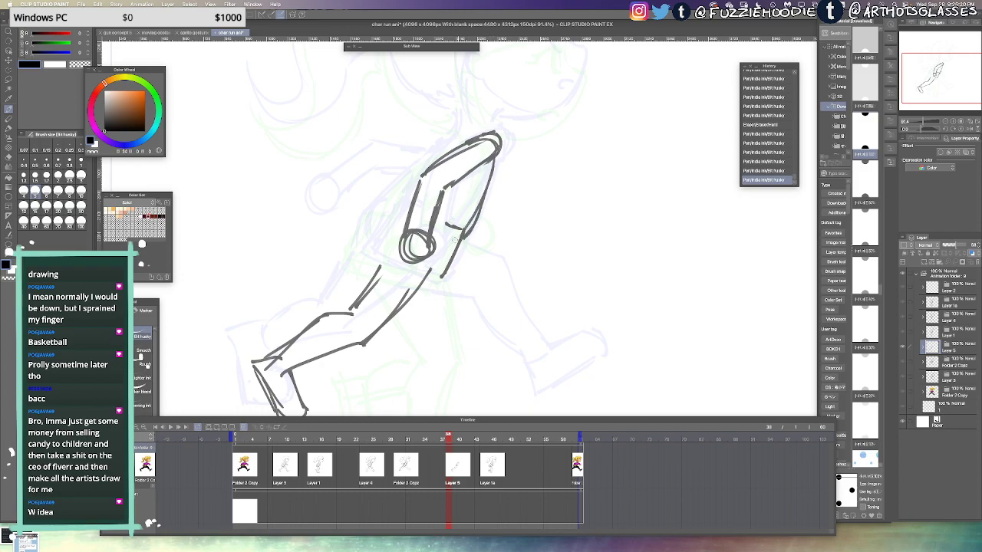
drag(468, 140, 412, 169)
drag(430, 161, 382, 234)
drag(423, 164, 385, 232)
key(super+z)
key(super+z)
key(super+z)
drag(451, 148, 396, 201)
key(super+z)
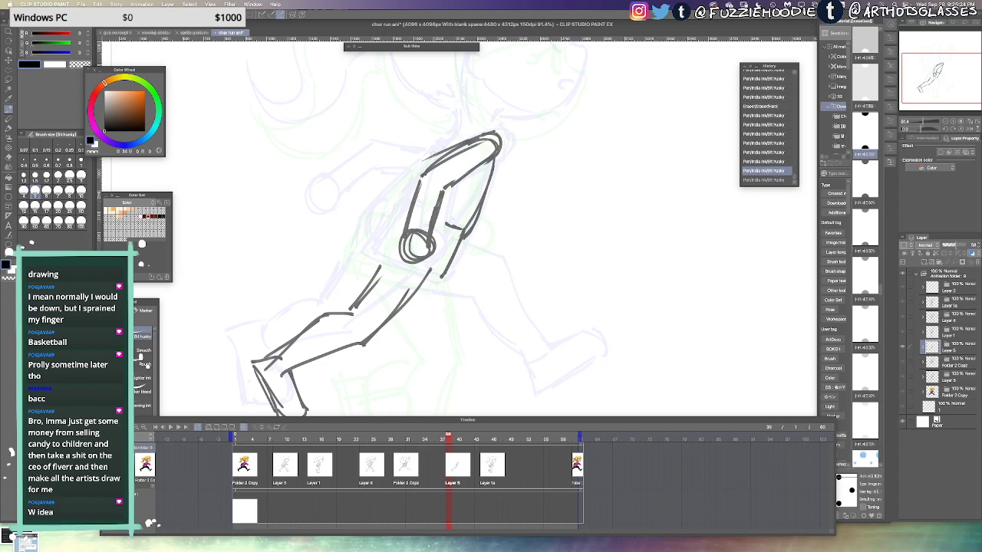
Clean up the near elbow's outer corner and draw the back contour curving from the shoulder down to the waist
key(e)
drag(425, 167, 422, 178)
key(p)
mouse_move(454, 140)
mouse_down()
mouse_move(374, 204)
mouse_move(391, 221)
mouse_up()
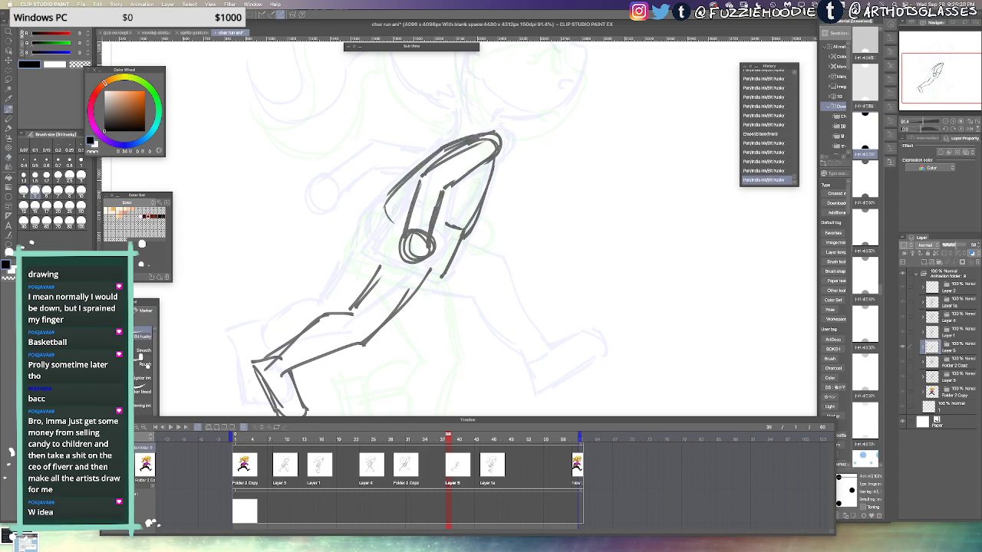
Draw the inner torso line below the near upper arm and a short hem stroke at the back of the waist
mouse_move(491, 163)
mouse_down()
mouse_move(441, 218)
mouse_move(453, 200)
mouse_move(448, 222)
mouse_up()
key(super+z)
mouse_move(455, 202)
mouse_down()
mouse_move(447, 224)
mouse_move(398, 223)
mouse_move(406, 212)
mouse_up()
key(super+z)
mouse_move(396, 210)
mouse_down()
mouse_move(393, 221)
mouse_move(402, 217)
mouse_move(360, 244)
mouse_up()
key(super+z)
key(super+z)
drag(384, 212, 364, 249)
key(super+z)
key(super+z)
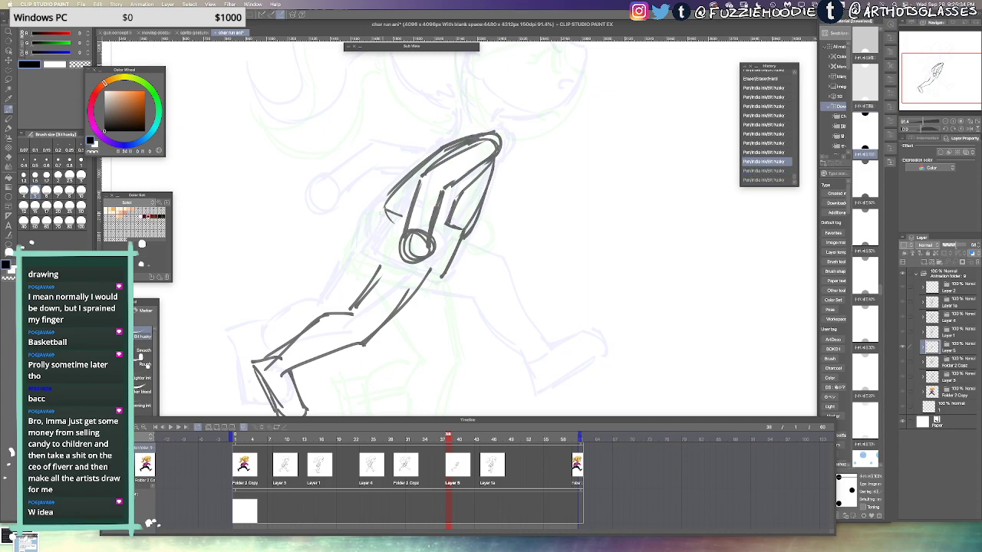
Draw the shorts' rear waist corner, back edge and slanted bottom hem behind the near fist
mouse_move(406, 211)
mouse_down()
mouse_move(412, 218)
mouse_move(392, 203)
mouse_up()
key(super+z)
key(super+z)
mouse_move(395, 203)
mouse_down()
mouse_move(357, 248)
mouse_move(437, 286)
mouse_up()
drag(365, 236, 426, 270)
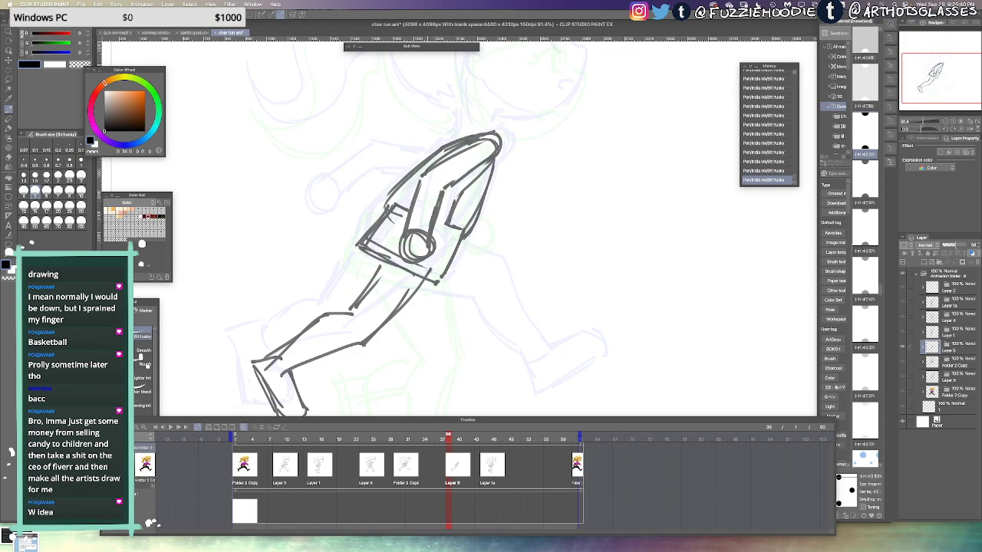
Reinforce the lower back contour where it meets the shorts
drag(404, 185, 378, 215)
drag(435, 158, 389, 207)
key(super+z)
Draw the far arm bent behind the back, with upper arm, elbow and forearm ending in a round fist
mouse_move(423, 151)
mouse_down()
mouse_move(401, 152)
mouse_move(439, 150)
mouse_move(409, 150)
mouse_move(344, 197)
mouse_up()
key(super+z)
key(super+z)
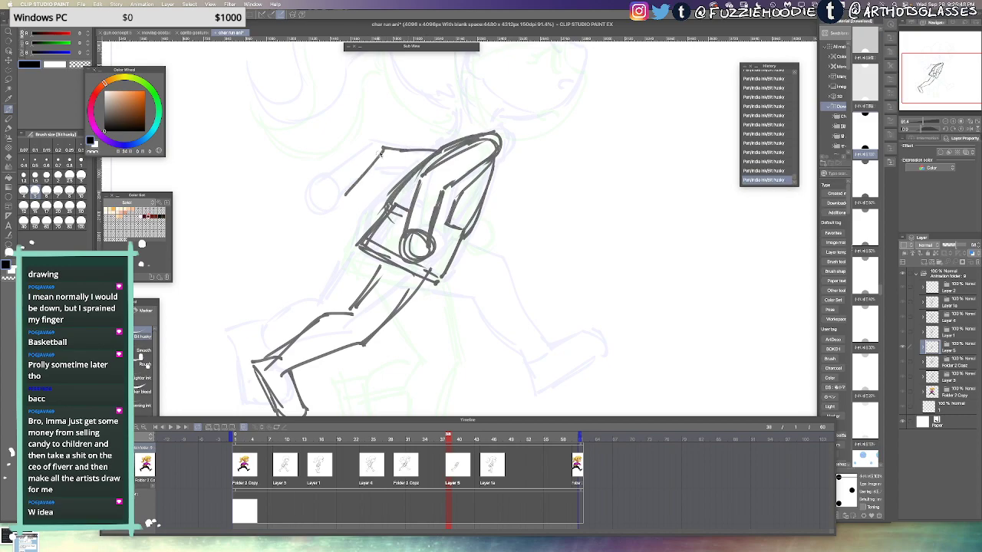
key(super+z)
key(super+z)
drag(381, 151, 411, 150)
mouse_move(382, 152)
mouse_down()
mouse_move(346, 194)
mouse_move(356, 217)
mouse_move(334, 208)
mouse_move(363, 206)
mouse_move(365, 218)
mouse_move(387, 172)
mouse_move(418, 166)
mouse_up()
key(super+z)
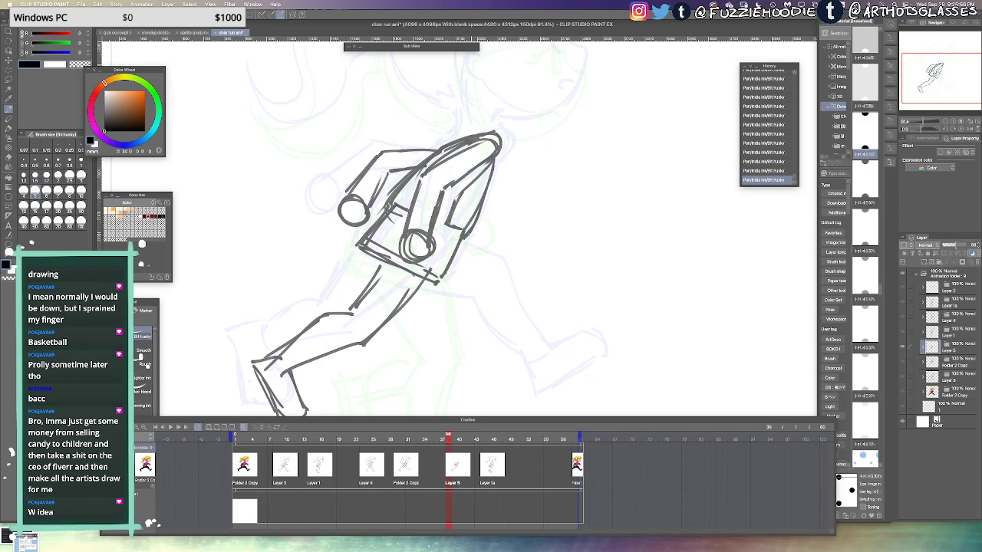
Start the leading thigh's front line at the shorts and place a slanted sole line for the forward foot
drag(462, 241, 492, 258)
mouse_move(482, 264)
mouse_down()
mouse_move(460, 223)
mouse_move(468, 229)
mouse_up()
key(super+z)
drag(491, 266, 487, 220)
drag(474, 331, 530, 302)
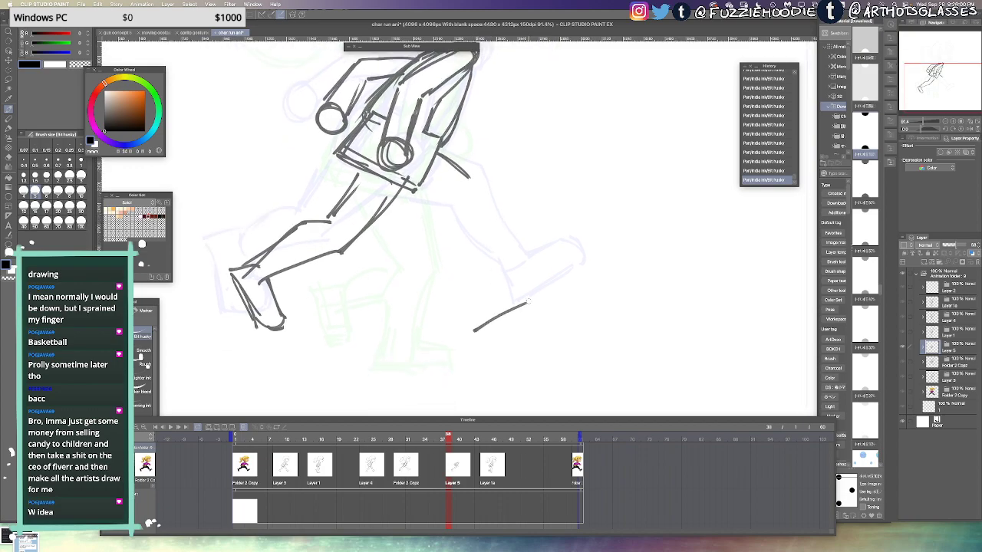
Rework the leading thigh's front contour down to the knee and draw its underside contour
key(e)
mouse_move(468, 176)
mouse_down()
mouse_move(445, 157)
mouse_move(470, 205)
mouse_up()
key(p)
click(467, 204)
mouse_move(443, 156)
mouse_down()
mouse_move(468, 206)
mouse_move(456, 229)
mouse_up()
drag(416, 198, 451, 228)
drag(460, 184, 472, 209)
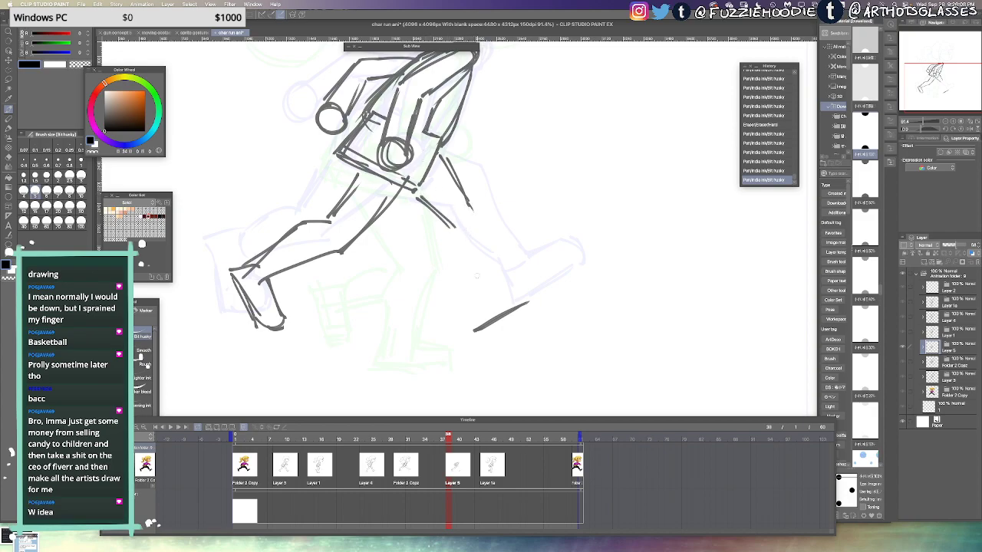
Trim the toe end of the forward foot's sole line and extend the line toward the heel
key(e)
mouse_move(528, 304)
mouse_down()
mouse_move(479, 328)
mouse_move(464, 323)
mouse_move(509, 307)
mouse_up()
key(p)
drag(449, 325, 497, 309)
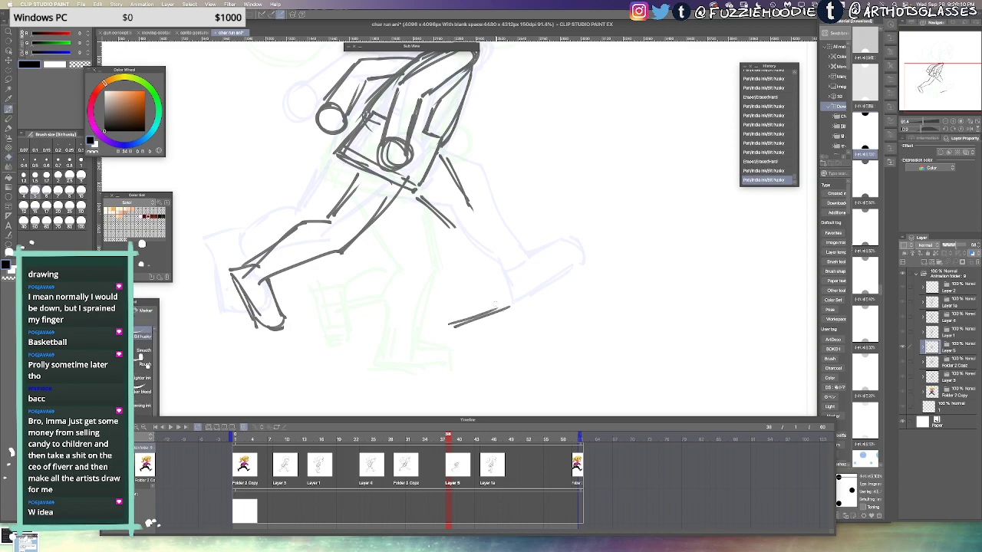
Draw the leading leg's shin and calf below the knee, plus the forward foot's upper edge and toe
drag(478, 213, 481, 219)
drag(478, 215, 489, 297)
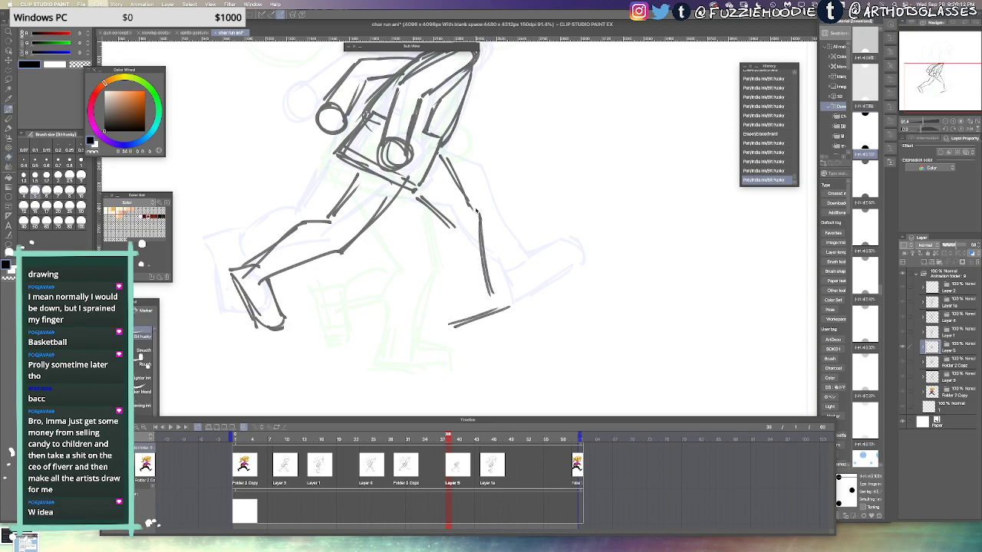
key(super+z)
key(super+z)
drag(474, 215, 487, 288)
drag(449, 225, 446, 244)
drag(446, 246, 472, 319)
drag(486, 285, 517, 281)
drag(514, 279, 528, 301)
mouse_move(530, 300)
mouse_down()
mouse_move(495, 309)
mouse_move(505, 311)
mouse_up()
drag(509, 237, 527, 291)
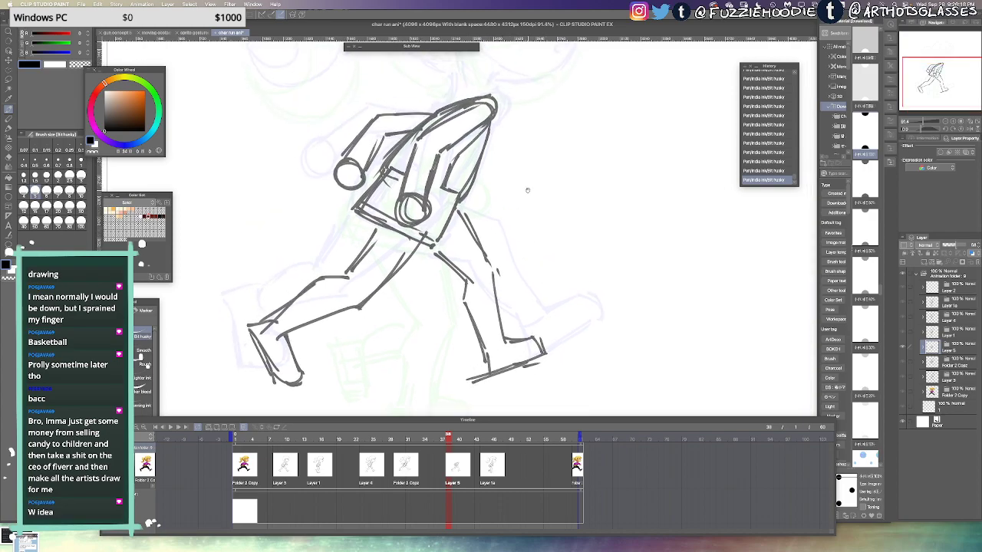
On the Folder 2 Copy cel at frame 29, erase the bangs' strands and redraw their lower edge and front corner
scroll(521, 215, up, 8)
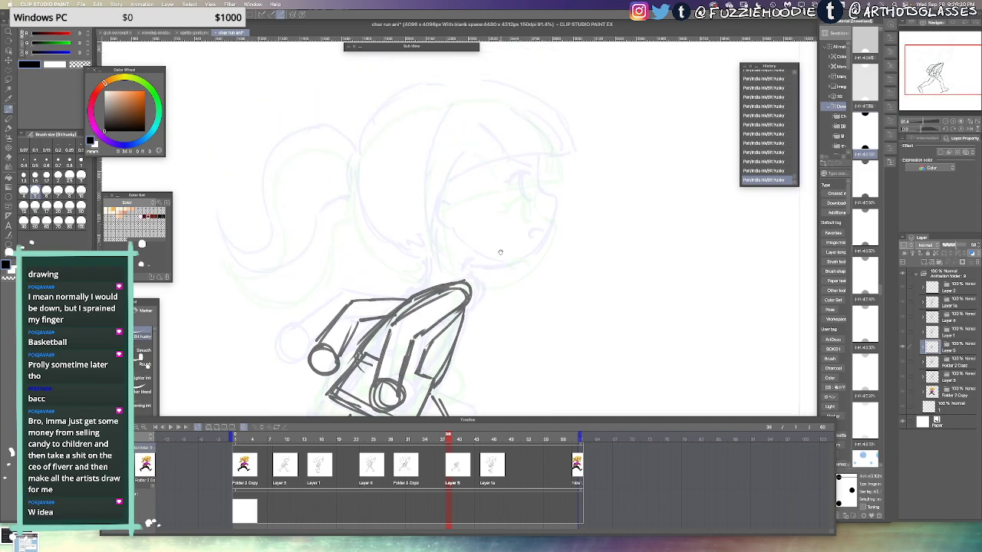
drag(500, 252, 500, 254)
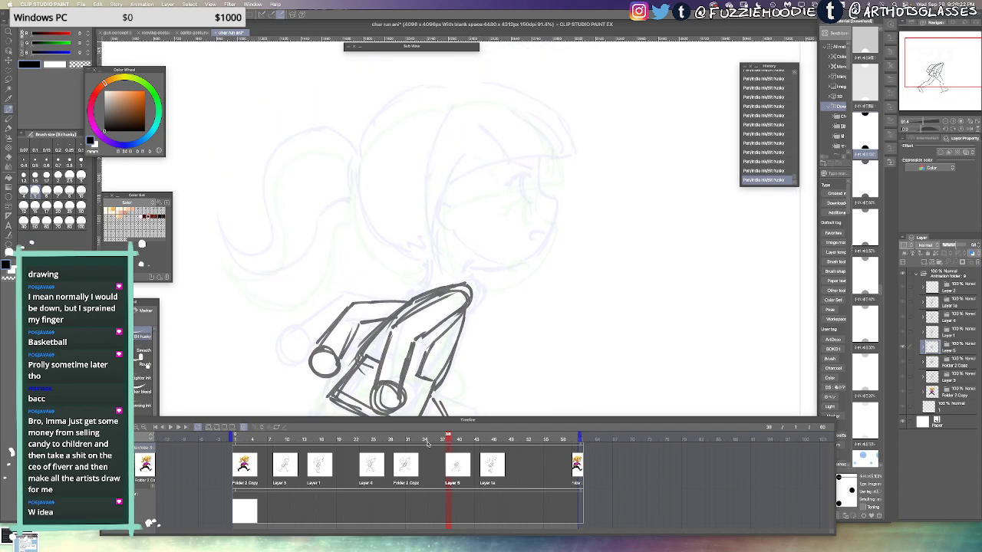
drag(428, 443, 398, 445)
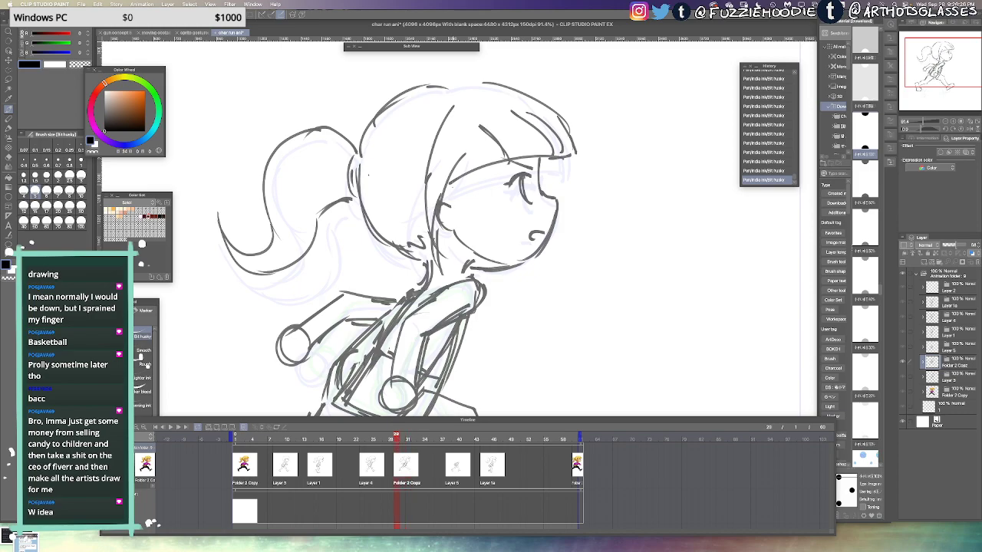
key(e)
mouse_move(480, 127)
mouse_down()
mouse_move(499, 142)
mouse_move(549, 146)
mouse_move(516, 158)
mouse_up()
key(p)
drag(449, 191, 562, 166)
mouse_move(541, 112)
mouse_down()
mouse_move(571, 155)
mouse_move(566, 167)
mouse_up()
Erase the excess front hair outline above the bangs and redraw the contour over the crown
key(e)
mouse_move(523, 94)
mouse_down()
mouse_move(575, 156)
mouse_move(558, 126)
mouse_move(566, 162)
mouse_up()
key(p)
drag(456, 90, 518, 92)
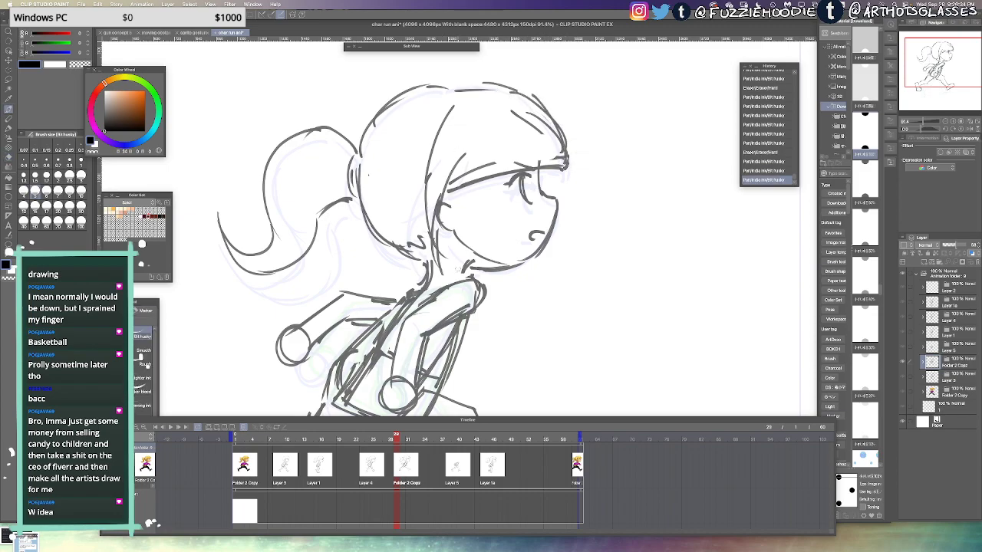
key(super+z)
drag(452, 86, 498, 83)
Return to the Layer 5 cel and draw the back of the neck and the bangs' lower edge
drag(396, 438, 459, 438)
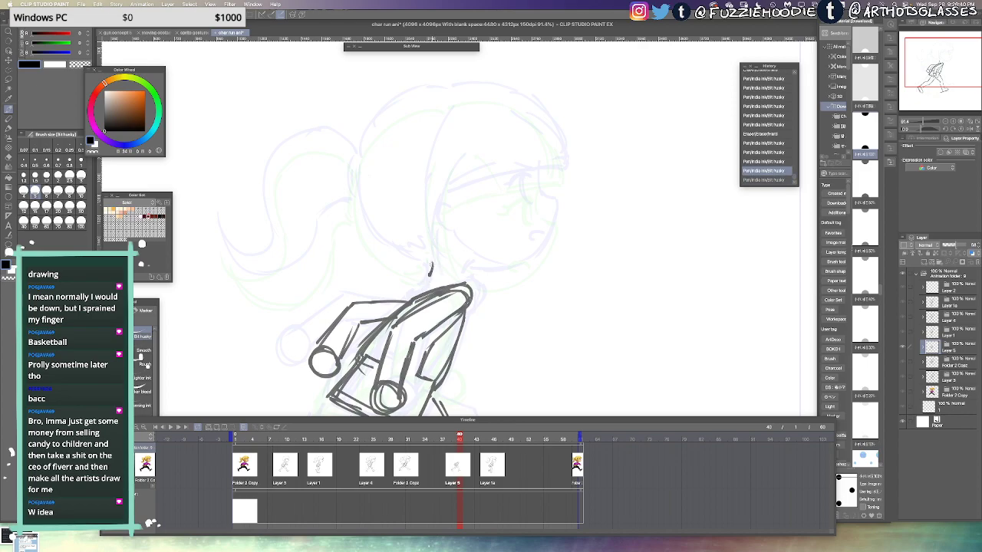
drag(432, 264, 421, 290)
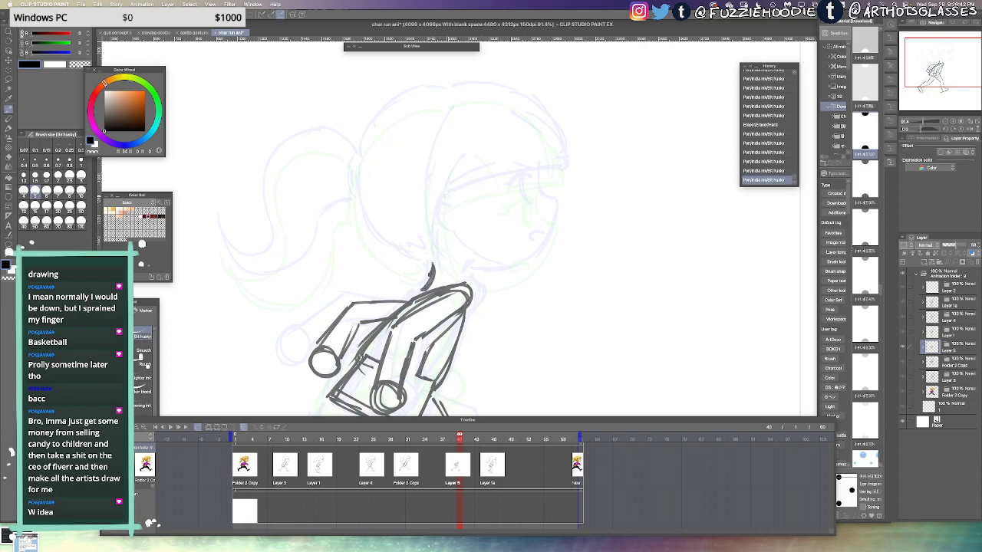
mouse_move(449, 197)
mouse_down()
mouse_move(520, 171)
mouse_move(541, 185)
mouse_up()
key(ctrl+z)
drag(449, 198, 566, 167)
Draw the bangs' rounded front outline and the top of the head back to the parting
drag(513, 97, 570, 163)
key(ctrl+z)
drag(513, 95, 570, 164)
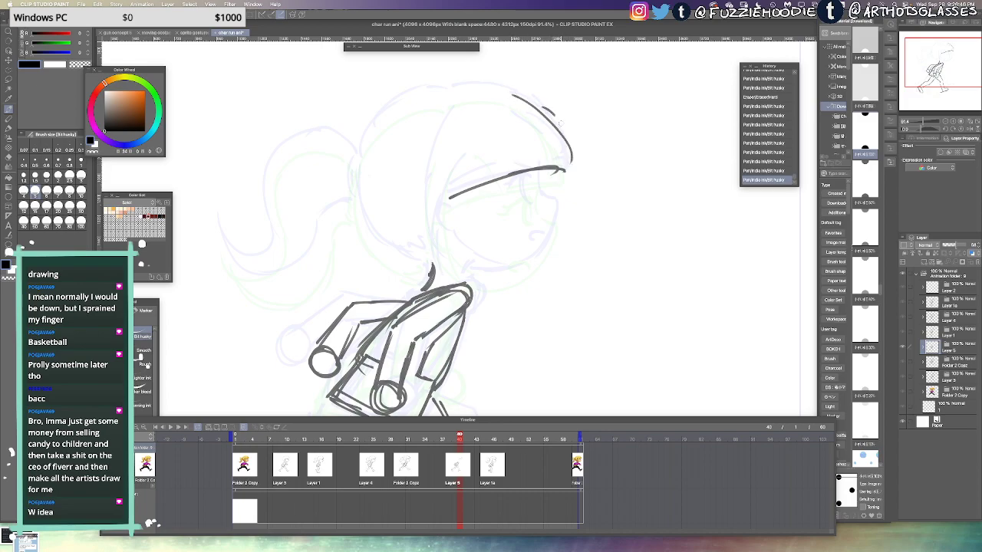
drag(559, 121, 574, 164)
drag(460, 96, 522, 93)
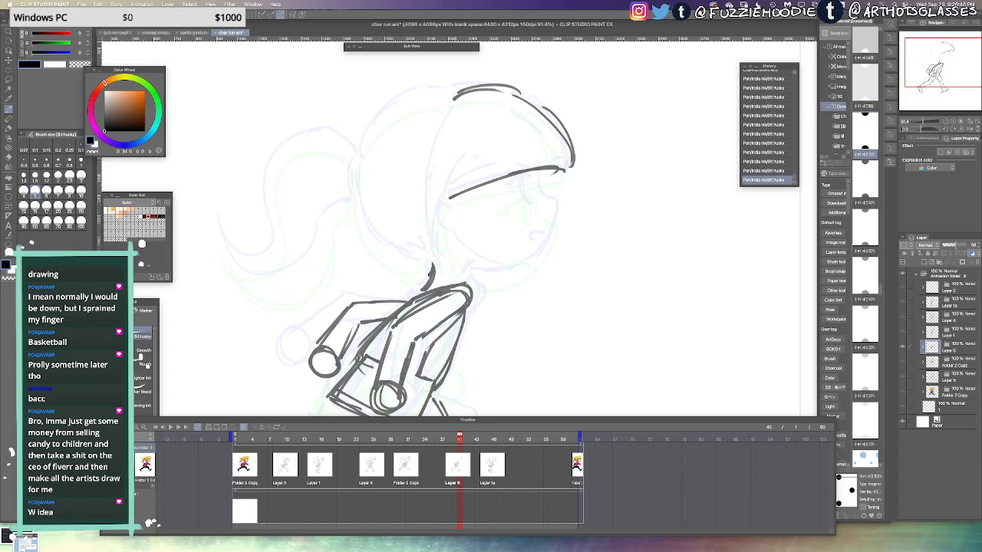
Draw the back of the head curving from the parting down to the nape
key(ctrl+z)
mouse_move(454, 97)
mouse_down()
mouse_move(408, 89)
mouse_move(368, 169)
mouse_up()
key(ctrl+z)
mouse_move(420, 97)
mouse_down()
mouse_move(372, 132)
mouse_move(365, 190)
mouse_move(391, 241)
mouse_move(419, 257)
mouse_up()
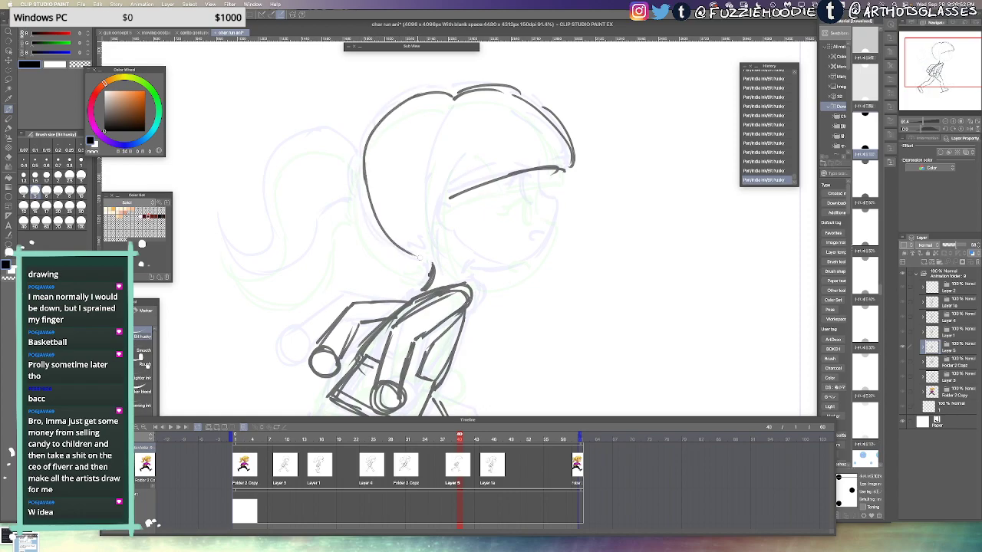
drag(369, 199, 426, 267)
key(ctrl+z)
key(ctrl+z)
key(ctrl+z)
drag(364, 160, 404, 257)
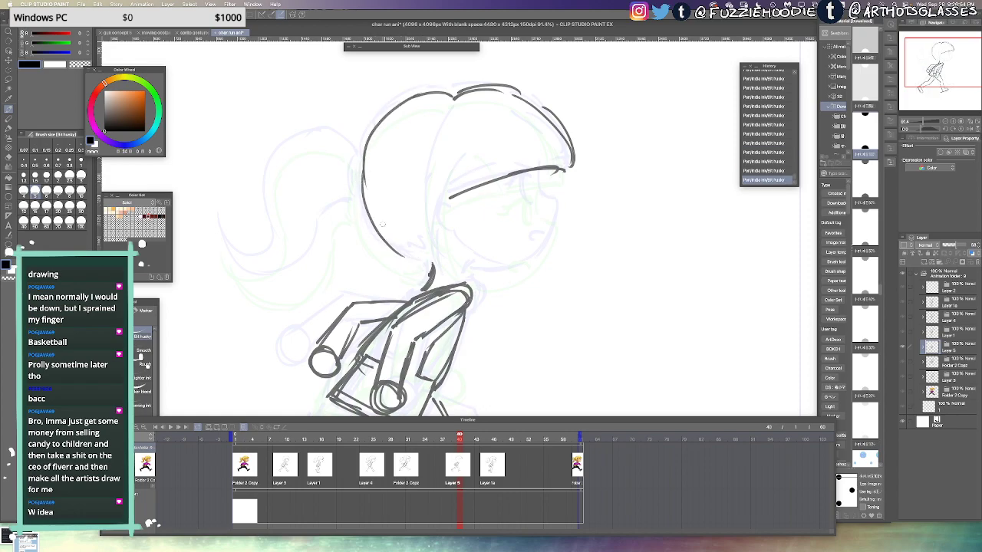
drag(361, 188, 417, 265)
Erase and redraw the upper back of the head and add the hair tie at the ponytail's base
key(e)
drag(417, 95, 366, 150)
key(p)
mouse_move(402, 108)
mouse_down()
mouse_move(369, 139)
mouse_move(366, 159)
mouse_move(353, 159)
mouse_up()
mouse_move(353, 160)
mouse_down()
mouse_move(356, 200)
mouse_move(330, 140)
mouse_move(347, 148)
mouse_move(322, 134)
mouse_up()
key(super+z)
key(super+z)
Draw the ponytail's upper contour sweeping back from the hair tie and its upturned, curved tip
drag(310, 140, 237, 242)
drag(277, 210, 267, 233)
drag(219, 215, 269, 233)
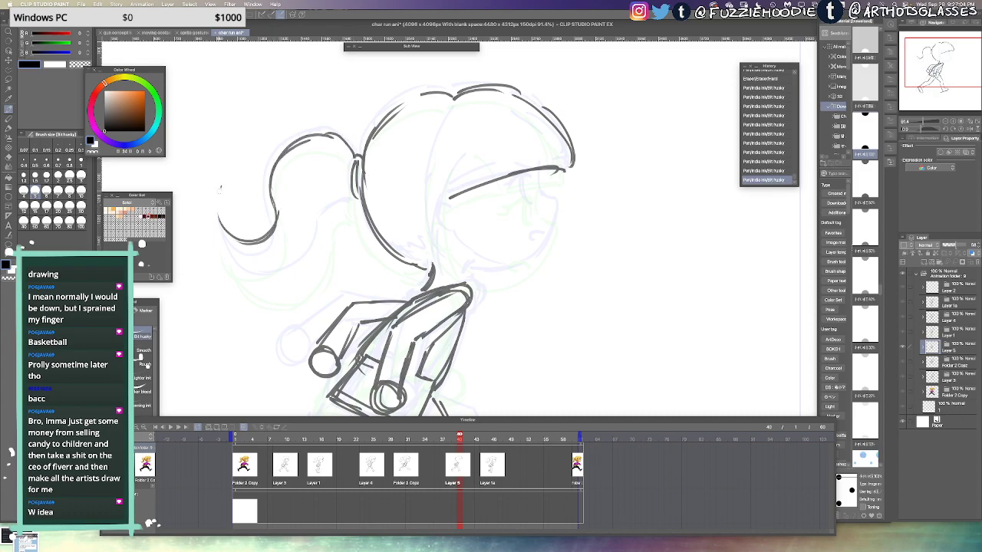
mouse_move(220, 187)
mouse_down()
mouse_move(232, 246)
mouse_move(251, 263)
mouse_up()
drag(225, 231, 298, 262)
mouse_move(281, 265)
mouse_down()
mouse_move(302, 254)
mouse_move(313, 226)
mouse_up()
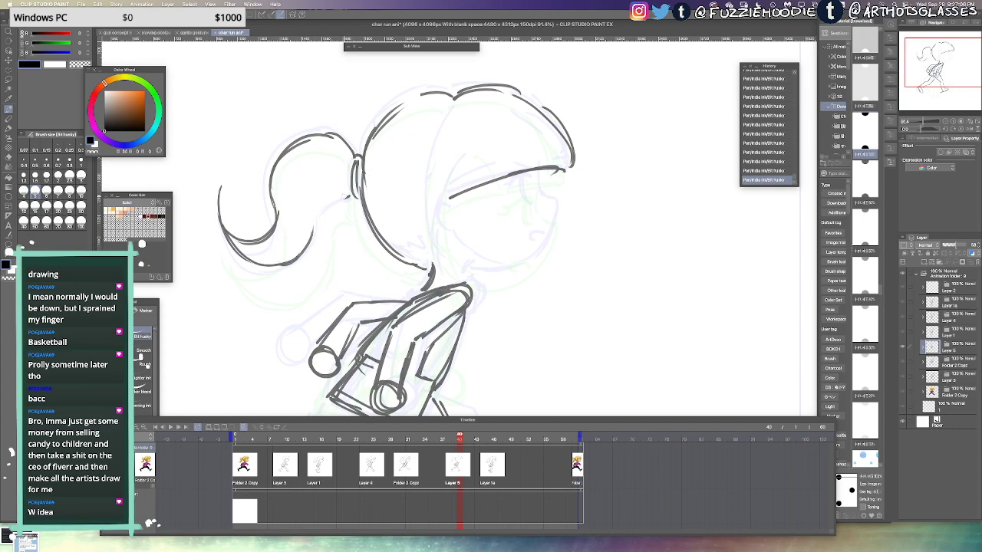
Draw the ponytail's underside from the hair tie to the tip and clean up its bend
mouse_move(350, 194)
mouse_down()
mouse_move(325, 203)
mouse_move(310, 239)
mouse_up()
drag(327, 204, 300, 259)
key(super+z)
drag(320, 213, 283, 265)
key(super+z)
drag(315, 225, 289, 262)
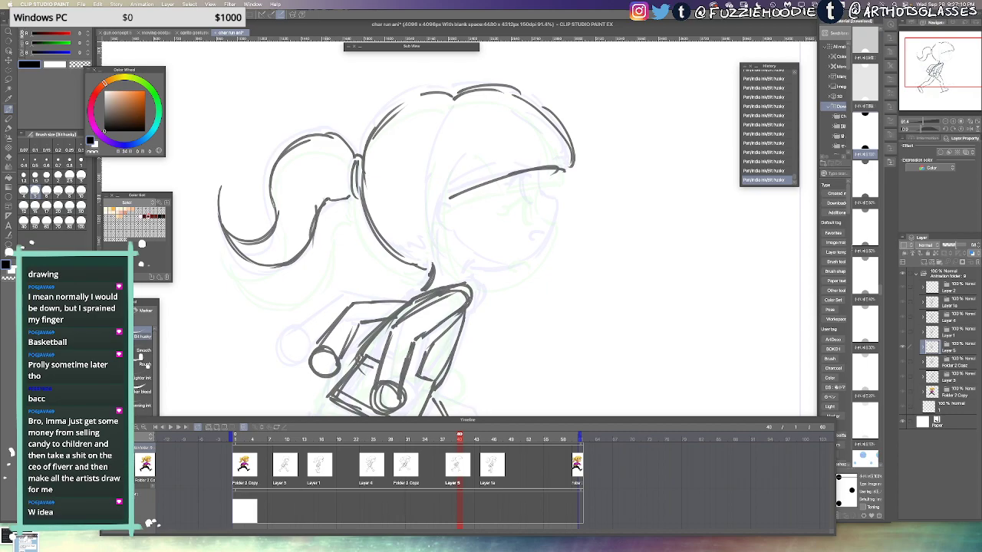
key(e)
mouse_move(329, 200)
mouse_down()
mouse_move(309, 237)
mouse_move(321, 209)
mouse_up()
Touch up the hairline at the nape and draw the ear behind the bangs' lower edge
key(p)
drag(402, 256, 411, 259)
mouse_move(449, 204)
mouse_down()
mouse_move(446, 230)
mouse_move(457, 240)
mouse_move(453, 230)
mouse_up()
key(ctrl+z)
Draw the face profile from the bangs down over the forehead and nose toward the chin
drag(541, 171, 550, 209)
key(ctrl+z)
key(ctrl+z)
mouse_move(540, 168)
mouse_down()
mouse_move(555, 212)
mouse_move(533, 256)
mouse_up()
key(ctrl+z)
mouse_move(560, 210)
mouse_down()
mouse_move(529, 271)
mouse_move(509, 269)
mouse_move(543, 256)
mouse_up()
key(ctrl+z)
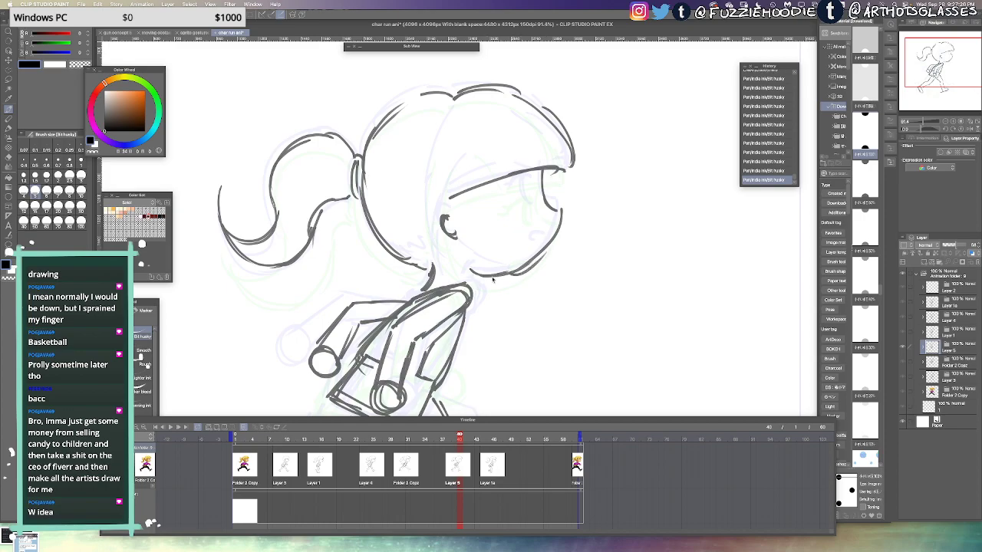
Redo the chin and lower jaw as one rounded curve running up to the nose
key(ctrl+z)
key(ctrl+z)
key(ctrl+z)
mouse_move(474, 273)
mouse_down()
mouse_move(529, 268)
mouse_move(562, 221)
mouse_up()
key(super+z)
key(super+z)
mouse_move(523, 271)
mouse_down()
mouse_move(561, 215)
mouse_move(526, 270)
mouse_up()
key(e)
key(p)
key(super+z)
key(super+z)
drag(554, 238, 515, 275)
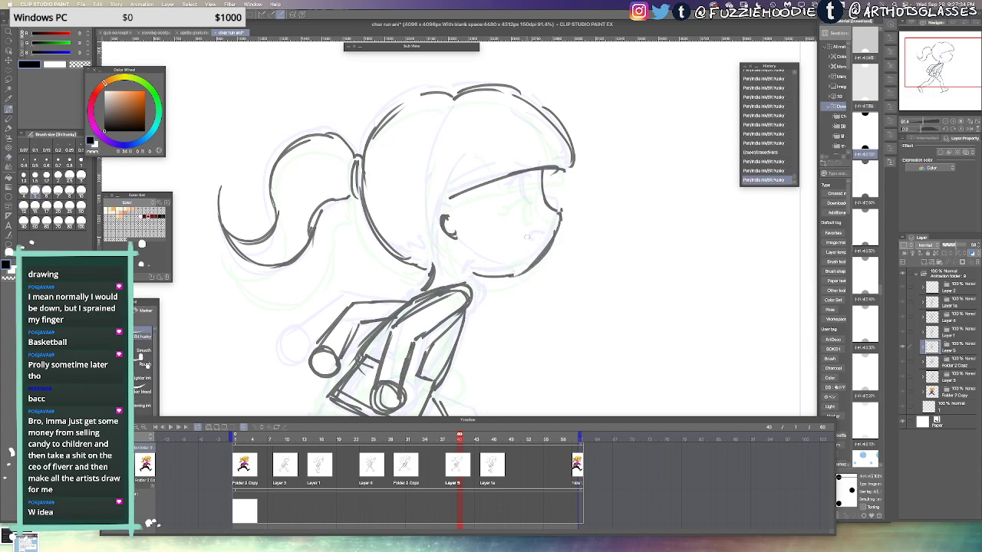
Draw the small mouth and the eye with its lashes
key(super+z)
drag(531, 237, 544, 234)
drag(525, 183, 532, 210)
mouse_move(525, 185)
mouse_down()
mouse_move(530, 206)
mouse_move(517, 188)
mouse_move(532, 181)
mouse_move(505, 186)
mouse_up()
mouse_move(521, 185)
mouse_down()
mouse_move(509, 184)
mouse_move(529, 196)
mouse_move(531, 182)
mouse_up()
key(super+z)
key(super+z)
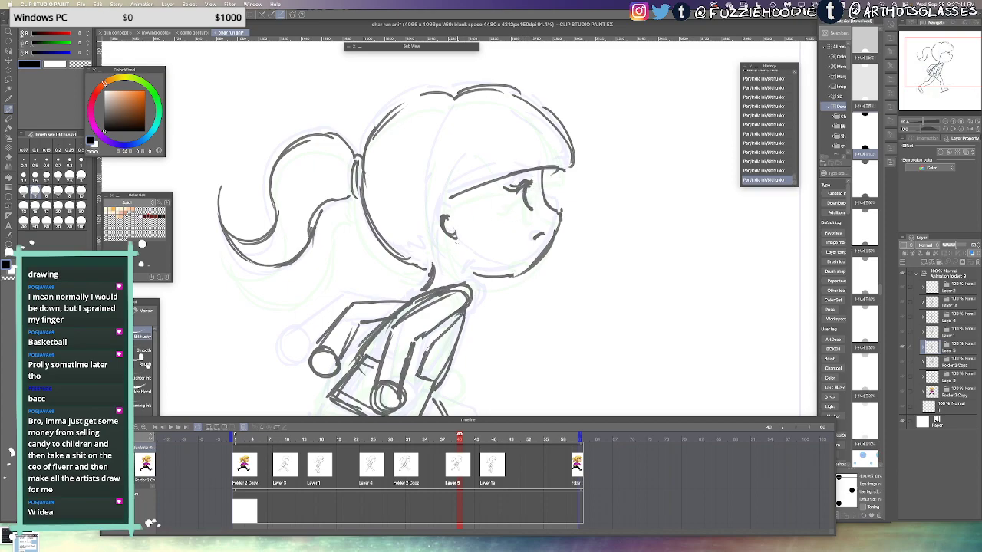
Extend the jawline back toward the ear and draw the side hair strand from the bangs past the ear
drag(458, 243, 500, 273)
mouse_move(475, 162)
mouse_down()
mouse_move(443, 222)
mouse_move(445, 214)
mouse_up()
key(super+z)
key(super+z)
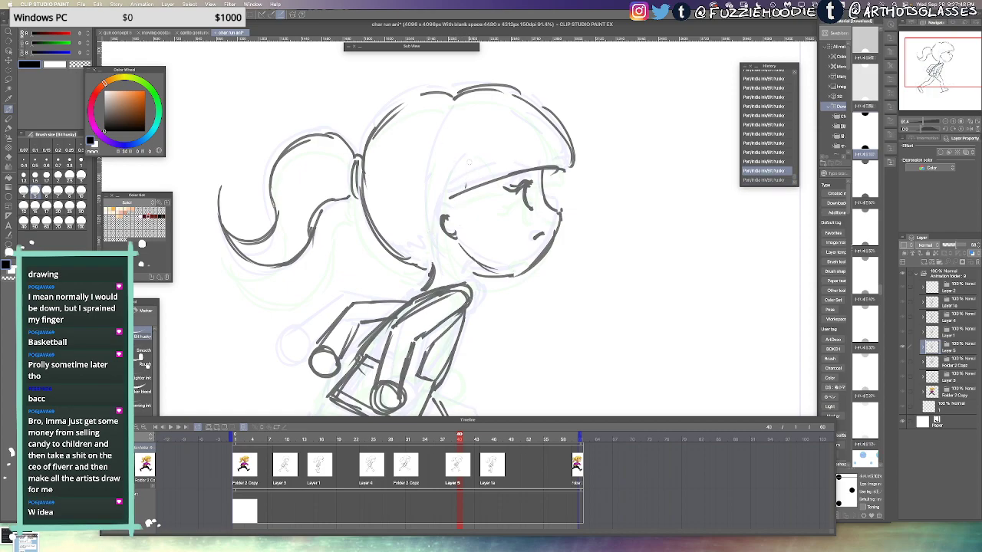
drag(471, 164, 426, 235)
key(ctrl+z)
drag(471, 168, 432, 249)
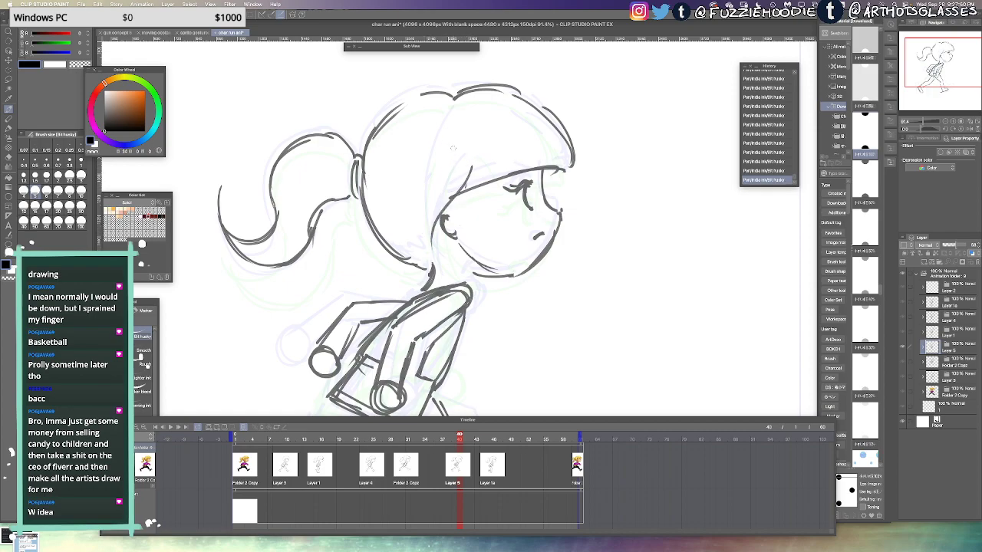
Draw the side hair strand curving from the top of the head down past the ear, redoing the strokes until they fit
drag(445, 152, 433, 258)
drag(447, 184, 428, 270)
key(super+z)
key(super+z)
drag(441, 151, 428, 250)
key(ctrl+z)
drag(441, 156, 424, 223)
drag(470, 270, 480, 192)
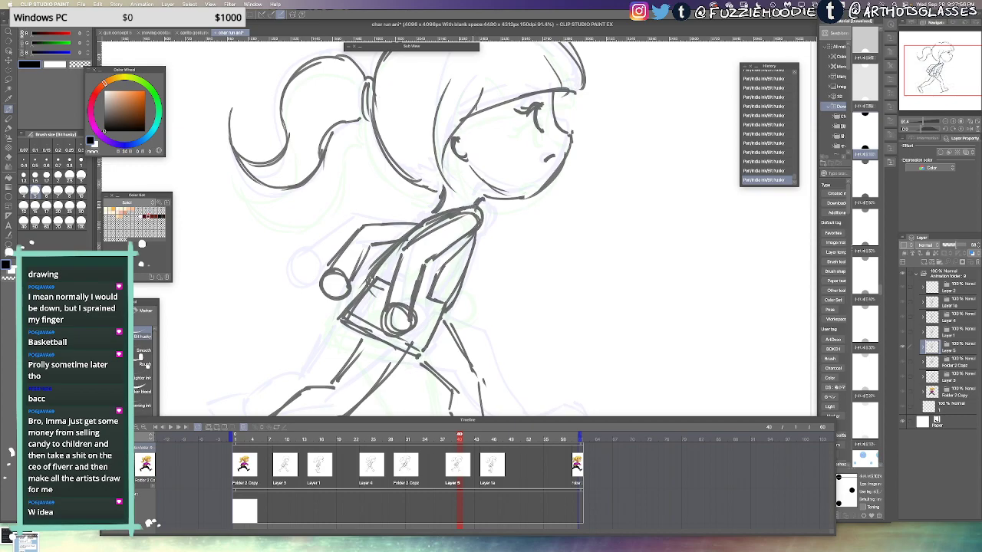
drag(485, 262, 482, 138)
key(super+0)
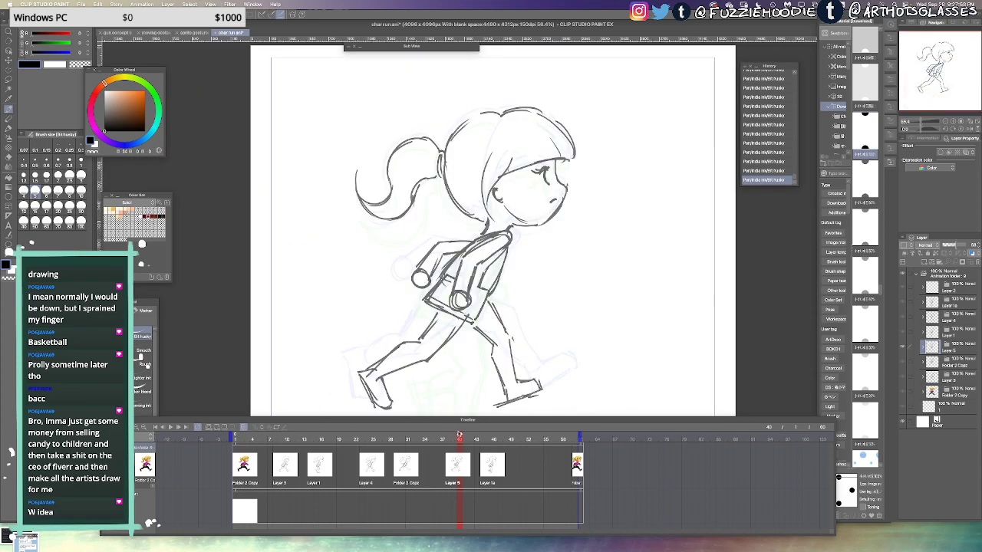
Go to frame 53 on the timeline and add a new blank animation cel there
drag(481, 445, 533, 456)
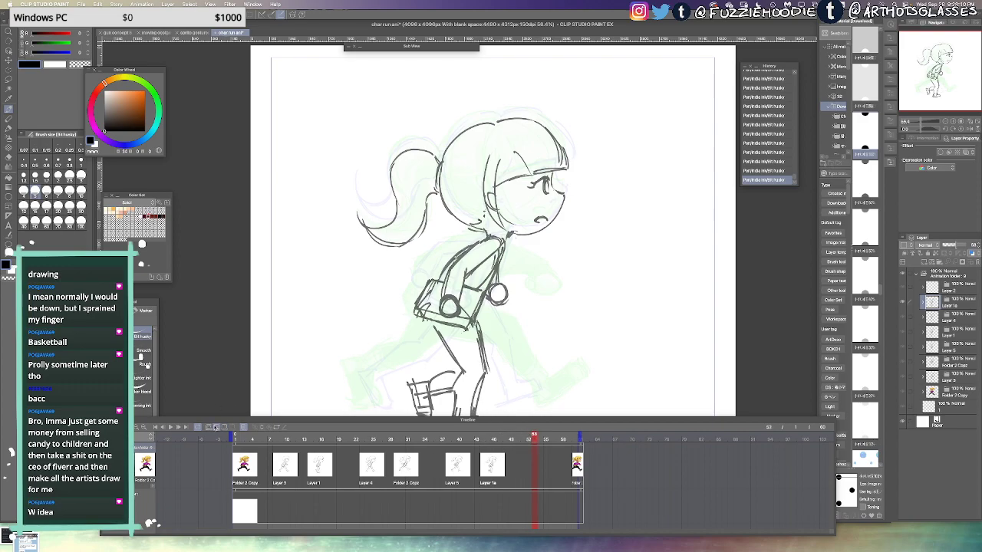
click(217, 427)
drag(539, 284, 557, 250)
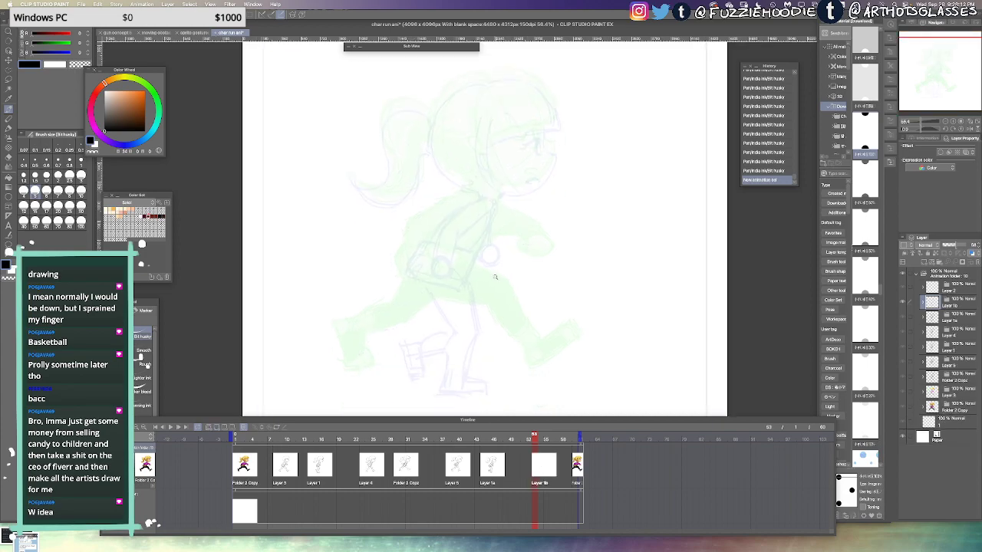
scroll(482, 251, up, 2)
scroll(460, 205, up, 3)
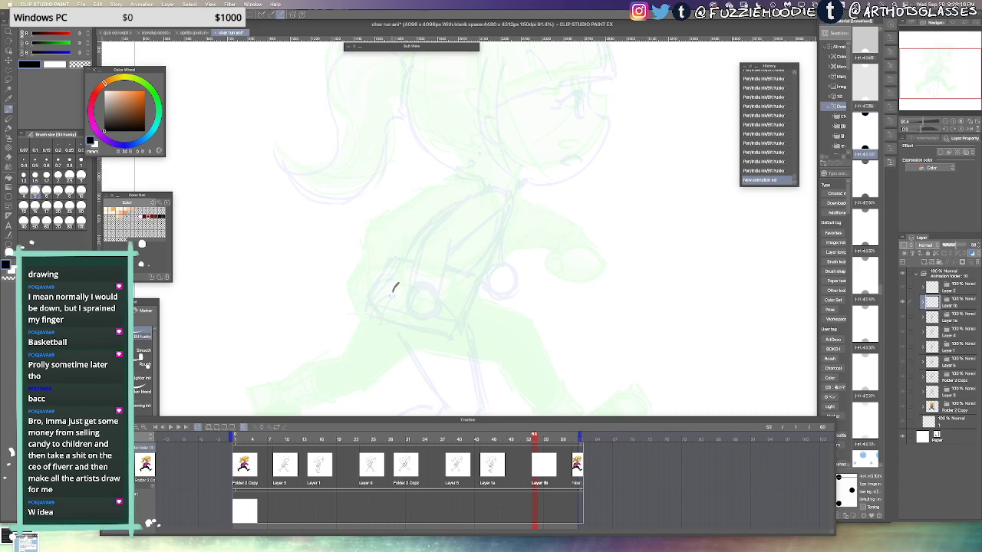
Sketch the near arm swinging back, with a round fist beside the hip and a bent sleeve up to the shoulder
mouse_move(395, 288)
mouse_down()
mouse_move(406, 307)
mouse_move(393, 283)
mouse_up()
key(ctrl+z)
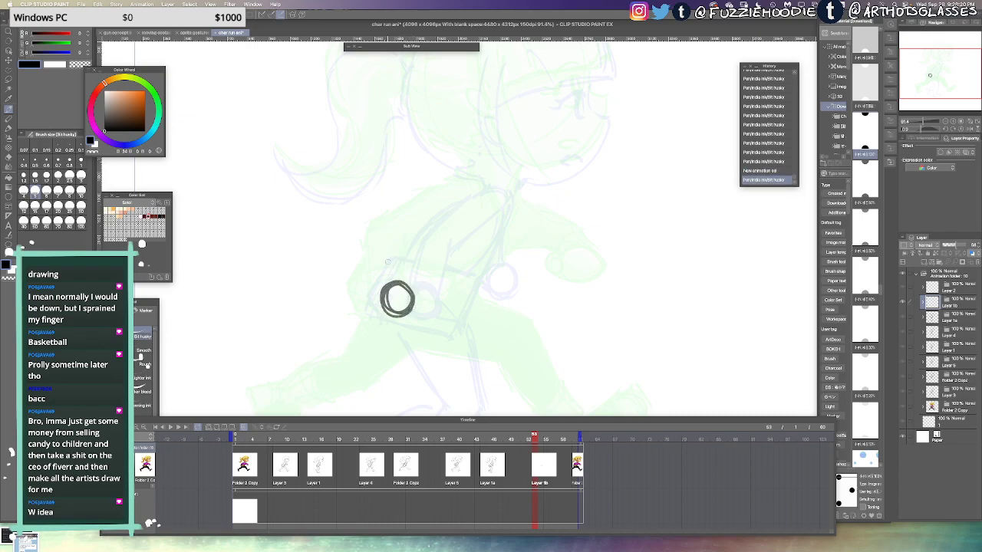
mouse_move(393, 230)
mouse_down()
mouse_move(386, 285)
mouse_move(394, 224)
mouse_move(456, 184)
mouse_move(473, 188)
mouse_move(469, 203)
mouse_move(411, 247)
mouse_up()
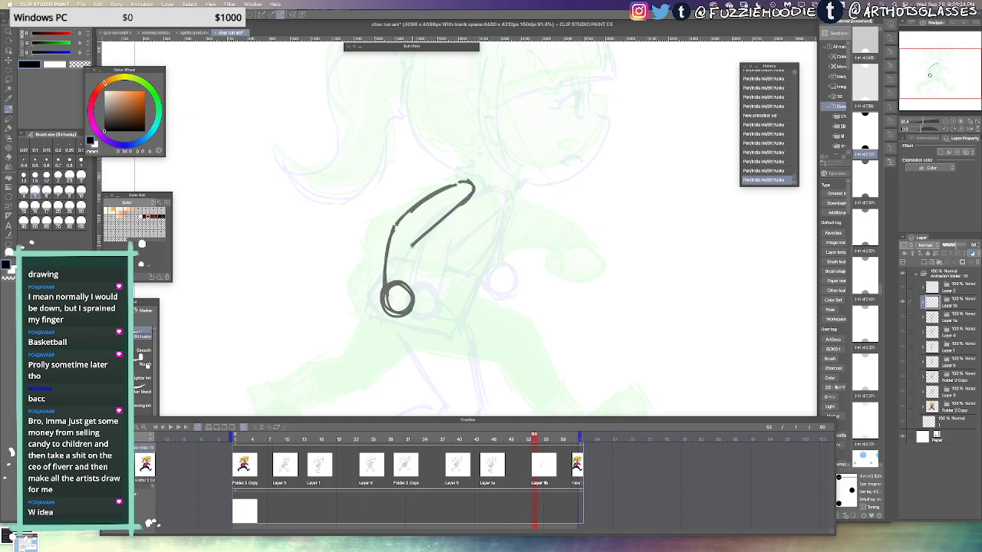
mouse_move(465, 198)
mouse_down()
mouse_move(416, 238)
mouse_move(401, 284)
mouse_up()
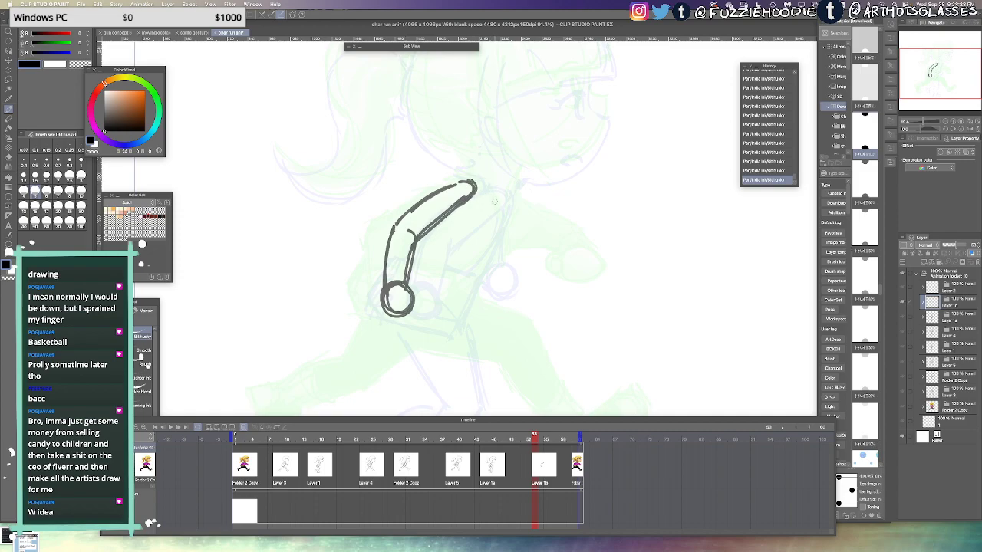
Sketch the far arm reaching forward, with a round fist and a bent forearm joined to the shoulder
drag(540, 254, 556, 259)
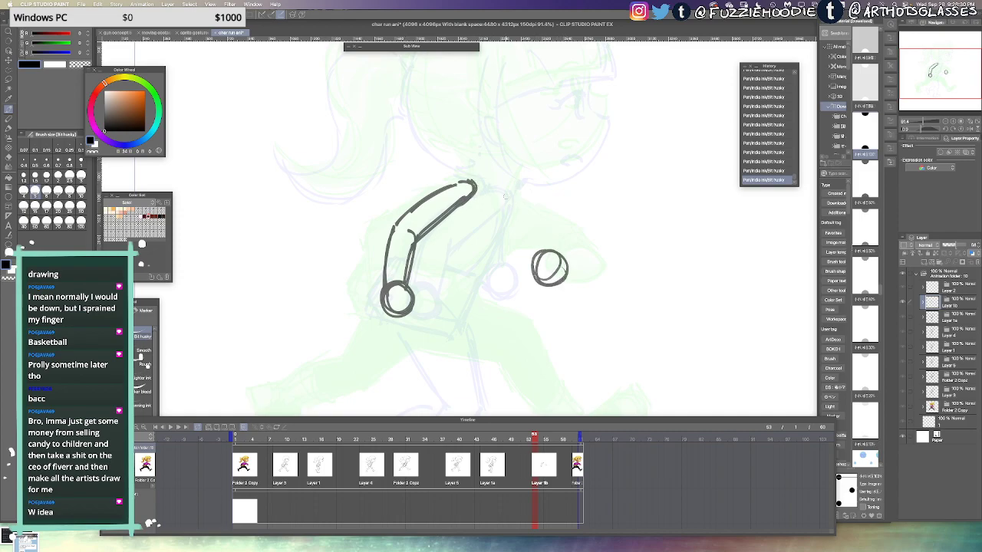
mouse_move(476, 182)
mouse_down()
mouse_move(520, 205)
mouse_move(492, 191)
mouse_move(550, 228)
mouse_move(560, 252)
mouse_move(524, 245)
mouse_move(546, 240)
mouse_move(560, 253)
mouse_move(532, 266)
mouse_up()
key(ctrl+z)
key(super+z)
key(super+z)
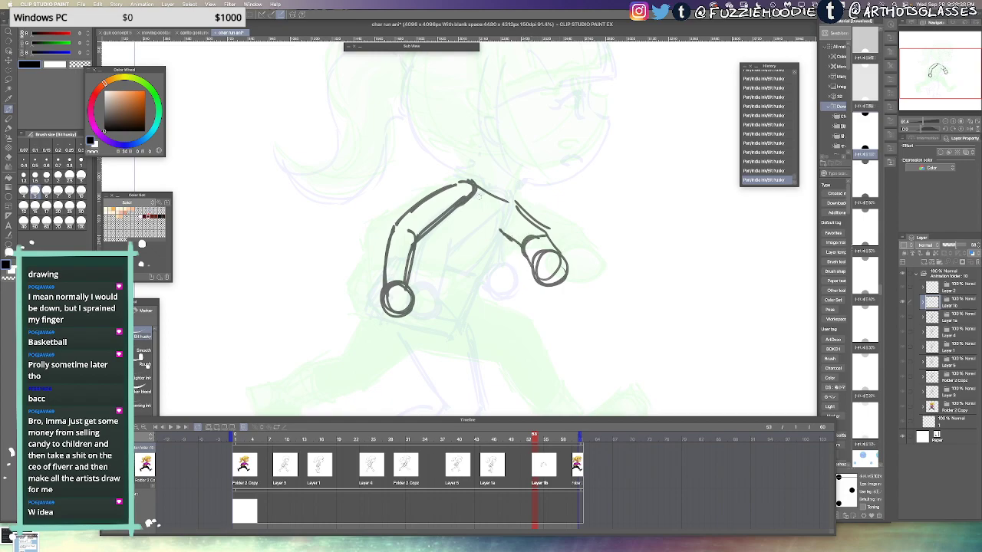
drag(502, 196, 481, 288)
key(super+z)
key(super+z)
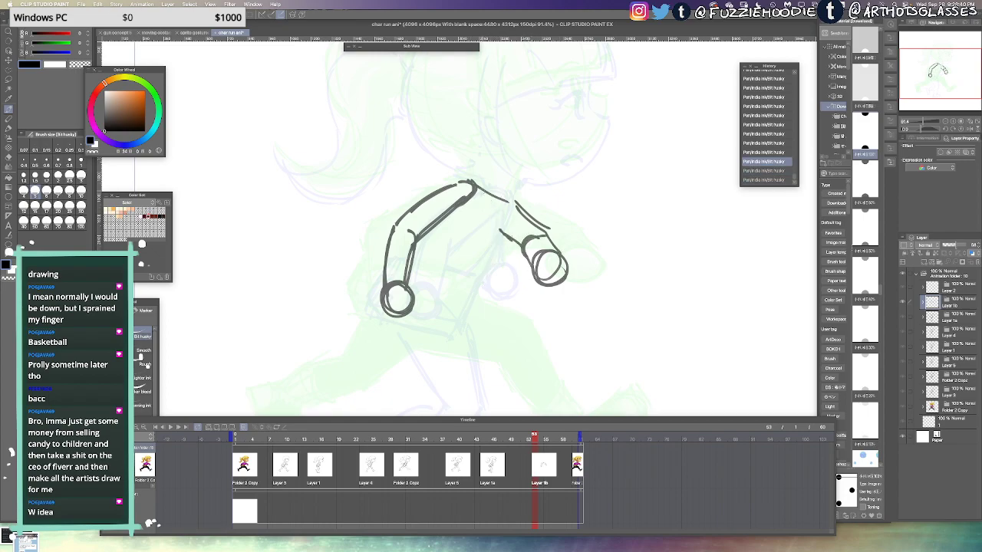
Erase the rounded shoulder end of the near arm and redraw the shoulder line toward the far arm
mouse_move(471, 181)
mouse_down()
mouse_move(501, 206)
mouse_move(469, 196)
mouse_move(475, 183)
mouse_move(485, 200)
mouse_move(487, 189)
mouse_up()
key(e)
key(p)
mouse_move(488, 190)
mouse_down()
mouse_move(512, 209)
mouse_move(485, 280)
mouse_up()
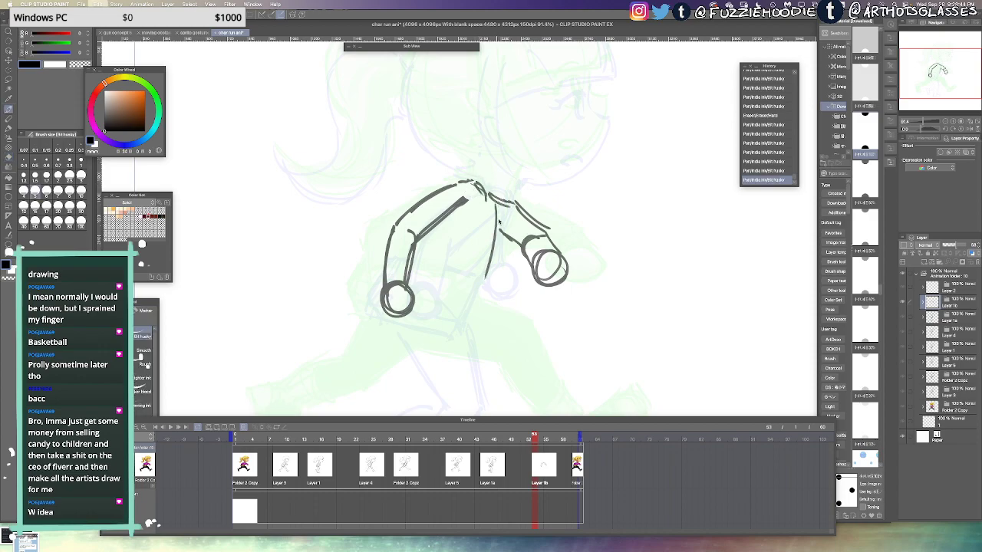
key(ctrl+z)
drag(507, 214, 510, 184)
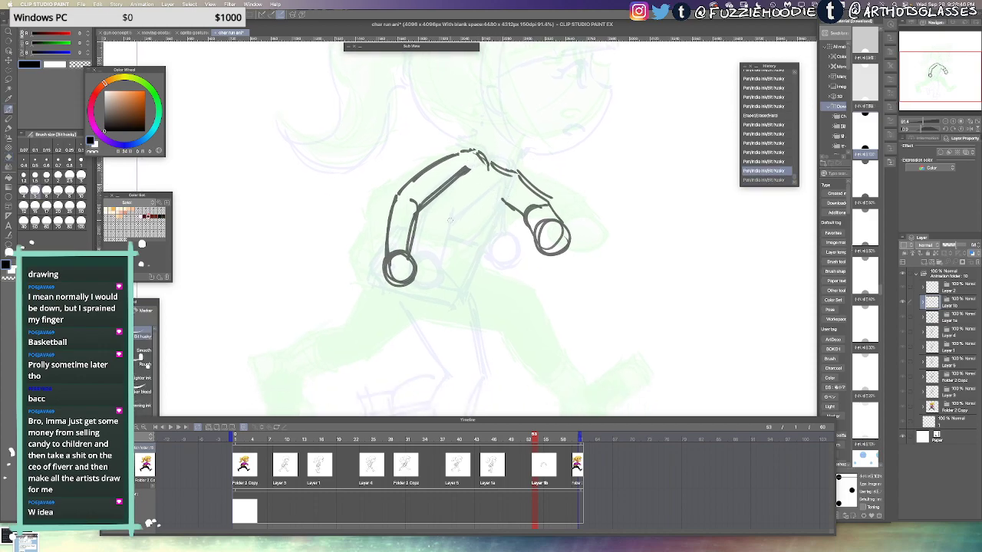
key(ctrl+z)
Draw the tilted boxy hip section behind the near fist and join it to the shoulder with the front torso line
drag(465, 248, 442, 306)
key(ctrl+z)
key(ctrl+z)
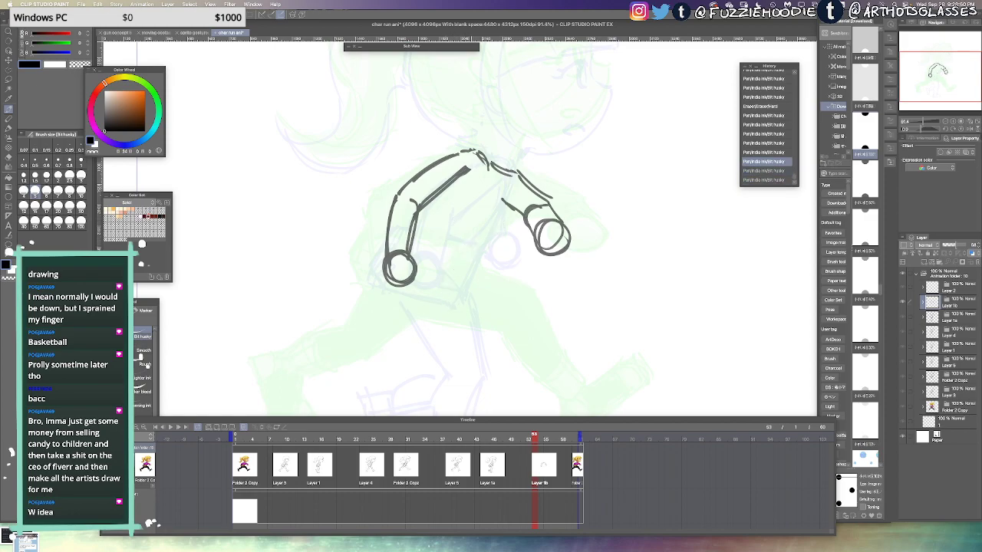
drag(465, 246, 444, 292)
mouse_move(427, 236)
mouse_down()
mouse_move(465, 246)
mouse_move(415, 232)
mouse_move(347, 267)
mouse_up()
mouse_move(375, 227)
mouse_down()
mouse_move(349, 266)
mouse_move(447, 305)
mouse_up()
drag(469, 250, 446, 313)
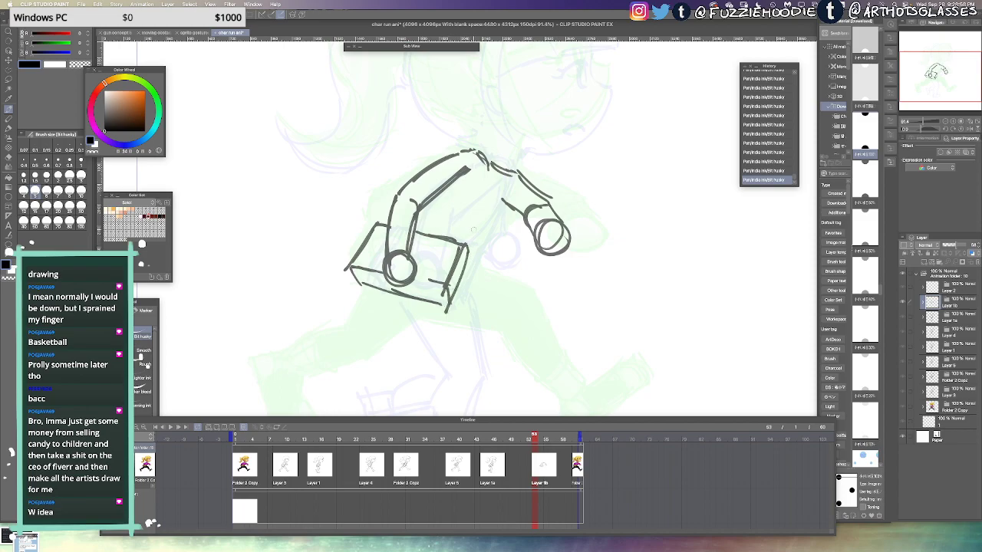
drag(486, 226, 462, 258)
mouse_move(511, 177)
mouse_down()
mouse_move(462, 255)
mouse_move(465, 244)
mouse_move(451, 253)
mouse_up()
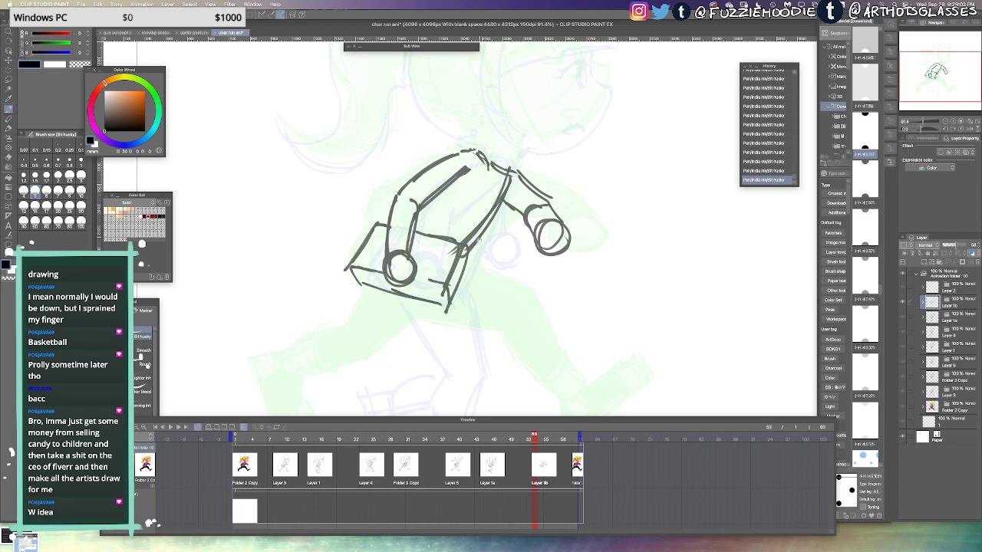
Try to rough in the thigh and shin lines of the forward leg
scroll(475, 253, down, 3)
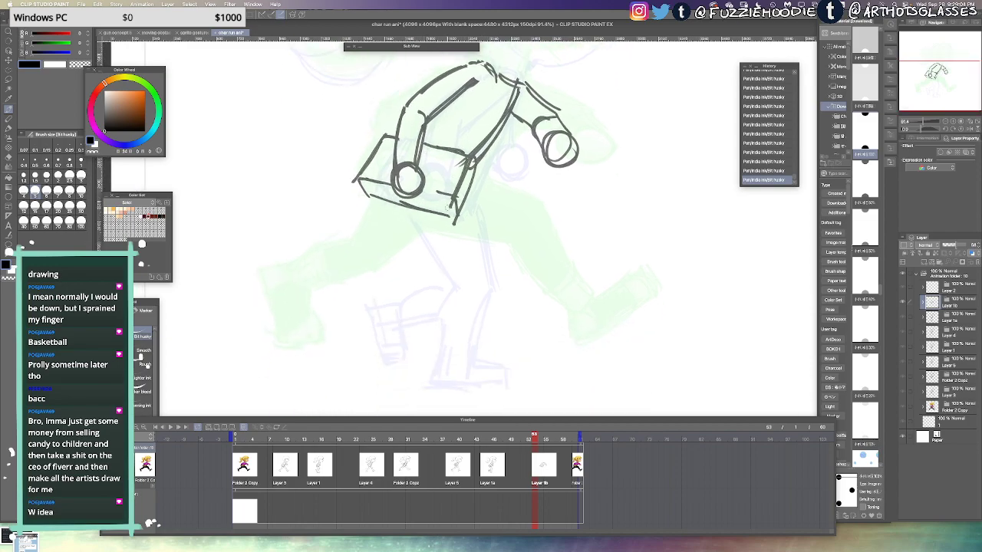
drag(424, 214, 452, 245)
key(super+z)
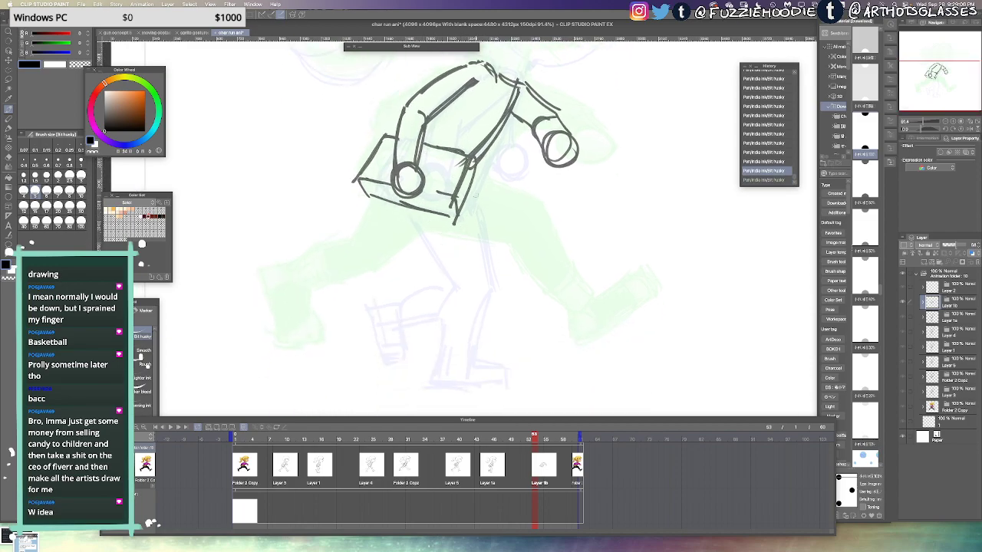
drag(470, 189, 527, 229)
mouse_move(483, 196)
mouse_down()
mouse_move(524, 225)
mouse_move(528, 217)
mouse_move(564, 308)
mouse_up()
key(super+z)
key(super+z)
drag(529, 233, 560, 307)
Draw the sole of the forward foot as two slanted parallel lines
drag(533, 366, 606, 328)
key(super+z)
key(super+z)
drag(549, 354, 603, 328)
drag(557, 357, 600, 336)
Erase the forward thigh and shin lines and redraw them from the hip through a bent knee to the ankle
key(e)
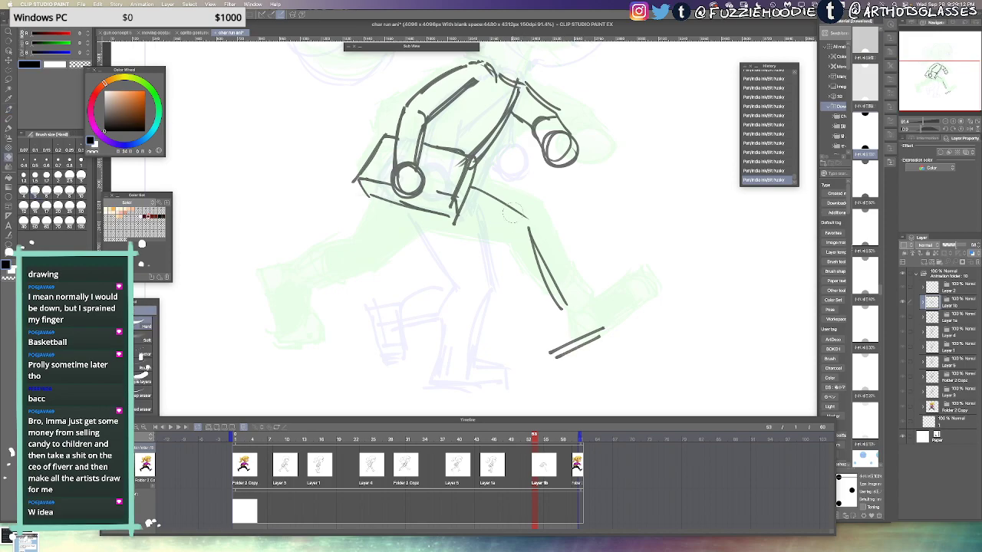
mouse_move(528, 230)
mouse_down()
mouse_move(543, 279)
mouse_move(566, 308)
mouse_up()
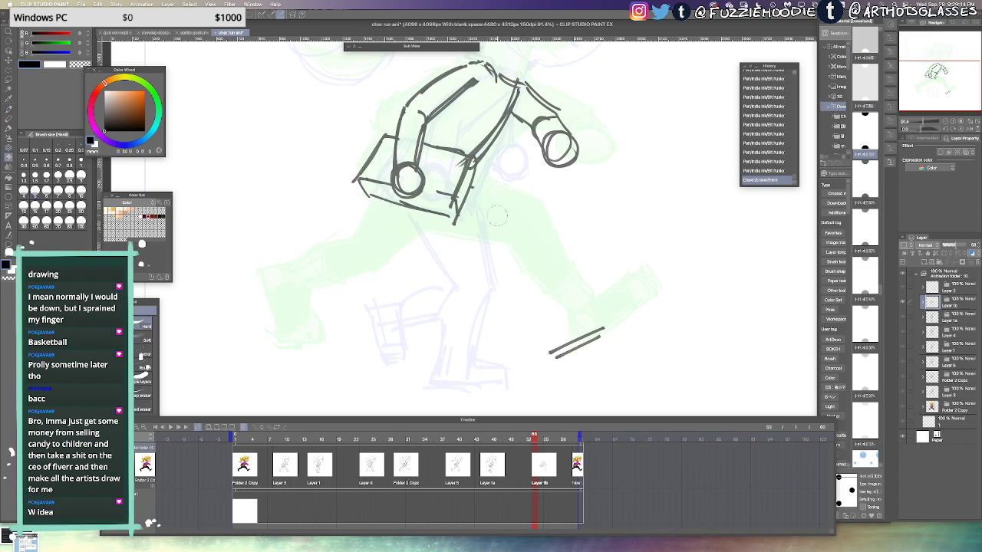
key(p)
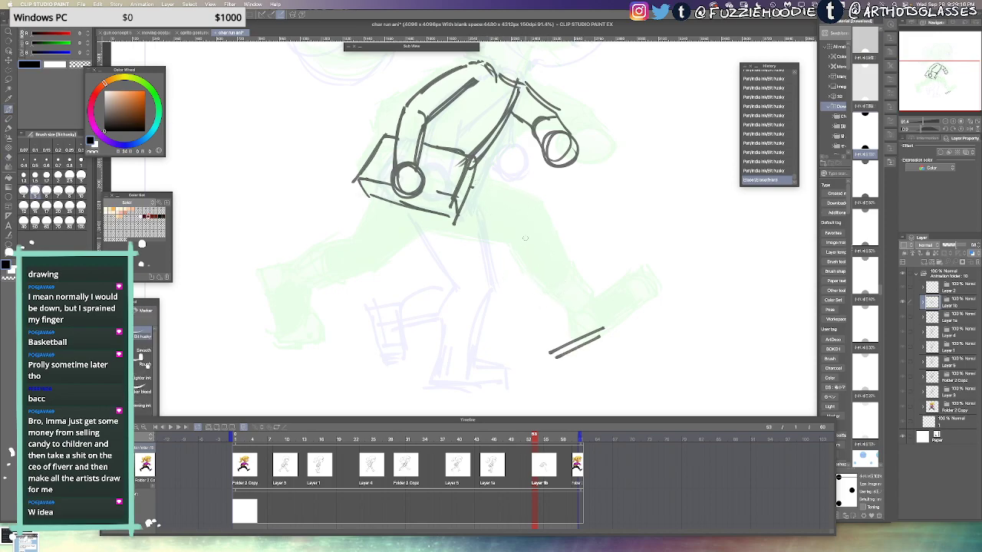
drag(474, 186, 539, 240)
key(super+z)
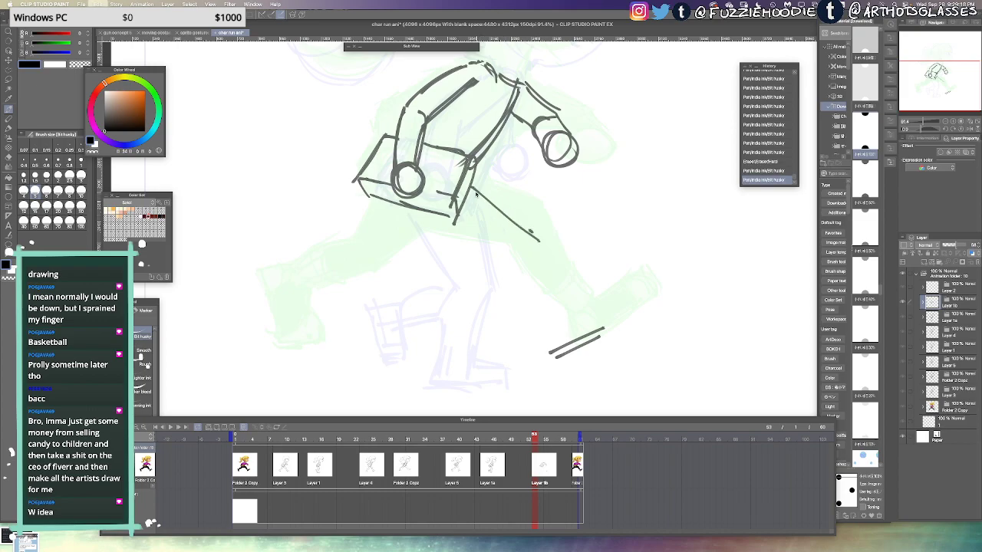
drag(471, 188, 535, 237)
mouse_move(494, 205)
mouse_down()
mouse_move(528, 231)
mouse_move(566, 320)
mouse_up()
drag(539, 263, 566, 324)
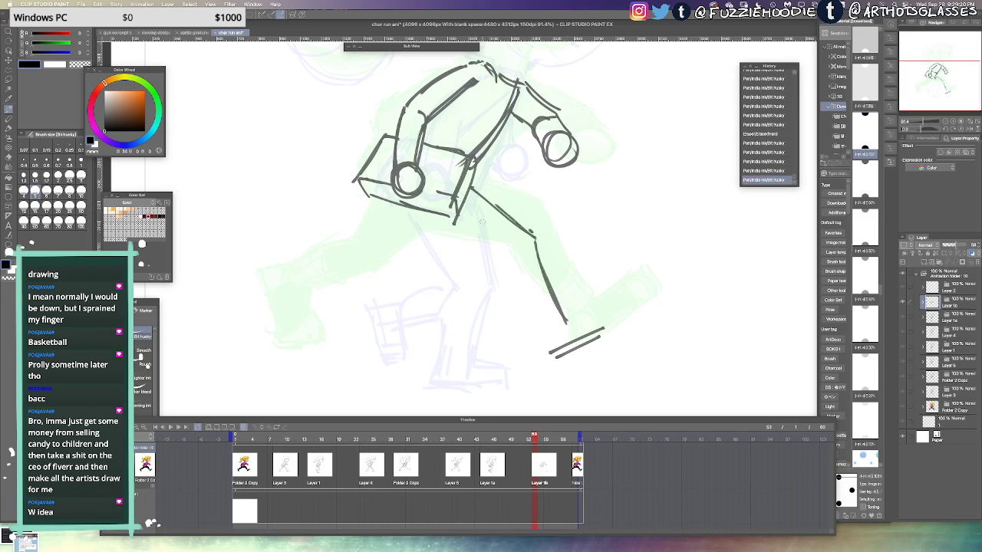
Draw the underside of the forward leg from hip to heel and close the shoe around its sole
mouse_move(461, 226)
mouse_down()
mouse_move(519, 275)
mouse_move(505, 257)
mouse_move(513, 263)
mouse_move(516, 295)
mouse_up()
key(super+z)
mouse_move(520, 301)
mouse_down()
mouse_move(552, 333)
mouse_move(603, 316)
mouse_up()
drag(598, 318, 613, 345)
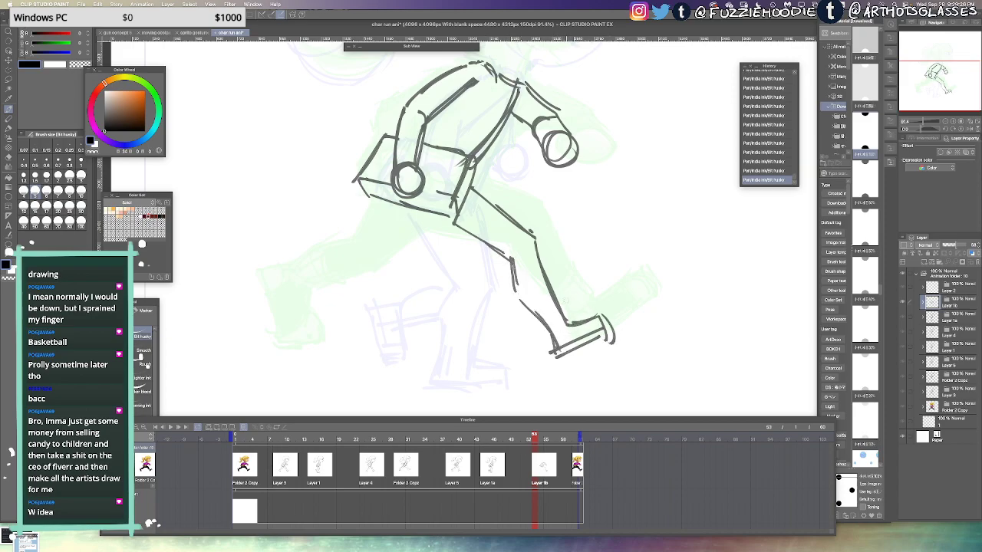
mouse_move(425, 213)
mouse_down()
mouse_move(508, 259)
mouse_move(496, 263)
mouse_up()
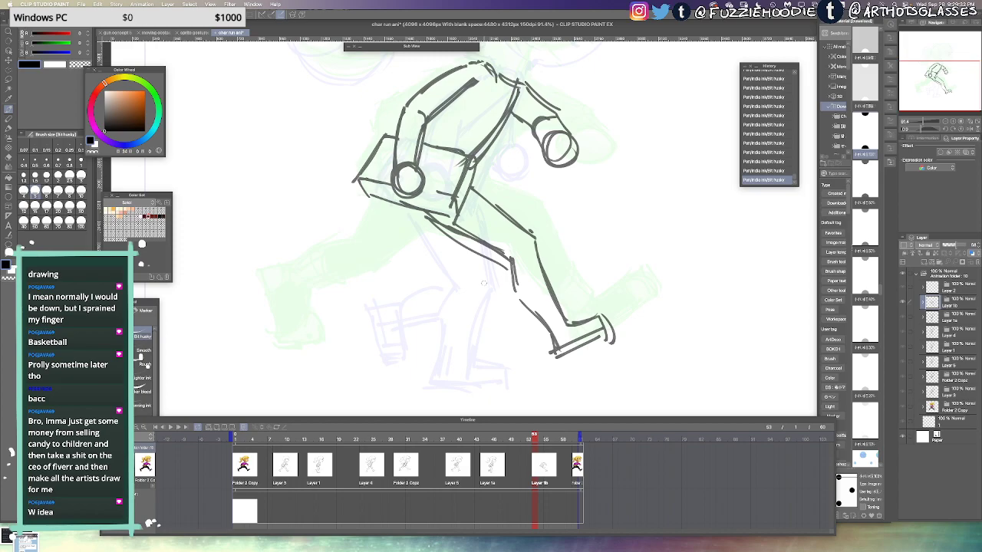
Sketch the trailing leg's thigh lines down from the hips and a curved shin line below the knee
drag(437, 225, 395, 277)
drag(393, 205, 353, 350)
key(ctrl+z)
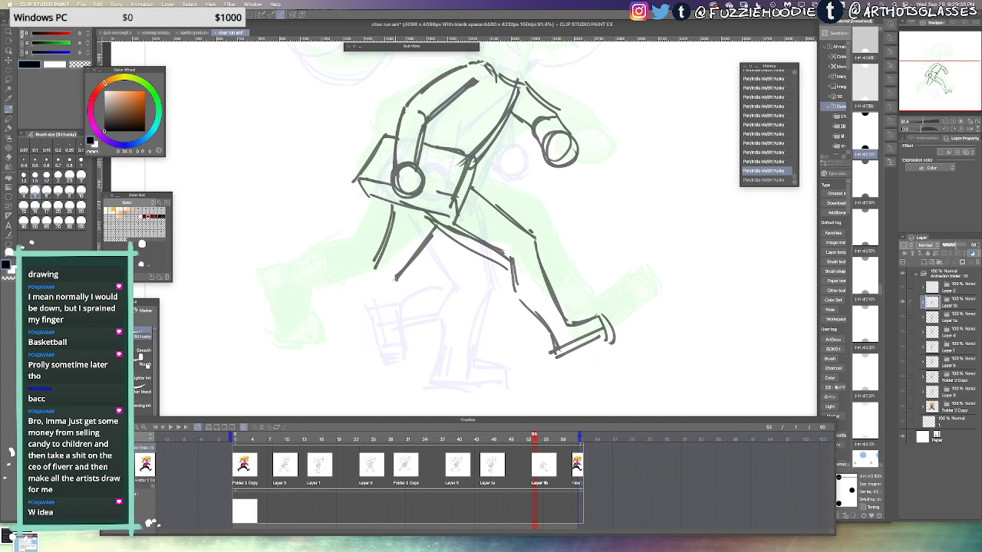
drag(395, 278, 364, 332)
key(ctrl+z)
drag(397, 278, 362, 330)
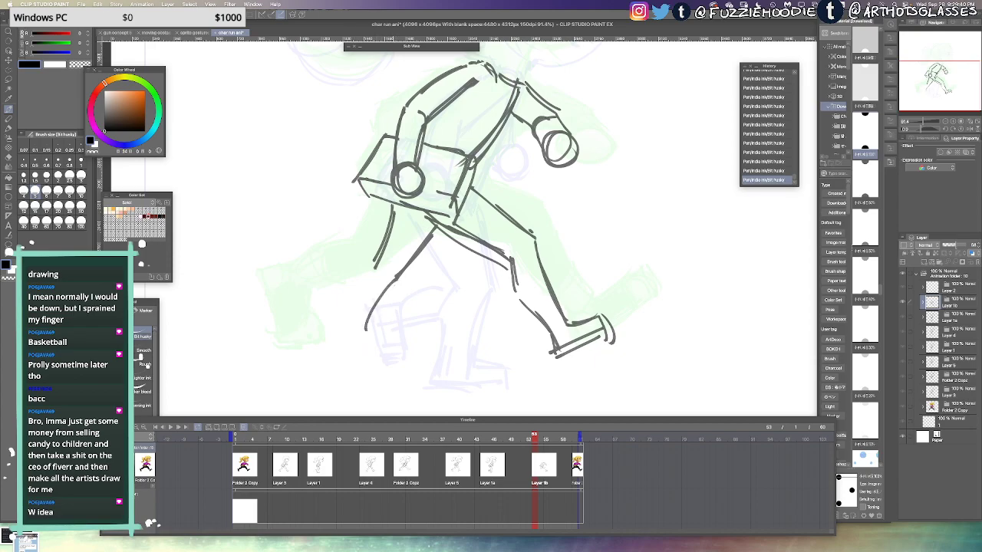
Redo the trailing shin with both edges angled farther back from the knee toward the ankle
key(super+z)
mouse_move(397, 277)
mouse_down()
mouse_move(366, 286)
mouse_move(333, 328)
mouse_move(348, 325)
mouse_up()
key(super+z)
key(super+z)
key(super+z)
drag(398, 278, 347, 307)
mouse_move(375, 266)
mouse_down()
mouse_move(361, 264)
mouse_move(331, 312)
mouse_up()
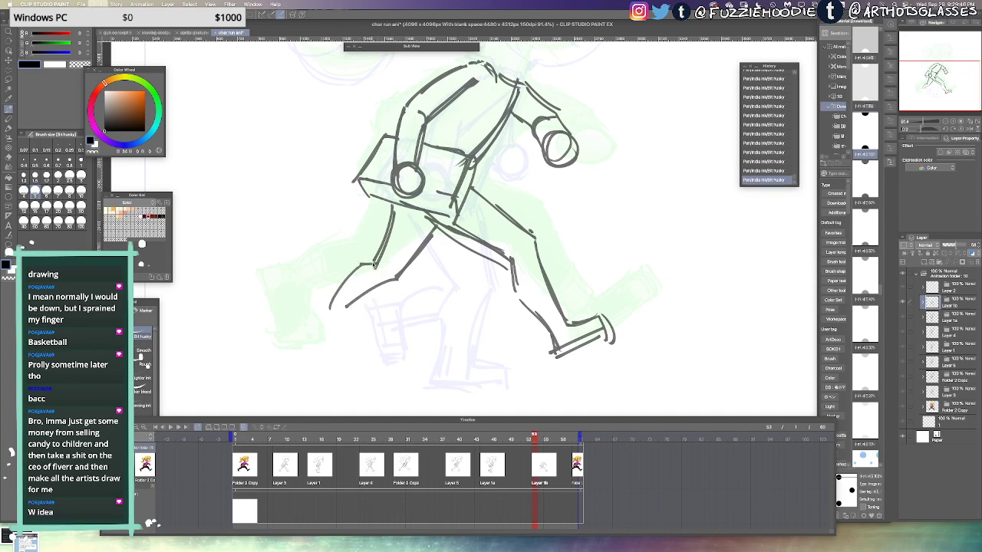
key(super+z)
mouse_move(376, 266)
mouse_down()
mouse_move(348, 274)
mouse_move(332, 314)
mouse_up()
mouse_move(345, 276)
mouse_down()
mouse_move(331, 305)
mouse_move(356, 342)
mouse_up()
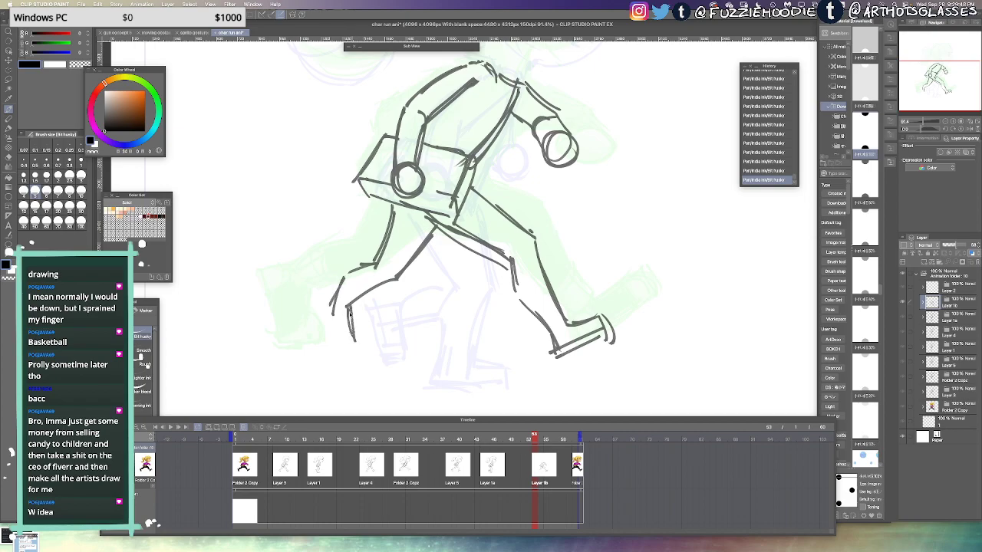
Try different foot outlines at the end of the trailing shin
key(super+z)
key(super+z)
mouse_move(348, 306)
mouse_down()
mouse_move(349, 341)
mouse_move(320, 304)
mouse_move(327, 345)
mouse_up()
drag(327, 344, 354, 345)
key(super+z)
key(super+z)
key(super+z)
key(super+z)
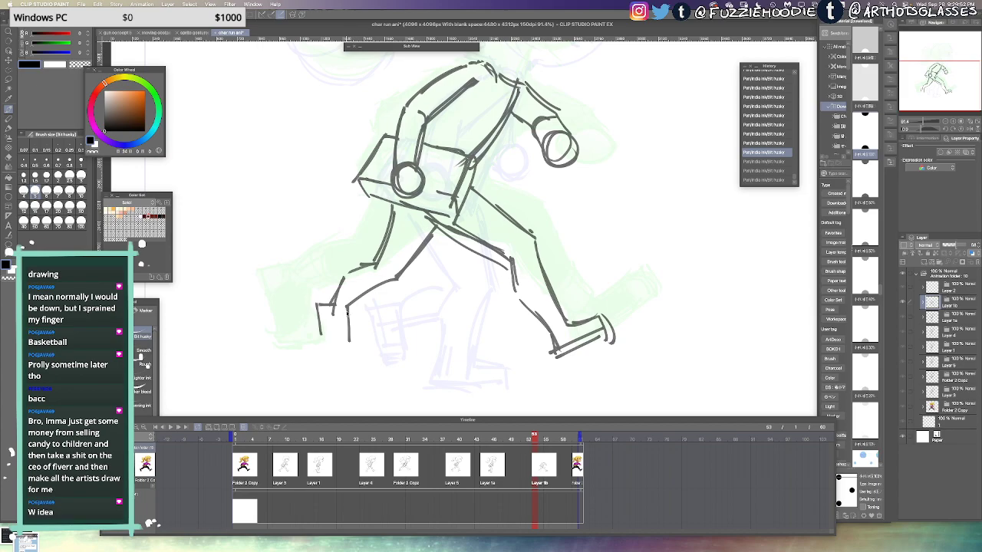
Rework the trailing lower leg with a nearly horizontal shin and a foot hanging down from it
mouse_move(347, 310)
mouse_down()
mouse_move(354, 339)
mouse_move(319, 327)
mouse_move(392, 281)
mouse_move(343, 284)
mouse_move(397, 282)
mouse_move(330, 275)
mouse_move(335, 326)
mouse_up()
key(ctrl+z)
key(e)
key(p)
key(ctrl+z)
key(ctrl+z)
key(super+z)
key(super+z)
mouse_move(339, 269)
mouse_down()
mouse_move(319, 272)
mouse_move(313, 315)
mouse_move(331, 327)
mouse_up()
drag(313, 324, 332, 329)
key(ctrl+z)
key(ctrl+z)
key(ctrl+z)
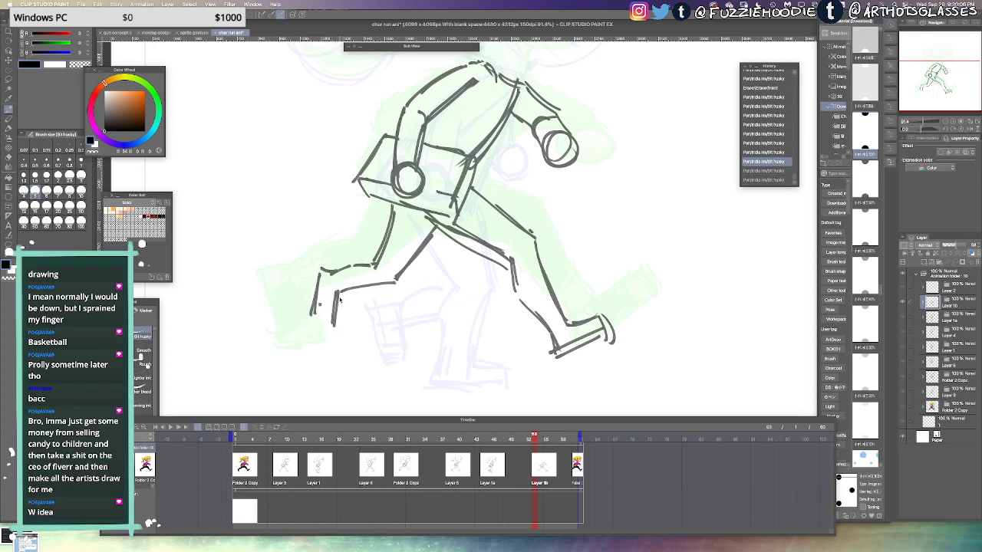
Lasso and delete the trailing lower leg, and erase its remaining thigh lines
key(l)
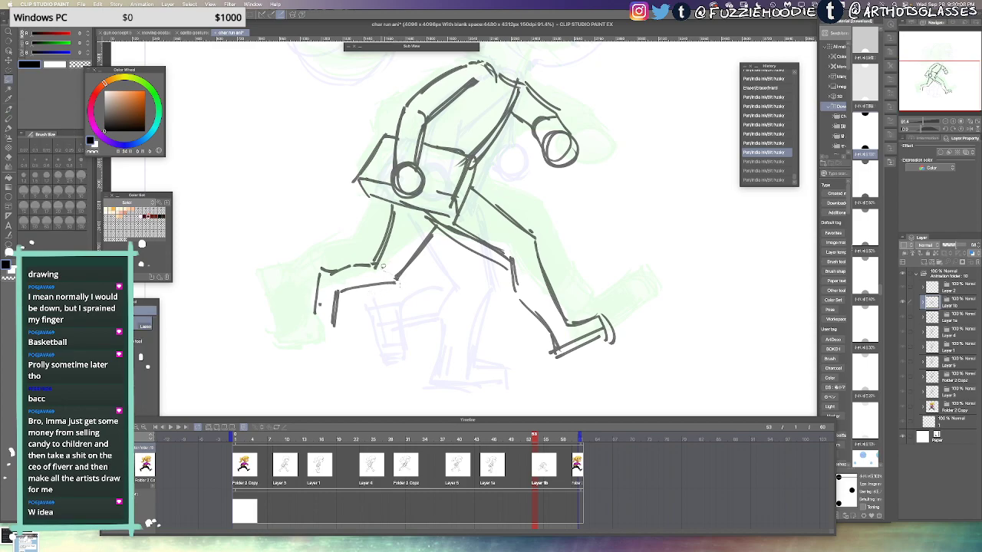
mouse_move(383, 298)
mouse_down()
mouse_move(389, 293)
mouse_move(378, 311)
mouse_up()
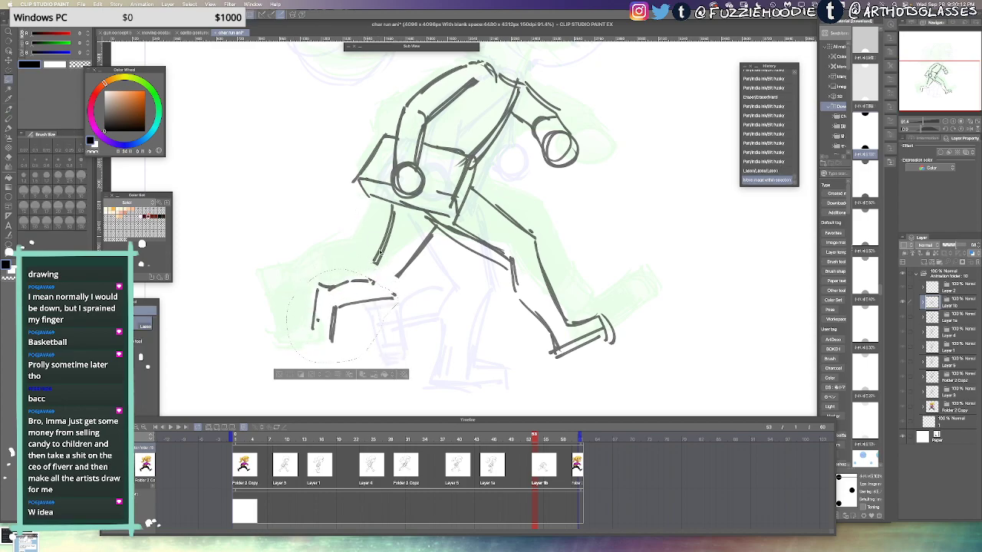
key(e)
key(Delete)
key(ctrl+d)
mouse_move(390, 218)
mouse_down()
mouse_move(383, 240)
mouse_move(400, 270)
mouse_move(430, 237)
mouse_move(419, 278)
mouse_up()
Redraw the trailing thigh dropping down from the hip, with a short bent shin and a foot below the knee
key(p)
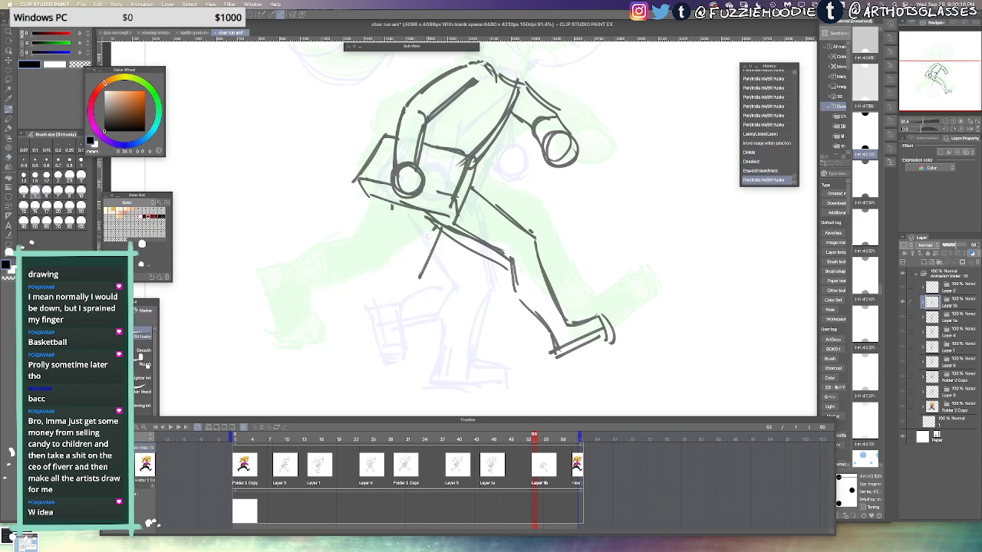
mouse_move(392, 207)
mouse_down()
mouse_move(393, 273)
mouse_move(370, 308)
mouse_up()
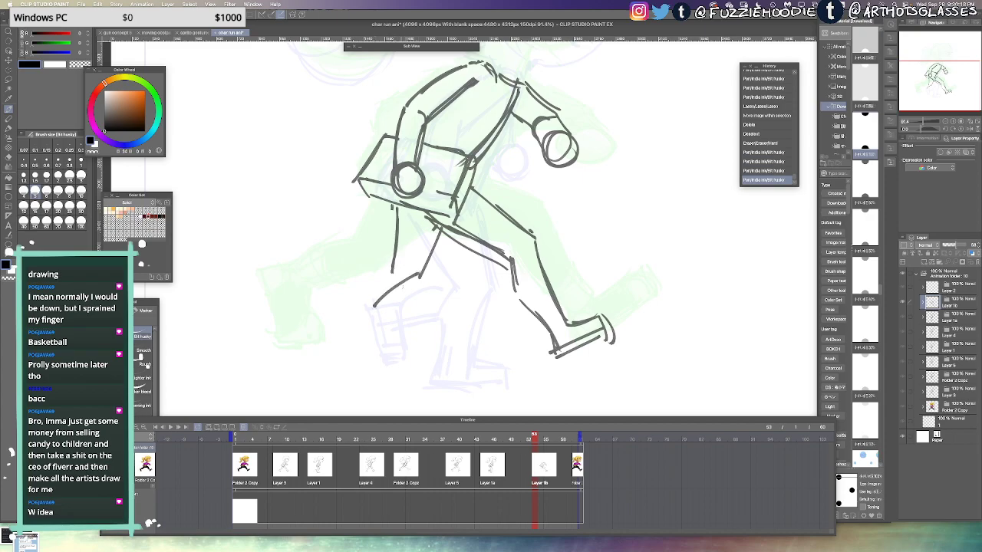
mouse_move(417, 276)
mouse_down()
mouse_move(393, 286)
mouse_move(368, 276)
mouse_move(344, 297)
mouse_up()
mouse_move(371, 279)
mouse_down()
mouse_move(352, 302)
mouse_move(361, 342)
mouse_up()
drag(341, 301, 357, 299)
Undo the trailing shin and foot, and redraw the shin reaching back from the knee at a shallower angle
key(ctrl+z)
key(ctrl+z)
key(ctrl+z)
key(ctrl+z)
key(ctrl+z)
key(ctrl+z)
key(ctrl+z)
key(ctrl+z)
key(ctrl+z)
key(ctrl+z)
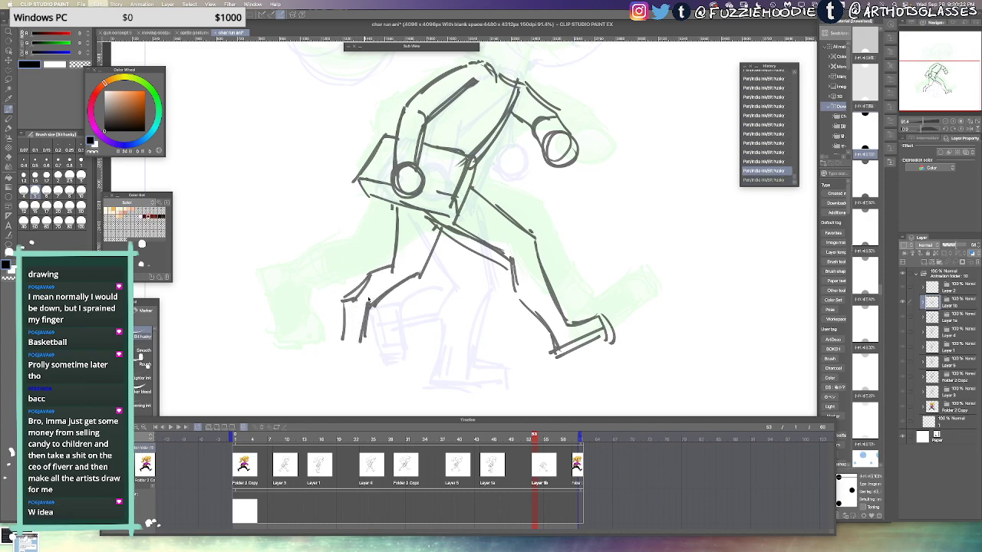
drag(418, 284, 368, 295)
mouse_move(392, 264)
mouse_down()
mouse_move(365, 290)
mouse_move(338, 286)
mouse_move(352, 336)
mouse_up()
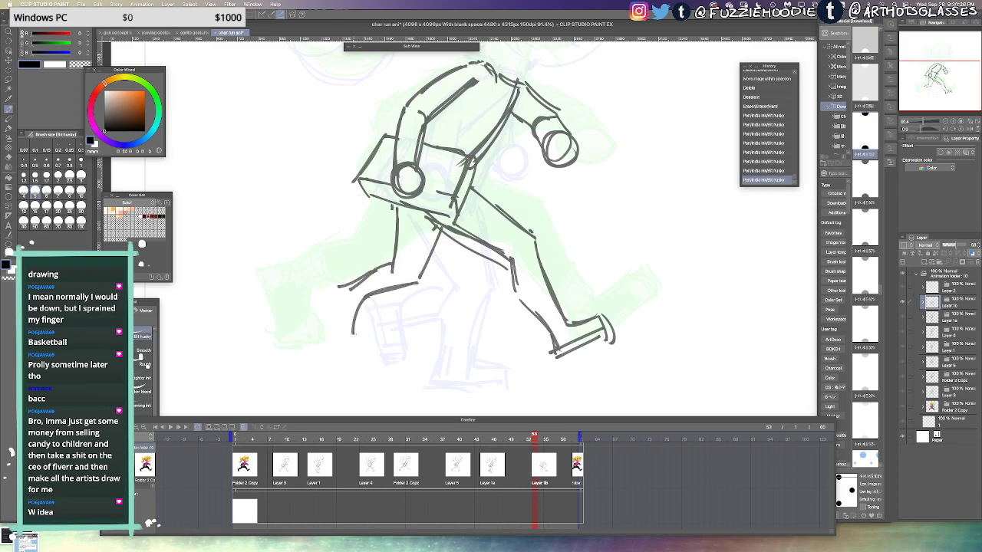
Sketch the trailing foot hanging down from the ankle with front and back edges and a short sole
drag(358, 296, 345, 343)
key(ctrl+z)
key(ctrl+z)
drag(357, 298, 348, 338)
drag(357, 299, 342, 341)
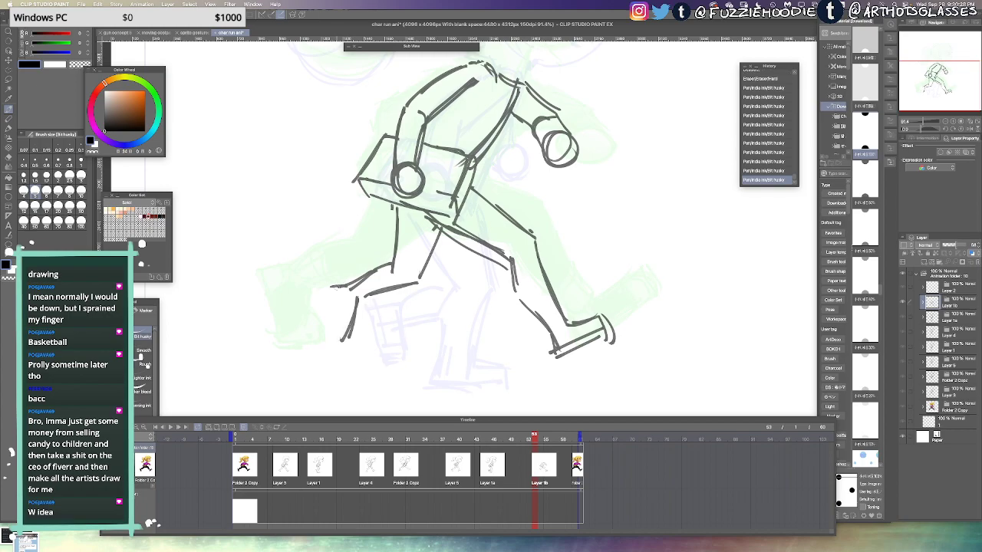
mouse_move(330, 287)
mouse_down()
mouse_move(328, 339)
mouse_move(347, 343)
mouse_up()
key(ctrl+z)
key(ctrl+z)
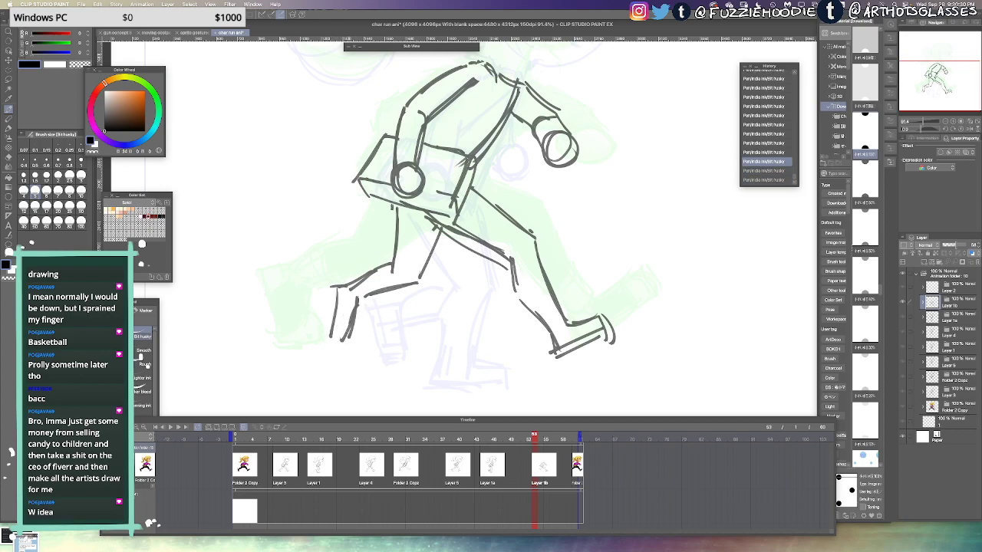
mouse_move(335, 287)
mouse_down()
mouse_move(327, 338)
mouse_move(346, 344)
mouse_up()
Erase the trailing foot and redraw it farther from the knee, extending the shin lines into the ankle
key(super+0)
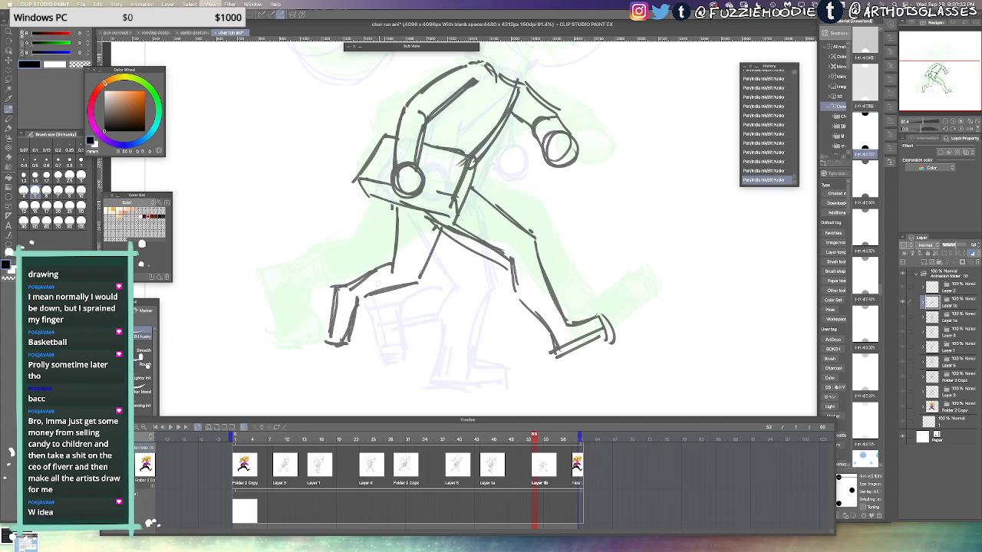
key(h)
key(h)
drag(406, 325, 414, 269)
key(e)
drag(441, 302, 396, 351)
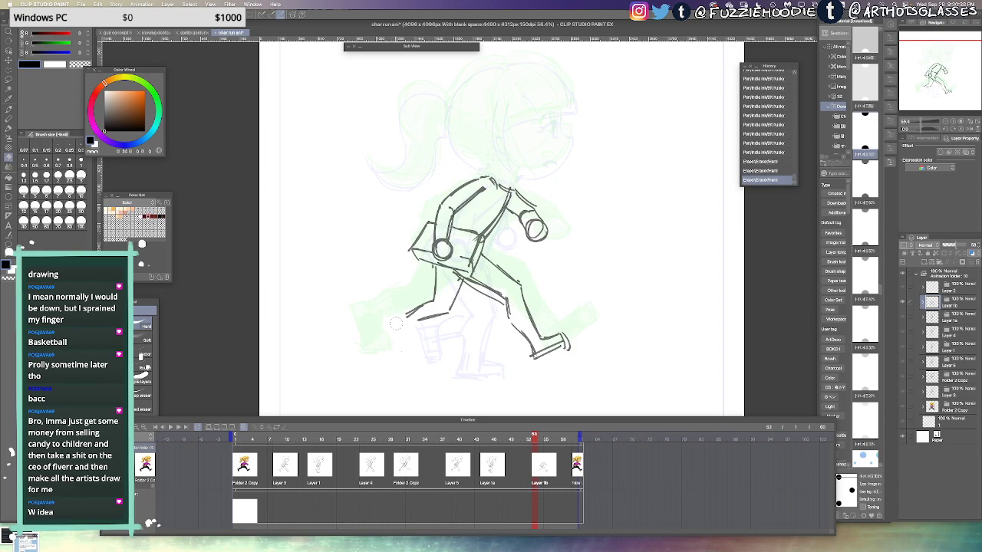
key(p)
mouse_move(409, 313)
mouse_down()
mouse_move(391, 316)
mouse_move(406, 315)
mouse_move(389, 349)
mouse_move(406, 350)
mouse_move(408, 326)
mouse_move(424, 316)
mouse_up()
key(e)
key(p)
mouse_move(422, 317)
mouse_down()
mouse_move(447, 314)
mouse_move(402, 320)
mouse_up()
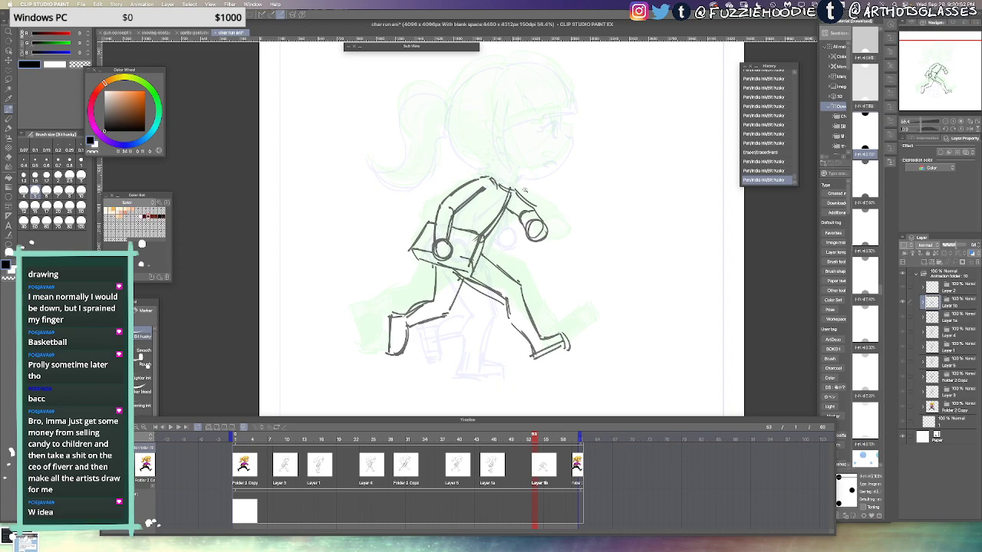
Touch up the collar line at the shoulders and clean up stray marks on the body
drag(525, 189, 560, 189)
key(e)
mouse_move(463, 198)
mouse_down()
mouse_move(421, 227)
mouse_move(474, 199)
mouse_move(456, 290)
mouse_up()
key(p)
scroll(529, 143, up, 2)
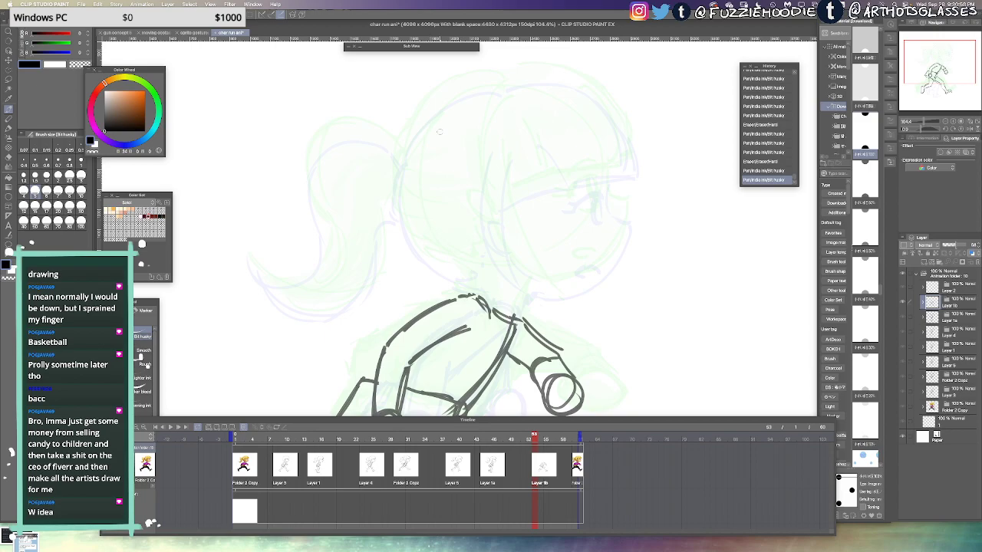
drag(404, 157, 458, 95)
key(super+z)
drag(401, 156, 460, 89)
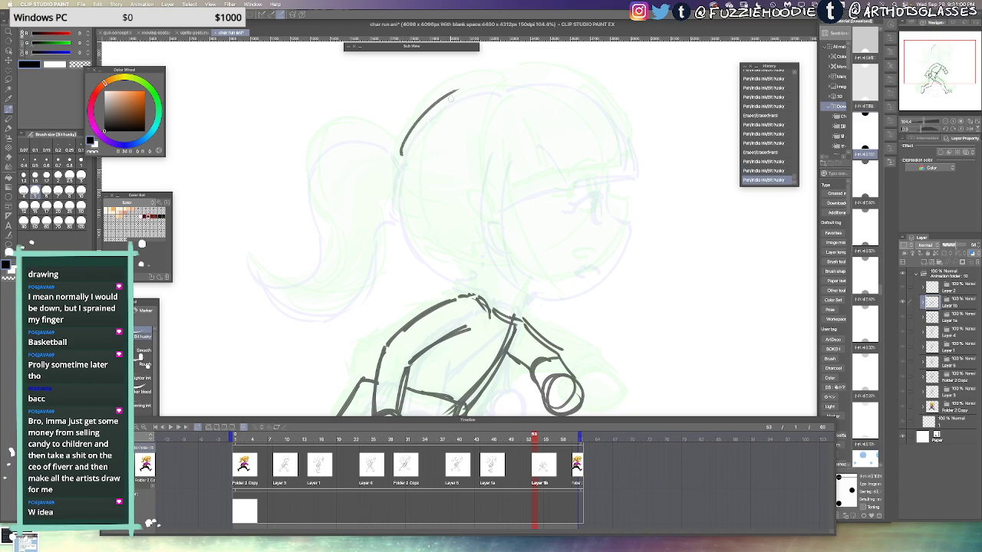
key(super+z)
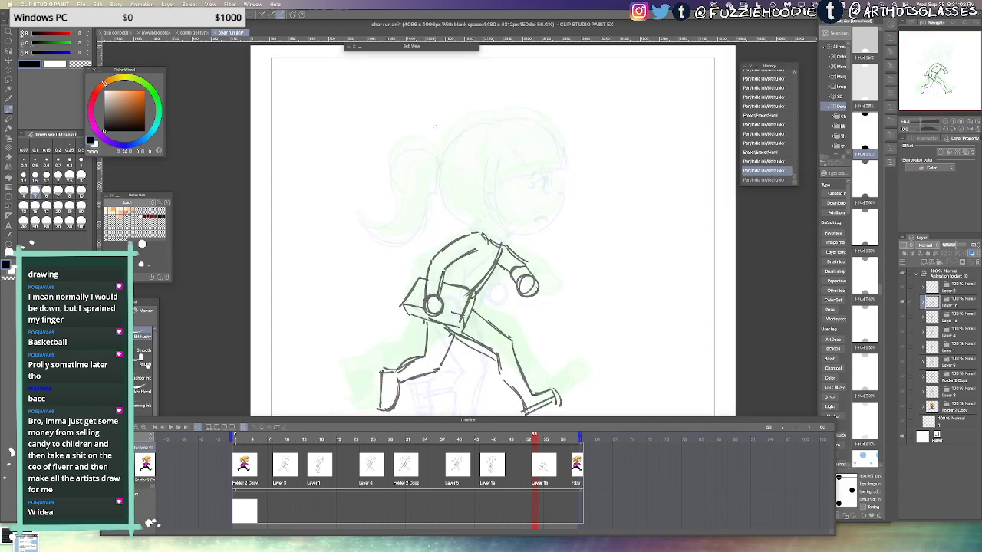
scroll(435, 117, down, 3)
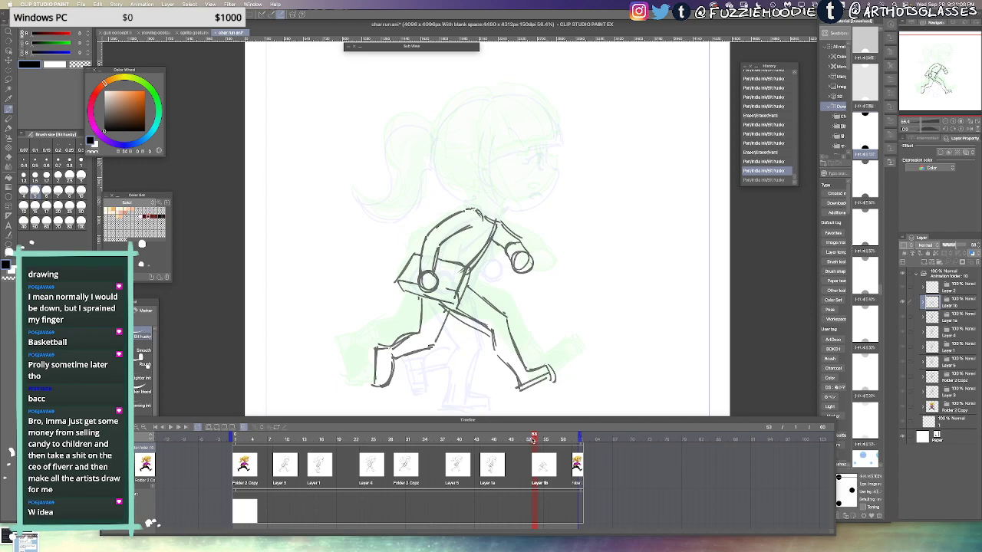
Move the playhead a few frames ahead within the new cel and sketch the crown from the back of the head to the forehead
mouse_move(529, 437)
mouse_down()
mouse_move(499, 443)
mouse_move(550, 445)
mouse_up()
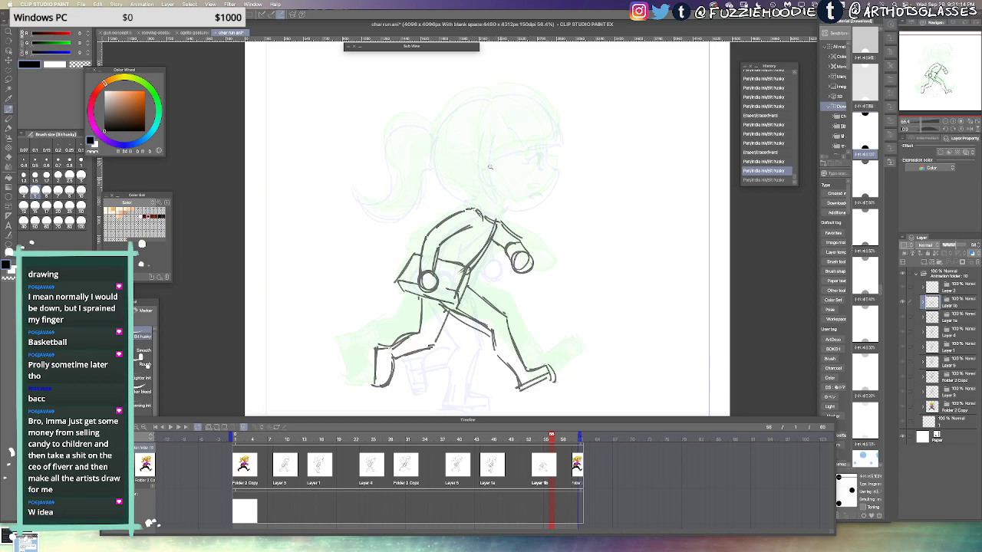
scroll(490, 166, up, 1)
drag(479, 193, 481, 269)
drag(429, 190, 477, 148)
mouse_move(430, 184)
mouse_down()
mouse_move(437, 170)
mouse_move(495, 145)
mouse_up()
drag(484, 148, 557, 146)
key(super+z)
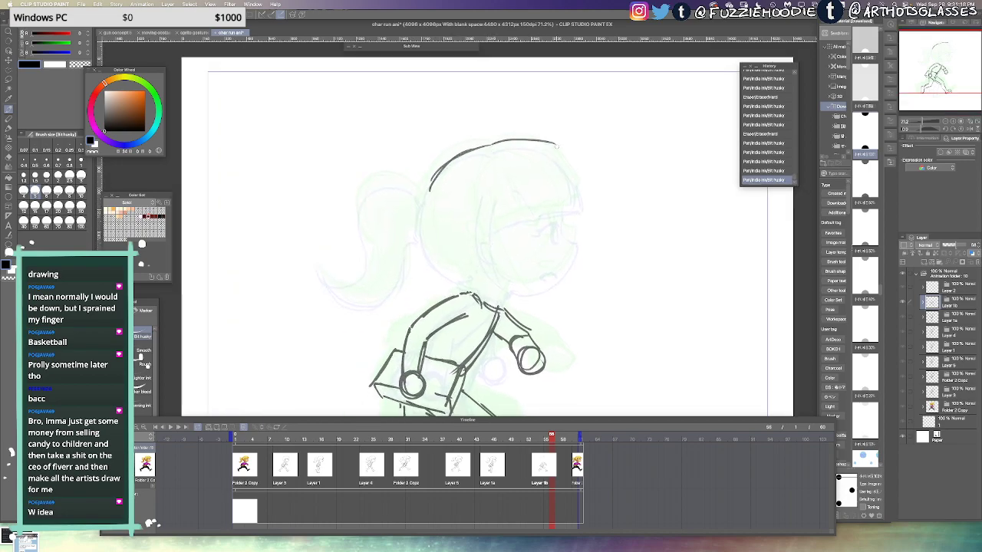
key(super+z)
mouse_move(493, 145)
mouse_down()
mouse_move(536, 145)
mouse_move(581, 195)
mouse_up()
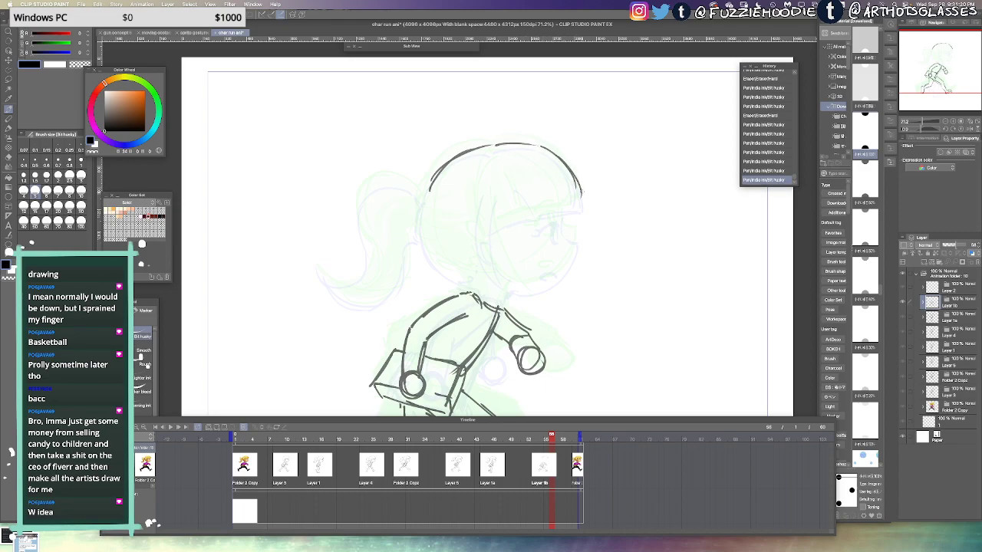
Draw the fringe's curved lower edge, the side lock of hair falling in front of the neck, and the ear
drag(493, 229, 543, 214)
key(super+z)
drag(491, 227, 568, 206)
drag(534, 213, 578, 207)
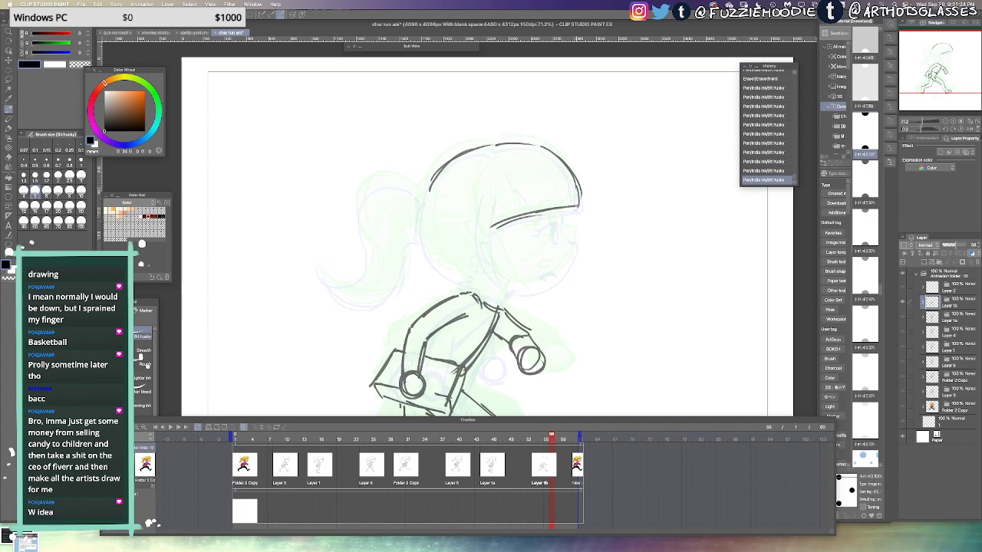
key(ctrl+z)
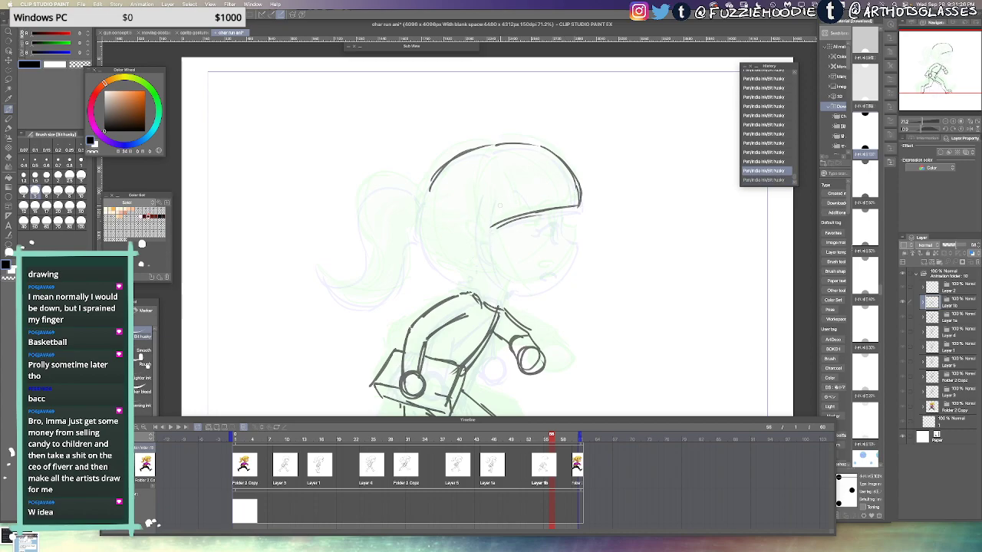
drag(505, 201, 482, 290)
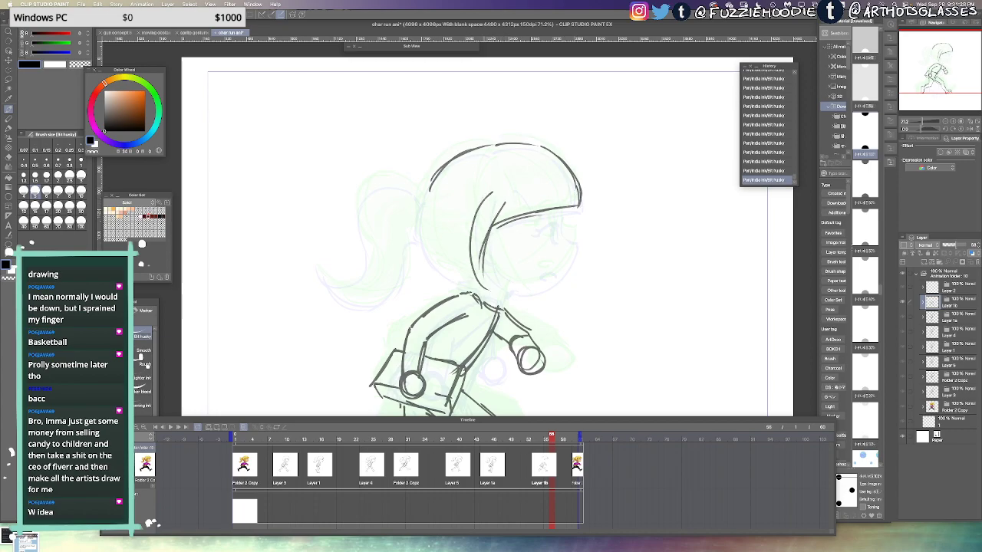
drag(488, 237, 482, 260)
Draw the face profile from brow to chin, and add the eye, eyelashes and a small mouth
mouse_move(564, 210)
mouse_down()
mouse_move(572, 266)
mouse_move(546, 285)
mouse_up()
key(ctrl+z)
mouse_move(490, 262)
mouse_down()
mouse_move(504, 282)
mouse_move(551, 284)
mouse_move(578, 254)
mouse_move(559, 264)
mouse_up()
key(ctrl+z)
key(ctrl+z)
key(super+z)
drag(553, 225, 556, 236)
key(super+z)
key(super+z)
mouse_move(552, 218)
mouse_down()
mouse_move(556, 237)
mouse_move(557, 217)
mouse_up()
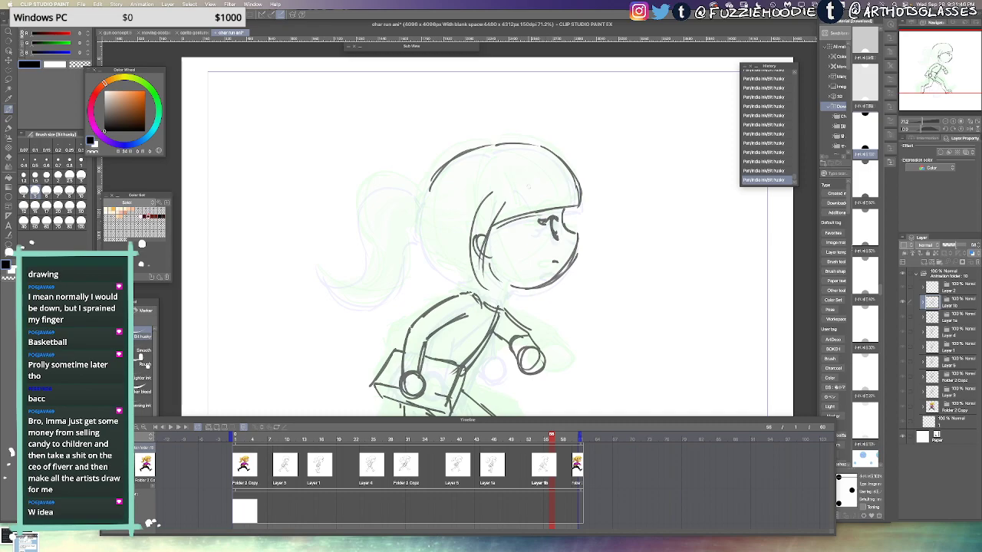
Raise the crown outline slightly and draw the back of the head curving down to the nape
mouse_move(435, 184)
mouse_down()
mouse_move(489, 142)
mouse_move(546, 140)
mouse_up()
key(super+z)
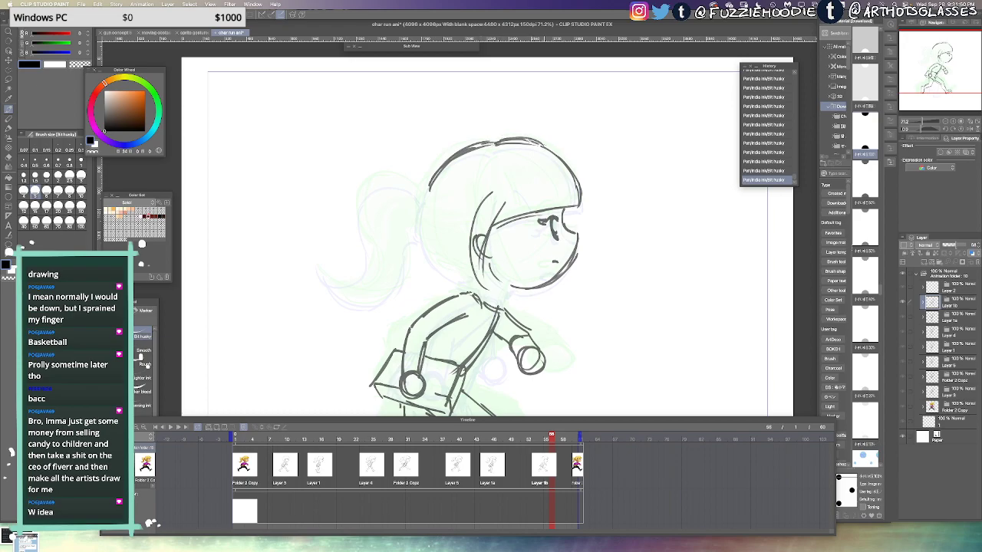
key(super+z)
mouse_move(434, 185)
mouse_down()
mouse_move(432, 214)
mouse_move(441, 171)
mouse_move(444, 257)
mouse_up()
key(super+z)
mouse_move(429, 190)
mouse_down()
mouse_move(443, 267)
mouse_move(470, 273)
mouse_up()
Draw the ponytail's upper loop and its outer edge sweeping down and back in an S-curve
mouse_move(424, 194)
mouse_down()
mouse_move(401, 174)
mouse_move(378, 185)
mouse_move(408, 186)
mouse_move(399, 182)
mouse_move(383, 205)
mouse_move(391, 269)
mouse_up()
key(super+z)
key(super+z)
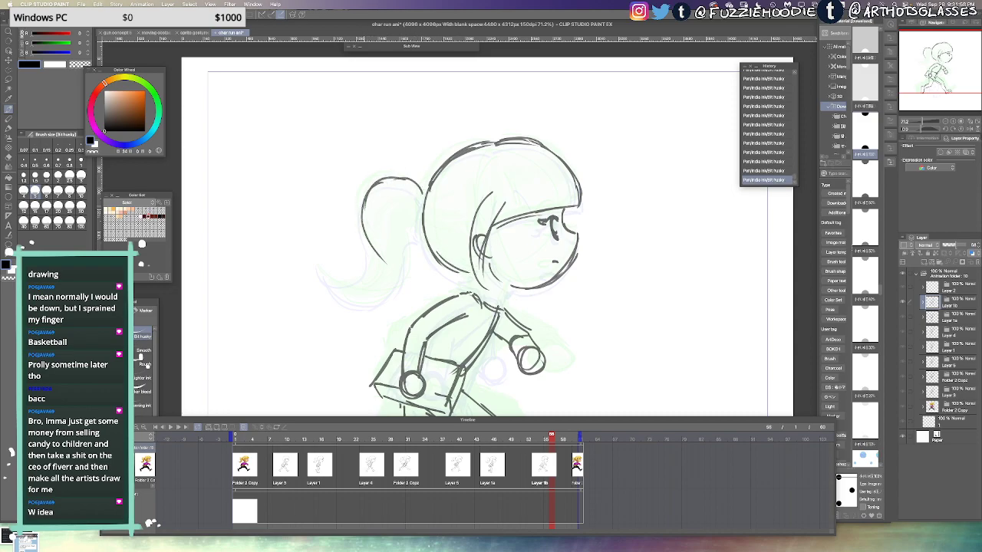
drag(363, 214, 381, 265)
key(super+z)
key(super+z)
mouse_move(369, 188)
mouse_down()
mouse_move(364, 283)
mouse_move(359, 250)
mouse_move(349, 283)
mouse_up()
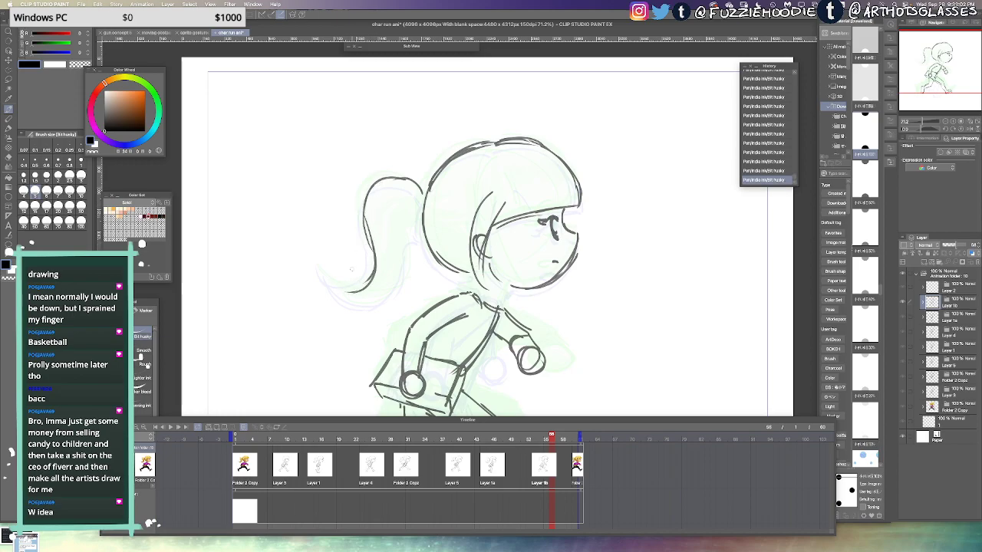
Draw the ponytail's flicked-back tip, lower curve and inner edge, and erase the excess line
key(super+z)
key(super+z)
mouse_move(375, 235)
mouse_down()
mouse_move(343, 277)
mouse_move(388, 293)
mouse_move(412, 278)
mouse_up()
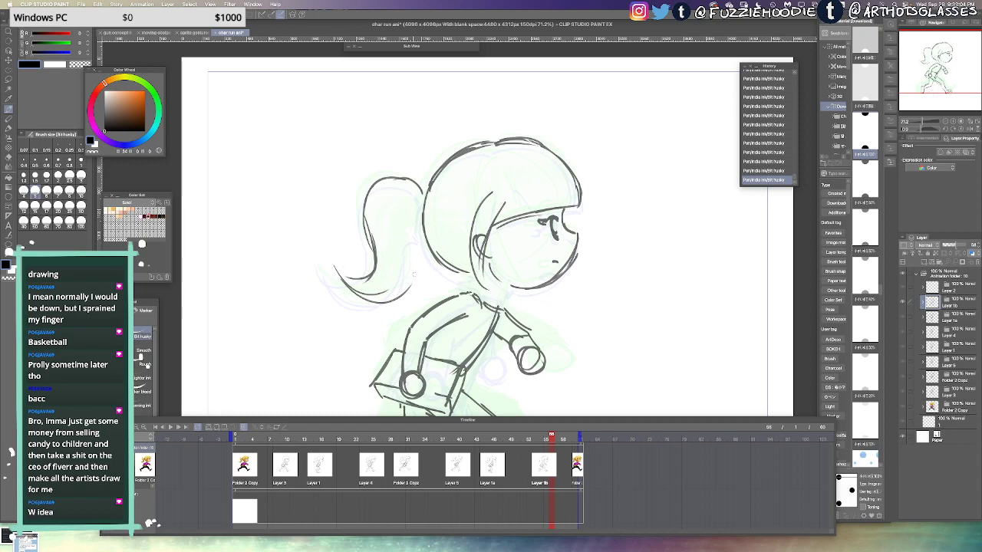
mouse_move(412, 242)
mouse_down()
mouse_move(386, 300)
mouse_move(398, 287)
mouse_up()
key(e)
key(p)
Draw the back and front of the neck joining the head to the shoulders
drag(429, 322, 399, 289)
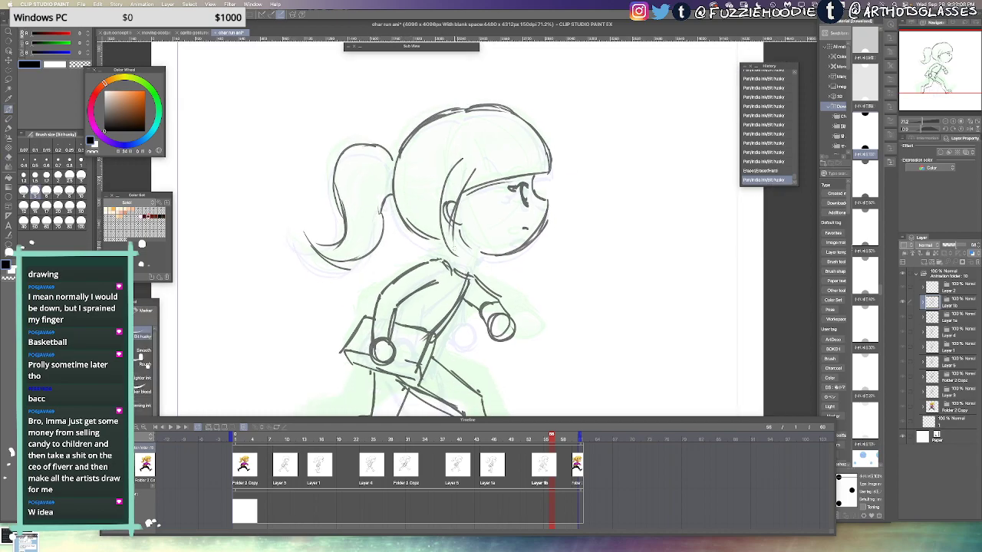
mouse_move(440, 240)
mouse_down()
mouse_move(445, 261)
mouse_move(441, 239)
mouse_up()
mouse_move(443, 247)
mouse_down()
mouse_move(447, 265)
mouse_move(469, 280)
mouse_move(436, 206)
mouse_up()
key(super+z)
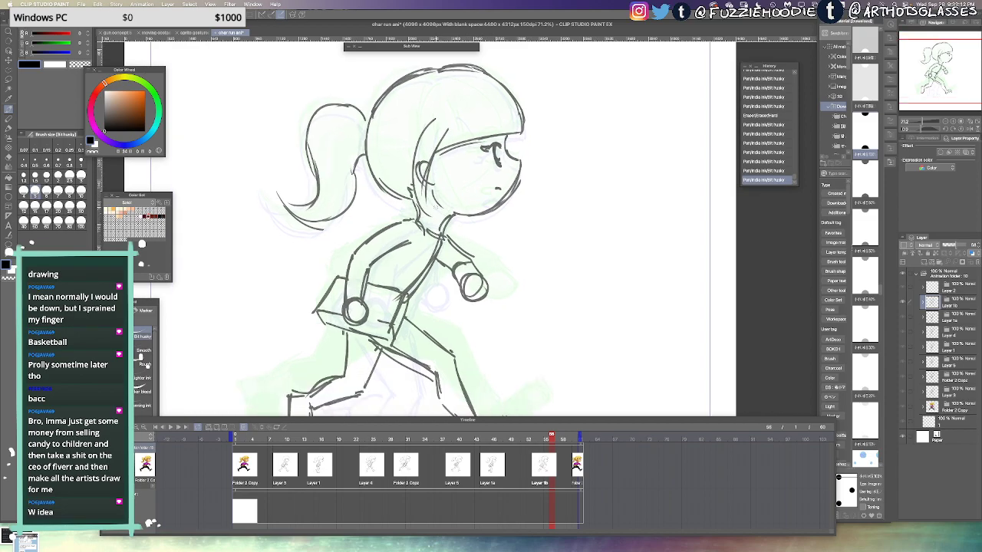
drag(464, 264, 482, 188)
scroll(385, 328, down, 2)
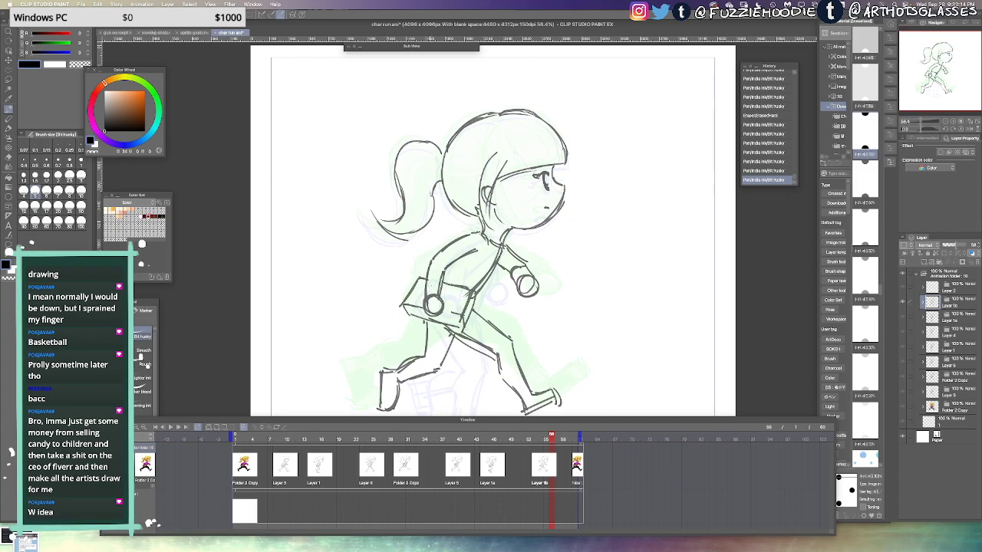
Erase the front edge of the trailing foot and redraw it straighter with a flat sole
drag(448, 323, 441, 268)
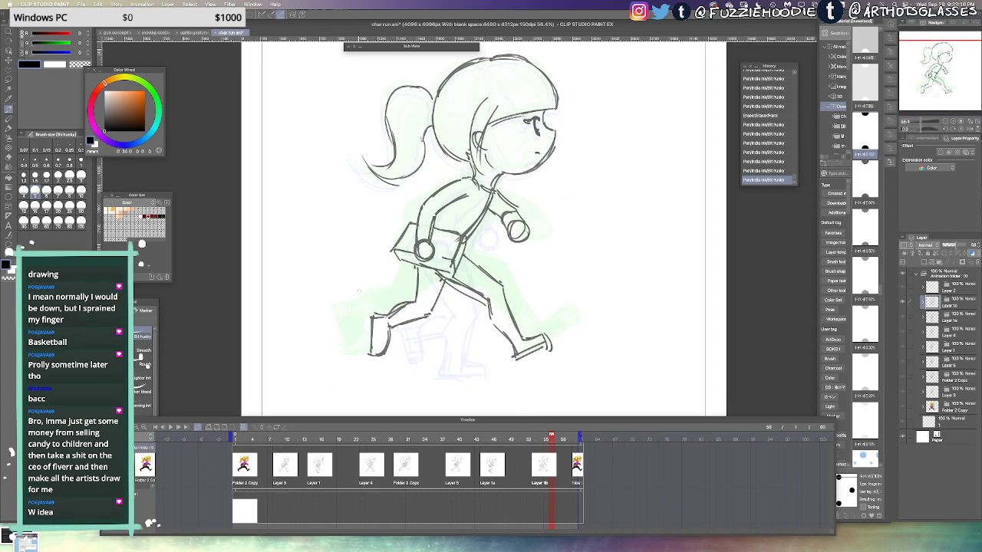
key(e)
mouse_move(389, 328)
mouse_down()
mouse_move(383, 352)
mouse_move(370, 325)
mouse_move(391, 347)
mouse_up()
key(p)
drag(372, 315, 385, 316)
drag(390, 325, 376, 350)
drag(389, 329, 392, 353)
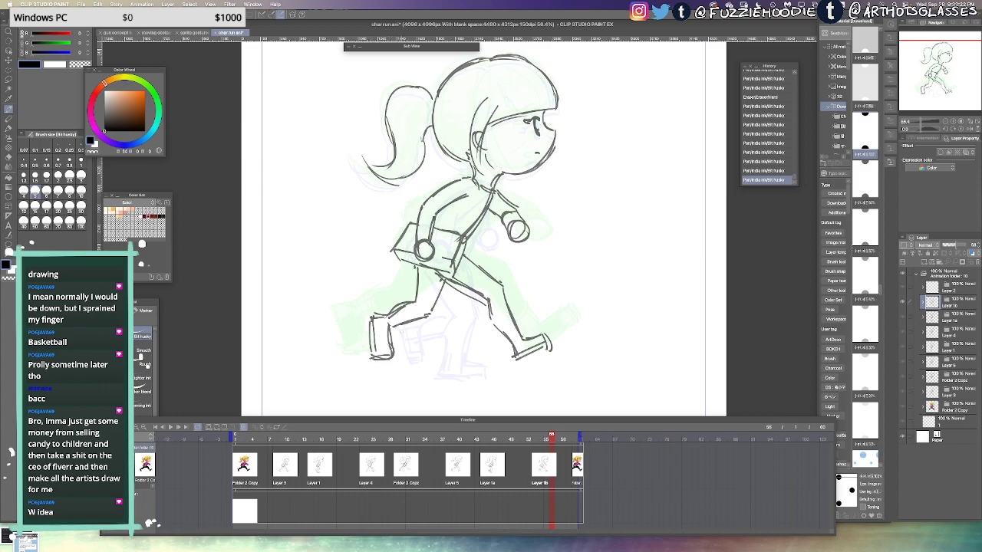
Lasso the leading leg, scale it up slightly, and deselect it
key(m)
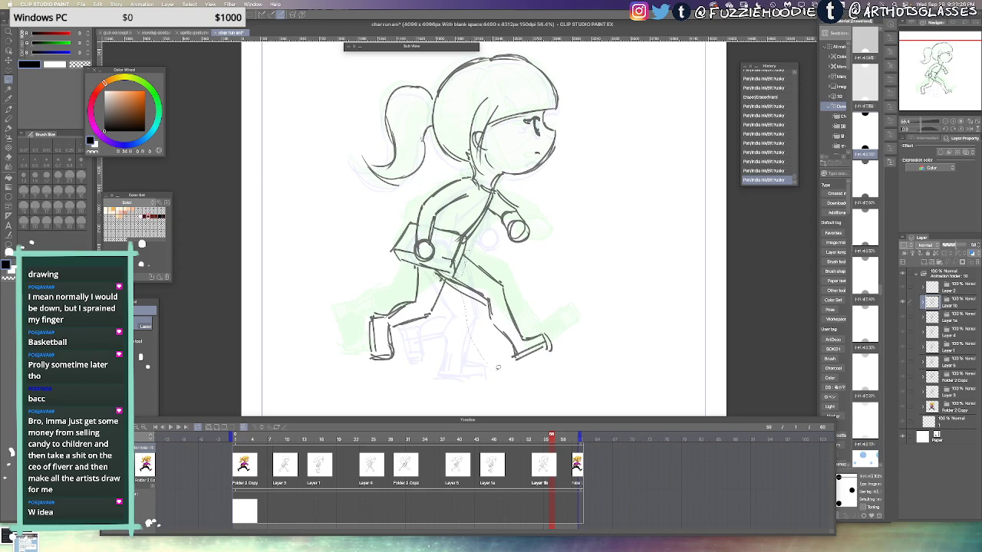
mouse_move(497, 368)
mouse_down()
mouse_move(519, 249)
mouse_move(466, 251)
mouse_up()
key(super+t)
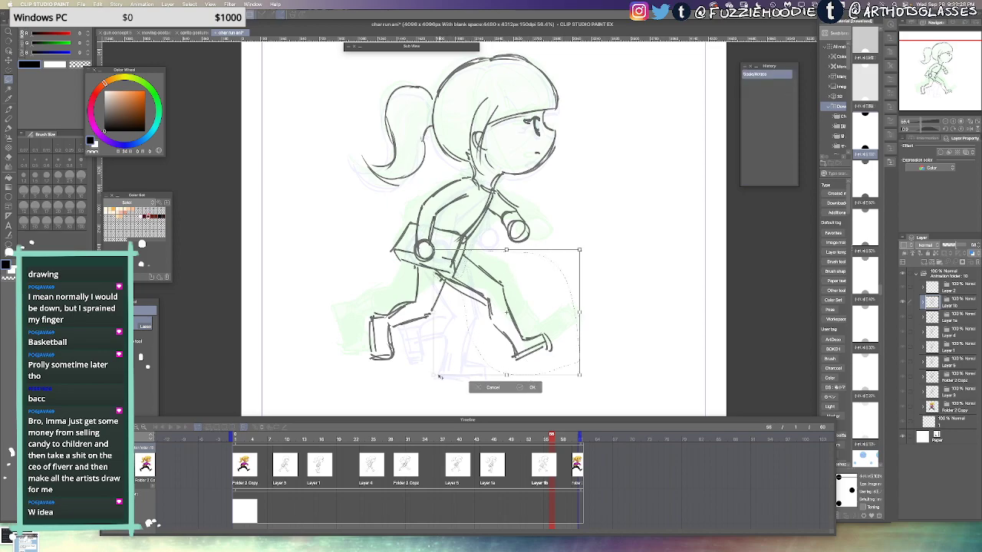
drag(437, 375, 432, 379)
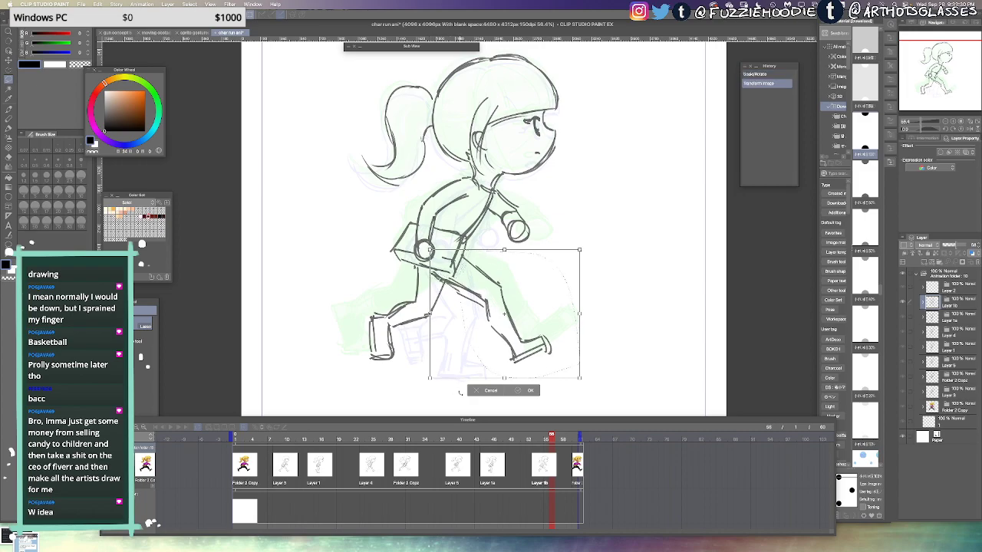
drag(506, 377, 506, 383)
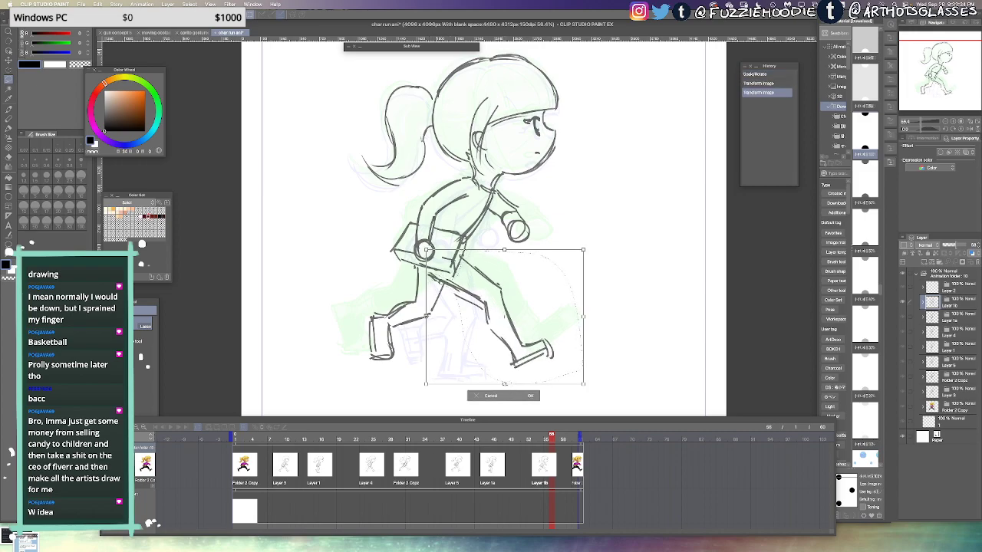
key(Return)
key(ctrl+d)
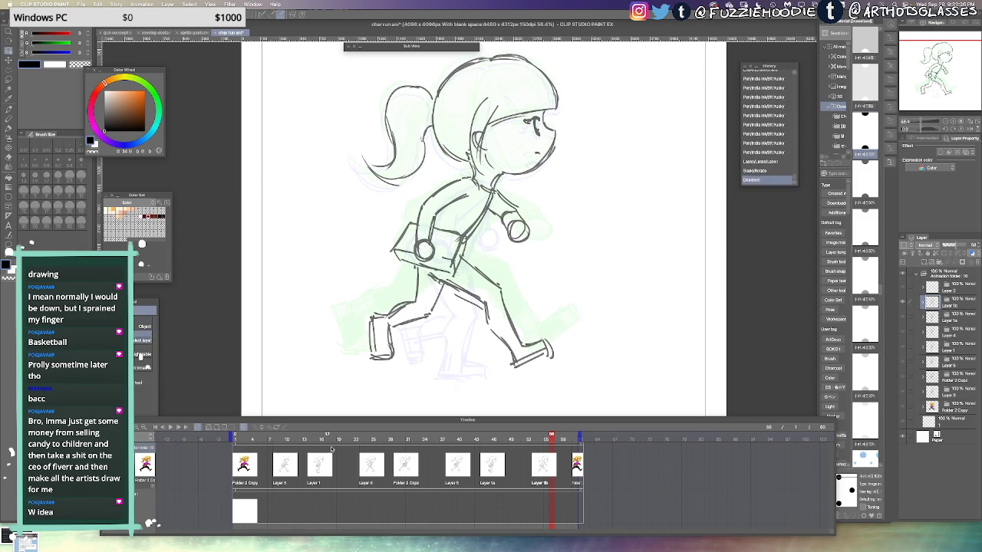
key(super+0)
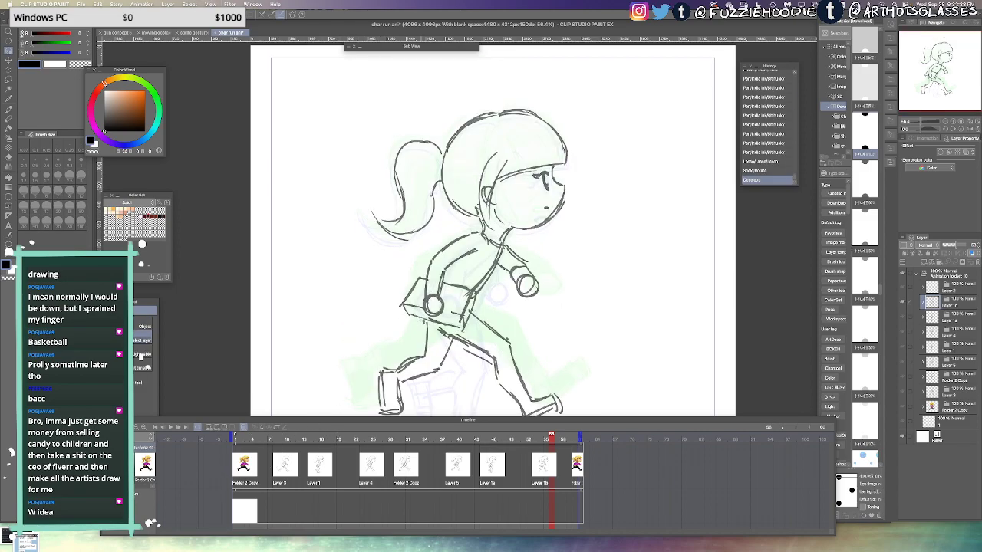
Fit the whole canvas in view and play the run cycle to check its timing
scroll(409, 320, down, 4)
drag(409, 320, 409, 273)
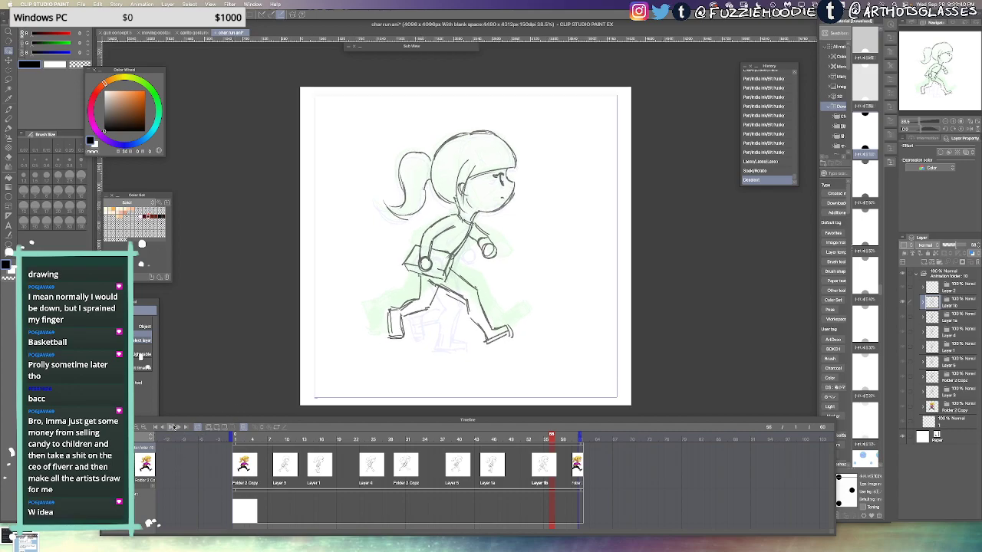
click(175, 427)
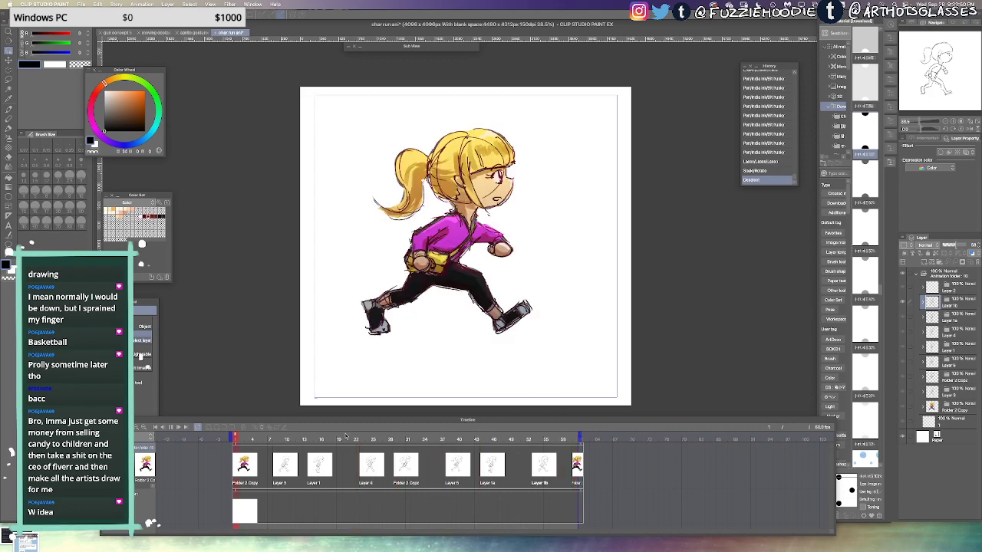
Move the second cel one frame earlier to start at frame 7, and preview the run cycle
click(272, 448)
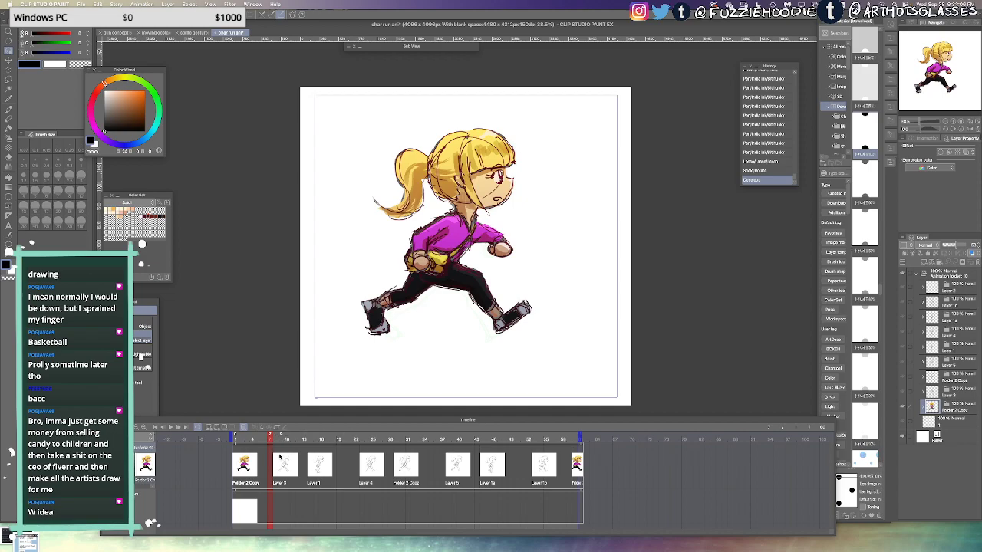
click(274, 449)
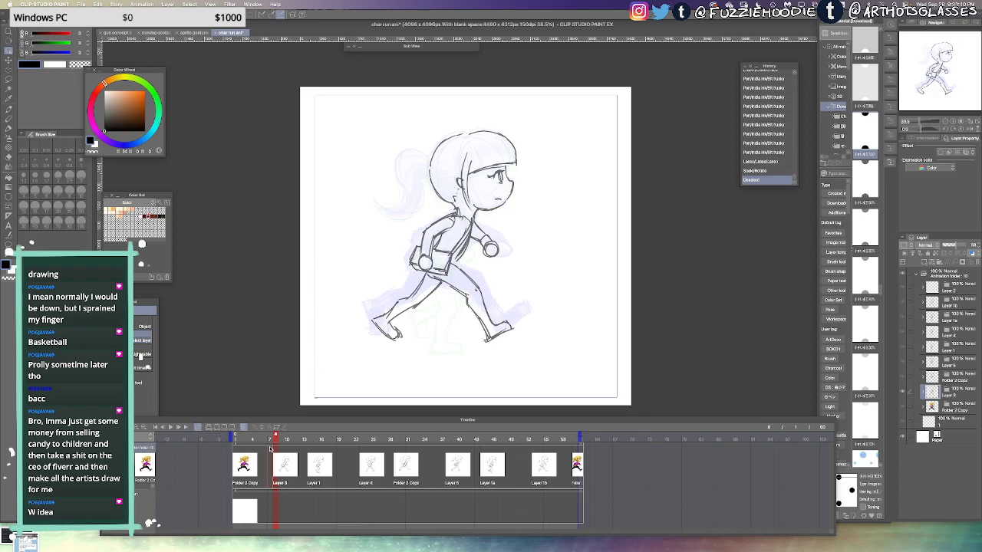
drag(270, 449, 269, 448)
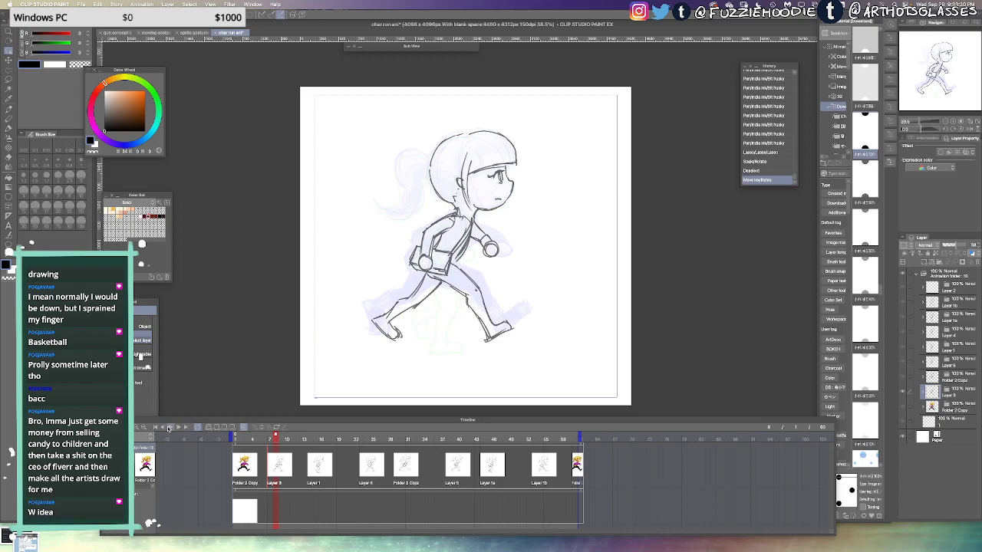
click(173, 427)
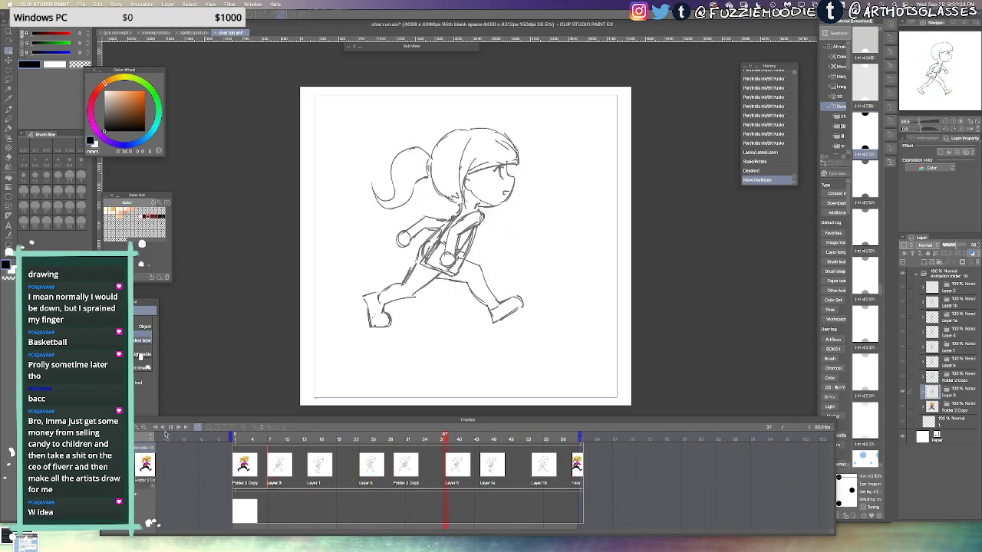
click(173, 427)
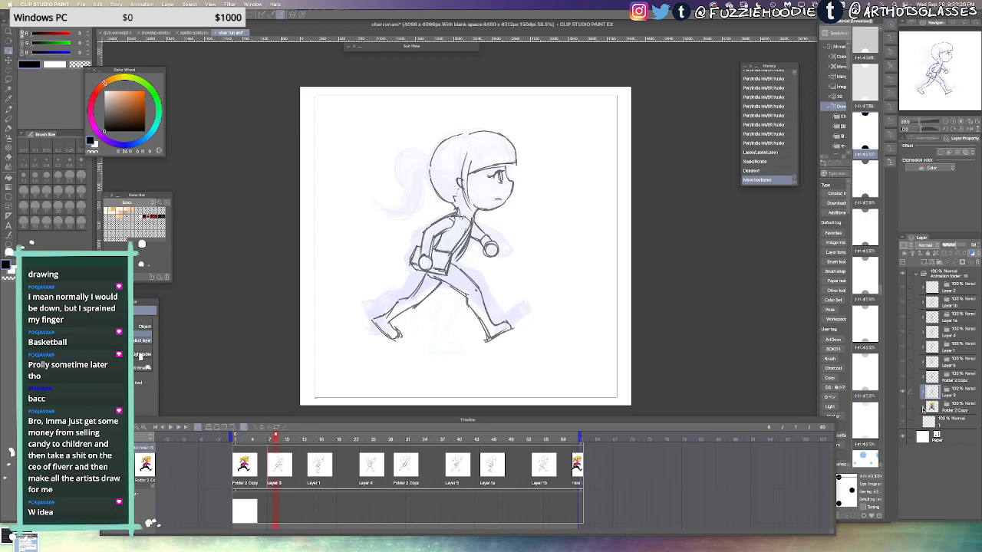
Hide the overlay, multiply and colour layers in the first cel's folder, leaving only its line art, and replay the animation
click(923, 409)
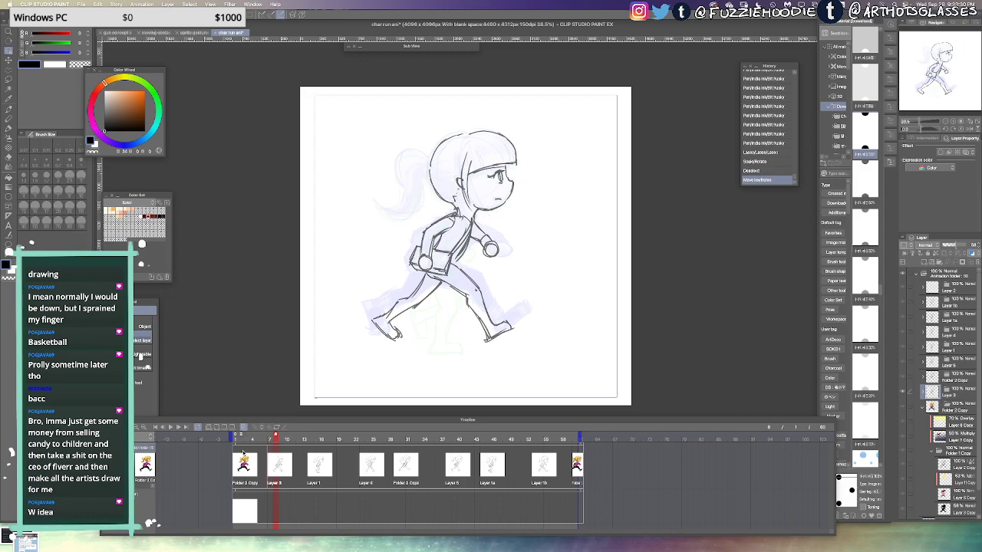
click(243, 452)
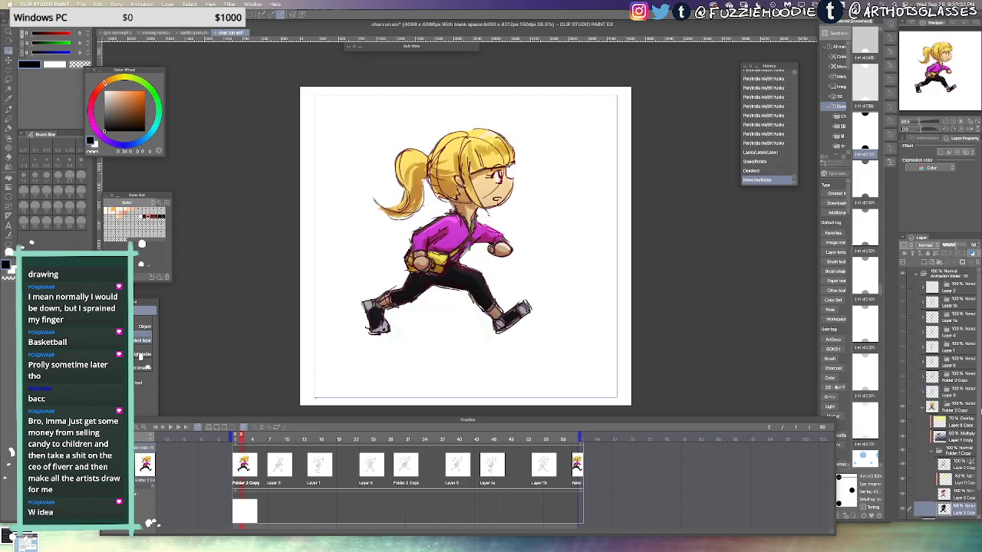
scroll(966, 406, down, 2)
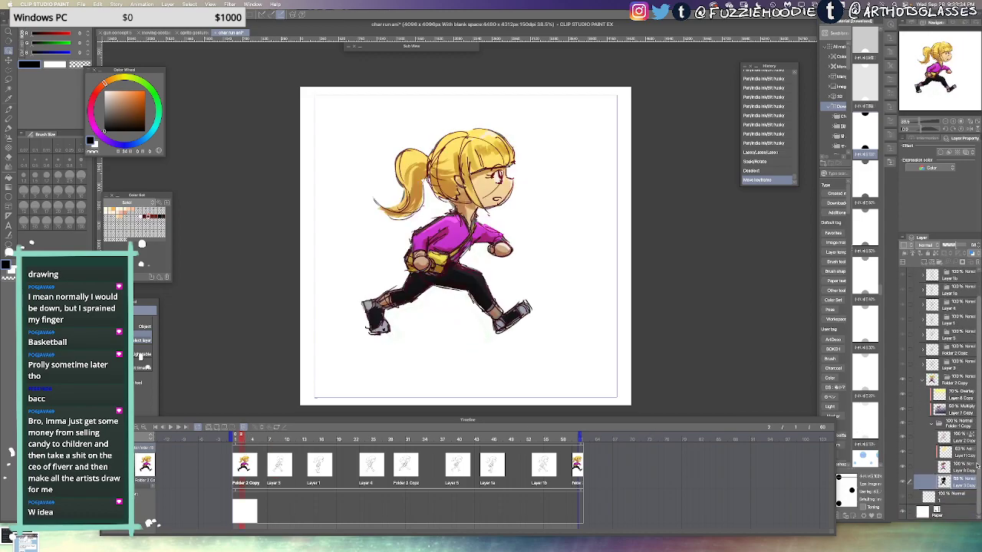
click(902, 410)
click(902, 424)
click(902, 424)
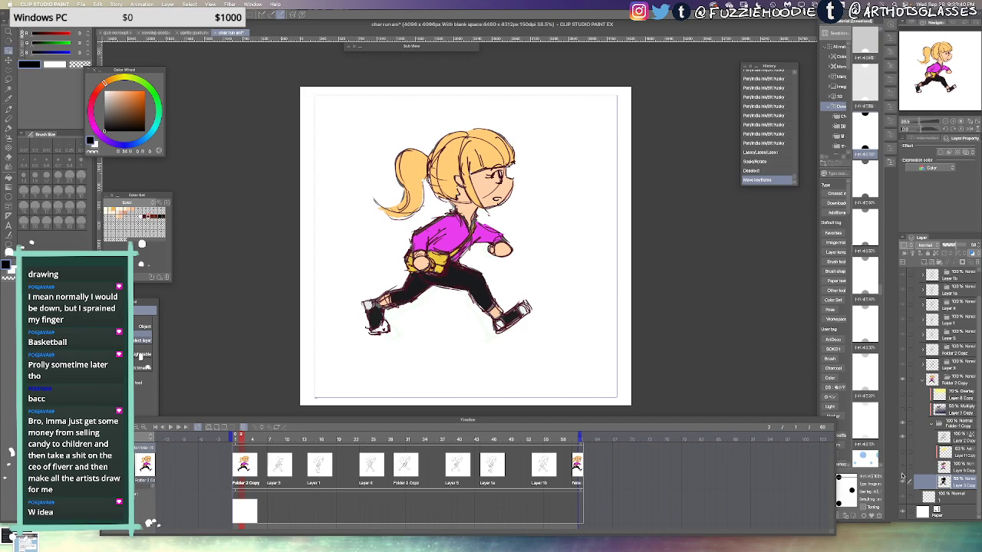
click(902, 477)
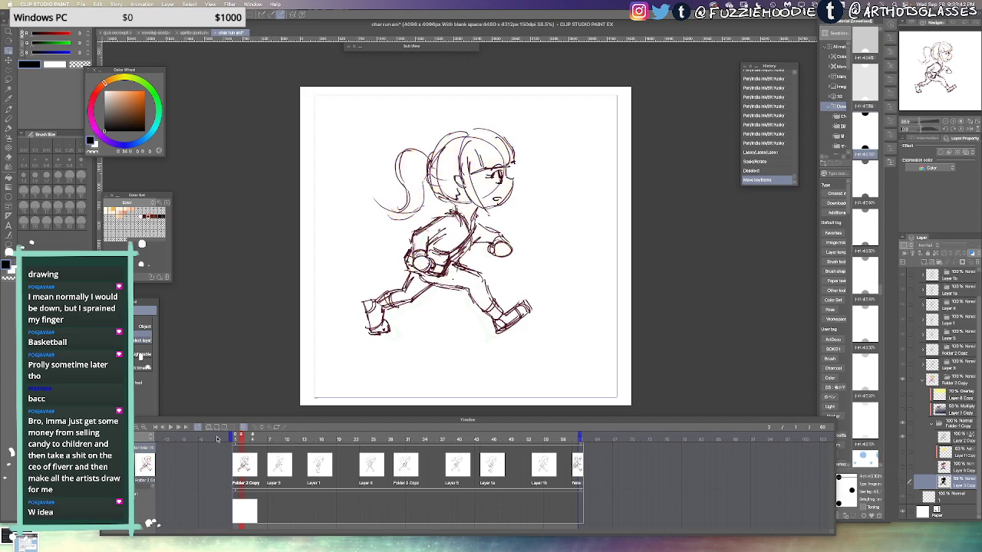
click(178, 428)
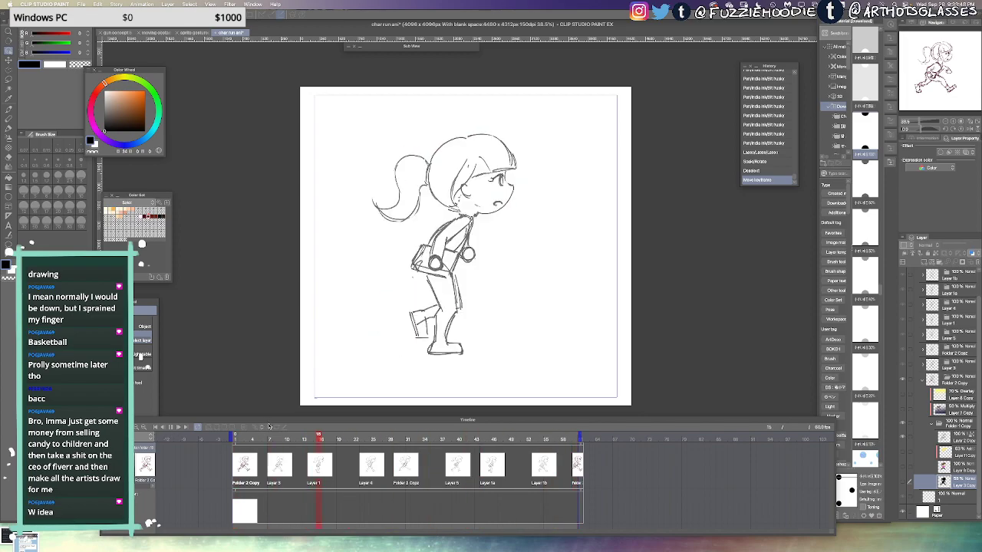
click(171, 427)
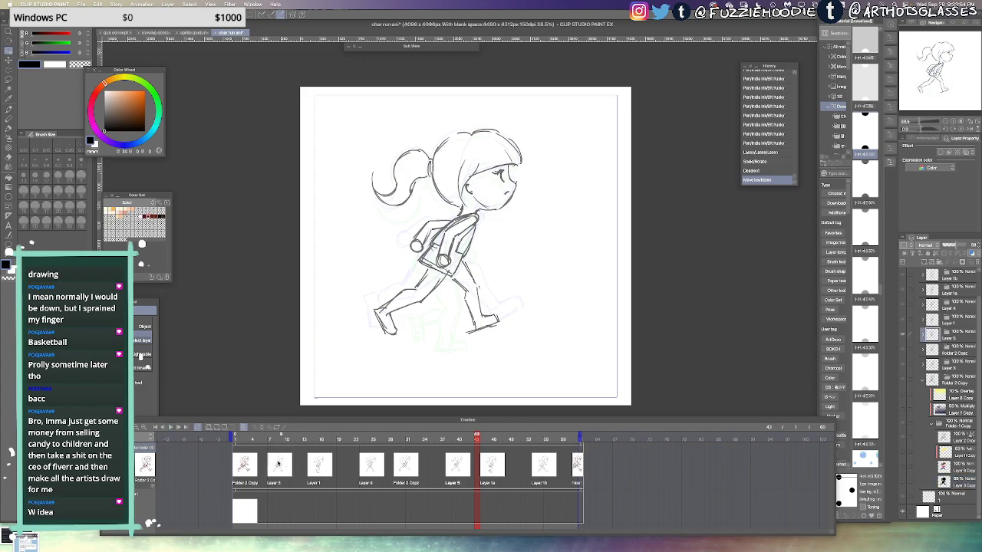
Shift the second cel to start at frame 6 and the third cel to start at frame 12
click(268, 459)
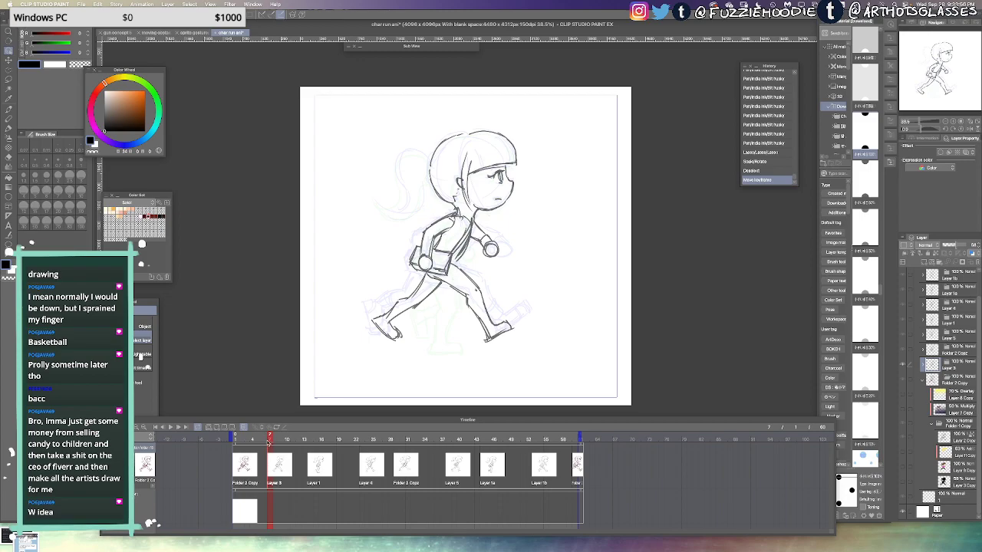
drag(268, 444, 271, 443)
key(super+z)
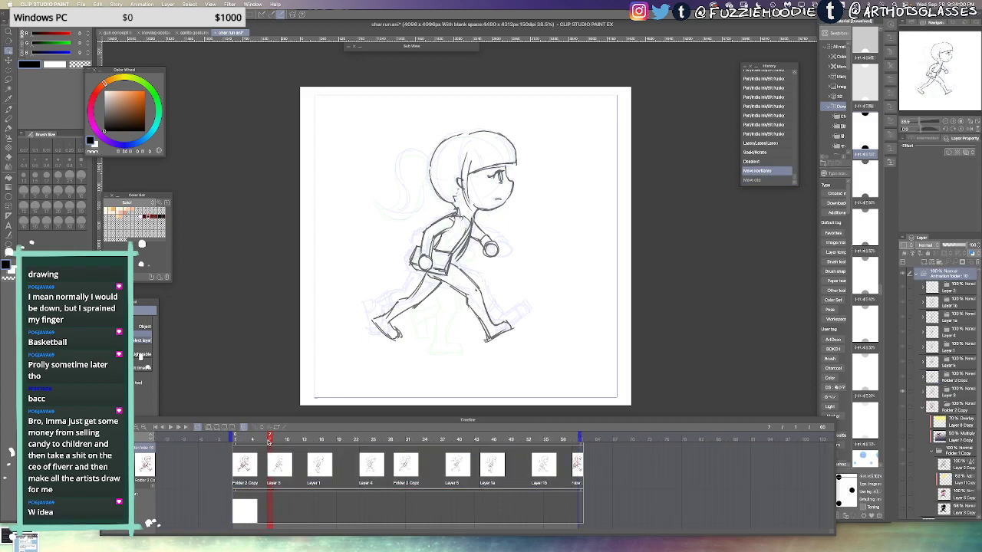
drag(270, 451, 264, 449)
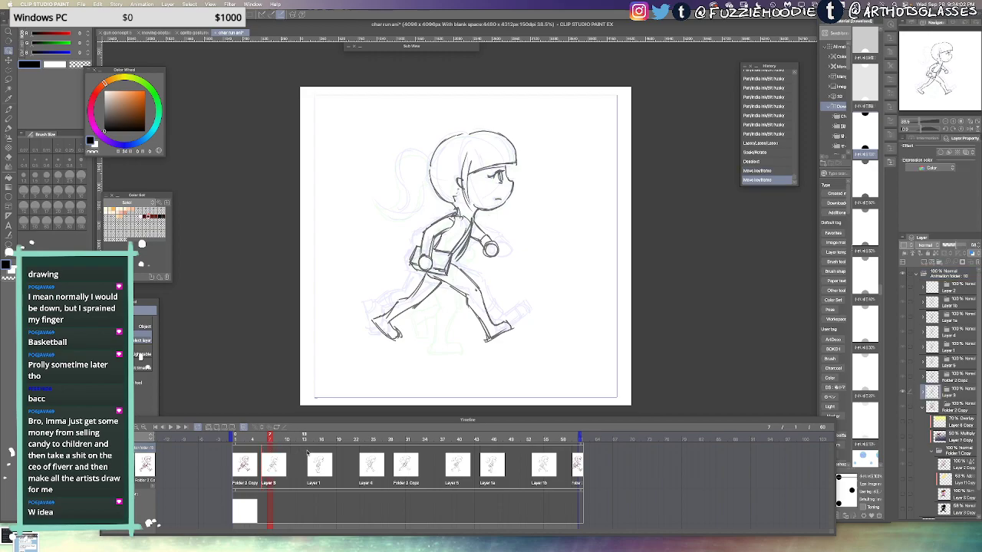
click(309, 455)
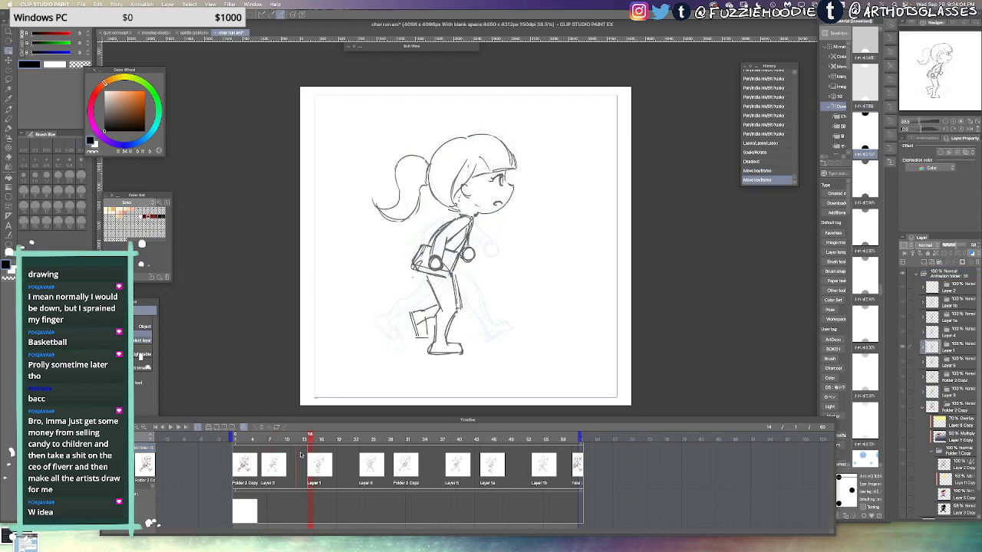
drag(301, 455, 300, 455)
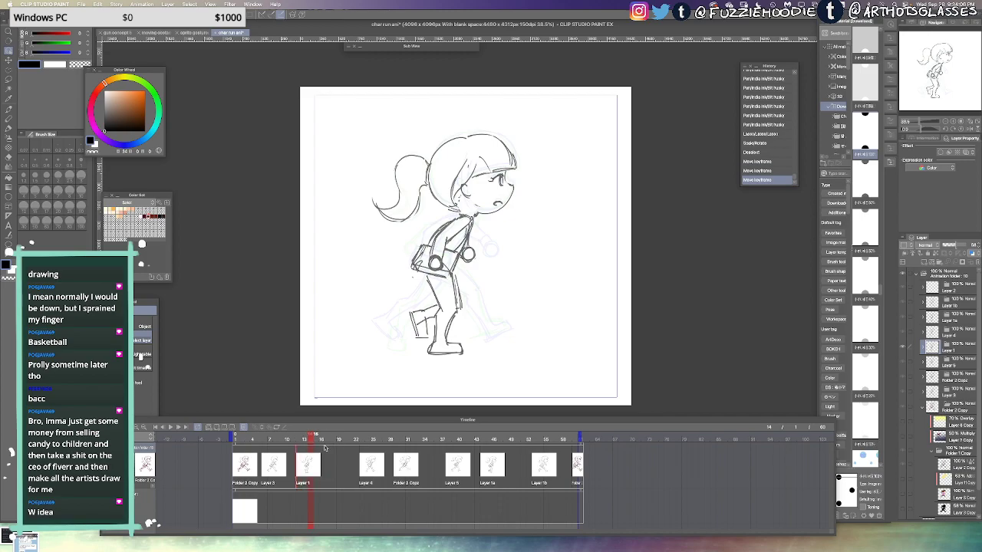
Shift the fourth and fifth cels two frames earlier, to start at frames 21 and 27
click(361, 451)
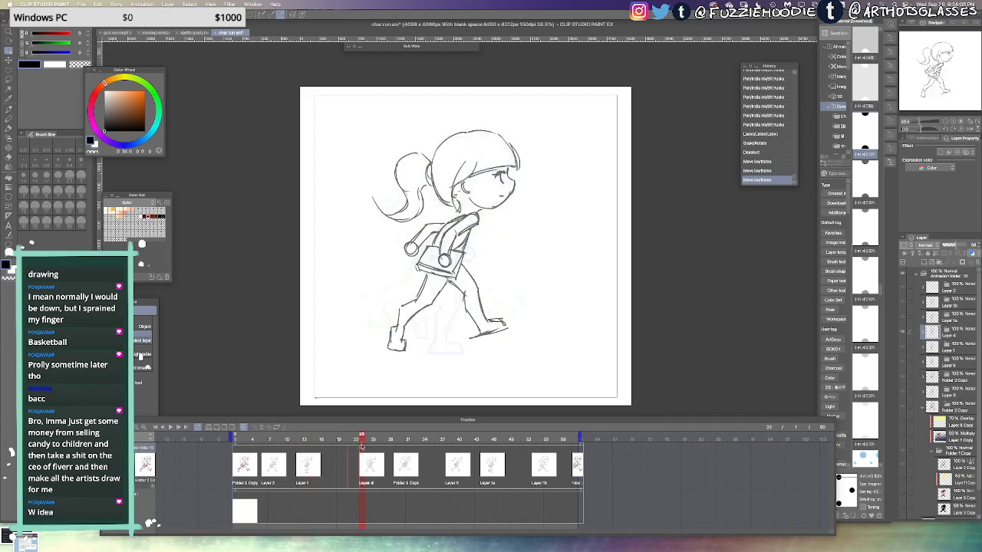
drag(363, 461, 351, 460)
click(396, 451)
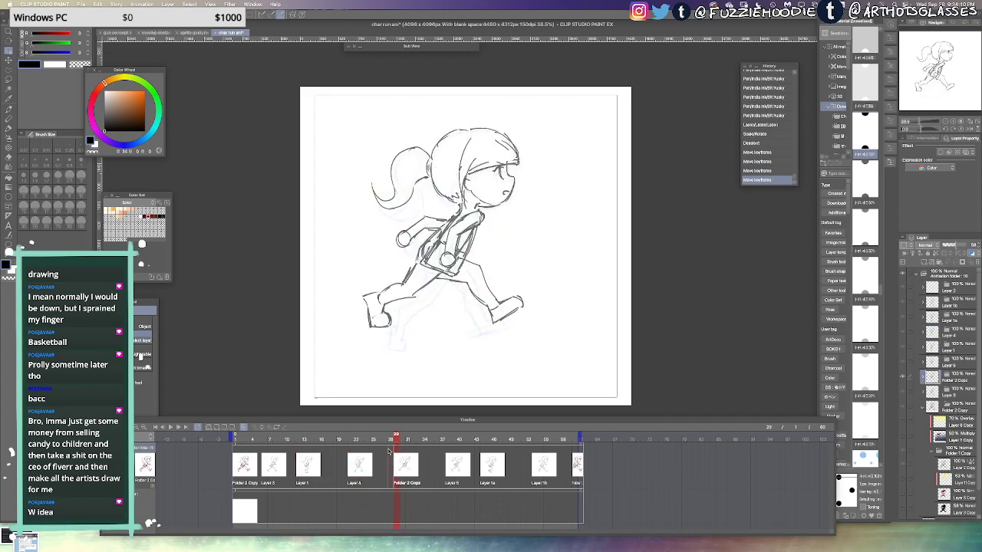
drag(401, 464, 387, 460)
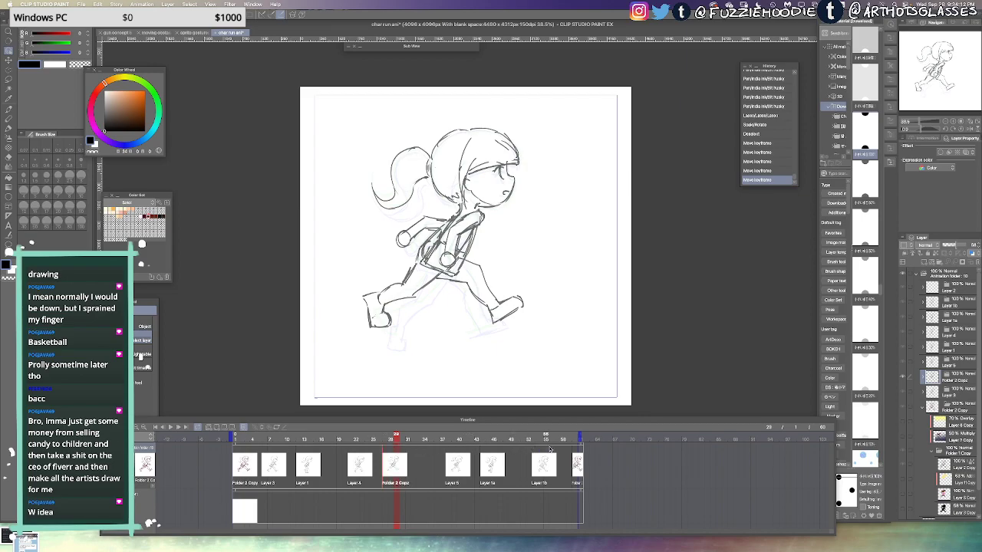
Delay the seventh cel to start at frame 46 and the sixth cel to start at frame 39
drag(510, 452, 506, 453)
click(482, 454)
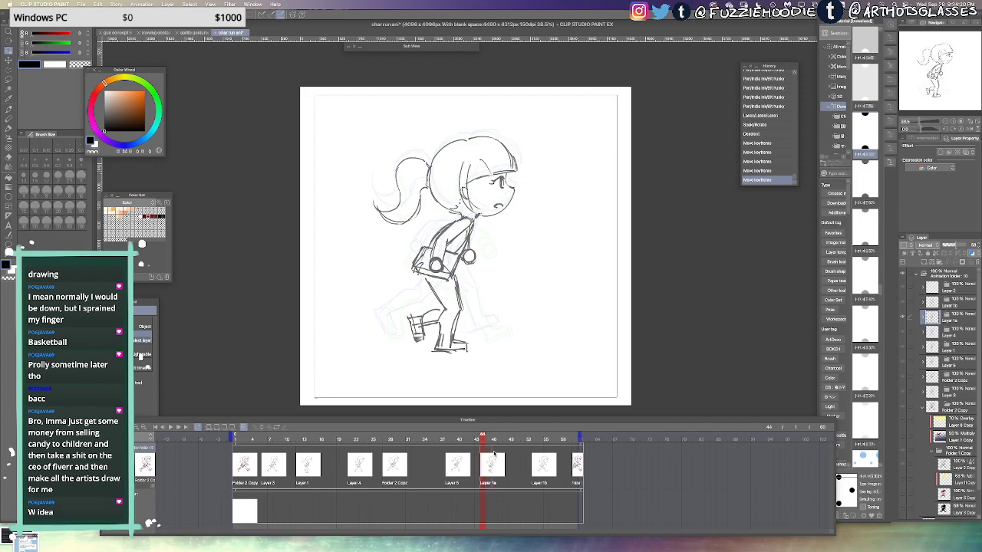
drag(494, 454, 505, 454)
click(449, 452)
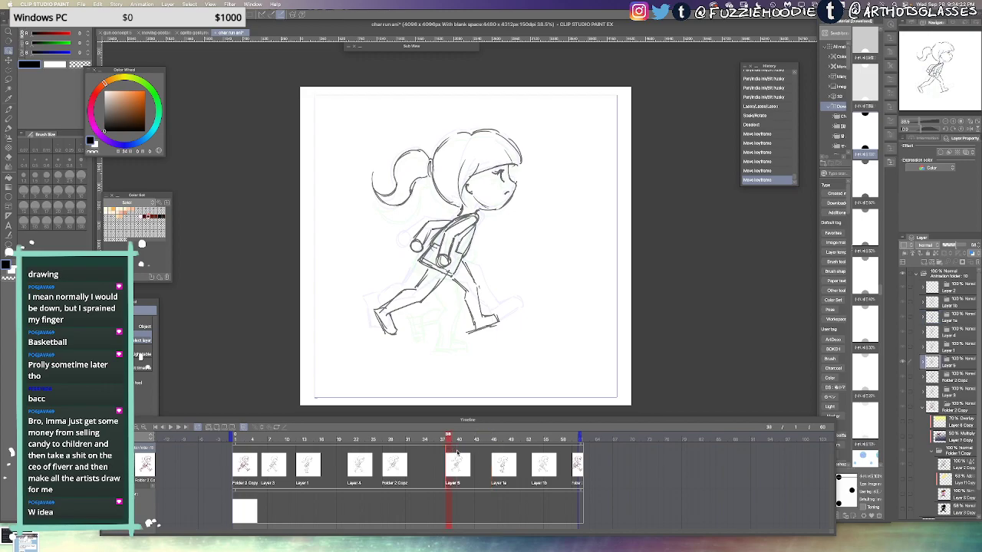
drag(447, 451, 453, 451)
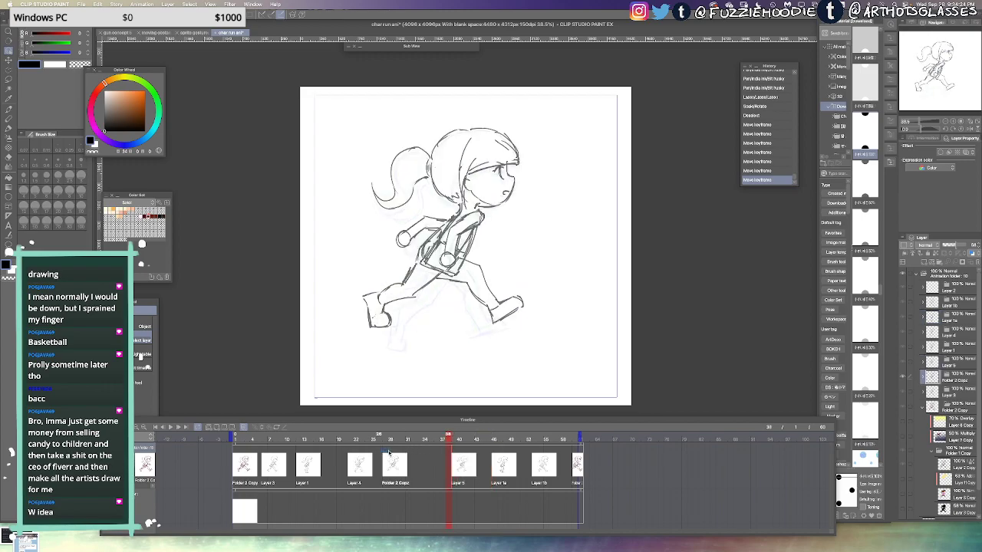
Move the fifth cel one frame later to start at frame 28, and replay the run cycle from the beginning
click(390, 451)
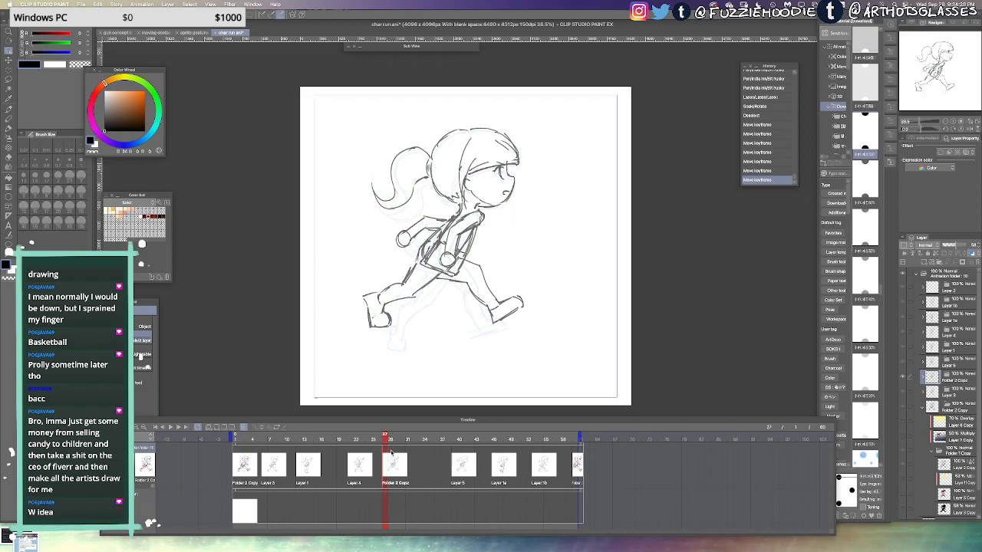
drag(390, 453, 395, 454)
click(236, 439)
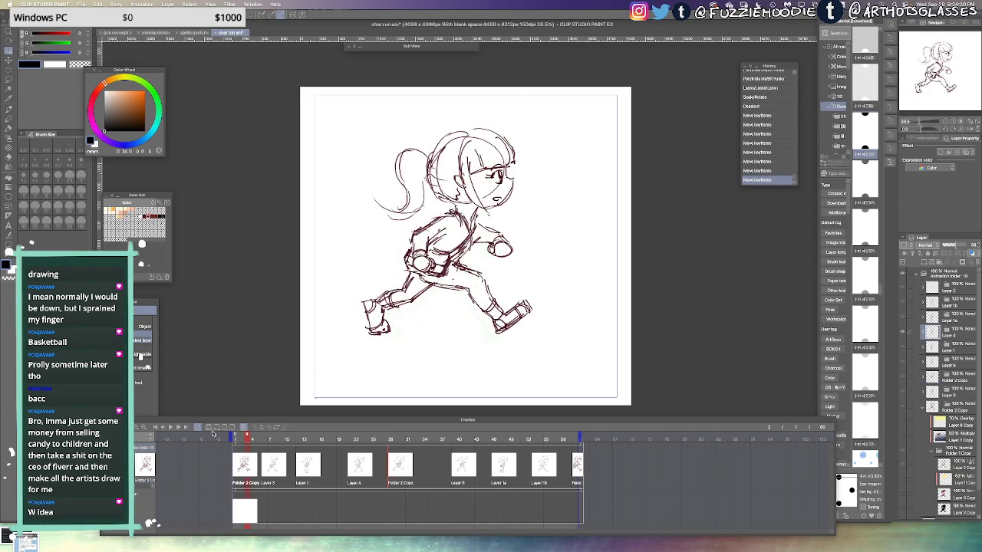
click(172, 426)
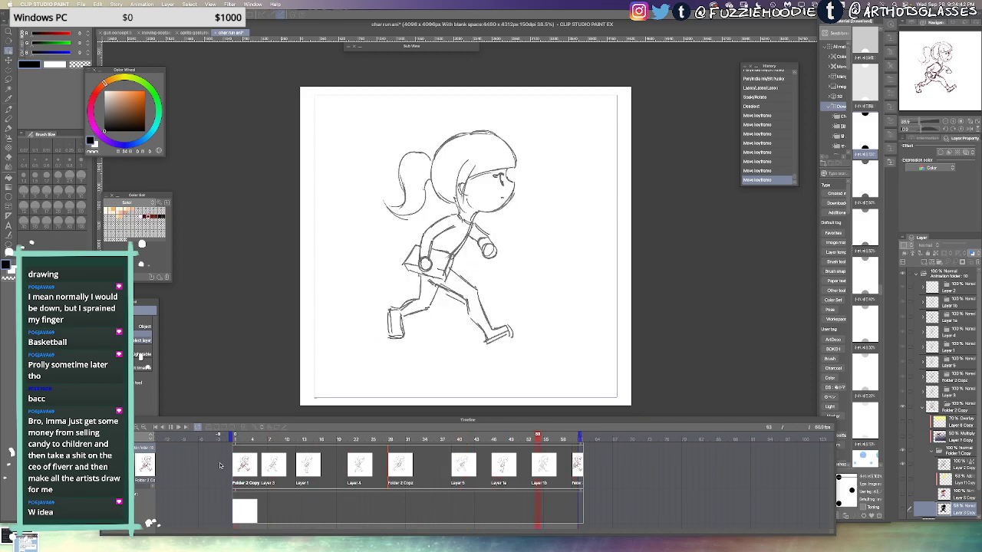
click(255, 451)
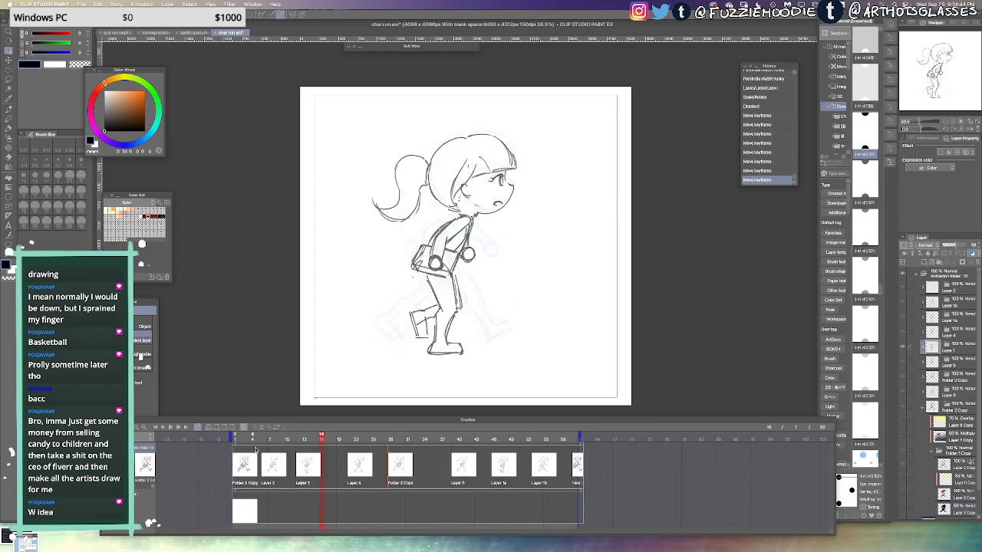
Recolour the first cel's dark red line art layer to black
click(247, 442)
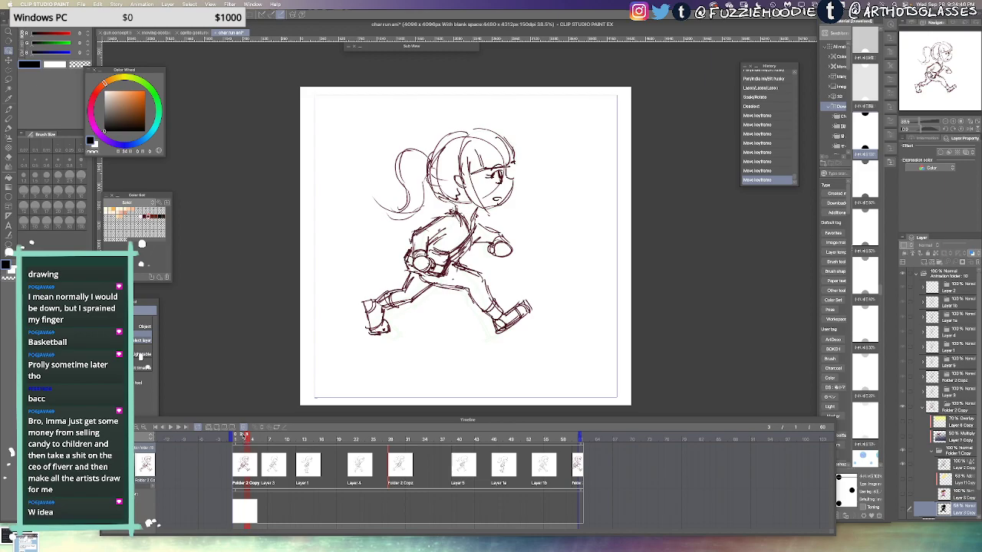
click(955, 463)
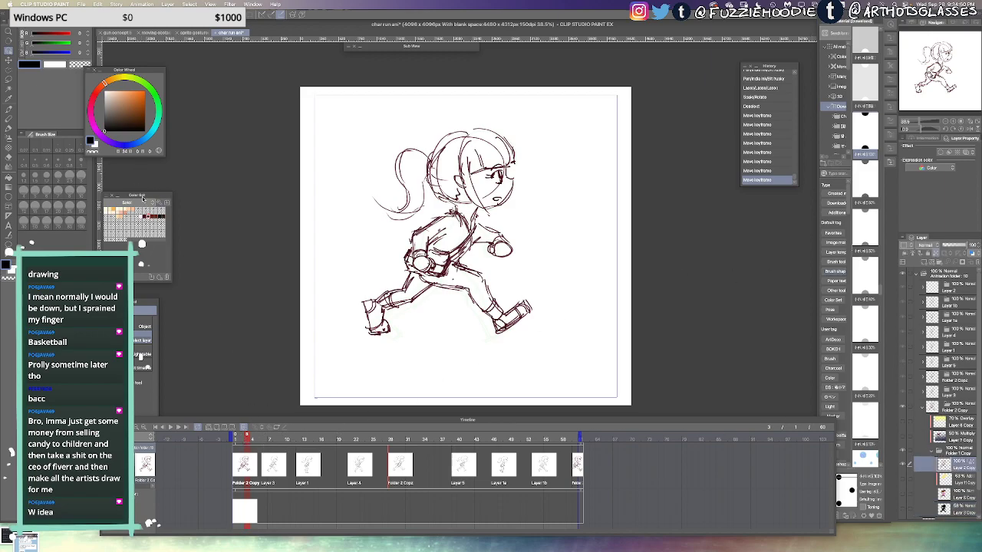
key(alt+Delete)
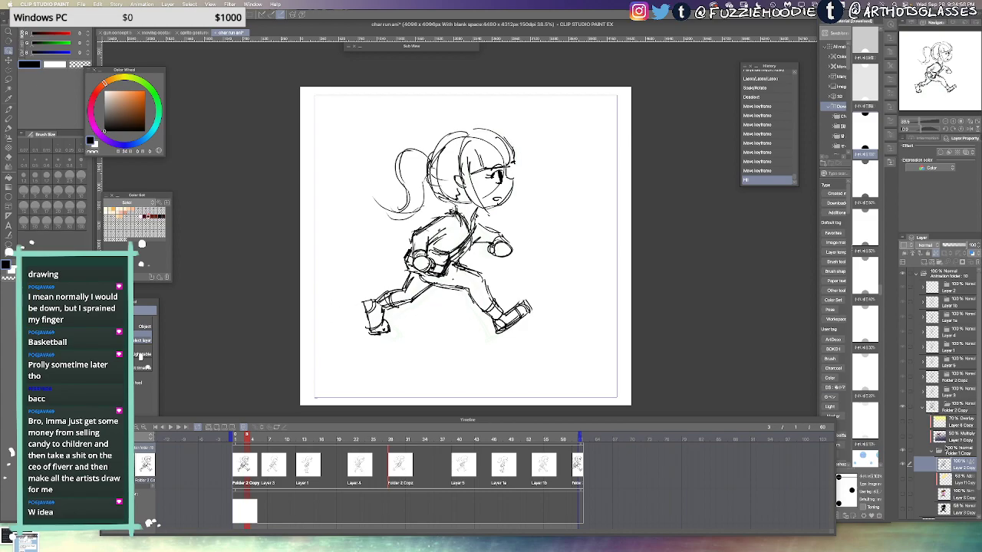
Try to move the first cel's line art layer above its overlay and multiply layers, and undo the reorder
drag(956, 466, 948, 424)
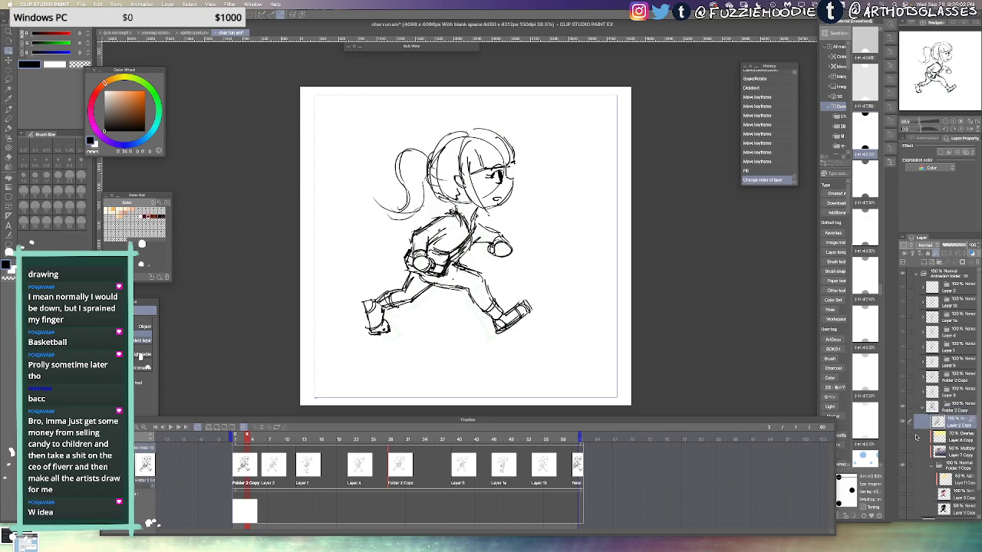
key(ctrl+z)
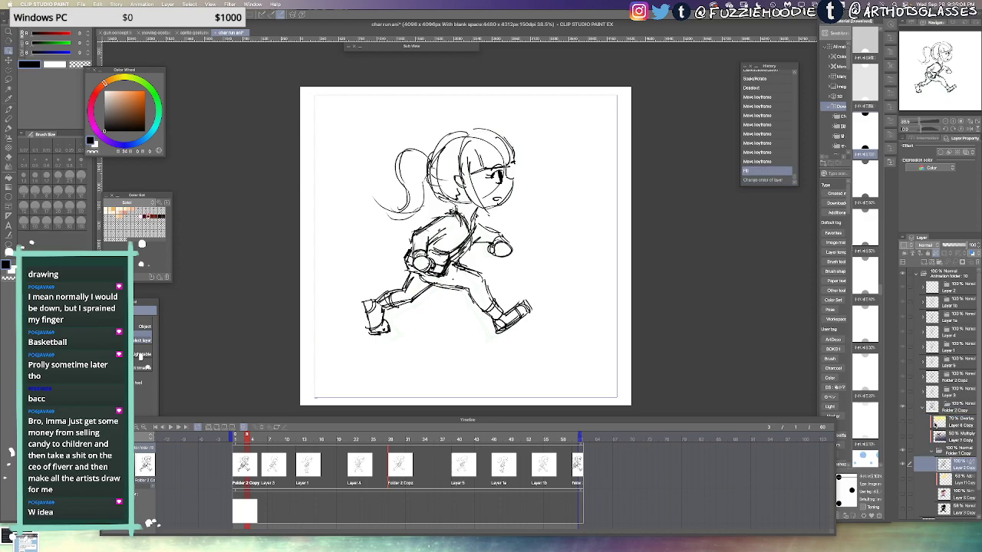
mouse_move(957, 465)
mouse_down()
mouse_move(956, 412)
mouse_move(956, 459)
mouse_up()
key(ctrl+y)
Lower the opacity of the first cel's line art layer to match the lighter sketches in the other cels
drag(963, 246, 958, 247)
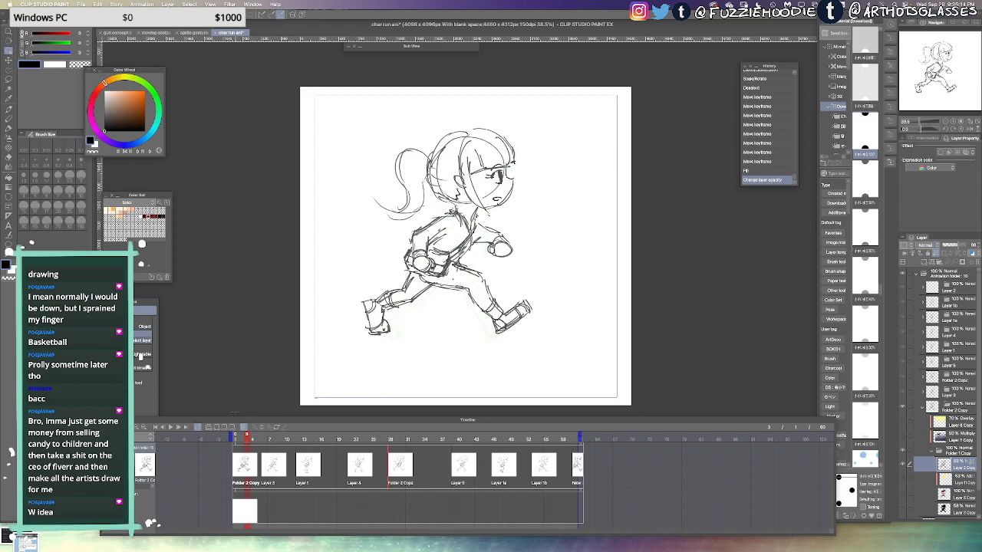
Shorten the end of the animation folder's clip by one frame, playing the run cycle before and after the change
click(177, 427)
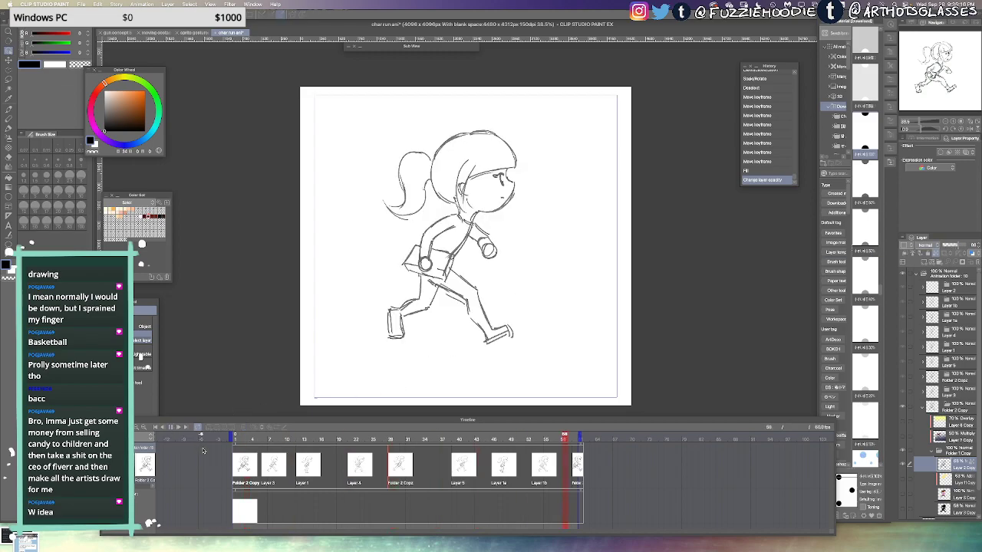
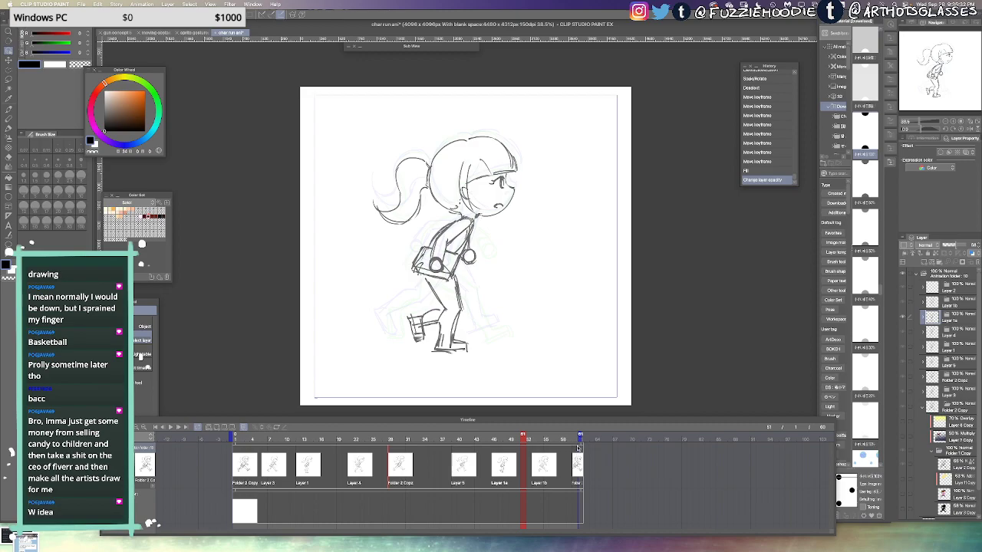
click(580, 445)
drag(580, 444, 577, 453)
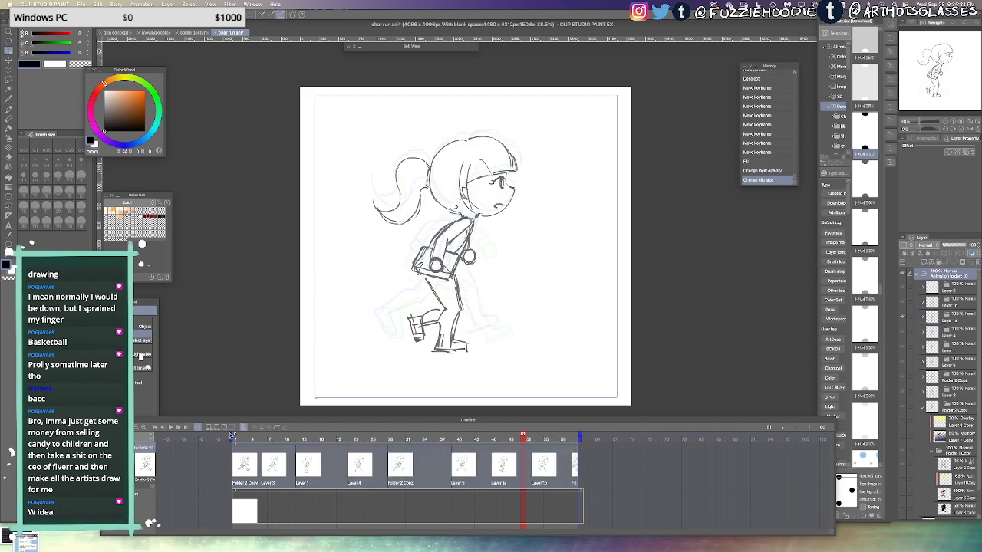
click(172, 428)
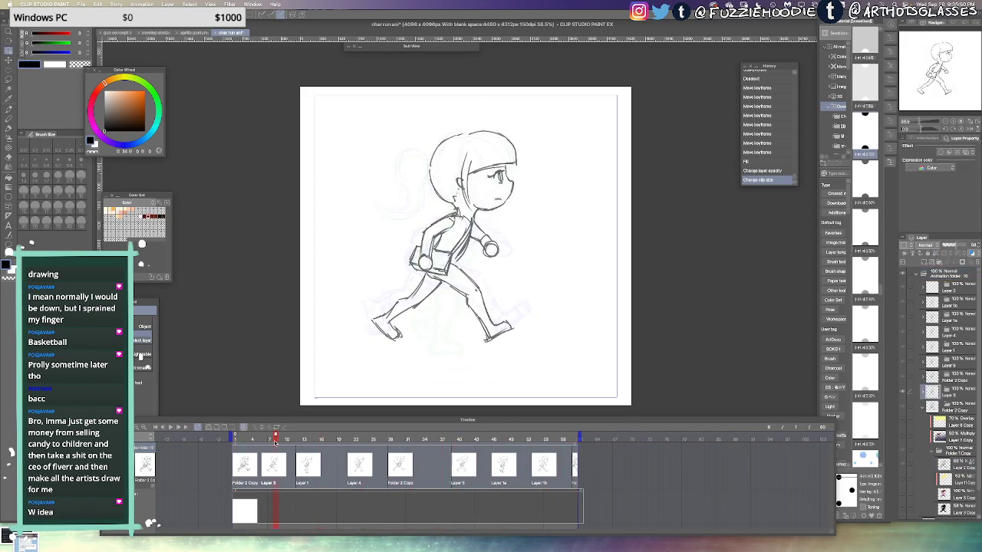
Go to frame 7 and erase the girl's trailing leg and foot from the second cel
mouse_move(287, 438)
mouse_down()
mouse_move(242, 439)
mouse_move(268, 440)
mouse_move(268, 422)
mouse_up()
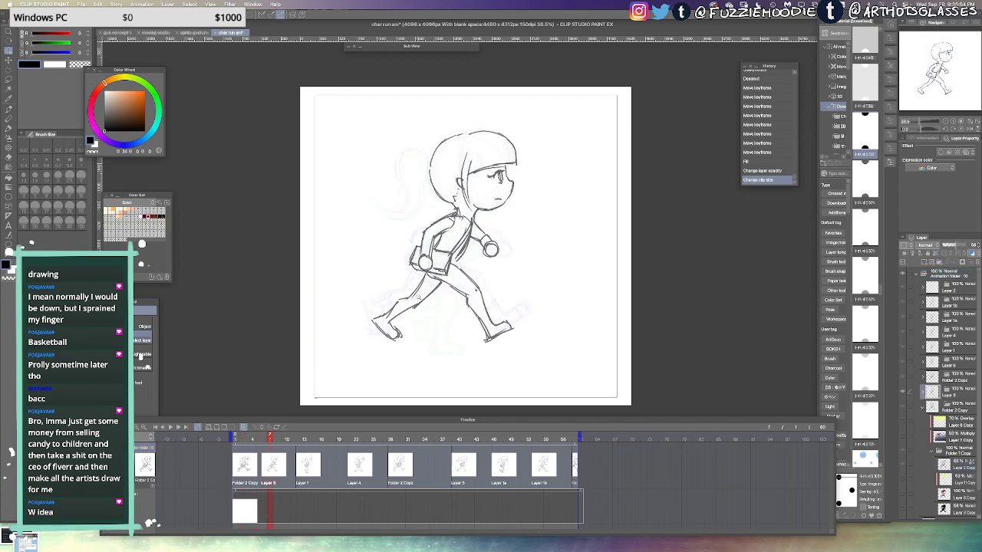
scroll(420, 299, up, 1)
key(m)
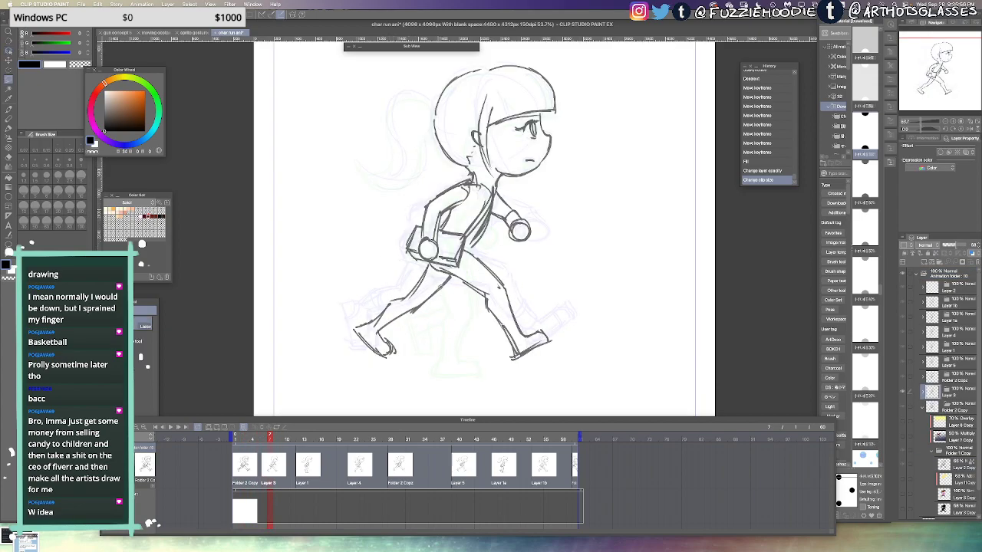
key(e)
mouse_move(426, 272)
mouse_down()
mouse_move(383, 328)
mouse_move(396, 372)
mouse_move(367, 337)
mouse_up()
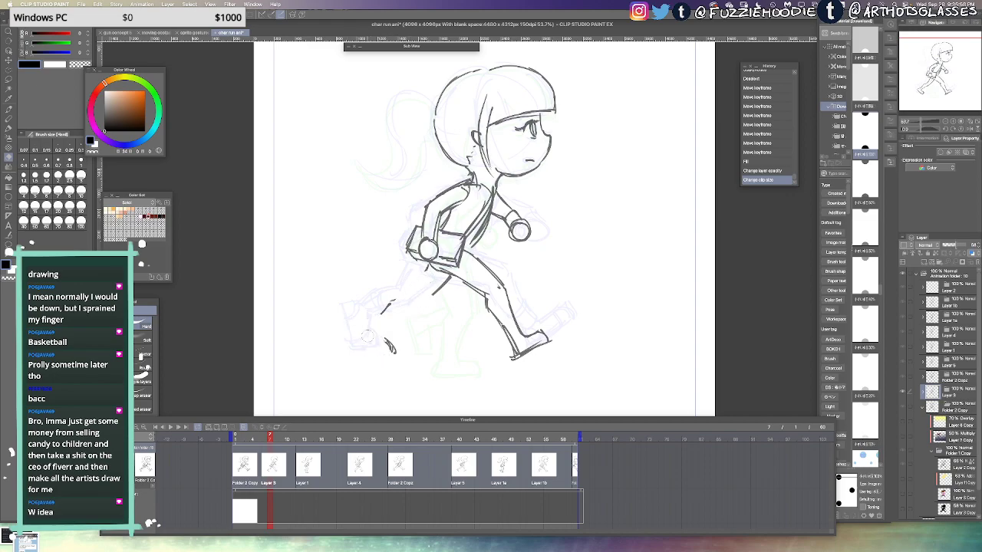
mouse_move(447, 280)
mouse_down()
mouse_move(377, 306)
mouse_move(382, 362)
mouse_up()
Try to sketch a new trailing foot and shin with the pen in the second cel, and undo the strokes
scroll(409, 312, up, 2)
key(p)
mouse_move(369, 309)
mouse_down()
mouse_move(378, 360)
mouse_move(397, 355)
mouse_up()
drag(395, 324, 400, 367)
key(super+z)
key(super+z)
key(super+z)
key(super+z)
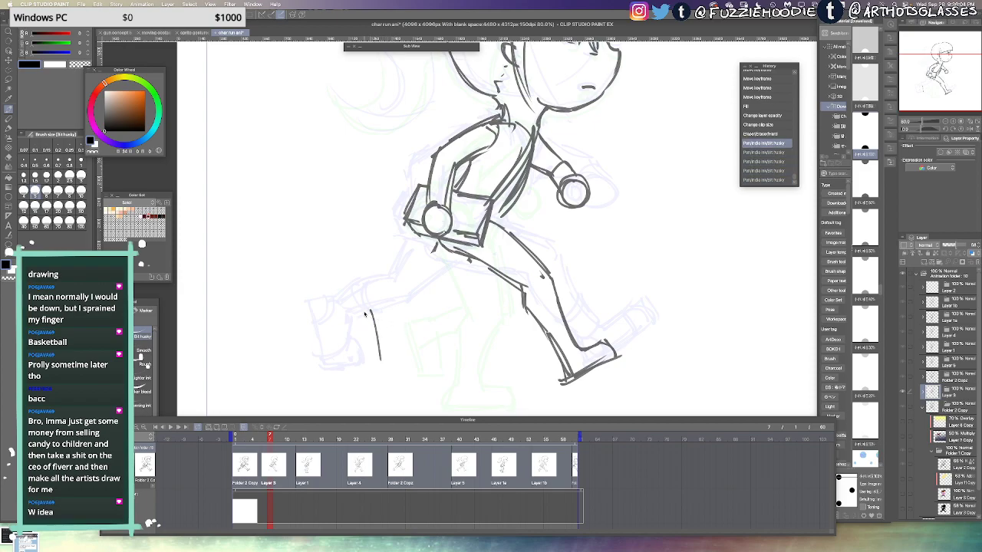
key(super+z)
Redraw the second cel's trailing leg with a bent knee, the shin stretched back and the foot hanging down
drag(354, 304, 353, 354)
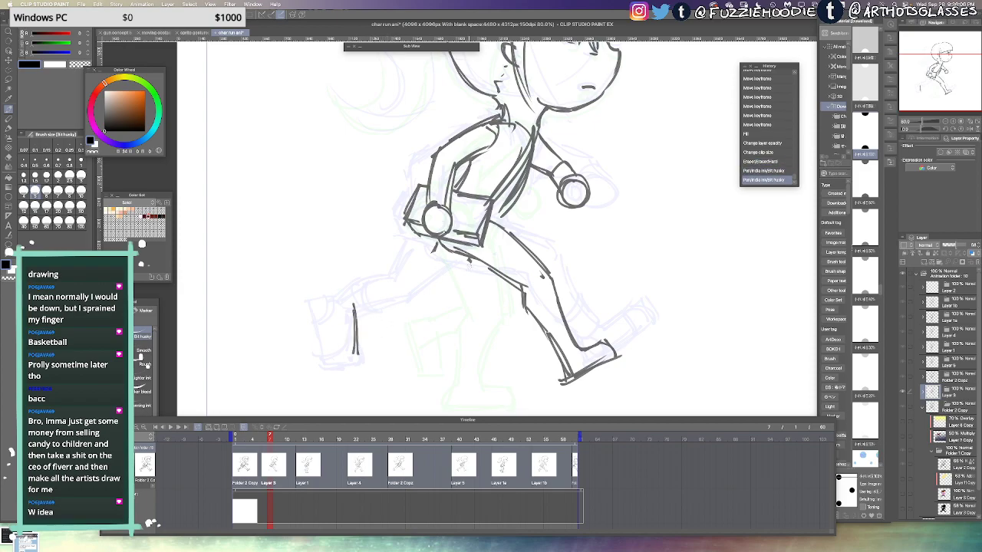
drag(469, 261, 453, 309)
key(super+z)
drag(471, 260, 466, 311)
drag(470, 268, 461, 316)
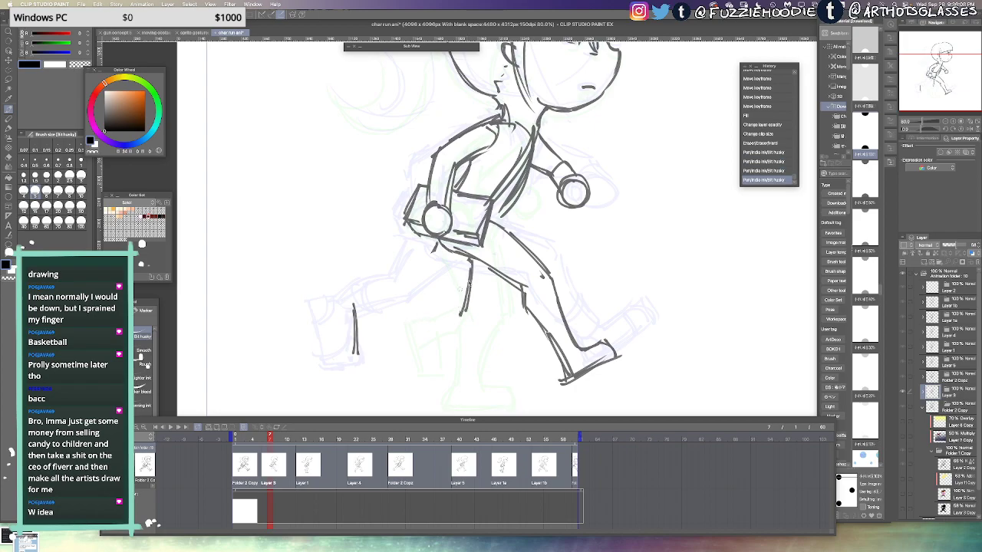
key(super+z)
key(super+z)
drag(471, 261, 444, 317)
key(super+z)
mouse_move(390, 322)
mouse_down()
mouse_move(441, 319)
mouse_move(383, 356)
mouse_up()
mouse_move(385, 325)
mouse_down()
mouse_move(365, 358)
mouse_move(373, 361)
mouse_up()
drag(442, 247, 423, 305)
mouse_move(429, 292)
mouse_down()
mouse_move(385, 310)
mouse_move(350, 307)
mouse_up()
Try to sketch the missing ponytail's upper curve behind the head in the second cel, and undo the strokes
key(super+0)
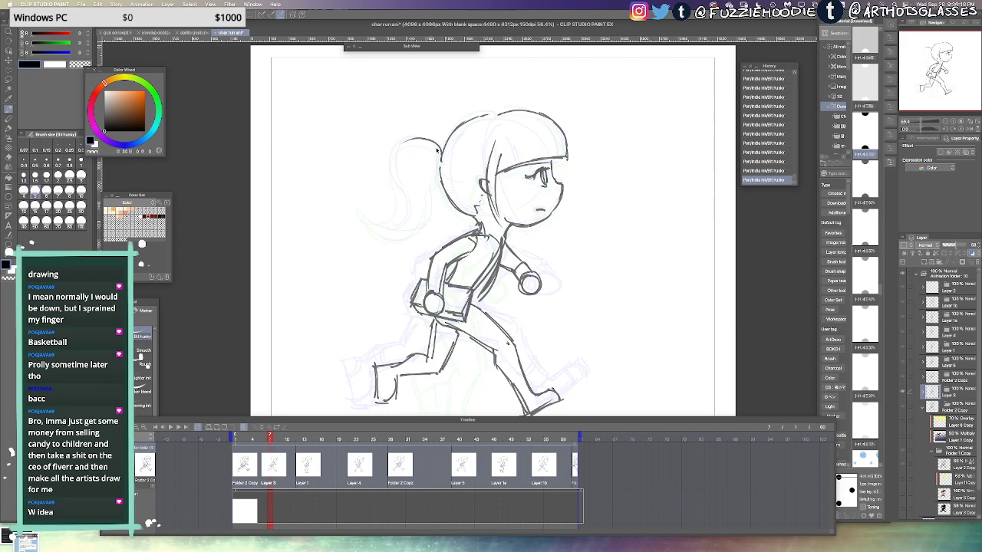
key(super+z)
mouse_move(442, 149)
mouse_down()
mouse_move(406, 140)
mouse_move(391, 153)
mouse_up()
key(super+z)
key(ctrl+z)
key(ctrl+z)
key(ctrl+z)
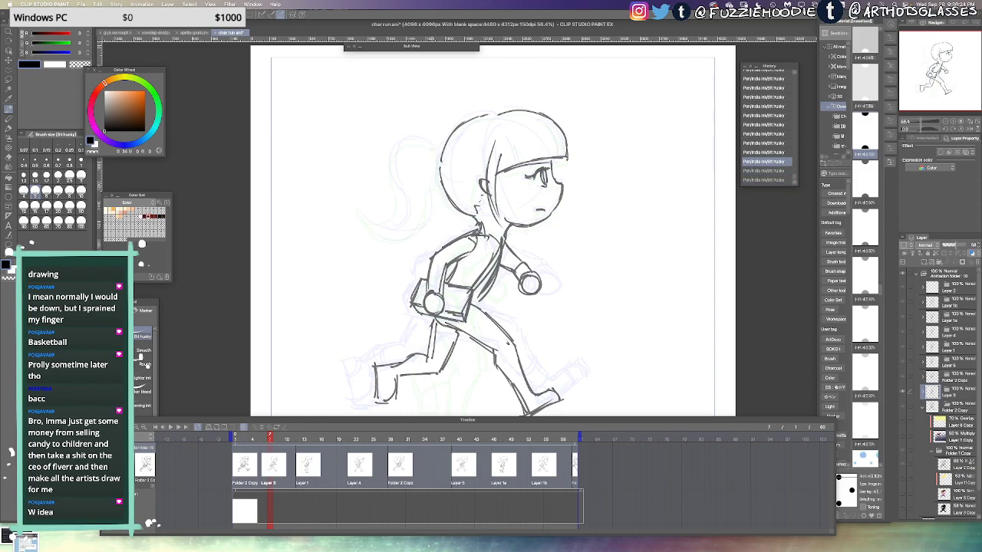
mouse_move(442, 149)
mouse_down()
mouse_move(396, 155)
mouse_move(411, 136)
mouse_move(400, 195)
mouse_up()
key(ctrl+z)
key(ctrl+z)
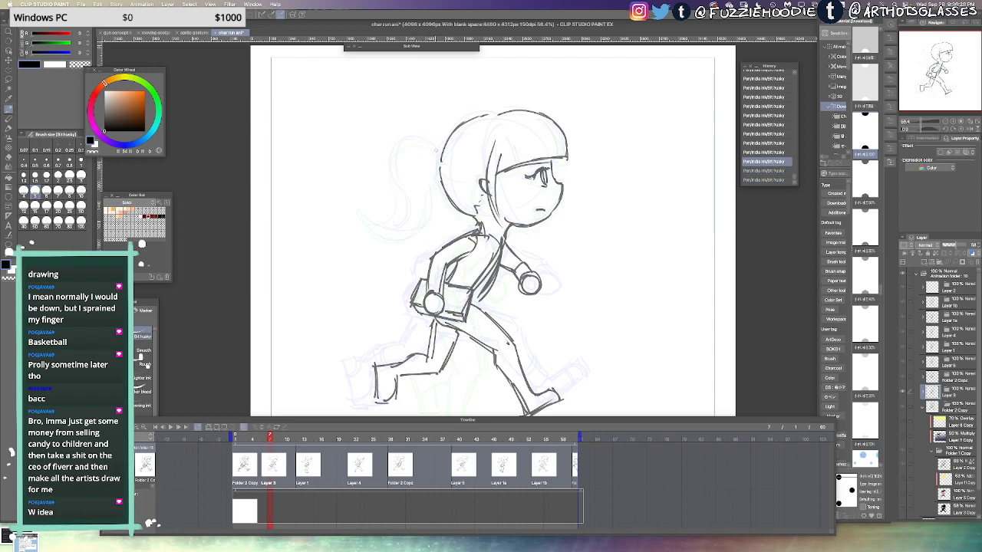